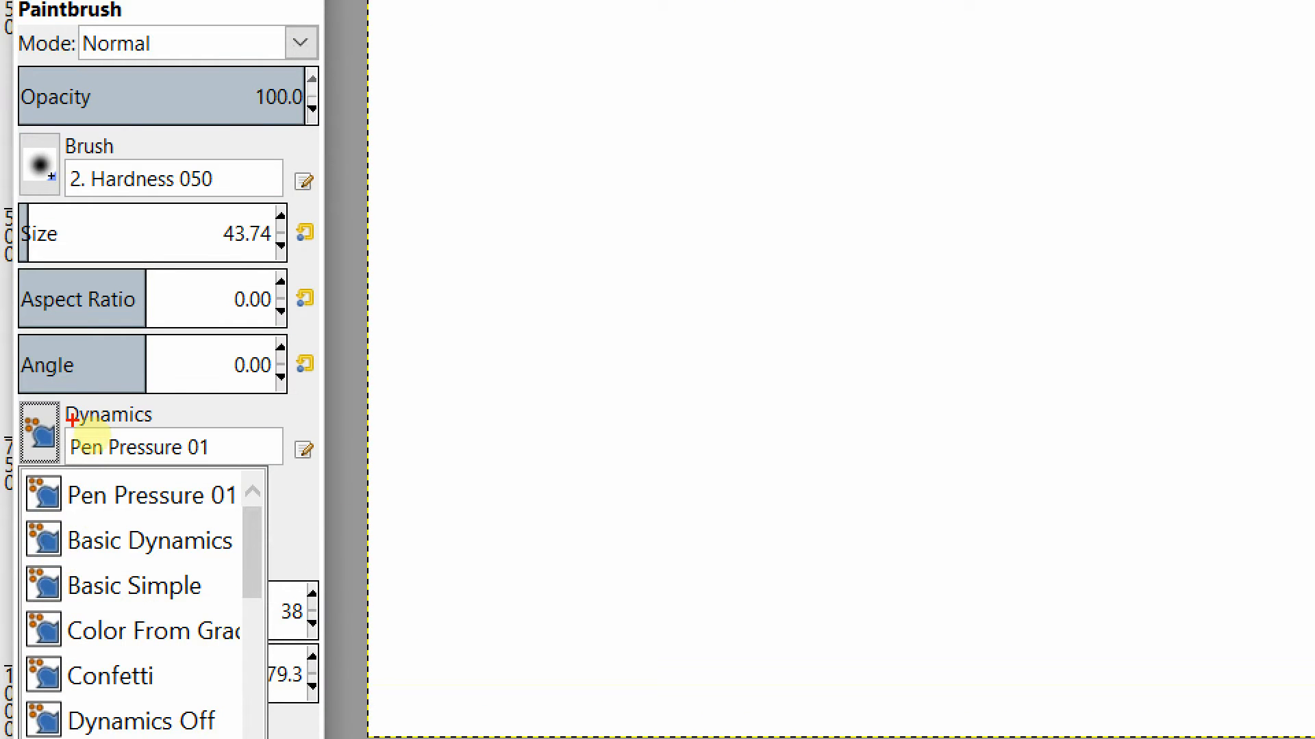
Examine the available paint dynamics presets and the mapping matrix of the Pen Pressure 01 dynamics.
{"action": "mouse_move", "coordinate": [68, 401]}
{"action": "left_mouse_down"}
{"action": "mouse_move", "coordinate": [156, 426]}
{"action": "mouse_move", "coordinate": [34, 443]}
{"action": "left_mouse_up"}
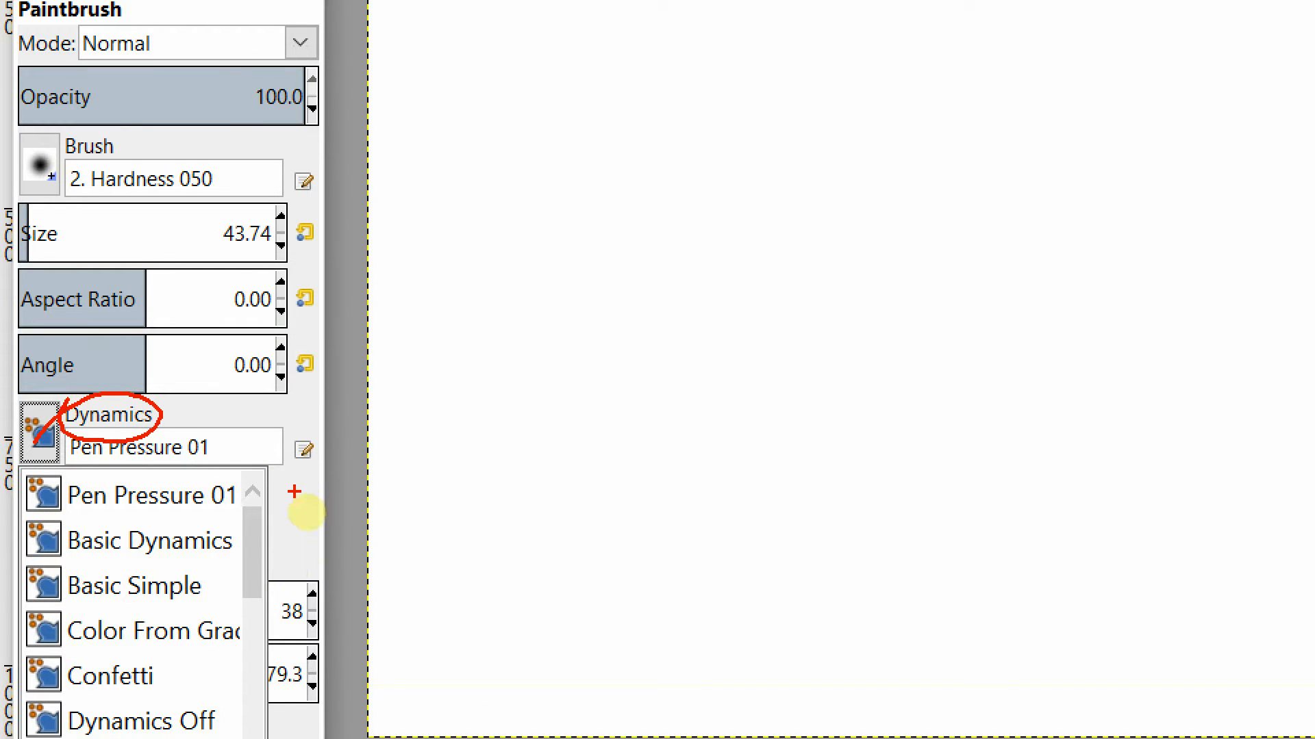
{"action": "left_click_drag", "start_coordinate": [291, 497], "coordinate": [311, 710]}
{"action": "key", "text": "Escape"}
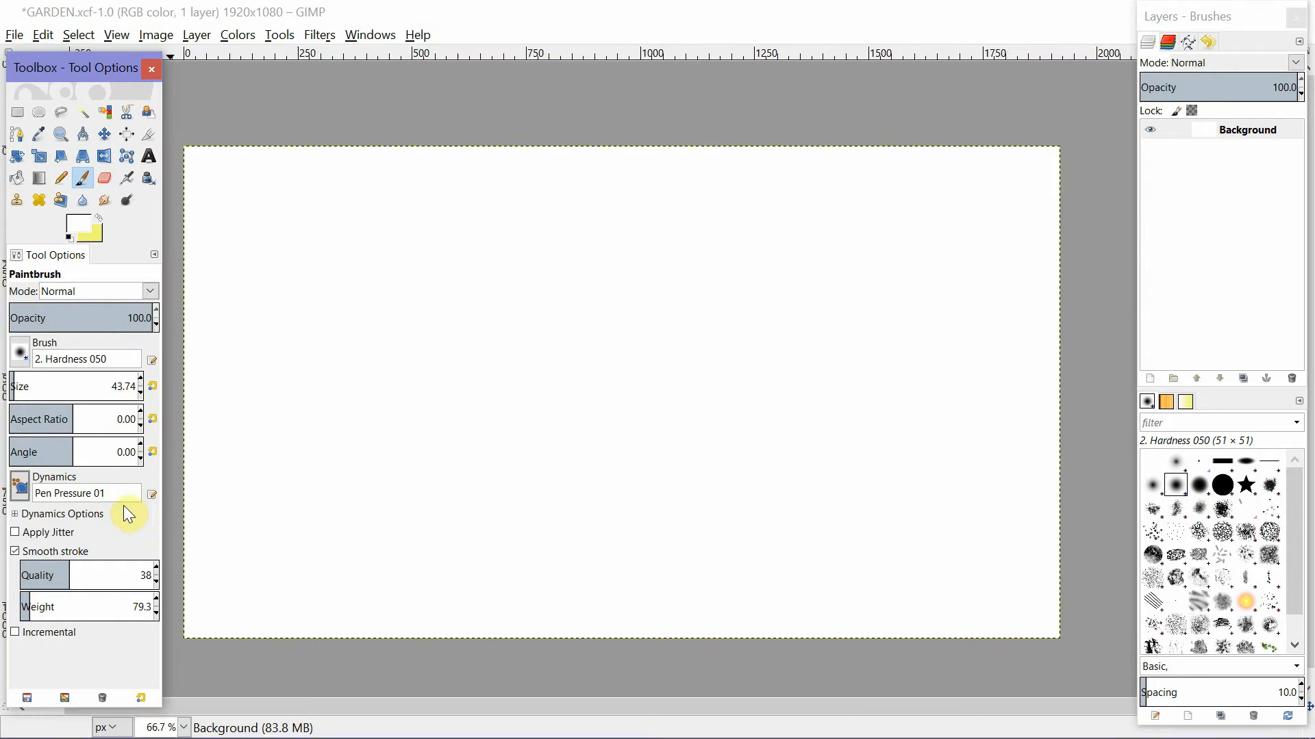
{"action": "left_click", "coordinate": [28, 487]}
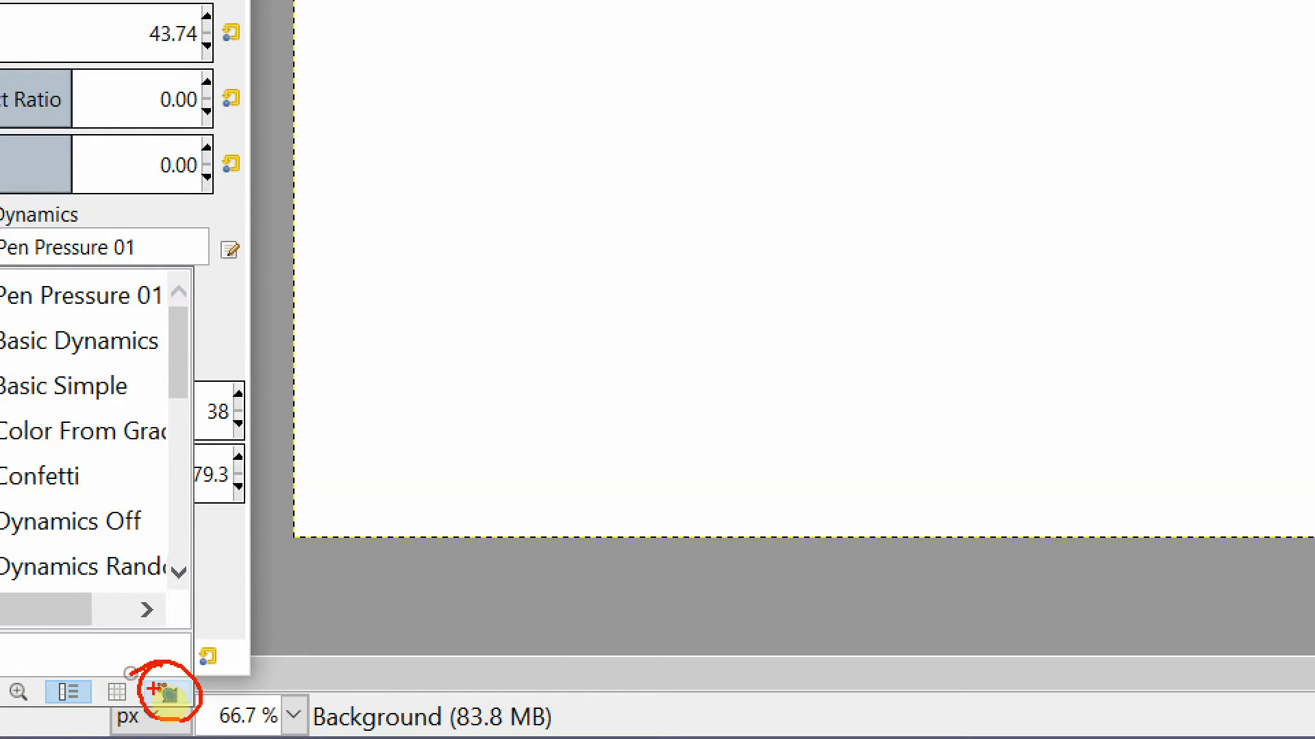
{"action": "key", "text": "Escape"}
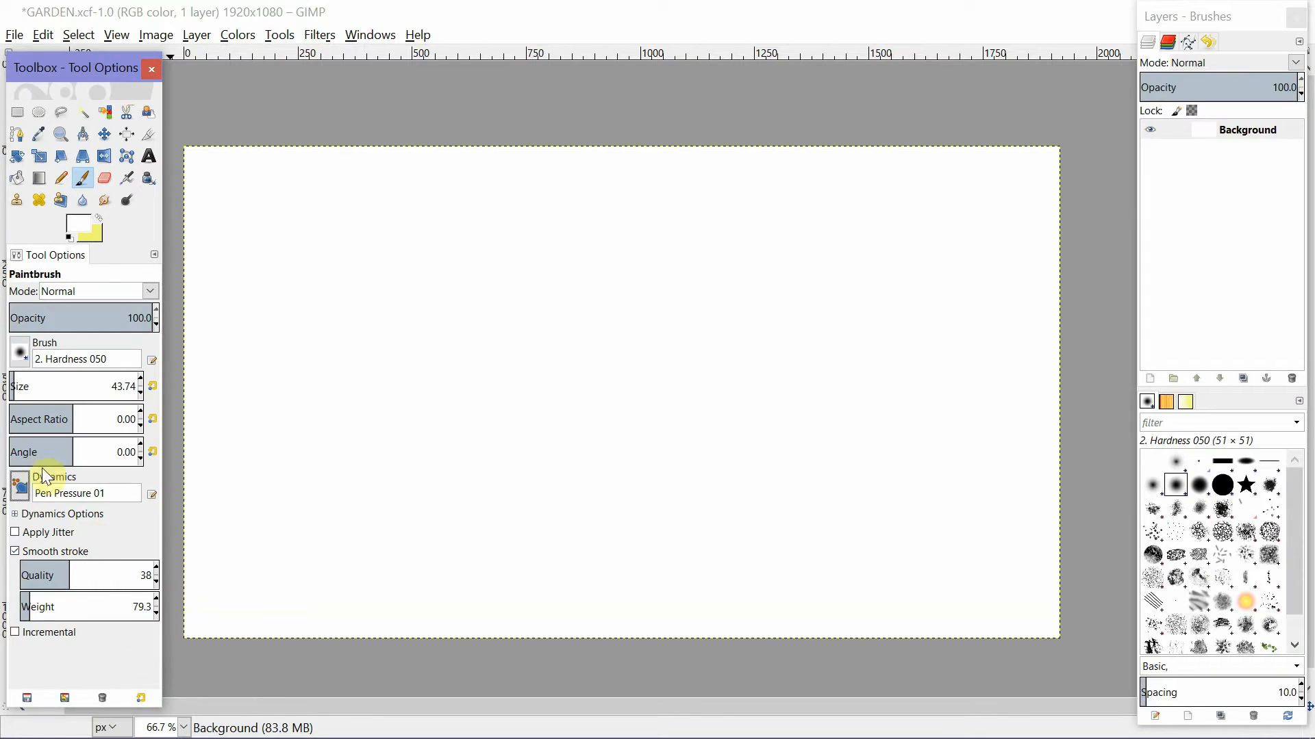
{"action": "left_click", "coordinate": [19, 486]}
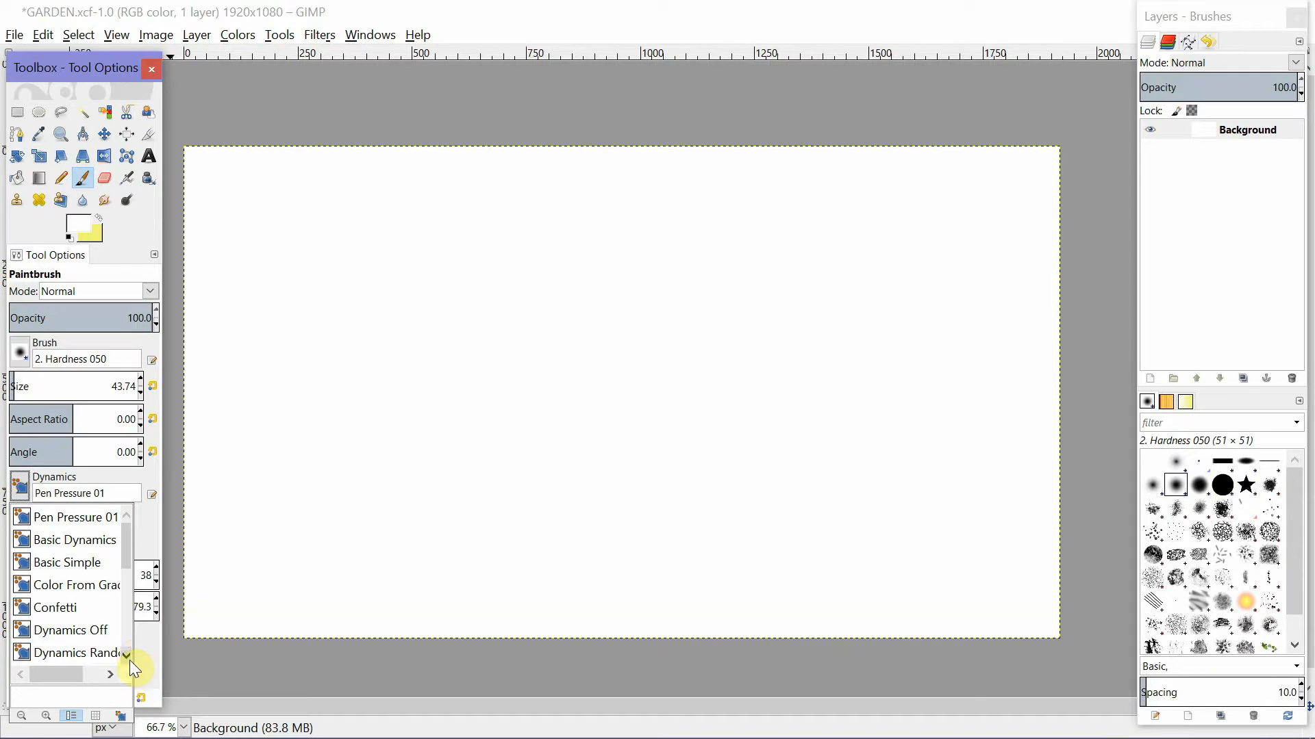
{"action": "left_click", "coordinate": [126, 718]}
{"action": "left_click_drag", "start_coordinate": [123, 513], "coordinate": [109, 265]}
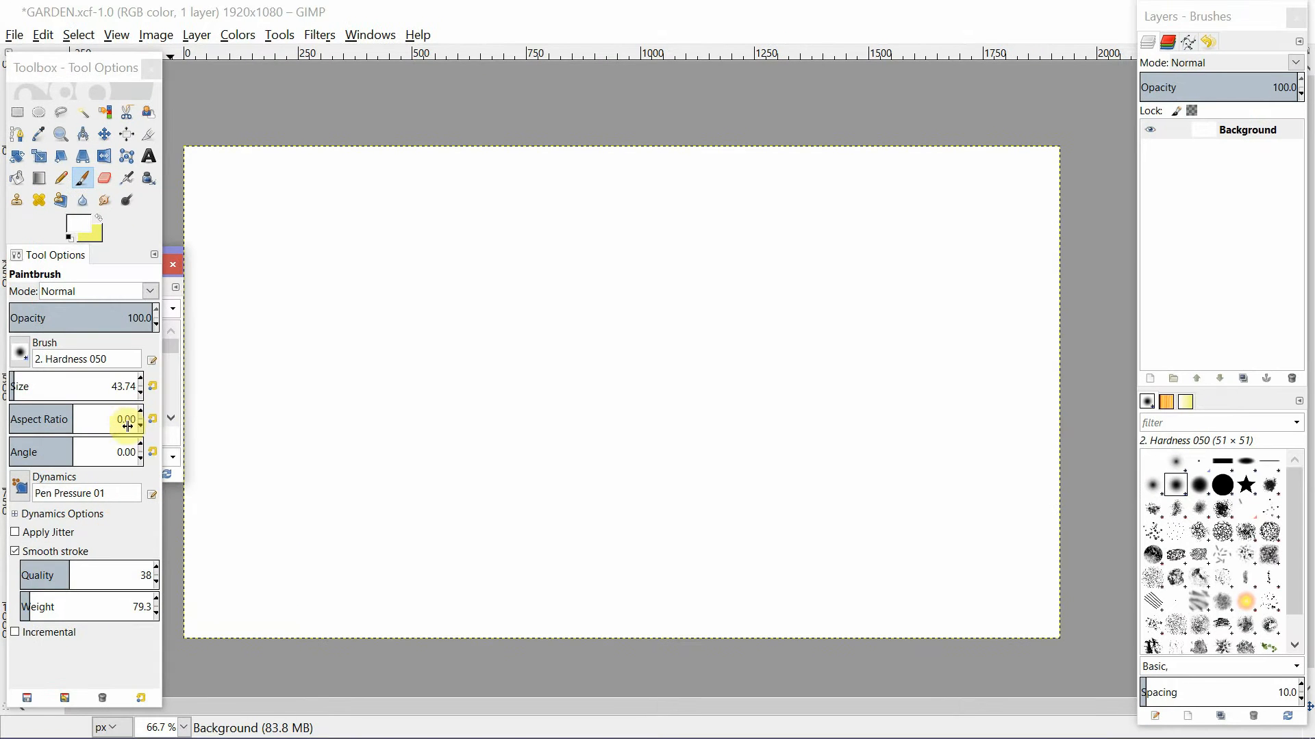
{"action": "left_click", "coordinate": [174, 263]}
{"action": "left_click", "coordinate": [152, 495]}
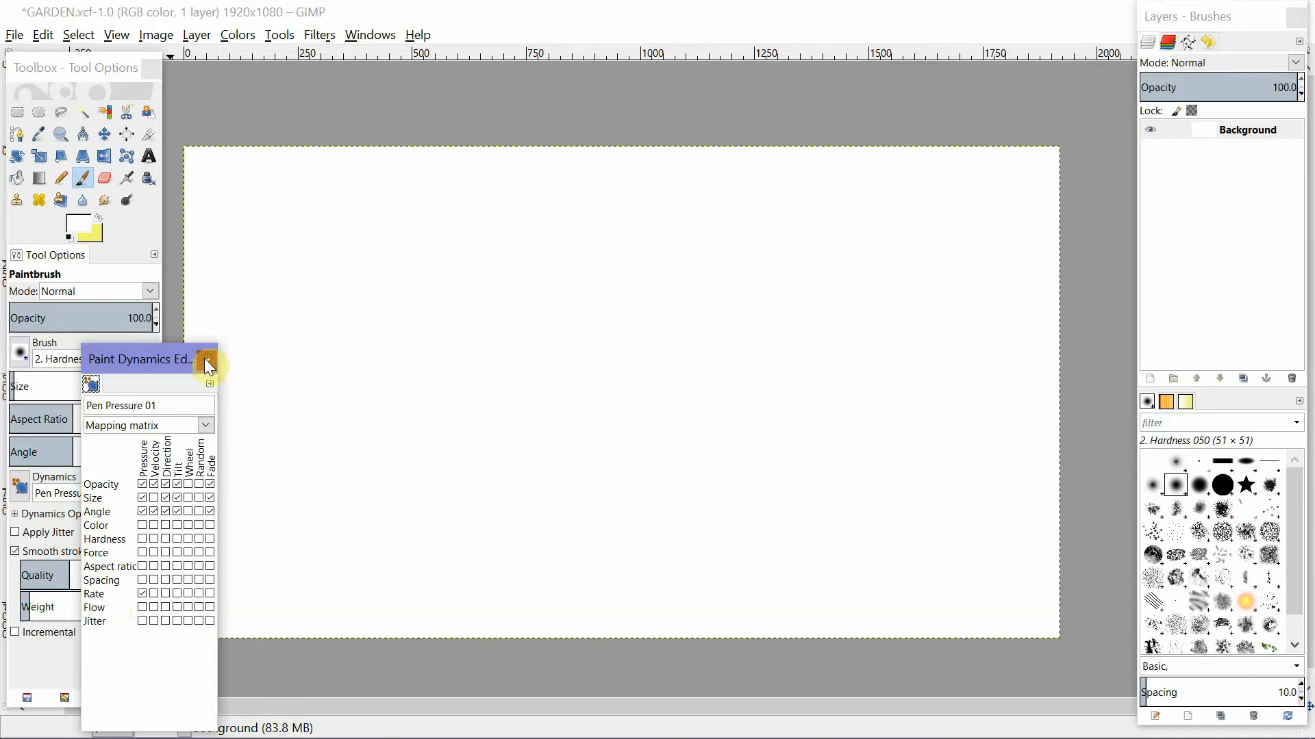
{"action": "left_click", "coordinate": [205, 360]}
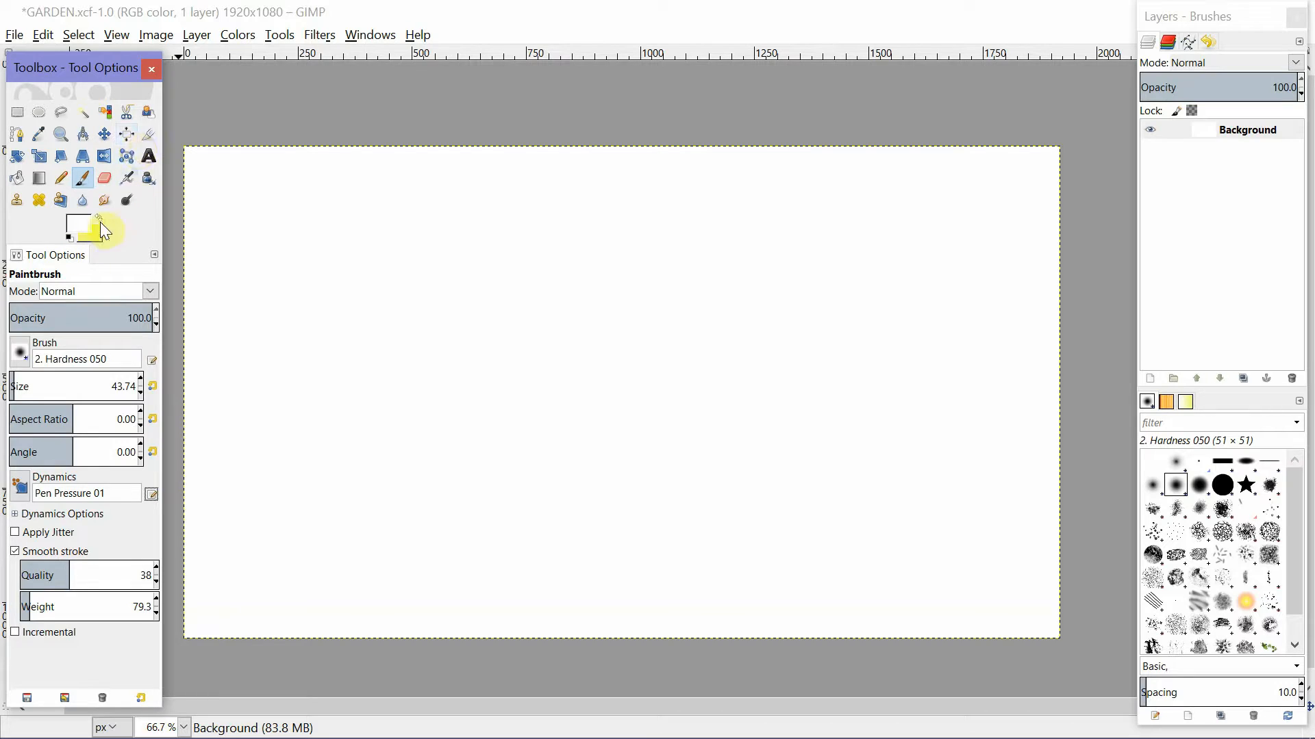
Fill the Background layer with the yellow swatch colour and add a transparent 1920 × 1080 px layer above it.
{"action": "key", "text": "shift+b"}
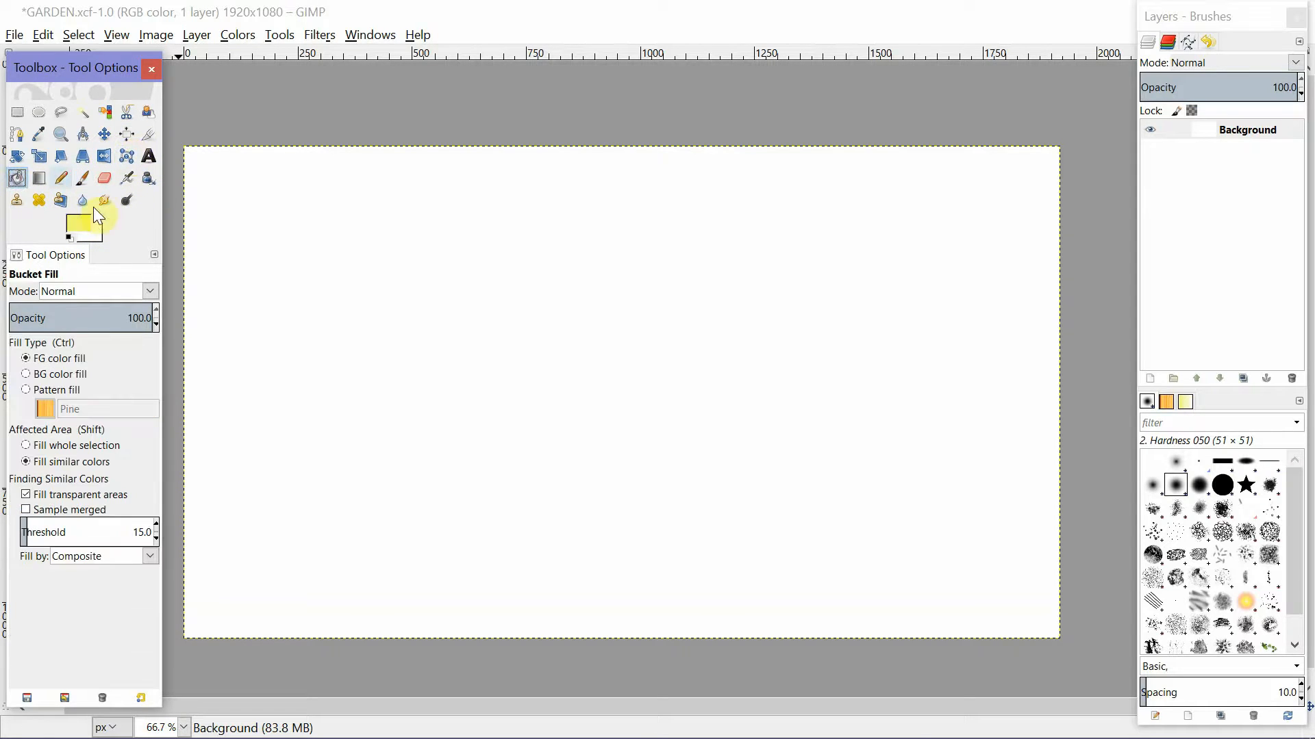
{"action": "left_click", "coordinate": [948, 292]}
{"action": "left_click", "coordinate": [1149, 379]}
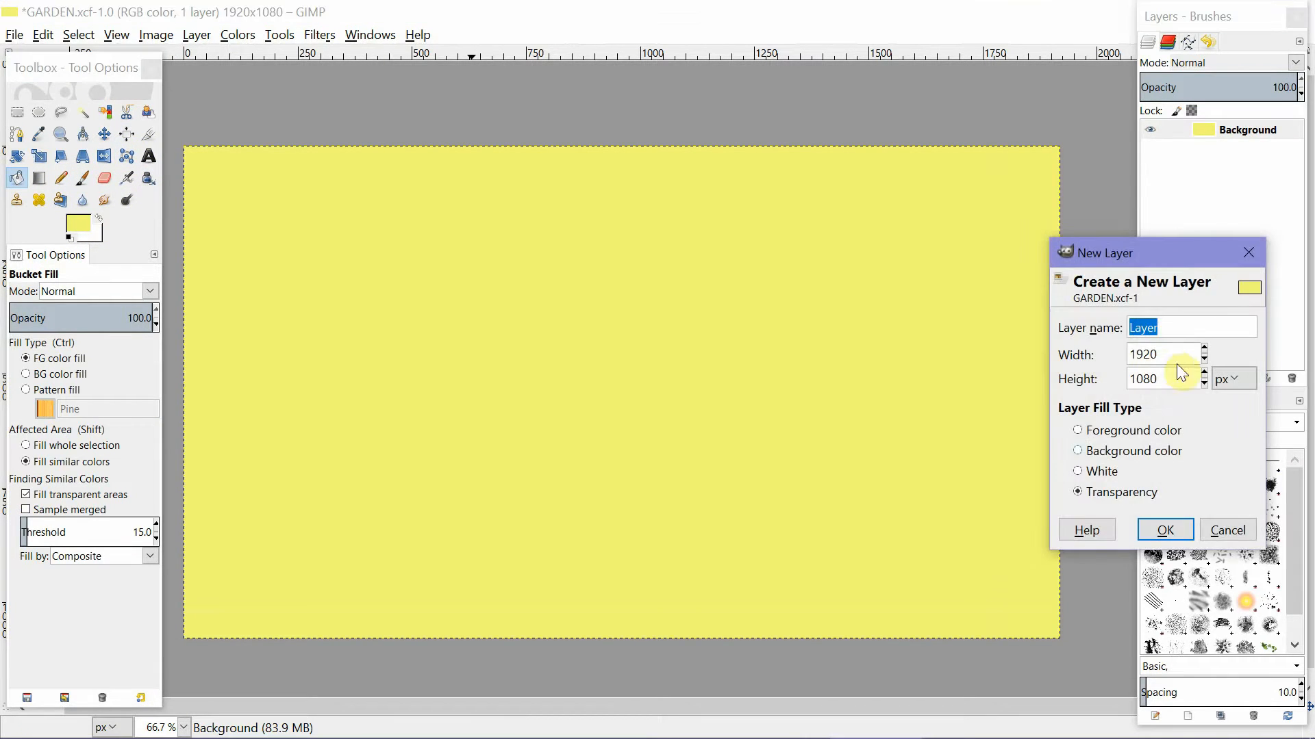
{"action": "left_click", "coordinate": [1164, 528]}
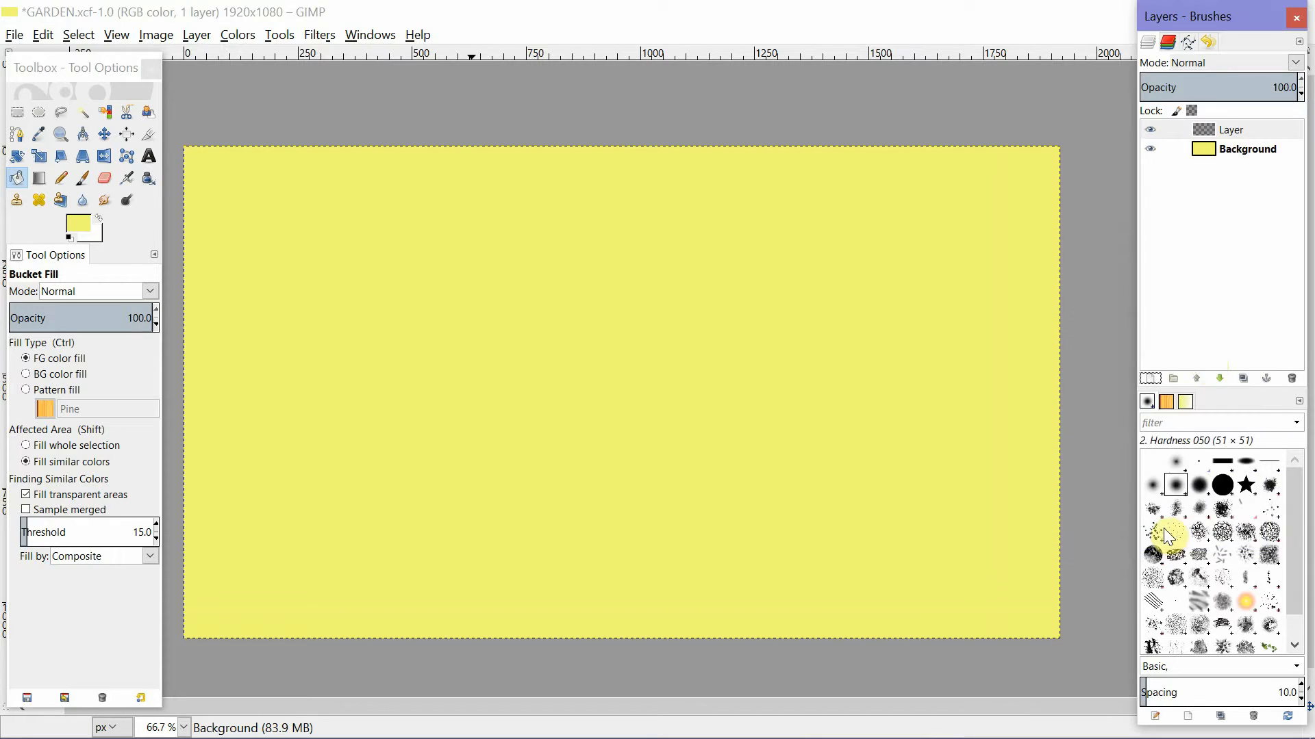
Set the foreground colour to a dark green, keeping yellow as the background colour.
{"action": "left_click", "coordinate": [97, 218]}
{"action": "left_click", "coordinate": [84, 225]}
{"action": "left_click", "coordinate": [751, 319]}
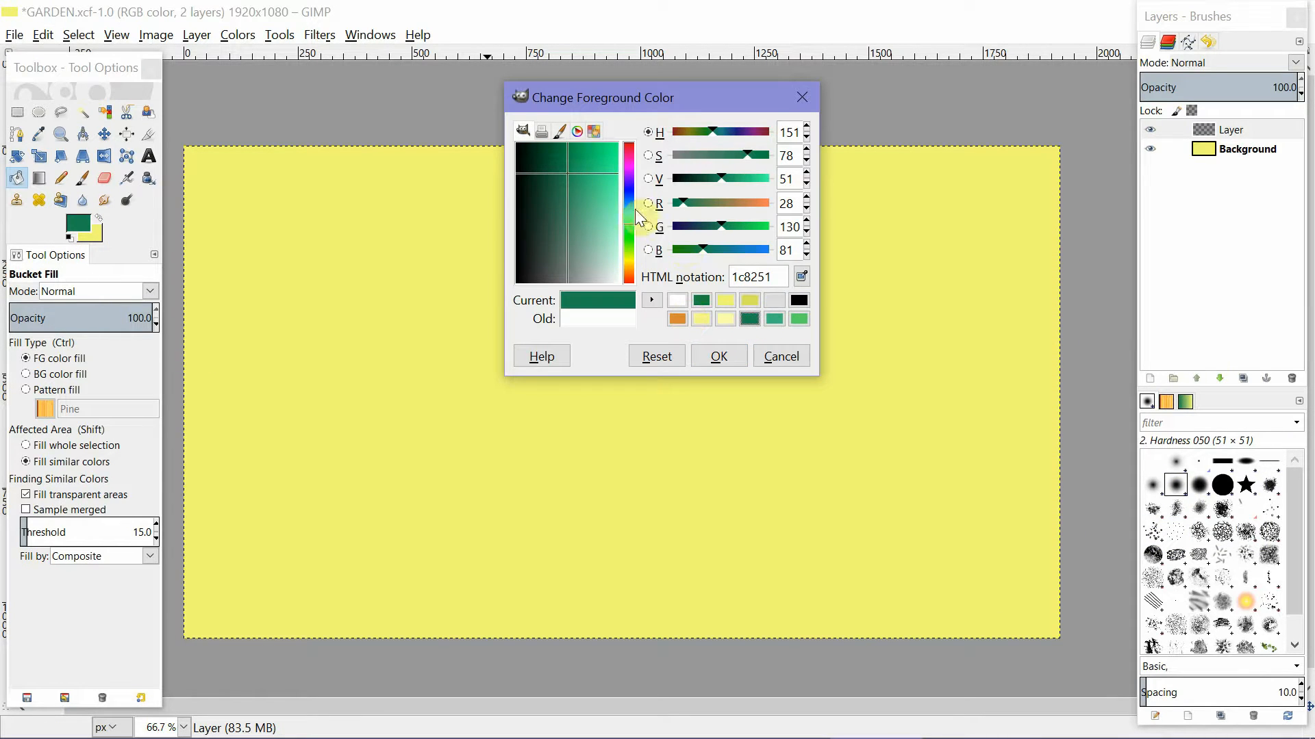
{"action": "left_click", "coordinate": [629, 228]}
{"action": "left_click", "coordinate": [726, 357]}
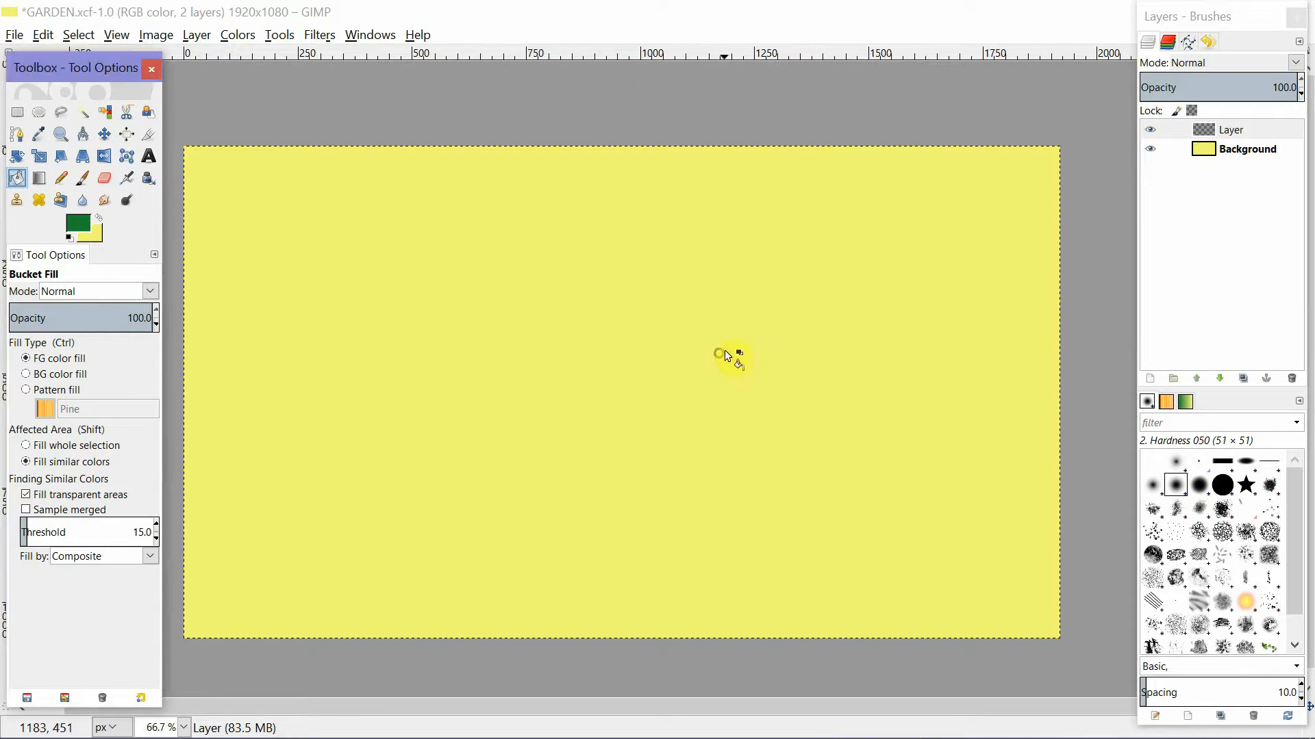
Paint the outline of a large pointed leaf in the canvas's lower-left area with the Paintbrush.
{"action": "left_click", "coordinate": [83, 178]}
{"action": "mouse_move", "coordinate": [183, 584]}
{"action": "left_mouse_down"}
{"action": "mouse_move", "coordinate": [267, 416]}
{"action": "mouse_move", "coordinate": [458, 274]}
{"action": "mouse_move", "coordinate": [466, 317]}
{"action": "mouse_move", "coordinate": [434, 452]}
{"action": "mouse_move", "coordinate": [332, 604]}
{"action": "left_mouse_up"}
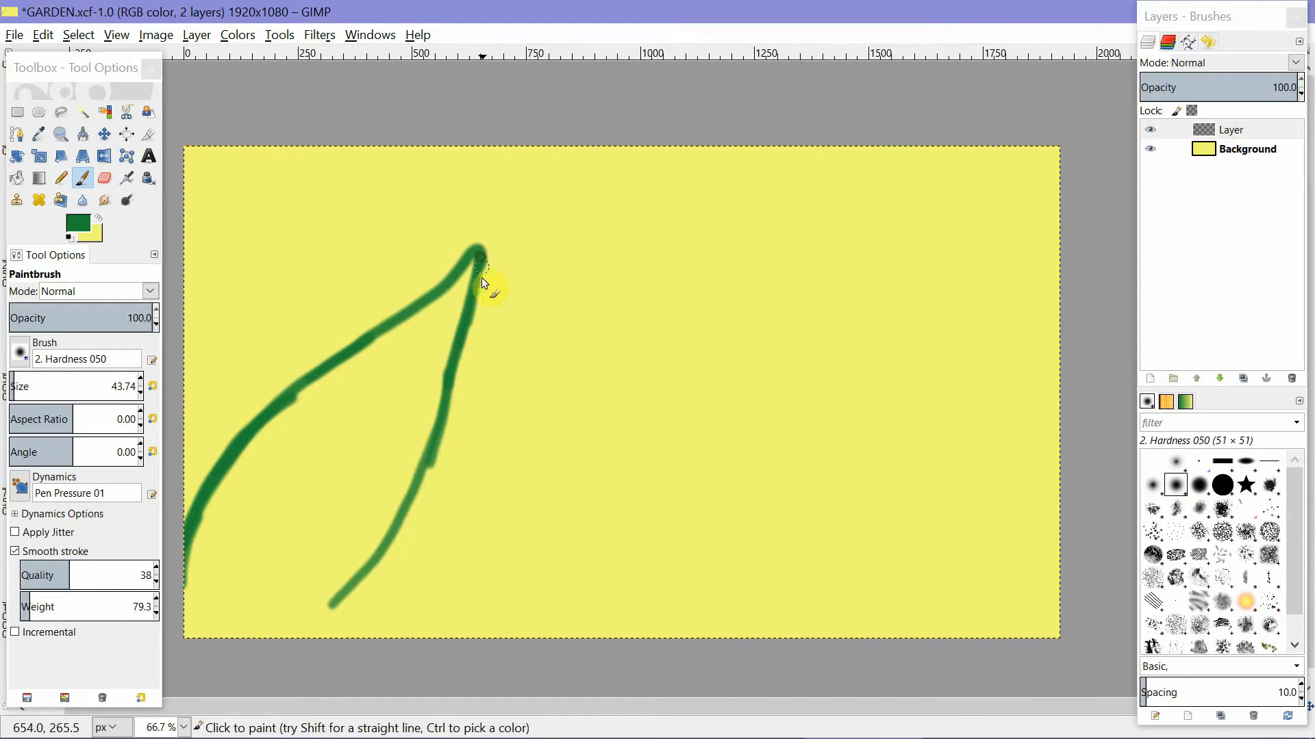
{"action": "mouse_move", "coordinate": [482, 278]}
{"action": "left_mouse_down"}
{"action": "mouse_move", "coordinate": [393, 537]}
{"action": "mouse_move", "coordinate": [271, 633]}
{"action": "left_mouse_up"}
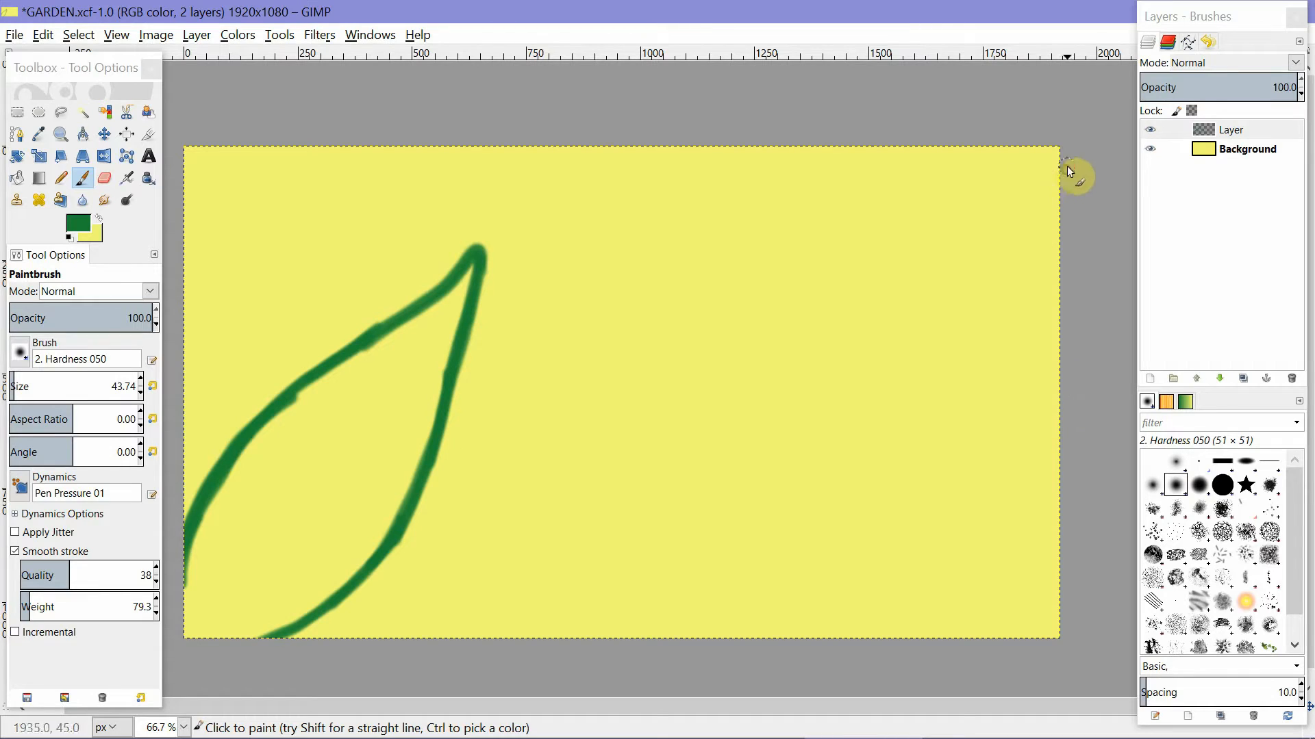
Paint the upper edge of a curled leaf from the canvas's right side, using Dynamics Off for the final stroke.
{"action": "left_click_drag", "start_coordinate": [1067, 166], "coordinate": [757, 332]}
{"action": "mouse_move", "coordinate": [1059, 169]}
{"action": "left_mouse_down"}
{"action": "mouse_move", "coordinate": [783, 289]}
{"action": "mouse_move", "coordinate": [1063, 168]}
{"action": "mouse_move", "coordinate": [919, 216]}
{"action": "mouse_move", "coordinate": [767, 306]}
{"action": "mouse_move", "coordinate": [757, 332]}
{"action": "left_mouse_up"}
{"action": "left_click", "coordinate": [19, 486]}
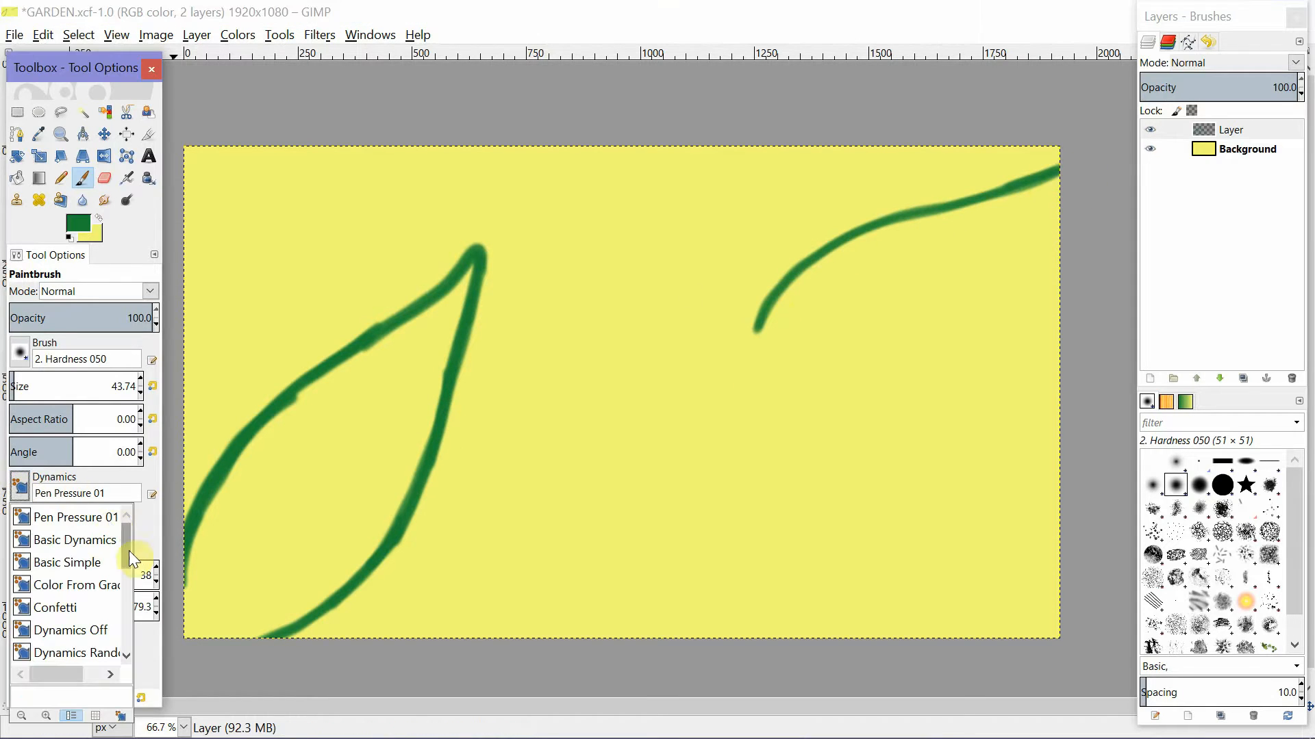
{"action": "left_click", "coordinate": [82, 630]}
{"action": "mouse_move", "coordinate": [1071, 171]}
{"action": "left_mouse_down"}
{"action": "mouse_move", "coordinate": [862, 231]}
{"action": "mouse_move", "coordinate": [753, 322]}
{"action": "left_mouse_up"}
Reduce the brush size to 27.71 and outline the curled leaf's rounded bend, lower edge and pointed folded tip.
{"action": "left_click_drag", "start_coordinate": [19, 388], "coordinate": [12, 386]}
{"action": "left_click_drag", "start_coordinate": [755, 329], "coordinate": [759, 376]}
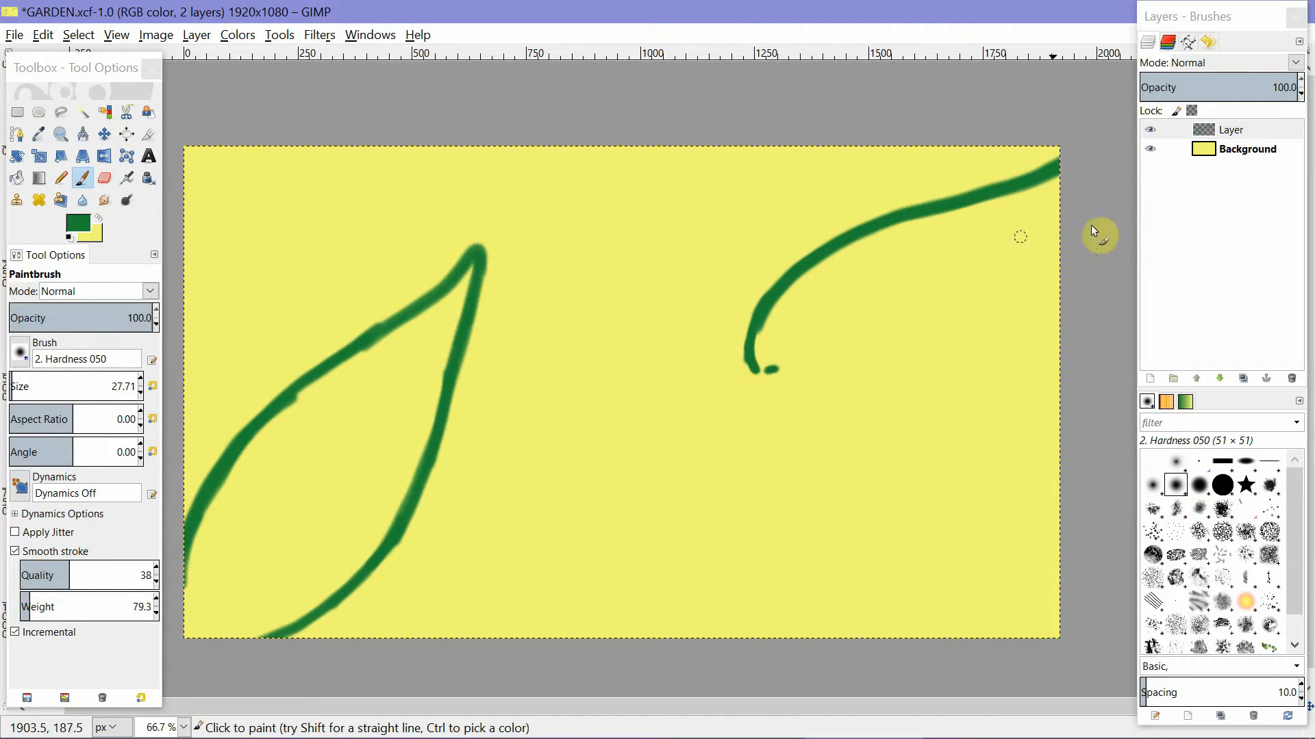
{"action": "mouse_move", "coordinate": [1066, 263]}
{"action": "left_mouse_down"}
{"action": "mouse_move", "coordinate": [771, 371]}
{"action": "mouse_move", "coordinate": [814, 356]}
{"action": "mouse_move", "coordinate": [889, 494]}
{"action": "left_mouse_up"}
{"action": "mouse_move", "coordinate": [848, 333]}
{"action": "left_mouse_down"}
{"action": "mouse_move", "coordinate": [873, 398]}
{"action": "mouse_move", "coordinate": [882, 488]}
{"action": "mouse_move", "coordinate": [896, 497]}
{"action": "mouse_move", "coordinate": [845, 333]}
{"action": "left_mouse_up"}
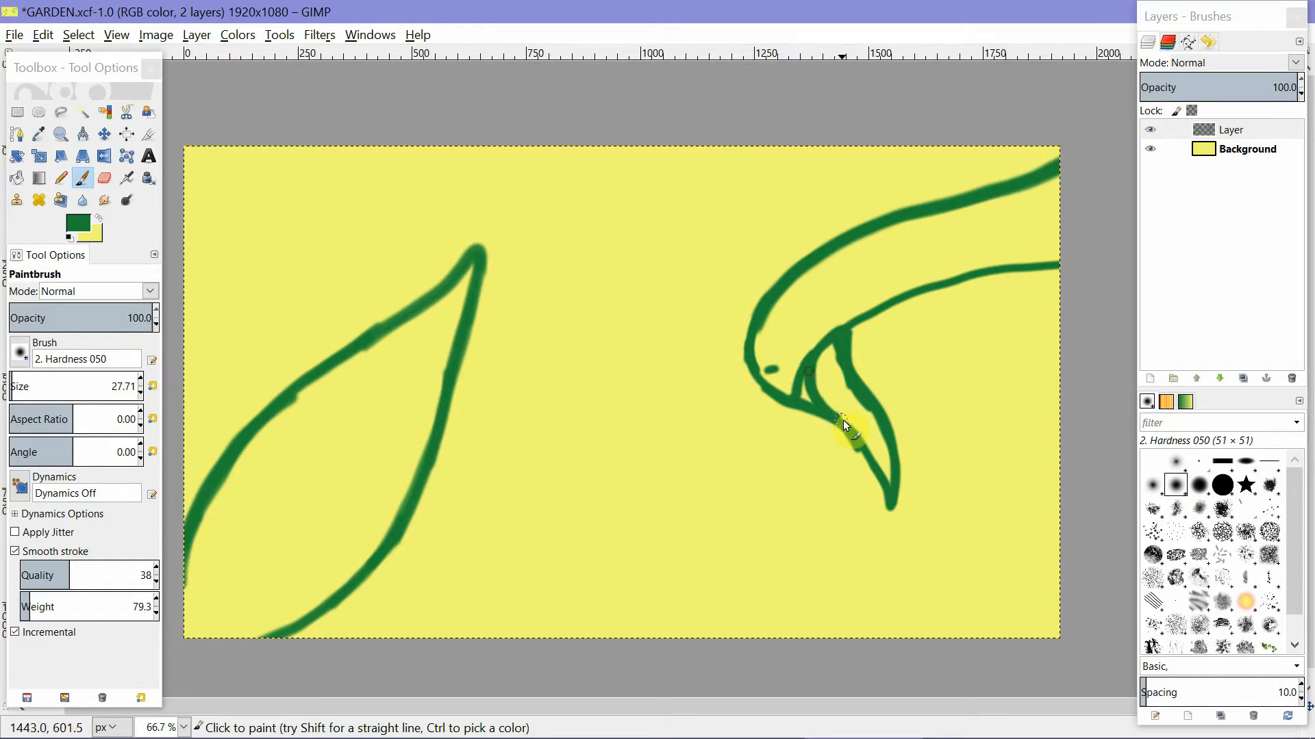
{"action": "mouse_move", "coordinate": [887, 296]}
{"action": "left_mouse_down"}
{"action": "mouse_move", "coordinate": [801, 376]}
{"action": "mouse_move", "coordinate": [888, 502]}
{"action": "mouse_move", "coordinate": [847, 320]}
{"action": "mouse_move", "coordinate": [896, 295]}
{"action": "left_mouse_up"}
{"action": "left_click", "coordinate": [758, 362]}
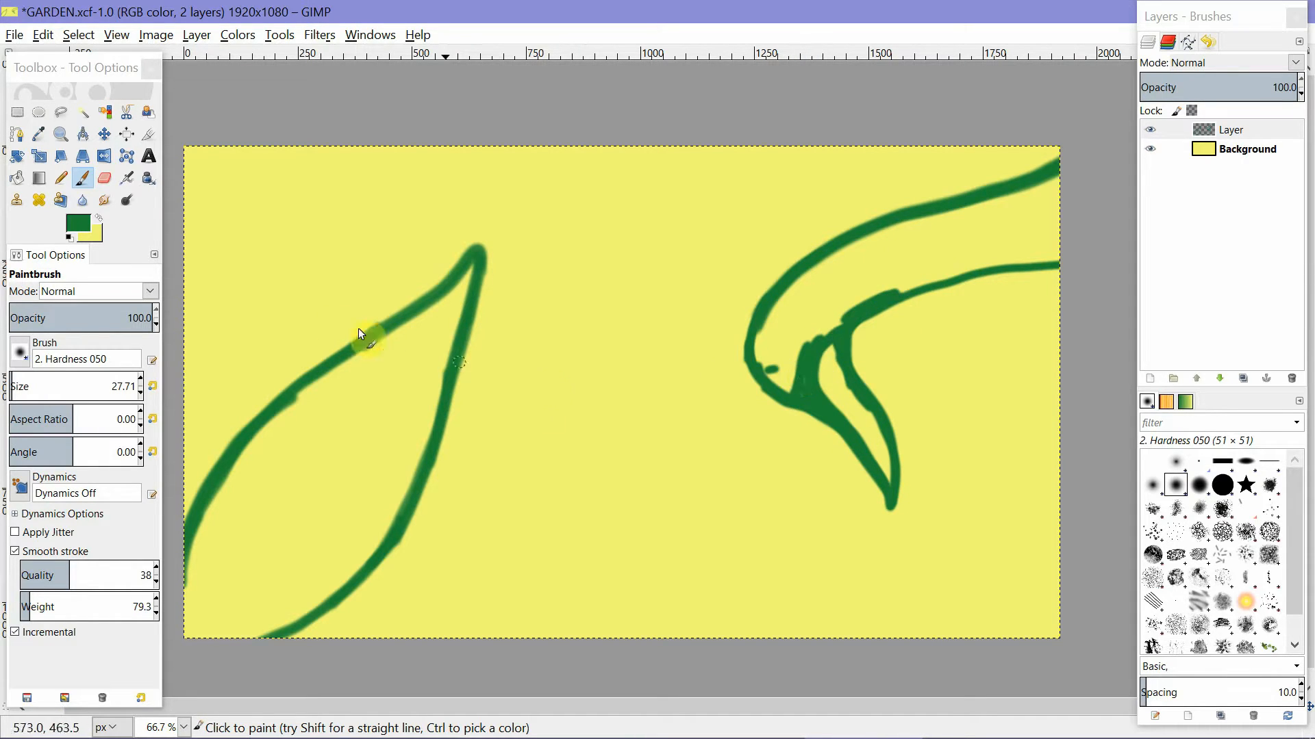
Outline the remaining leaves and grass blades growing inward from the canvas edges in dark green.
{"action": "mouse_move", "coordinate": [250, 139]}
{"action": "left_mouse_down"}
{"action": "mouse_move", "coordinate": [331, 199]}
{"action": "mouse_move", "coordinate": [327, 327]}
{"action": "mouse_move", "coordinate": [303, 270]}
{"action": "mouse_move", "coordinate": [186, 205]}
{"action": "left_mouse_up"}
{"action": "mouse_move", "coordinate": [204, 286]}
{"action": "left_mouse_down"}
{"action": "mouse_move", "coordinate": [237, 273]}
{"action": "mouse_move", "coordinate": [243, 297]}
{"action": "mouse_move", "coordinate": [174, 291]}
{"action": "left_mouse_up"}
{"action": "left_click_drag", "start_coordinate": [224, 352], "coordinate": [185, 345]}
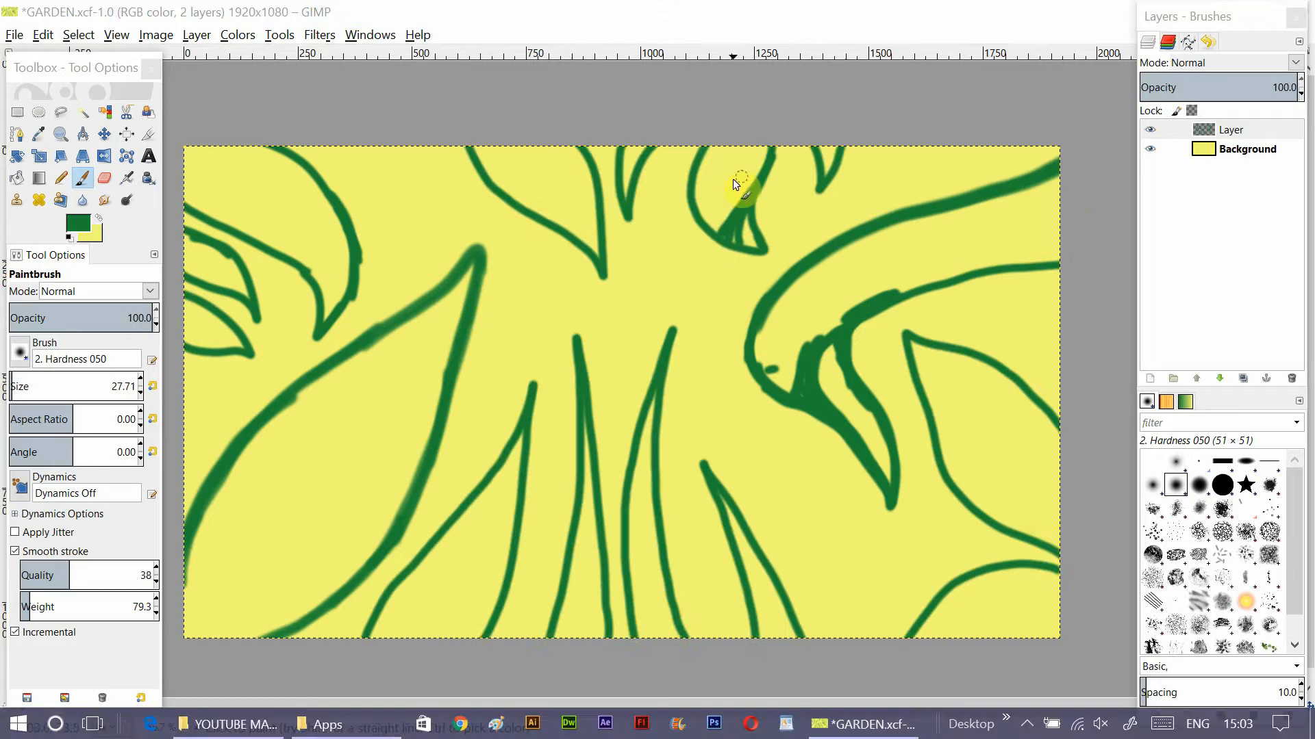
Increase the brush size to 49.08 and fill the body of the curled leaf with solid dark green.
{"action": "left_click", "coordinate": [796, 365]}
{"action": "left_click", "coordinate": [15, 380]}
{"action": "mouse_move", "coordinate": [894, 255]}
{"action": "left_mouse_down"}
{"action": "mouse_move", "coordinate": [832, 300]}
{"action": "mouse_move", "coordinate": [799, 390]}
{"action": "mouse_move", "coordinate": [763, 357]}
{"action": "mouse_move", "coordinate": [820, 291]}
{"action": "mouse_move", "coordinate": [1042, 252]}
{"action": "mouse_move", "coordinate": [1047, 191]}
{"action": "mouse_move", "coordinate": [838, 266]}
{"action": "mouse_move", "coordinate": [1001, 218]}
{"action": "left_mouse_up"}
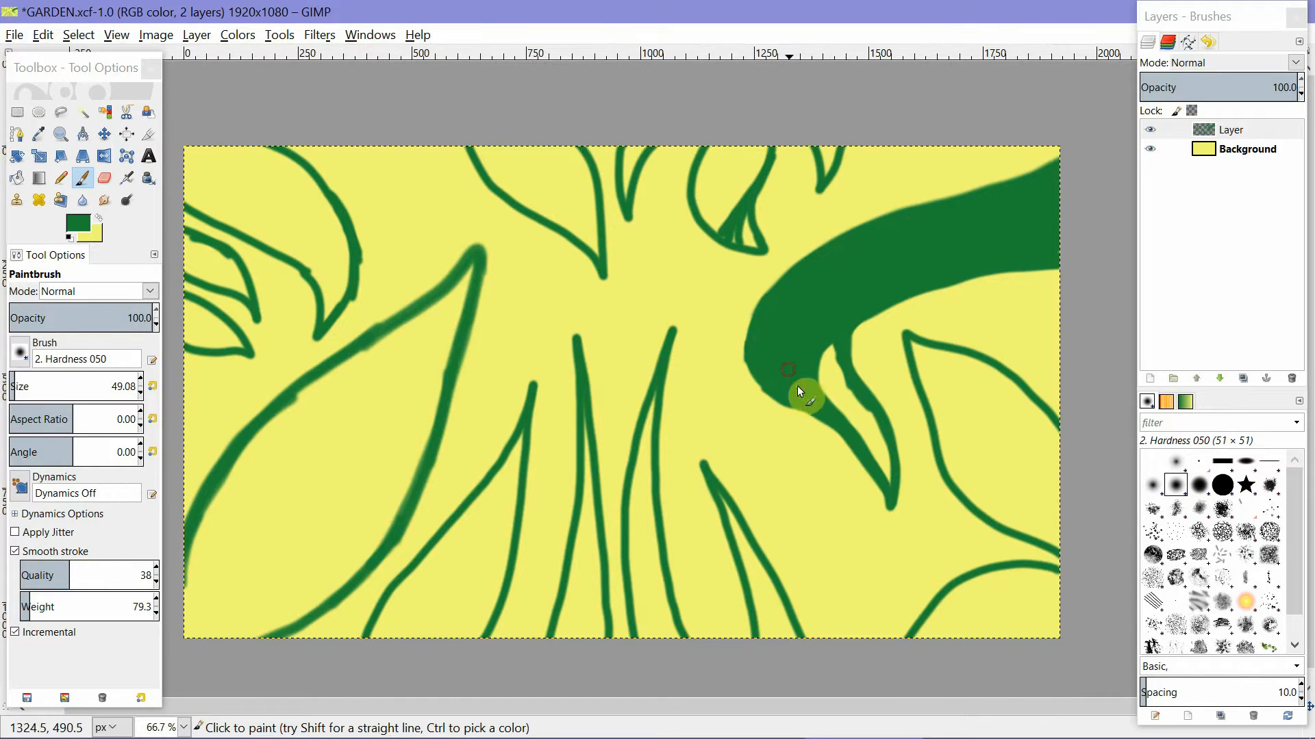
Set the foreground to a lighter green, keep dark green as the background colour, and paint the curled leaf's folded tip.
{"action": "left_click", "coordinate": [14, 382]}
{"action": "left_click", "coordinate": [98, 218]}
{"action": "left_click", "coordinate": [38, 133]}
{"action": "left_click", "coordinate": [327, 188]}
{"action": "left_click", "coordinate": [79, 223]}
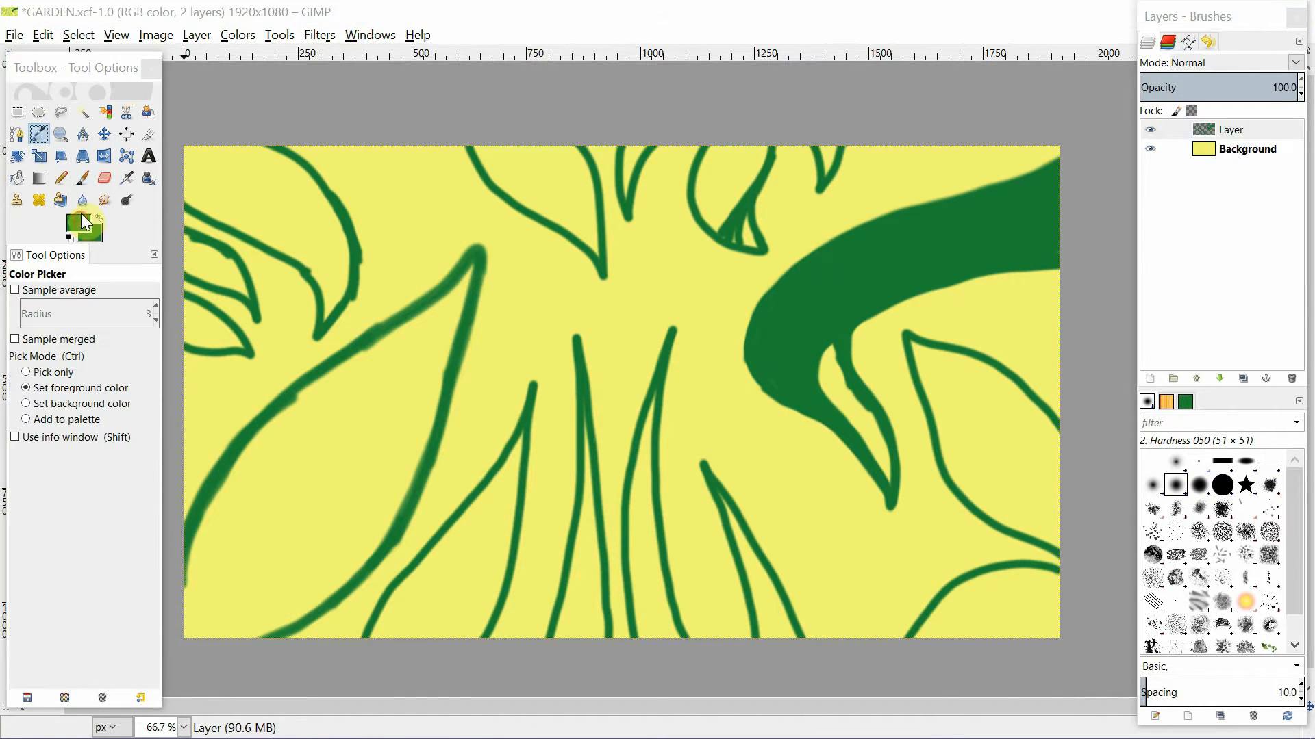
{"action": "left_click", "coordinate": [575, 187]}
{"action": "left_click_drag", "start_coordinate": [576, 187], "coordinate": [582, 188]}
{"action": "left_click", "coordinate": [718, 356]}
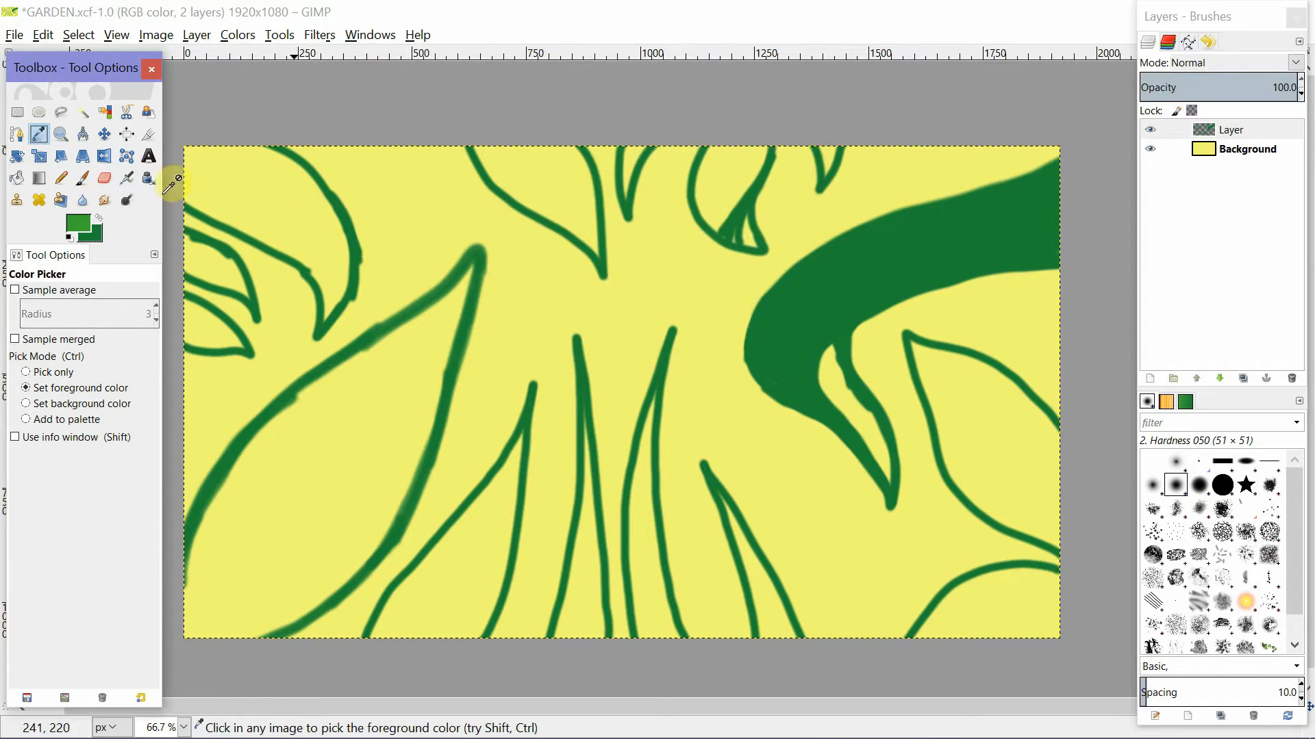
{"action": "key", "text": "p"}
{"action": "mouse_move", "coordinate": [828, 352]}
{"action": "left_mouse_down"}
{"action": "mouse_move", "coordinate": [828, 389]}
{"action": "mouse_move", "coordinate": [888, 475]}
{"action": "mouse_move", "coordinate": [892, 441]}
{"action": "mouse_move", "coordinate": [843, 350]}
{"action": "mouse_move", "coordinate": [836, 377]}
{"action": "mouse_move", "coordinate": [868, 412]}
{"action": "mouse_move", "coordinate": [845, 348]}
{"action": "mouse_move", "coordinate": [874, 405]}
{"action": "mouse_move", "coordinate": [891, 504]}
{"action": "mouse_move", "coordinate": [900, 471]}
{"action": "mouse_move", "coordinate": [863, 383]}
{"action": "mouse_move", "coordinate": [897, 490]}
{"action": "left_mouse_up"}
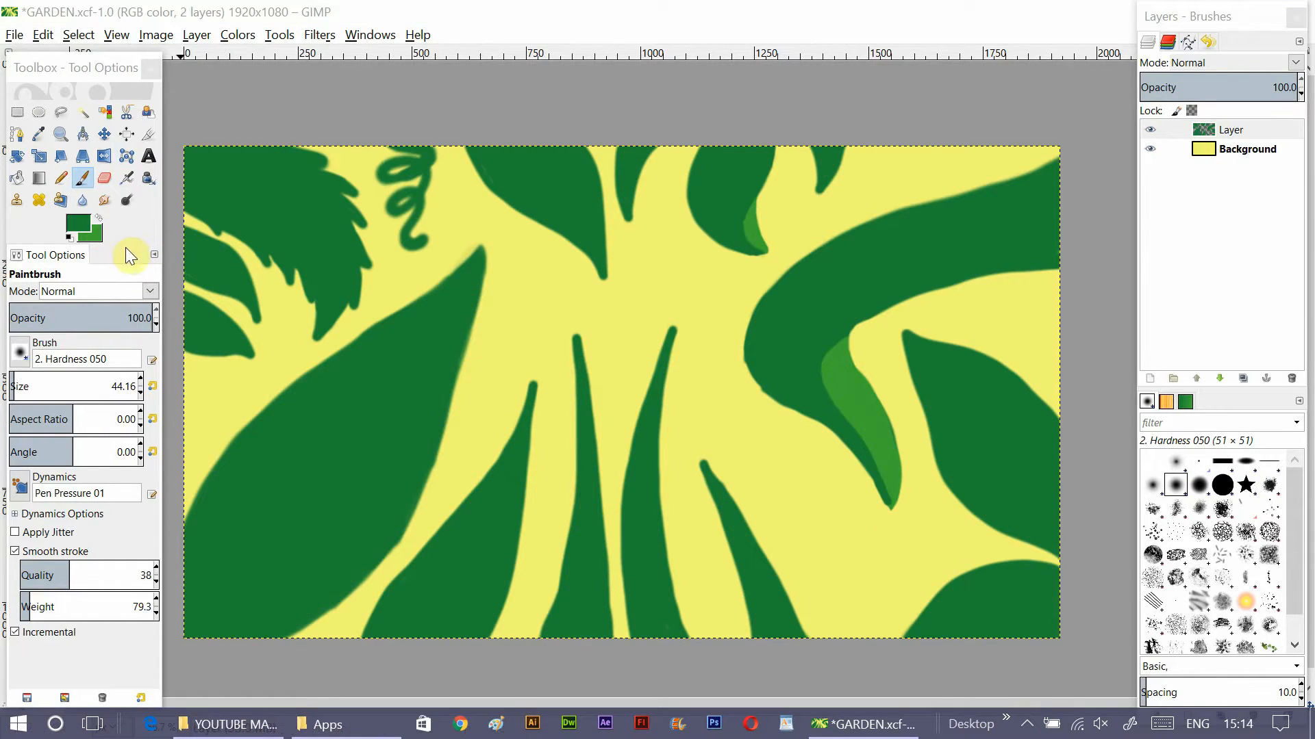
Set the foreground to a deeper dark green and check the Pen Pressure 01 mapping matrix.
{"action": "left_click", "coordinate": [78, 223]}
{"action": "left_click_drag", "start_coordinate": [571, 177], "coordinate": [556, 154]}
{"action": "left_click", "coordinate": [718, 356]}
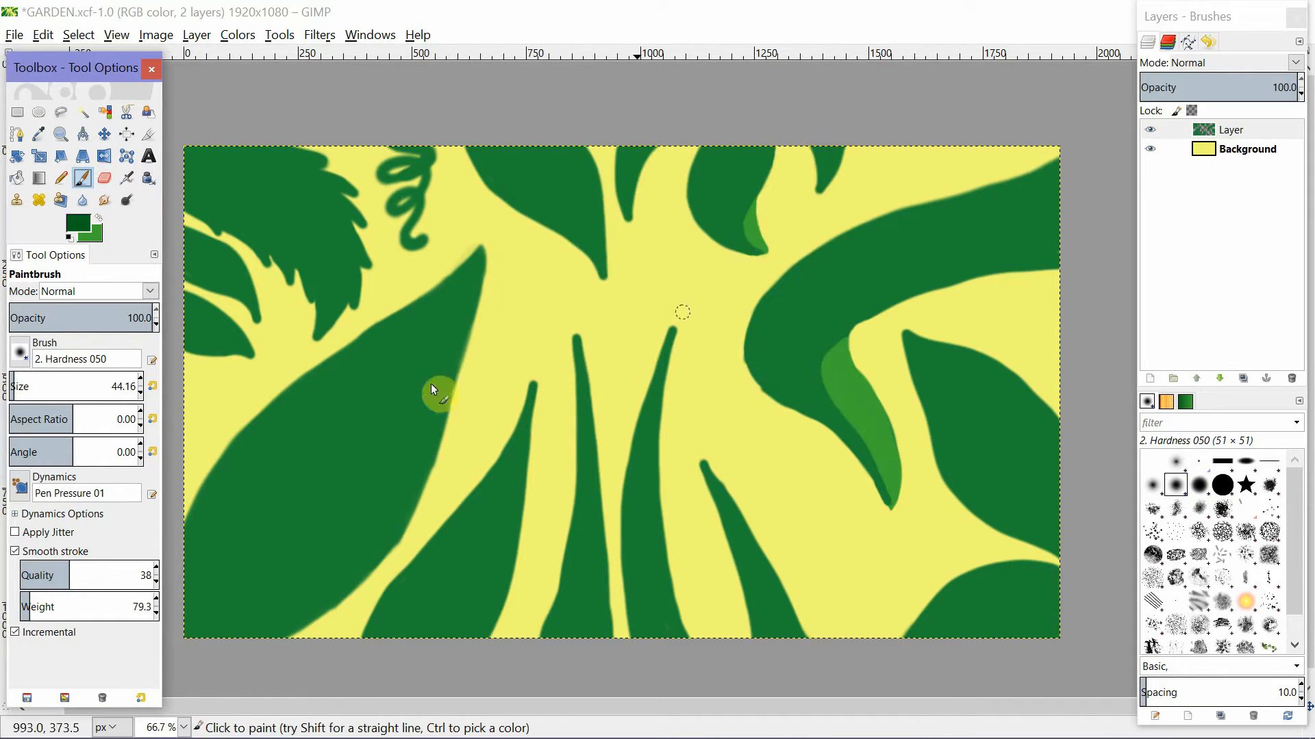
{"action": "left_click", "coordinate": [152, 495]}
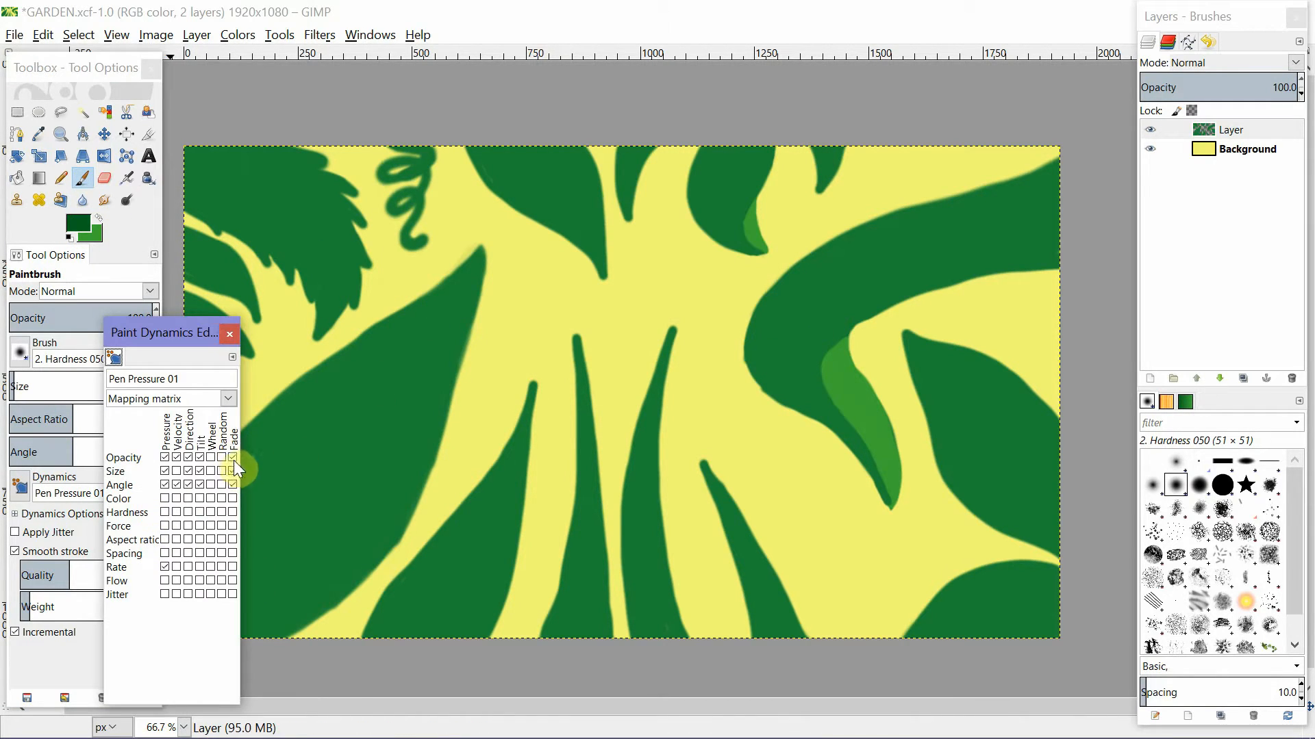
{"action": "left_click", "coordinate": [233, 341]}
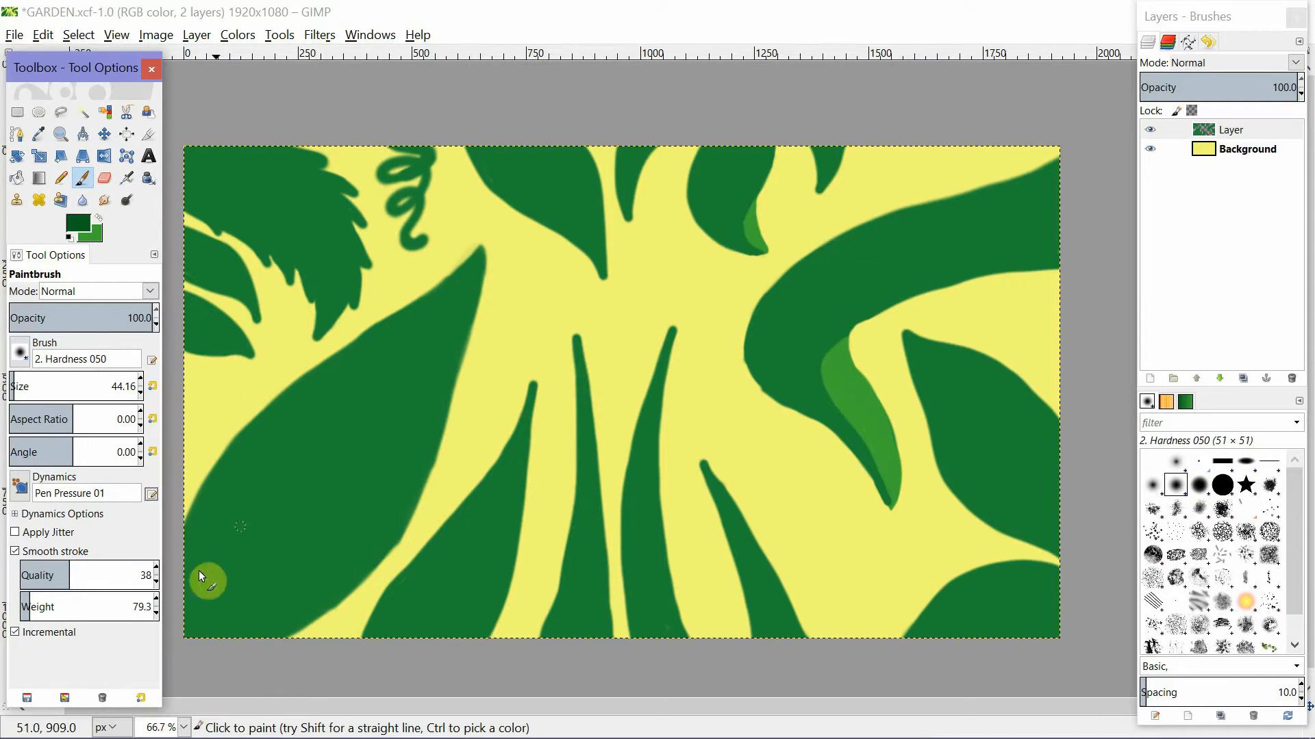
Paint a tapering dark green central vein along the large leaf from base to tip, refining it at brush size 22.37.
{"action": "mouse_move", "coordinate": [189, 636]}
{"action": "left_mouse_down"}
{"action": "mouse_move", "coordinate": [246, 532]}
{"action": "mouse_move", "coordinate": [341, 430]}
{"action": "left_mouse_up"}
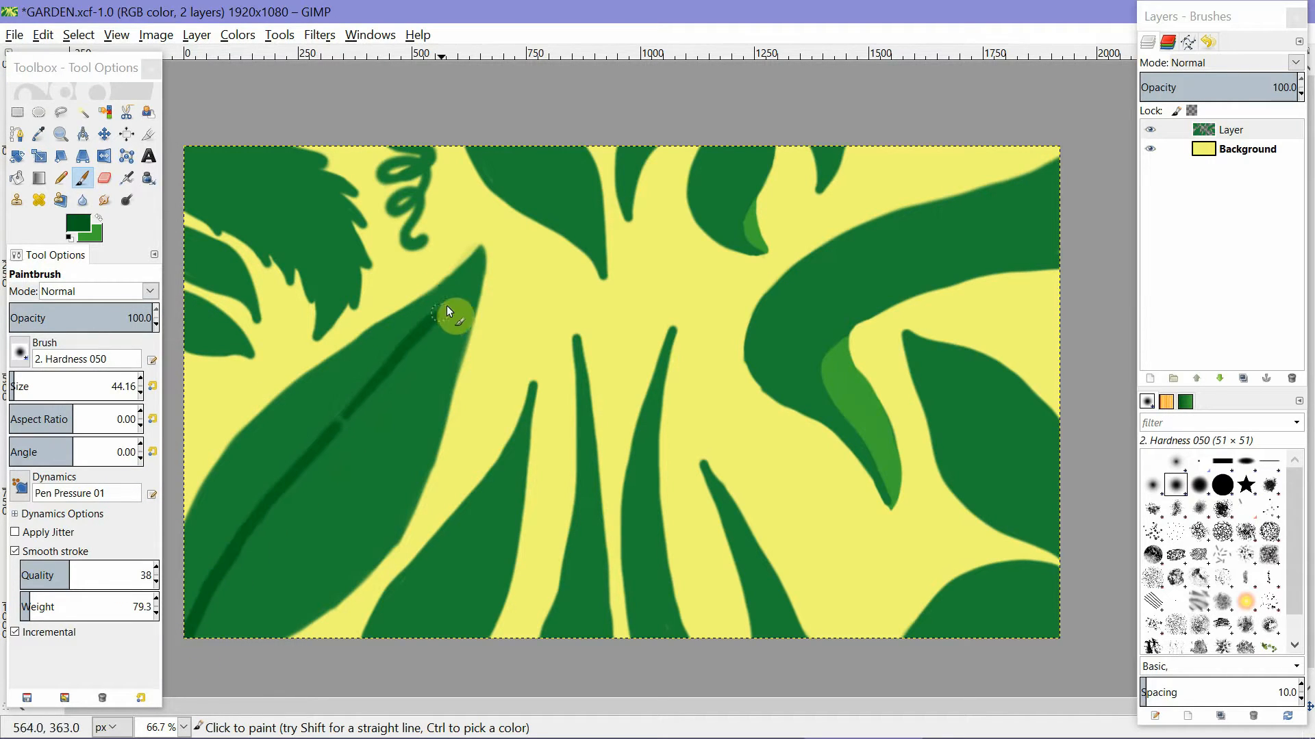
{"action": "left_click_drag", "start_coordinate": [448, 311], "coordinate": [479, 260]}
{"action": "left_click", "coordinate": [152, 495]}
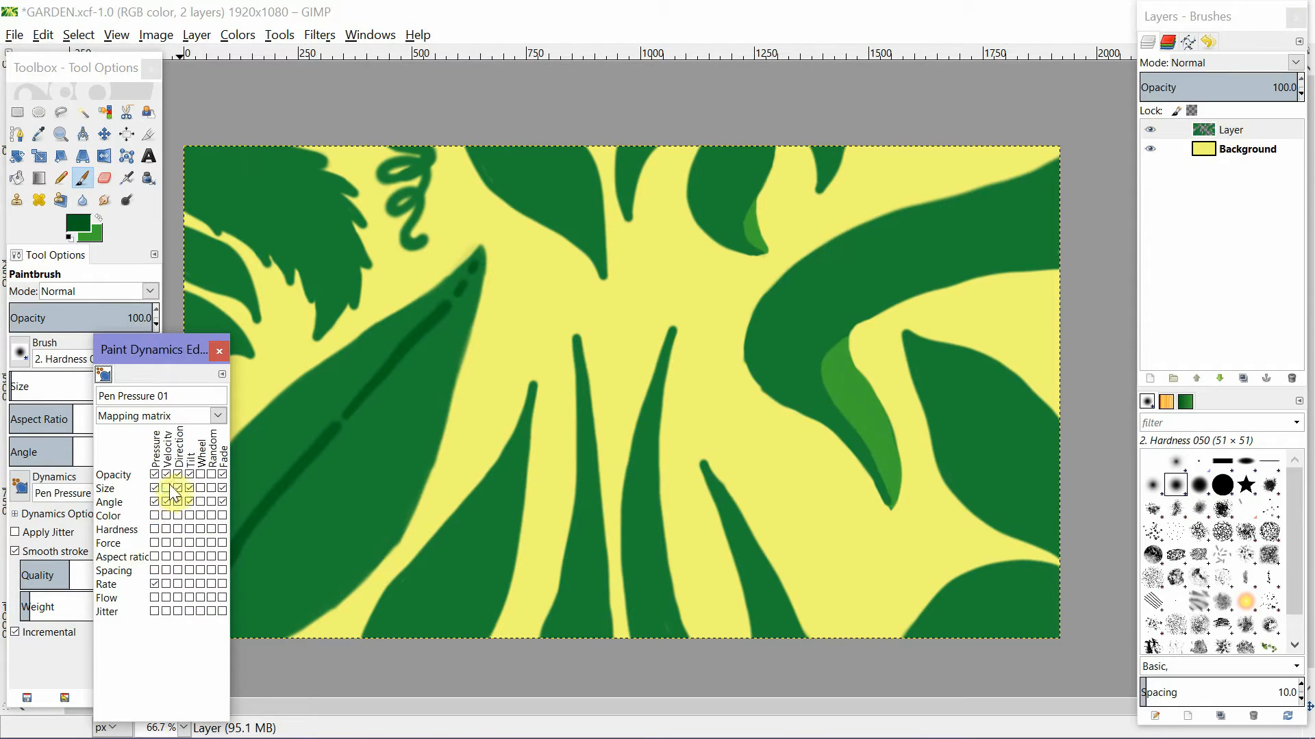
{"action": "left_click", "coordinate": [219, 350]}
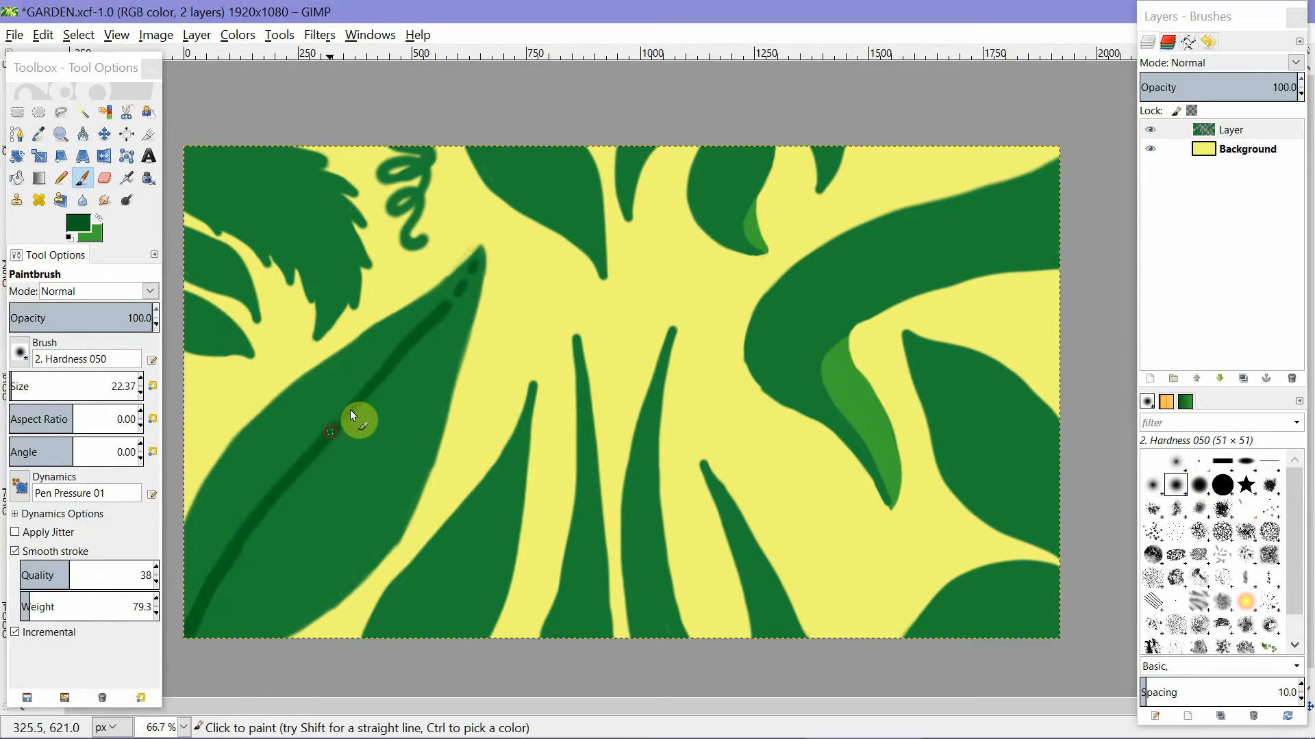
{"action": "left_click_drag", "start_coordinate": [351, 409], "coordinate": [479, 256]}
{"action": "left_click_drag", "start_coordinate": [184, 623], "coordinate": [350, 408]}
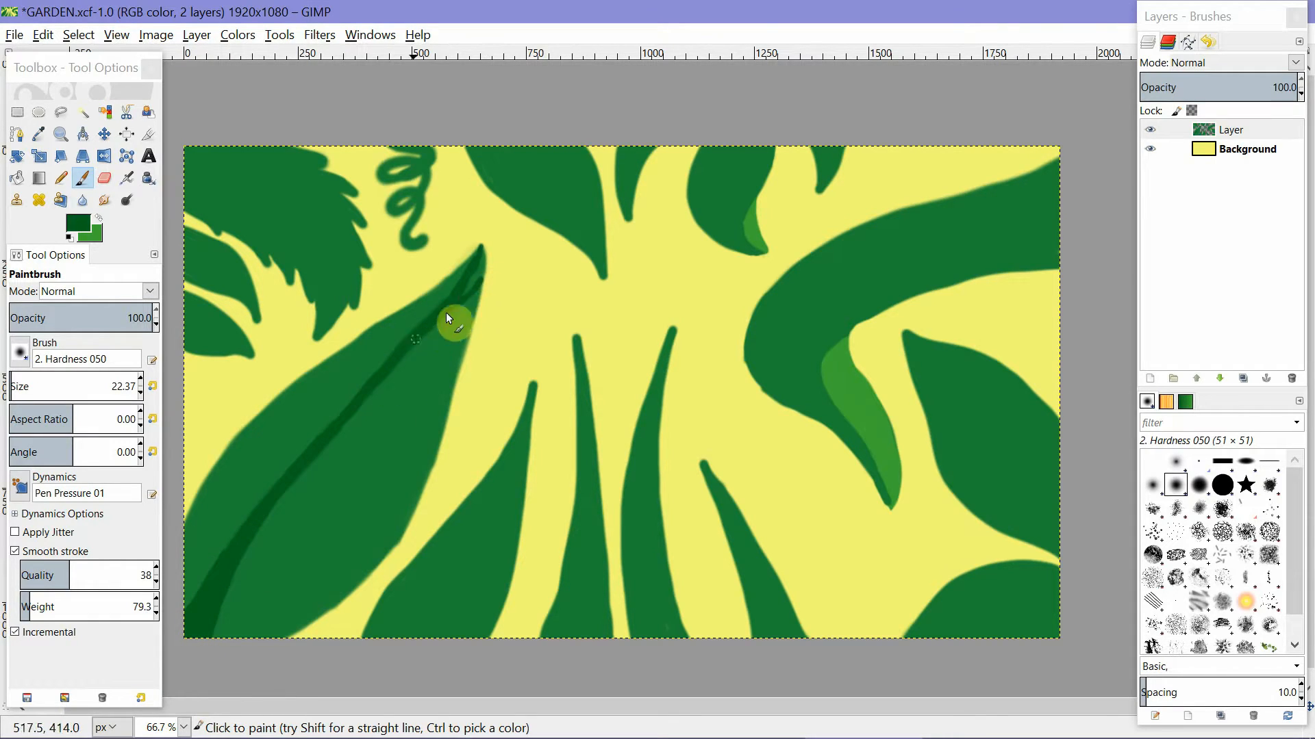
Paint dark green side veins branching from the large leaf's central vein towards both of its edges.
{"action": "mouse_move", "coordinate": [421, 323]}
{"action": "left_mouse_down"}
{"action": "mouse_move", "coordinate": [387, 374]}
{"action": "mouse_move", "coordinate": [460, 322]}
{"action": "mouse_move", "coordinate": [410, 359]}
{"action": "mouse_move", "coordinate": [361, 438]}
{"action": "mouse_move", "coordinate": [454, 369]}
{"action": "mouse_move", "coordinate": [338, 449]}
{"action": "left_mouse_up"}
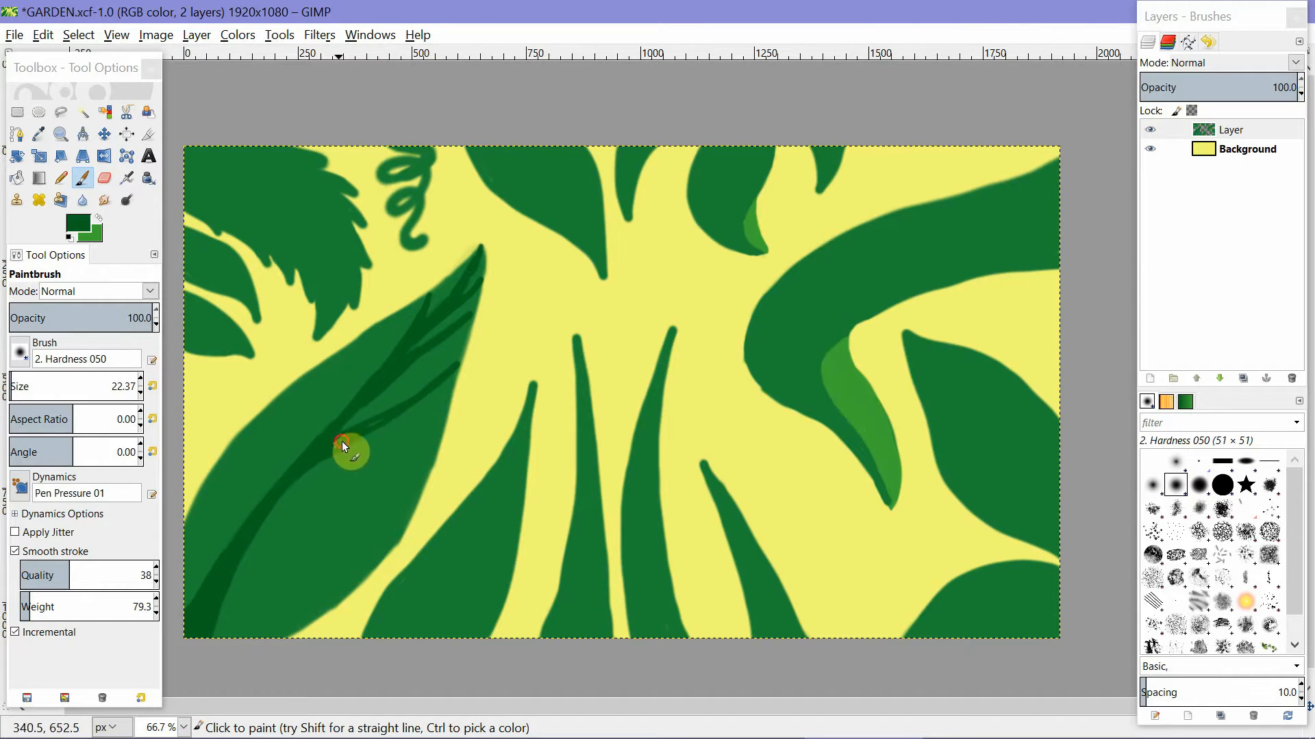
{"action": "left_click_drag", "start_coordinate": [363, 341], "coordinate": [349, 384]}
{"action": "mouse_move", "coordinate": [273, 516]}
{"action": "left_mouse_down"}
{"action": "mouse_move", "coordinate": [382, 484]}
{"action": "mouse_move", "coordinate": [432, 429]}
{"action": "left_mouse_up"}
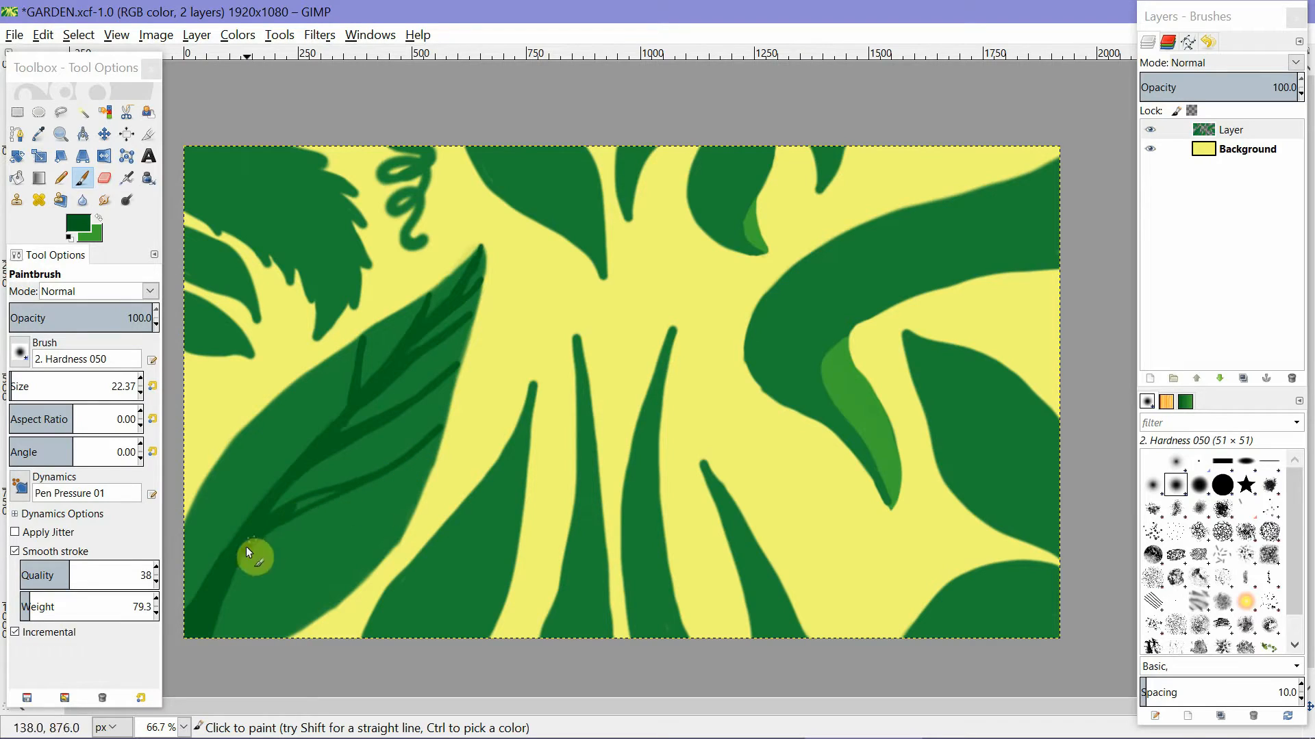
{"action": "left_click_drag", "start_coordinate": [315, 376], "coordinate": [306, 458]}
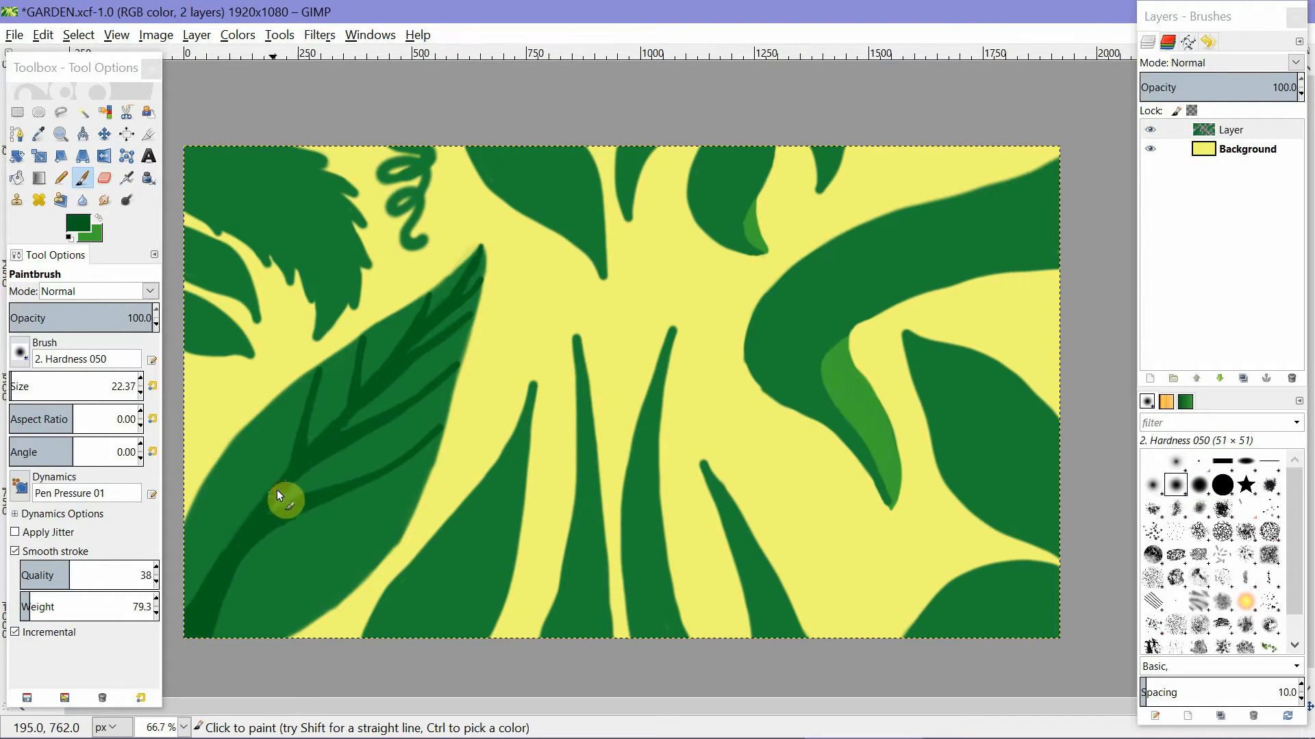
{"action": "left_click_drag", "start_coordinate": [232, 577], "coordinate": [377, 530]}
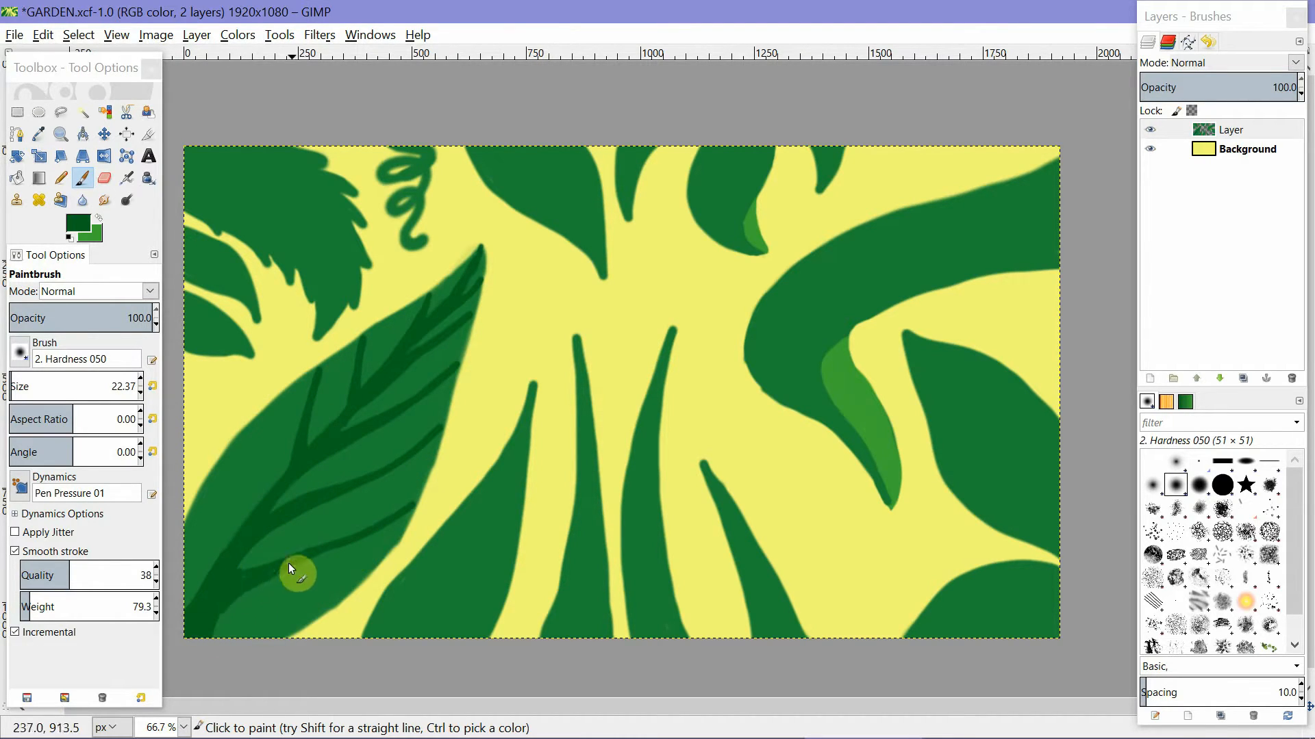
Paint the remaining dark green side veins reaching the large leaf's upper edge near its base.
{"action": "left_click_drag", "start_coordinate": [241, 541], "coordinate": [255, 422]}
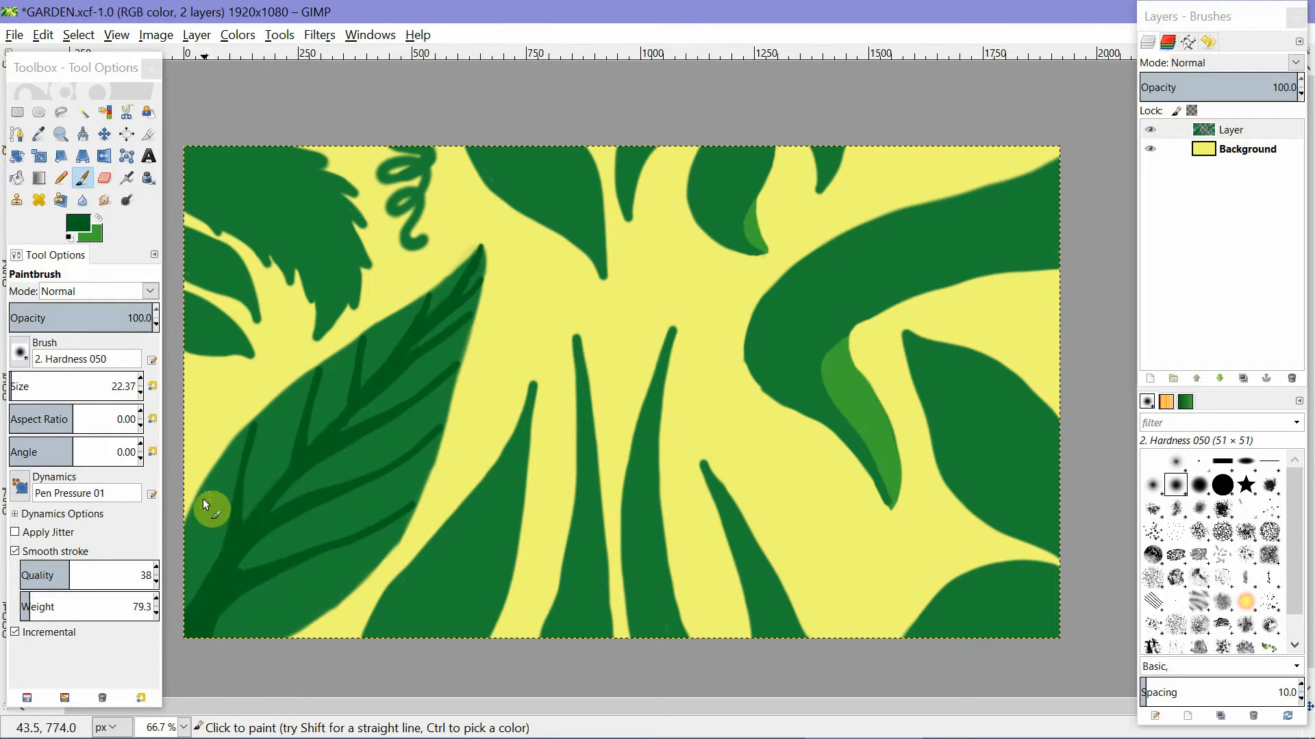
{"action": "mouse_move", "coordinate": [204, 505]}
{"action": "left_mouse_down"}
{"action": "mouse_move", "coordinate": [192, 591]}
{"action": "mouse_move", "coordinate": [203, 487]}
{"action": "left_mouse_up"}
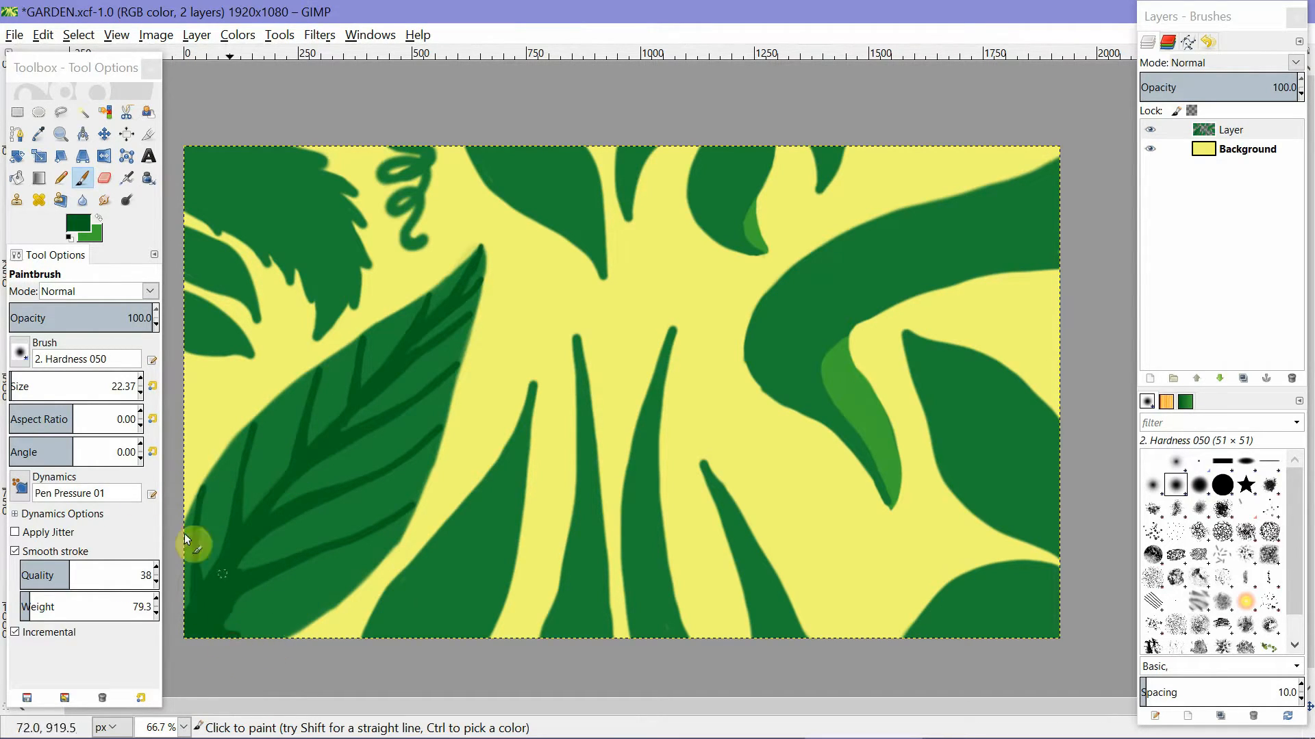
Set the brush to aspect ratio 5.24, opacity 63.3 and size 43.74, and hatch dark green shading between the veins above the central vein.
{"action": "left_click", "coordinate": [86, 420]}
{"action": "left_click_drag", "start_coordinate": [86, 421], "coordinate": [90, 421]}
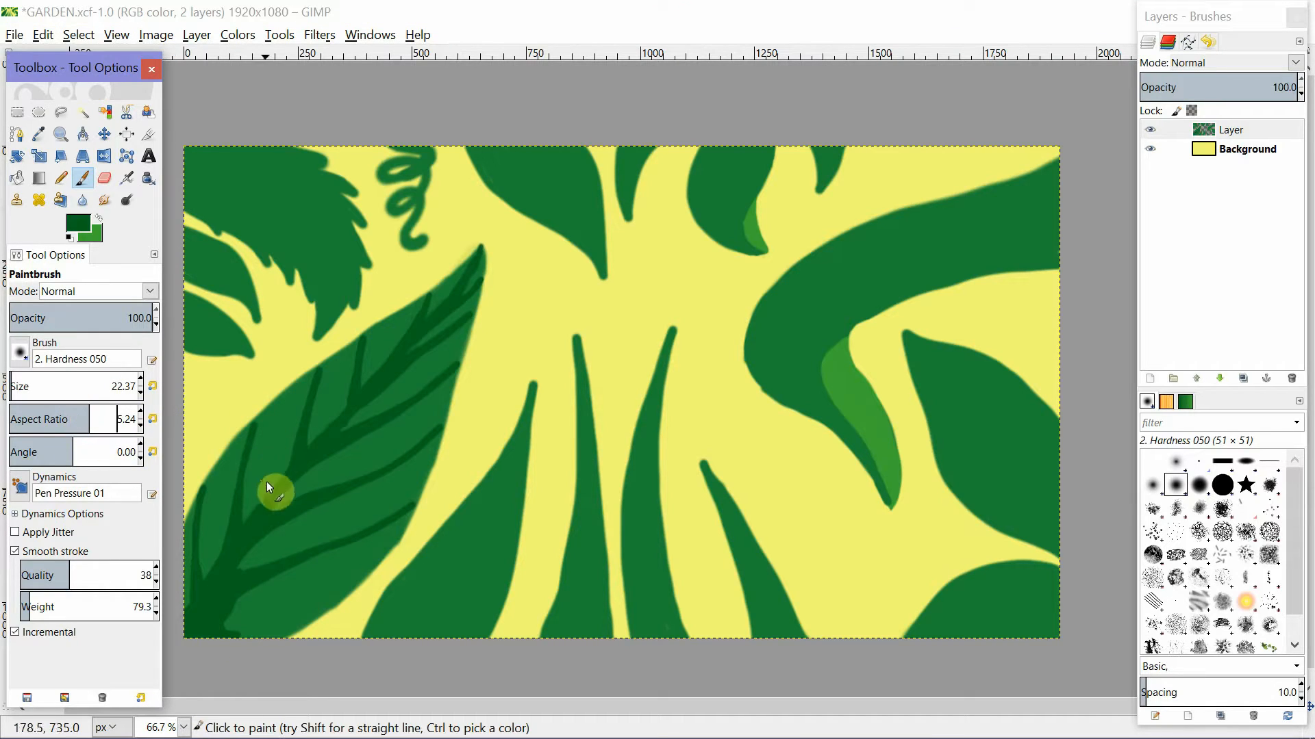
{"action": "left_click_drag", "start_coordinate": [131, 311], "coordinate": [99, 312]}
{"action": "mouse_move", "coordinate": [259, 465]}
{"action": "left_mouse_down"}
{"action": "mouse_move", "coordinate": [245, 517]}
{"action": "mouse_move", "coordinate": [268, 441]}
{"action": "mouse_move", "coordinate": [266, 481]}
{"action": "mouse_move", "coordinate": [288, 436]}
{"action": "left_mouse_up"}
{"action": "left_click", "coordinate": [13, 382]}
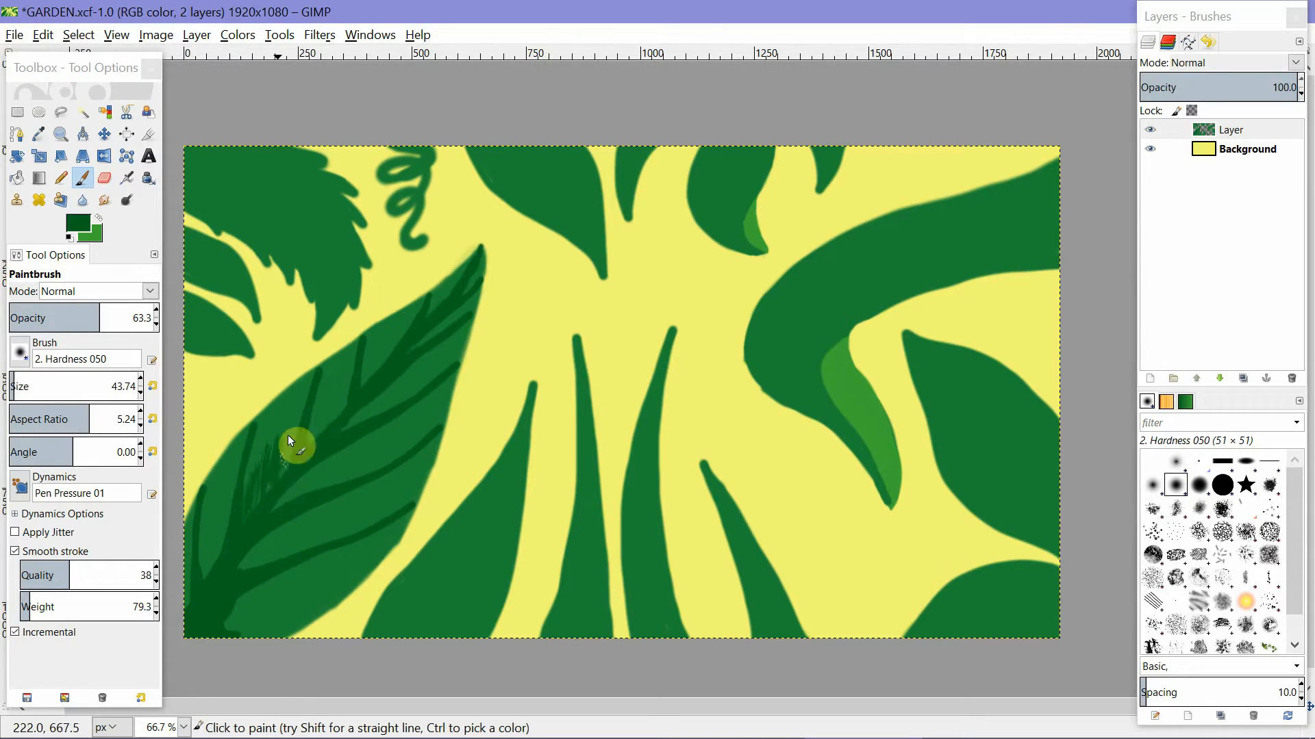
{"action": "mouse_move", "coordinate": [266, 505]}
{"action": "left_mouse_down"}
{"action": "mouse_move", "coordinate": [264, 437]}
{"action": "mouse_move", "coordinate": [286, 485]}
{"action": "mouse_move", "coordinate": [318, 398]}
{"action": "mouse_move", "coordinate": [313, 441]}
{"action": "mouse_move", "coordinate": [336, 381]}
{"action": "mouse_move", "coordinate": [331, 428]}
{"action": "mouse_move", "coordinate": [346, 382]}
{"action": "mouse_move", "coordinate": [346, 413]}
{"action": "mouse_move", "coordinate": [378, 351]}
{"action": "mouse_move", "coordinate": [370, 382]}
{"action": "mouse_move", "coordinate": [460, 280]}
{"action": "mouse_move", "coordinate": [337, 436]}
{"action": "mouse_move", "coordinate": [411, 388]}
{"action": "mouse_move", "coordinate": [362, 414]}
{"action": "mouse_move", "coordinate": [442, 348]}
{"action": "mouse_move", "coordinate": [367, 419]}
{"action": "mouse_move", "coordinate": [420, 392]}
{"action": "mouse_move", "coordinate": [283, 507]}
{"action": "mouse_move", "coordinate": [360, 468]}
{"action": "mouse_move", "coordinate": [314, 479]}
{"action": "mouse_move", "coordinate": [356, 447]}
{"action": "mouse_move", "coordinate": [372, 456]}
{"action": "mouse_move", "coordinate": [271, 506]}
{"action": "mouse_move", "coordinate": [359, 464]}
{"action": "mouse_move", "coordinate": [237, 567]}
{"action": "mouse_move", "coordinate": [302, 520]}
{"action": "mouse_move", "coordinate": [367, 492]}
{"action": "mouse_move", "coordinate": [251, 557]}
{"action": "mouse_move", "coordinate": [363, 499]}
{"action": "mouse_move", "coordinate": [229, 576]}
{"action": "mouse_move", "coordinate": [329, 537]}
{"action": "mouse_move", "coordinate": [270, 562]}
{"action": "mouse_move", "coordinate": [205, 519]}
{"action": "mouse_move", "coordinate": [203, 560]}
{"action": "mouse_move", "coordinate": [209, 518]}
{"action": "mouse_move", "coordinate": [211, 567]}
{"action": "mouse_move", "coordinate": [220, 532]}
{"action": "left_mouse_up"}
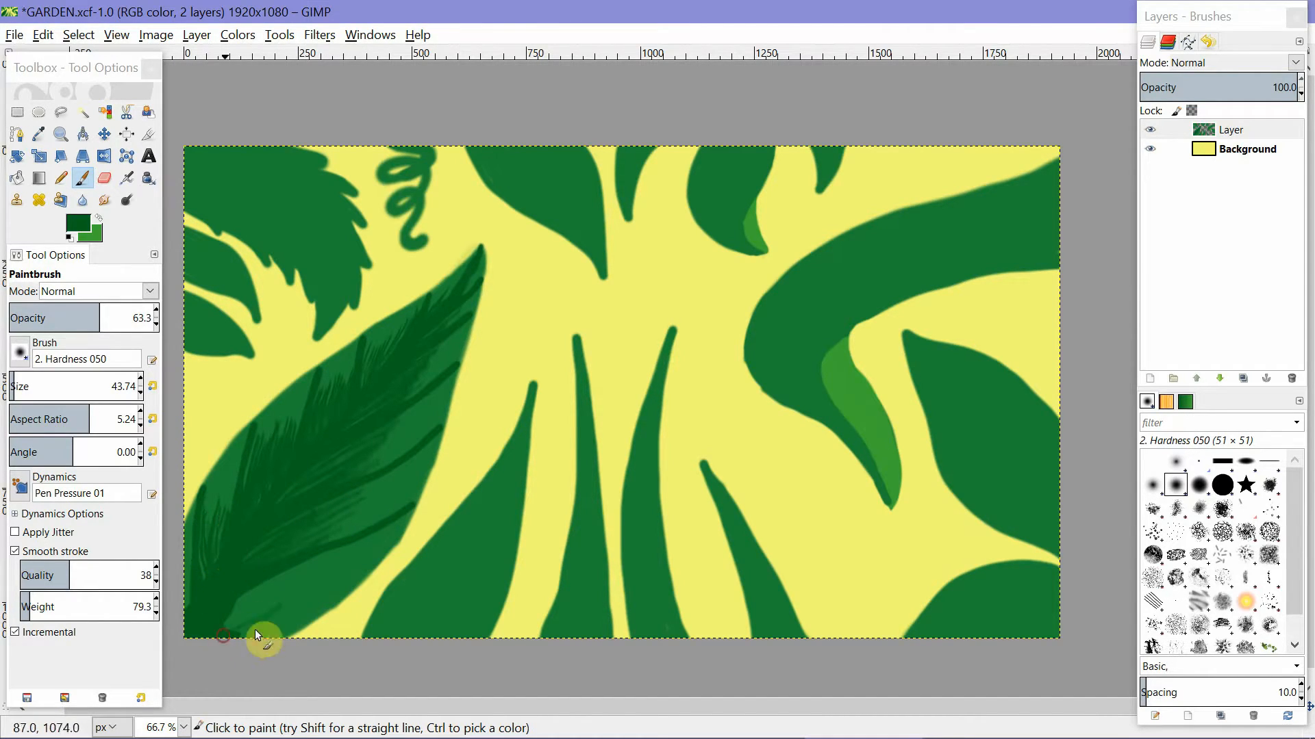
Hatch dark green shading across the large leaf's lower half and along its outer edges.
{"action": "mouse_move", "coordinate": [308, 618]}
{"action": "left_mouse_down"}
{"action": "mouse_move", "coordinate": [224, 634]}
{"action": "mouse_move", "coordinate": [284, 608]}
{"action": "mouse_move", "coordinate": [265, 604]}
{"action": "mouse_move", "coordinate": [303, 580]}
{"action": "mouse_move", "coordinate": [256, 588]}
{"action": "mouse_move", "coordinate": [228, 619]}
{"action": "mouse_move", "coordinate": [290, 572]}
{"action": "left_mouse_up"}
{"action": "mouse_move", "coordinate": [462, 321]}
{"action": "left_mouse_down"}
{"action": "mouse_move", "coordinate": [444, 374]}
{"action": "mouse_move", "coordinate": [472, 317]}
{"action": "mouse_move", "coordinate": [458, 380]}
{"action": "mouse_move", "coordinate": [411, 498]}
{"action": "left_mouse_up"}
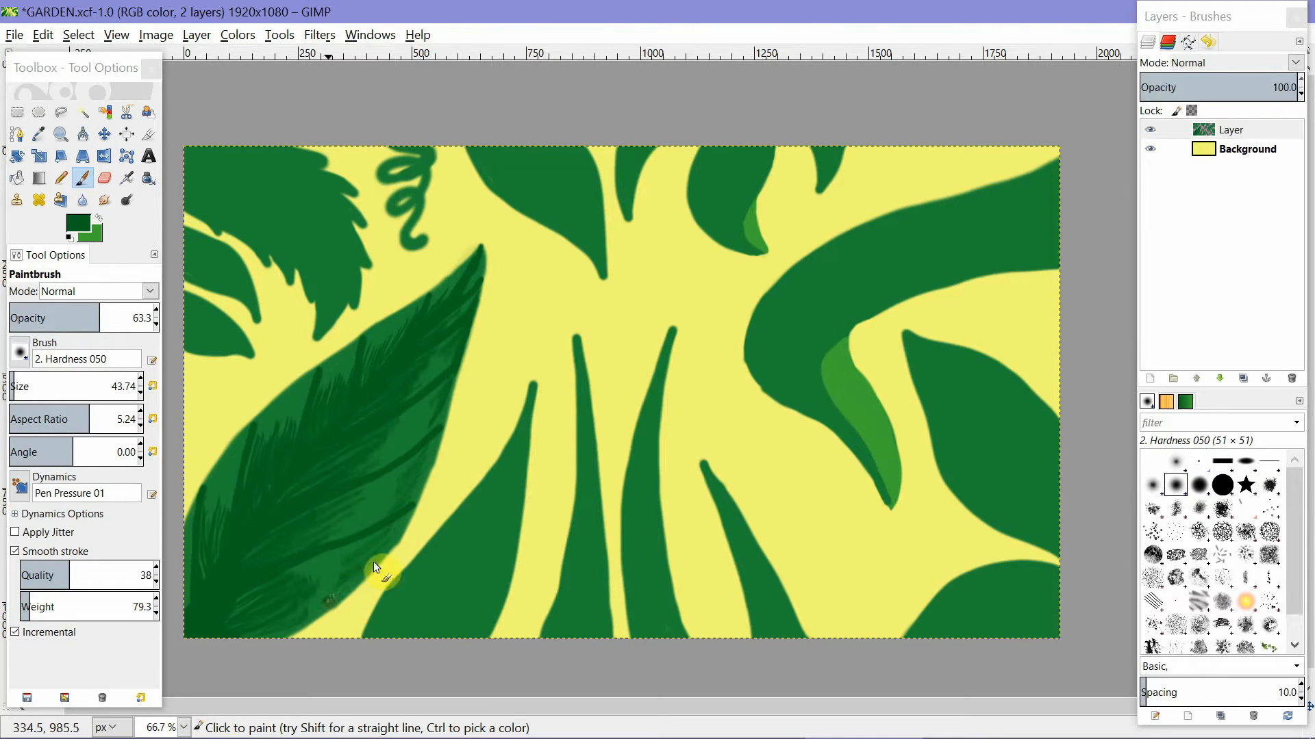
{"action": "mouse_move", "coordinate": [234, 428]}
{"action": "left_mouse_down"}
{"action": "mouse_move", "coordinate": [216, 477]}
{"action": "mouse_move", "coordinate": [239, 452]}
{"action": "left_mouse_up"}
{"action": "mouse_move", "coordinate": [275, 410]}
{"action": "left_mouse_down"}
{"action": "mouse_move", "coordinate": [296, 412]}
{"action": "mouse_move", "coordinate": [334, 371]}
{"action": "left_mouse_up"}
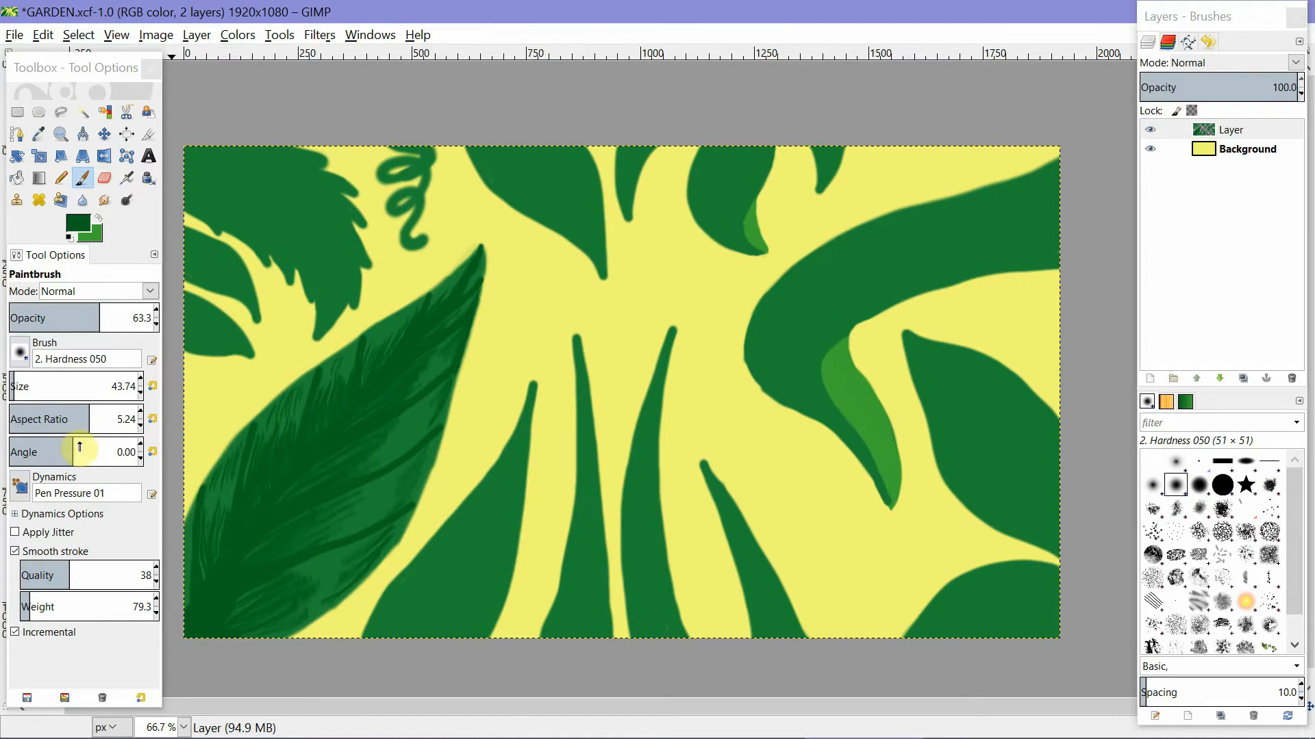
Set the foreground to the darker green 055219 and paint thin shadow lines along the large leaf's central and lower side veins.
{"action": "left_click", "coordinate": [89, 228]}
{"action": "left_click", "coordinate": [549, 152]}
{"action": "key", "text": "Return"}
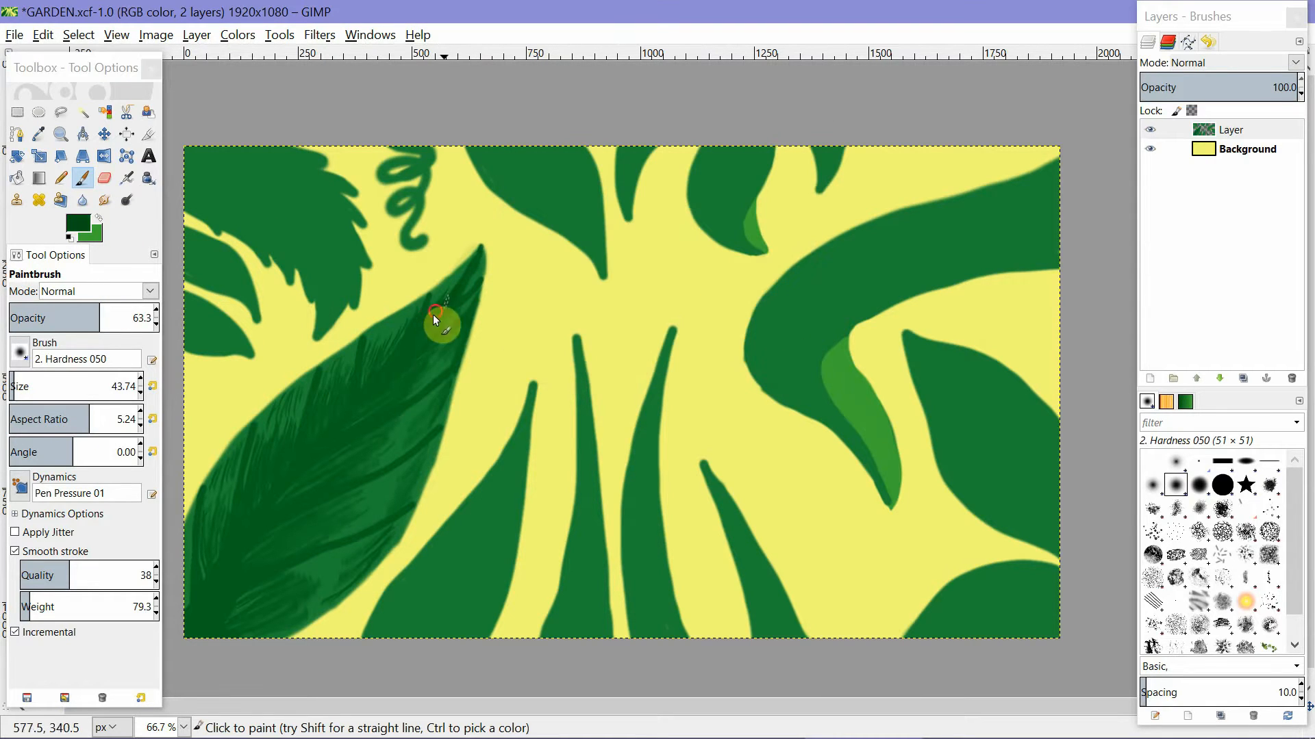
{"action": "left_click", "coordinate": [61, 134]}
{"action": "left_click", "coordinate": [263, 561]}
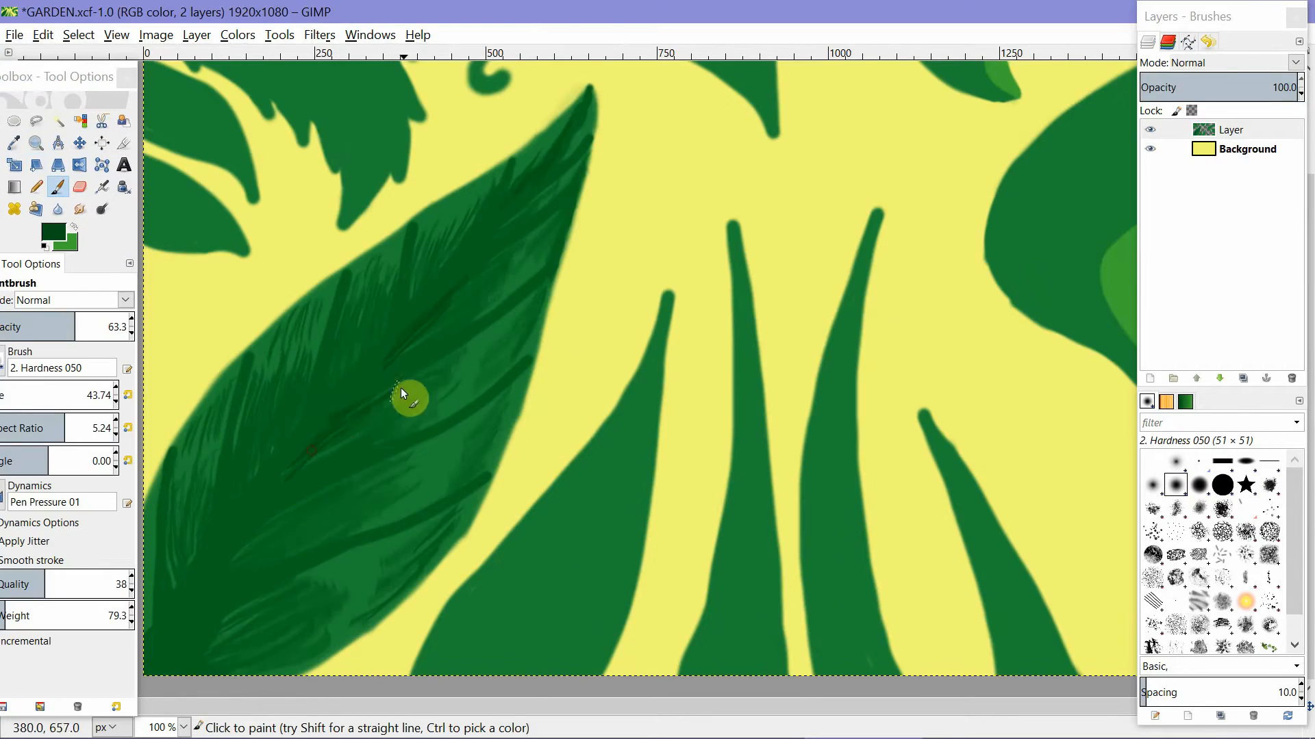
{"action": "mouse_move", "coordinate": [400, 387]}
{"action": "left_mouse_down"}
{"action": "mouse_move", "coordinate": [534, 300]}
{"action": "mouse_move", "coordinate": [552, 229]}
{"action": "left_mouse_up"}
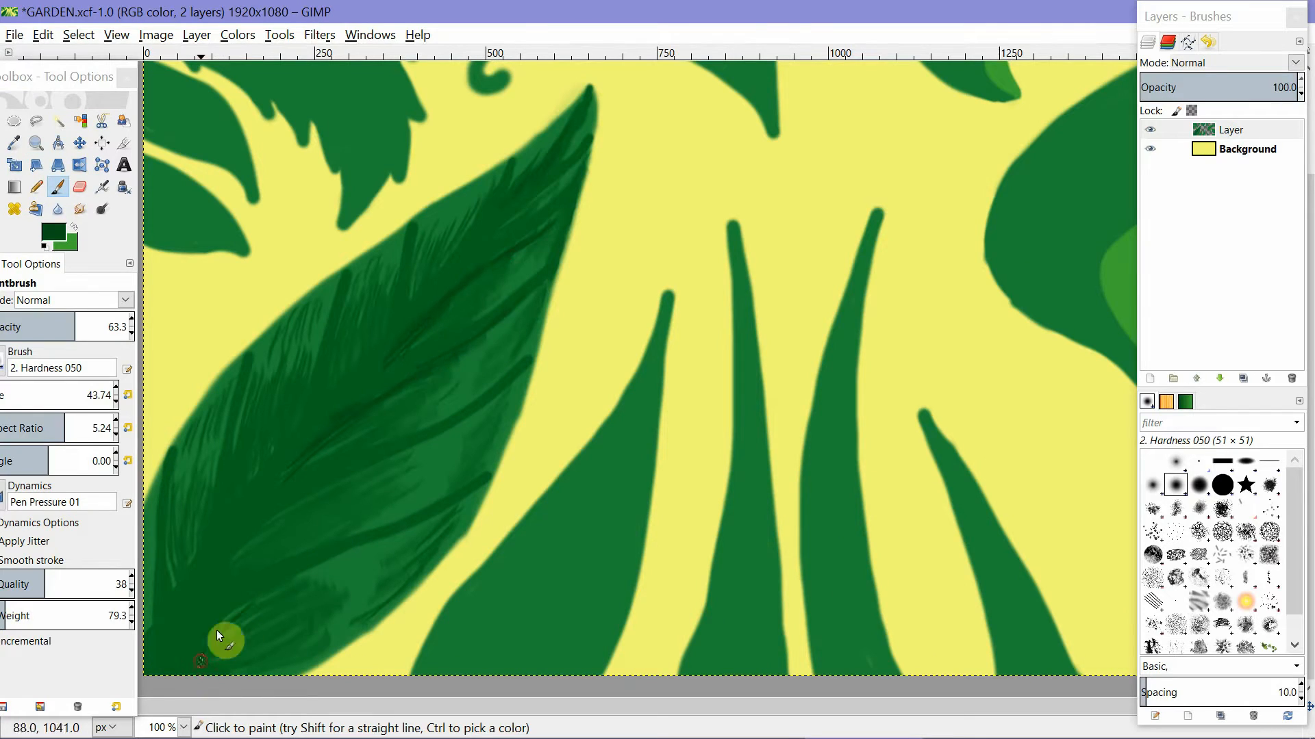
{"action": "left_click_drag", "start_coordinate": [226, 634], "coordinate": [459, 501]}
{"action": "left_click_drag", "start_coordinate": [265, 533], "coordinate": [349, 479]}
{"action": "left_click_drag", "start_coordinate": [237, 556], "coordinate": [499, 396]}
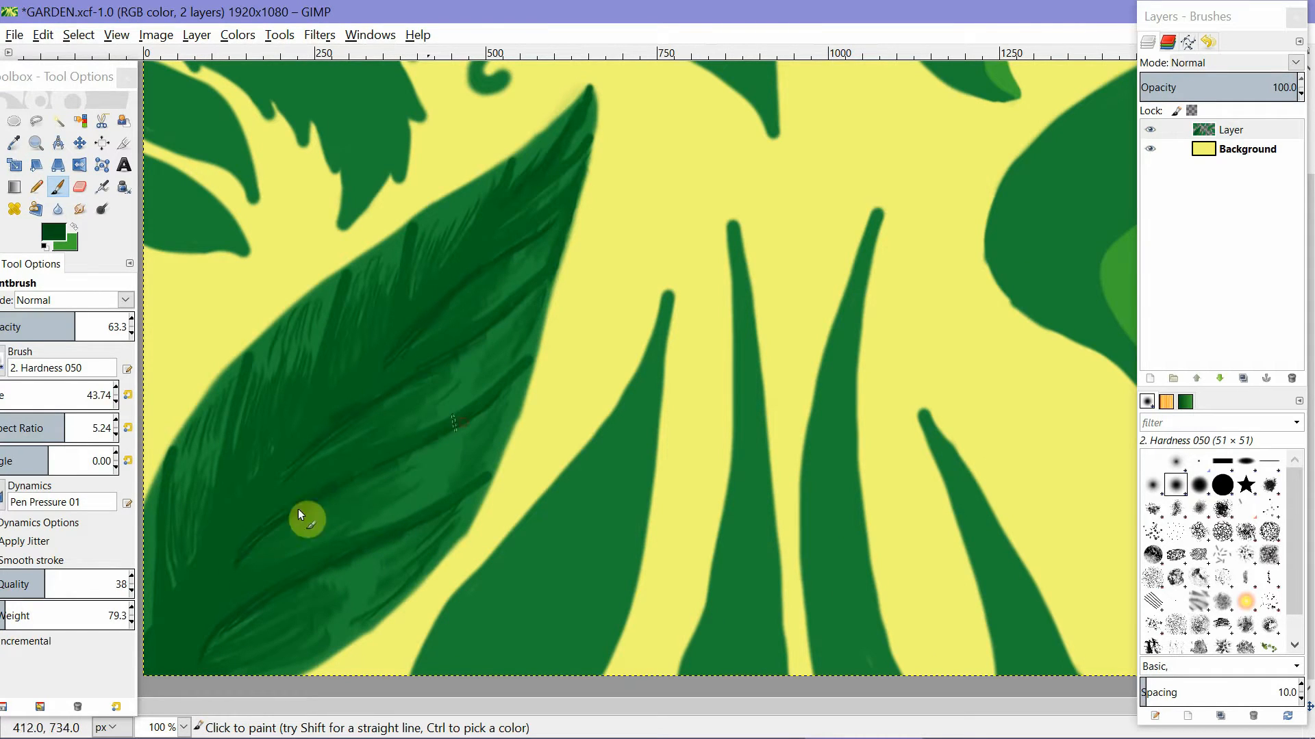
Set the foreground to light green 49c86a and paint highlights between the side veins on the large leaf's lower half.
{"action": "left_click", "coordinate": [53, 233]}
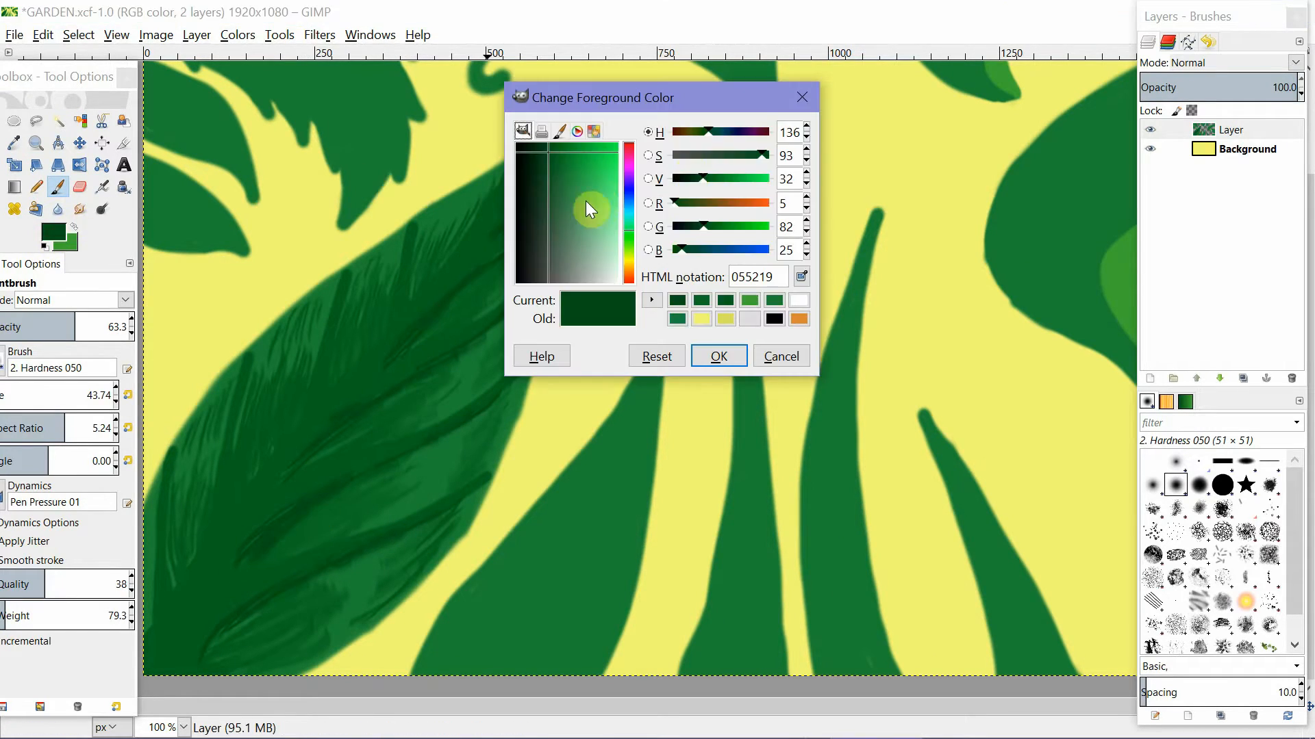
{"action": "left_click", "coordinate": [595, 194]}
{"action": "left_click", "coordinate": [718, 354]}
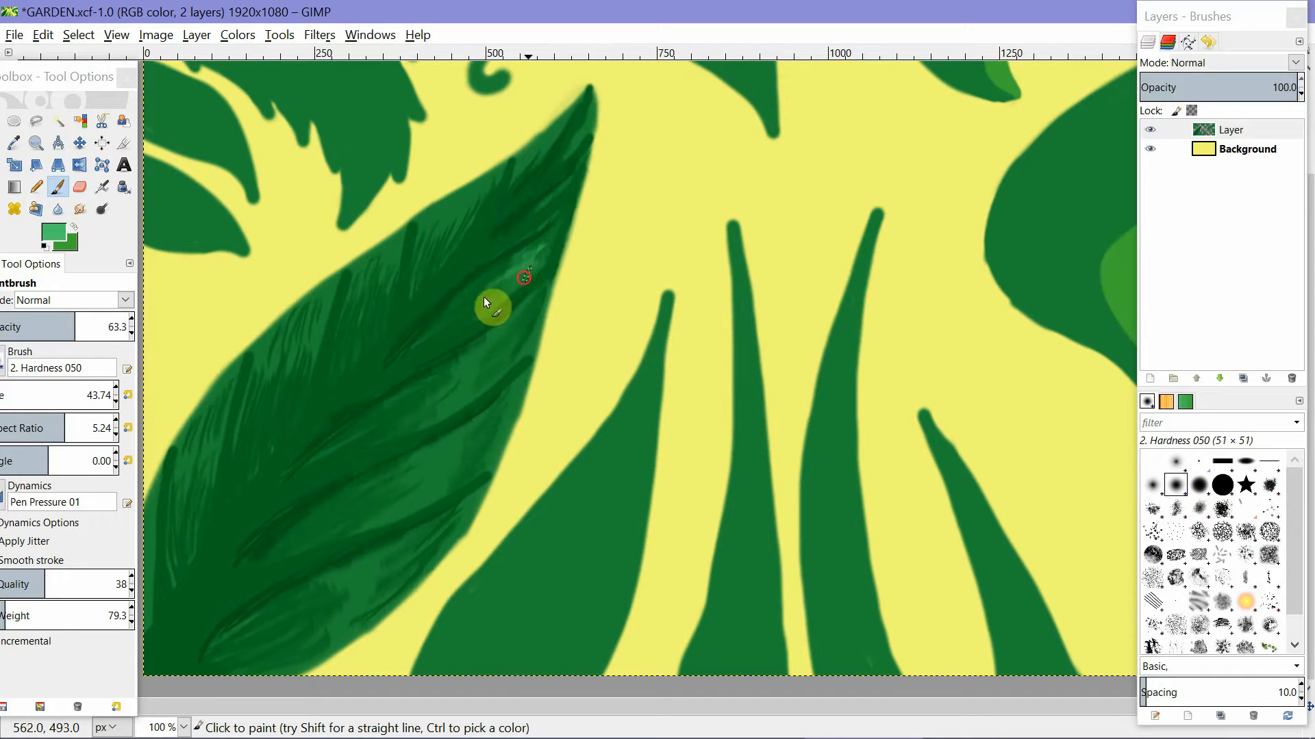
{"action": "left_click_drag", "start_coordinate": [524, 277], "coordinate": [483, 297]}
{"action": "left_click_drag", "start_coordinate": [585, 132], "coordinate": [560, 159]}
{"action": "left_click_drag", "start_coordinate": [513, 325], "coordinate": [457, 380]}
{"action": "mouse_move", "coordinate": [479, 428]}
{"action": "left_mouse_down"}
{"action": "mouse_move", "coordinate": [426, 459]}
{"action": "mouse_move", "coordinate": [411, 491]}
{"action": "left_mouse_up"}
{"action": "left_click_drag", "start_coordinate": [404, 558], "coordinate": [315, 633]}
Paint light green highlight strokes between the side veins on the large leaf's upper half, starting near its base.
{"action": "left_click_drag", "start_coordinate": [198, 428], "coordinate": [191, 500]}
{"action": "left_click_drag", "start_coordinate": [204, 430], "coordinate": [194, 482]}
{"action": "mouse_move", "coordinate": [280, 352]}
{"action": "left_mouse_down"}
{"action": "mouse_move", "coordinate": [267, 405]}
{"action": "mouse_move", "coordinate": [287, 404]}
{"action": "left_mouse_up"}
{"action": "left_click_drag", "start_coordinate": [365, 265], "coordinate": [354, 317]}
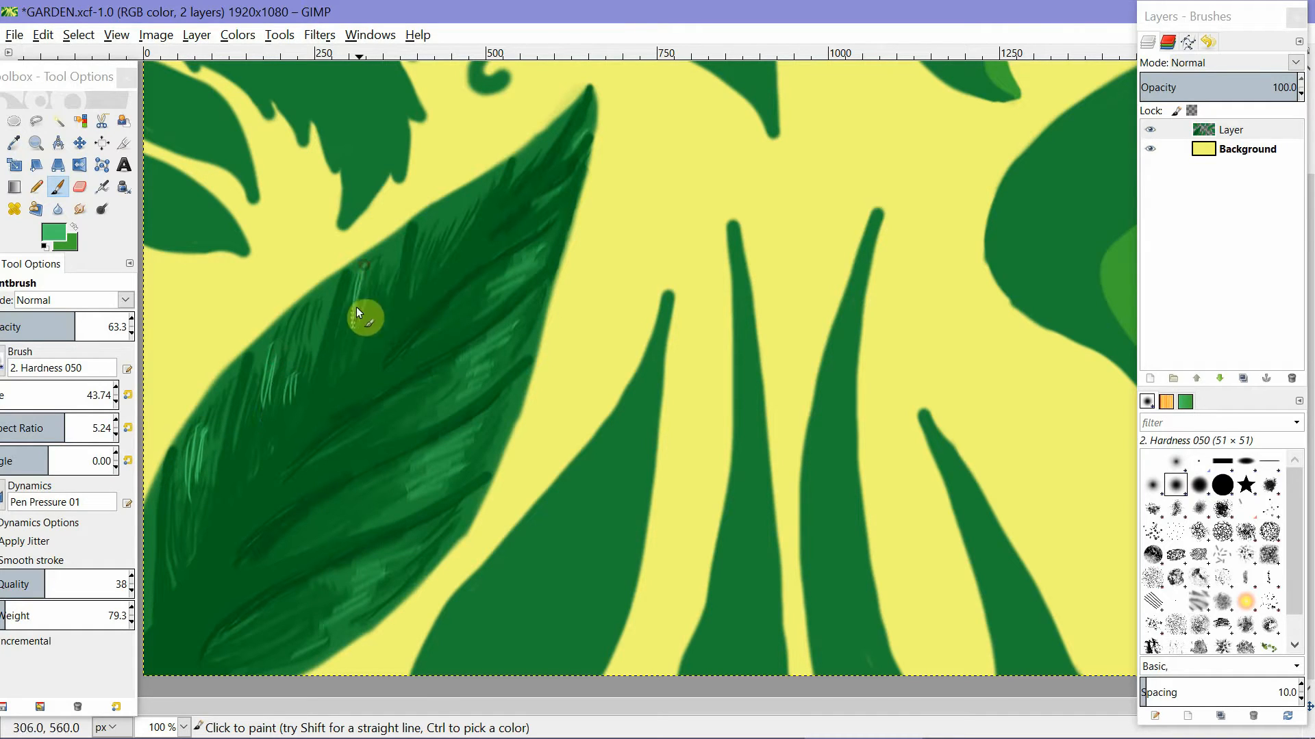
Extend the light green highlights towards the leaf's tip along its upper edge, using brush aspect ratios of -9.30 and -5.24.
{"action": "left_click", "coordinate": [92, 426]}
{"action": "left_click_drag", "start_coordinate": [59, 427], "coordinate": [18, 427]}
{"action": "left_click_drag", "start_coordinate": [370, 269], "coordinate": [367, 321]}
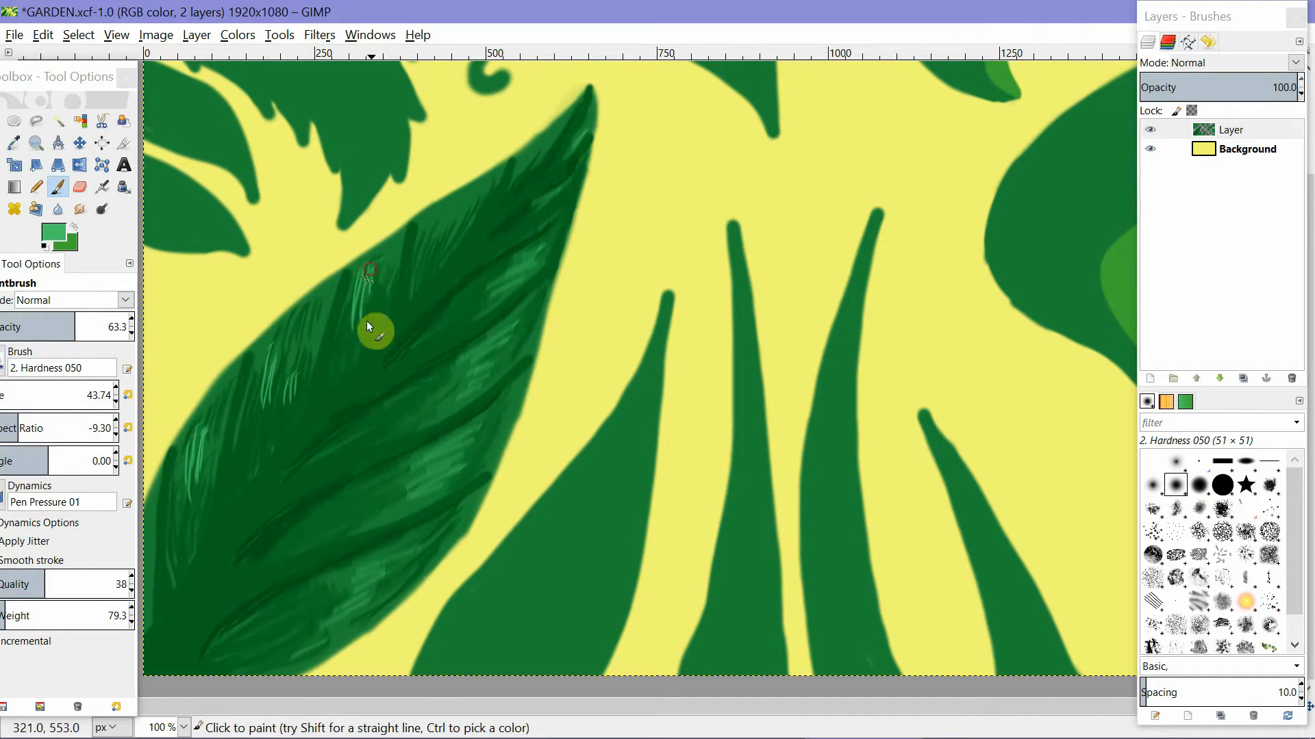
{"action": "left_click_drag", "start_coordinate": [399, 245], "coordinate": [385, 294]}
{"action": "left_click", "coordinate": [30, 422]}
{"action": "left_click_drag", "start_coordinate": [432, 218], "coordinate": [427, 267]}
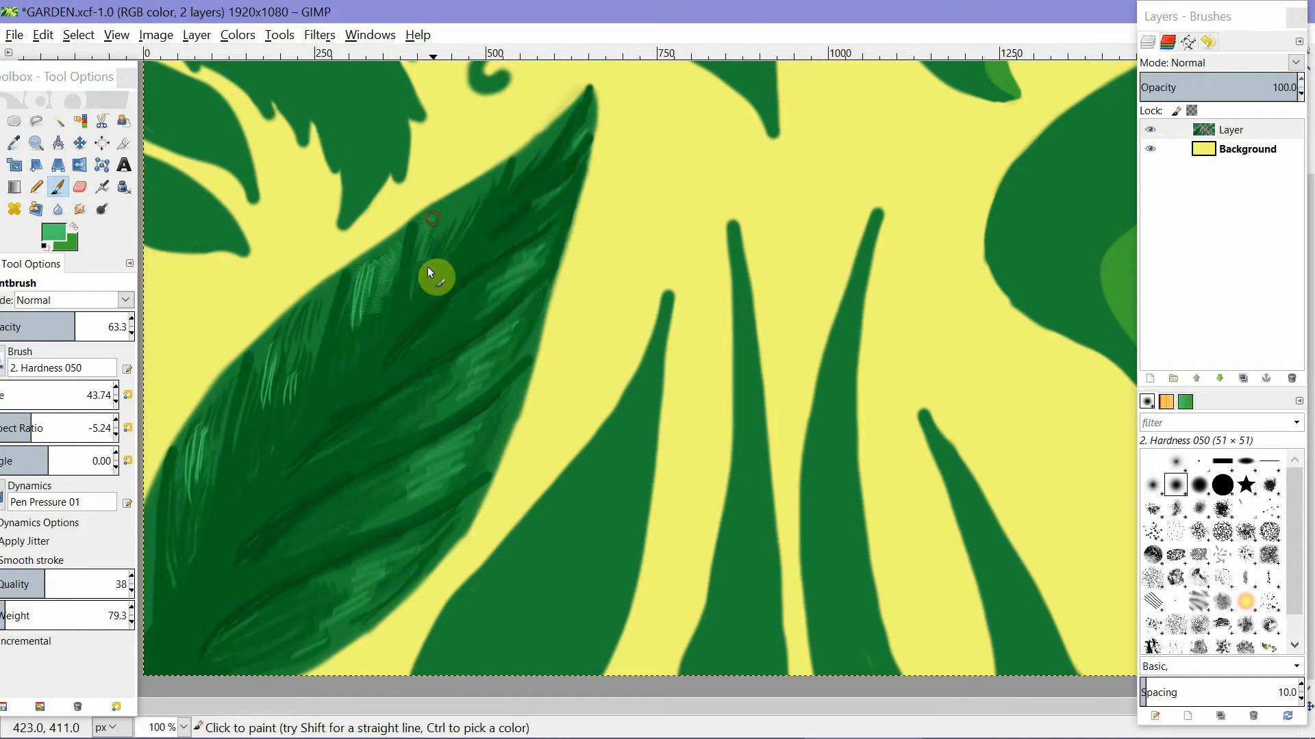
{"action": "left_click_drag", "start_coordinate": [482, 182], "coordinate": [474, 218]}
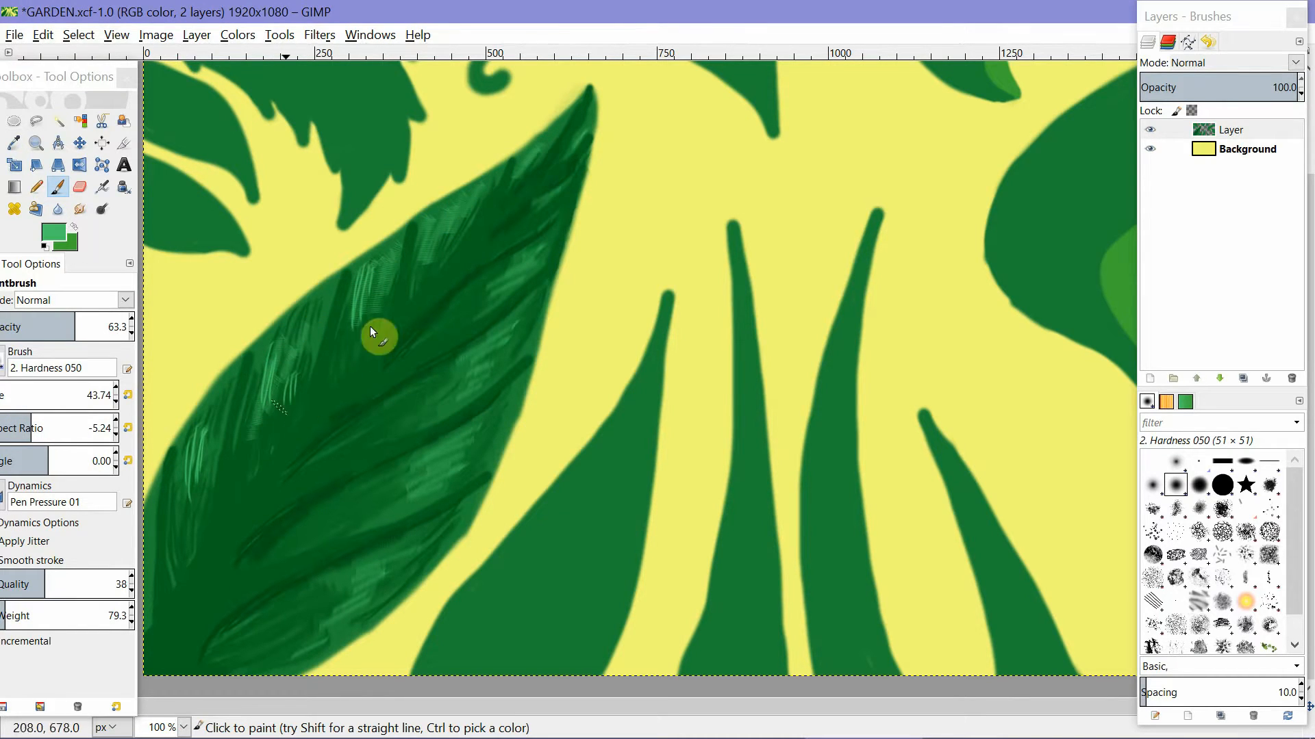
Set the foreground to a medium green.
{"action": "left_click", "coordinate": [53, 231]}
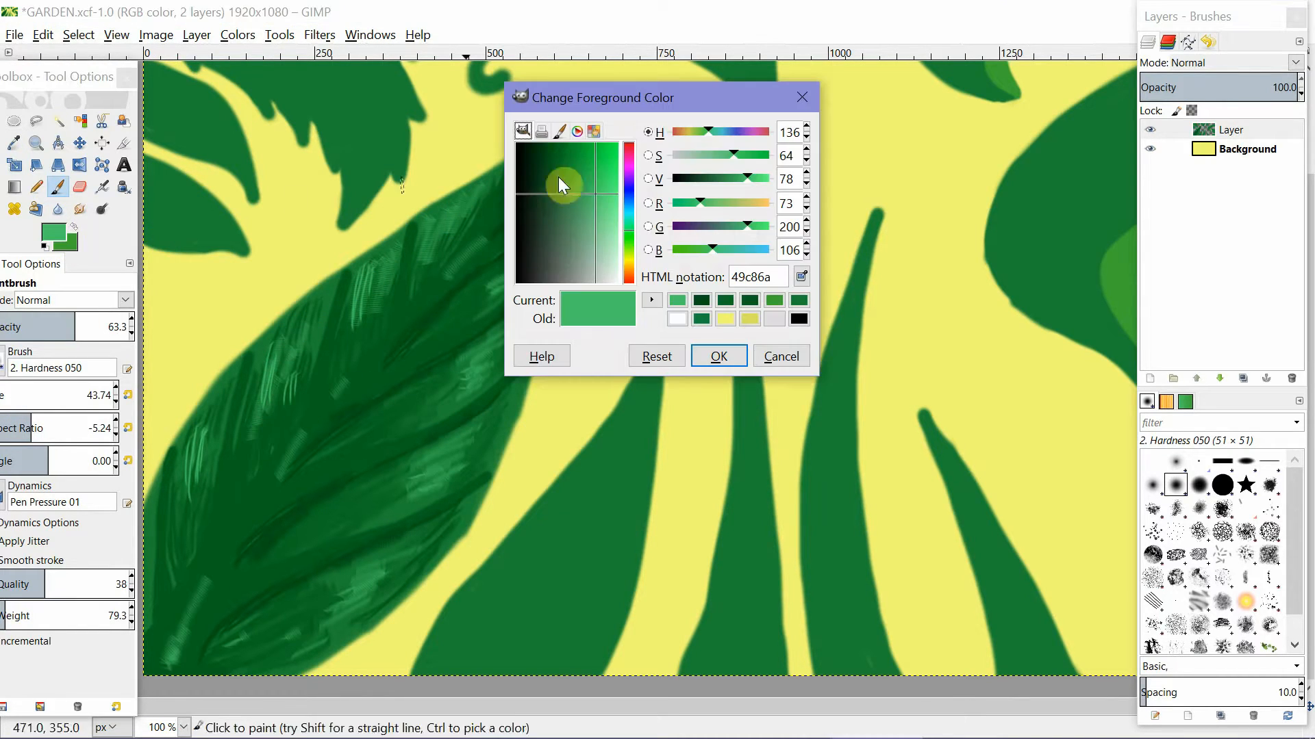
{"action": "left_click", "coordinate": [575, 182]}
{"action": "left_click", "coordinate": [569, 176]}
{"action": "left_click", "coordinate": [718, 356]}
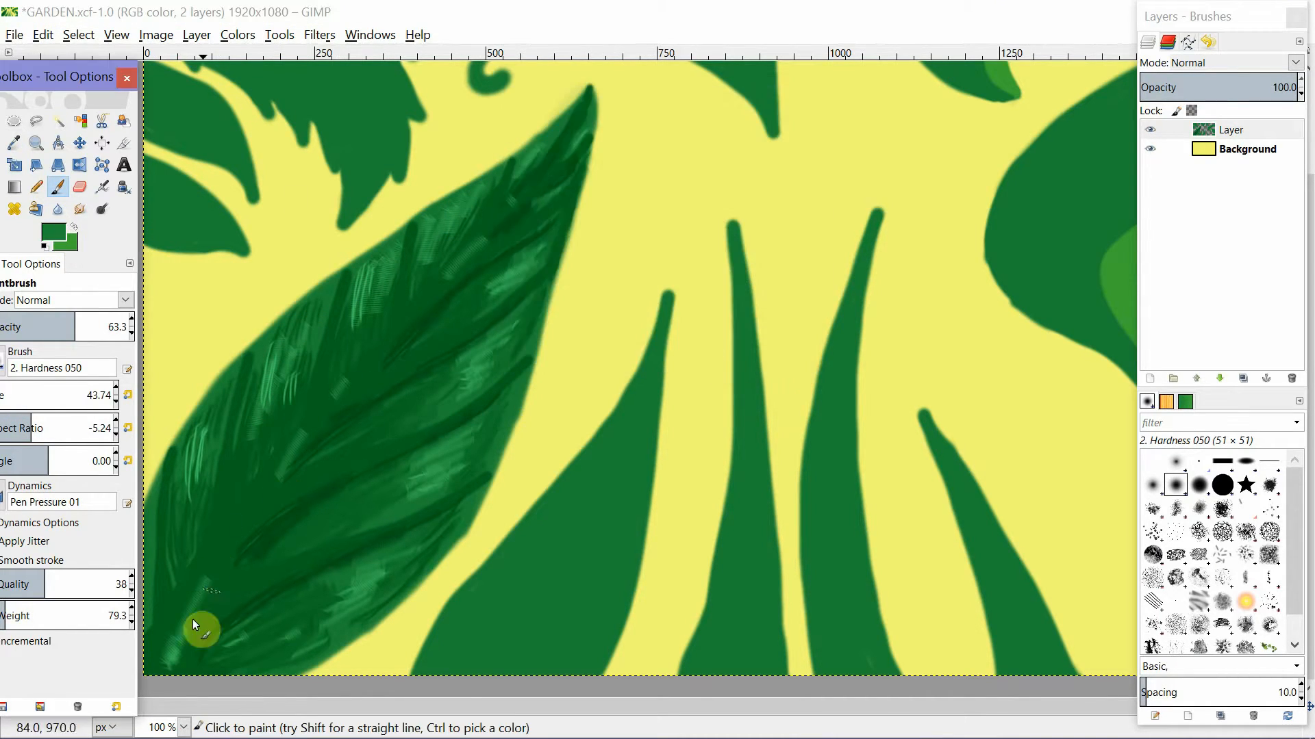
Sample the dark green from the large leaf and paint dark strokes along its central vein from base to tip.
{"action": "left_click", "coordinate": [102, 187]}
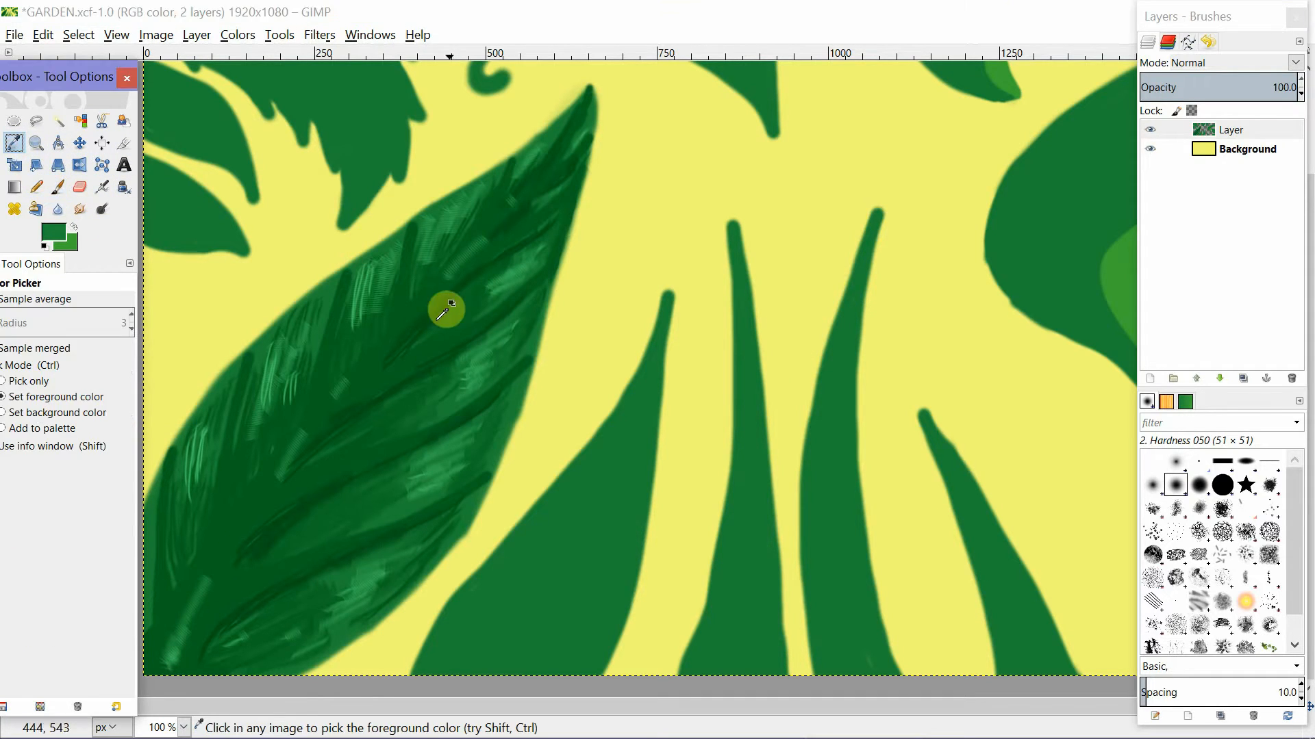
{"action": "left_click", "coordinate": [446, 306]}
{"action": "left_click", "coordinate": [58, 186]}
{"action": "left_click", "coordinate": [279, 474]}
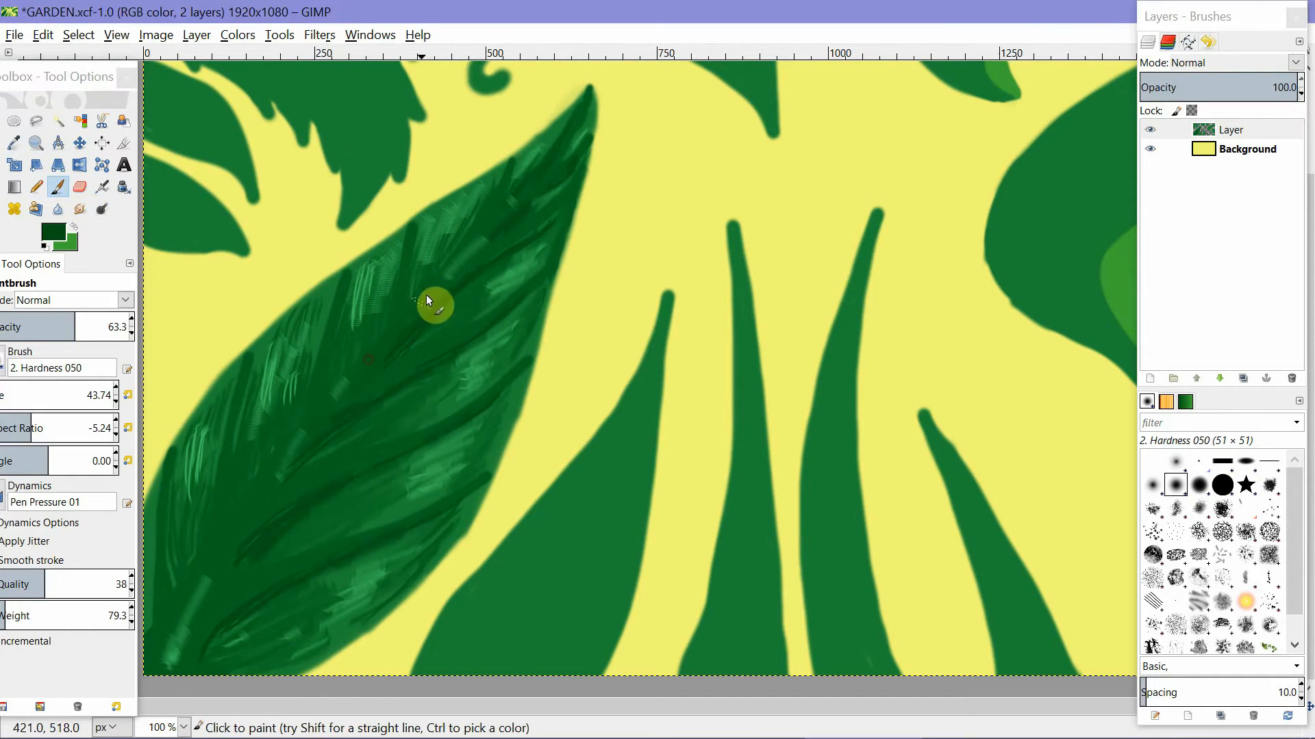
{"action": "left_click_drag", "start_coordinate": [243, 531], "coordinate": [226, 568]}
{"action": "mouse_move", "coordinate": [221, 585]}
{"action": "left_mouse_down"}
{"action": "mouse_move", "coordinate": [209, 647]}
{"action": "mouse_move", "coordinate": [186, 678]}
{"action": "mouse_move", "coordinate": [220, 598]}
{"action": "mouse_move", "coordinate": [282, 562]}
{"action": "mouse_move", "coordinate": [281, 460]}
{"action": "mouse_move", "coordinate": [287, 478]}
{"action": "mouse_move", "coordinate": [257, 511]}
{"action": "mouse_move", "coordinate": [356, 400]}
{"action": "left_mouse_up"}
{"action": "mouse_move", "coordinate": [463, 269]}
{"action": "left_mouse_down"}
{"action": "mouse_move", "coordinate": [524, 234]}
{"action": "mouse_move", "coordinate": [556, 159]}
{"action": "left_mouse_up"}
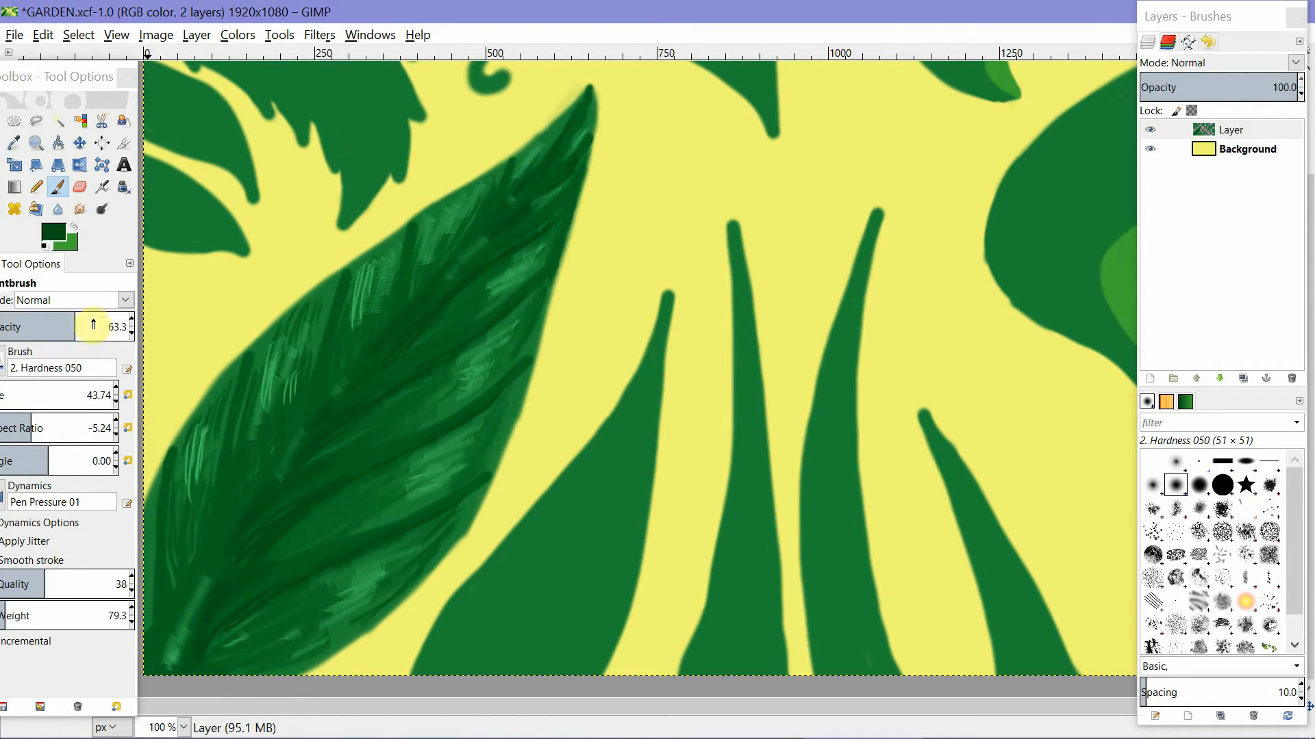
Set the foreground to a dull yellow and the paintbrush opacity to 81.9.
{"action": "left_click_drag", "start_coordinate": [87, 319], "coordinate": [130, 313]}
{"action": "left_click", "coordinate": [56, 232]}
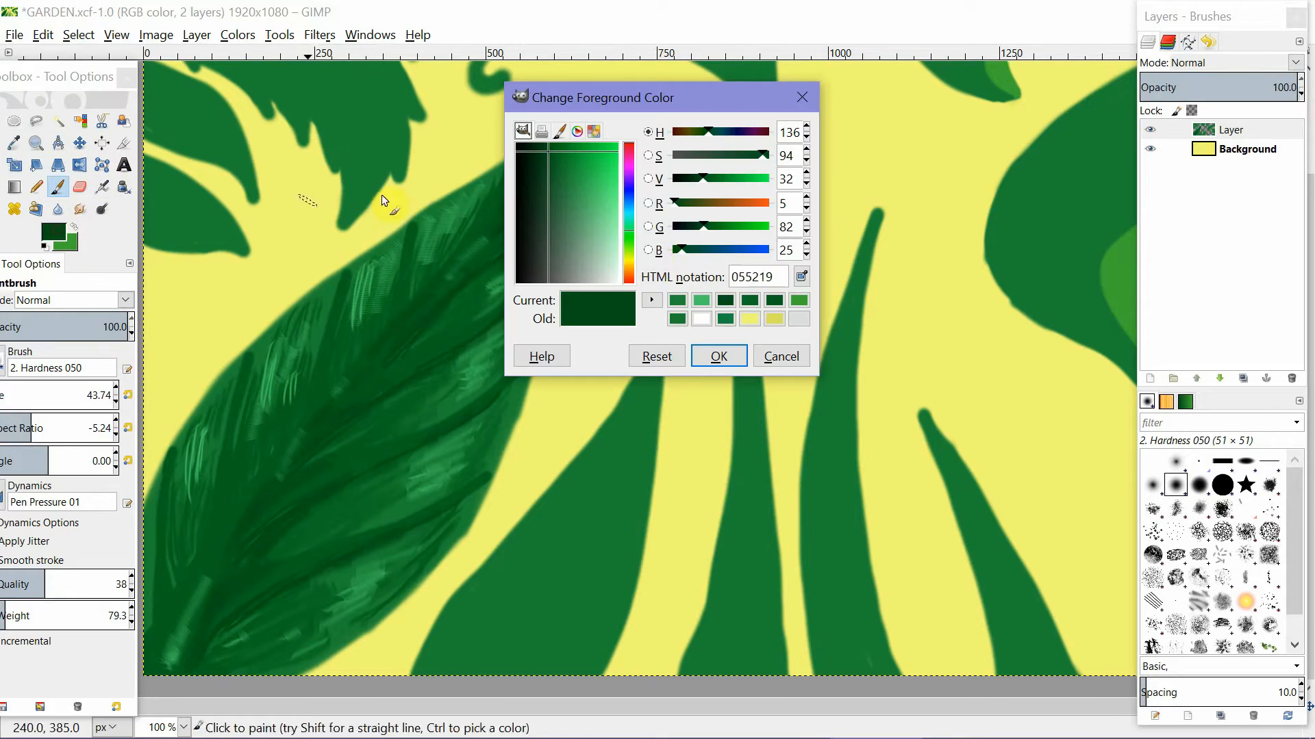
{"action": "left_click", "coordinate": [750, 319]}
{"action": "left_click", "coordinate": [604, 202]}
{"action": "left_click", "coordinate": [719, 358]}
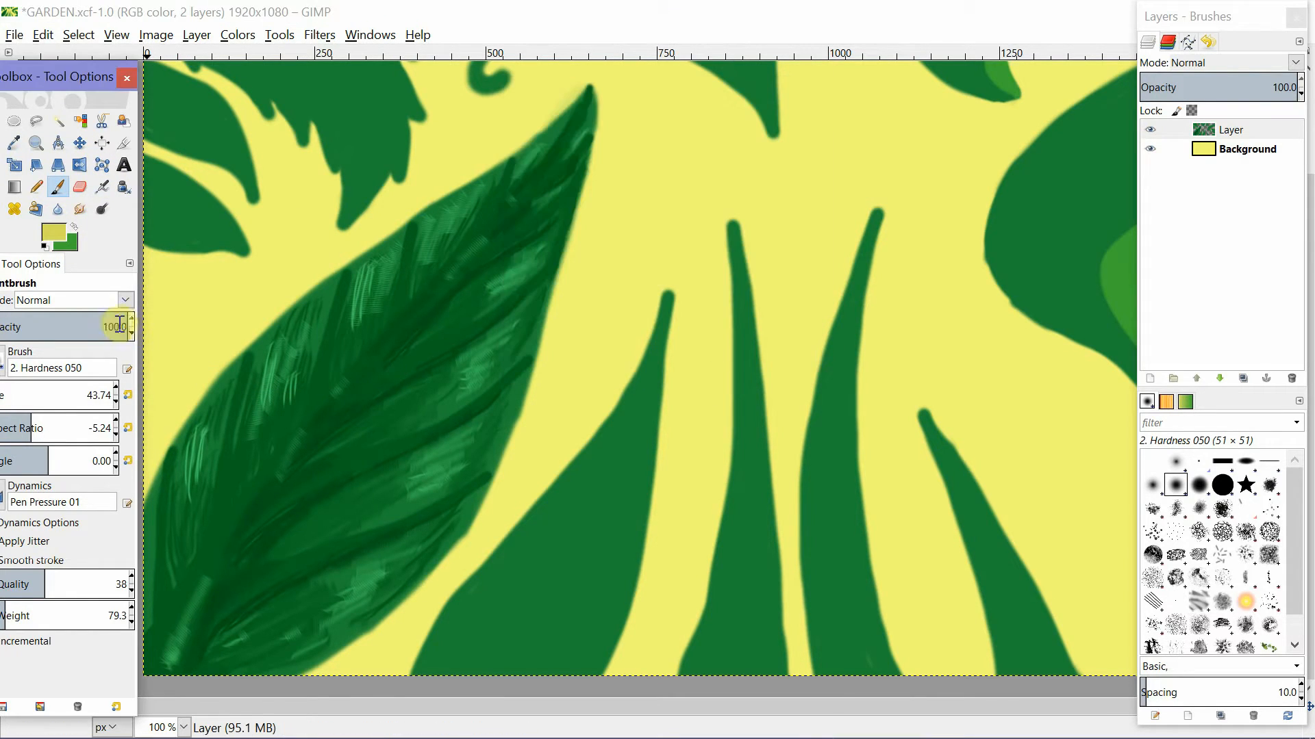
{"action": "left_click_drag", "start_coordinate": [130, 322], "coordinate": [102, 322]}
Paint dull yellow dabs along the large leaf's upper edge and one patch inside it, resetting the brush aspect ratio to 0.
{"action": "mouse_move", "coordinate": [578, 101]}
{"action": "left_mouse_down"}
{"action": "mouse_move", "coordinate": [514, 167]}
{"action": "mouse_move", "coordinate": [528, 154]}
{"action": "mouse_move", "coordinate": [448, 204]}
{"action": "left_mouse_up"}
{"action": "mouse_move", "coordinate": [521, 163]}
{"action": "left_mouse_down"}
{"action": "mouse_move", "coordinate": [409, 233]}
{"action": "mouse_move", "coordinate": [429, 258]}
{"action": "mouse_move", "coordinate": [408, 286]}
{"action": "mouse_move", "coordinate": [385, 264]}
{"action": "mouse_move", "coordinate": [410, 231]}
{"action": "mouse_move", "coordinate": [270, 352]}
{"action": "left_mouse_up"}
{"action": "left_click_drag", "start_coordinate": [31, 424], "coordinate": [48, 423]}
{"action": "left_click", "coordinate": [408, 276]}
{"action": "mouse_move", "coordinate": [342, 278]}
{"action": "left_mouse_down"}
{"action": "mouse_move", "coordinate": [257, 353]}
{"action": "mouse_move", "coordinate": [166, 477]}
{"action": "left_mouse_up"}
{"action": "mouse_move", "coordinate": [372, 261]}
{"action": "left_mouse_down"}
{"action": "mouse_move", "coordinate": [425, 228]}
{"action": "mouse_move", "coordinate": [429, 247]}
{"action": "mouse_move", "coordinate": [531, 157]}
{"action": "left_mouse_up"}
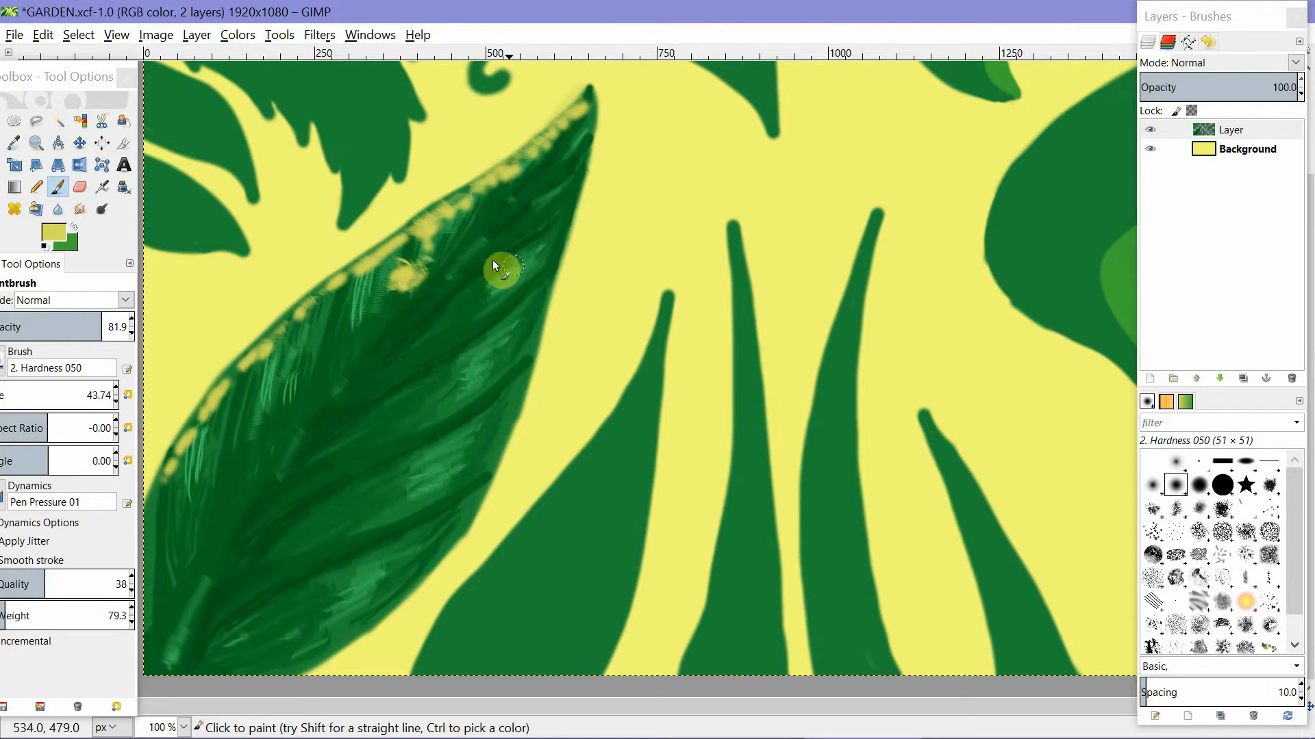
Lower the brush opacity to 62.4 and paint dull yellow patches between the side veins below the central vein.
{"action": "mouse_move", "coordinate": [89, 327]}
{"action": "left_mouse_down"}
{"action": "mouse_move", "coordinate": [23, 332]}
{"action": "mouse_move", "coordinate": [73, 330]}
{"action": "left_mouse_up"}
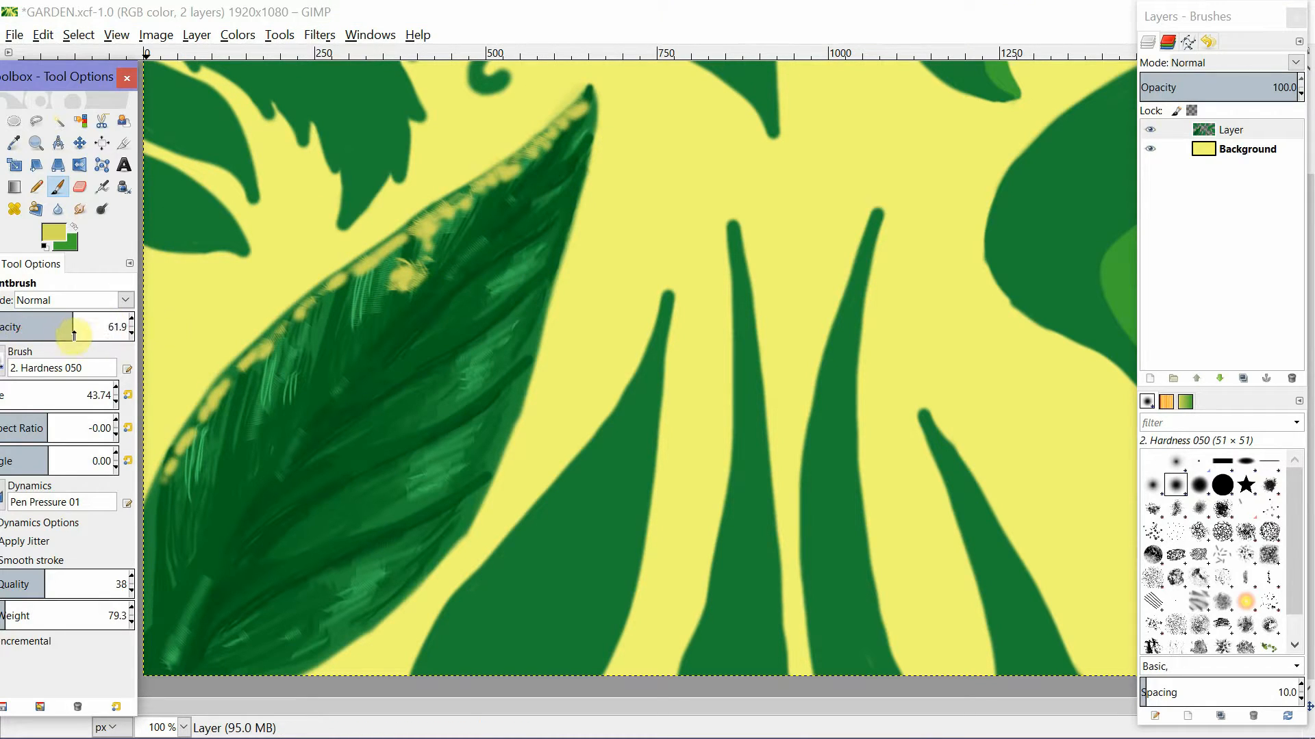
{"action": "left_click_drag", "start_coordinate": [503, 272], "coordinate": [461, 305]}
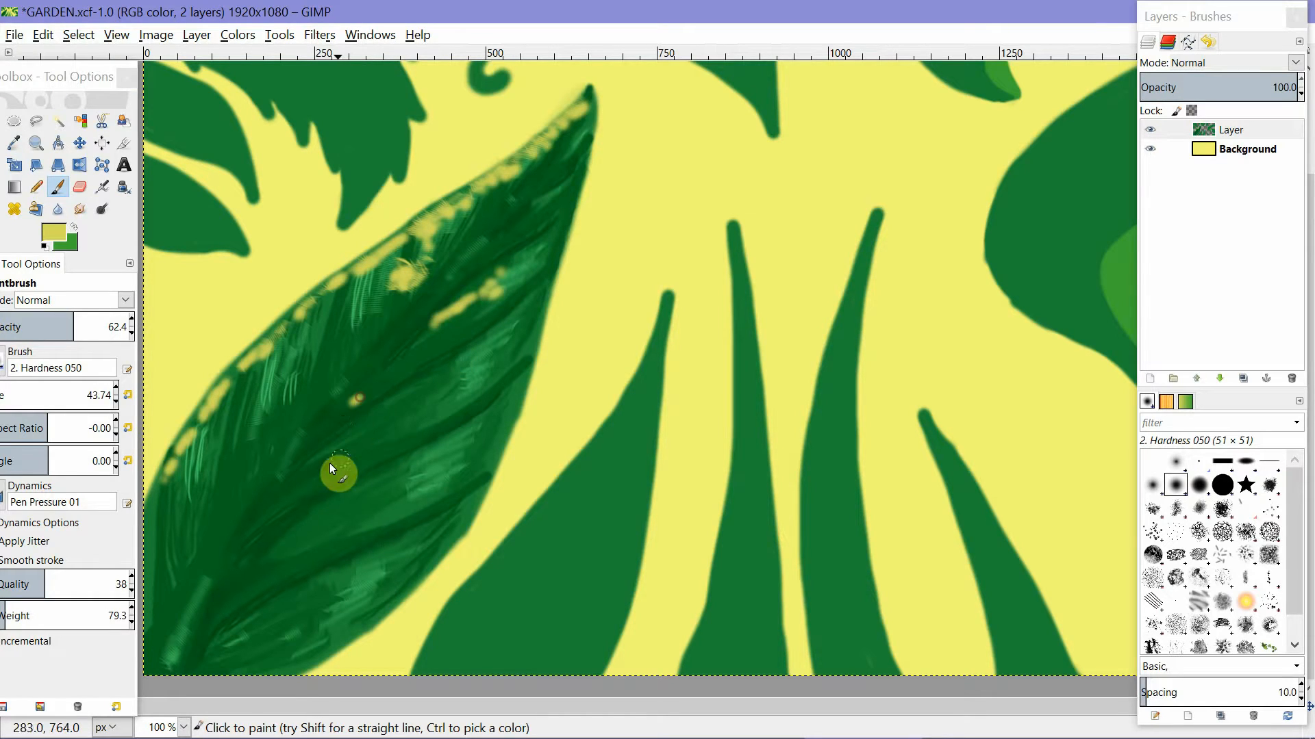
{"action": "left_click_drag", "start_coordinate": [330, 462], "coordinate": [413, 400]}
Smudge the highlights on the large leaf's upper half and along its central vein, reducing the brush size to 35.19.
{"action": "left_click", "coordinate": [80, 209]}
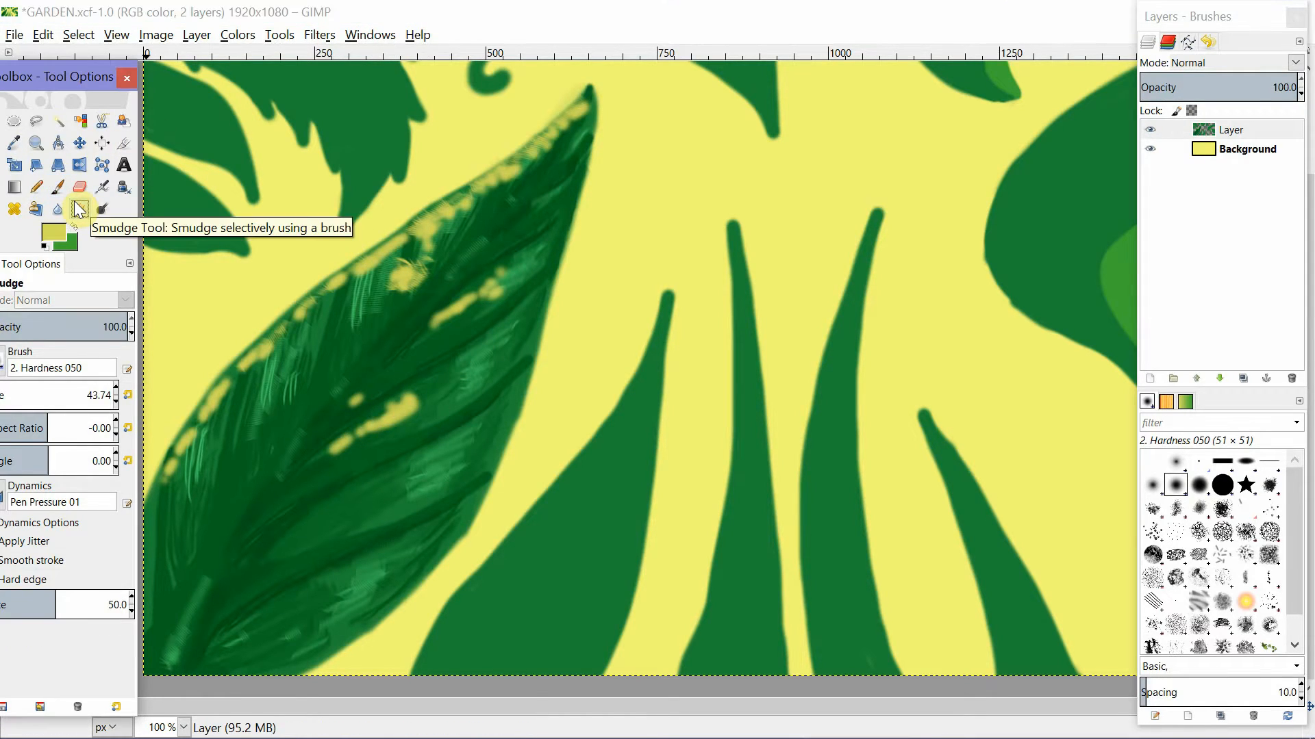
{"action": "mouse_move", "coordinate": [366, 288]}
{"action": "left_mouse_down"}
{"action": "mouse_move", "coordinate": [359, 324]}
{"action": "mouse_move", "coordinate": [329, 353]}
{"action": "mouse_move", "coordinate": [266, 367]}
{"action": "mouse_move", "coordinate": [253, 462]}
{"action": "mouse_move", "coordinate": [320, 334]}
{"action": "mouse_move", "coordinate": [184, 545]}
{"action": "mouse_move", "coordinate": [184, 527]}
{"action": "left_mouse_up"}
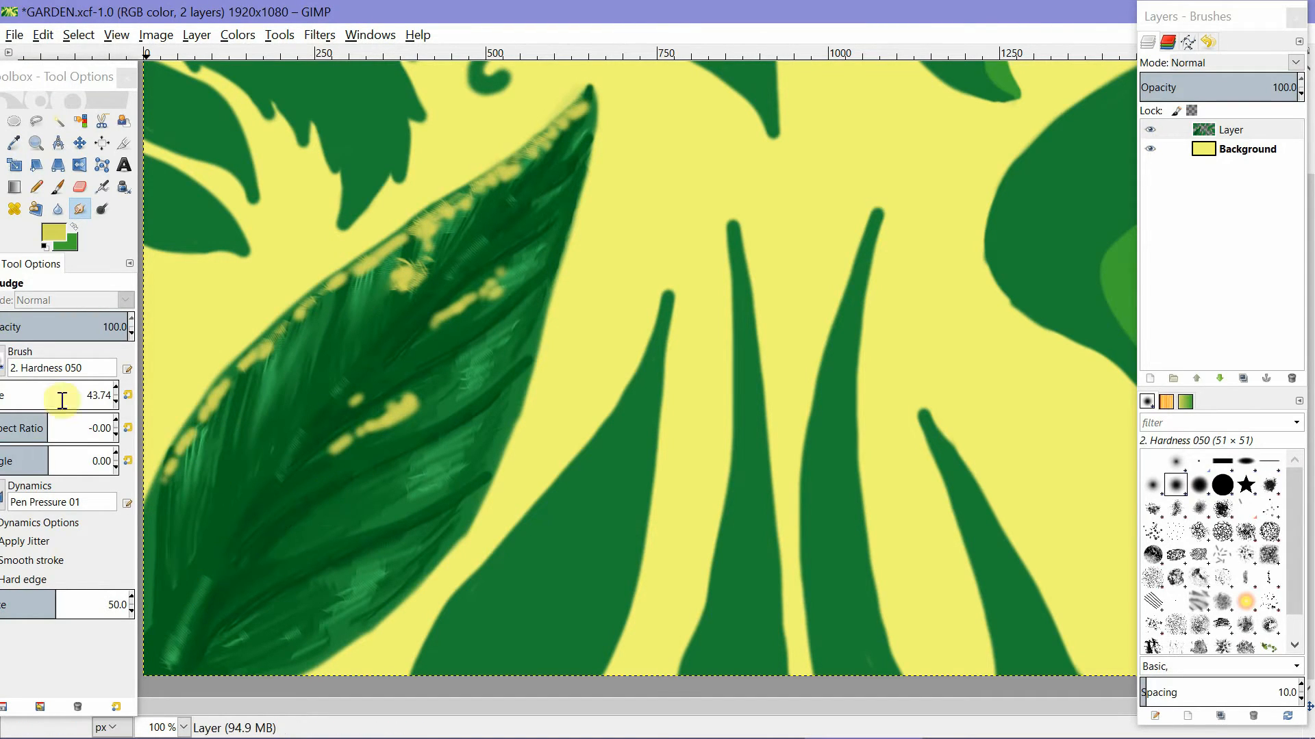
{"action": "mouse_move", "coordinate": [76, 76]}
{"action": "left_mouse_down"}
{"action": "mouse_move", "coordinate": [922, 77]}
{"action": "mouse_move", "coordinate": [953, 34]}
{"action": "left_mouse_up"}
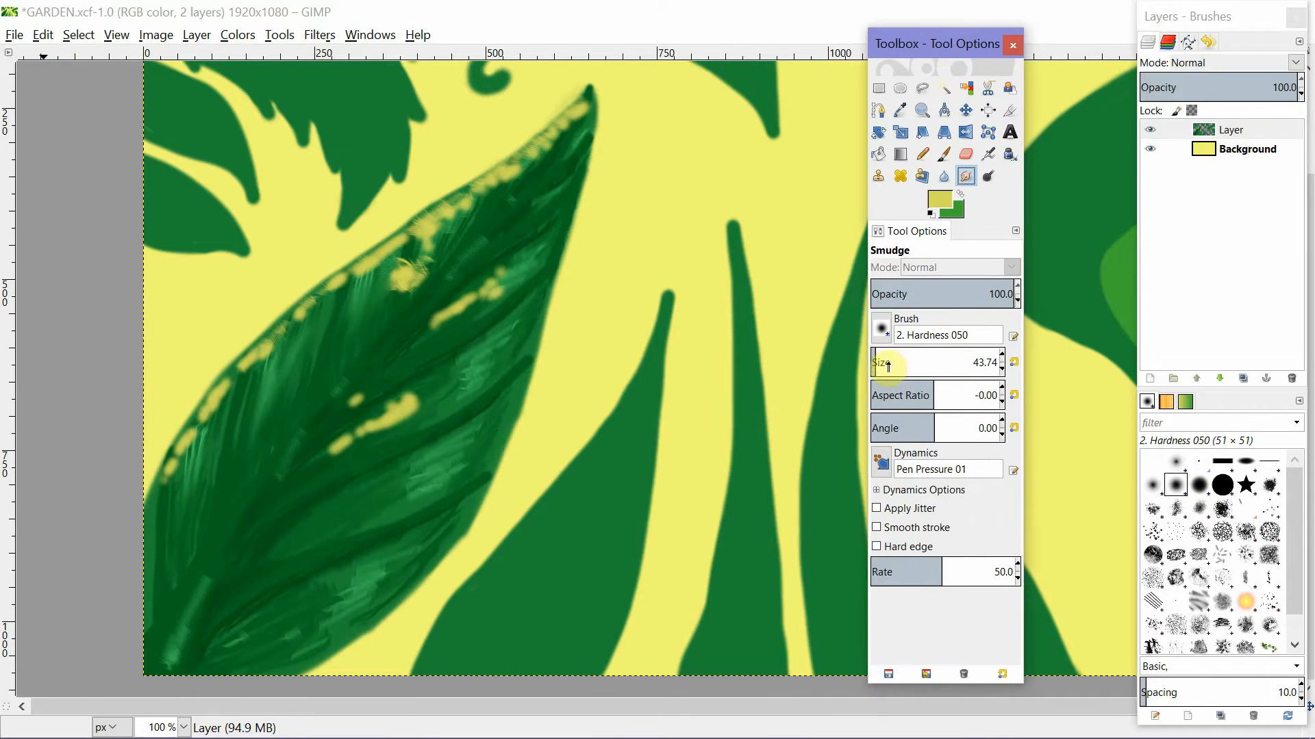
{"action": "left_click_drag", "start_coordinate": [886, 366], "coordinate": [868, 363]}
{"action": "mouse_move", "coordinate": [272, 505]}
{"action": "left_mouse_down"}
{"action": "mouse_move", "coordinate": [337, 434]}
{"action": "mouse_move", "coordinate": [421, 404]}
{"action": "mouse_move", "coordinate": [397, 399]}
{"action": "mouse_move", "coordinate": [454, 310]}
{"action": "left_mouse_up"}
{"action": "mouse_move", "coordinate": [372, 371]}
{"action": "left_mouse_down"}
{"action": "mouse_move", "coordinate": [565, 203]}
{"action": "mouse_move", "coordinate": [490, 241]}
{"action": "mouse_move", "coordinate": [548, 184]}
{"action": "mouse_move", "coordinate": [550, 150]}
{"action": "mouse_move", "coordinate": [406, 267]}
{"action": "left_mouse_up"}
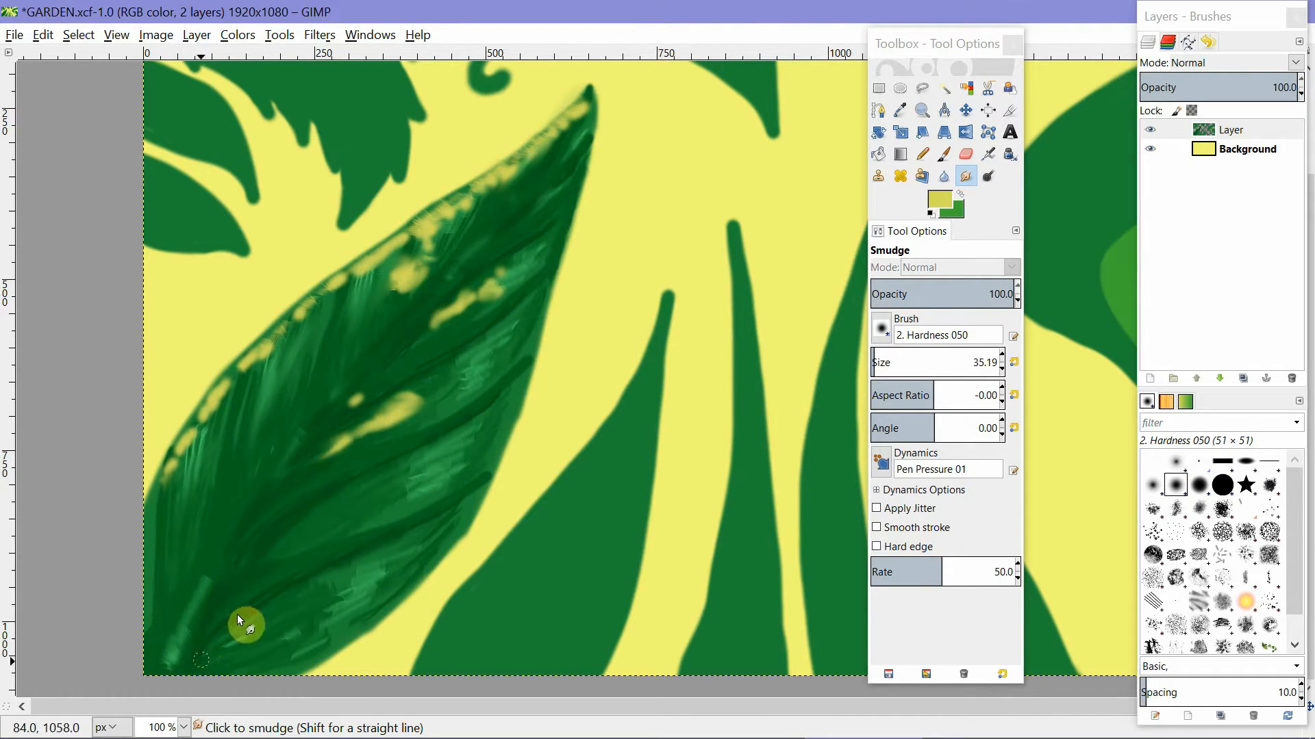
Smudge the leaf's lower-half highlights at rate 58.1, and blend its remaining highlights, tip area and base at rate 81.4.
{"action": "left_click", "coordinate": [953, 572]}
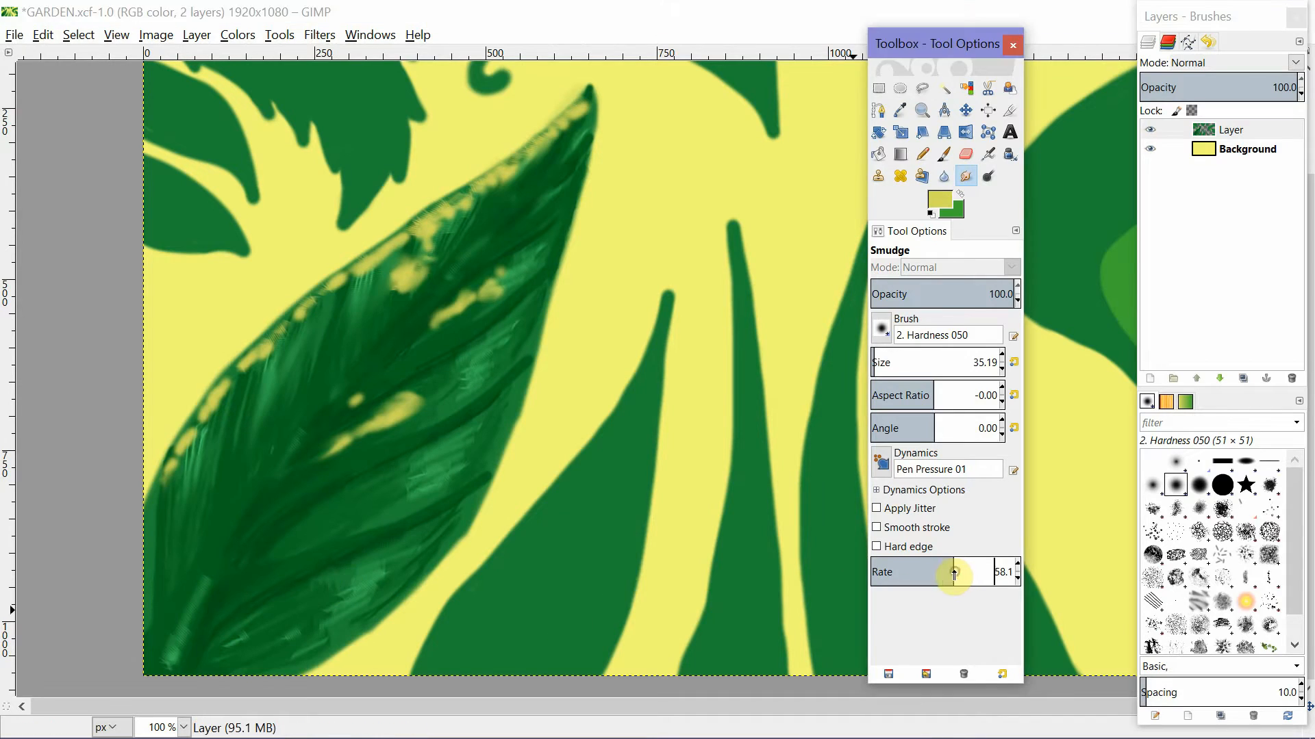
{"action": "mouse_move", "coordinate": [361, 552]}
{"action": "left_mouse_down"}
{"action": "mouse_move", "coordinate": [395, 558]}
{"action": "mouse_move", "coordinate": [443, 542]}
{"action": "mouse_move", "coordinate": [243, 632]}
{"action": "mouse_move", "coordinate": [368, 618]}
{"action": "left_mouse_up"}
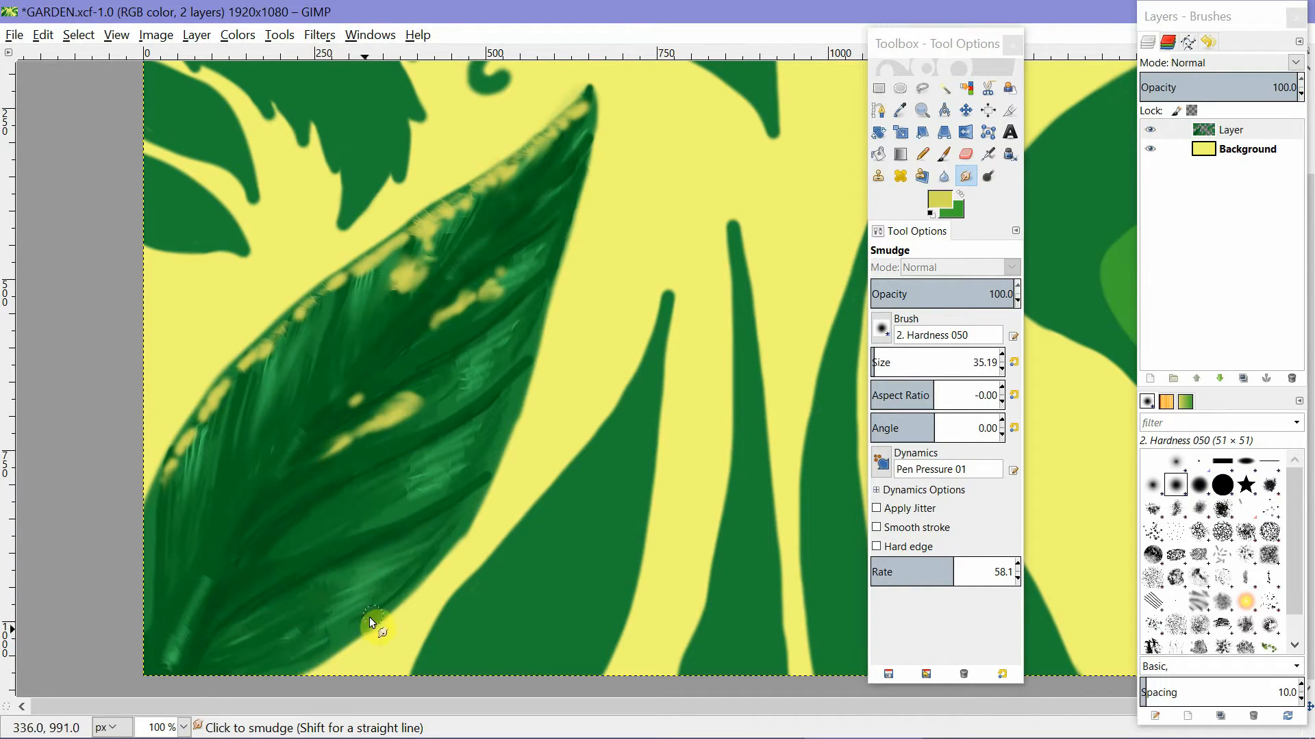
{"action": "left_click", "coordinate": [986, 572]}
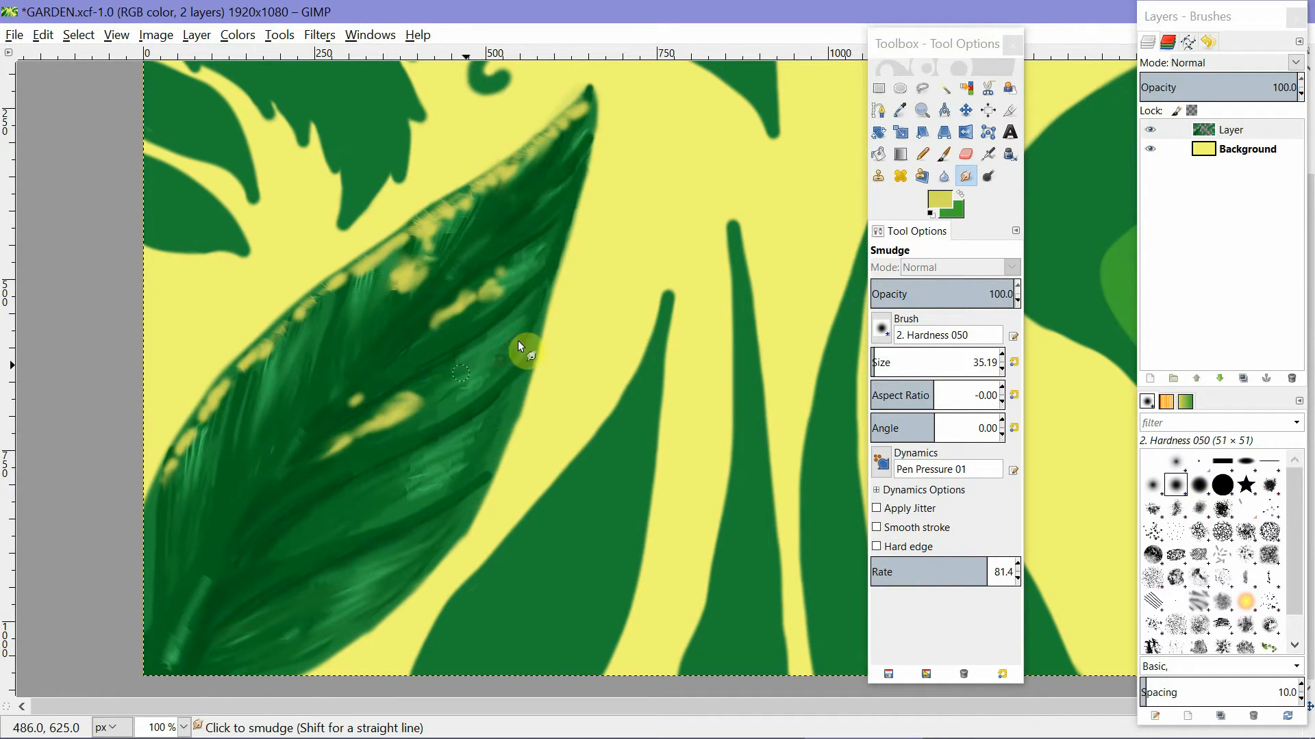
{"action": "left_click_drag", "start_coordinate": [460, 276], "coordinate": [535, 237]}
{"action": "mouse_move", "coordinate": [180, 643]}
{"action": "left_mouse_down"}
{"action": "mouse_move", "coordinate": [242, 553]}
{"action": "mouse_move", "coordinate": [217, 557]}
{"action": "mouse_move", "coordinate": [249, 504]}
{"action": "left_mouse_up"}
{"action": "left_click", "coordinate": [445, 531]}
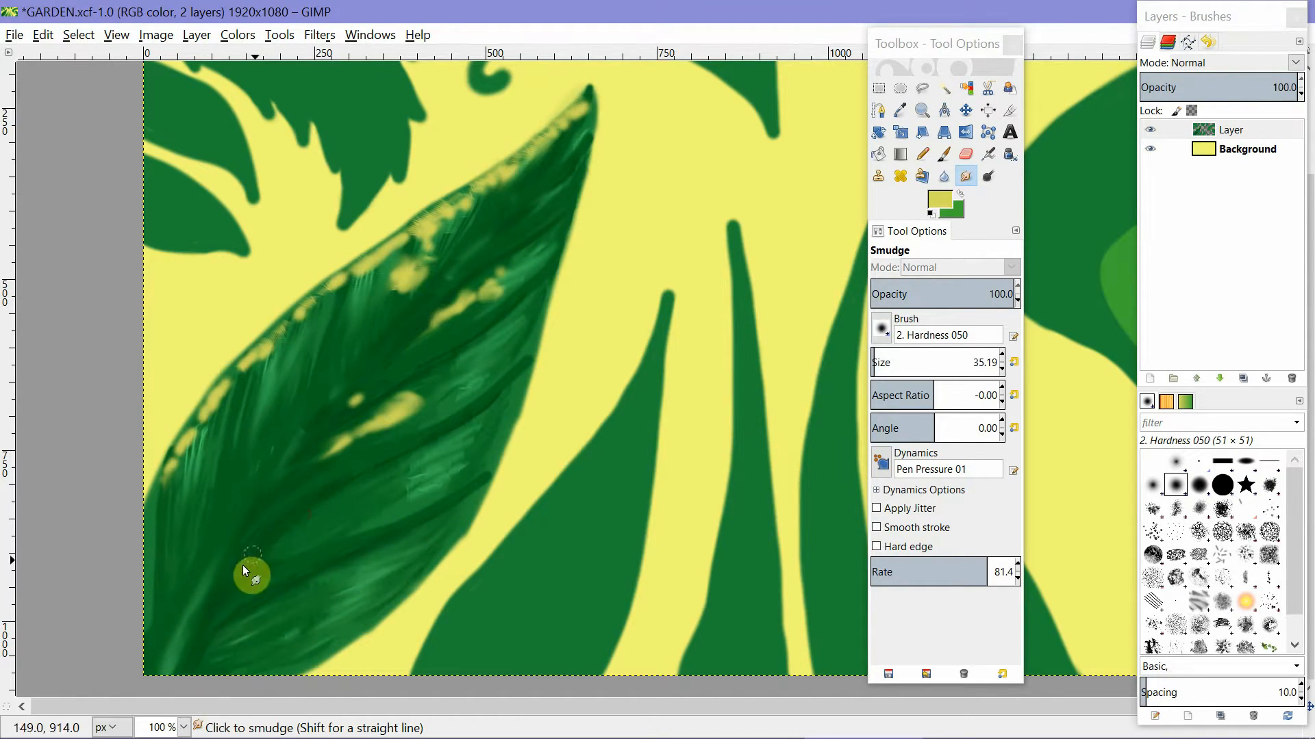
Smudge the large leaf below its central vein and the area beside its inner yellow patches.
{"action": "mouse_move", "coordinate": [243, 565]}
{"action": "left_mouse_down"}
{"action": "mouse_move", "coordinate": [317, 498]}
{"action": "mouse_move", "coordinate": [449, 429]}
{"action": "left_mouse_up"}
{"action": "mouse_move", "coordinate": [424, 474]}
{"action": "left_mouse_down"}
{"action": "mouse_move", "coordinate": [299, 521]}
{"action": "mouse_move", "coordinate": [491, 429]}
{"action": "left_mouse_up"}
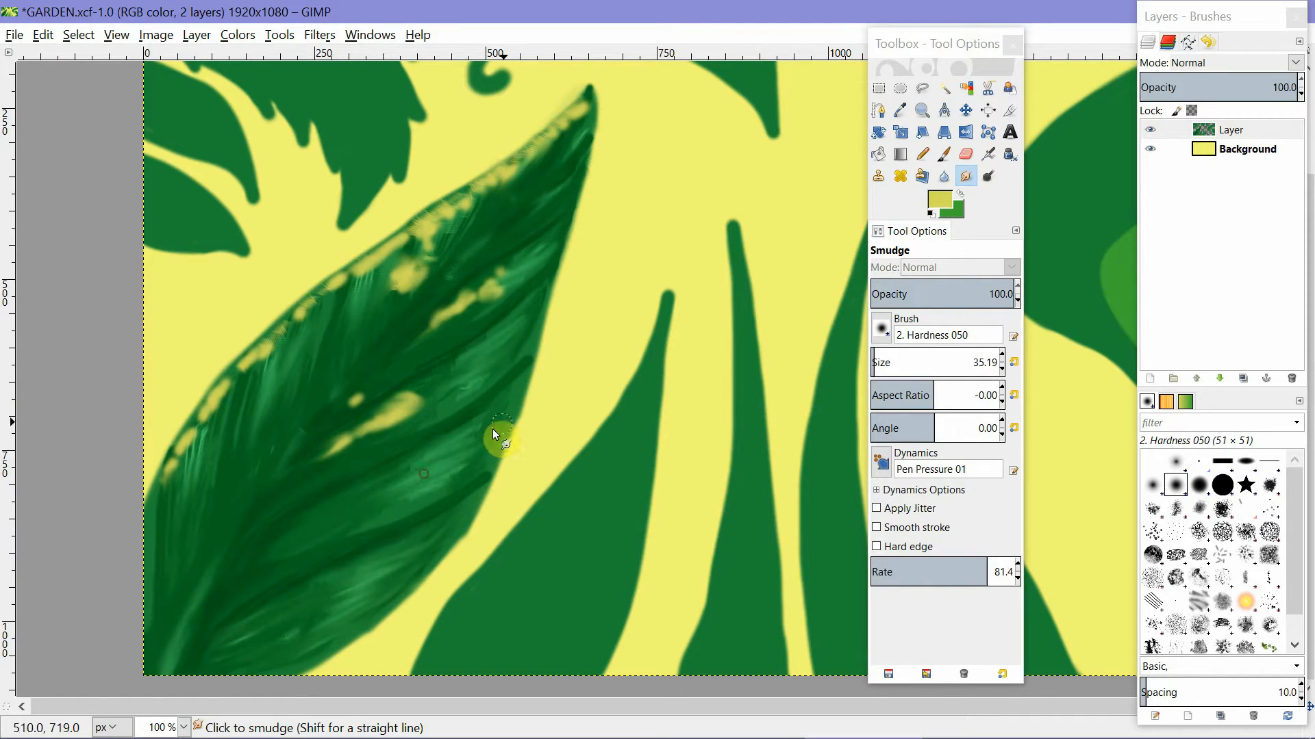
{"action": "left_click", "coordinate": [435, 313]}
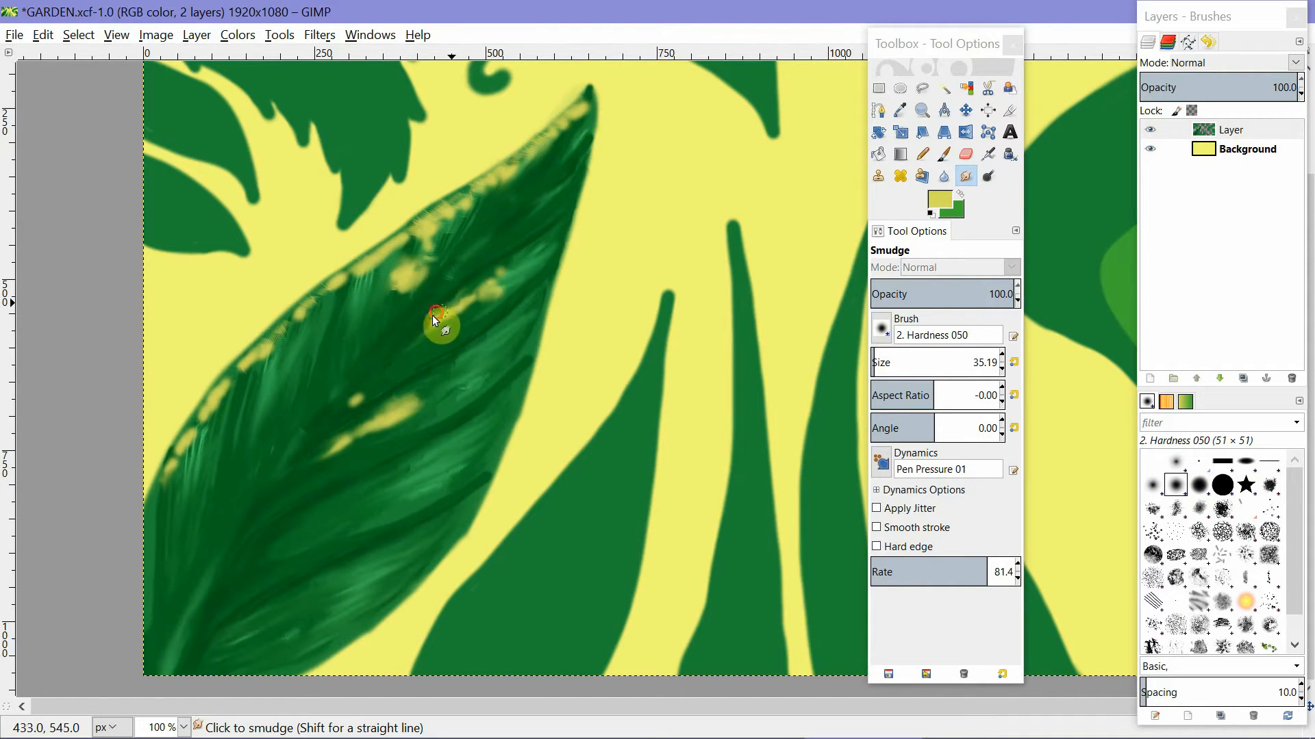
{"action": "left_click_drag", "start_coordinate": [433, 314], "coordinate": [412, 346]}
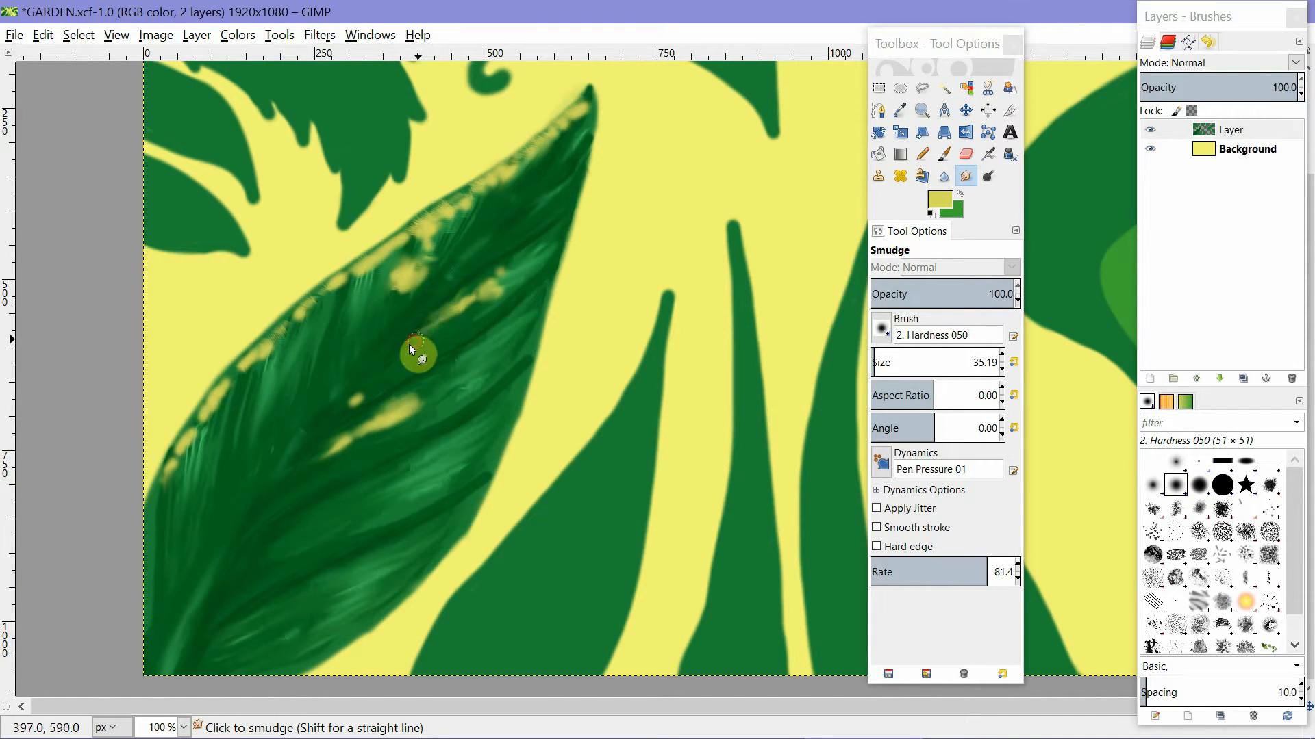
Set the paint colour to light green 90db5e and dab it beside the yellow highlights along the upper edge and on the inner patches.
{"action": "left_click", "coordinate": [943, 154]}
{"action": "left_click", "coordinate": [940, 199]}
{"action": "left_click_drag", "start_coordinate": [618, 253], "coordinate": [626, 243]}
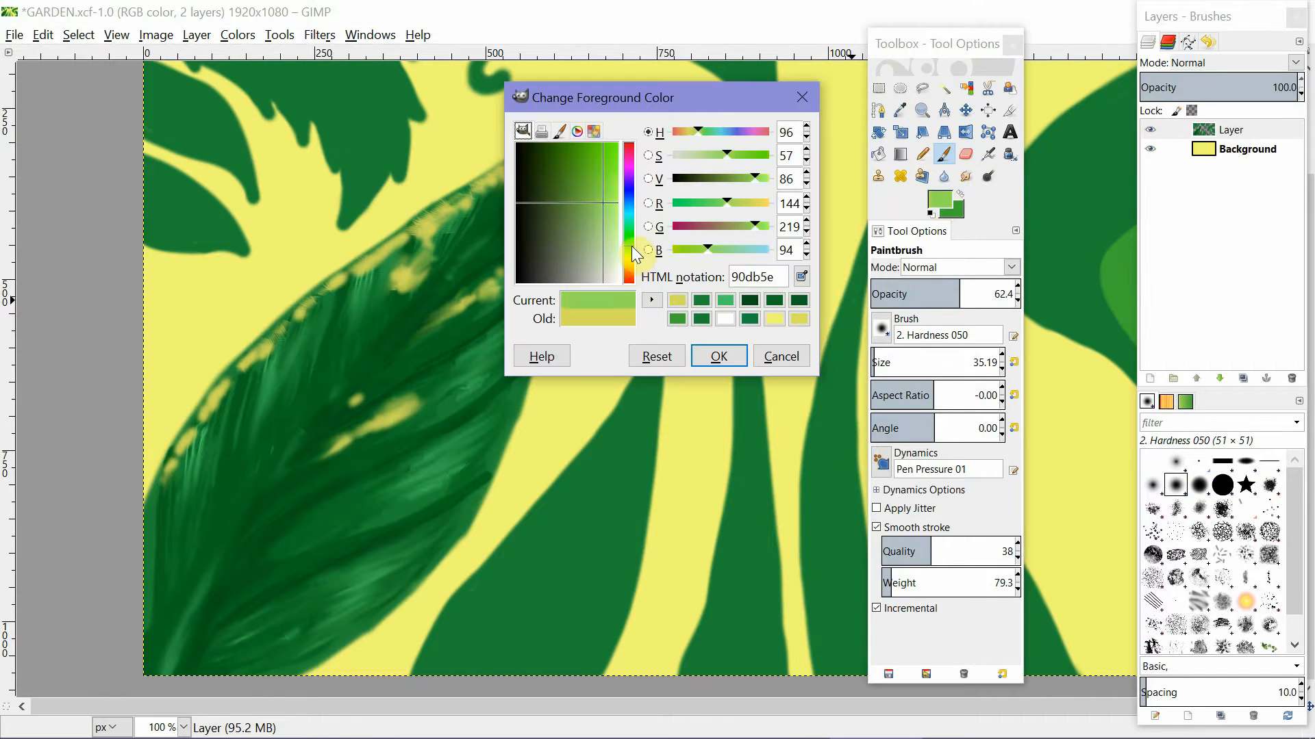
{"action": "left_click", "coordinate": [698, 356]}
{"action": "left_click_drag", "start_coordinate": [420, 254], "coordinate": [500, 196]}
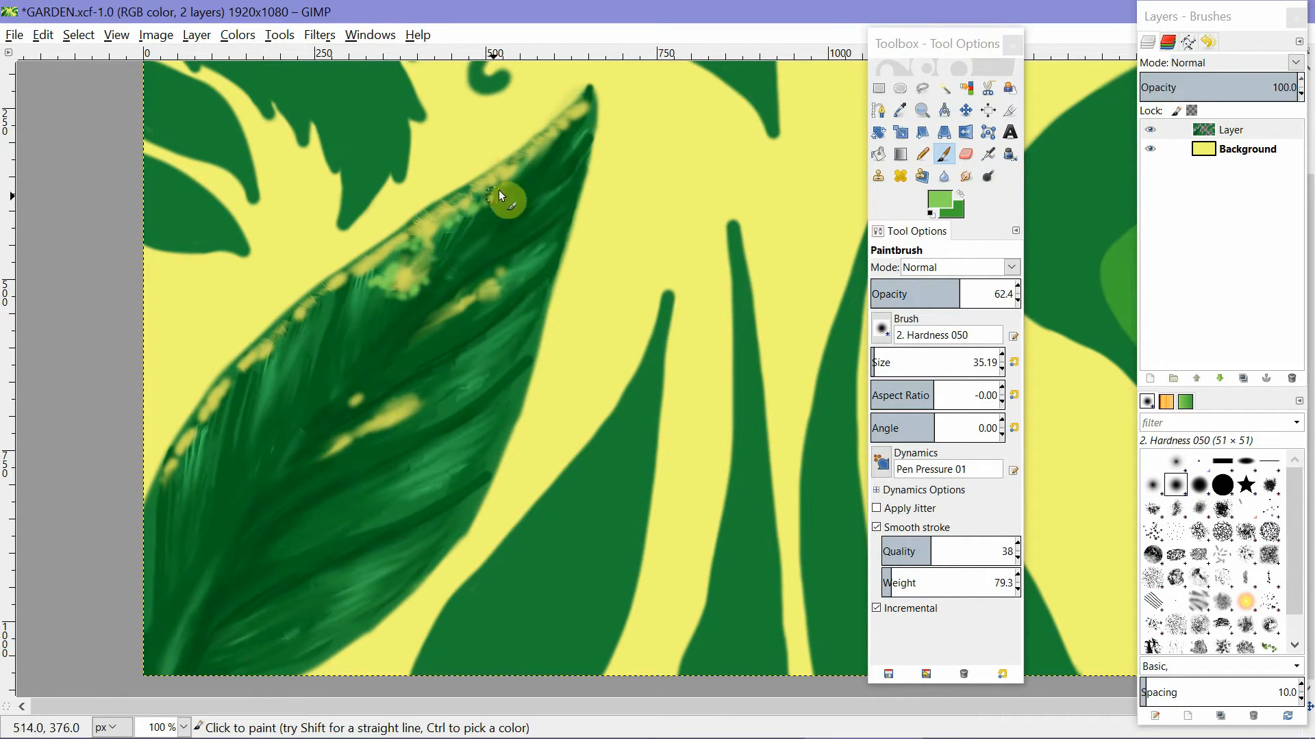
{"action": "left_click_drag", "start_coordinate": [361, 449], "coordinate": [411, 413]}
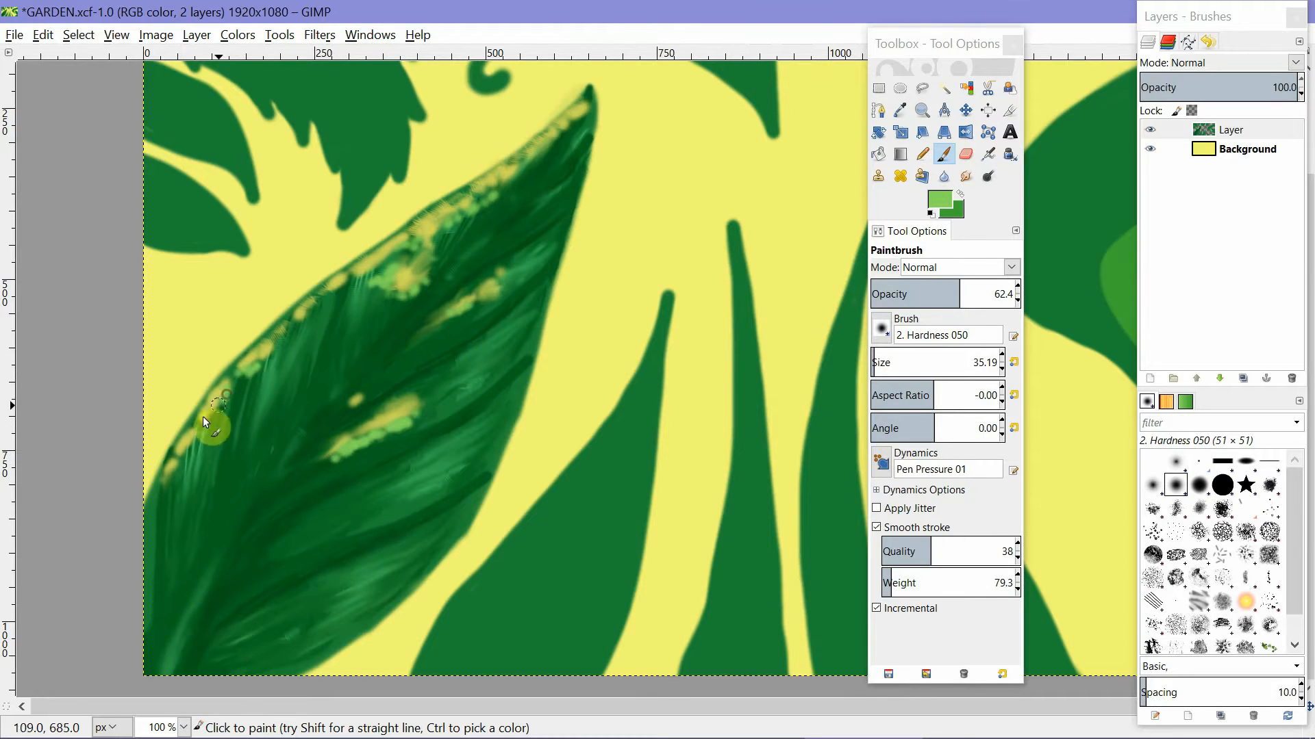
Change the paint colour to 9be554 and the brush aspect ratio to 2.67, and paint thin light green strokes around the leaf's yellow highlights.
{"action": "left_click", "coordinate": [939, 199]}
{"action": "left_click", "coordinate": [628, 248]}
{"action": "left_click", "coordinate": [607, 195]}
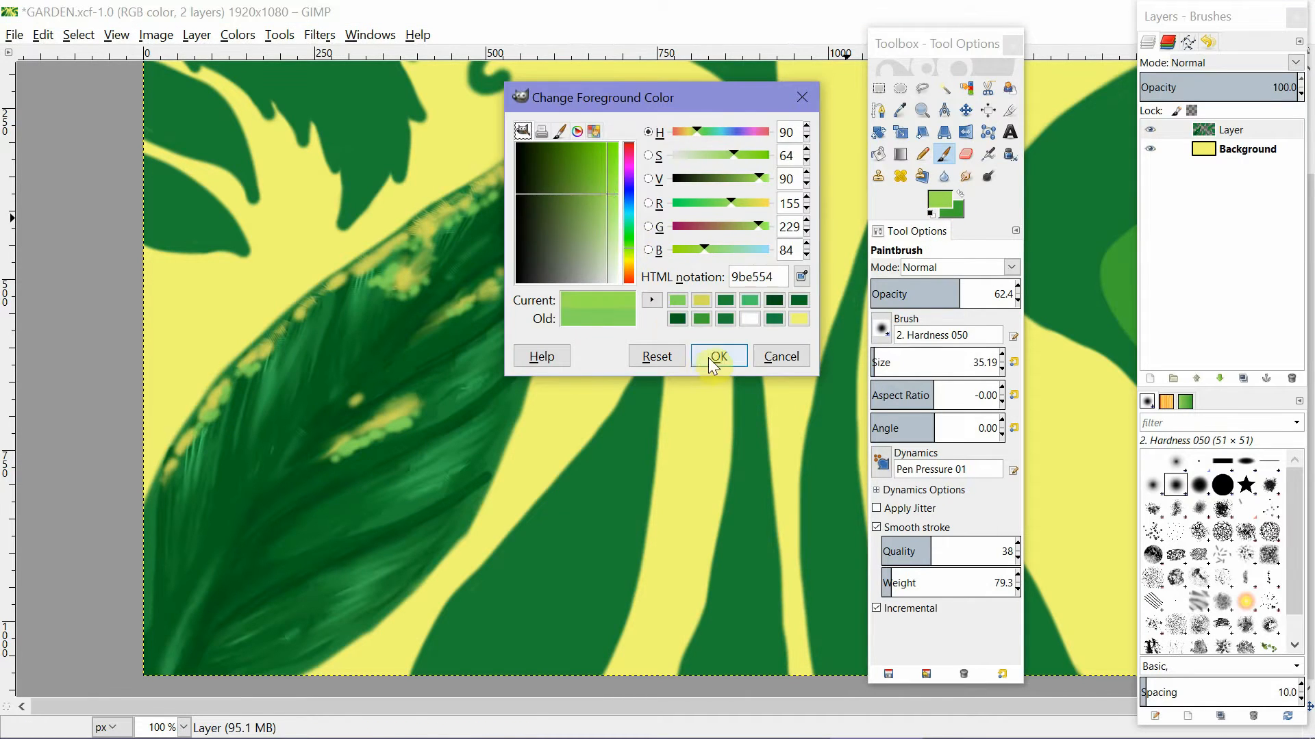
{"action": "left_click", "coordinate": [712, 357]}
{"action": "left_click", "coordinate": [386, 283]}
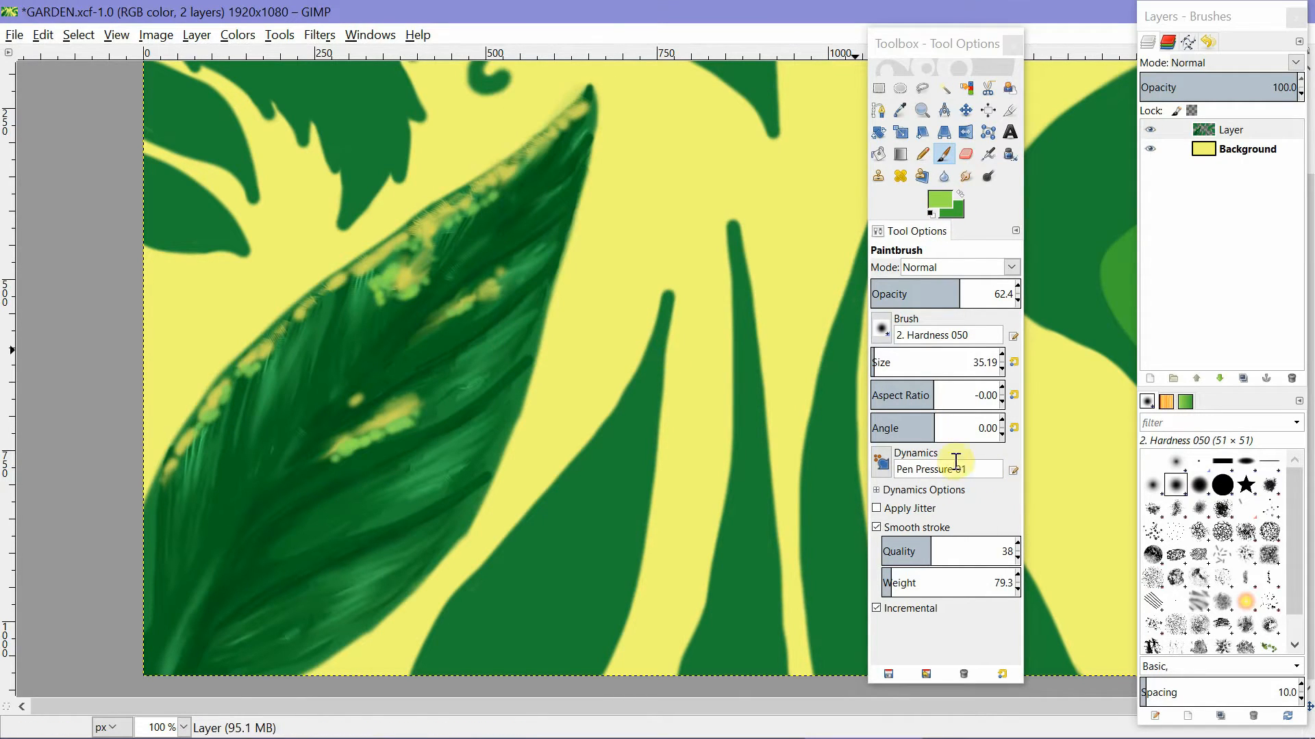
{"action": "left_click", "coordinate": [942, 395]}
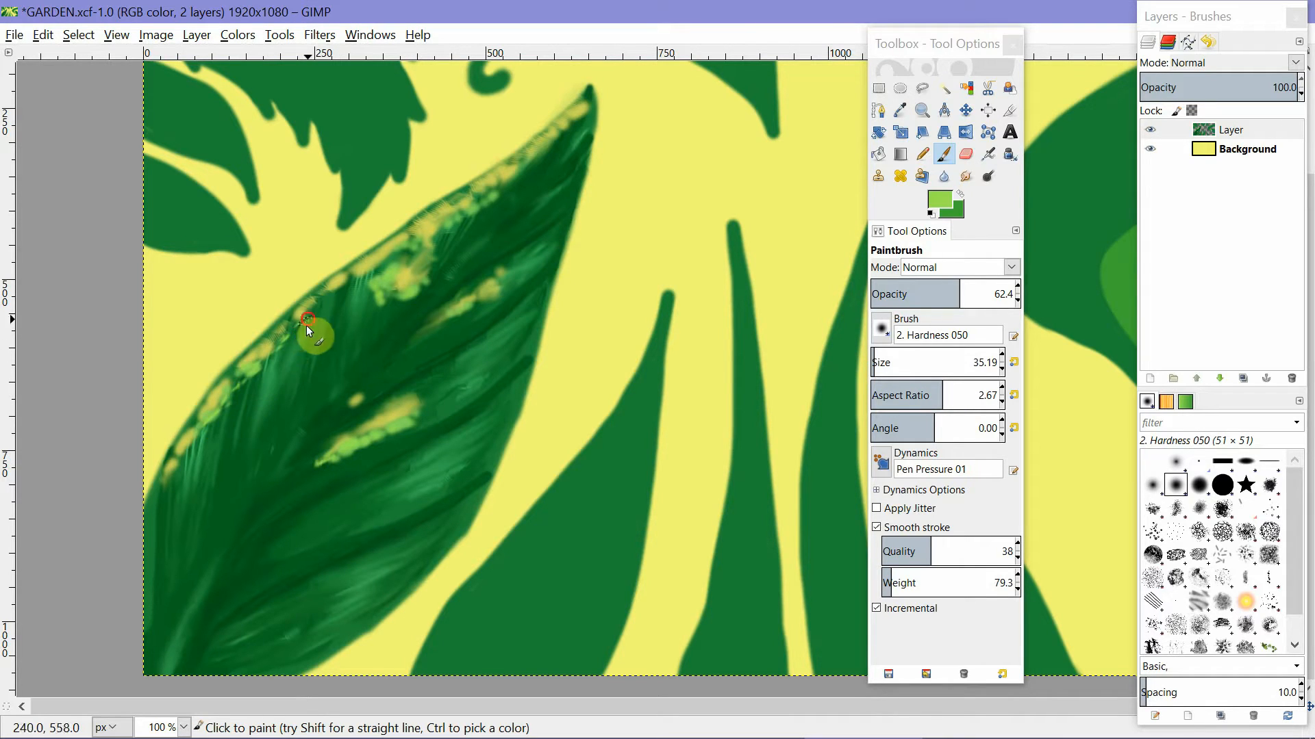
{"action": "left_click_drag", "start_coordinate": [395, 300], "coordinate": [360, 327]}
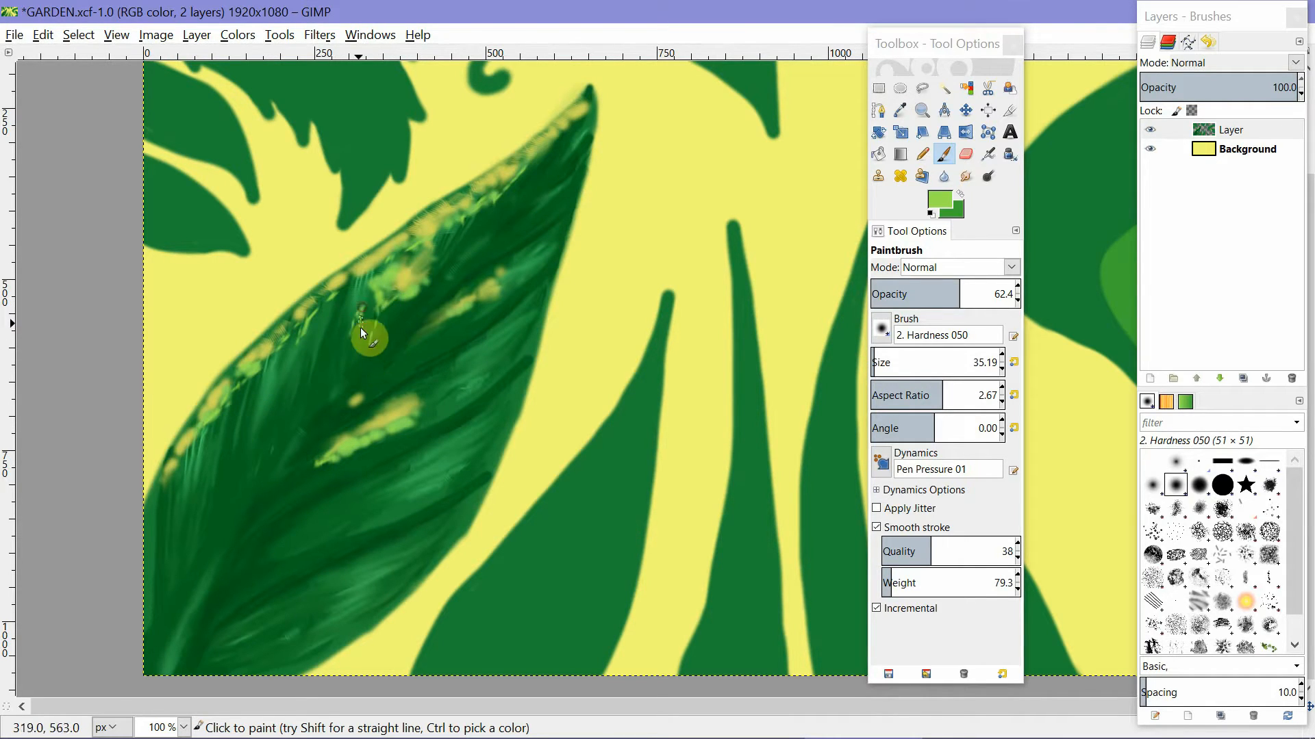
{"action": "left_click_drag", "start_coordinate": [382, 374], "coordinate": [511, 282]}
Smudge the yellow and light green highlights on the large leaf with the brush aspect ratio set to 2.89.
{"action": "left_click", "coordinate": [973, 176]}
{"action": "left_click", "coordinate": [937, 395]}
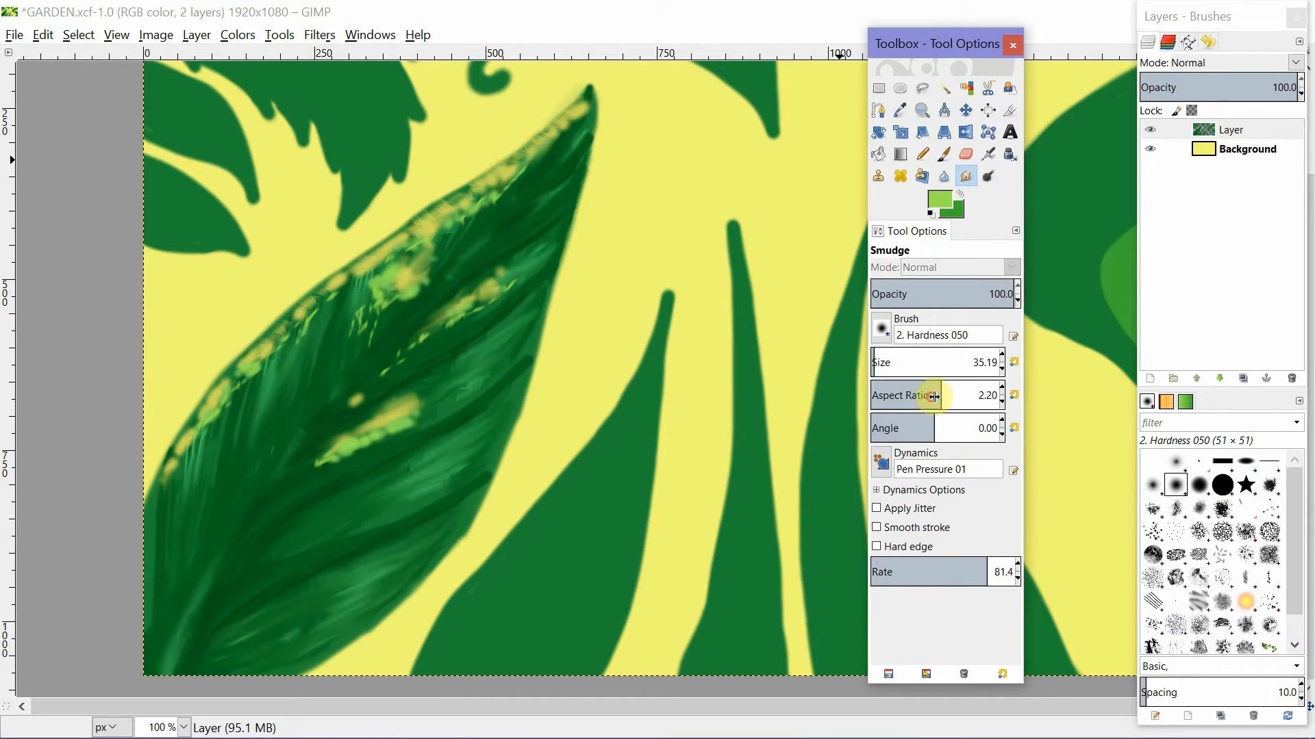
{"action": "left_click", "coordinate": [1001, 401]}
{"action": "left_click", "coordinate": [934, 393]}
{"action": "left_click", "coordinate": [1002, 386]}
{"action": "left_click", "coordinate": [1003, 384]}
{"action": "left_click", "coordinate": [1001, 401]}
{"action": "left_click", "coordinate": [1001, 401]}
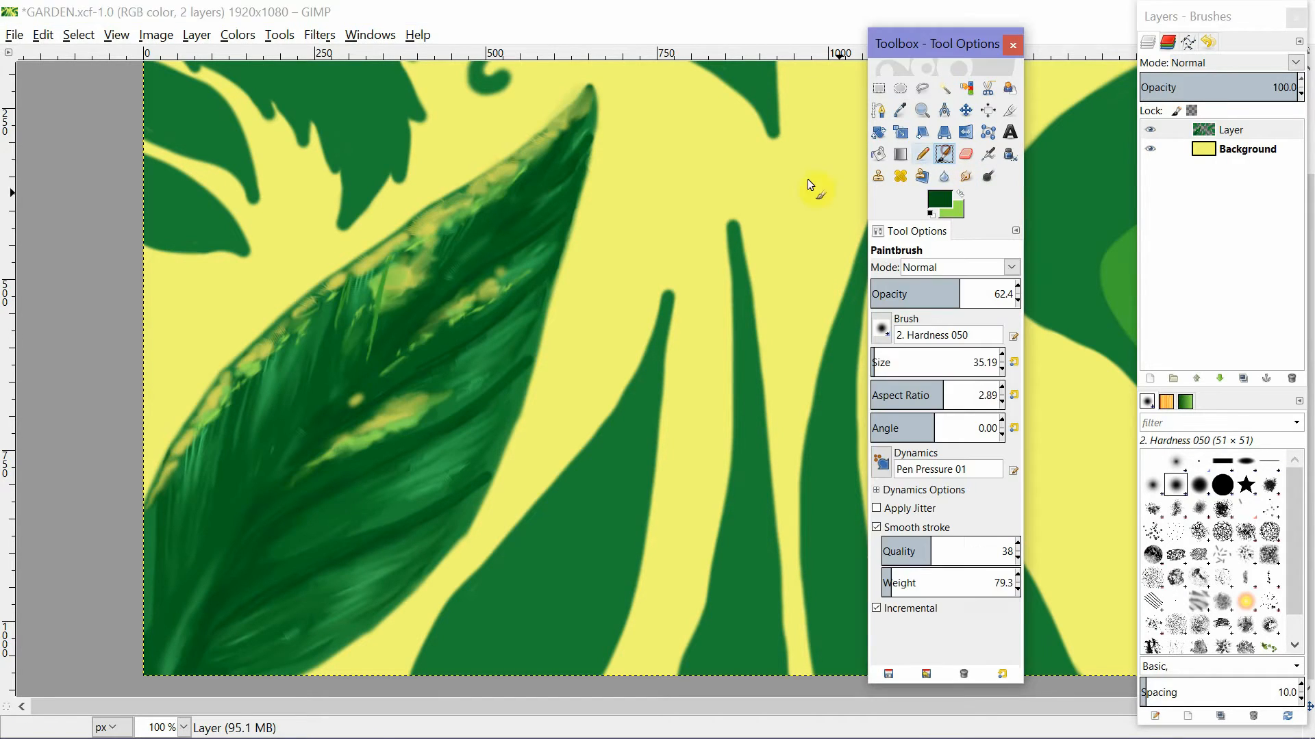
Paint thin dark green strokes through the highlights near the leaf's upper edge and smudge them into the surrounding greens.
{"action": "left_click_drag", "start_coordinate": [388, 267], "coordinate": [365, 342]}
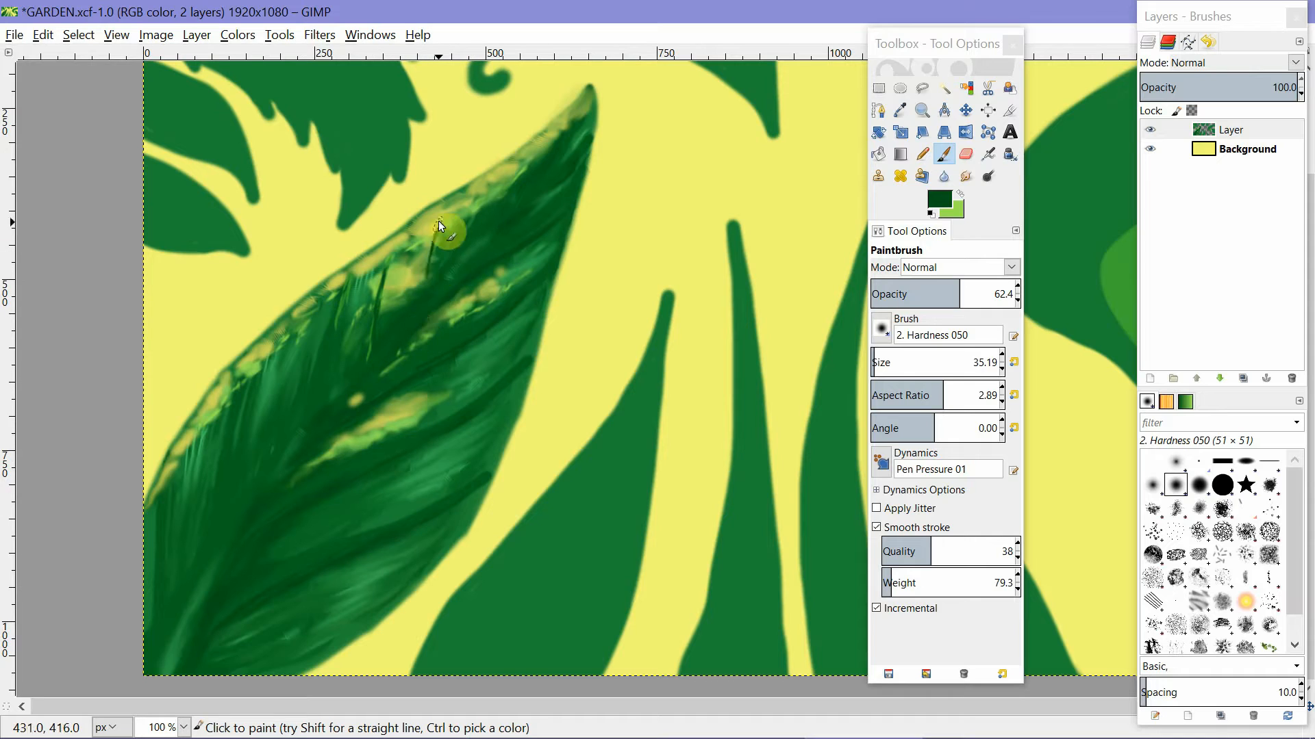
{"action": "left_click_drag", "start_coordinate": [438, 221], "coordinate": [429, 286]}
{"action": "left_click", "coordinate": [965, 175]}
{"action": "left_click", "coordinate": [380, 294]}
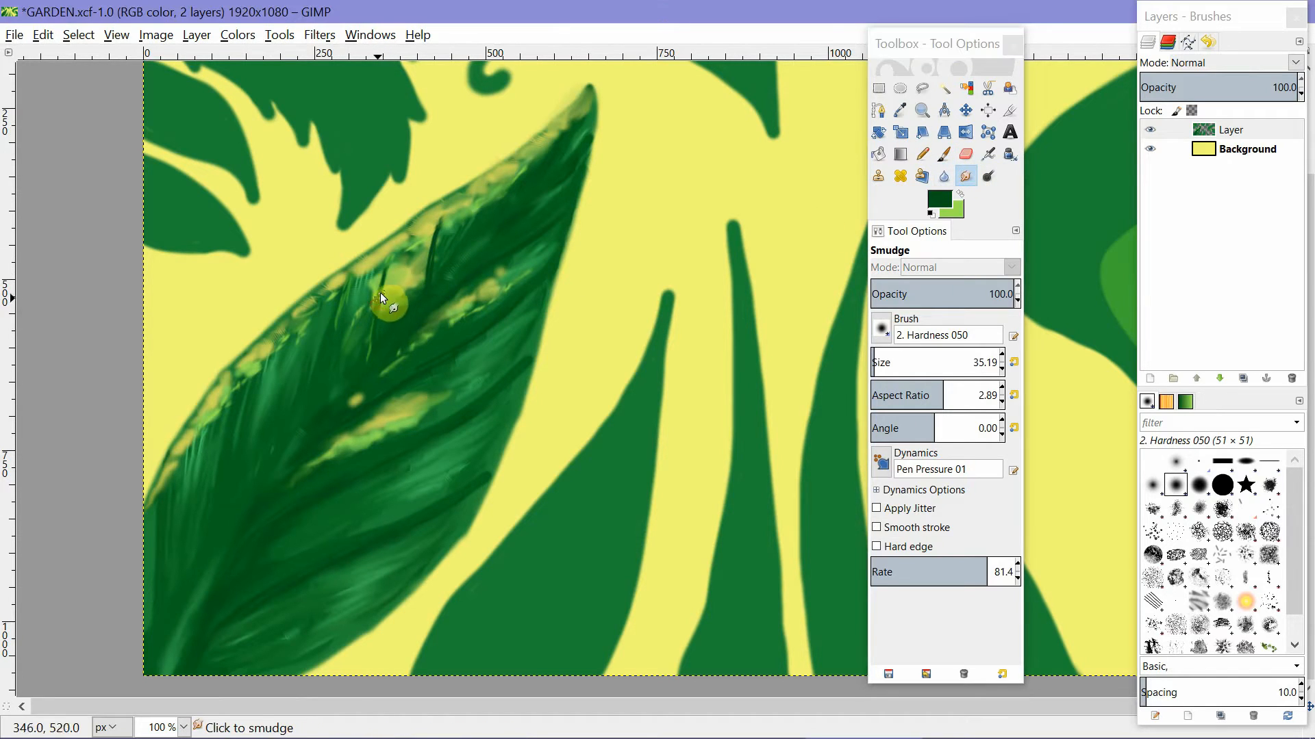
{"action": "mouse_move", "coordinate": [446, 259]}
{"action": "left_mouse_down"}
{"action": "mouse_move", "coordinate": [425, 264]}
{"action": "mouse_move", "coordinate": [362, 371]}
{"action": "left_mouse_up"}
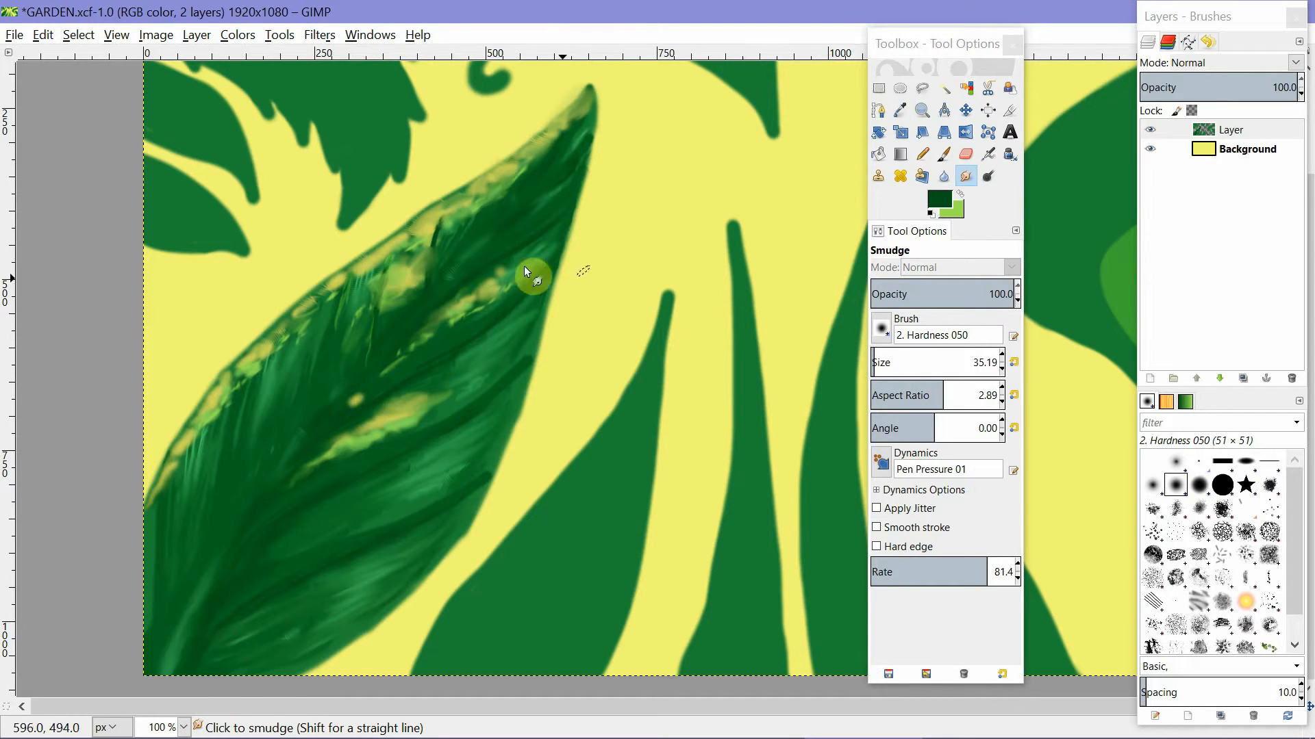
Sample the yellow from the leaf's edge, lighten it to pale yellow, and paint fine strokes along the upper edge near the tip.
{"action": "left_click", "coordinate": [944, 154]}
{"action": "left_click", "coordinate": [961, 194]}
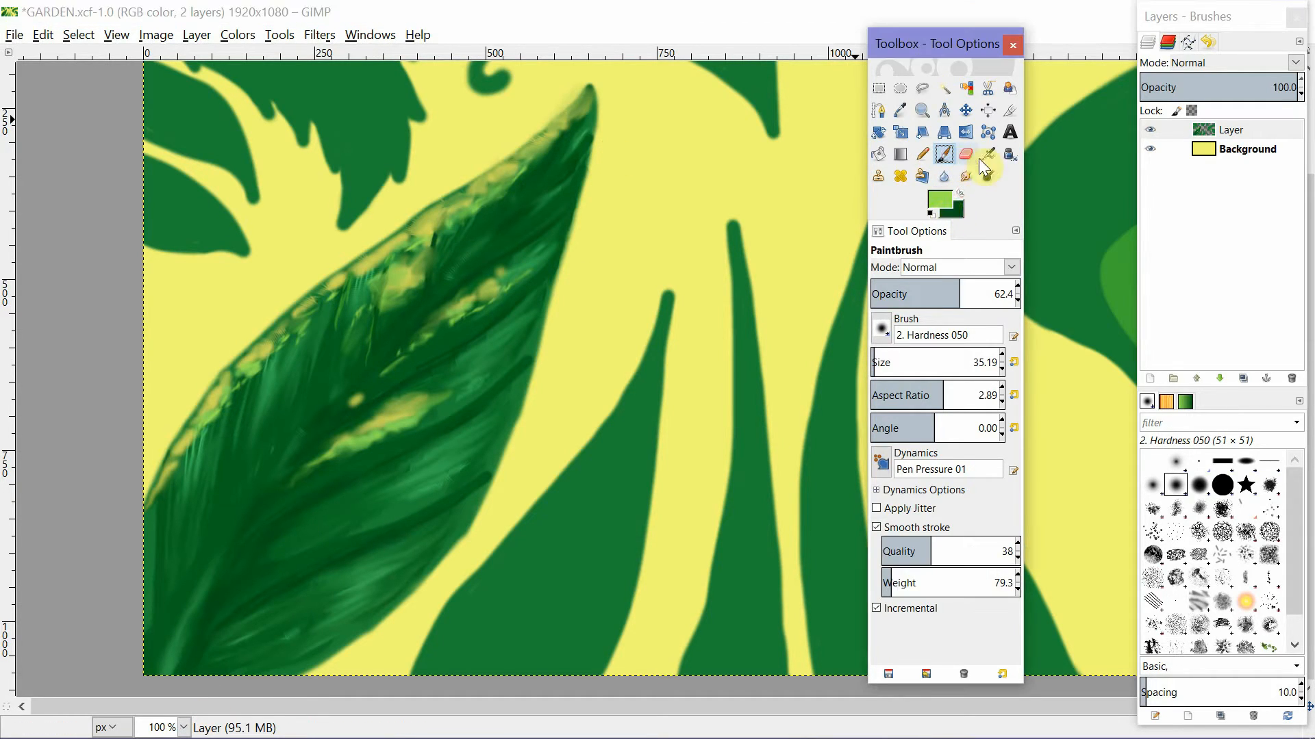
{"action": "left_click", "coordinate": [900, 109]}
{"action": "left_click", "coordinate": [389, 246]}
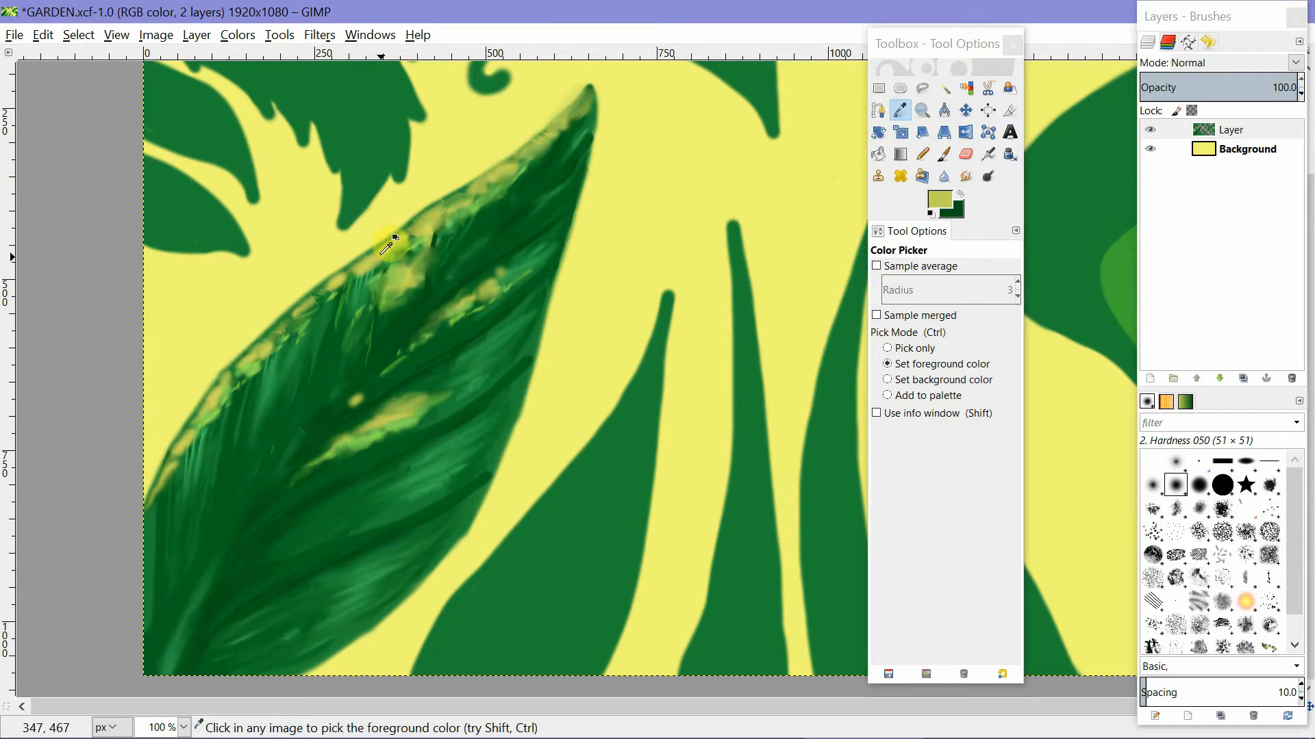
{"action": "left_click", "coordinate": [939, 199]}
{"action": "left_click_drag", "start_coordinate": [629, 220], "coordinate": [629, 262]}
{"action": "left_click_drag", "start_coordinate": [613, 219], "coordinate": [616, 224]}
{"action": "left_click", "coordinate": [718, 356]}
{"action": "left_click", "coordinate": [942, 155]}
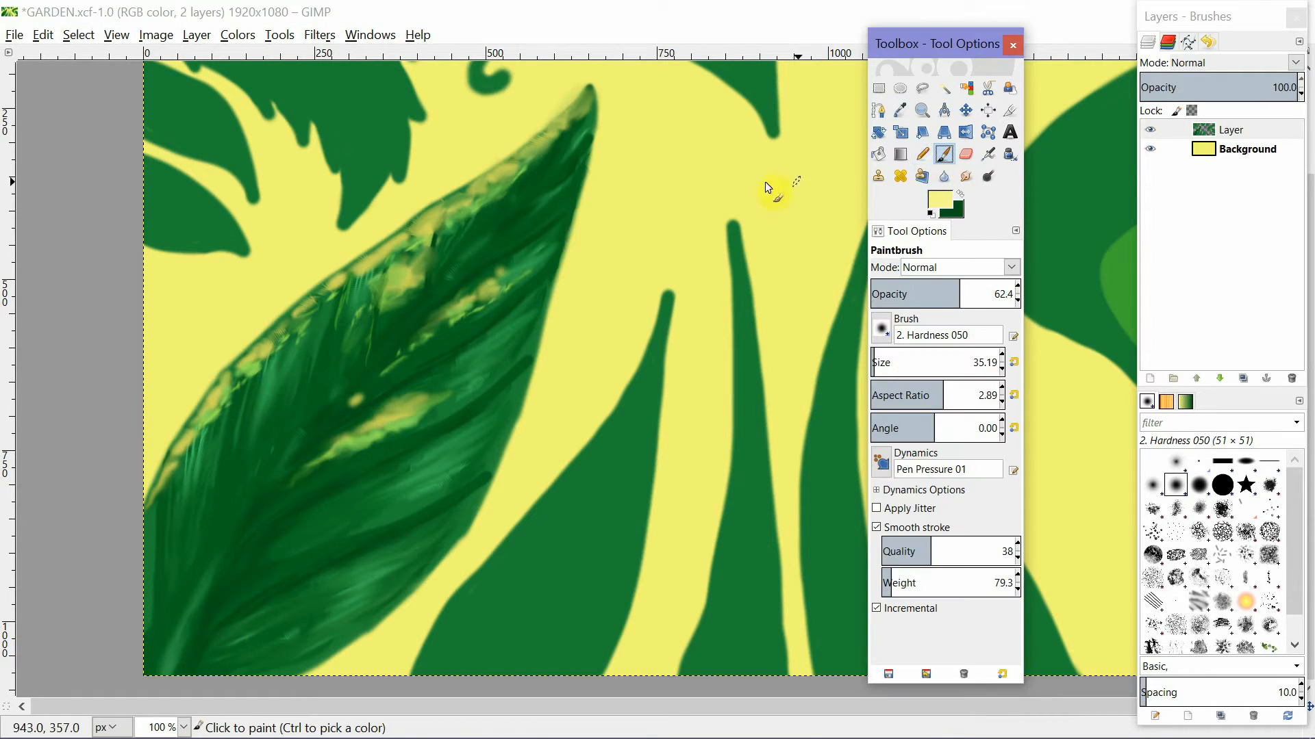
{"action": "mouse_move", "coordinate": [540, 140]}
{"action": "left_mouse_down"}
{"action": "mouse_move", "coordinate": [586, 89]}
{"action": "mouse_move", "coordinate": [574, 117]}
{"action": "mouse_move", "coordinate": [411, 240]}
{"action": "left_mouse_up"}
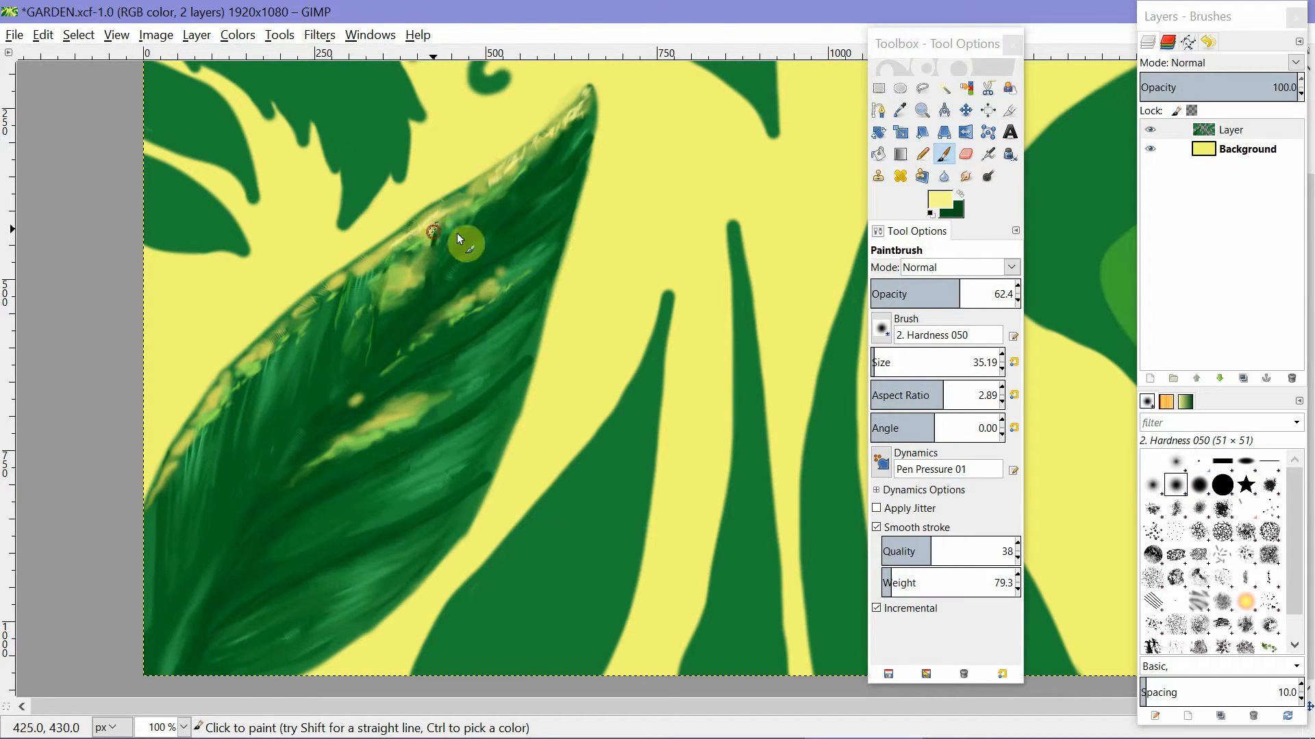
Set the brush size to 59.76 and aspect ratio to 3.04, and paint pale yellow strokes down the rest of the leaf's upper edge.
{"action": "left_click_drag", "start_coordinate": [882, 362], "coordinate": [878, 362]}
{"action": "left_click", "coordinate": [947, 396]}
{"action": "left_click", "coordinate": [420, 232]}
{"action": "mouse_move", "coordinate": [420, 236]}
{"action": "left_mouse_down"}
{"action": "mouse_move", "coordinate": [327, 298]}
{"action": "mouse_move", "coordinate": [330, 318]}
{"action": "mouse_move", "coordinate": [326, 293]}
{"action": "mouse_move", "coordinate": [314, 300]}
{"action": "mouse_move", "coordinate": [239, 393]}
{"action": "mouse_move", "coordinate": [255, 355]}
{"action": "mouse_move", "coordinate": [225, 374]}
{"action": "left_mouse_up"}
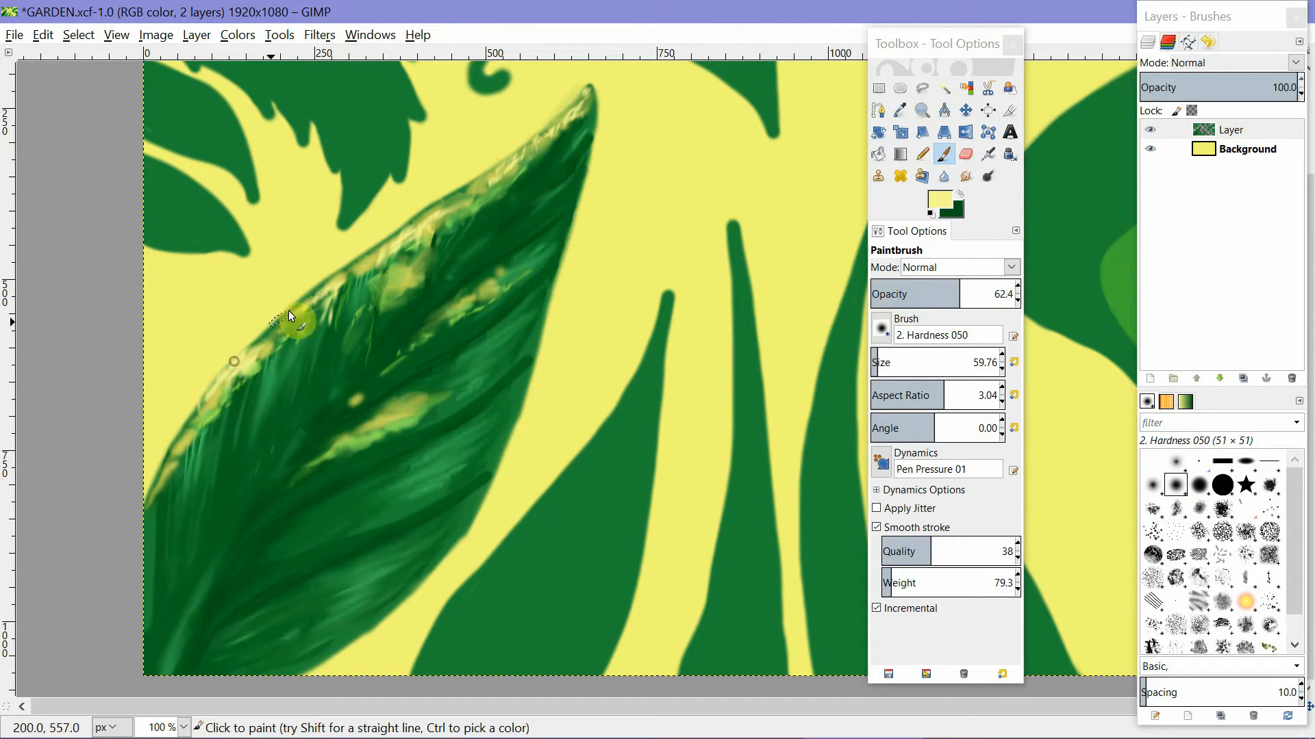
{"action": "left_click_drag", "start_coordinate": [288, 310], "coordinate": [354, 265]}
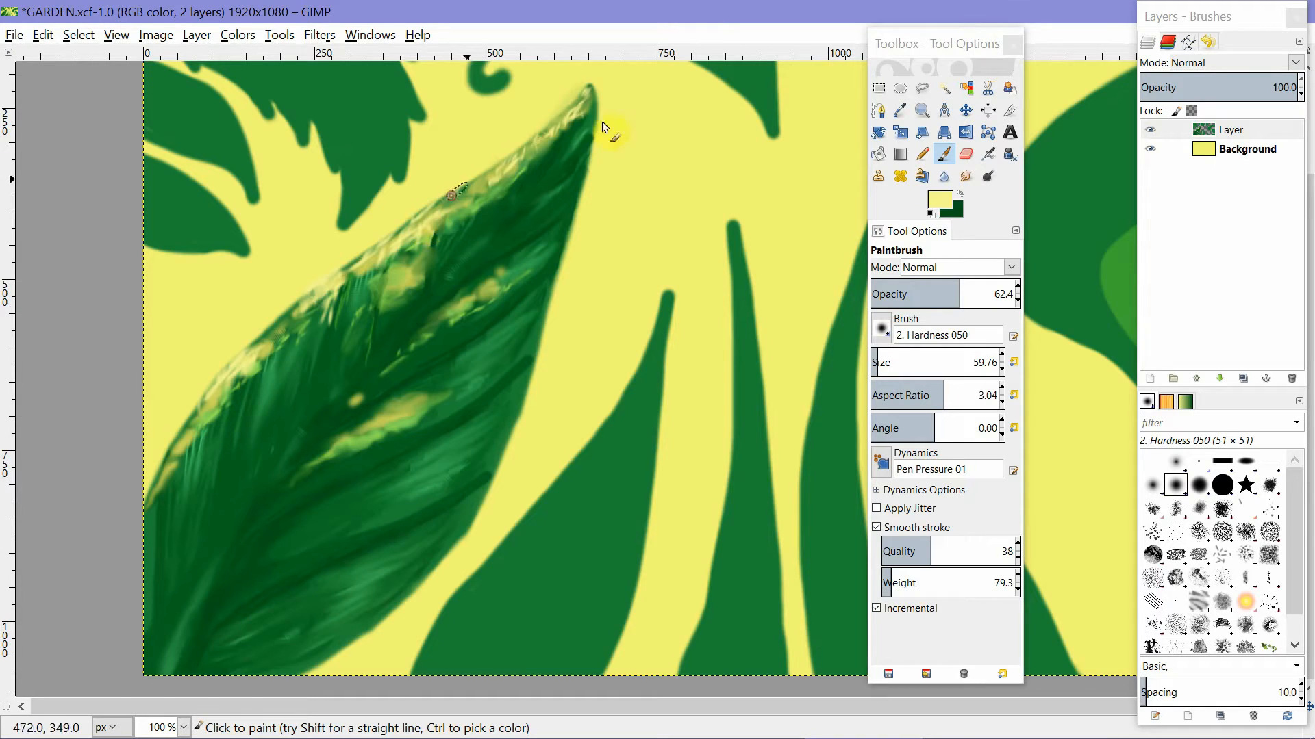
Set the foreground colour to yellow e9ed6f.
{"action": "left_click", "coordinate": [940, 200]}
{"action": "left_click_drag", "start_coordinate": [610, 224], "coordinate": [612, 204]}
{"action": "left_click", "coordinate": [749, 300]}
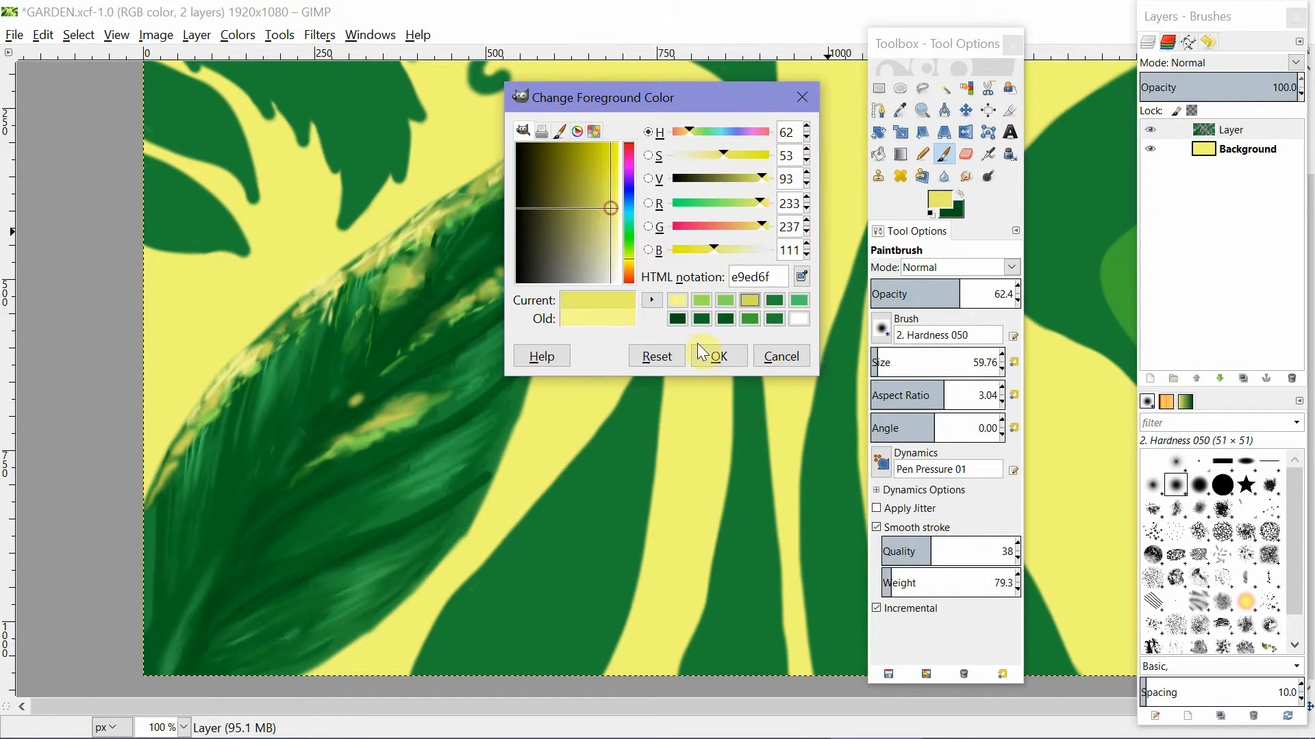
{"action": "left_click", "coordinate": [713, 356]}
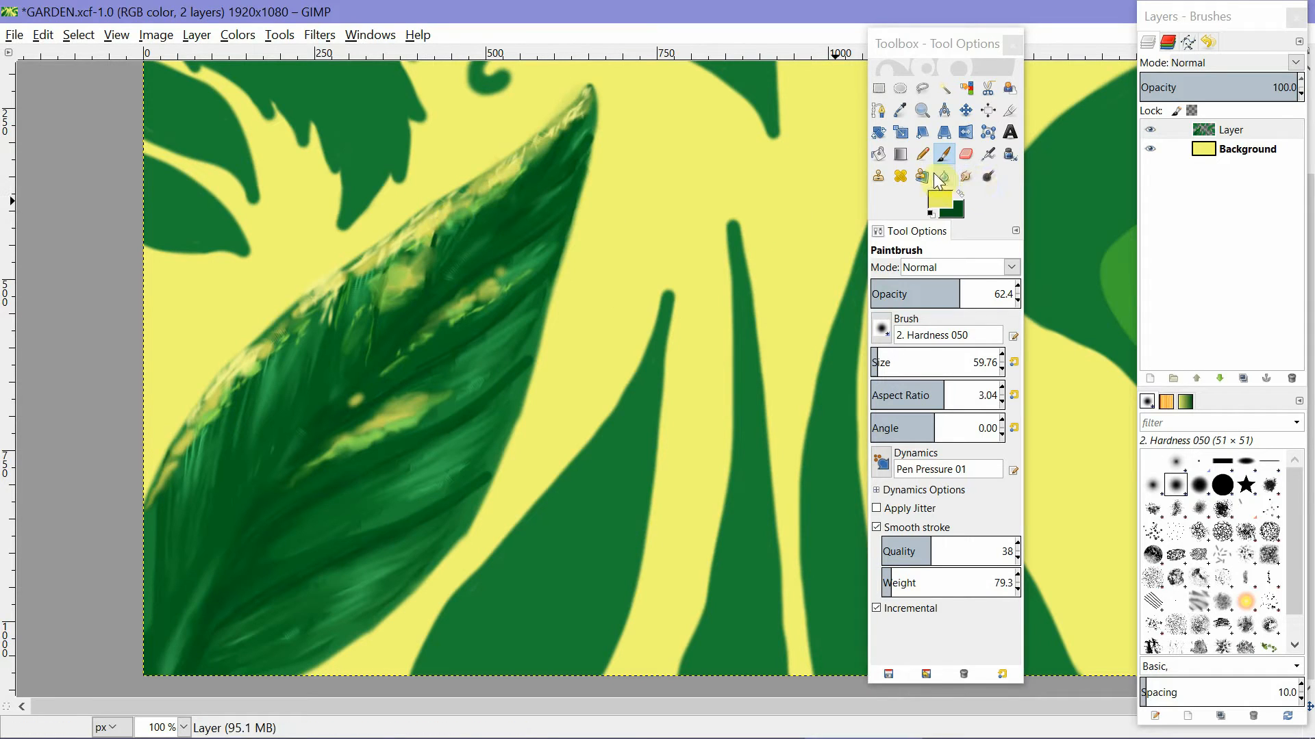
Smudge the pale yellow strokes along the leaf's upper edge and blend the greens across its lower half and base.
{"action": "left_click", "coordinate": [966, 176]}
{"action": "left_click_drag", "start_coordinate": [415, 241], "coordinate": [500, 179]}
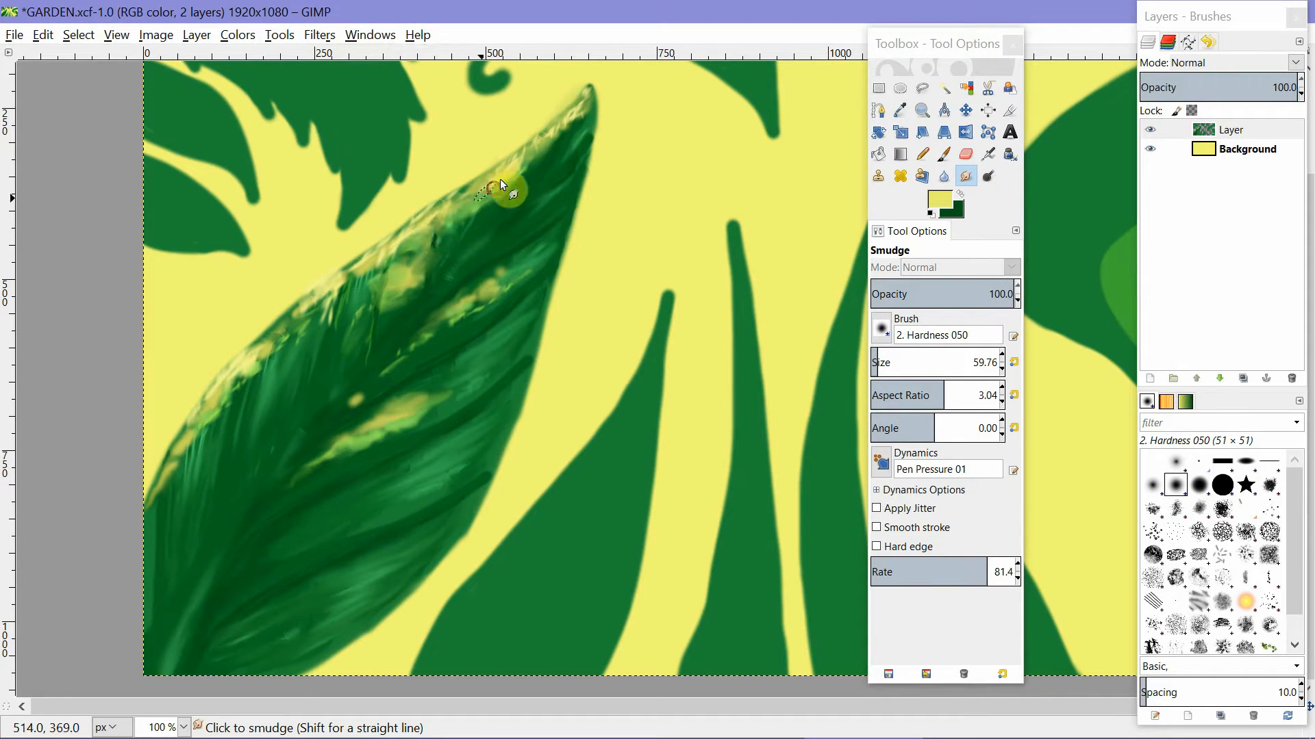
{"action": "mouse_move", "coordinate": [207, 430]}
{"action": "left_mouse_down"}
{"action": "mouse_move", "coordinate": [184, 454]}
{"action": "mouse_move", "coordinate": [184, 472]}
{"action": "mouse_move", "coordinate": [194, 445]}
{"action": "mouse_move", "coordinate": [176, 519]}
{"action": "left_mouse_up"}
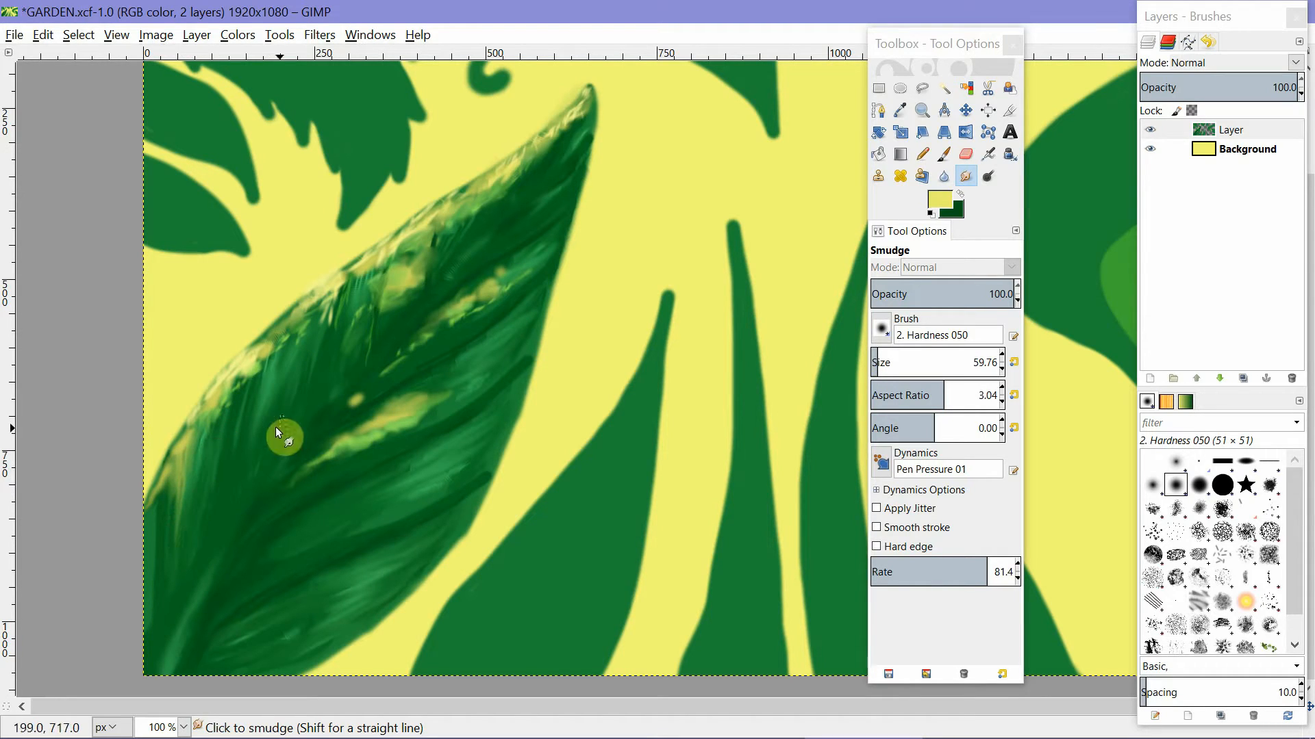
{"action": "left_click_drag", "start_coordinate": [300, 370], "coordinate": [285, 409]}
{"action": "mouse_move", "coordinate": [522, 328]}
{"action": "left_mouse_down"}
{"action": "mouse_move", "coordinate": [472, 454]}
{"action": "mouse_move", "coordinate": [509, 415]}
{"action": "mouse_move", "coordinate": [476, 498]}
{"action": "left_mouse_up"}
{"action": "left_click_drag", "start_coordinate": [239, 644], "coordinate": [215, 651]}
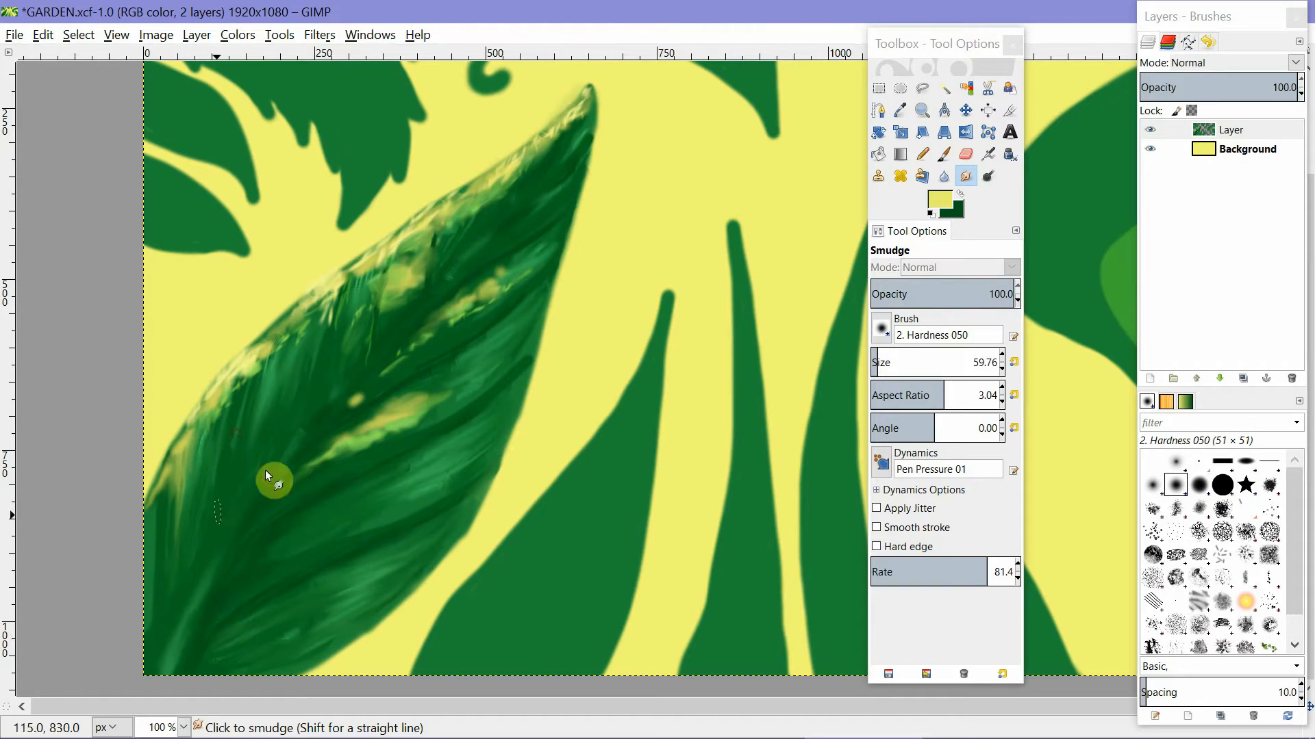
Switch the paint colour to a paler yellow and paint highlight strokes over the yellow patches inside the large leaf.
{"action": "left_click", "coordinate": [944, 154]}
{"action": "left_click", "coordinate": [940, 200]}
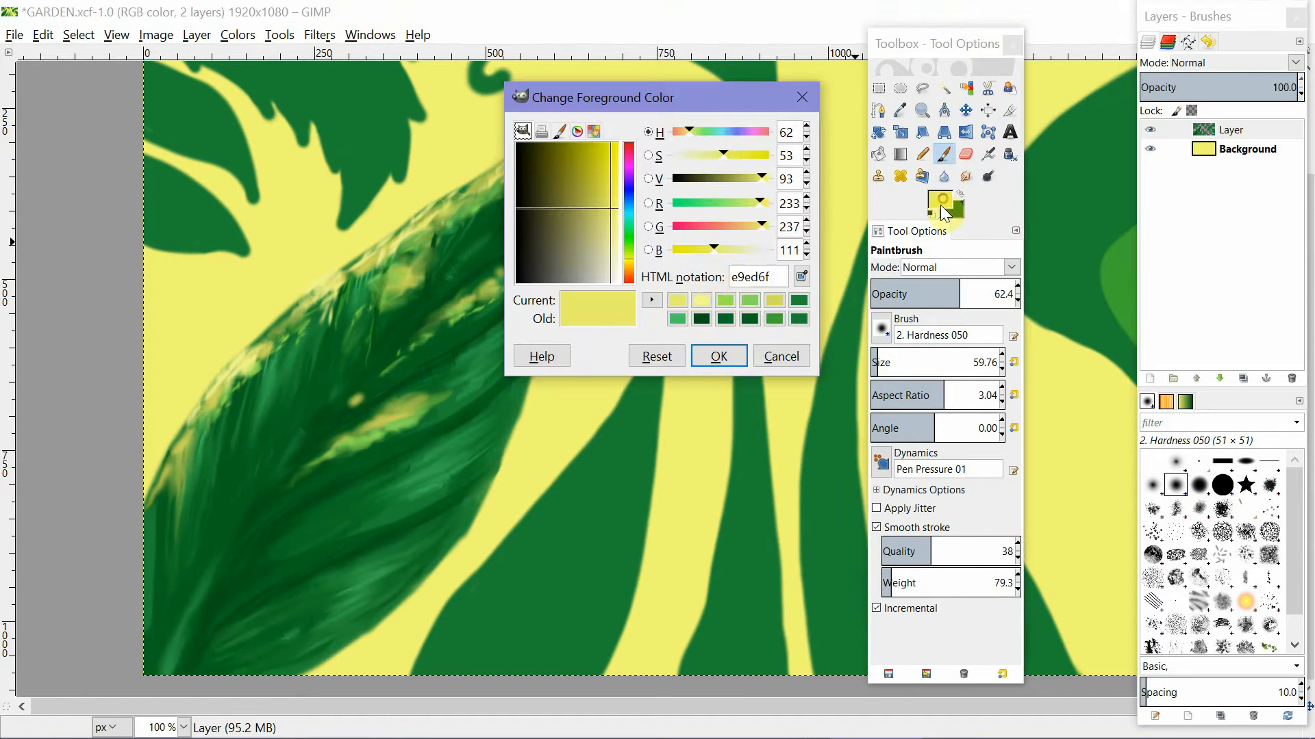
{"action": "left_click", "coordinate": [719, 367]}
{"action": "mouse_move", "coordinate": [401, 278]}
{"action": "left_mouse_down"}
{"action": "mouse_move", "coordinate": [403, 295]}
{"action": "mouse_move", "coordinate": [489, 291]}
{"action": "left_mouse_up"}
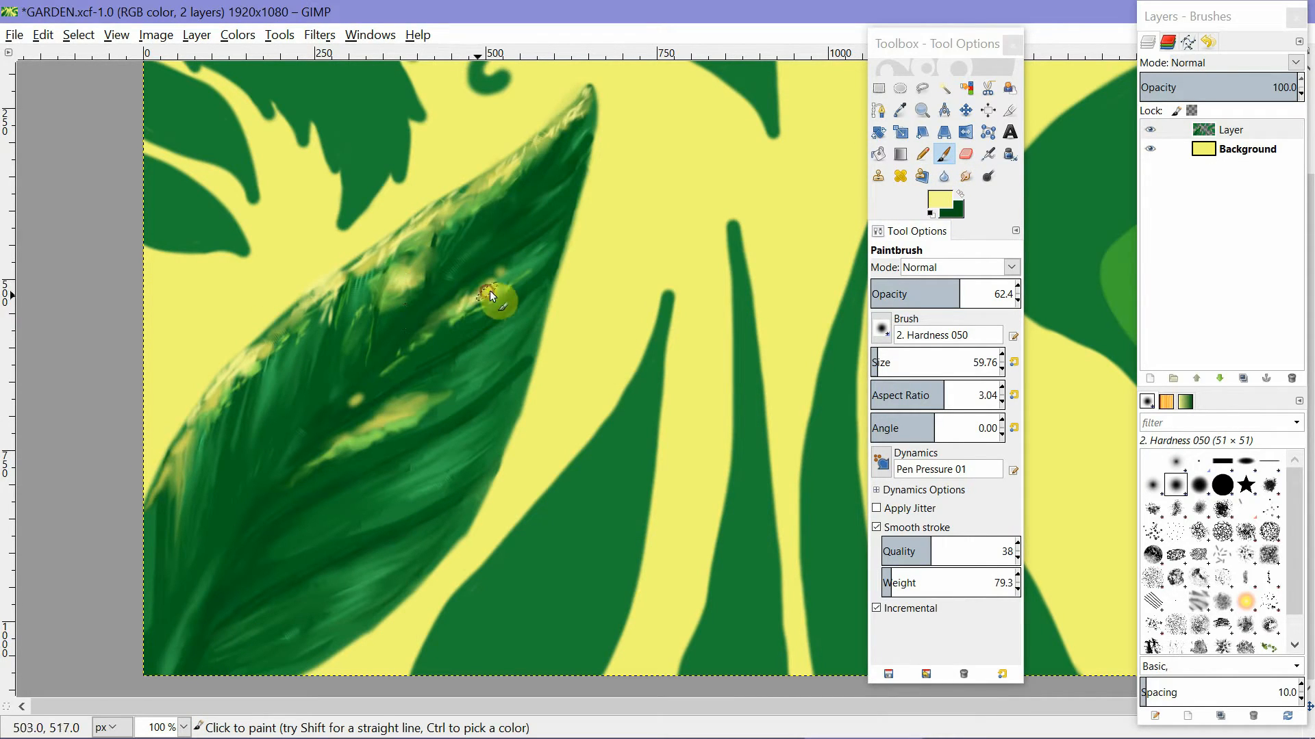
{"action": "left_click_drag", "start_coordinate": [363, 434], "coordinate": [384, 426]}
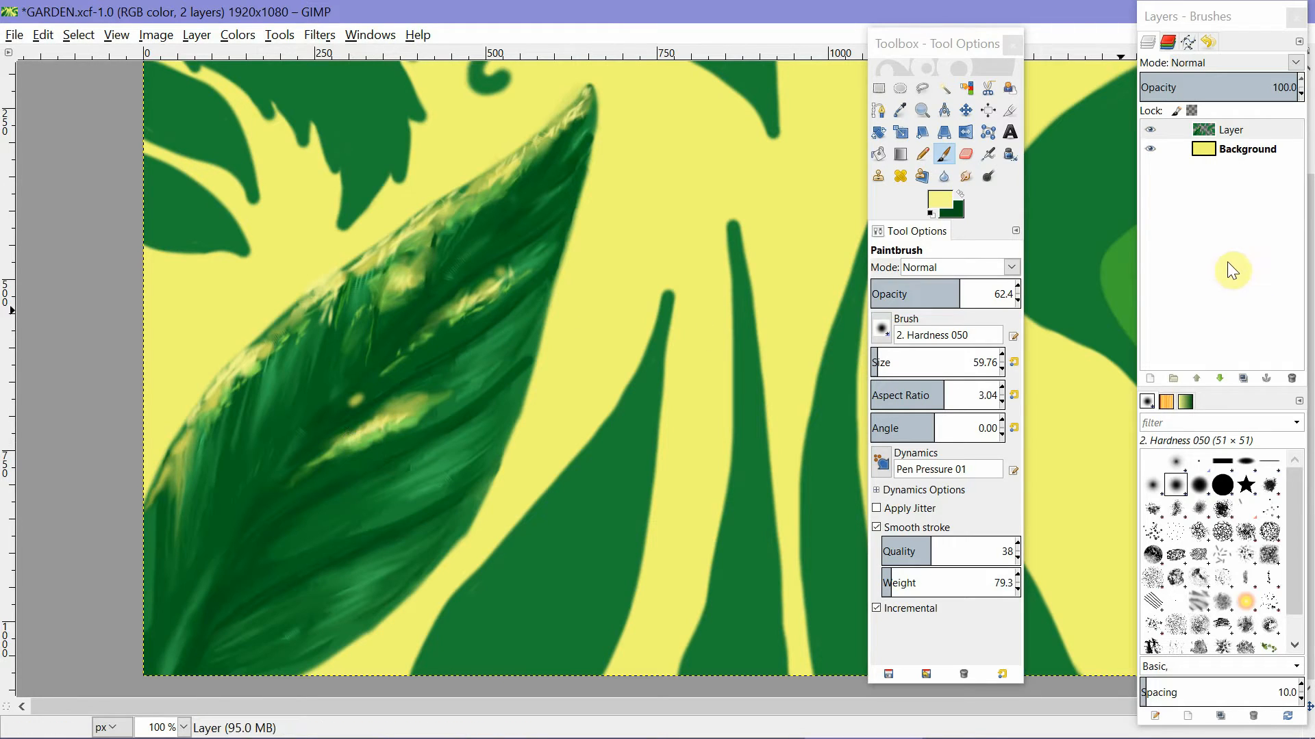
Zoom out to view the whole painting and move the toolbox clear of the canvas.
{"action": "left_click", "coordinate": [921, 110]}
{"action": "left_click", "coordinate": [890, 315]}
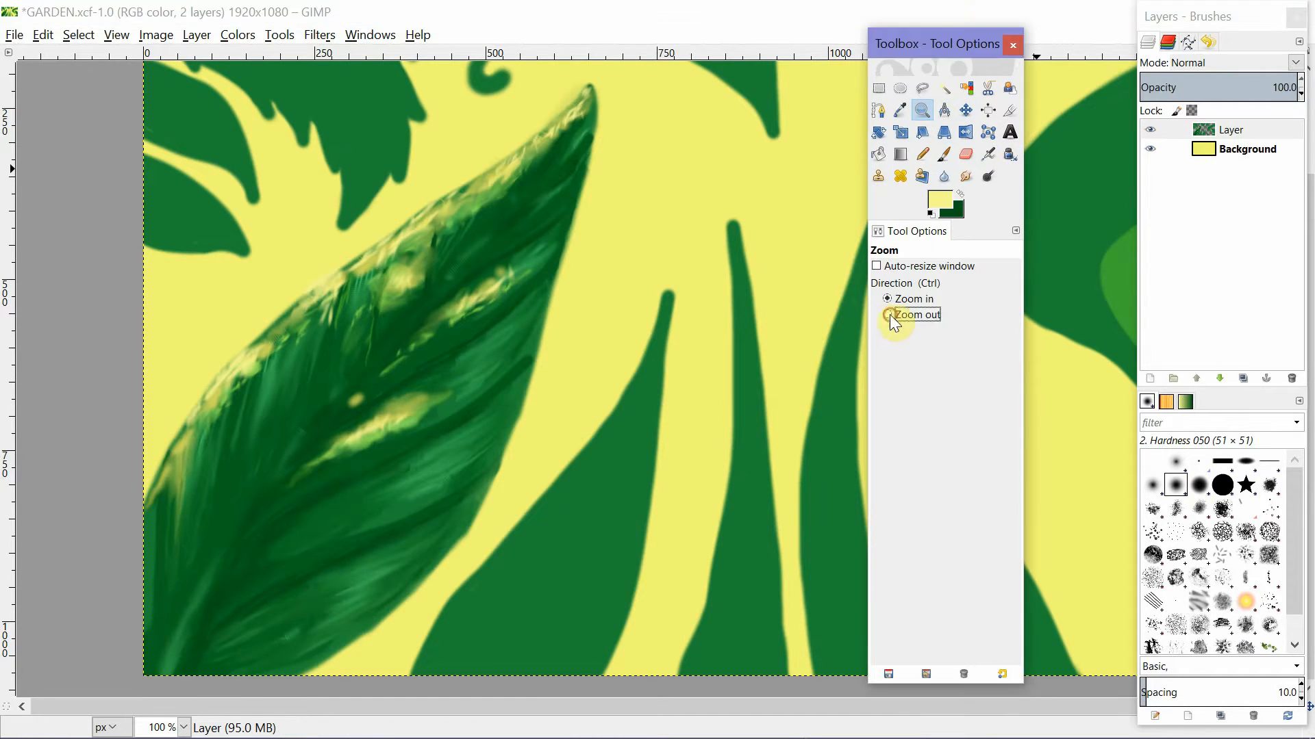
{"action": "left_click", "coordinate": [754, 442]}
{"action": "left_click_drag", "start_coordinate": [938, 44], "coordinate": [102, 76]}
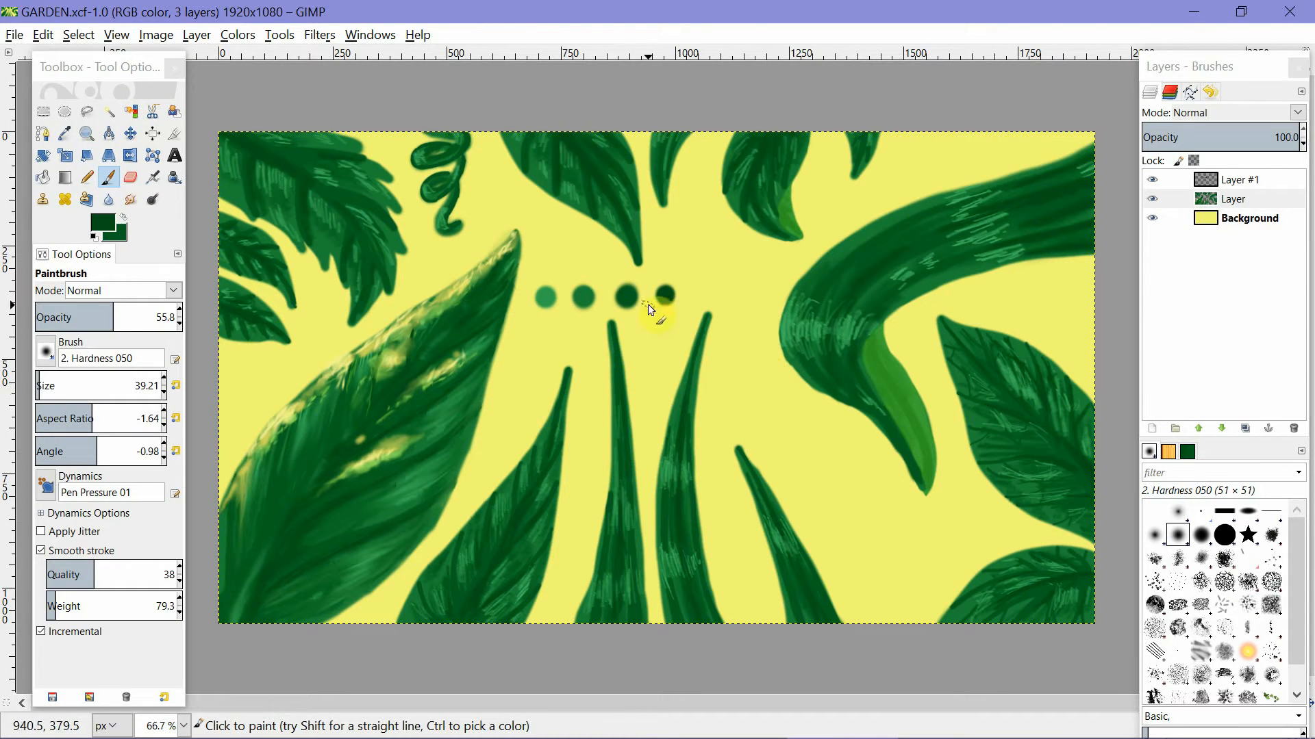
{"action": "key", "text": "ctrl"}
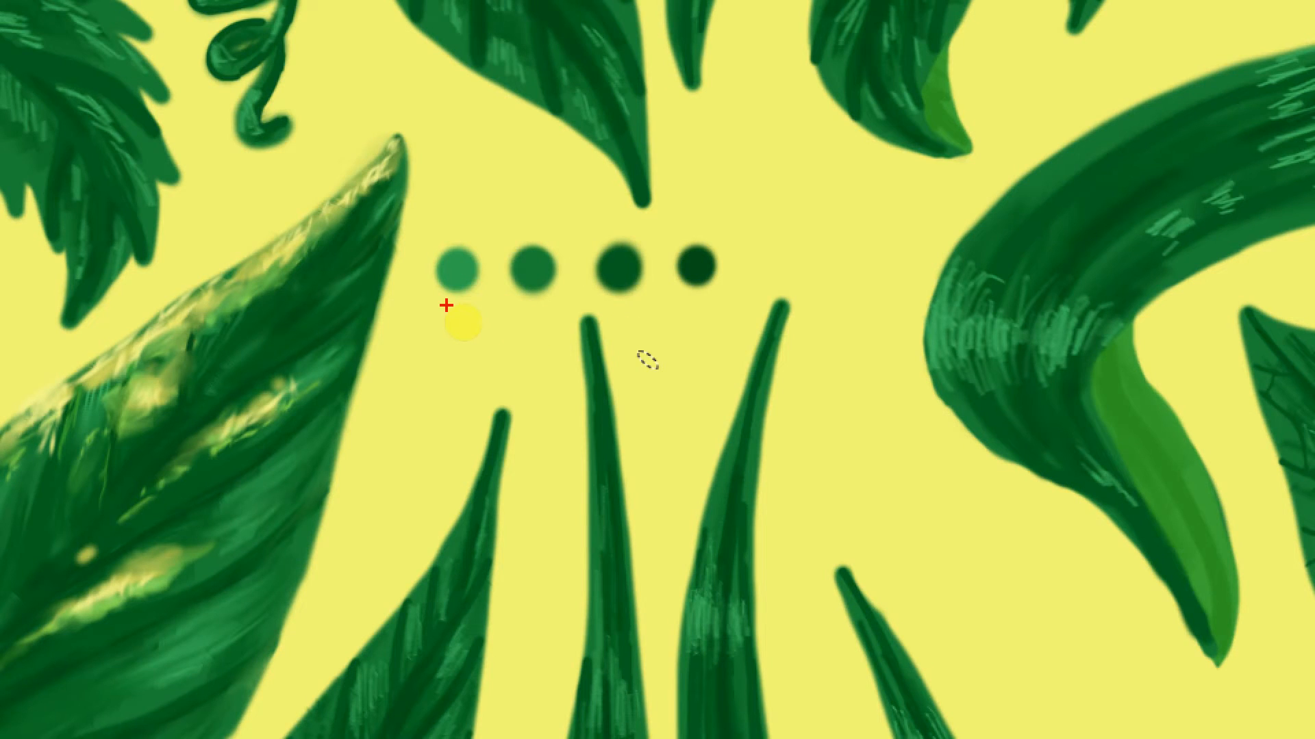
{"action": "mouse_move", "coordinate": [454, 312]}
{"action": "left_mouse_down"}
{"action": "mouse_move", "coordinate": [769, 313]}
{"action": "mouse_move", "coordinate": [472, 222]}
{"action": "left_mouse_up"}
{"action": "left_click", "coordinate": [1001, 296], "text": "ctrl"}
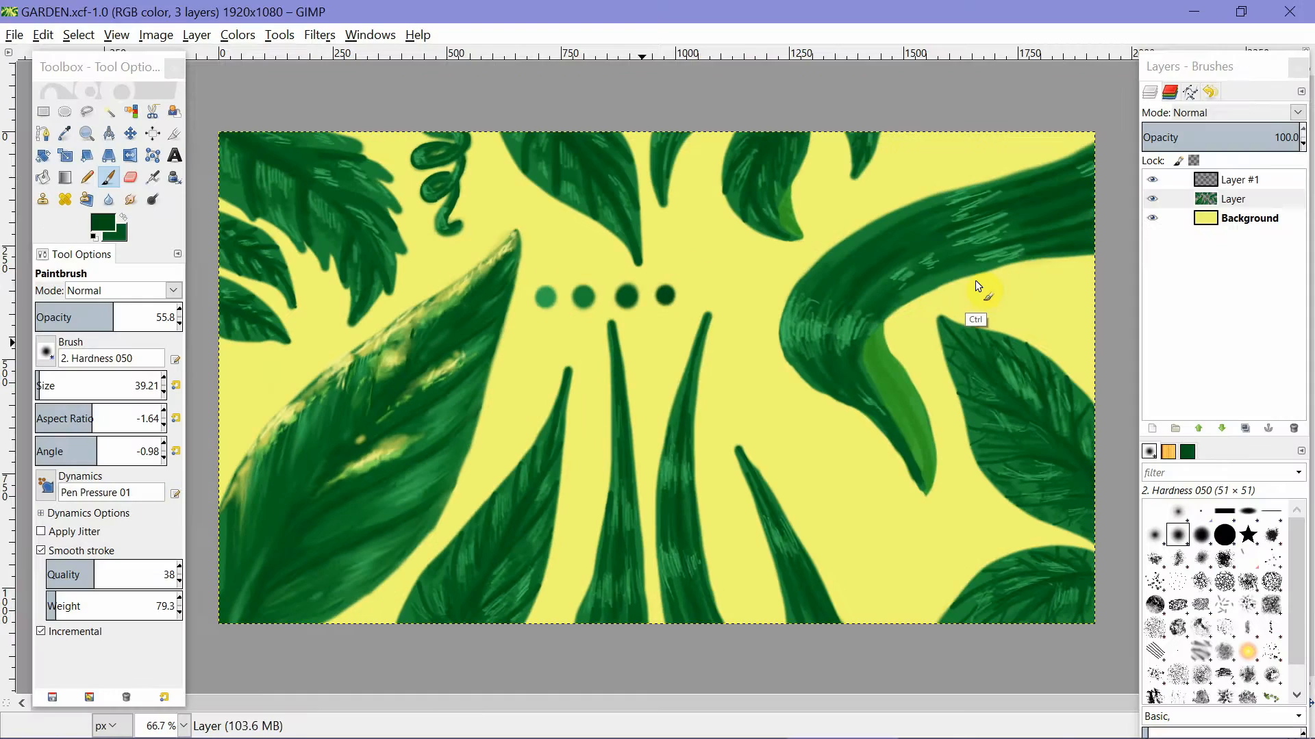
Hide and reshow Layer #1 to check what it contains, and make the leaf layer named Layer active again.
{"action": "left_click", "coordinate": [1231, 182]}
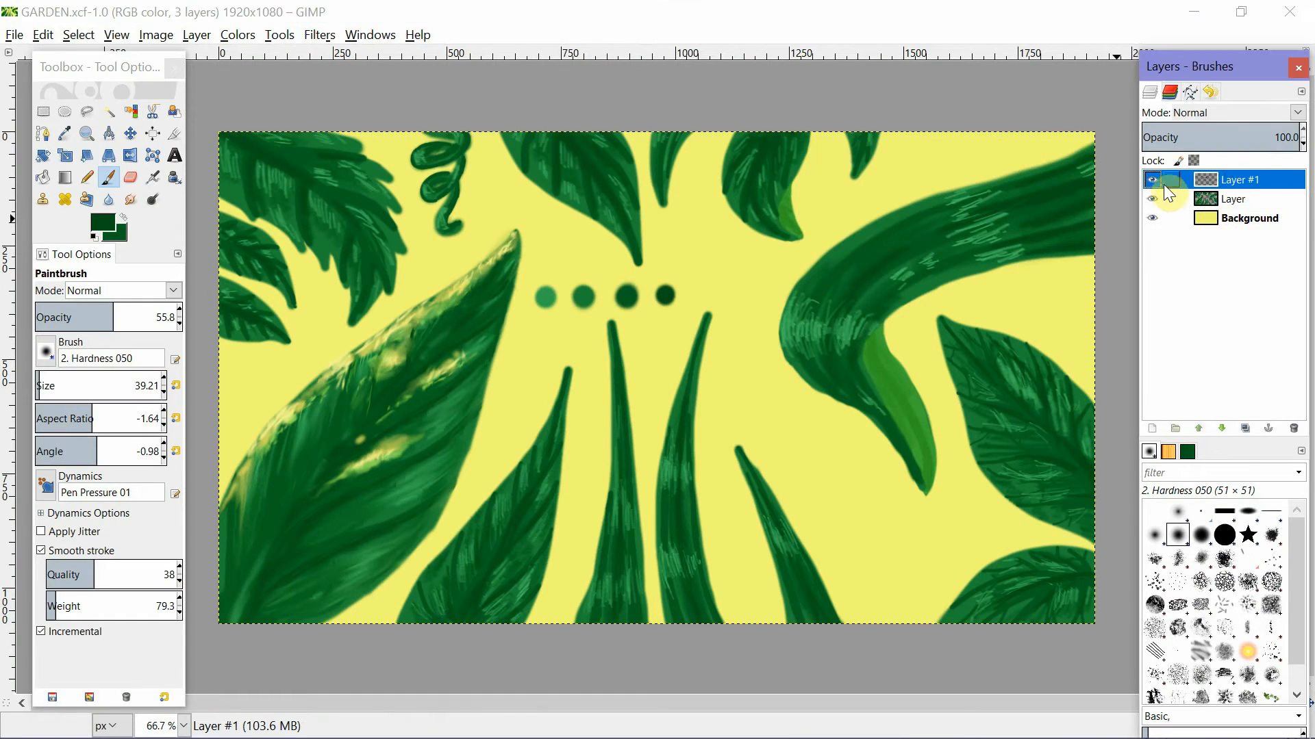
{"action": "left_click", "coordinate": [1152, 179]}
{"action": "left_click", "coordinate": [1152, 180]}
{"action": "left_click", "coordinate": [1227, 198]}
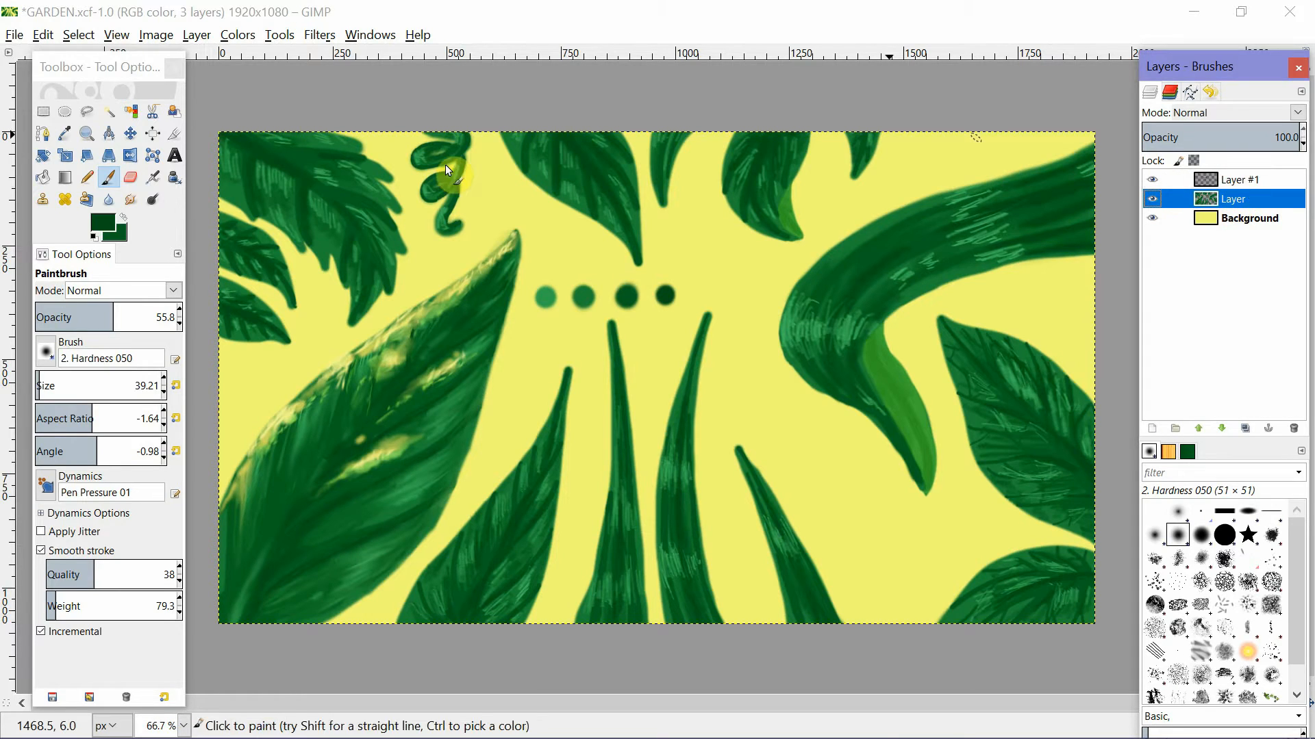
{"action": "left_click", "coordinate": [63, 134]}
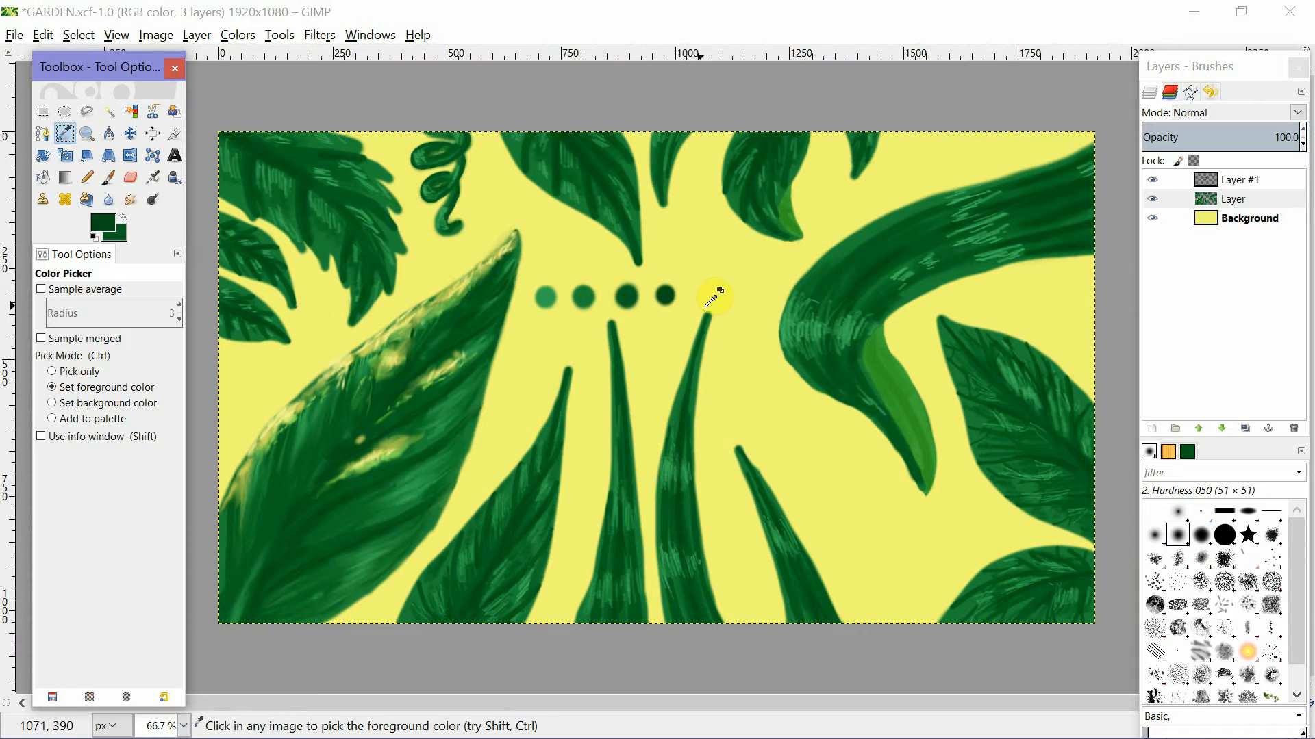
{"action": "left_click", "coordinate": [1243, 180]}
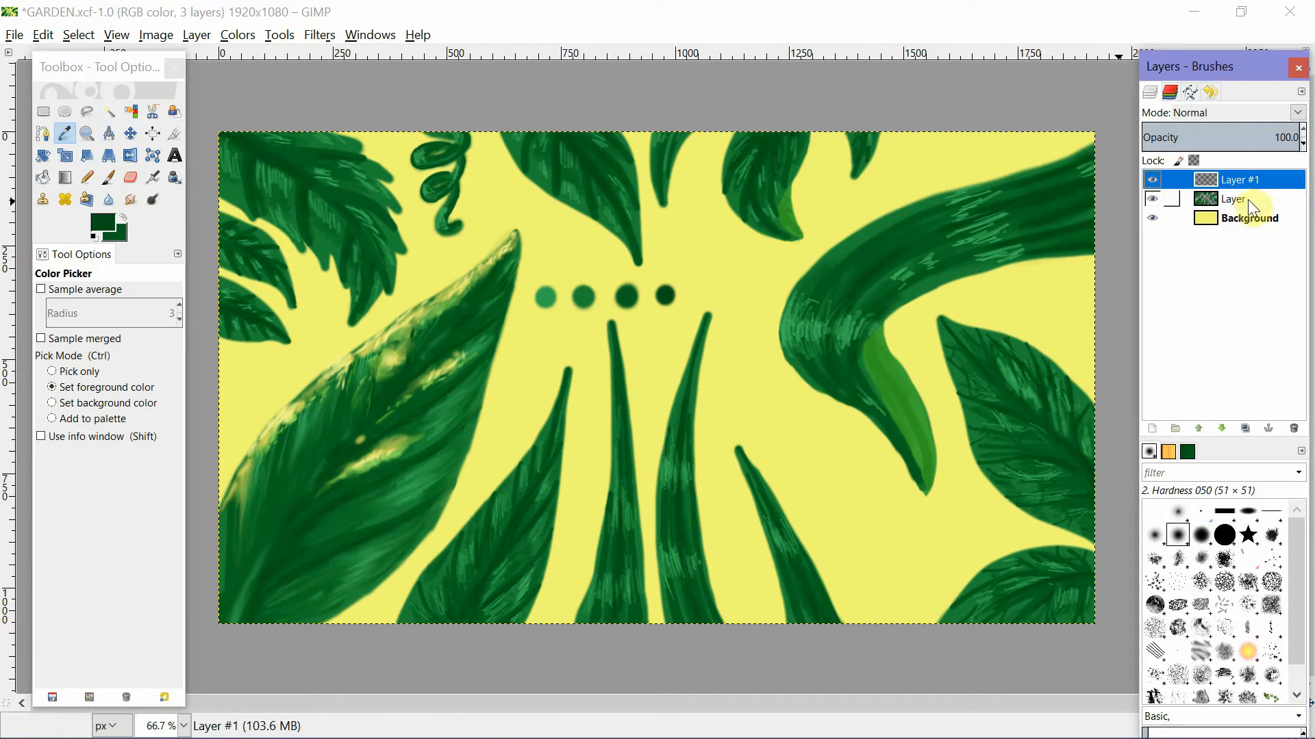
{"action": "left_click", "coordinate": [1257, 206]}
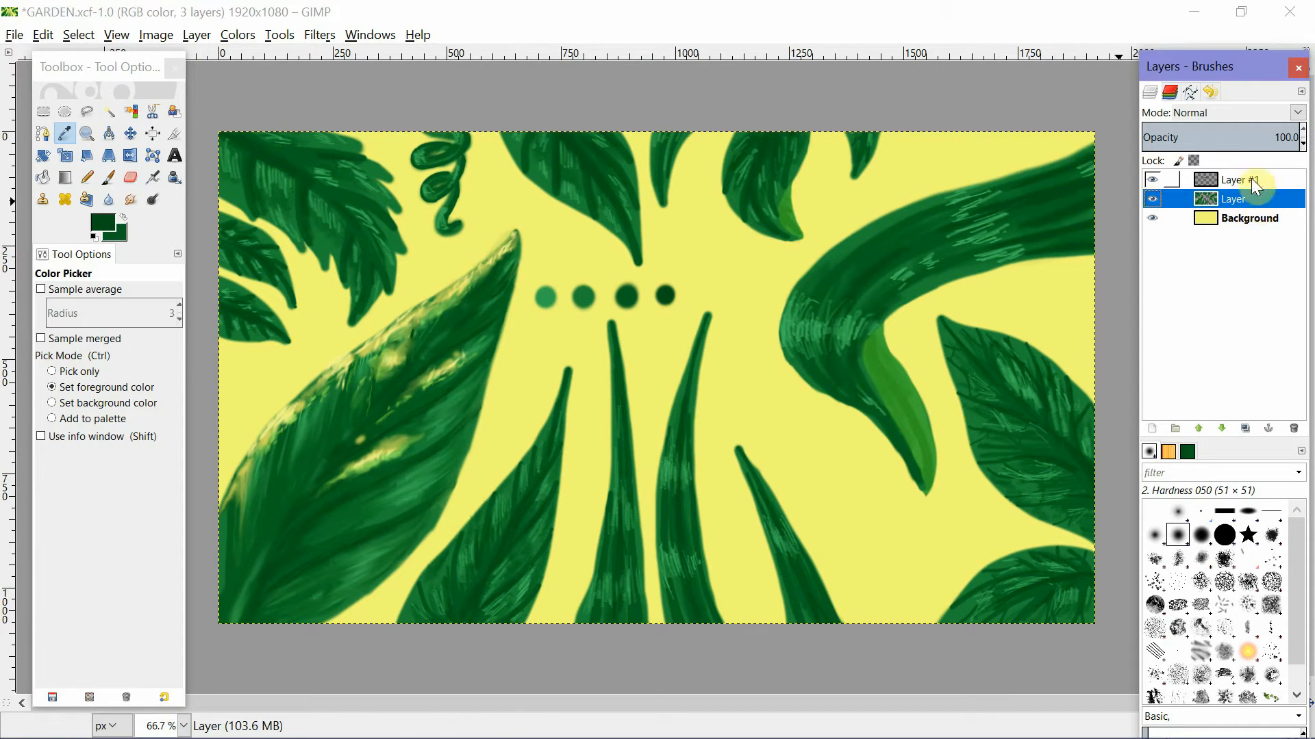
{"action": "left_click", "coordinate": [108, 177]}
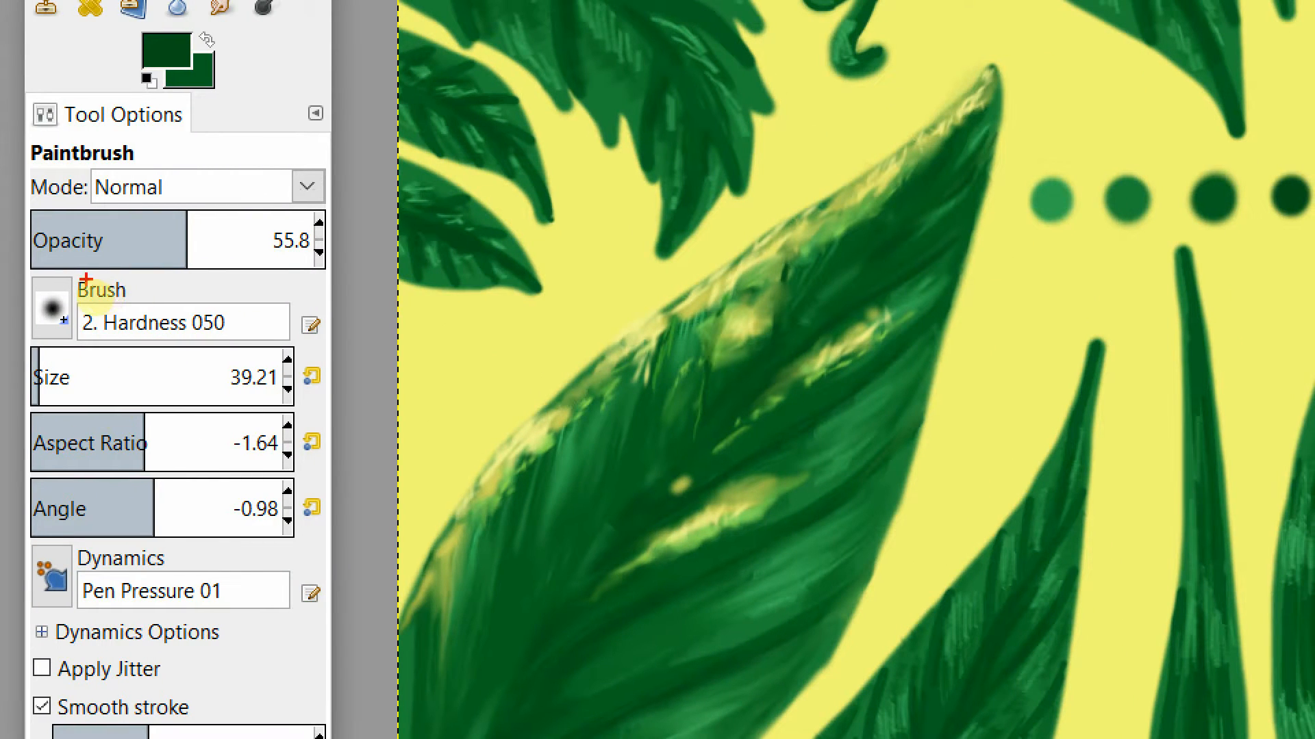
{"action": "left_click_drag", "start_coordinate": [61, 288], "coordinate": [228, 285]}
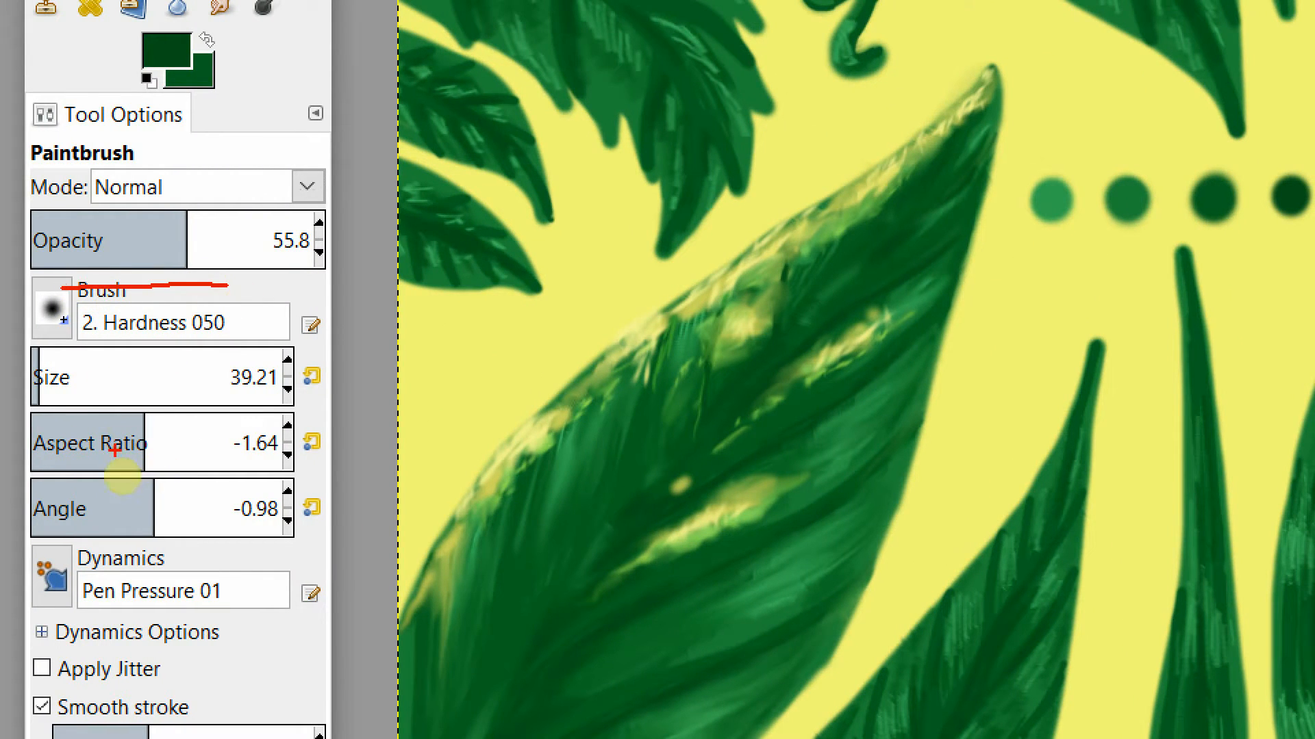
{"action": "left_click_drag", "start_coordinate": [27, 414], "coordinate": [145, 414]}
{"action": "left_click_drag", "start_coordinate": [35, 485], "coordinate": [171, 483]}
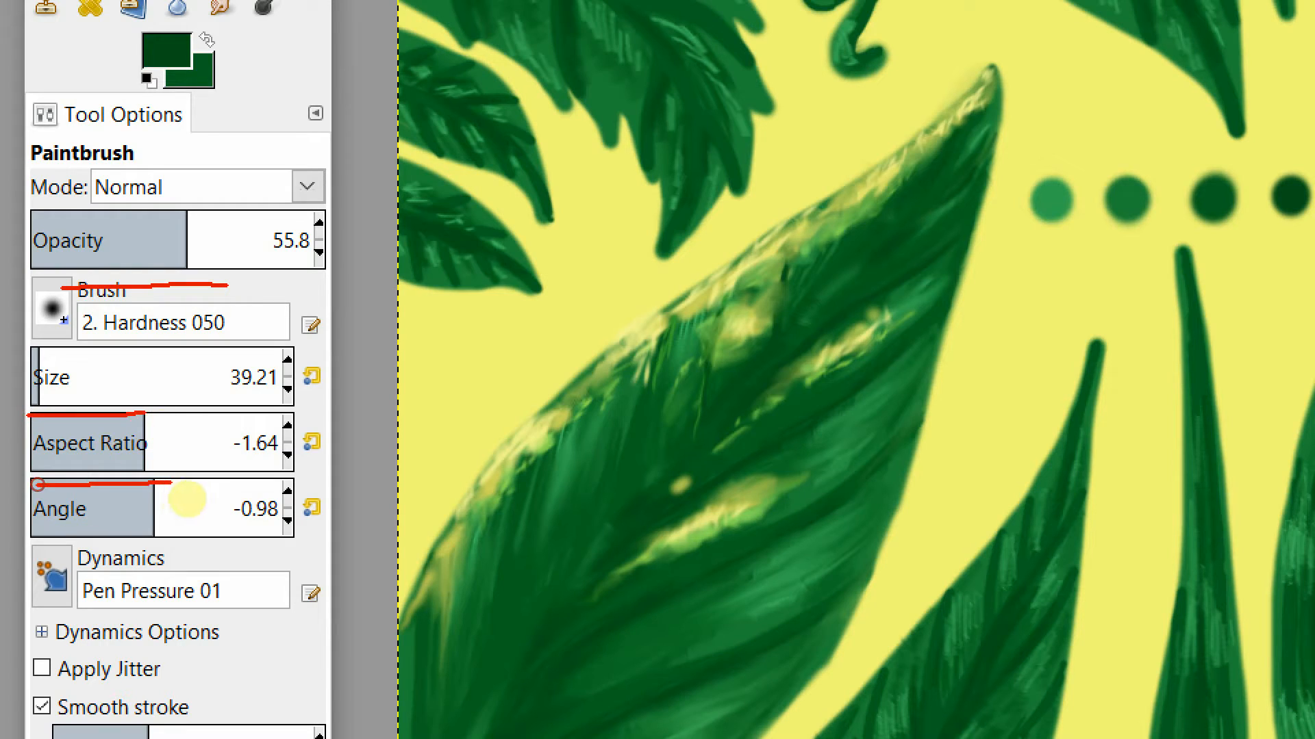
{"action": "left_click_drag", "start_coordinate": [40, 547], "coordinate": [185, 547]}
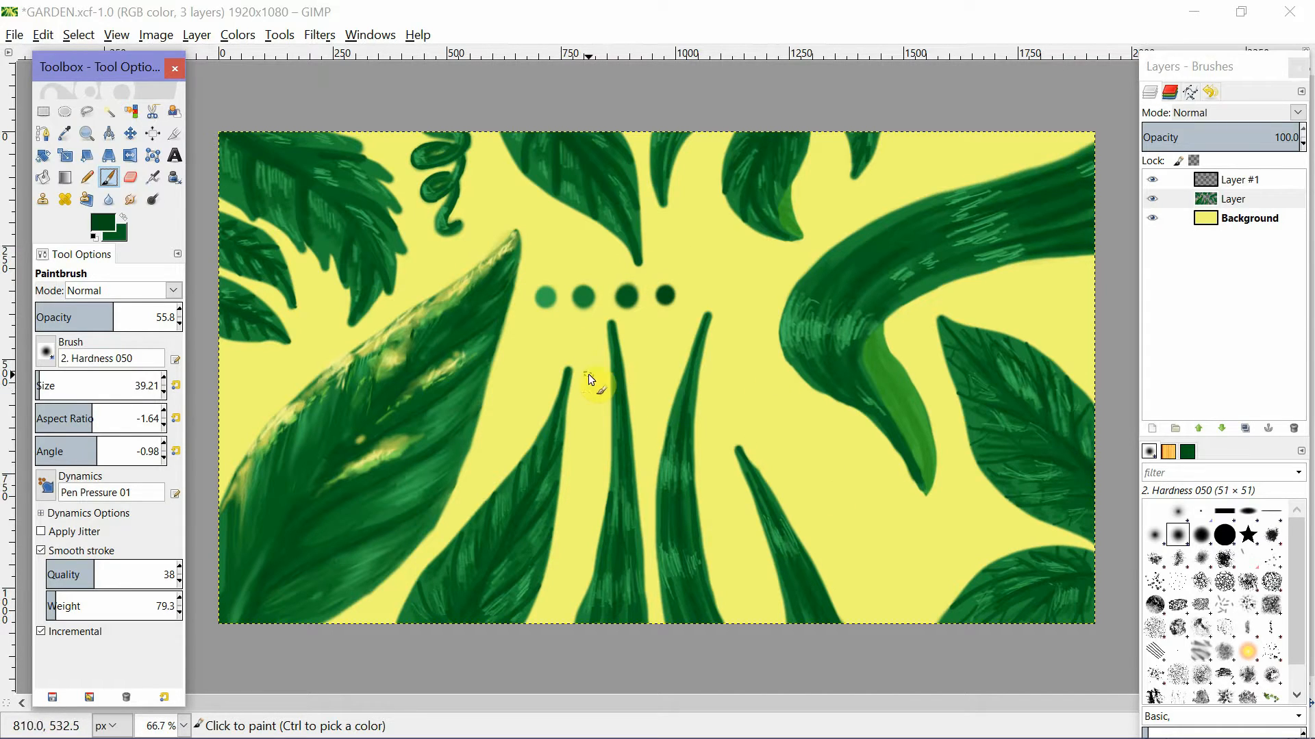
{"action": "left_click", "coordinate": [1235, 200]}
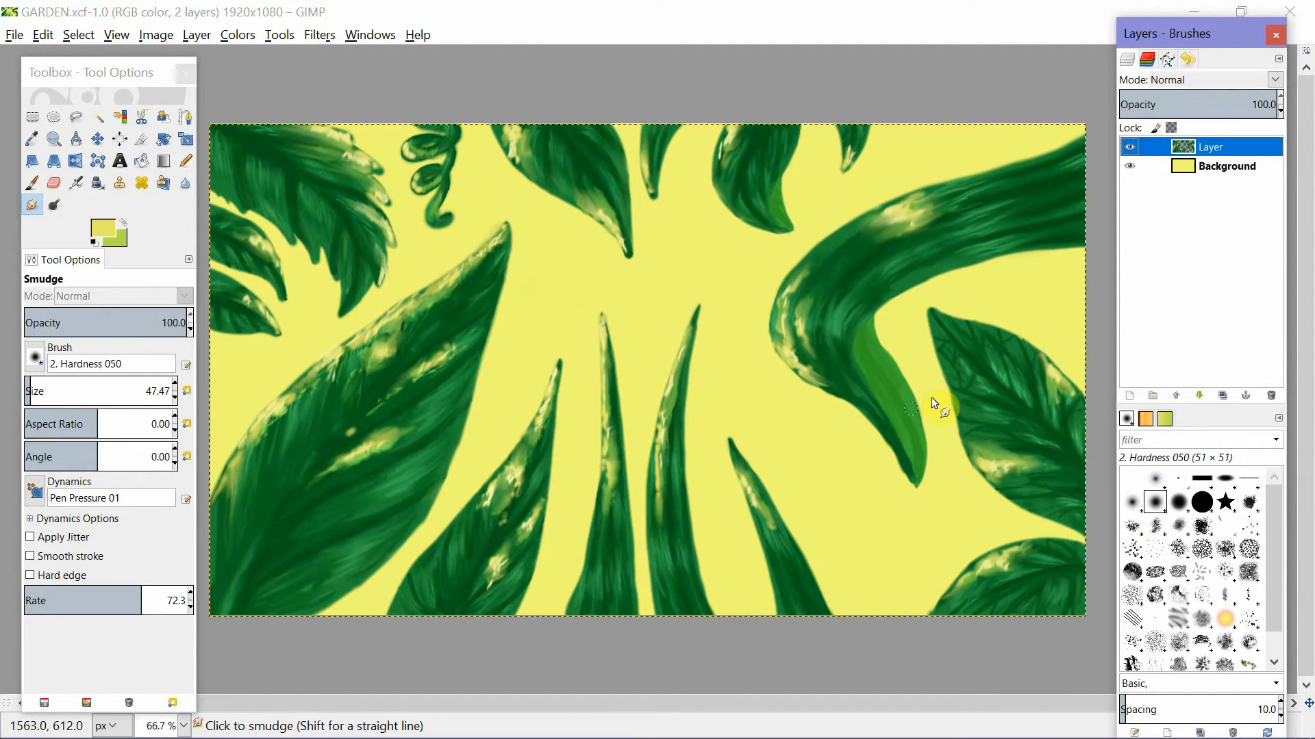
Add a new transparent 1920 × 1080 px layer directly above the Background layer.
{"action": "left_click", "coordinate": [1242, 168]}
{"action": "left_click", "coordinate": [1129, 396]}
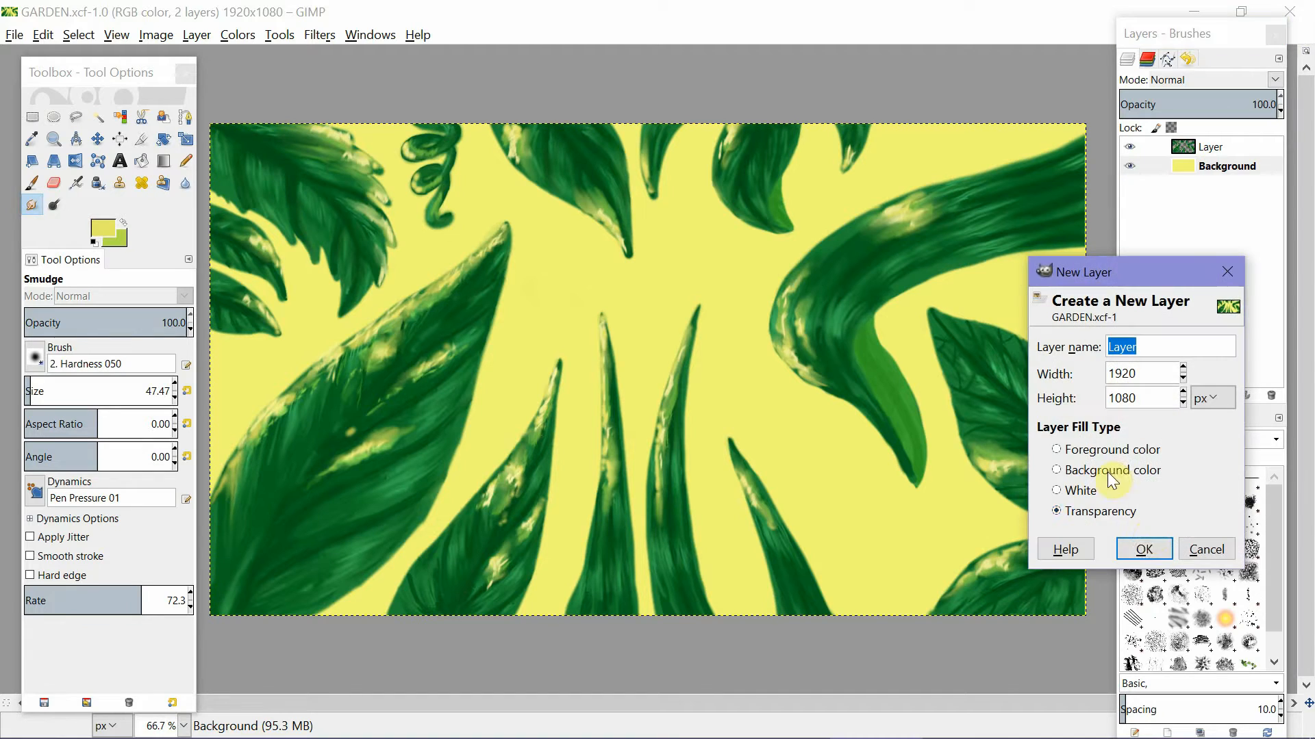
{"action": "left_click", "coordinate": [1142, 548]}
Sample a green from the leaves on the layer named Layer and adjust the foreground colour to 269a44.
{"action": "left_click", "coordinate": [31, 139]}
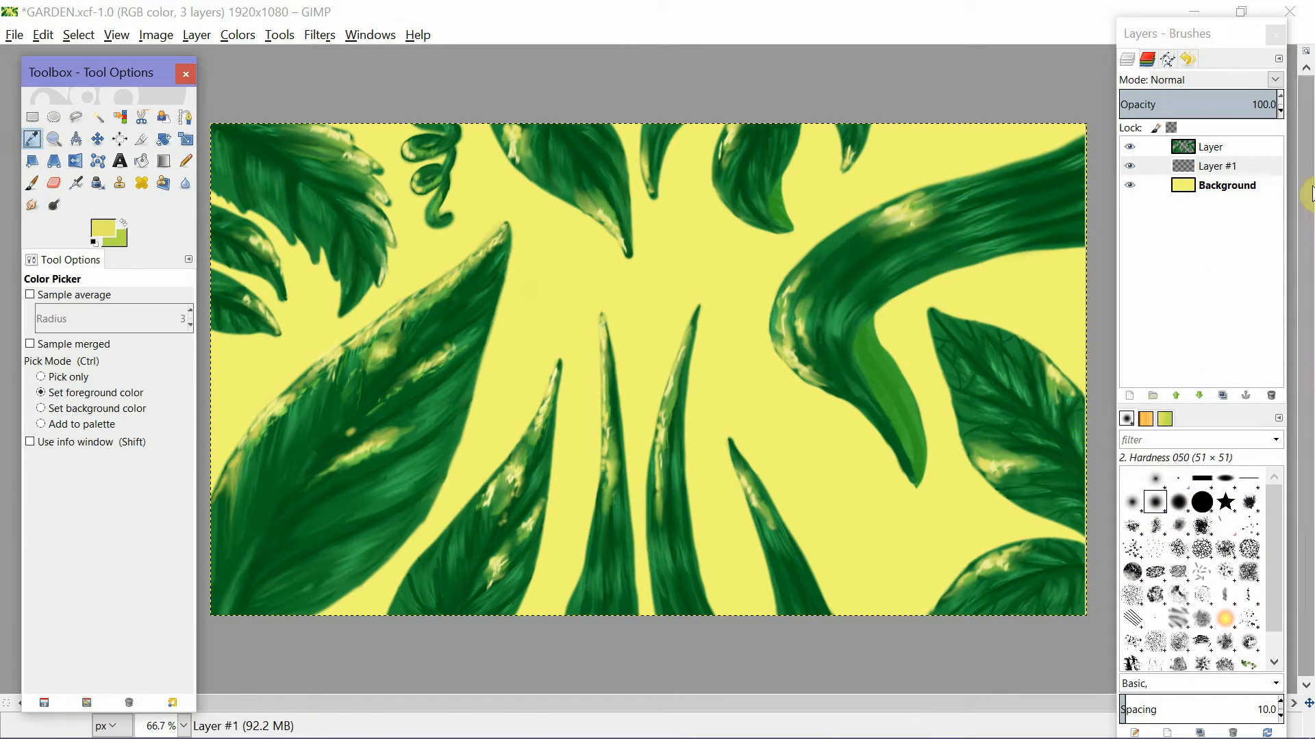
{"action": "left_click", "coordinate": [1183, 146]}
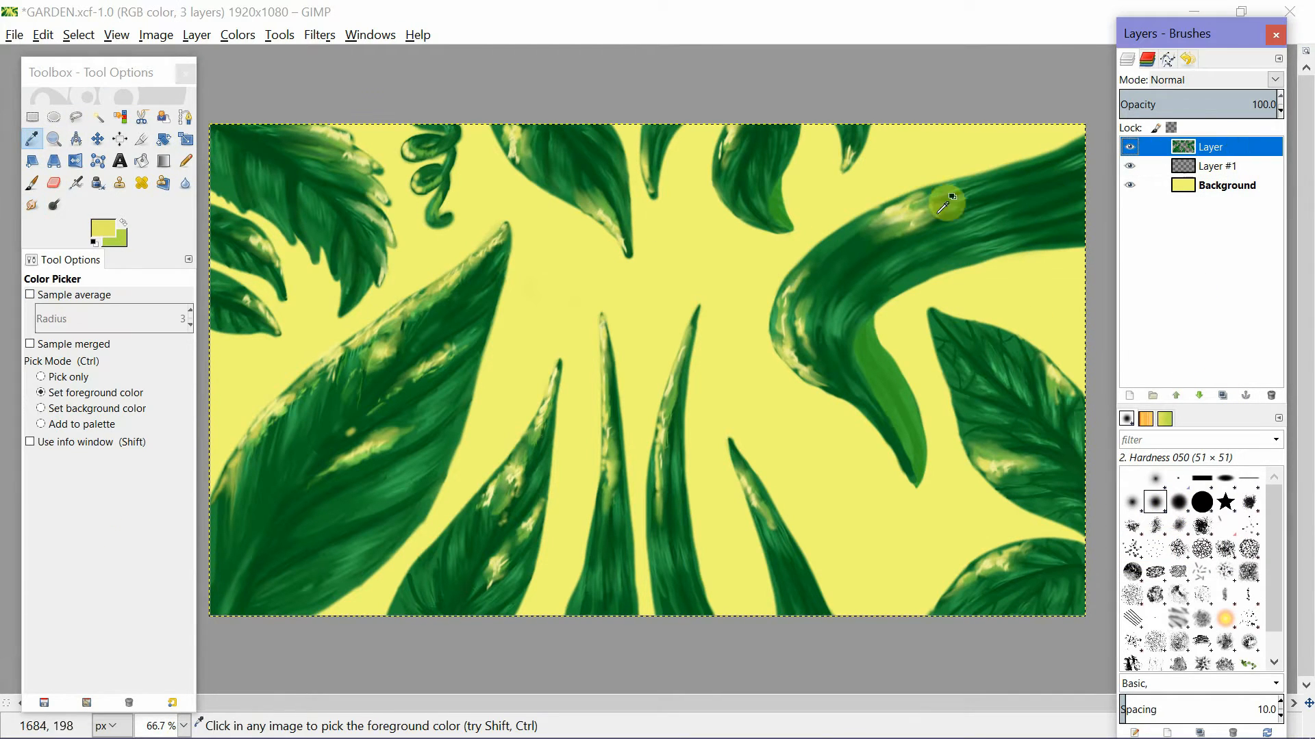
{"action": "left_click", "coordinate": [325, 228]}
{"action": "left_click", "coordinate": [103, 230]}
{"action": "left_click_drag", "start_coordinate": [572, 186], "coordinate": [578, 178]}
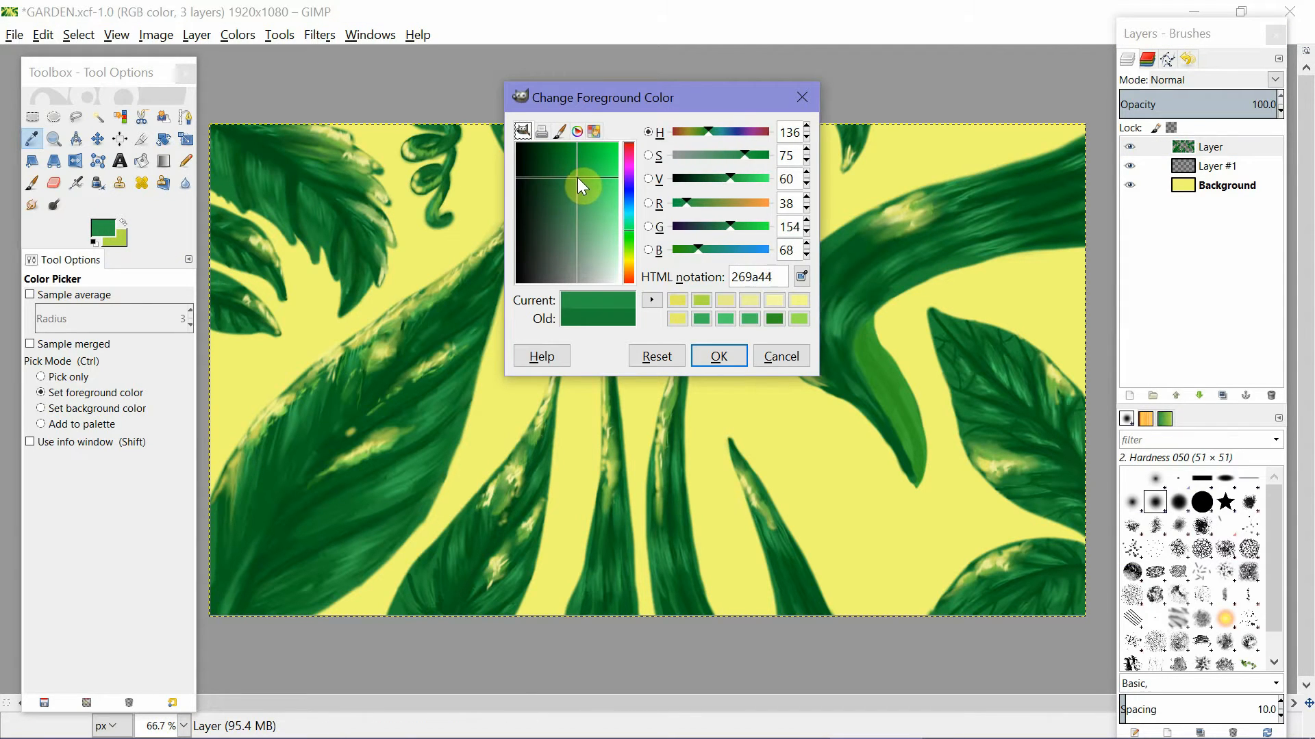
{"action": "left_click", "coordinate": [719, 357]}
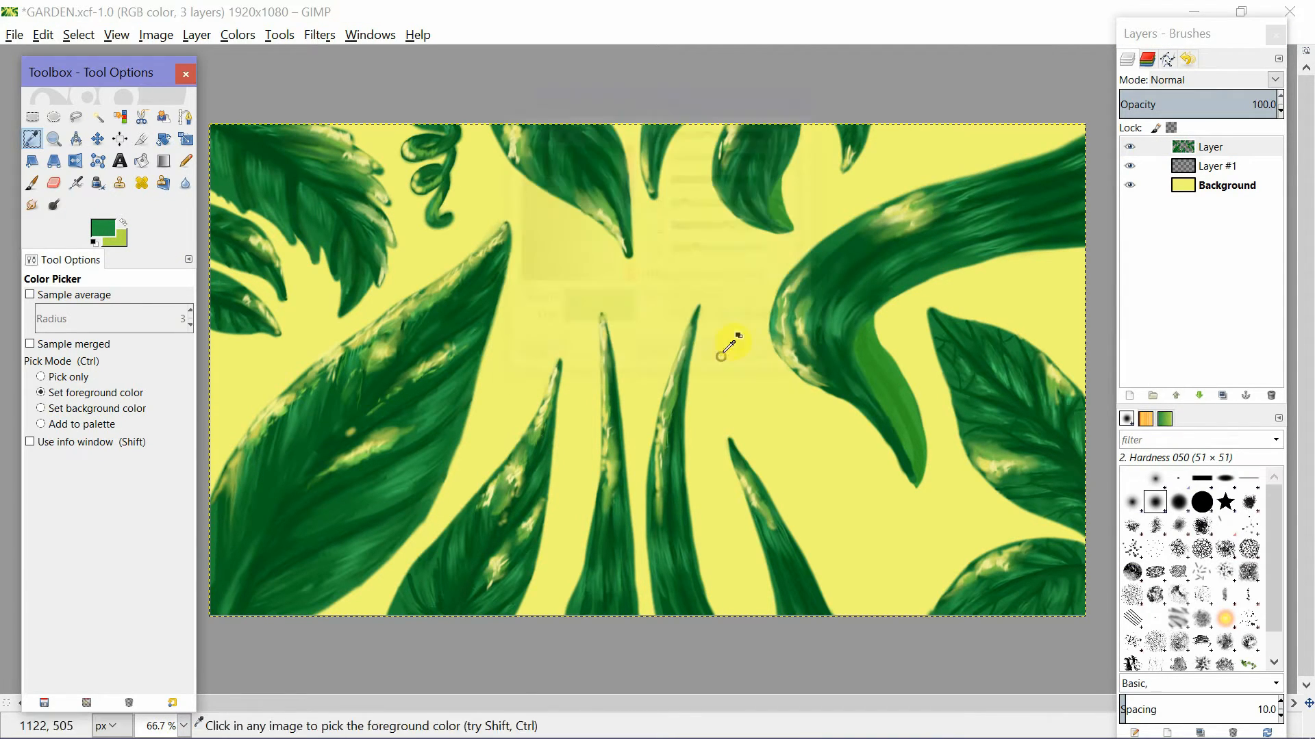
Outline a large background leaf on Layer #1 behind the left-hand leaves using the Paintbrush at size 93.93.
{"action": "left_click", "coordinate": [31, 183]}
{"action": "left_click_drag", "start_coordinate": [29, 392], "coordinate": [37, 391]}
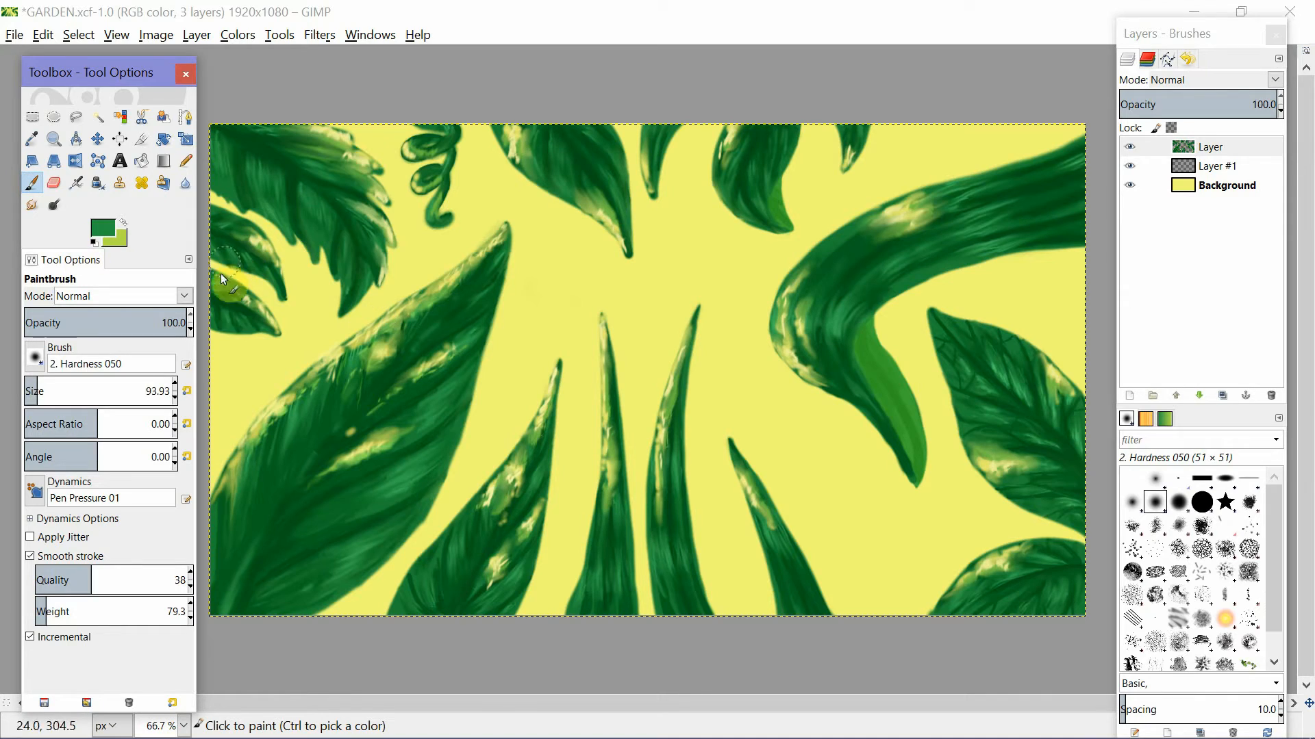
{"action": "left_click", "coordinate": [1222, 167]}
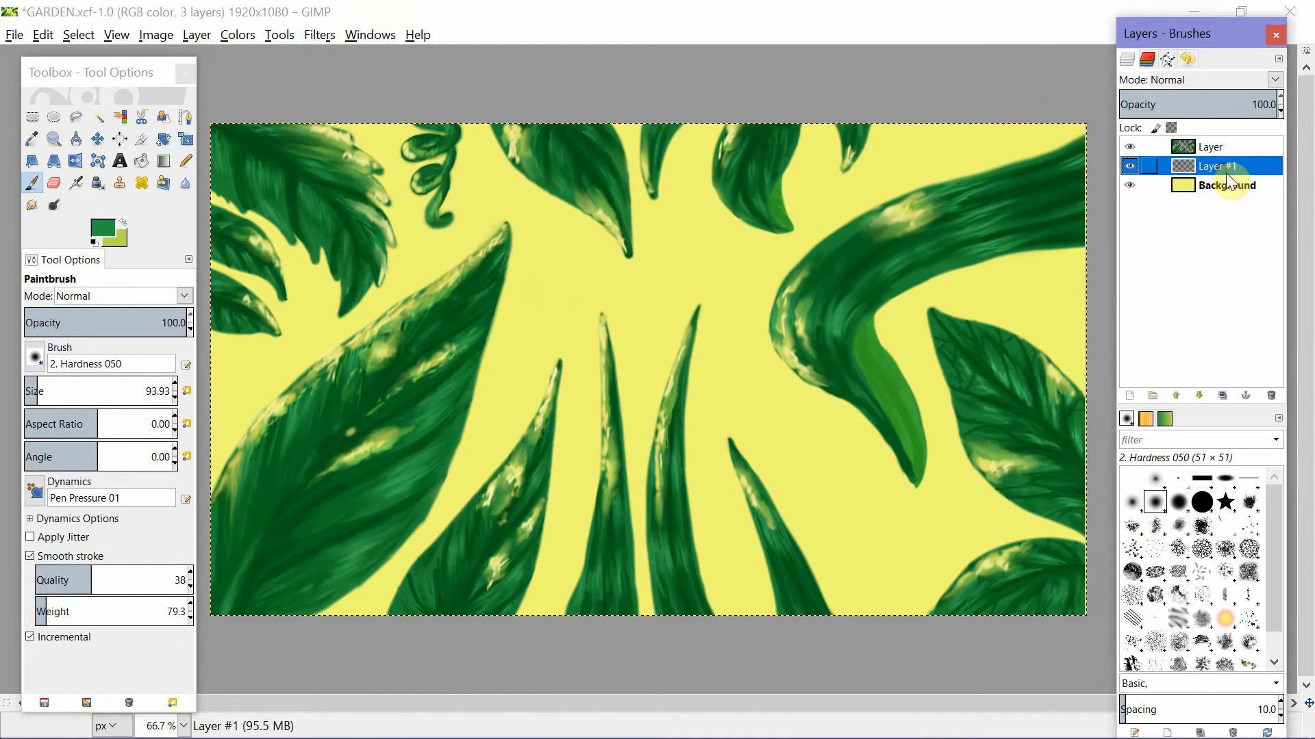
{"action": "mouse_move", "coordinate": [213, 294]}
{"action": "left_mouse_down"}
{"action": "mouse_move", "coordinate": [325, 246]}
{"action": "mouse_move", "coordinate": [435, 260]}
{"action": "mouse_move", "coordinate": [543, 320]}
{"action": "left_mouse_up"}
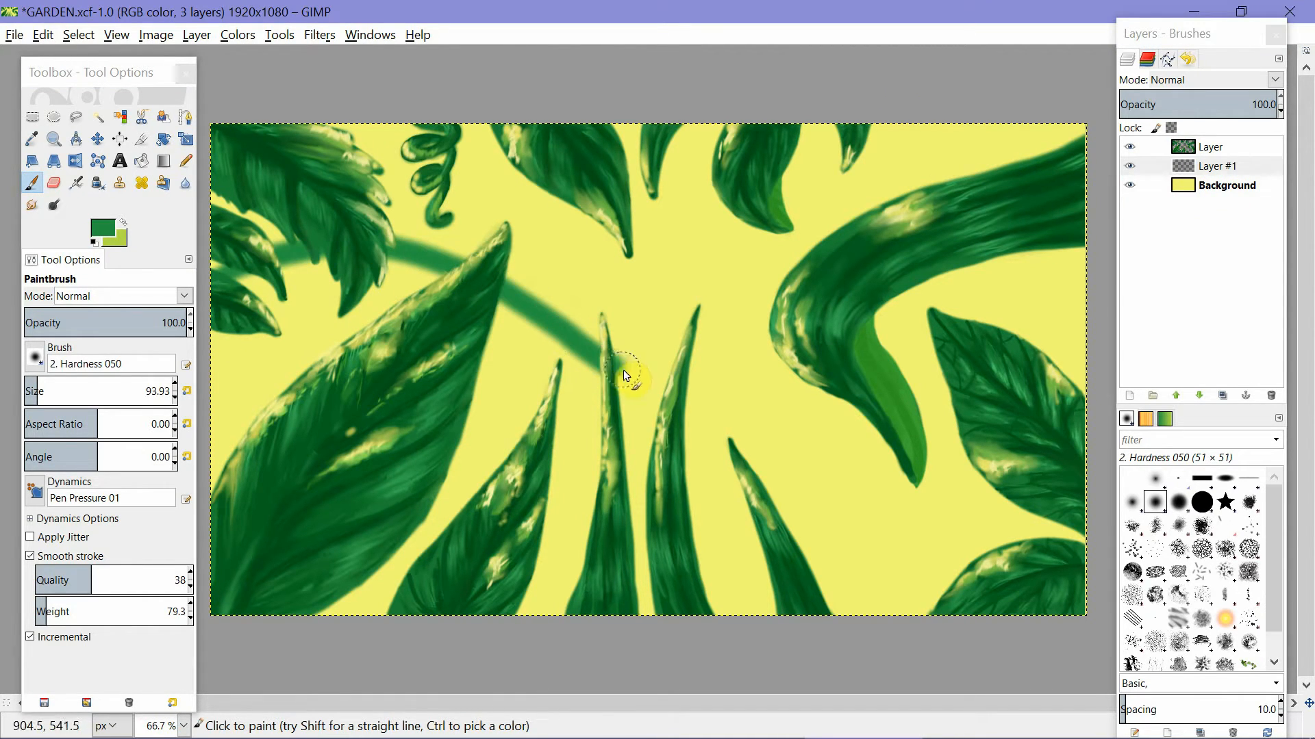
{"action": "mouse_move", "coordinate": [624, 374]}
{"action": "left_mouse_down"}
{"action": "mouse_move", "coordinate": [546, 351]}
{"action": "mouse_move", "coordinate": [212, 387]}
{"action": "left_mouse_up"}
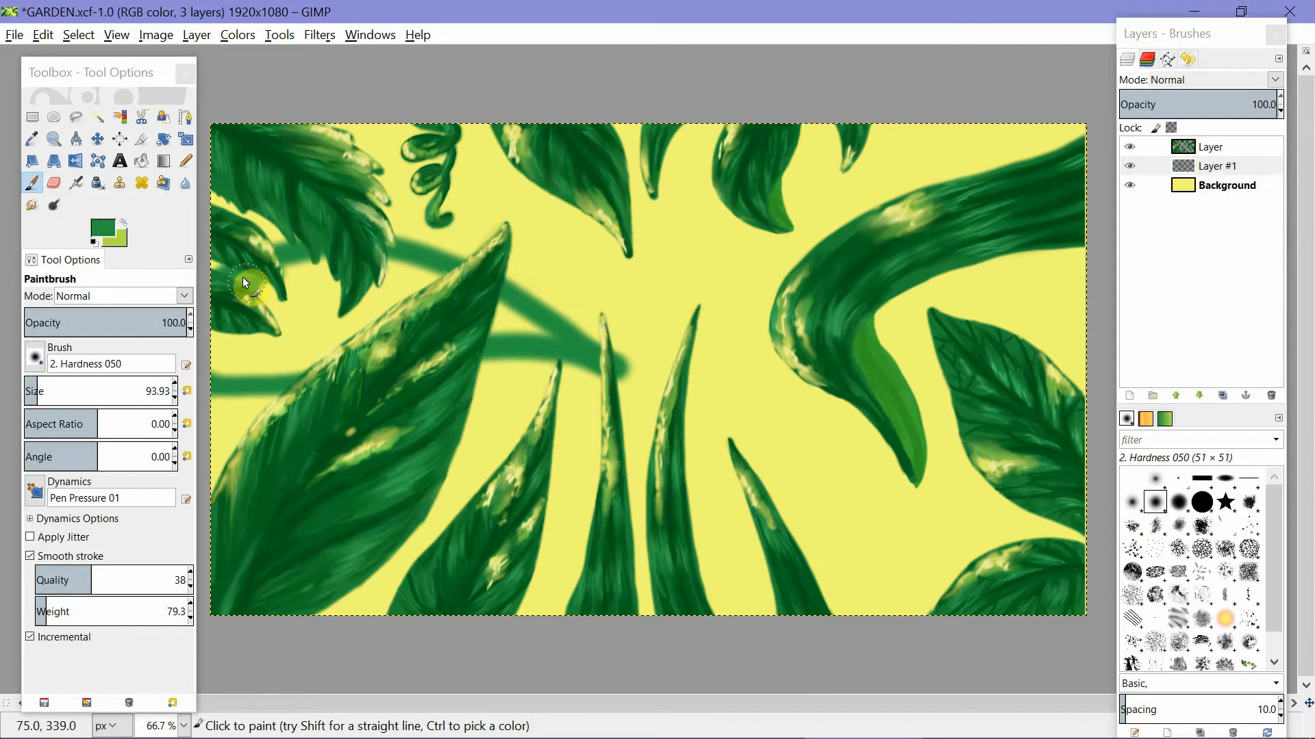
Paint the outlines of more background leaves behind the curved leaf, along the right edge and between the lower blades.
{"action": "mouse_move", "coordinate": [925, 124]}
{"action": "left_mouse_down"}
{"action": "mouse_move", "coordinate": [864, 316]}
{"action": "mouse_move", "coordinate": [916, 511]}
{"action": "left_mouse_up"}
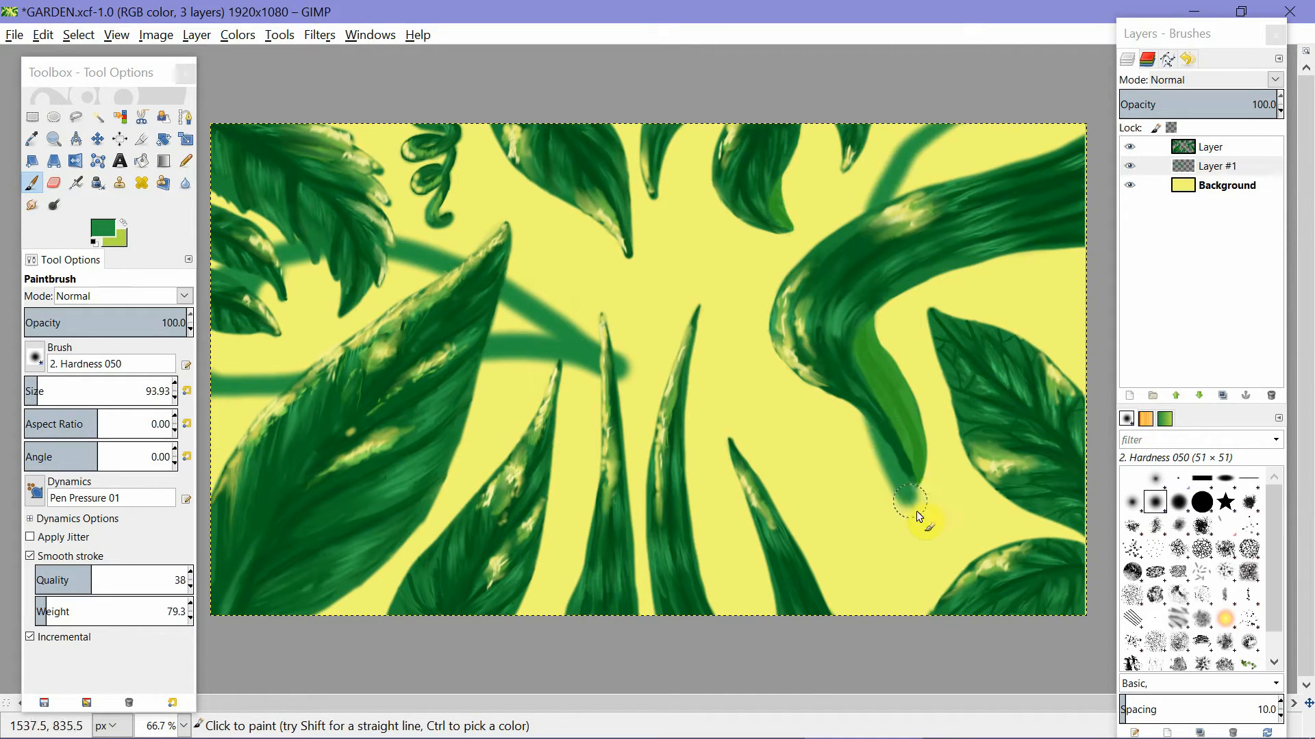
{"action": "left_click_drag", "start_coordinate": [907, 414], "coordinate": [1055, 125]}
{"action": "mouse_move", "coordinate": [1098, 184]}
{"action": "left_mouse_down"}
{"action": "mouse_move", "coordinate": [1000, 300]}
{"action": "mouse_move", "coordinate": [952, 471]}
{"action": "left_mouse_up"}
{"action": "left_click_drag", "start_coordinate": [973, 417], "coordinate": [1094, 272]}
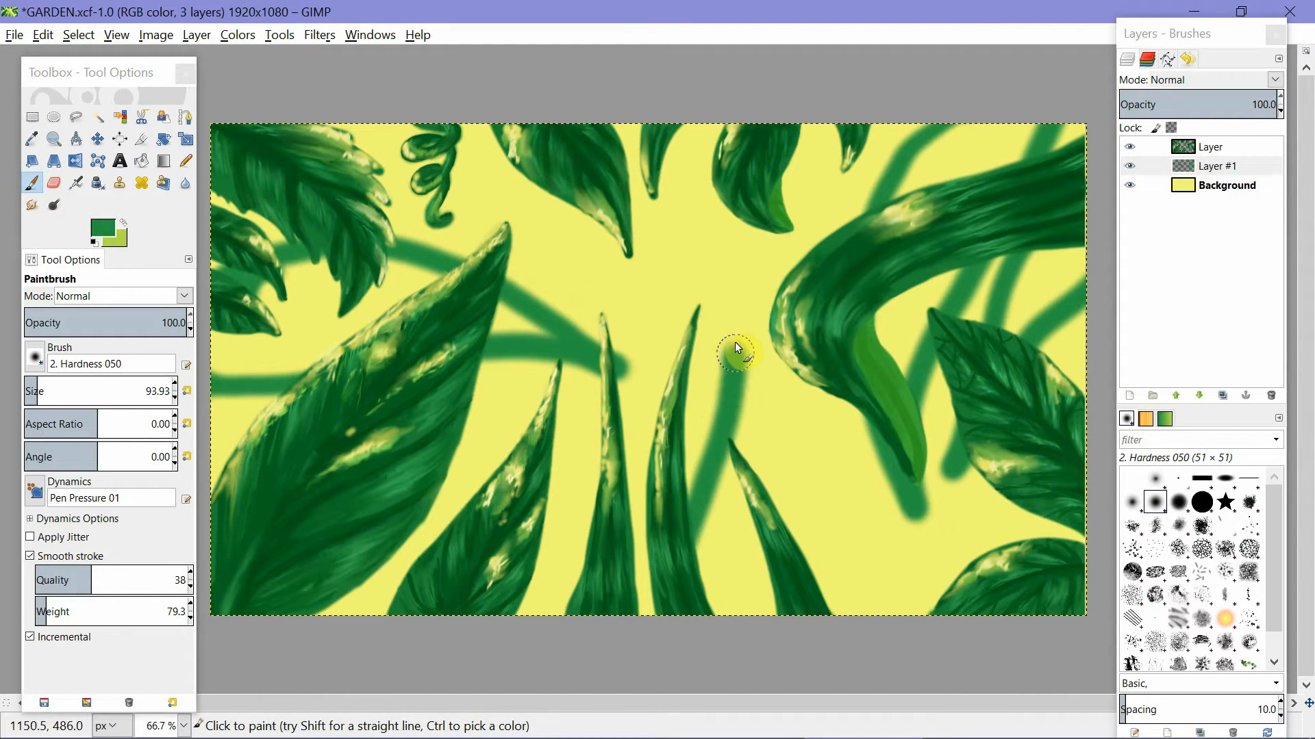
{"action": "left_click_drag", "start_coordinate": [734, 342], "coordinate": [717, 654]}
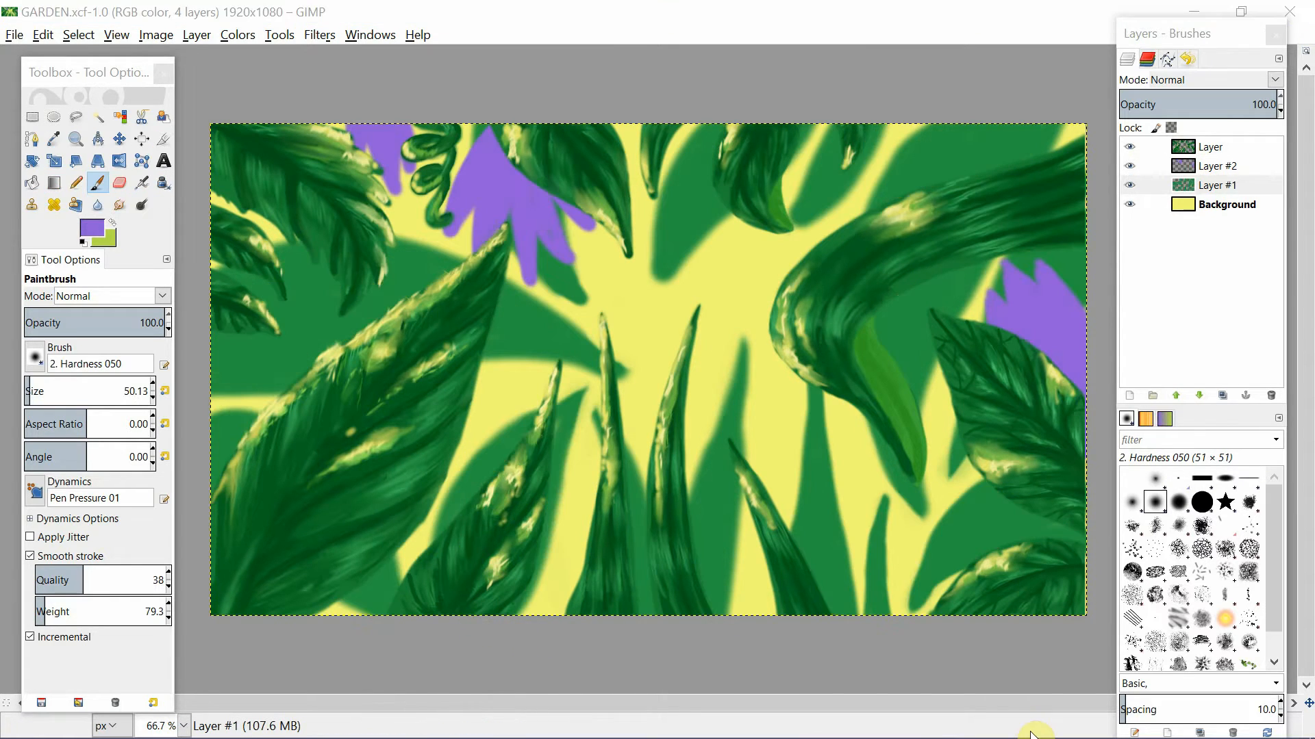
Hide the detailed leaf layer, sample the background leaf green and paint over the yellow gaps inside the leaves on Layer #1.
{"action": "left_click", "coordinate": [1130, 146]}
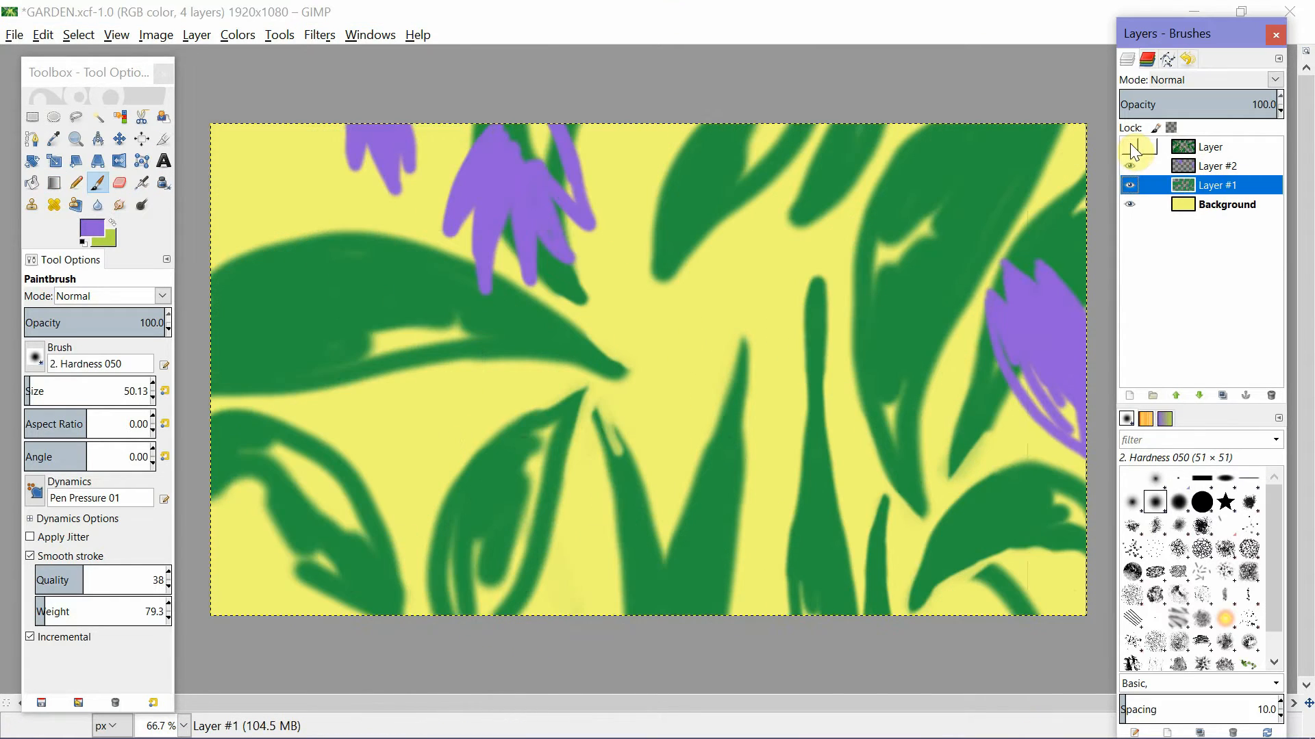
{"action": "left_click", "coordinate": [54, 139]}
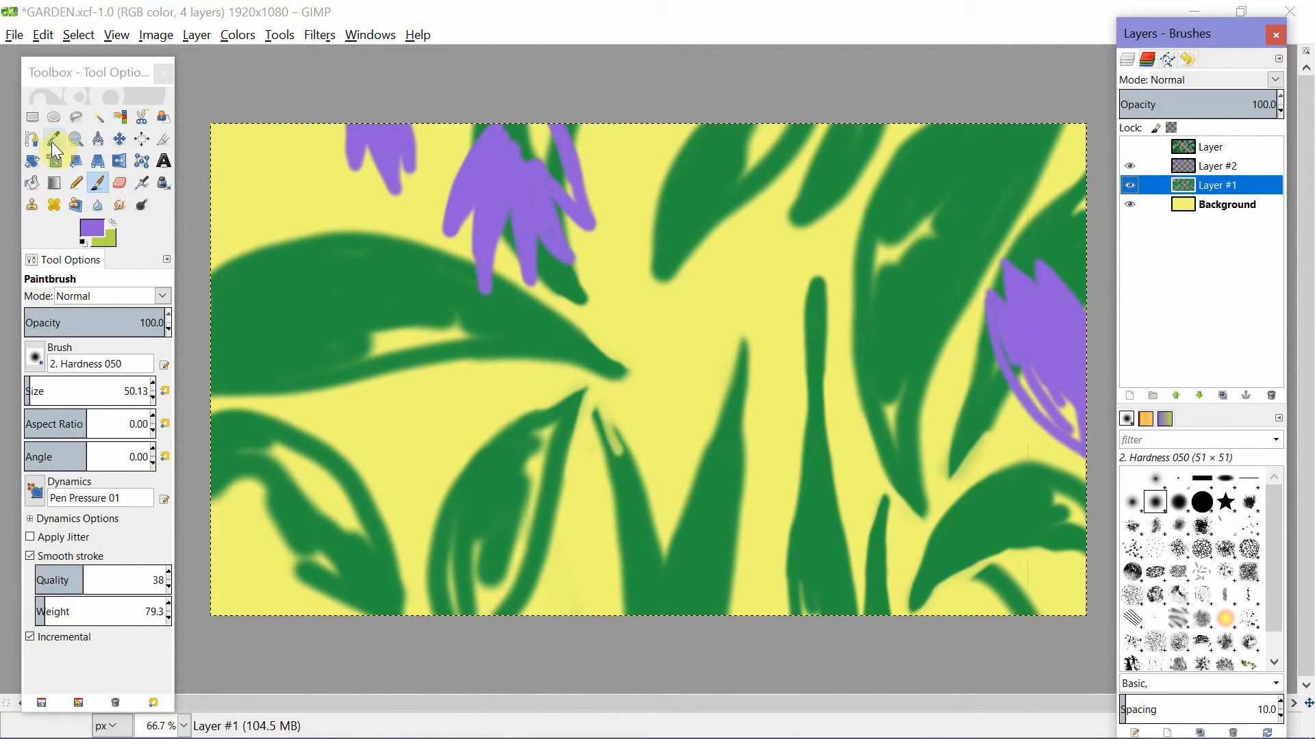
{"action": "left_click", "coordinate": [98, 183]}
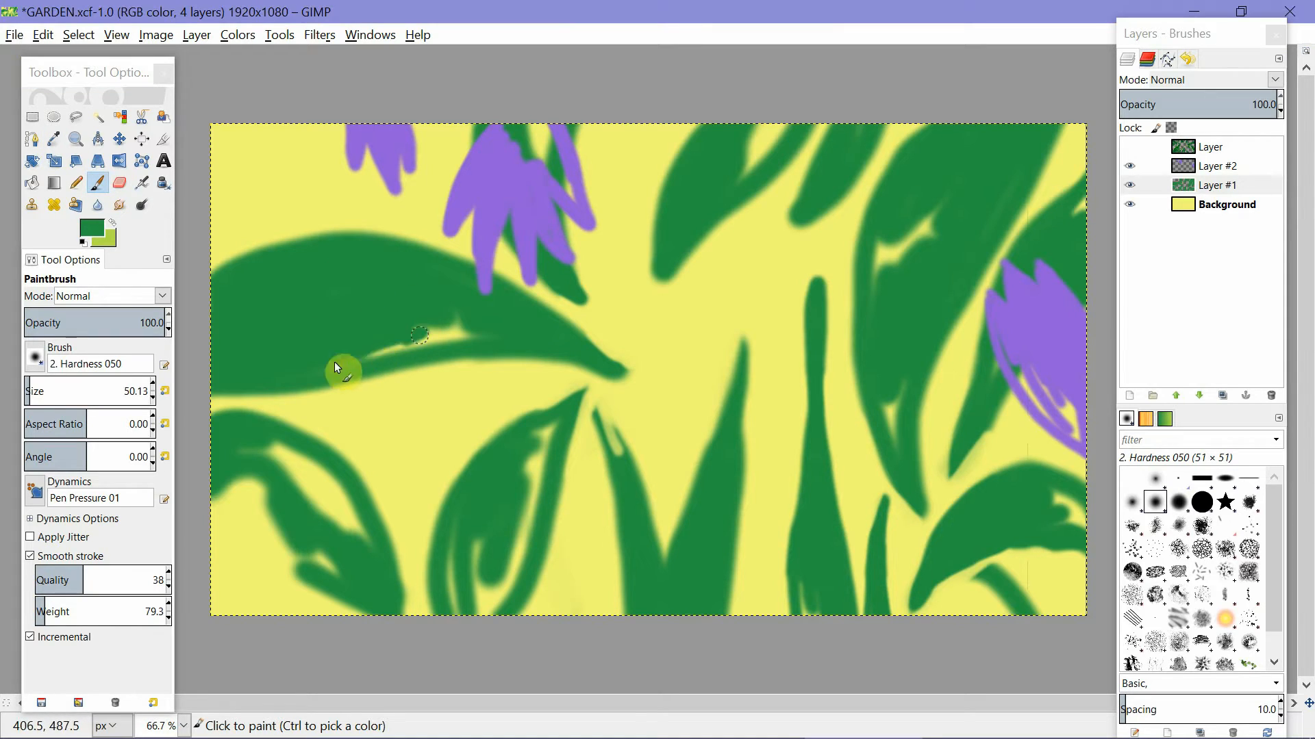
{"action": "mouse_move", "coordinate": [552, 423]}
{"action": "left_mouse_down"}
{"action": "mouse_move", "coordinate": [500, 546]}
{"action": "mouse_move", "coordinate": [504, 586]}
{"action": "mouse_move", "coordinate": [451, 625]}
{"action": "left_mouse_up"}
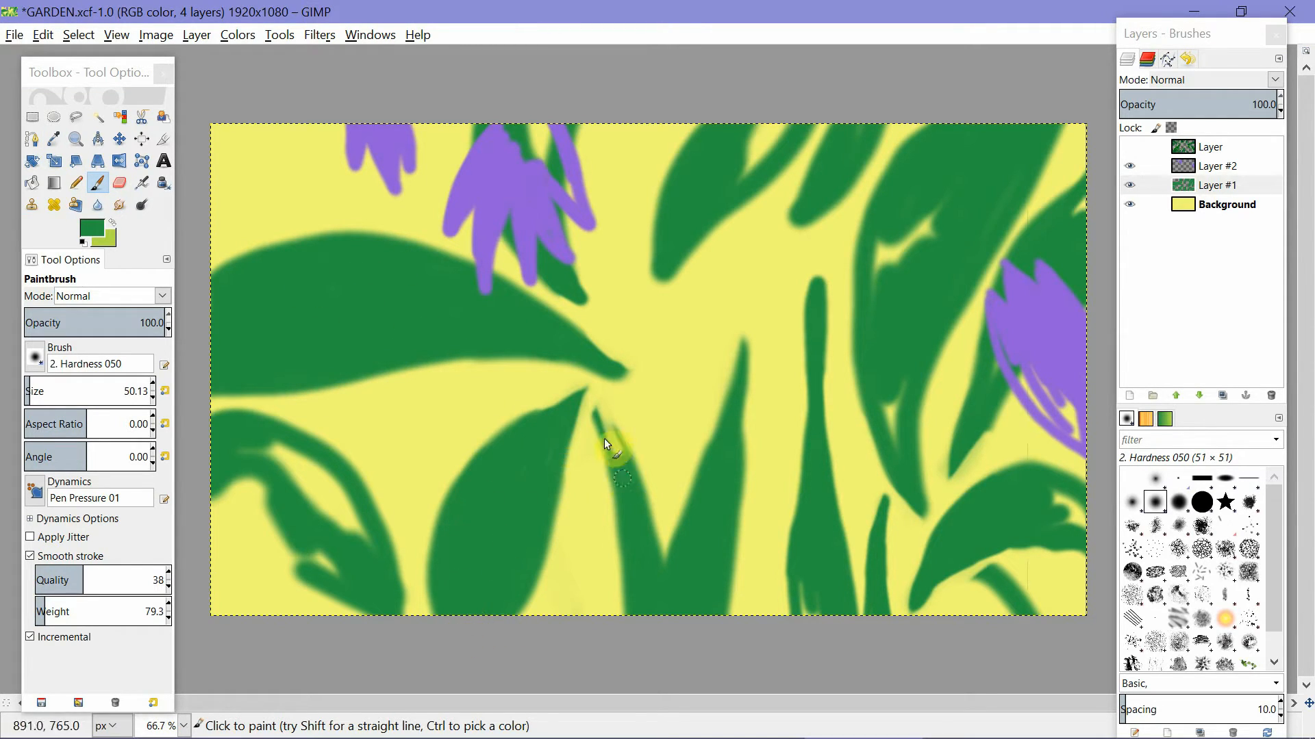
{"action": "mouse_move", "coordinate": [911, 393]}
{"action": "left_mouse_down"}
{"action": "mouse_move", "coordinate": [945, 215]}
{"action": "mouse_move", "coordinate": [903, 243]}
{"action": "mouse_move", "coordinate": [877, 290]}
{"action": "mouse_move", "coordinate": [891, 366]}
{"action": "mouse_move", "coordinate": [935, 309]}
{"action": "mouse_move", "coordinate": [1014, 131]}
{"action": "mouse_move", "coordinate": [789, 125]}
{"action": "mouse_move", "coordinate": [736, 151]}
{"action": "mouse_move", "coordinate": [849, 140]}
{"action": "mouse_move", "coordinate": [997, 381]}
{"action": "left_mouse_up"}
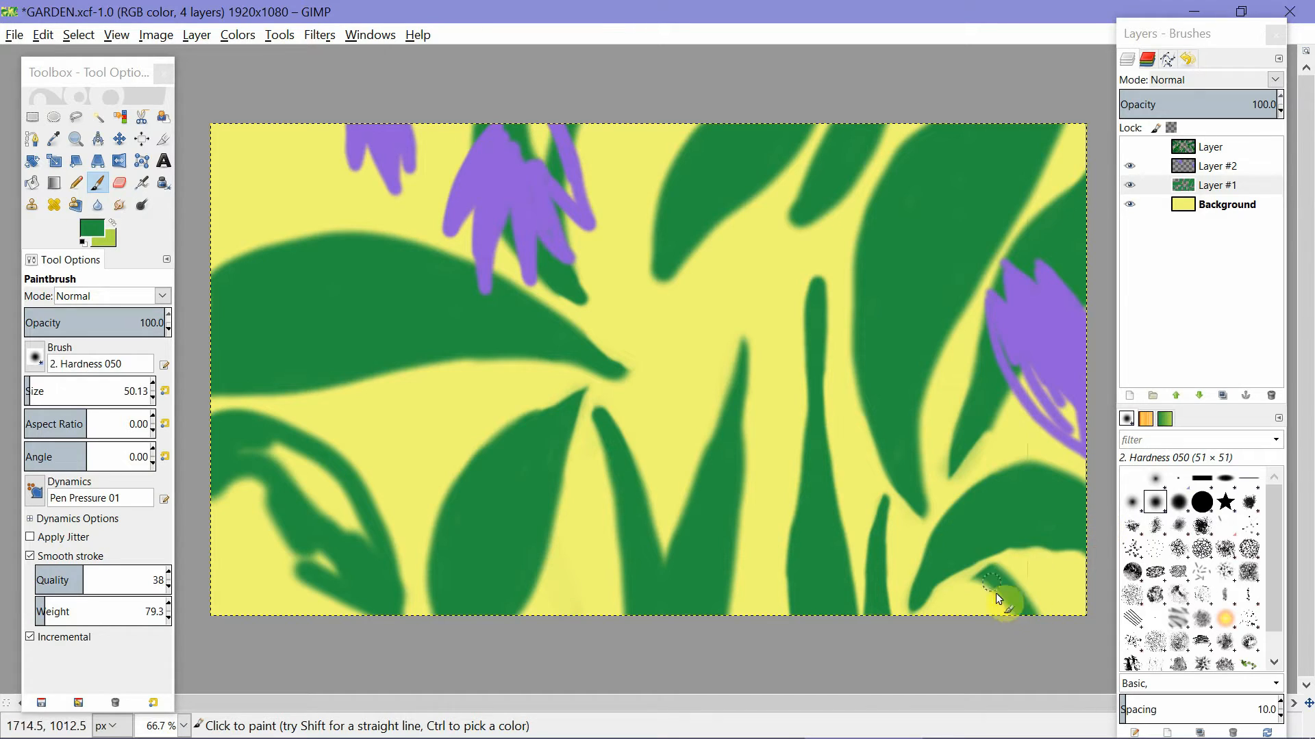
Toggle the visibility of the layer named Layer to compare the background leaves with and without it.
{"action": "left_click", "coordinate": [1132, 145]}
{"action": "left_click", "coordinate": [1132, 146]}
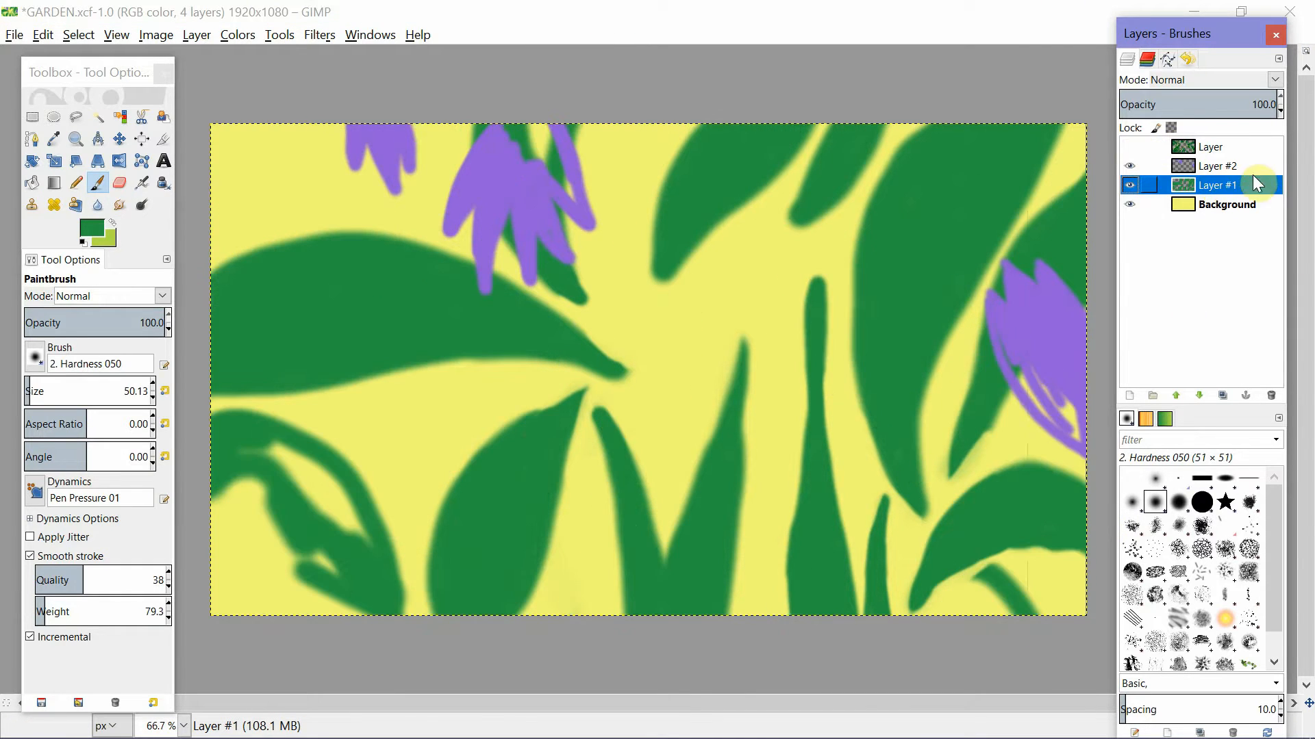
{"action": "left_click", "coordinate": [1130, 147]}
{"action": "left_click", "coordinate": [1129, 148]}
Fill the yellow gaps in the lower-left background leaf with green, with the brush size set to 104.72.
{"action": "left_click", "coordinate": [270, 458]}
{"action": "mouse_move", "coordinate": [271, 458]}
{"action": "left_mouse_down"}
{"action": "mouse_move", "coordinate": [361, 516]}
{"action": "mouse_move", "coordinate": [363, 545]}
{"action": "mouse_move", "coordinate": [310, 551]}
{"action": "mouse_move", "coordinate": [254, 512]}
{"action": "mouse_move", "coordinate": [302, 479]}
{"action": "left_mouse_up"}
{"action": "left_click", "coordinate": [36, 390]}
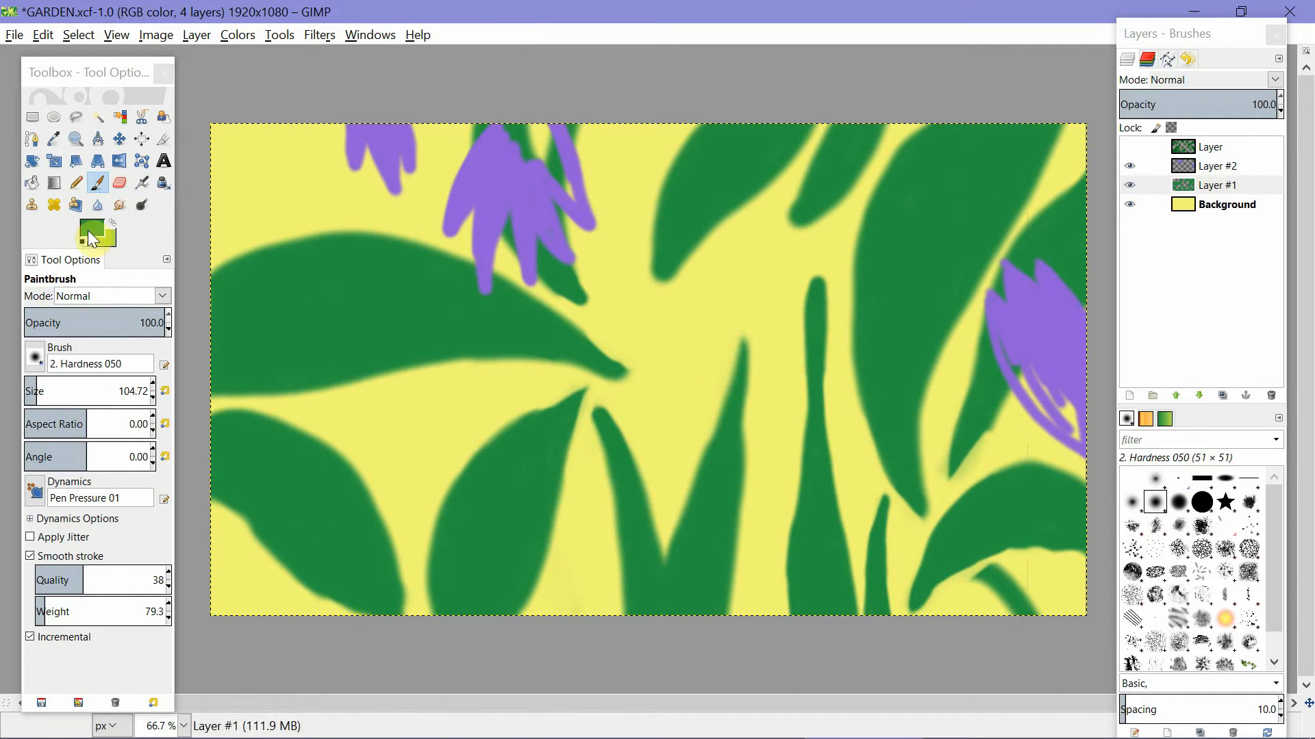
Set the foreground colour to the darker green 13802f and the brush size to 39.21.
{"action": "left_click", "coordinate": [92, 228]}
{"action": "left_click_drag", "start_coordinate": [574, 178], "coordinate": [569, 164]}
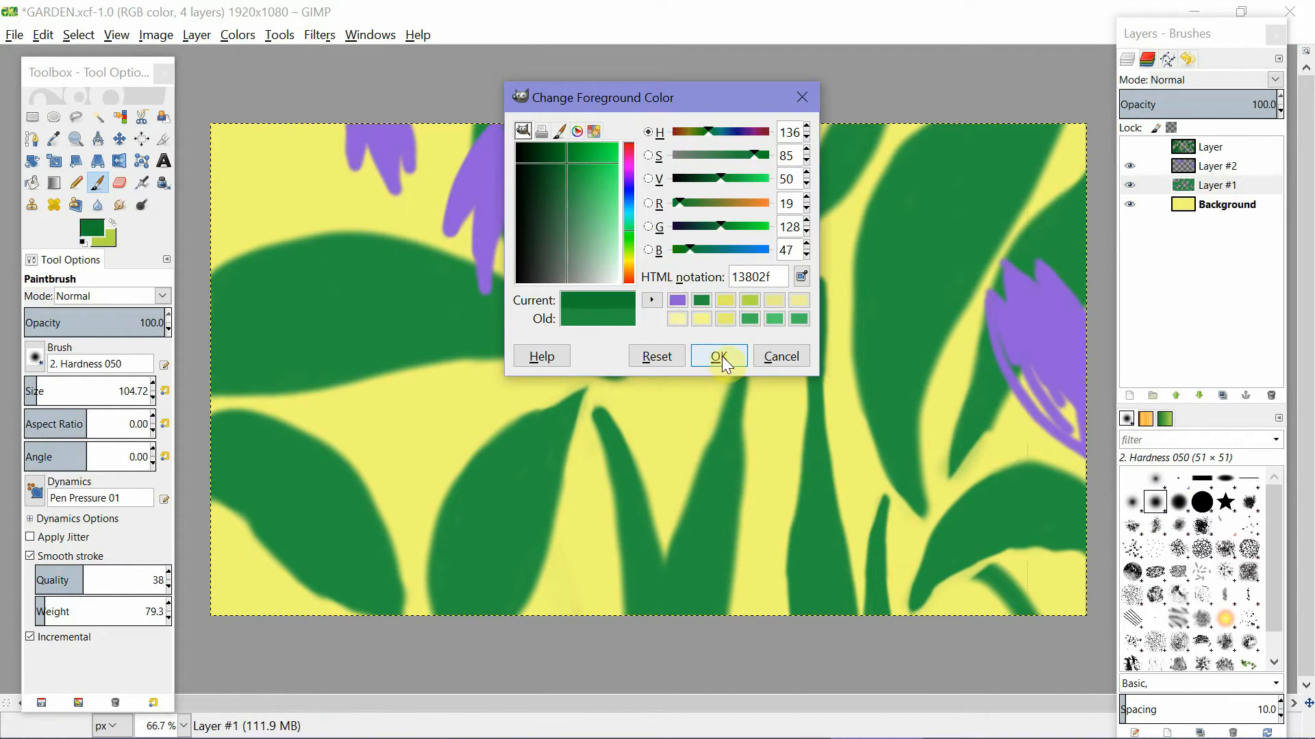
{"action": "left_click", "coordinate": [719, 356]}
{"action": "left_click", "coordinate": [36, 390]}
Undo the first midrib stroke on the large left background leaf and repaint it as a higher arc reaching the tip.
{"action": "left_click_drag", "start_coordinate": [214, 336], "coordinate": [340, 316]}
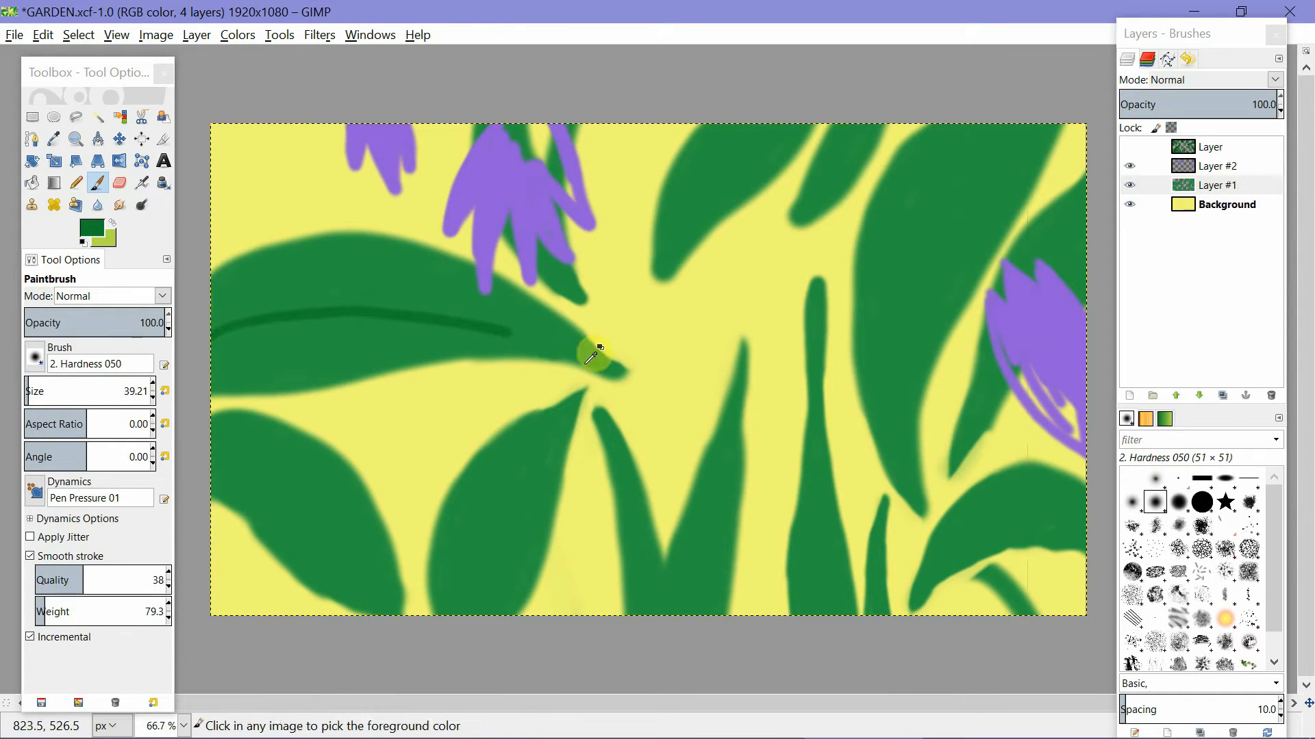
{"action": "key", "text": "ctrl+z"}
{"action": "mouse_move", "coordinate": [245, 312]}
{"action": "left_mouse_down"}
{"action": "mouse_move", "coordinate": [317, 289]}
{"action": "mouse_move", "coordinate": [419, 299]}
{"action": "left_mouse_up"}
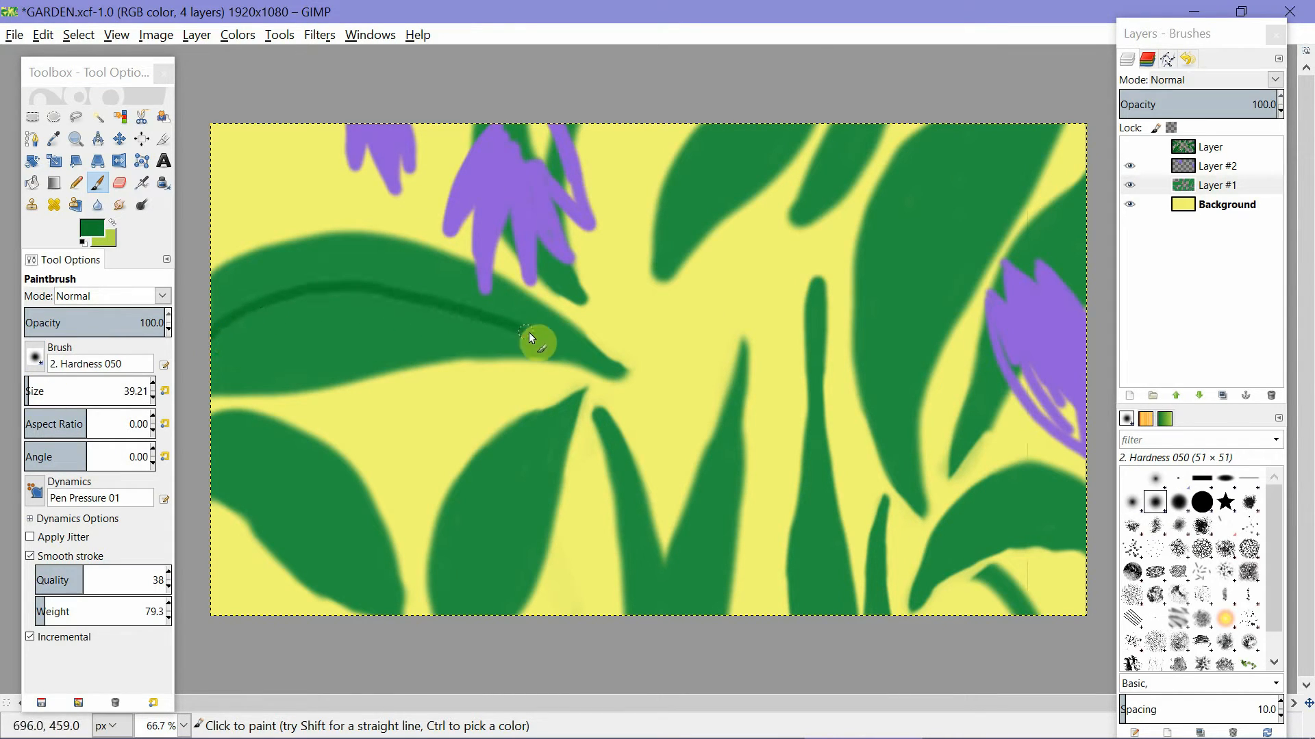
{"action": "left_click_drag", "start_coordinate": [555, 351], "coordinate": [618, 372]}
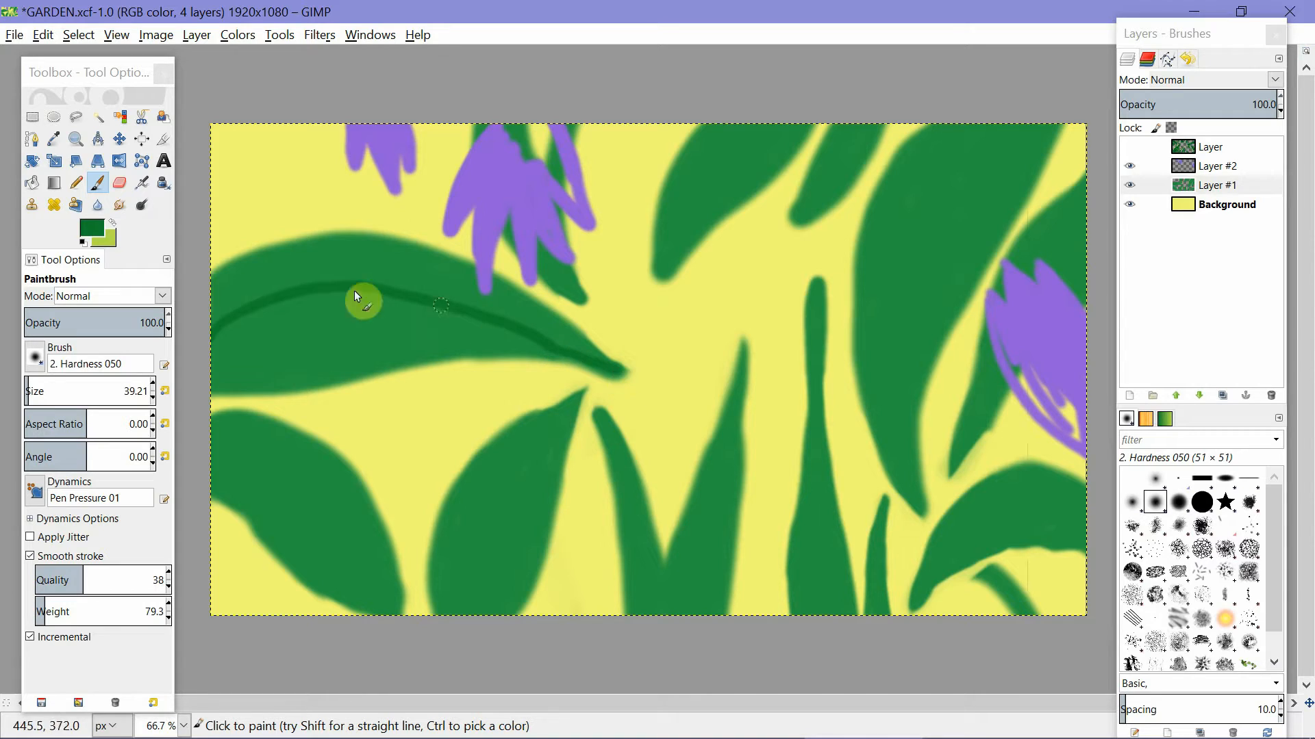
Paint dark green side veins branching from the midrib to both edges of the large left background leaf.
{"action": "mouse_move", "coordinate": [256, 308]}
{"action": "left_mouse_down"}
{"action": "mouse_move", "coordinate": [317, 291]}
{"action": "mouse_move", "coordinate": [264, 315]}
{"action": "mouse_move", "coordinate": [296, 286]}
{"action": "mouse_move", "coordinate": [240, 319]}
{"action": "mouse_move", "coordinate": [347, 246]}
{"action": "left_mouse_up"}
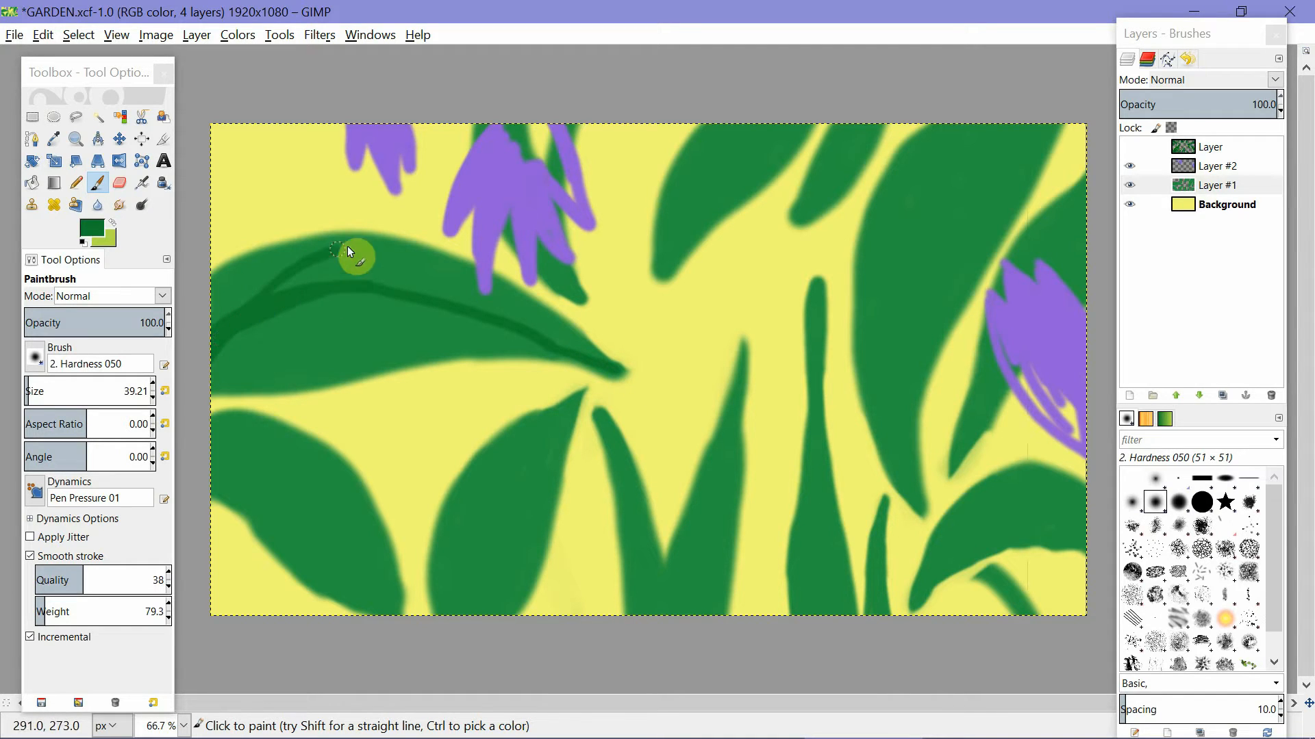
{"action": "left_click_drag", "start_coordinate": [267, 319], "coordinate": [329, 376]}
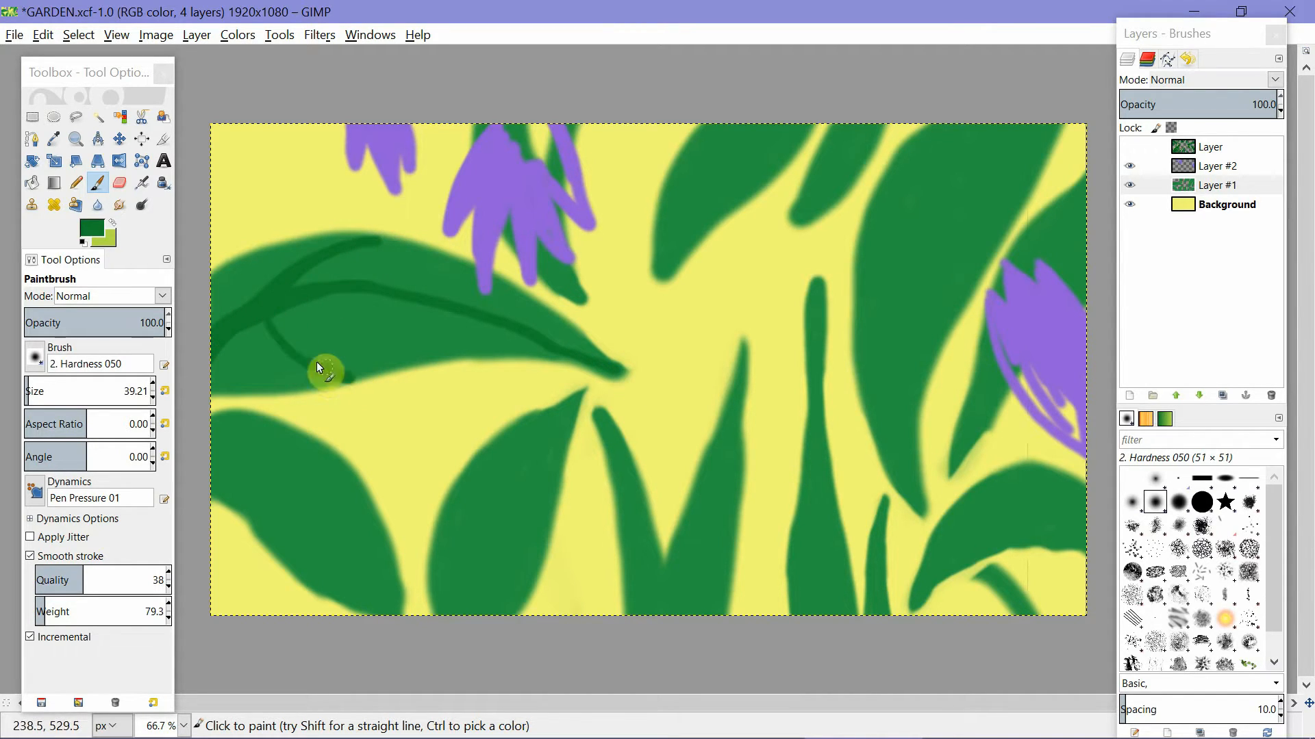
{"action": "left_click_drag", "start_coordinate": [342, 281], "coordinate": [451, 280]}
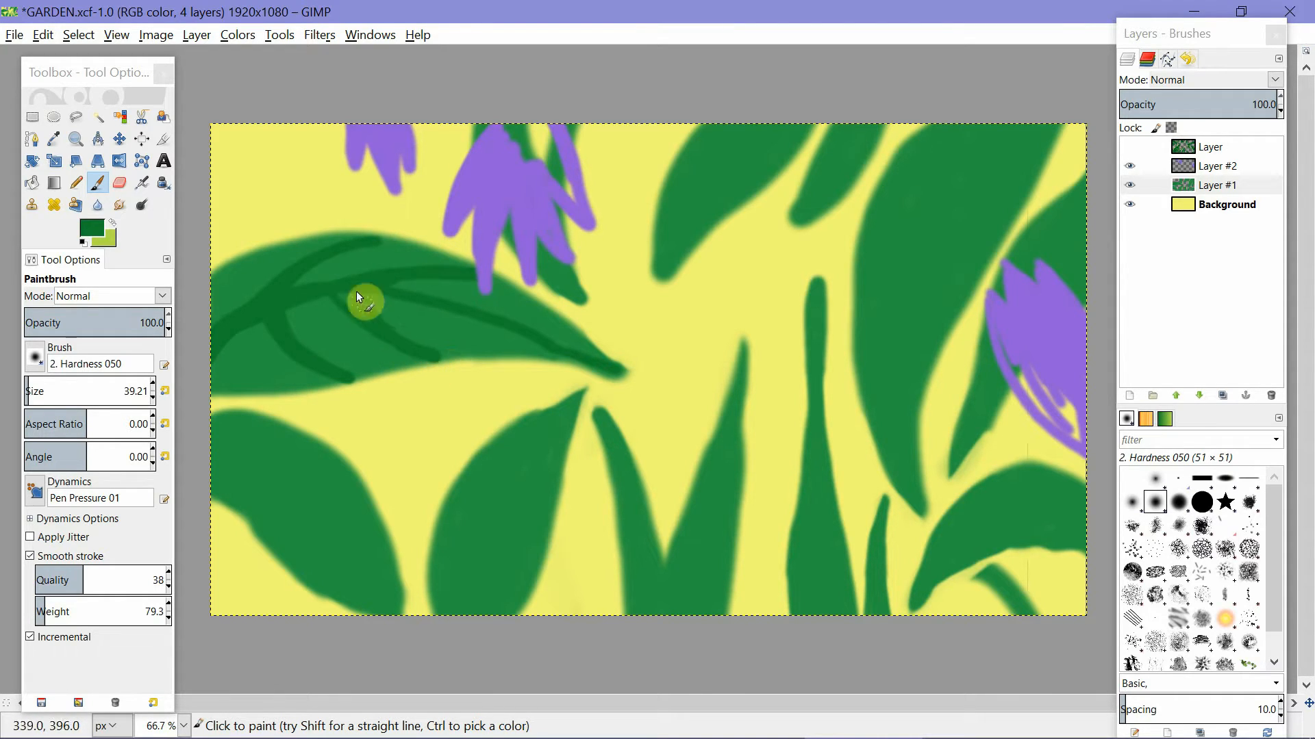
{"action": "left_click_drag", "start_coordinate": [385, 278], "coordinate": [560, 319]}
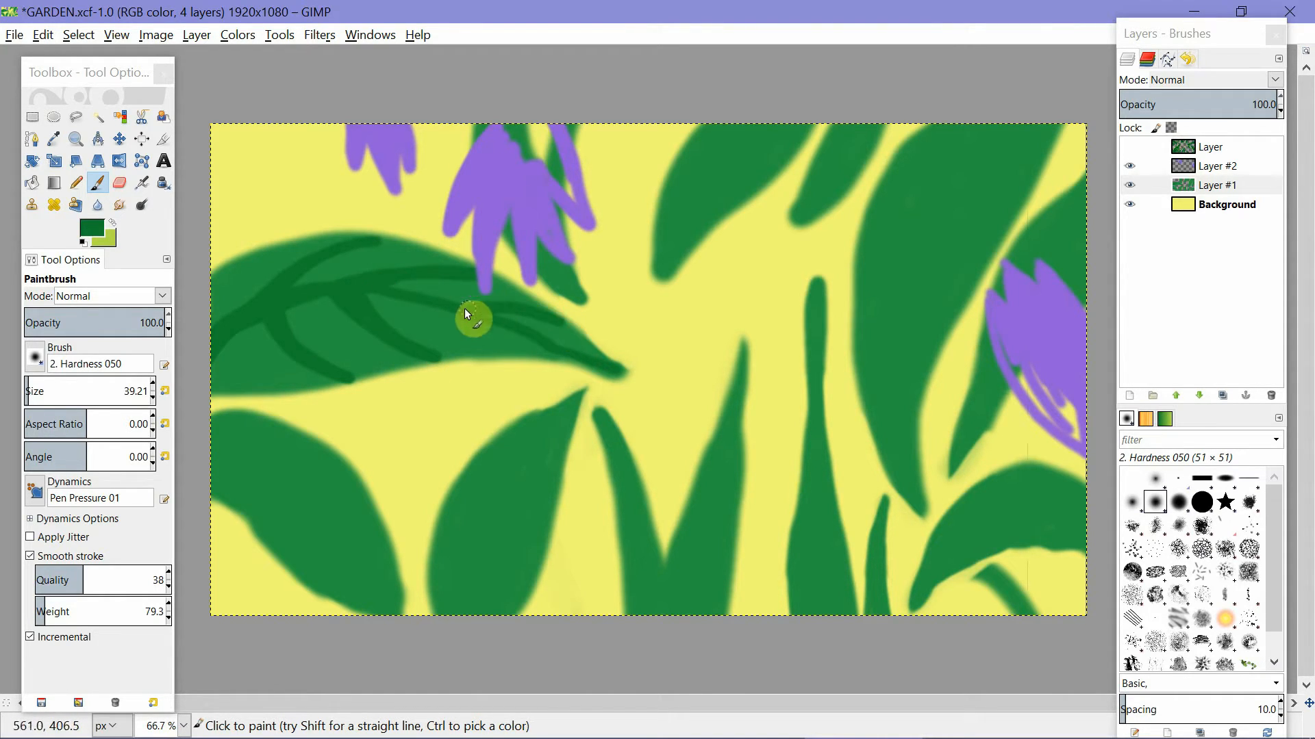
{"action": "left_click_drag", "start_coordinate": [465, 311], "coordinate": [461, 342]}
Undo the first midrib stroke on the lower-left background leaf and repaint the midrib down to the leaf's tip.
{"action": "mouse_move", "coordinate": [214, 443]}
{"action": "left_mouse_down"}
{"action": "mouse_move", "coordinate": [326, 528]}
{"action": "mouse_move", "coordinate": [401, 616]}
{"action": "left_mouse_up"}
{"action": "key", "text": "ctrl+z"}
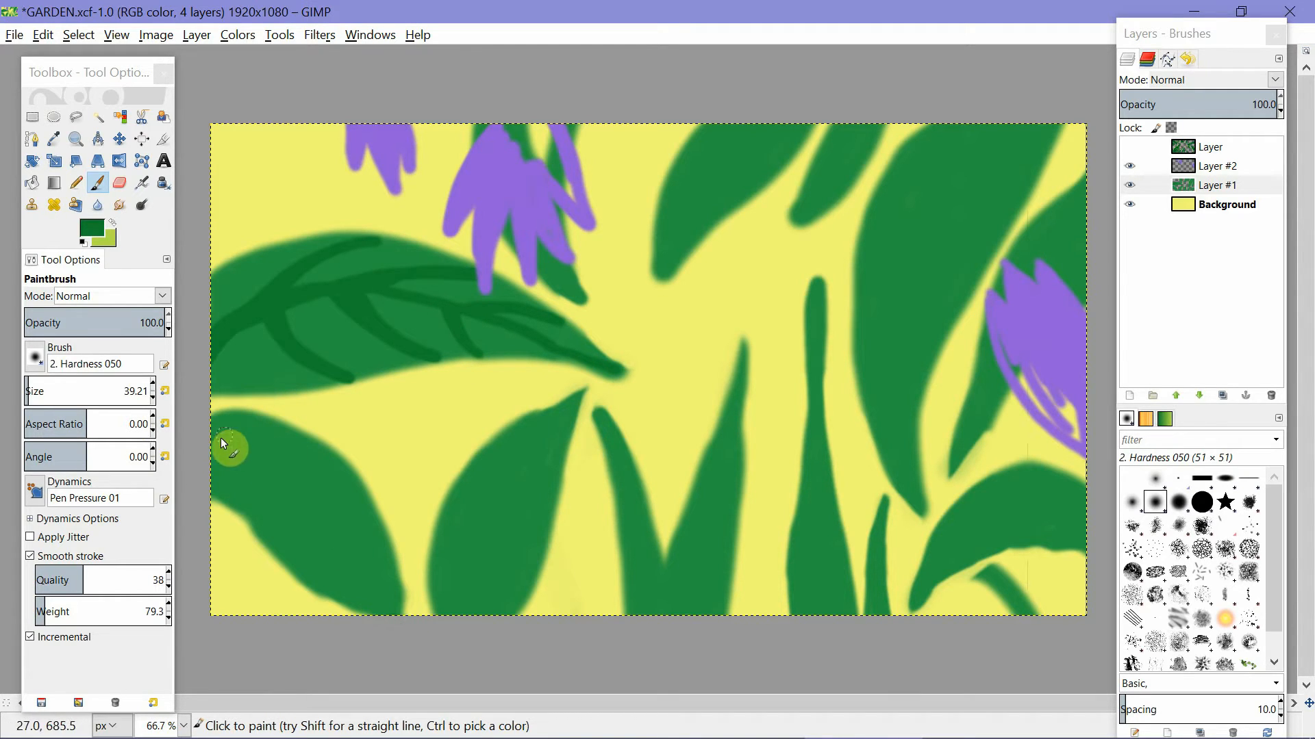
{"action": "mouse_move", "coordinate": [293, 484]}
{"action": "left_mouse_down"}
{"action": "mouse_move", "coordinate": [348, 542]}
{"action": "mouse_move", "coordinate": [397, 628]}
{"action": "left_mouse_up"}
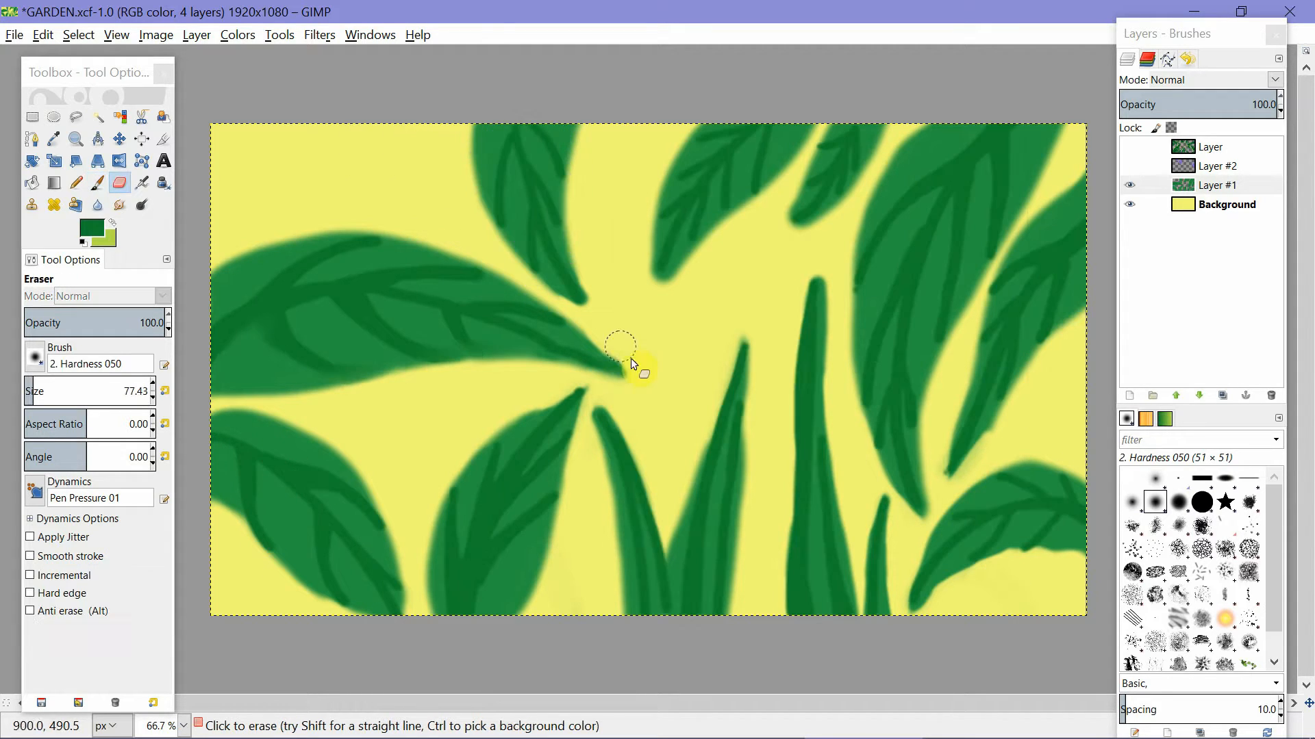
Smudge the upper edge of the large left background leaf with the brush size set to 55.59.
{"action": "left_click", "coordinate": [119, 205]}
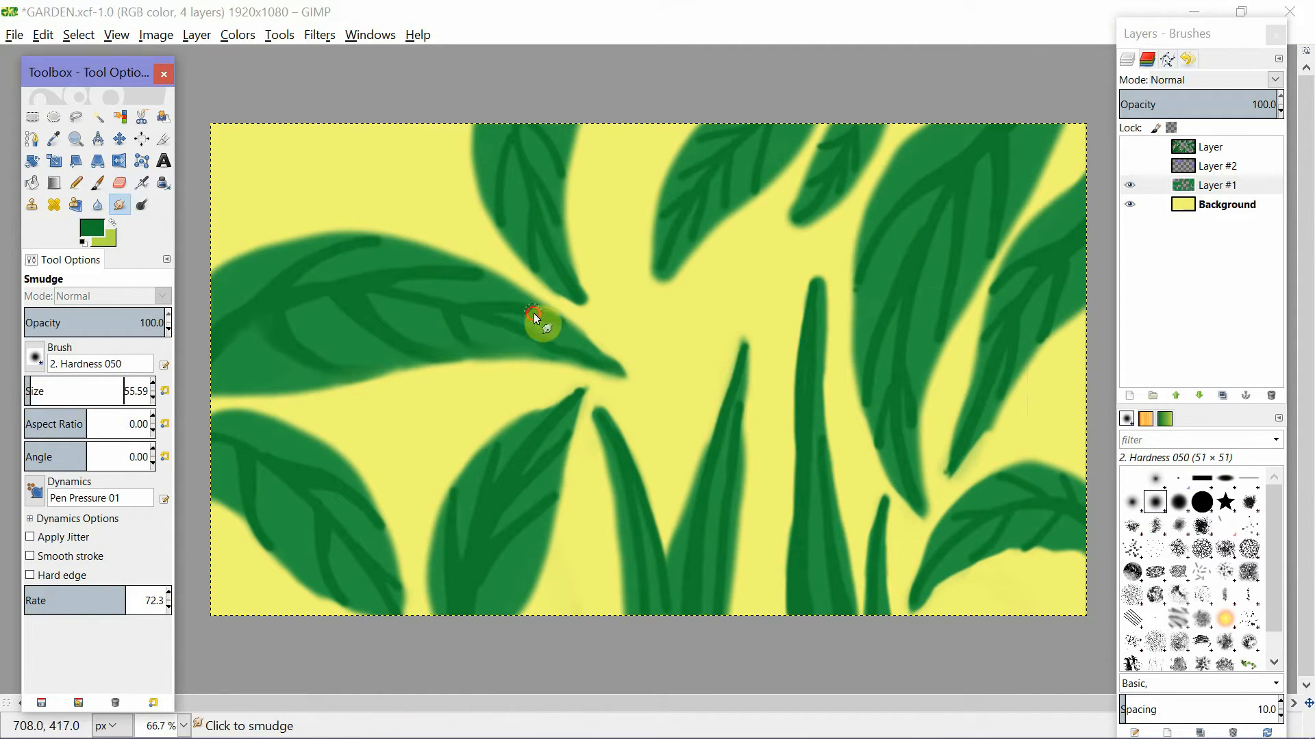
{"action": "left_click_drag", "start_coordinate": [540, 315], "coordinate": [542, 314]}
{"action": "left_click_drag", "start_coordinate": [442, 269], "coordinate": [516, 292]}
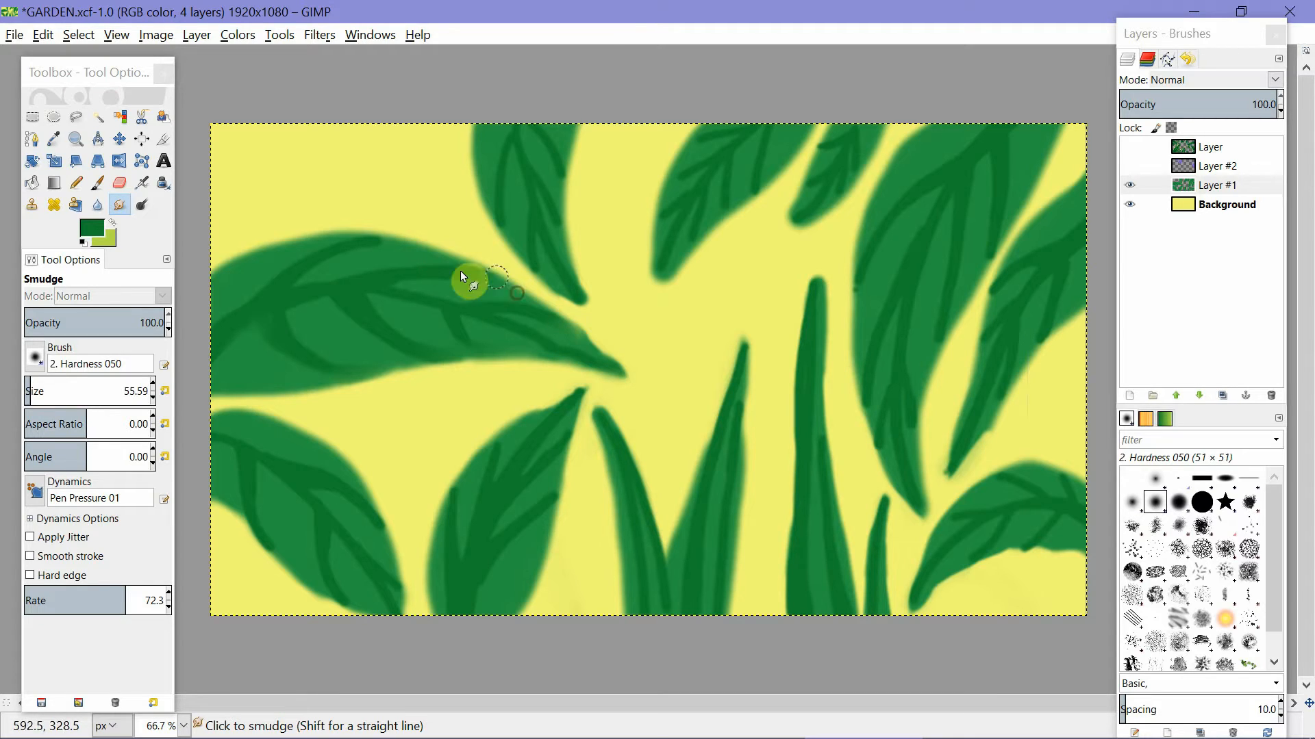
{"action": "mouse_move", "coordinate": [317, 261]}
{"action": "left_mouse_down"}
{"action": "mouse_move", "coordinate": [389, 244]}
{"action": "mouse_move", "coordinate": [376, 239]}
{"action": "left_mouse_up"}
Smudge the edges of the lower-left background leaf and the surface of the upright leaf beside it.
{"action": "mouse_move", "coordinate": [267, 541]}
{"action": "left_mouse_down"}
{"action": "mouse_move", "coordinate": [377, 616]}
{"action": "mouse_move", "coordinate": [400, 587]}
{"action": "left_mouse_up"}
{"action": "left_click_drag", "start_coordinate": [371, 513], "coordinate": [383, 526]}
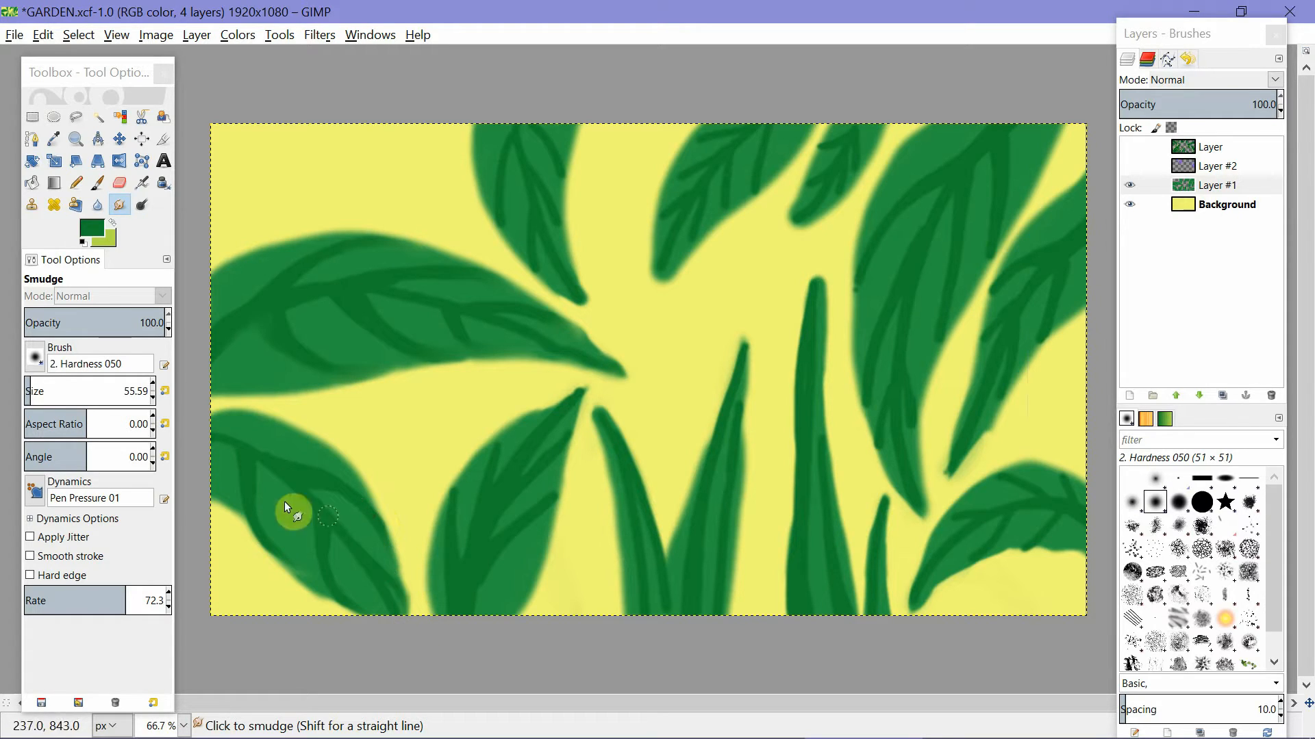
{"action": "left_click_drag", "start_coordinate": [264, 532], "coordinate": [297, 560]}
{"action": "mouse_move", "coordinate": [553, 441]}
{"action": "left_mouse_down"}
{"action": "mouse_move", "coordinate": [558, 483]}
{"action": "mouse_move", "coordinate": [458, 527]}
{"action": "left_mouse_up"}
Confirm the dark green foreground colour and add a new layer above Layer #1.
{"action": "left_click", "coordinate": [95, 235]}
{"action": "left_click", "coordinate": [725, 357]}
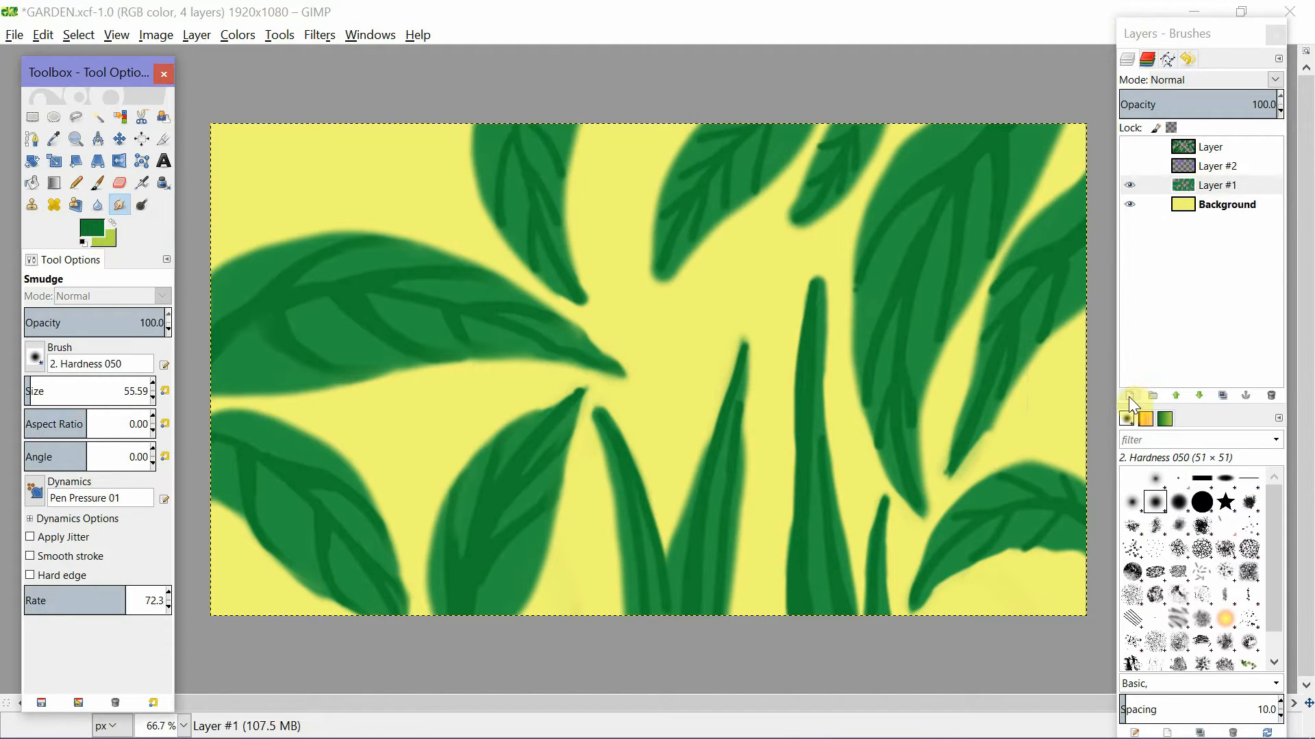
{"action": "left_click", "coordinate": [1129, 395]}
{"action": "left_click", "coordinate": [1147, 545]}
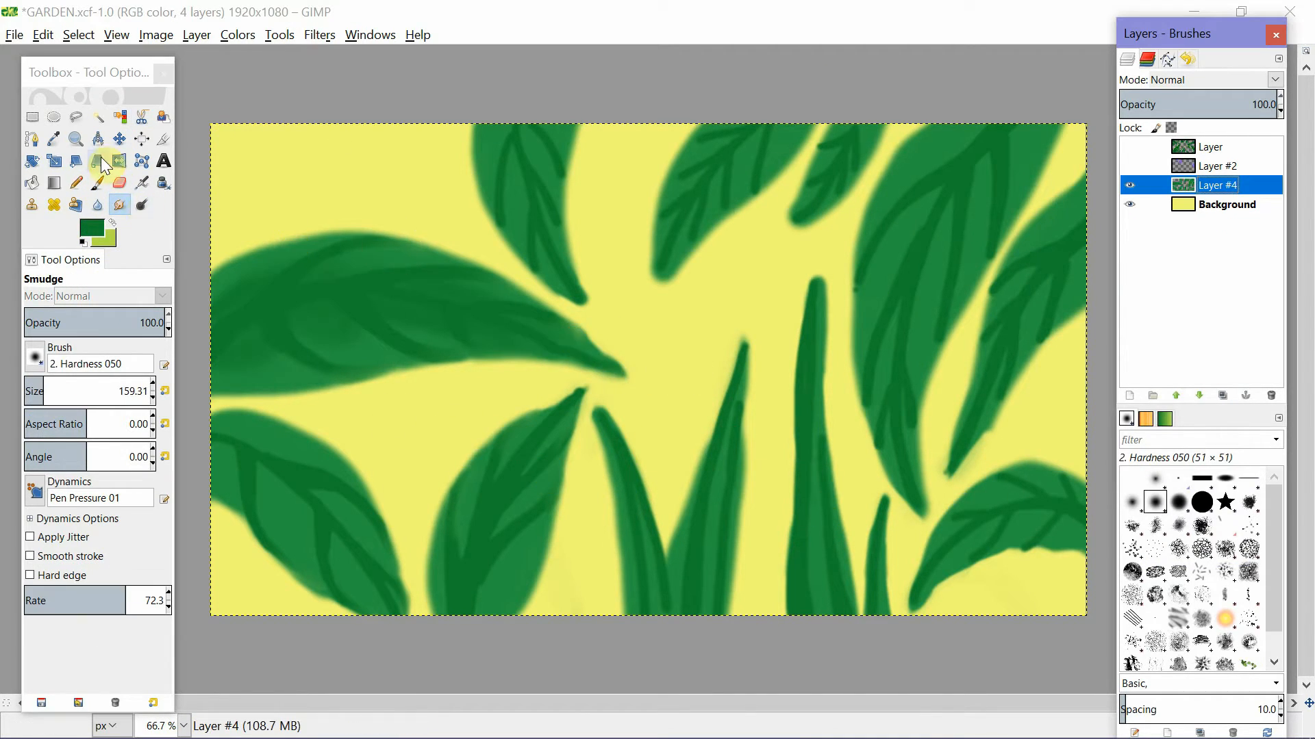
Shade the large left background leaf with dark green at 36.9 opacity and 5.36 aspect ratio, and smudge the strokes at size 44.67.
{"action": "left_click", "coordinate": [98, 183]}
{"action": "left_click_drag", "start_coordinate": [71, 437], "coordinate": [103, 430]}
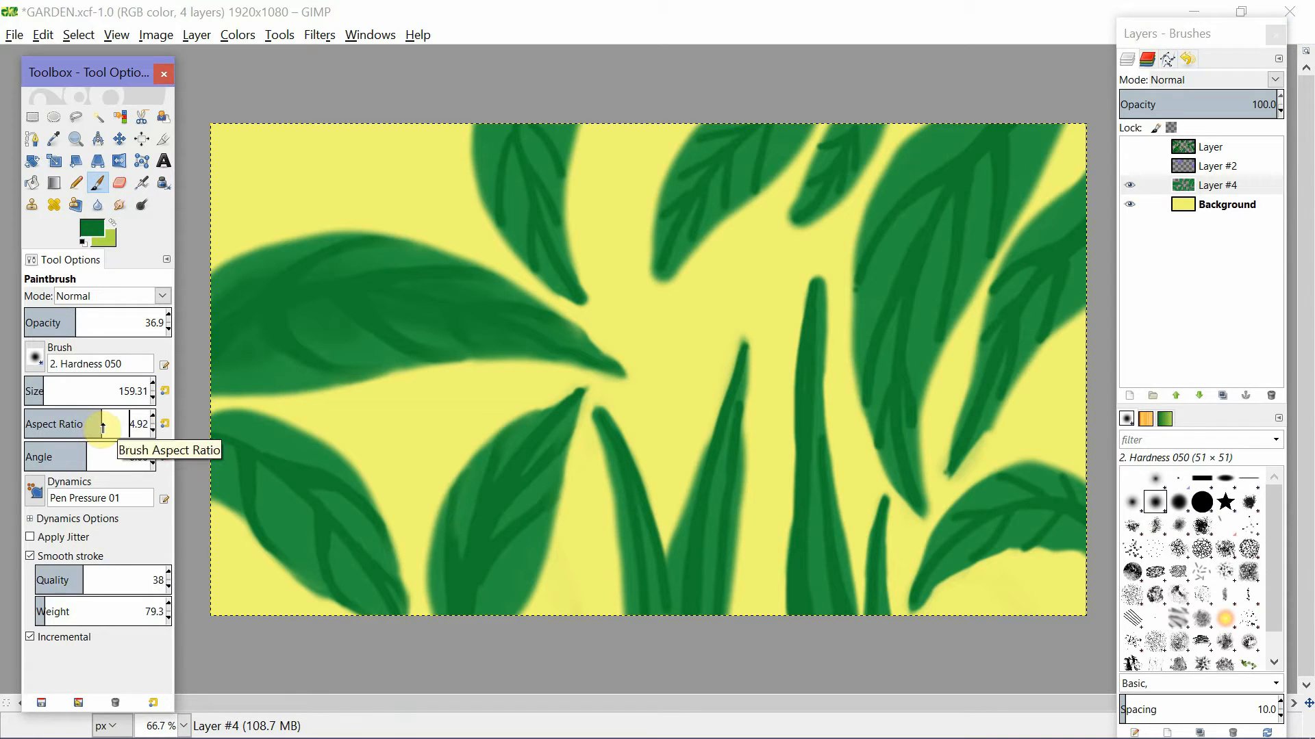
{"action": "left_click", "coordinate": [287, 337]}
{"action": "mouse_move", "coordinate": [309, 329]}
{"action": "left_mouse_down"}
{"action": "mouse_move", "coordinate": [412, 334]}
{"action": "mouse_move", "coordinate": [411, 312]}
{"action": "mouse_move", "coordinate": [430, 330]}
{"action": "mouse_move", "coordinate": [501, 337]}
{"action": "mouse_move", "coordinate": [465, 290]}
{"action": "left_mouse_up"}
{"action": "left_click_drag", "start_coordinate": [216, 307], "coordinate": [216, 306]}
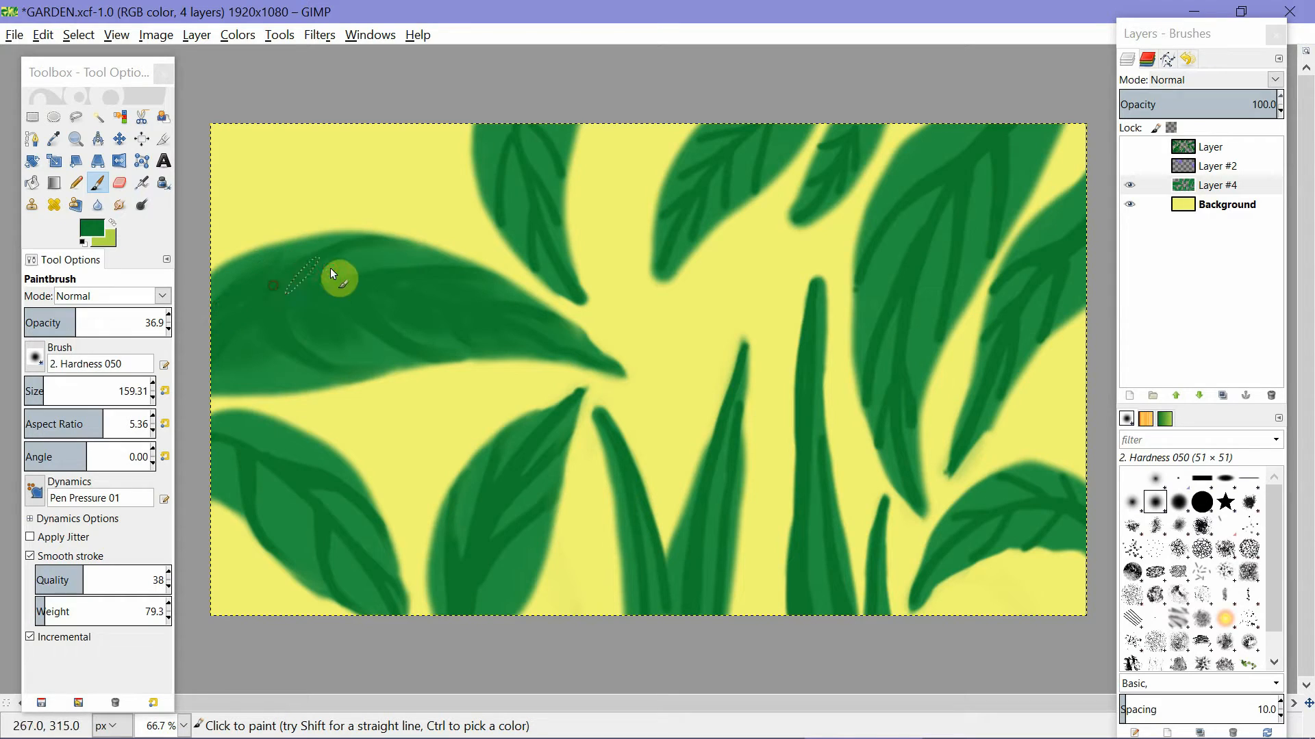
{"action": "left_click_drag", "start_coordinate": [338, 274], "coordinate": [392, 272]}
{"action": "key", "text": "s"}
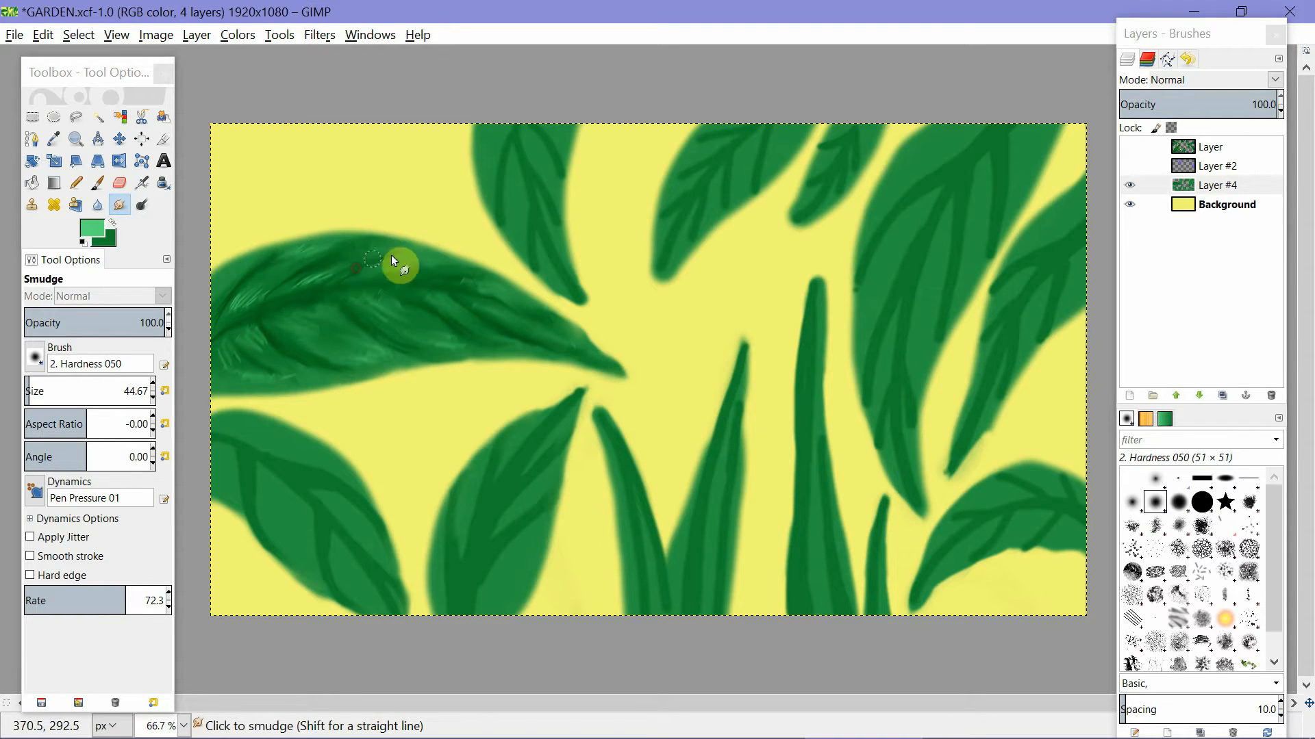
{"action": "left_click_drag", "start_coordinate": [394, 260], "coordinate": [470, 291]}
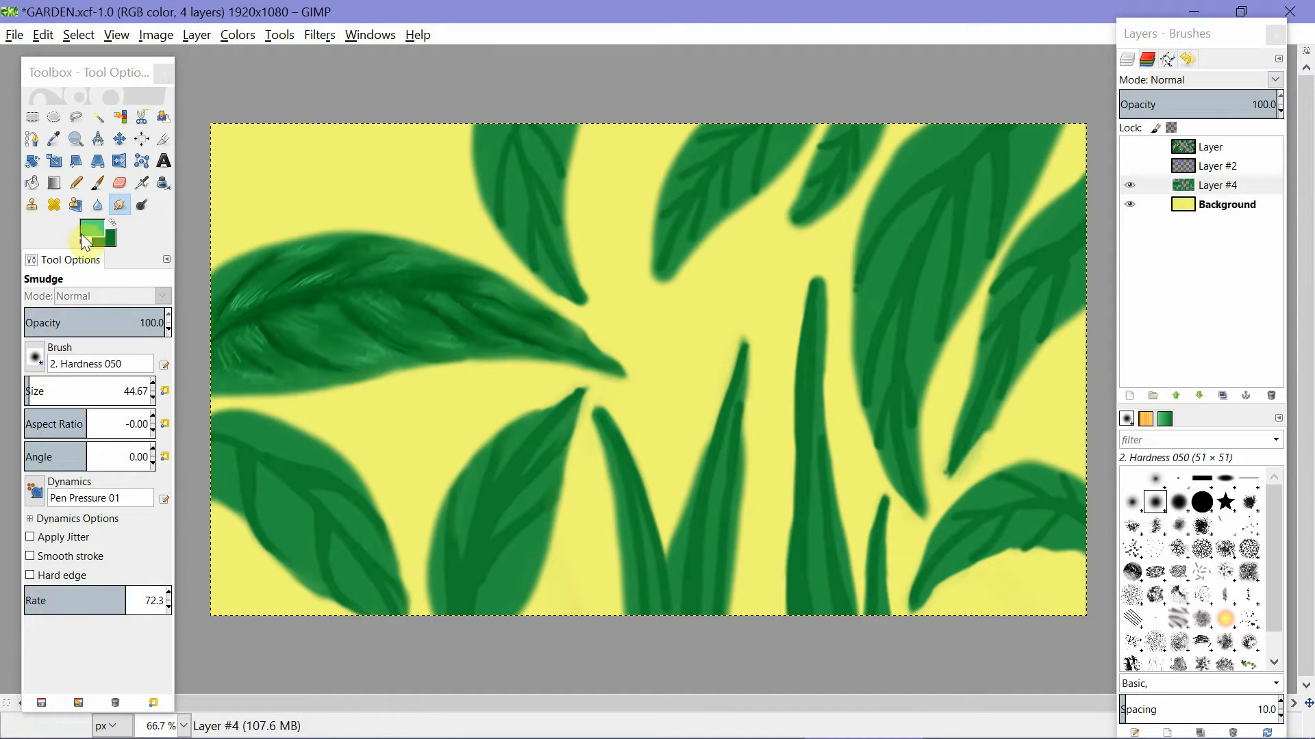
Show the layer named Layer, sample the yellow highlight of its large left leaf, hide it again and reselect Layer #4.
{"action": "left_click", "coordinate": [1182, 184]}
{"action": "left_click", "coordinate": [1132, 146]}
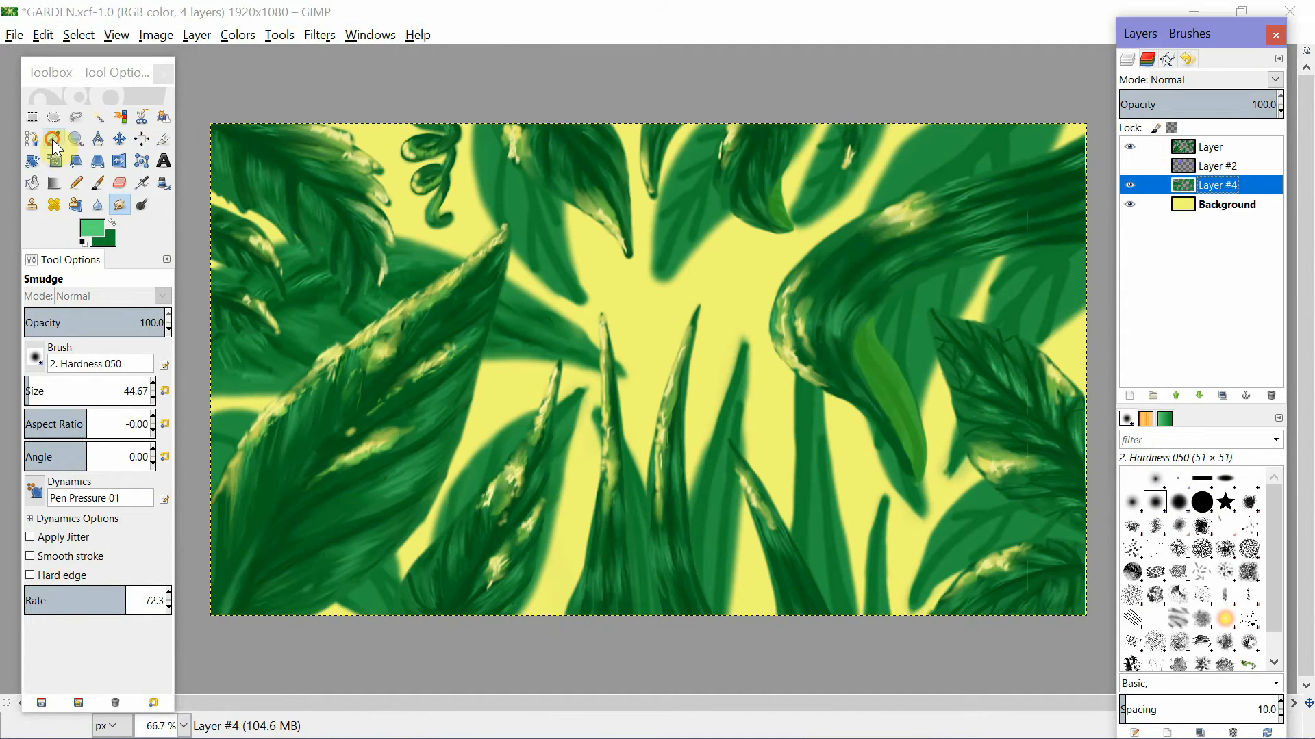
{"action": "left_click", "coordinate": [53, 139]}
{"action": "left_click", "coordinate": [1213, 148]}
{"action": "left_click", "coordinate": [380, 325]}
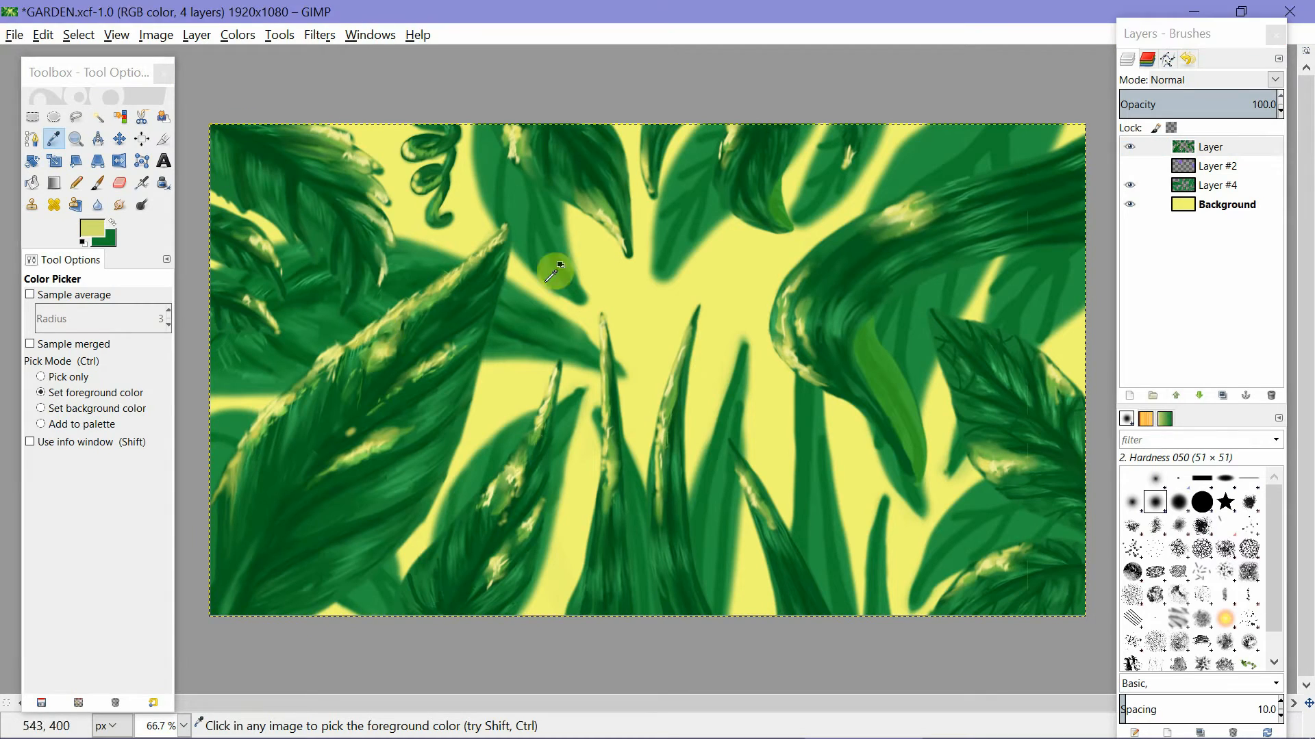
{"action": "left_click", "coordinate": [1131, 147]}
{"action": "left_click", "coordinate": [1192, 185]}
Paint highlight dabs in yellow e2ef74 at 100 opacity along the upper edge of the large left background leaf.
{"action": "left_click", "coordinate": [97, 183]}
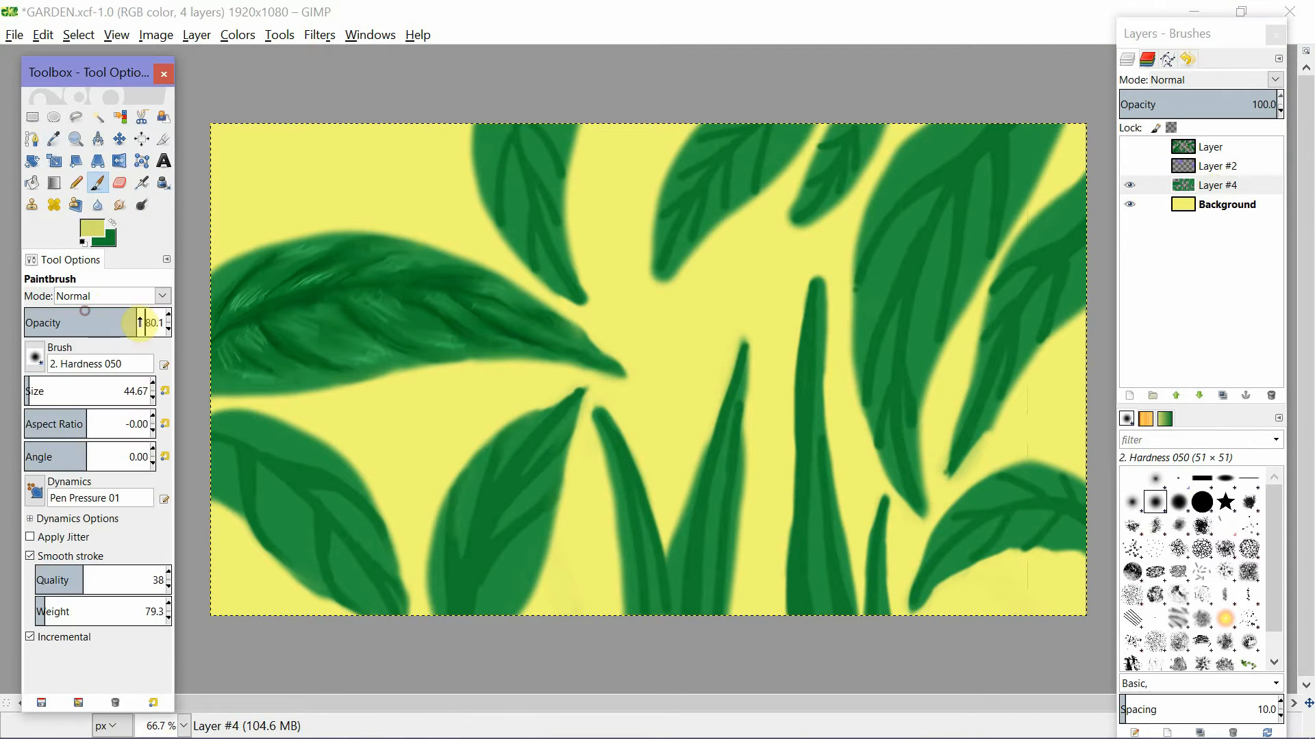
{"action": "left_click", "coordinate": [95, 227]}
{"action": "left_click", "coordinate": [611, 214]}
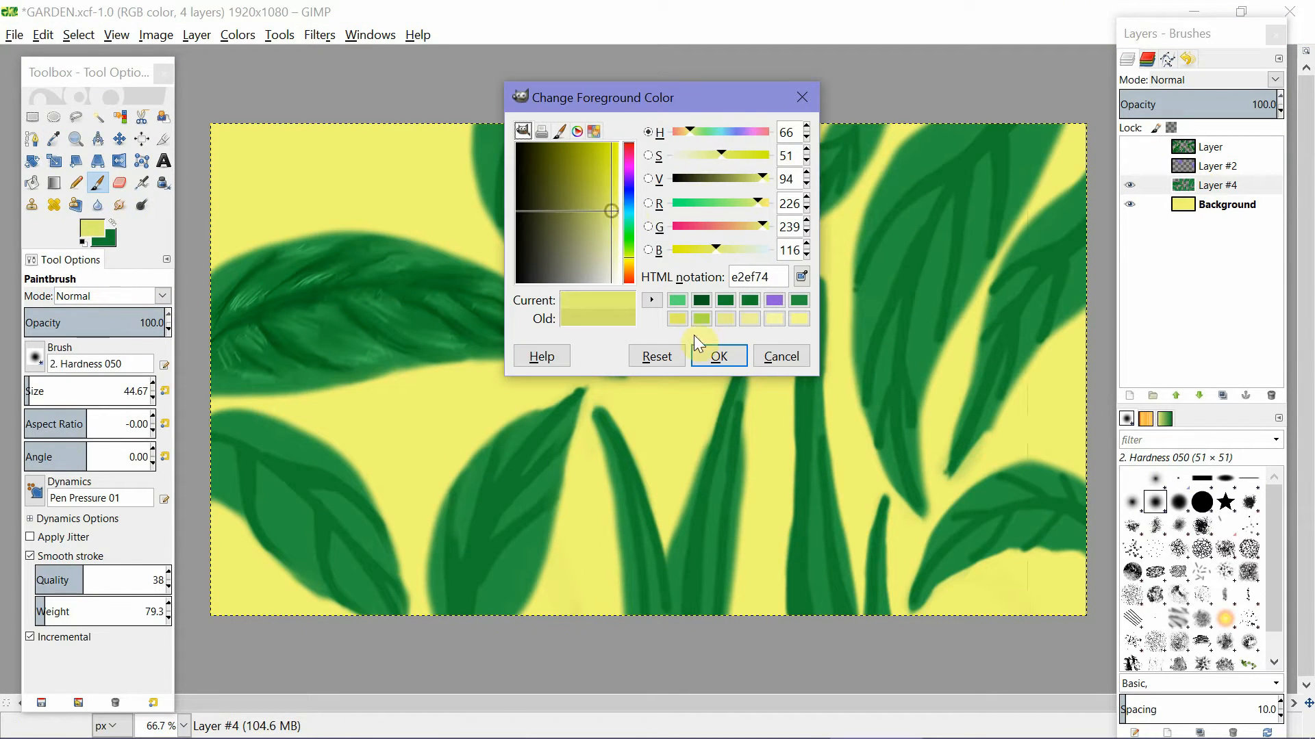
{"action": "left_click", "coordinate": [716, 355]}
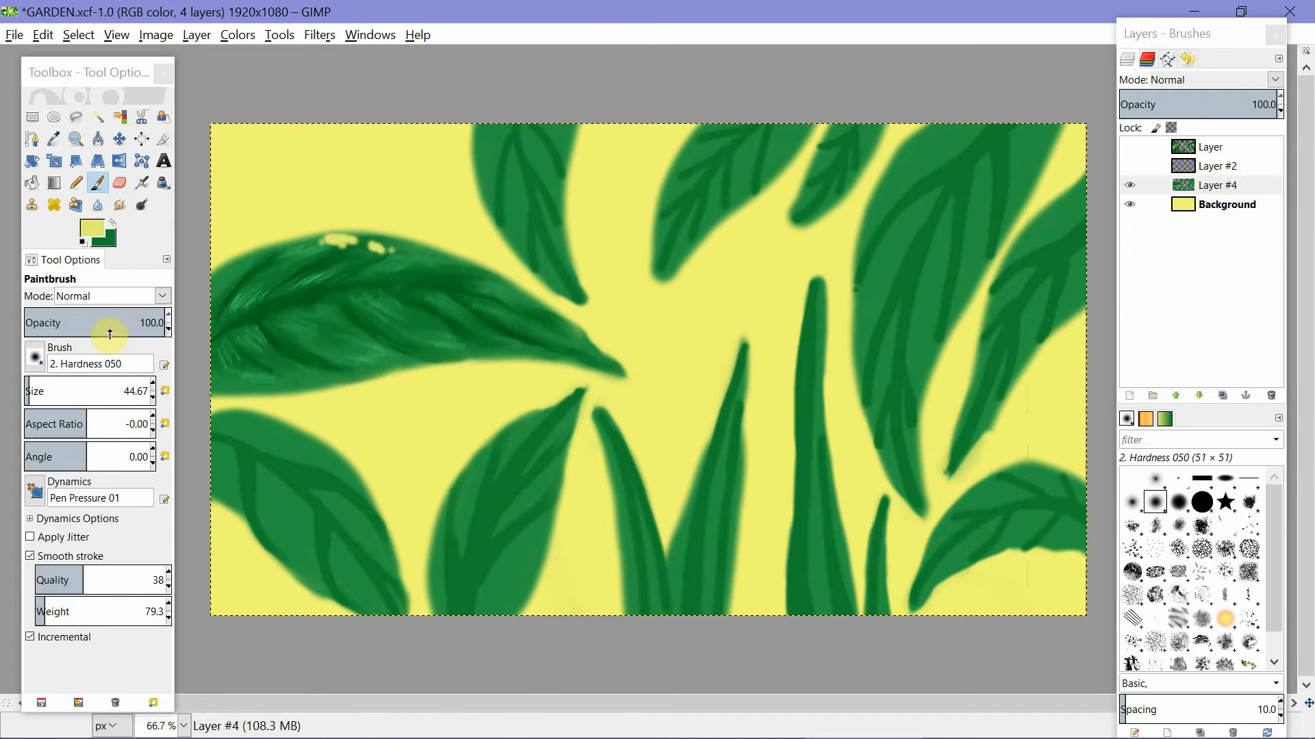
{"action": "left_click_drag", "start_coordinate": [30, 384], "coordinate": [30, 384]}
{"action": "left_click_drag", "start_coordinate": [381, 244], "coordinate": [415, 277]}
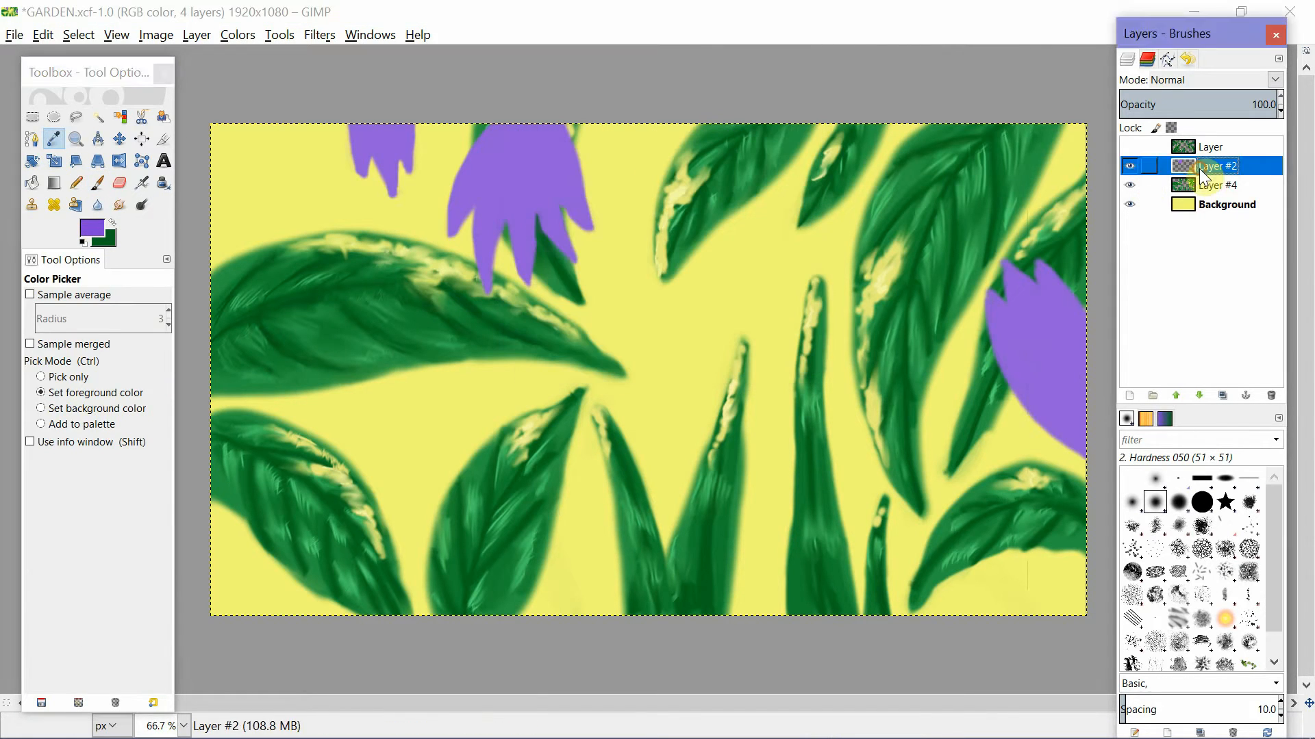
Paint darker purple 7f42d9 strokes along the petals of the flowers on Layer #2 with the brush size at 33.75.
{"action": "mouse_move", "coordinate": [483, 197]}
{"action": "left_mouse_down"}
{"action": "mouse_move", "coordinate": [491, 225]}
{"action": "mouse_move", "coordinate": [509, 213]}
{"action": "mouse_move", "coordinate": [523, 269]}
{"action": "mouse_move", "coordinate": [523, 123]}
{"action": "mouse_move", "coordinate": [565, 245]}
{"action": "mouse_move", "coordinate": [533, 183]}
{"action": "mouse_move", "coordinate": [576, 193]}
{"action": "left_mouse_up"}
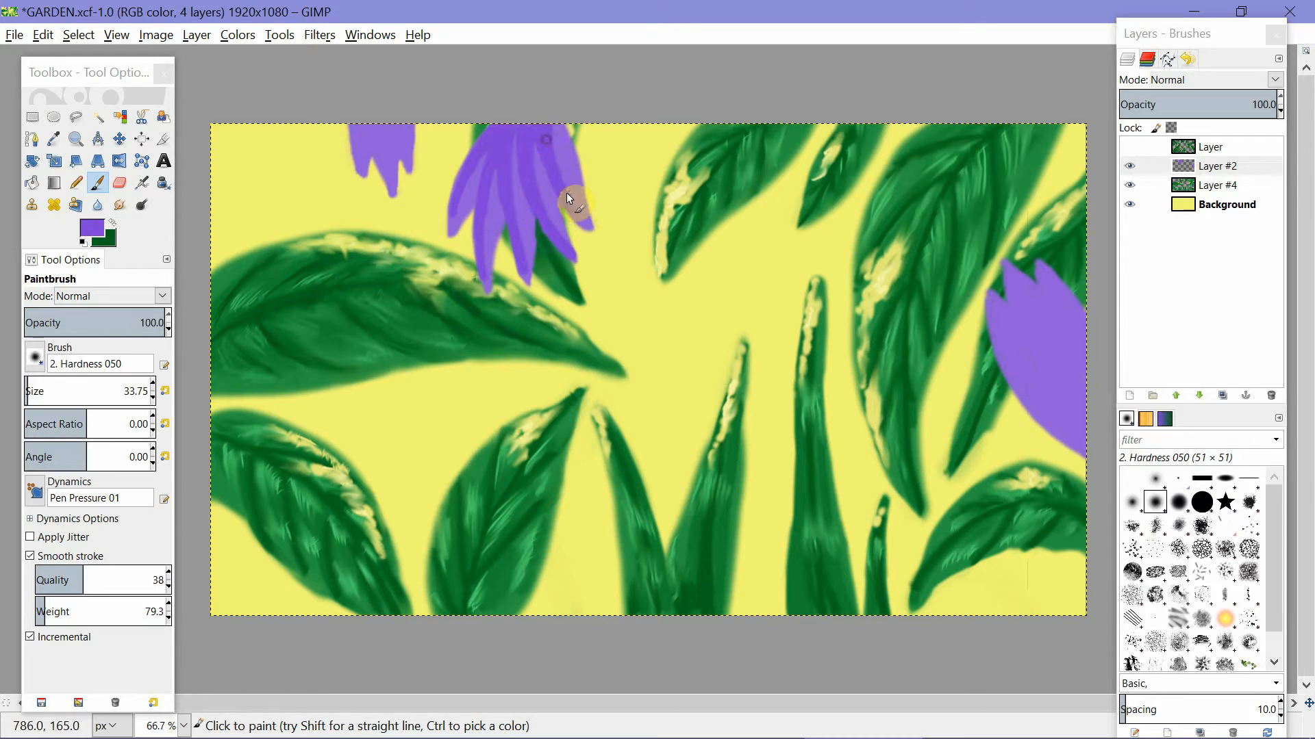
{"action": "left_click_drag", "start_coordinate": [1008, 306], "coordinate": [1073, 415]}
{"action": "mouse_move", "coordinate": [1004, 264]}
{"action": "left_mouse_down"}
{"action": "mouse_move", "coordinate": [1024, 310]}
{"action": "mouse_move", "coordinate": [1085, 377]}
{"action": "left_mouse_up"}
Choose a lighter purple foreground colour and paint streaks along the flower petals with the brush size set to 28.30.
{"action": "left_click", "coordinate": [92, 229]}
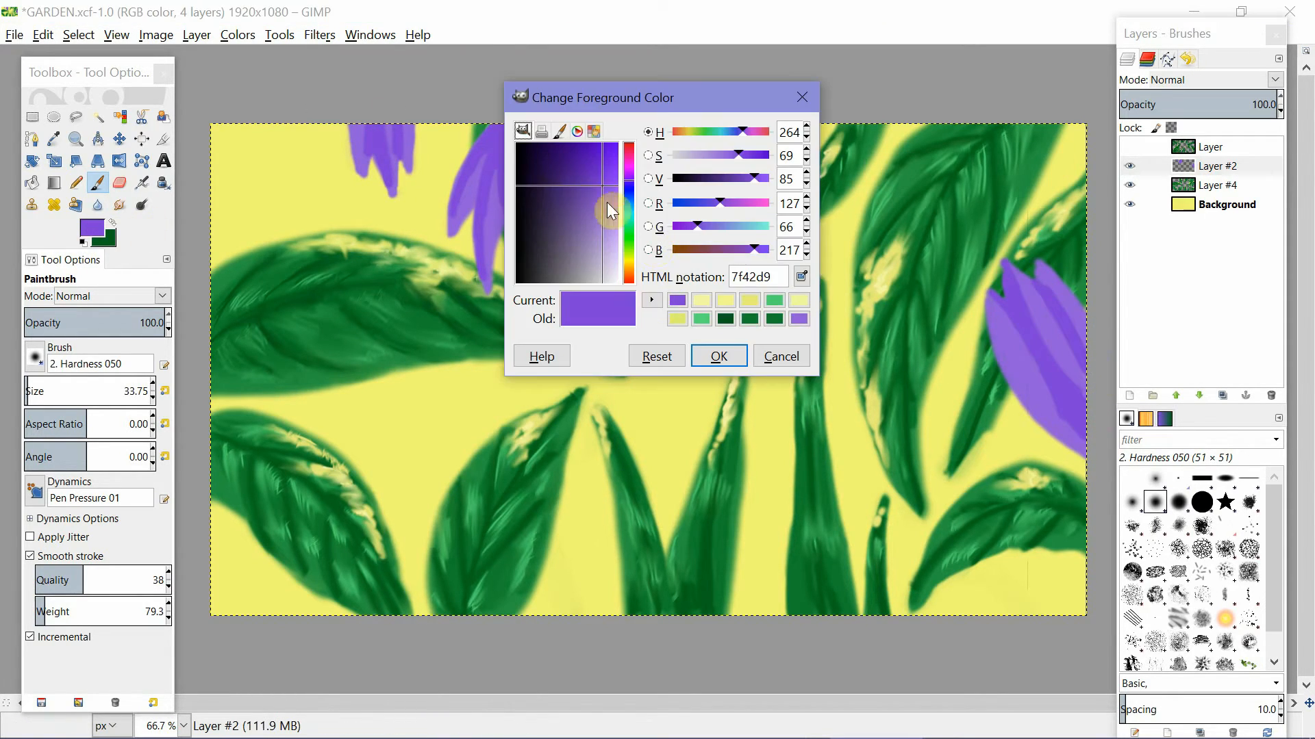
{"action": "left_click", "coordinate": [628, 177]}
{"action": "left_click", "coordinate": [604, 193]}
{"action": "left_click", "coordinate": [702, 358]}
{"action": "left_click", "coordinate": [28, 384]}
{"action": "left_click", "coordinate": [93, 227]}
{"action": "left_click", "coordinate": [615, 142]}
{"action": "key", "text": "Return"}
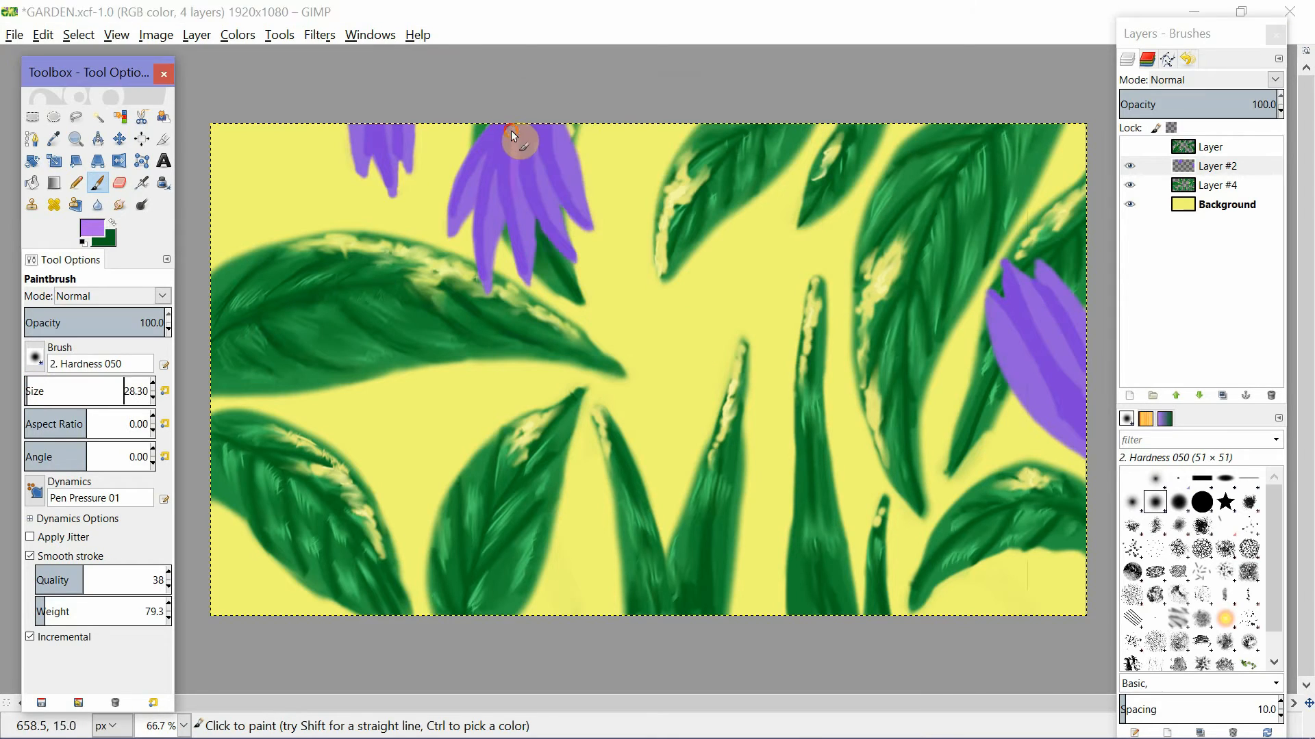
{"action": "left_click_drag", "start_coordinate": [1083, 448], "coordinate": [1032, 375]}
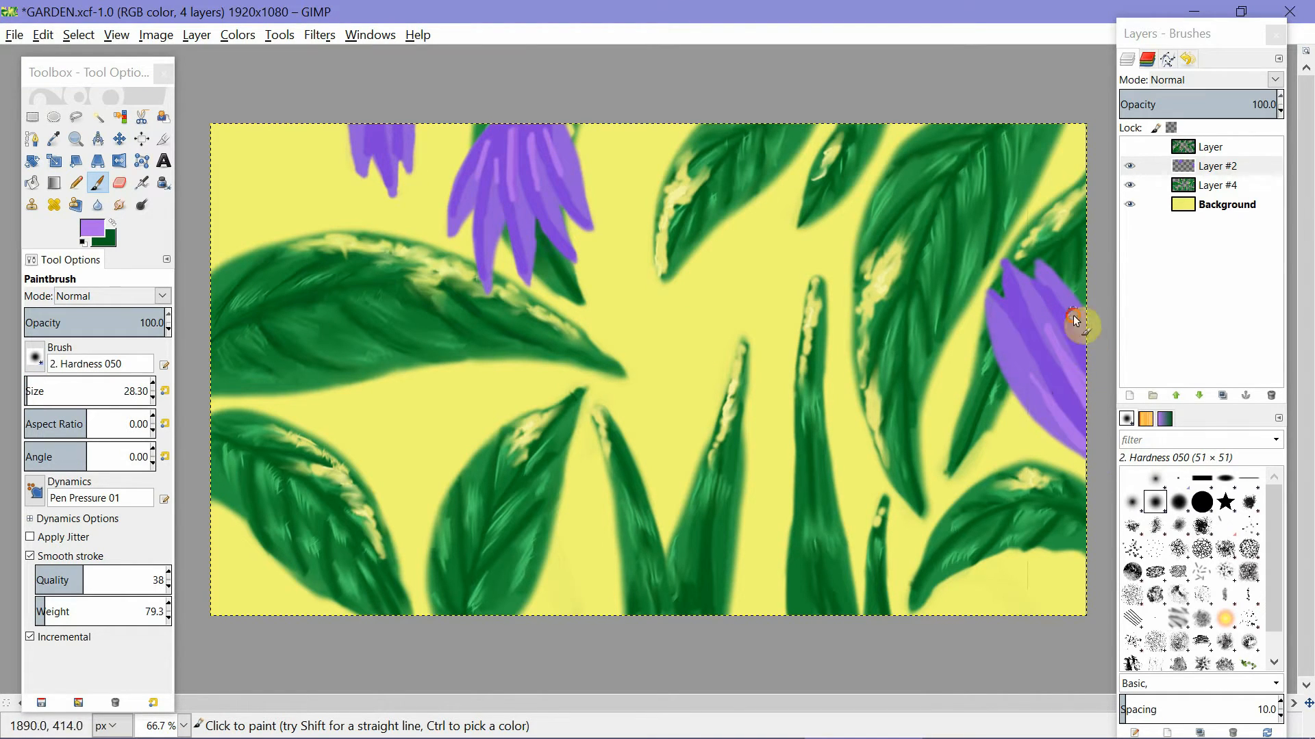
Set the foreground colour to a paler lilac and paint short highlight strokes on the petals.
{"action": "left_click", "coordinate": [93, 228]}
{"action": "left_click", "coordinate": [602, 136]}
{"action": "key", "text": "Return"}
{"action": "left_click_drag", "start_coordinate": [512, 215], "coordinate": [518, 243]}
{"action": "left_click", "coordinate": [521, 259]}
{"action": "left_click_drag", "start_coordinate": [490, 189], "coordinate": [486, 216]}
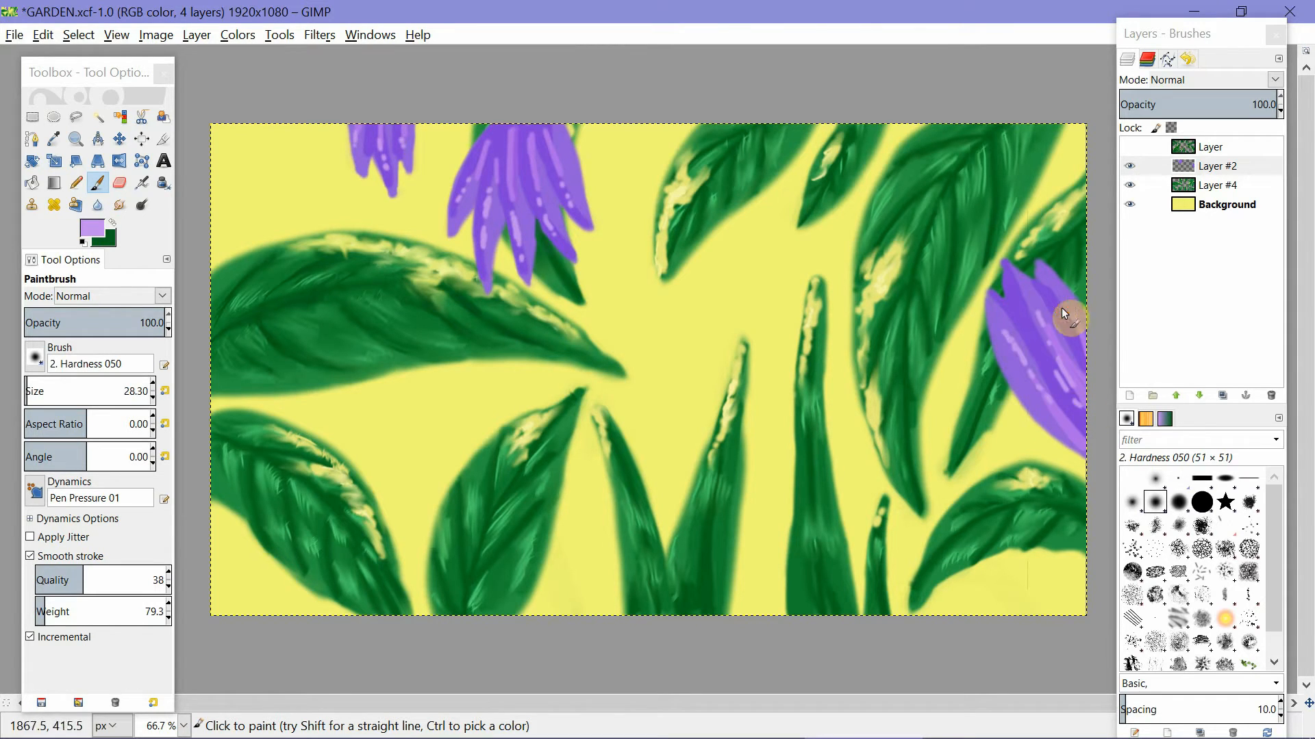
Smudge the purple strokes along the petals of all three flowers with the brush size set to 55.59.
{"action": "key", "text": "s"}
{"action": "left_click", "coordinate": [30, 384]}
{"action": "mouse_move", "coordinate": [526, 274]}
{"action": "left_mouse_down"}
{"action": "mouse_move", "coordinate": [552, 141]}
{"action": "mouse_move", "coordinate": [493, 121]}
{"action": "mouse_move", "coordinate": [484, 265]}
{"action": "mouse_move", "coordinate": [526, 226]}
{"action": "left_mouse_up"}
{"action": "left_click_drag", "start_coordinate": [387, 171], "coordinate": [406, 82]}
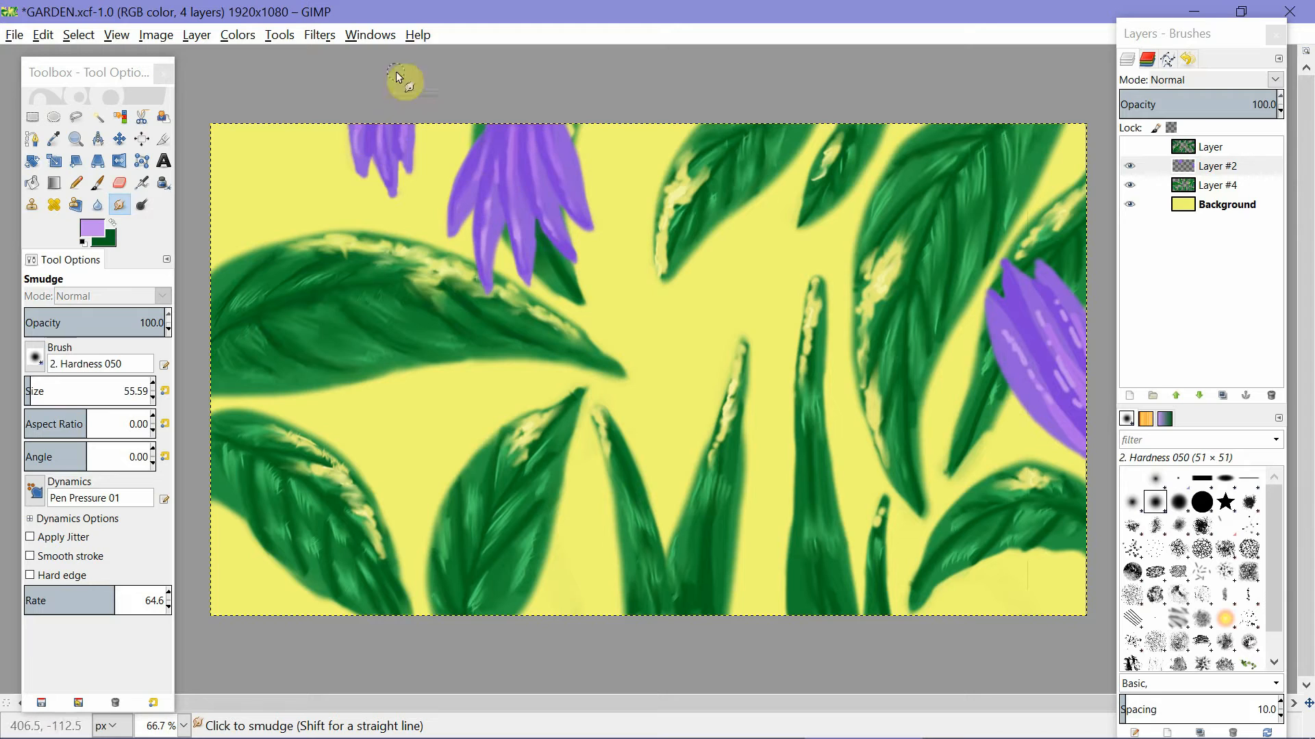
{"action": "mouse_move", "coordinate": [1020, 281]}
{"action": "left_mouse_down"}
{"action": "mouse_move", "coordinate": [1071, 334]}
{"action": "mouse_move", "coordinate": [1021, 347]}
{"action": "mouse_move", "coordinate": [1034, 363]}
{"action": "left_mouse_up"}
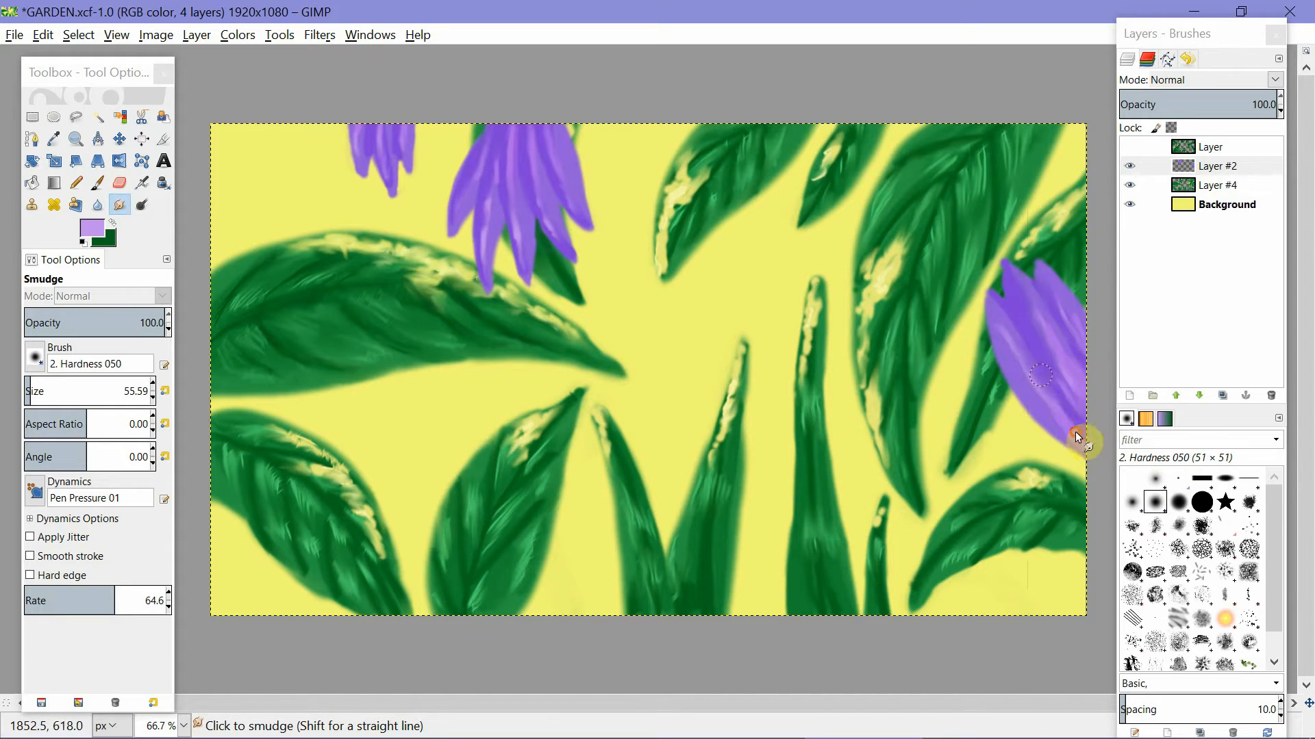
Set the foreground colour to pale yellow and paint highlight dabs on the flower petals at brush size 39.21.
{"action": "left_click", "coordinate": [92, 228]}
{"action": "left_click", "coordinate": [678, 319]}
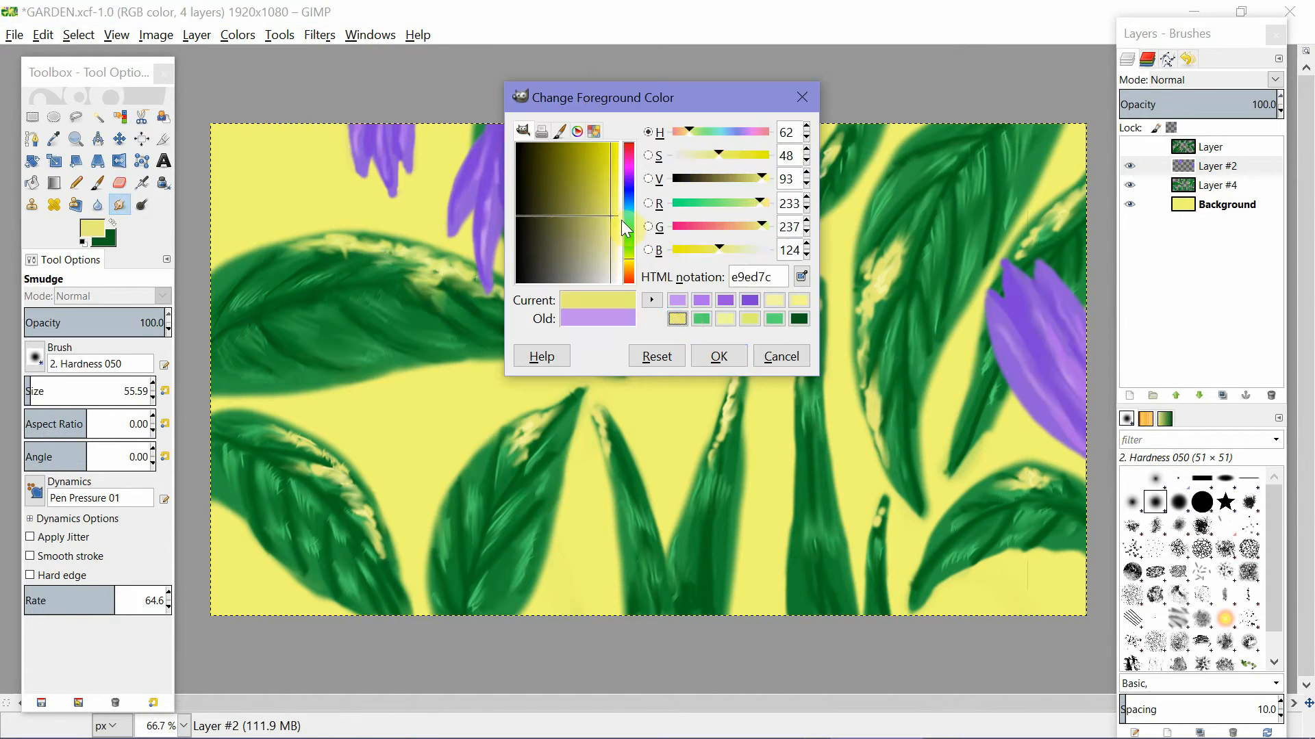
{"action": "left_click", "coordinate": [613, 232]}
{"action": "left_click", "coordinate": [711, 355]}
{"action": "left_click", "coordinate": [97, 182]}
{"action": "left_click_drag", "start_coordinate": [503, 160], "coordinate": [504, 173]}
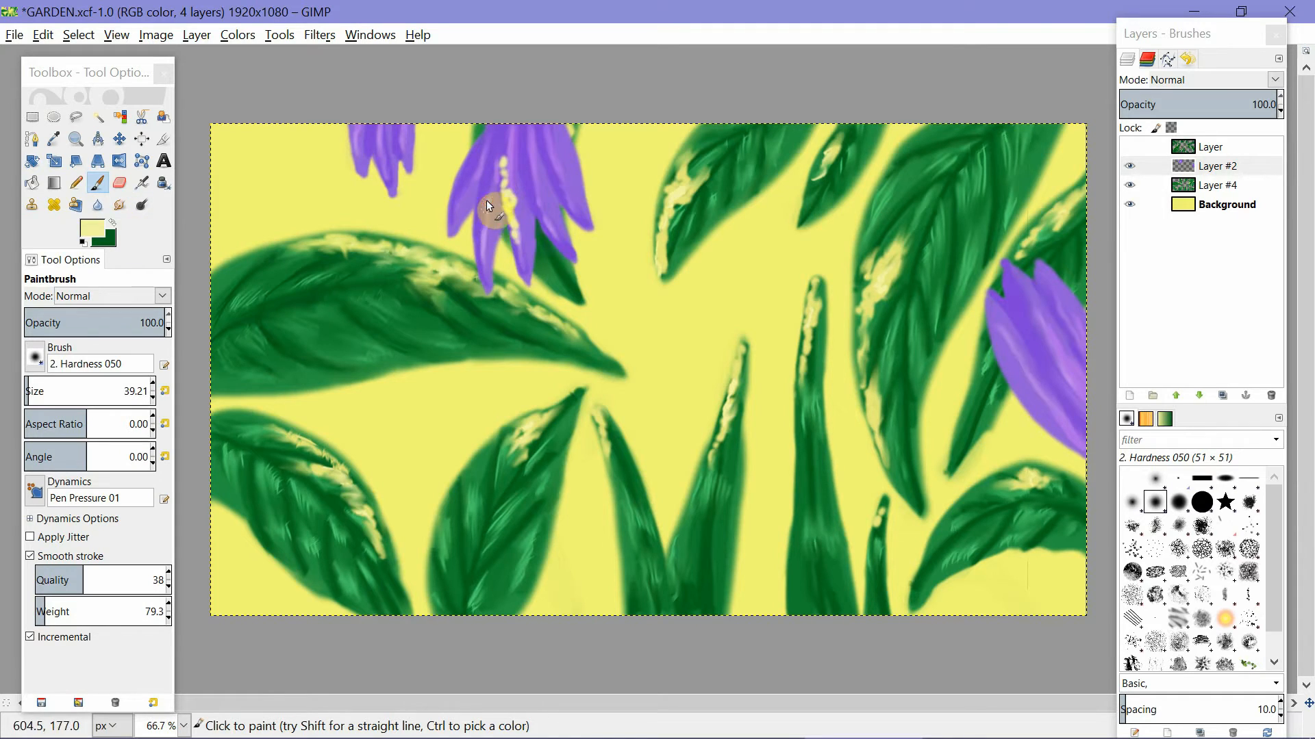
{"action": "left_click_drag", "start_coordinate": [381, 159], "coordinate": [390, 170]}
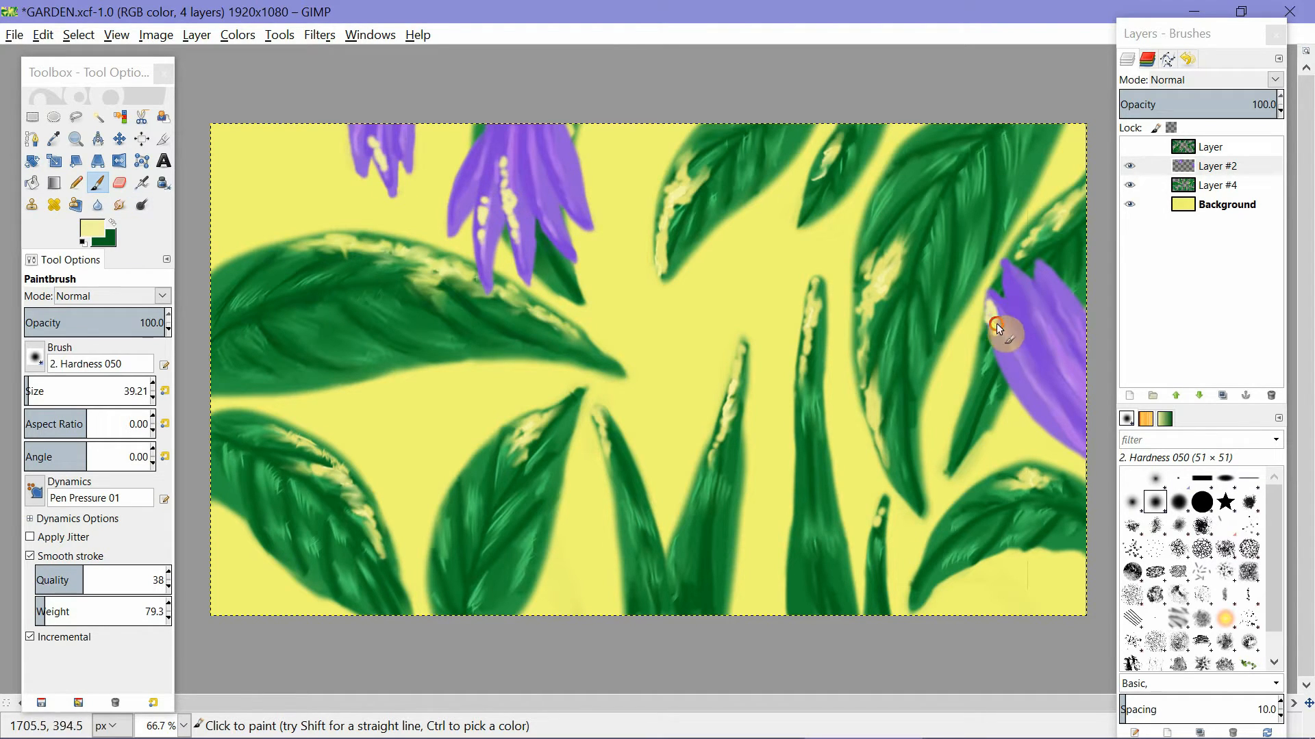
Smudge the pale yellow highlights into the petals of the flowers with the brush size at 39.21.
{"action": "key", "text": "s"}
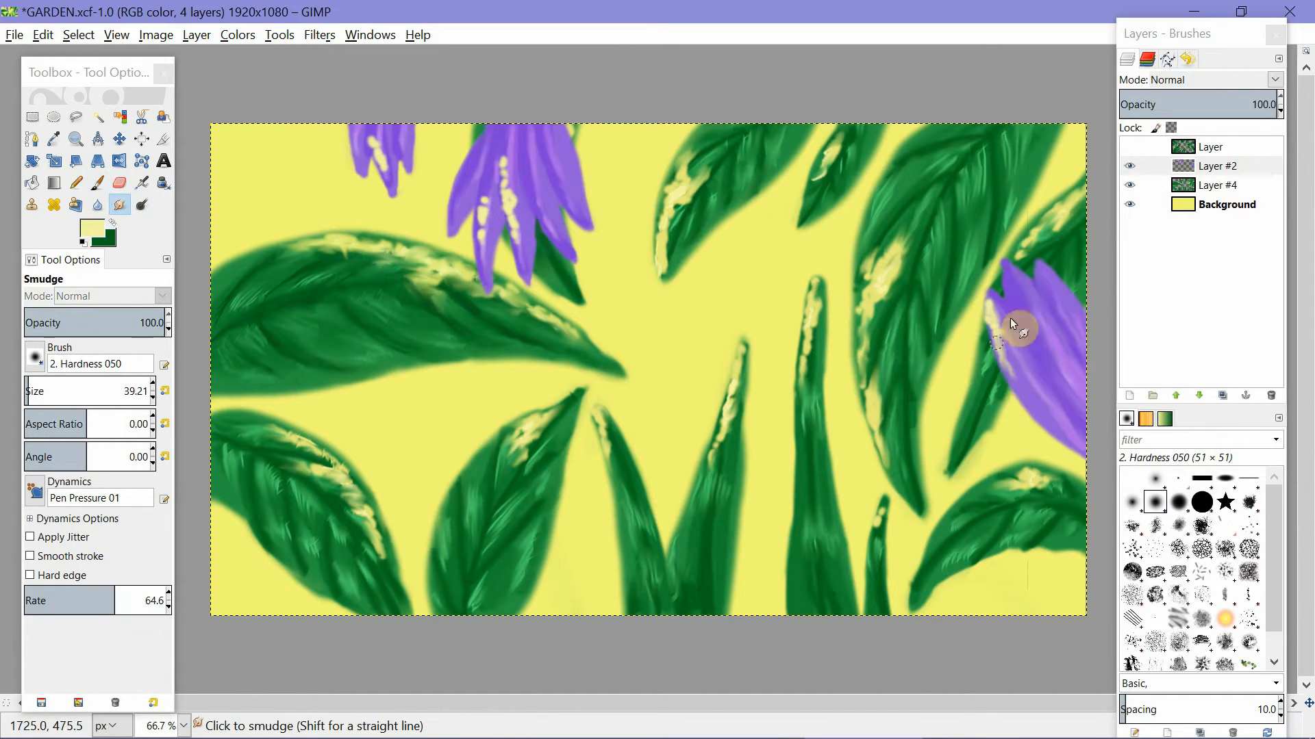
{"action": "left_click_drag", "start_coordinate": [516, 199], "coordinate": [483, 215]}
{"action": "left_click_drag", "start_coordinate": [373, 121], "coordinate": [375, 147]}
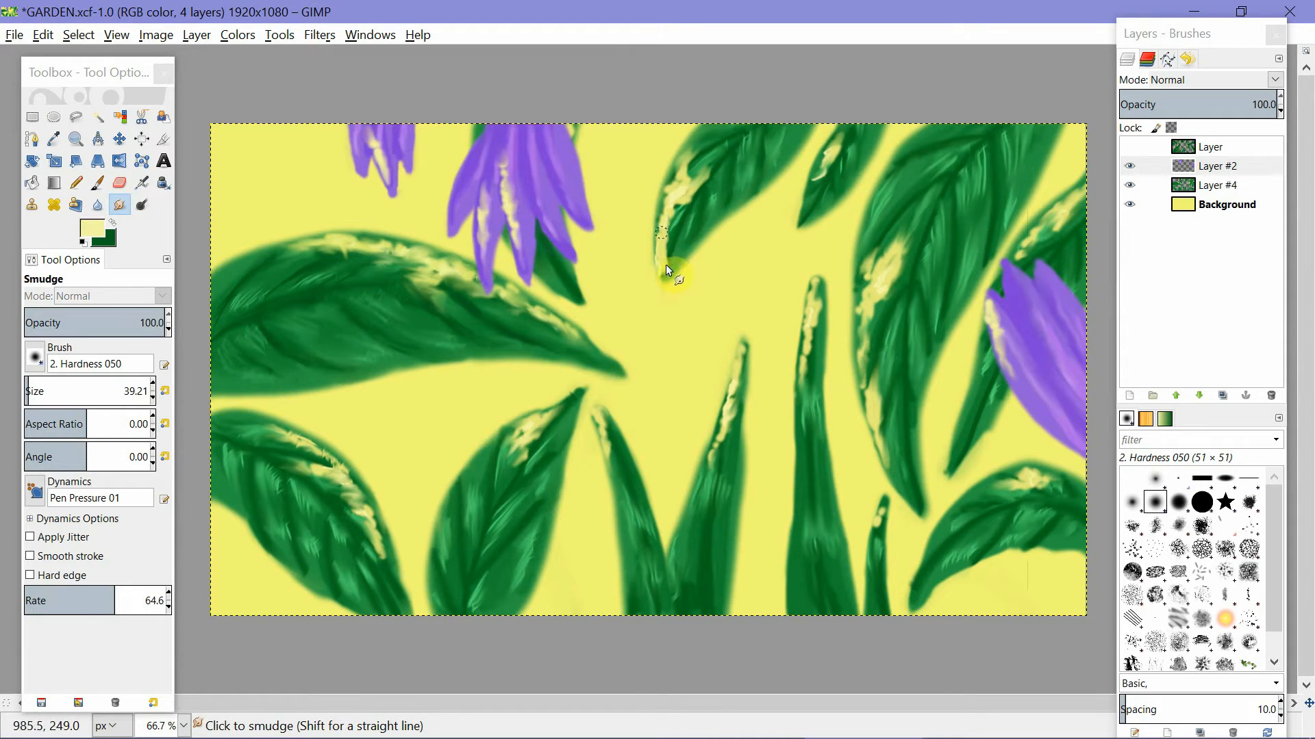
Merge the flower layer, Layer #2, down onto Layer #4.
{"action": "left_click", "coordinate": [1226, 182]}
{"action": "right_click", "coordinate": [1228, 176]}
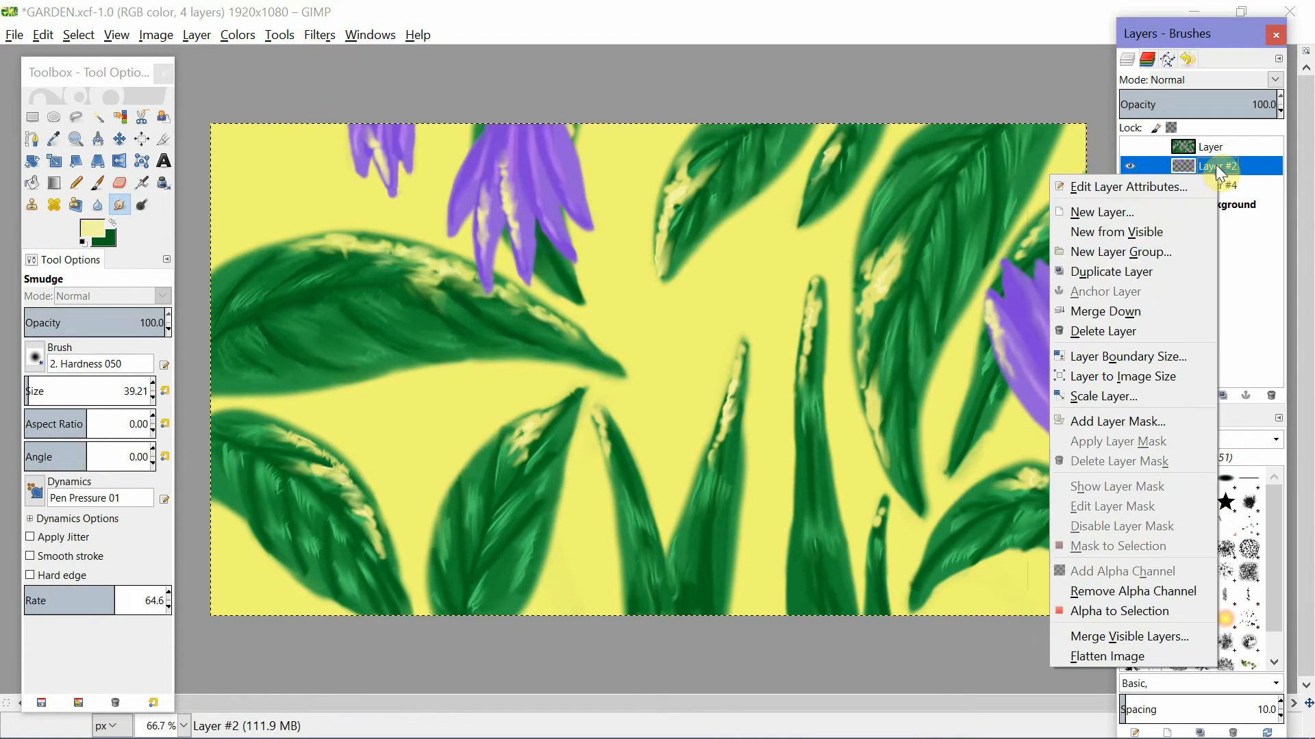
{"action": "left_click", "coordinate": [1149, 304]}
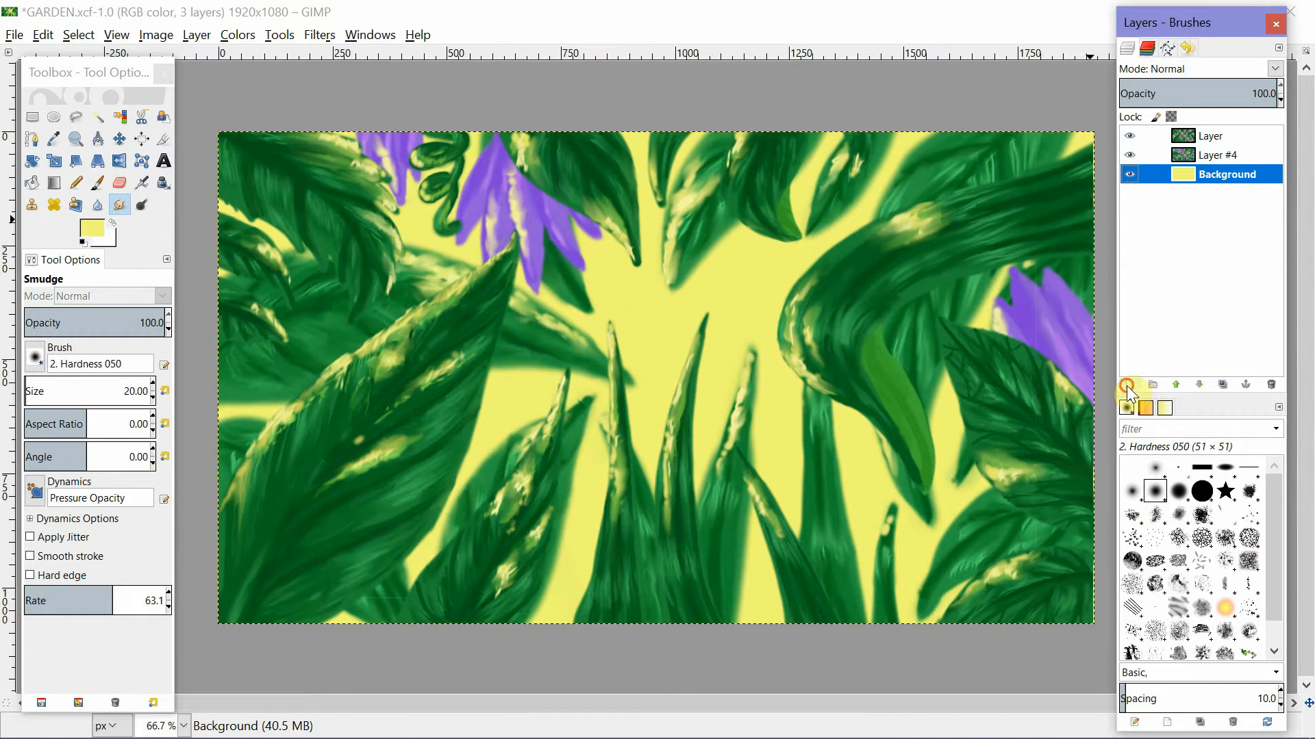
Add a new layer above the Background and set the Paintbrush colour to green 4bc96c, based on a sample from the Layer #4 leaves.
{"action": "left_click", "coordinate": [1128, 385]}
{"action": "left_click", "coordinate": [1156, 532]}
{"action": "key", "text": "o"}
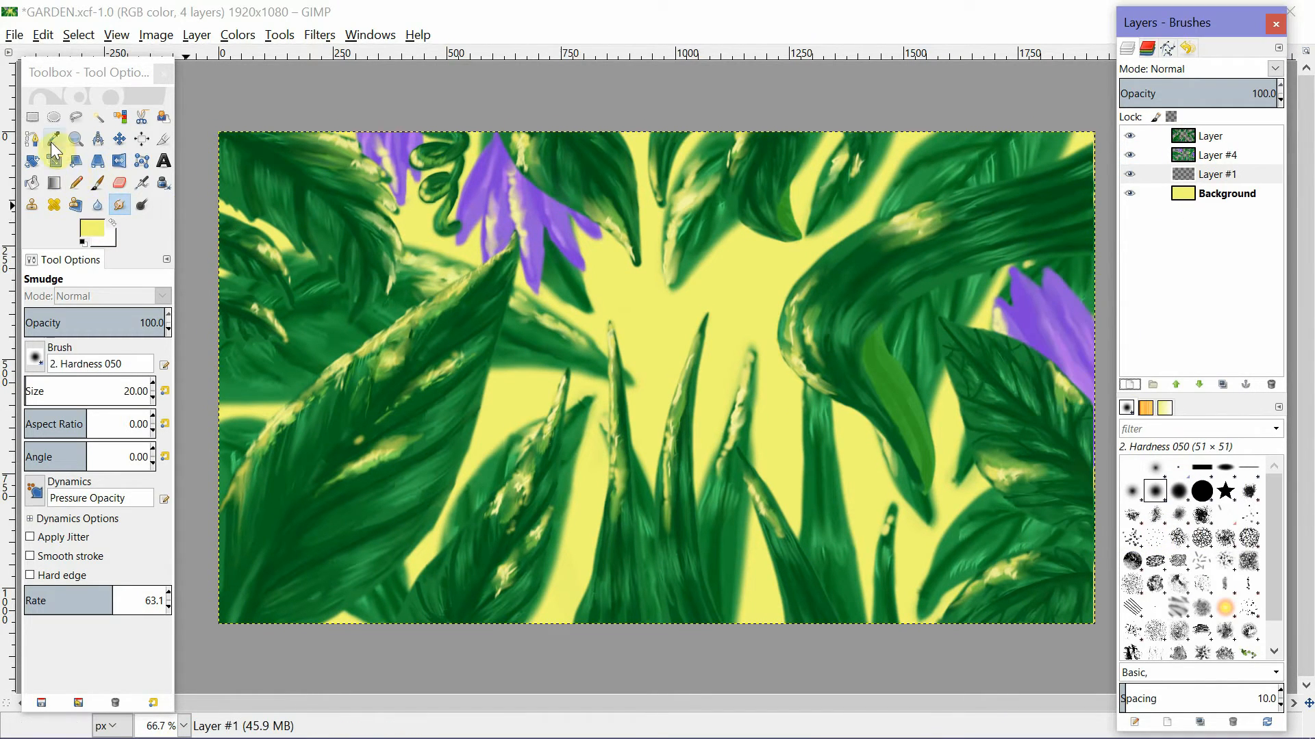
{"action": "left_click", "coordinate": [1217, 154]}
{"action": "left_click", "coordinate": [325, 333]}
{"action": "left_click", "coordinate": [92, 228]}
{"action": "left_click", "coordinate": [585, 195]}
{"action": "left_click", "coordinate": [718, 357]}
{"action": "left_click", "coordinate": [1216, 174]}
{"action": "left_click", "coordinate": [97, 183]}
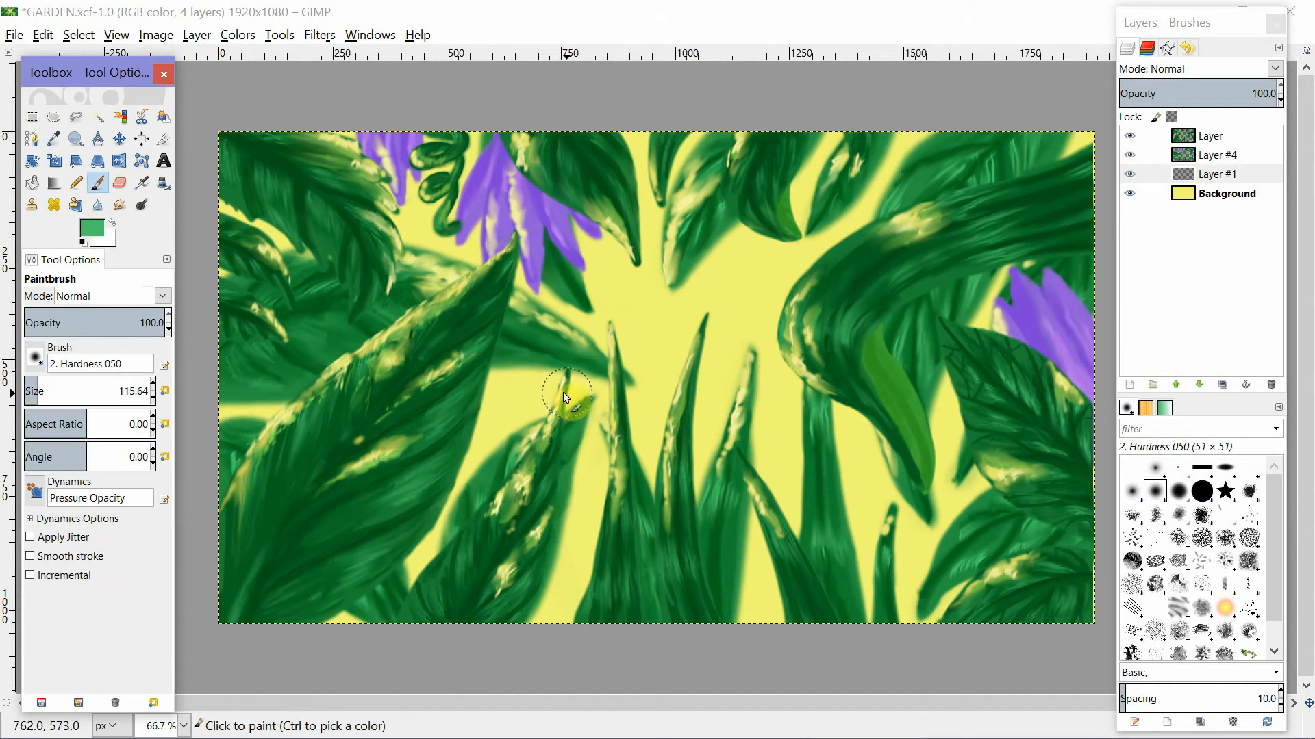
Paint broad green leaf shapes on Layer #1 behind the foreground plants at brush size 115.64, switching the dynamics to Dynamics Off.
{"action": "left_click", "coordinate": [35, 491]}
{"action": "mouse_move", "coordinate": [230, 480]}
{"action": "left_mouse_down"}
{"action": "mouse_move", "coordinate": [392, 450]}
{"action": "mouse_move", "coordinate": [282, 465]}
{"action": "mouse_move", "coordinate": [902, 278]}
{"action": "mouse_move", "coordinate": [645, 332]}
{"action": "mouse_move", "coordinate": [772, 302]}
{"action": "mouse_move", "coordinate": [651, 322]}
{"action": "left_mouse_up"}
{"action": "left_click", "coordinate": [34, 491]}
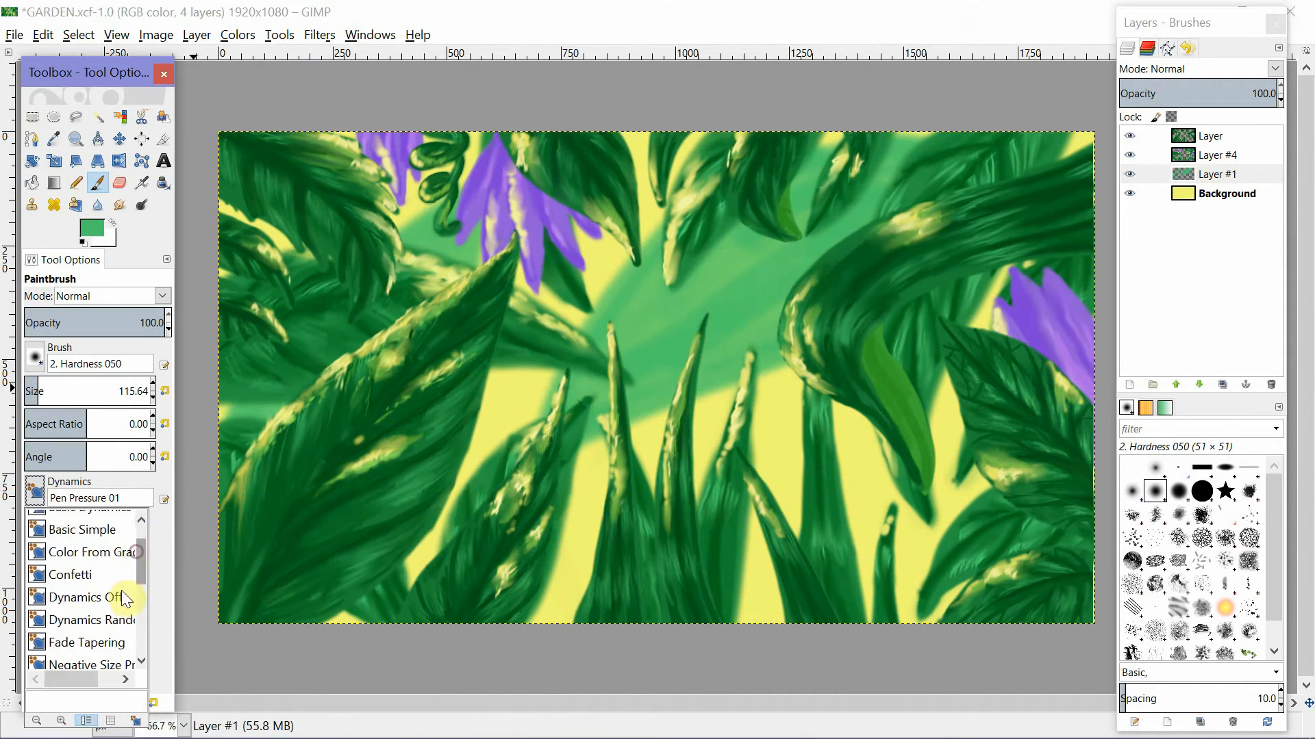
{"action": "left_click", "coordinate": [126, 600]}
{"action": "mouse_move", "coordinate": [831, 283]}
{"action": "left_mouse_down"}
{"action": "mouse_move", "coordinate": [696, 458]}
{"action": "mouse_move", "coordinate": [959, 469]}
{"action": "left_mouse_up"}
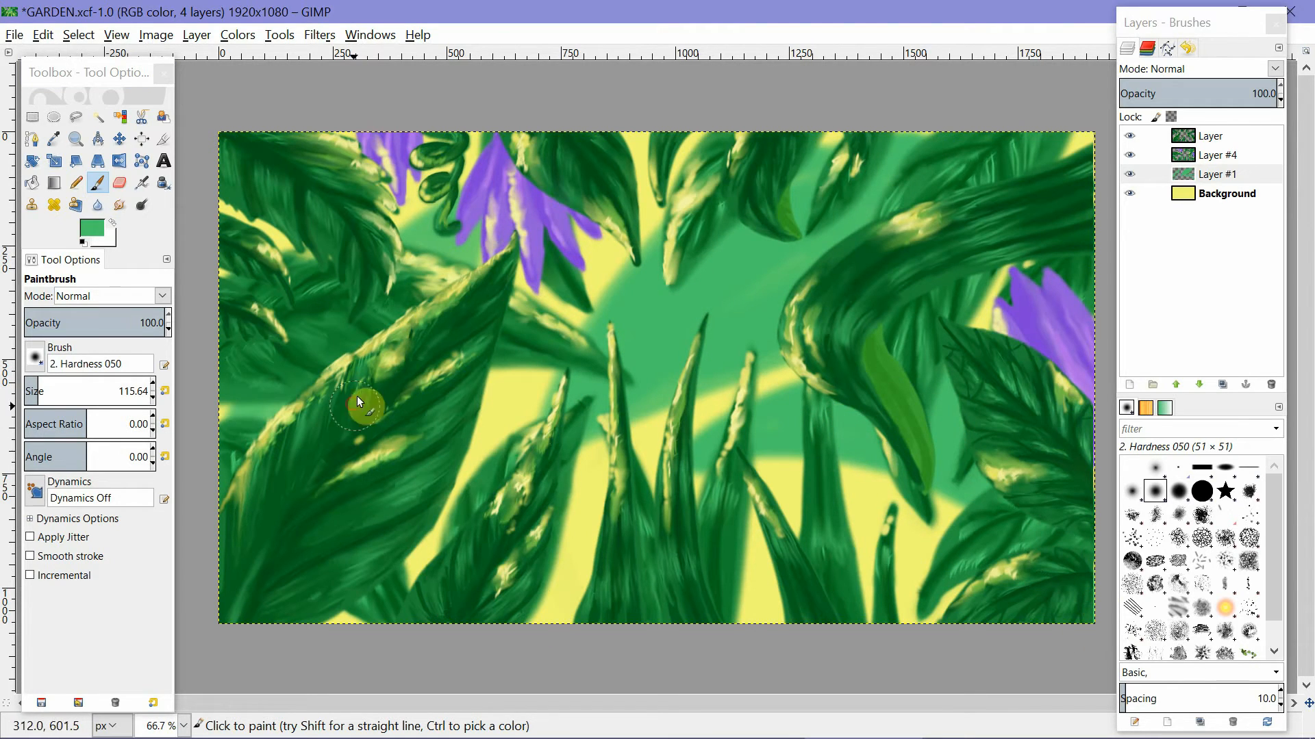
{"action": "left_click_drag", "start_coordinate": [364, 405], "coordinate": [463, 516]}
{"action": "mouse_move", "coordinate": [781, 485]}
{"action": "left_mouse_down"}
{"action": "mouse_move", "coordinate": [766, 666]}
{"action": "mouse_move", "coordinate": [777, 589]}
{"action": "left_mouse_up"}
{"action": "left_click", "coordinate": [598, 244]}
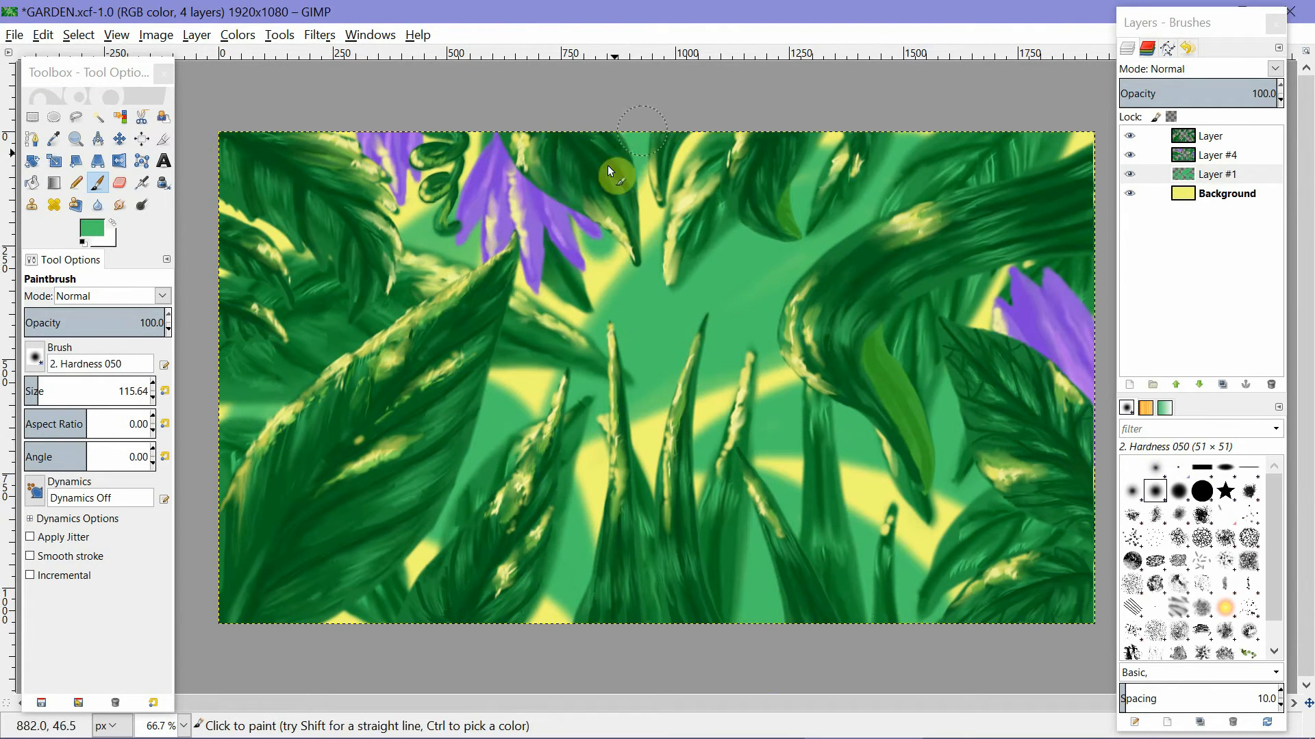
{"action": "left_click_drag", "start_coordinate": [363, 139], "coordinate": [396, 154]}
Add another new layer directly above the Background layer.
{"action": "left_click", "coordinate": [1226, 193]}
{"action": "left_click", "coordinate": [1130, 384]}
{"action": "left_click", "coordinate": [1150, 535]}
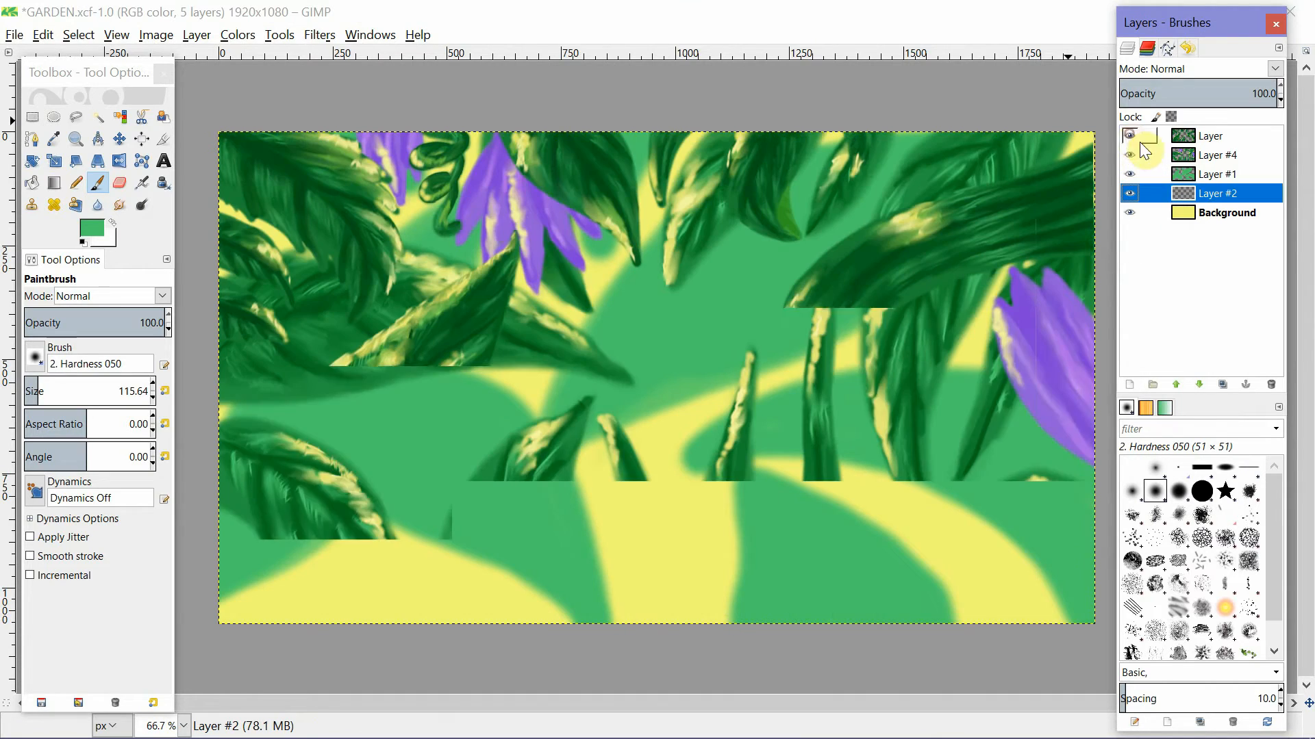
Set the foreground colour to teal 51e0ac and paint broad stalks and leaves on Layer #2 in the remaining yellow gaps.
{"action": "left_click", "coordinate": [93, 228]}
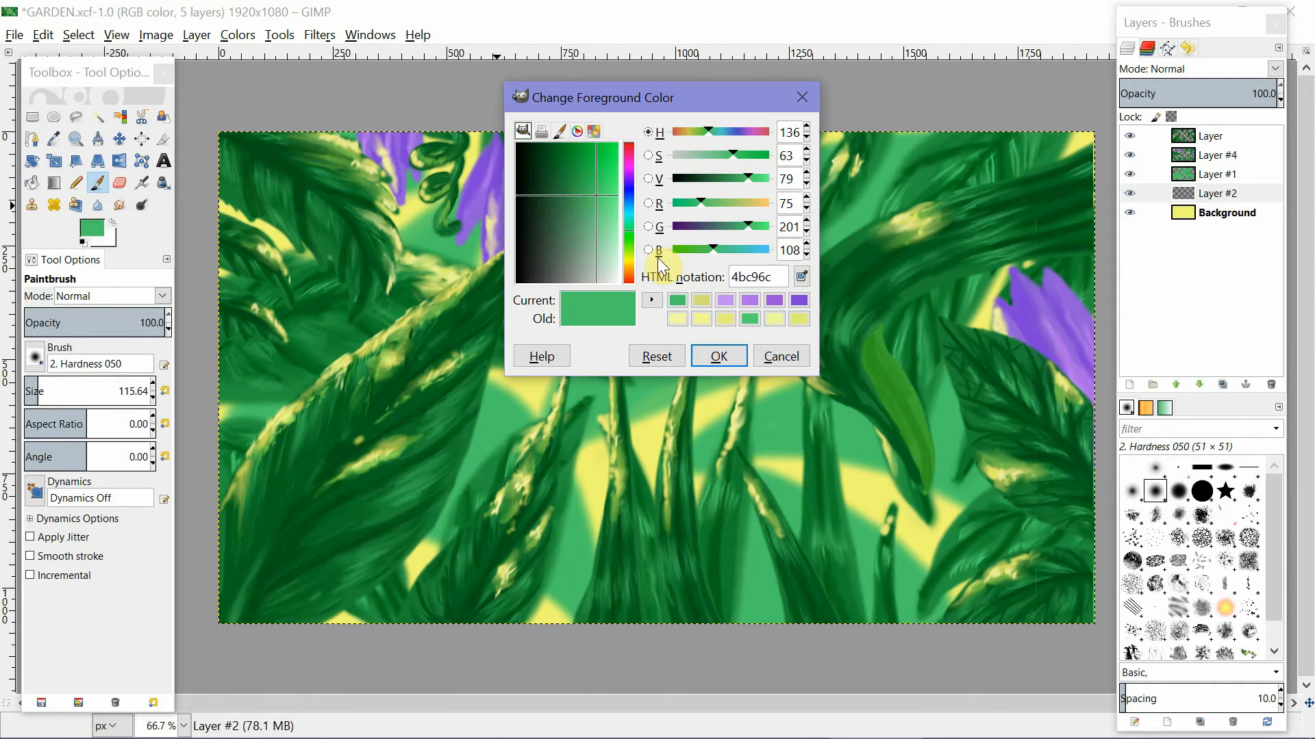
{"action": "left_click", "coordinate": [628, 220]}
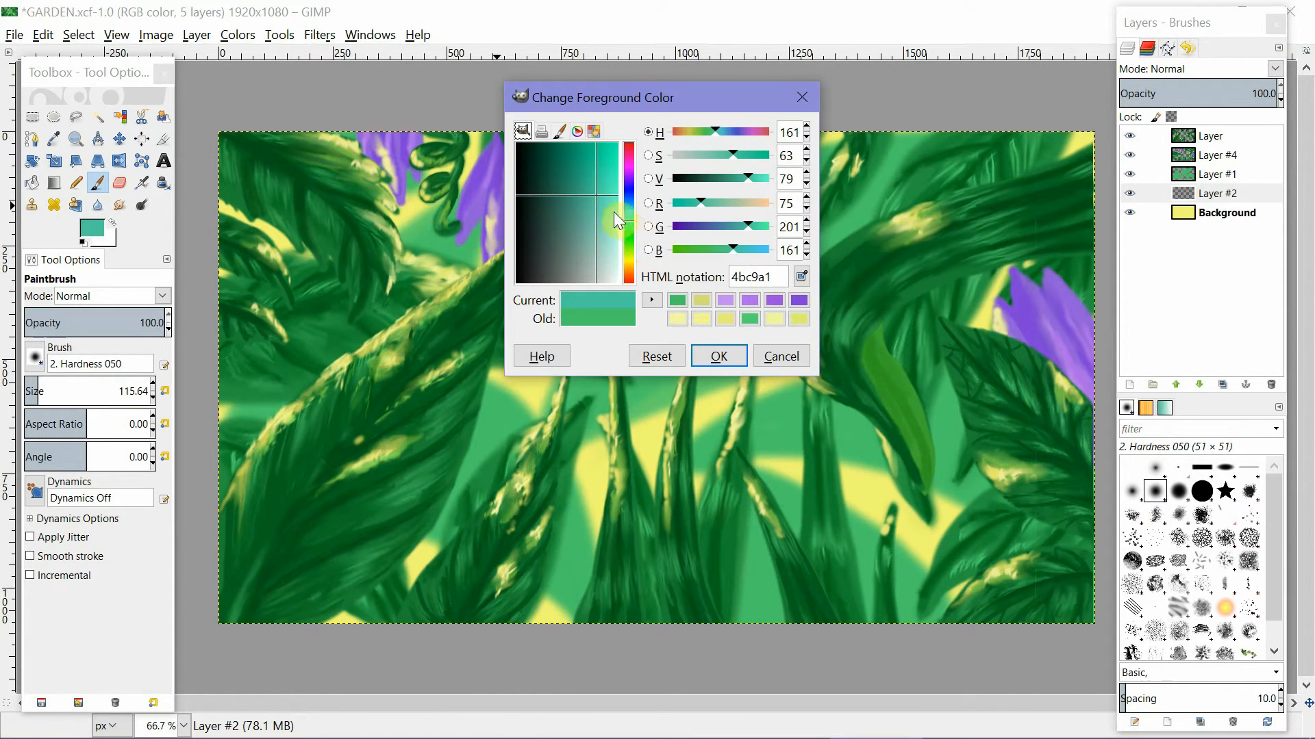
{"action": "left_click", "coordinate": [601, 189]}
{"action": "left_click_drag", "start_coordinate": [604, 198], "coordinate": [607, 194]}
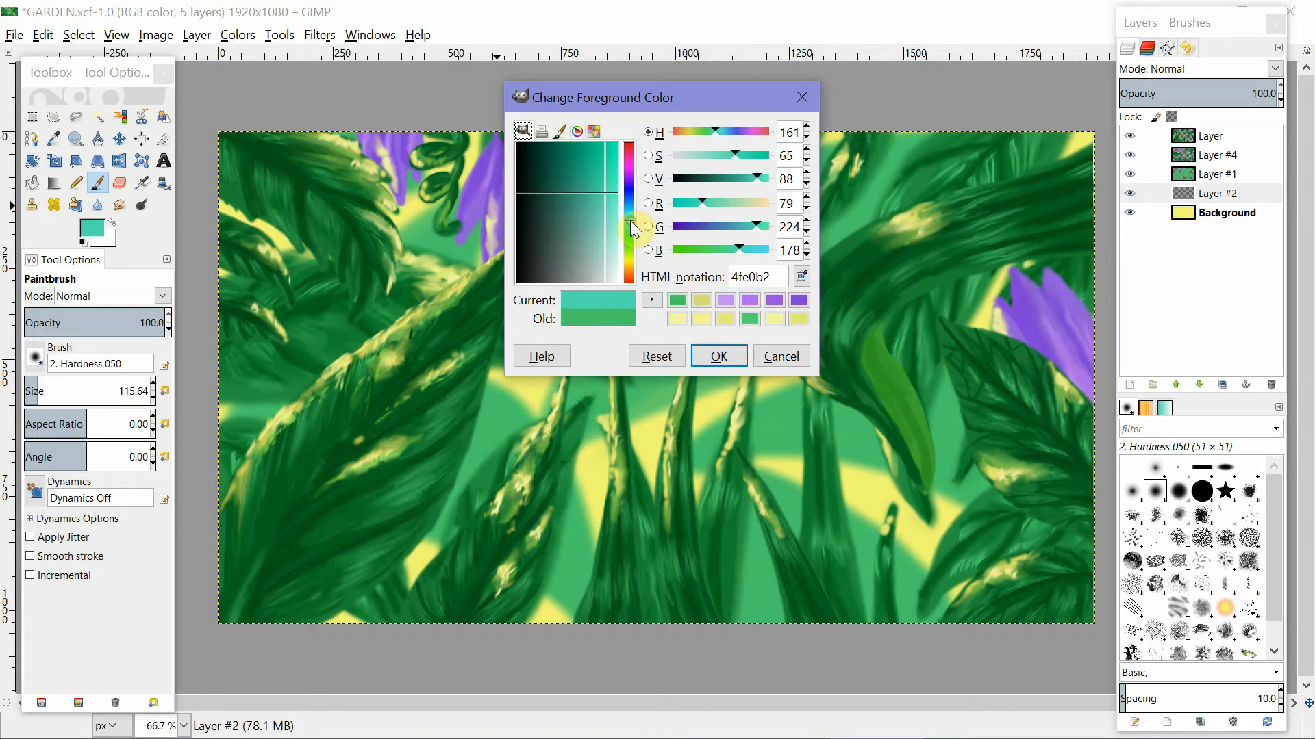
{"action": "left_click", "coordinate": [630, 220]}
{"action": "left_click", "coordinate": [630, 221]}
{"action": "left_click", "coordinate": [719, 356]}
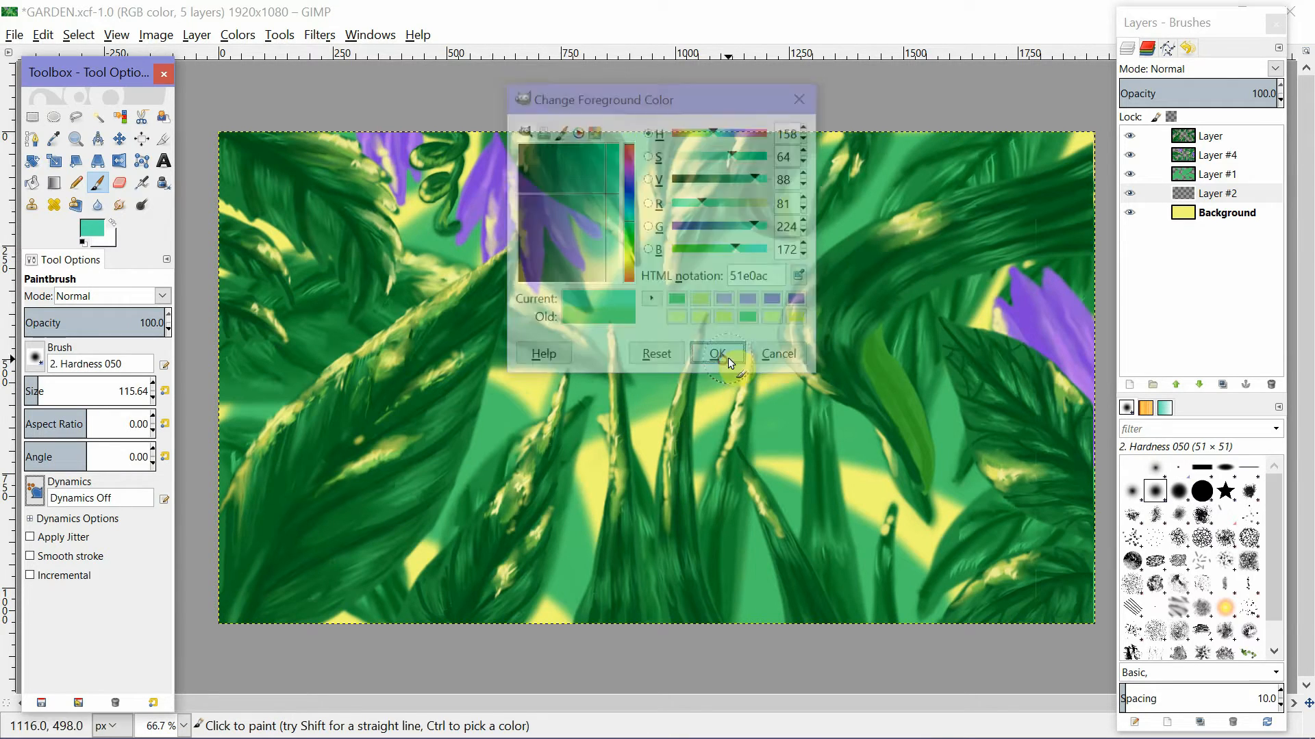
{"action": "mouse_move", "coordinate": [593, 181]}
{"action": "left_mouse_down"}
{"action": "mouse_move", "coordinate": [613, 536]}
{"action": "mouse_move", "coordinate": [598, 349]}
{"action": "mouse_move", "coordinate": [574, 582]}
{"action": "mouse_move", "coordinate": [597, 642]}
{"action": "mouse_move", "coordinate": [574, 491]}
{"action": "mouse_move", "coordinate": [546, 610]}
{"action": "mouse_move", "coordinate": [562, 654]}
{"action": "mouse_move", "coordinate": [737, 138]}
{"action": "left_mouse_up"}
{"action": "mouse_move", "coordinate": [667, 210]}
{"action": "left_mouse_down"}
{"action": "mouse_move", "coordinate": [670, 244]}
{"action": "mouse_move", "coordinate": [721, 77]}
{"action": "mouse_move", "coordinate": [660, 310]}
{"action": "mouse_move", "coordinate": [692, 554]}
{"action": "mouse_move", "coordinate": [719, 556]}
{"action": "mouse_move", "coordinate": [678, 413]}
{"action": "mouse_move", "coordinate": [812, 695]}
{"action": "mouse_move", "coordinate": [881, 351]}
{"action": "mouse_move", "coordinate": [860, 316]}
{"action": "mouse_move", "coordinate": [868, 291]}
{"action": "mouse_move", "coordinate": [878, 309]}
{"action": "mouse_move", "coordinate": [771, 547]}
{"action": "mouse_move", "coordinate": [831, 338]}
{"action": "mouse_move", "coordinate": [773, 537]}
{"action": "mouse_move", "coordinate": [900, 365]}
{"action": "left_mouse_up"}
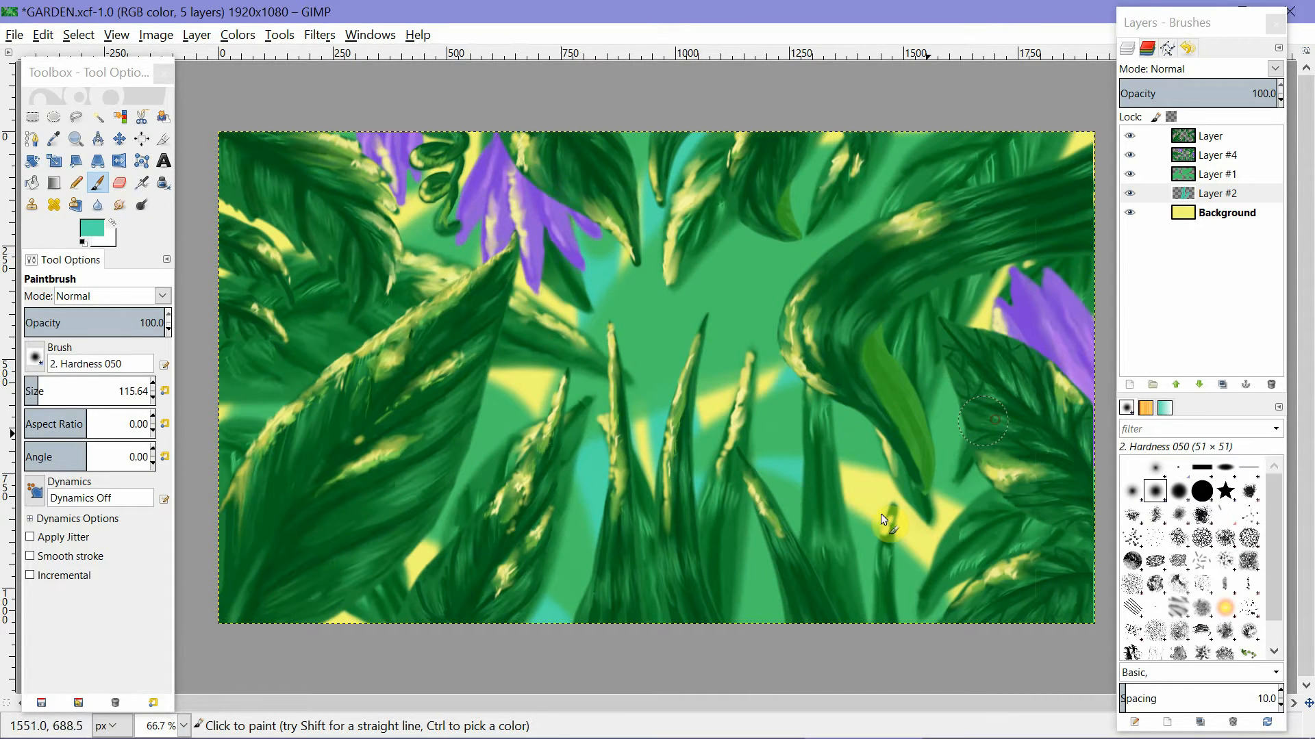
{"action": "mouse_move", "coordinate": [880, 513]}
{"action": "left_mouse_down"}
{"action": "mouse_move", "coordinate": [1004, 501]}
{"action": "mouse_move", "coordinate": [891, 560]}
{"action": "left_mouse_up"}
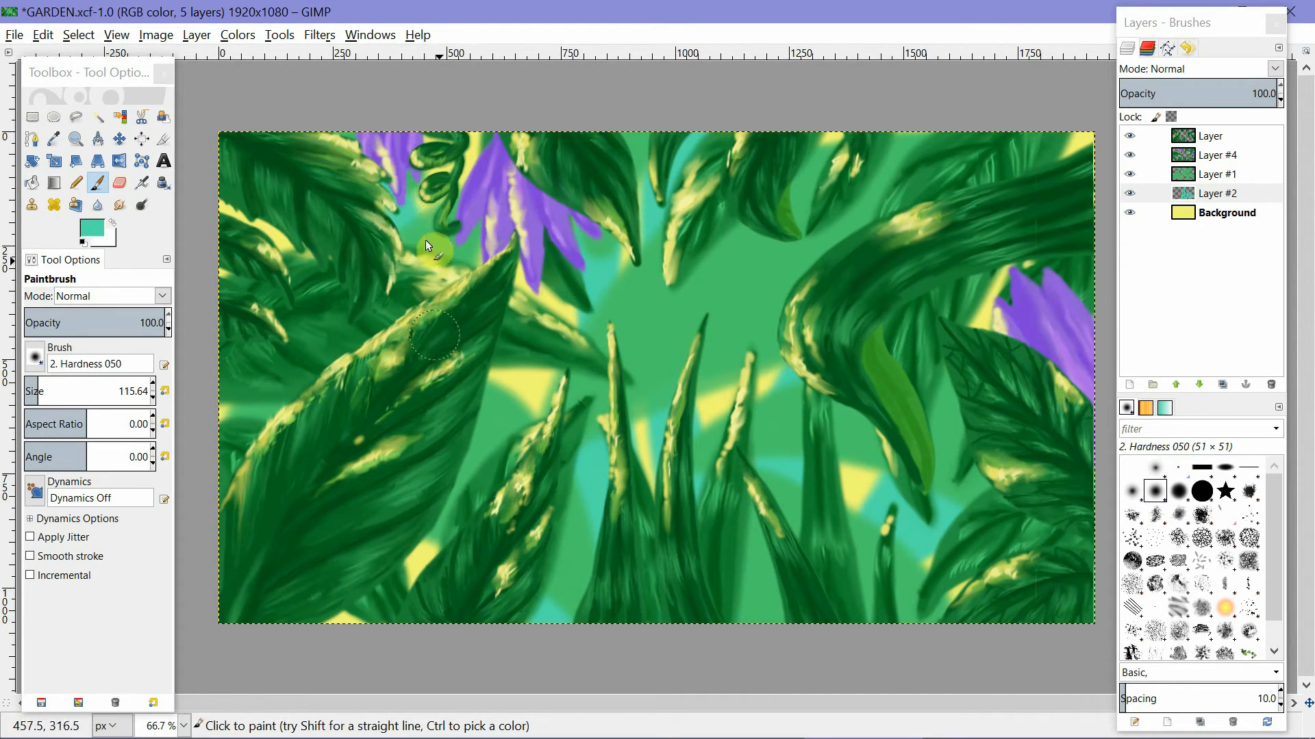
Shift the foreground colour's hue from teal towards green and paint an arching leaf across the middle of Layer #2.
{"action": "left_click", "coordinate": [92, 229]}
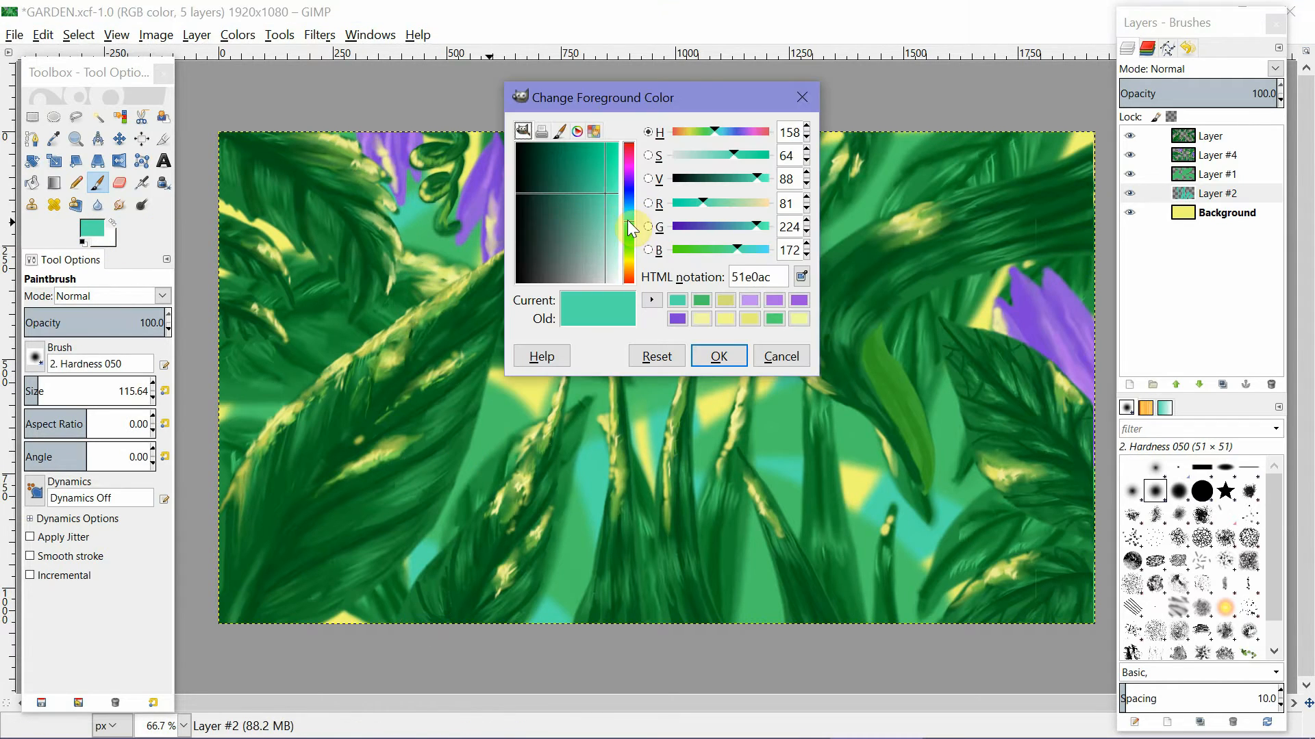
{"action": "left_click_drag", "start_coordinate": [630, 229], "coordinate": [632, 237]}
{"action": "left_click", "coordinate": [718, 356]}
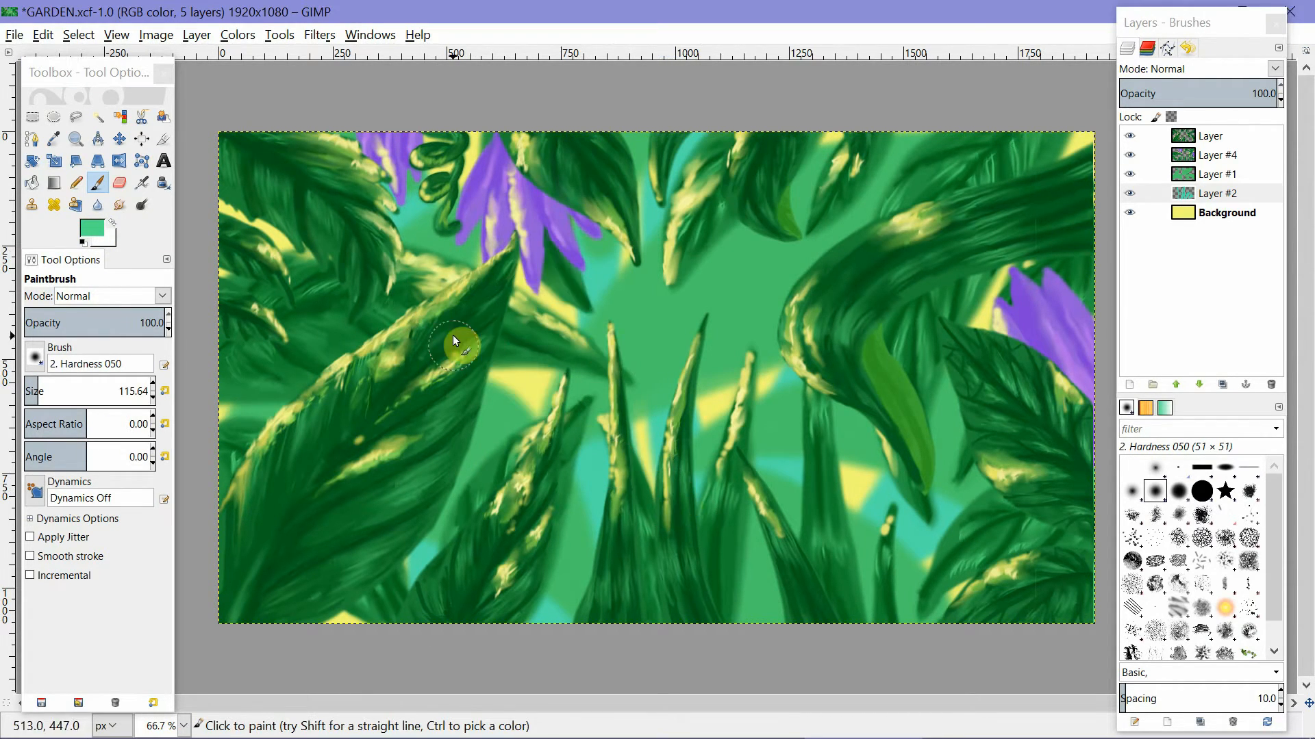
{"action": "mouse_move", "coordinate": [453, 335]}
{"action": "left_mouse_down"}
{"action": "mouse_move", "coordinate": [671, 378]}
{"action": "mouse_move", "coordinate": [739, 436]}
{"action": "mouse_move", "coordinate": [682, 368]}
{"action": "mouse_move", "coordinate": [417, 339]}
{"action": "mouse_move", "coordinate": [467, 395]}
{"action": "mouse_move", "coordinate": [450, 420]}
{"action": "mouse_move", "coordinate": [558, 354]}
{"action": "left_mouse_up"}
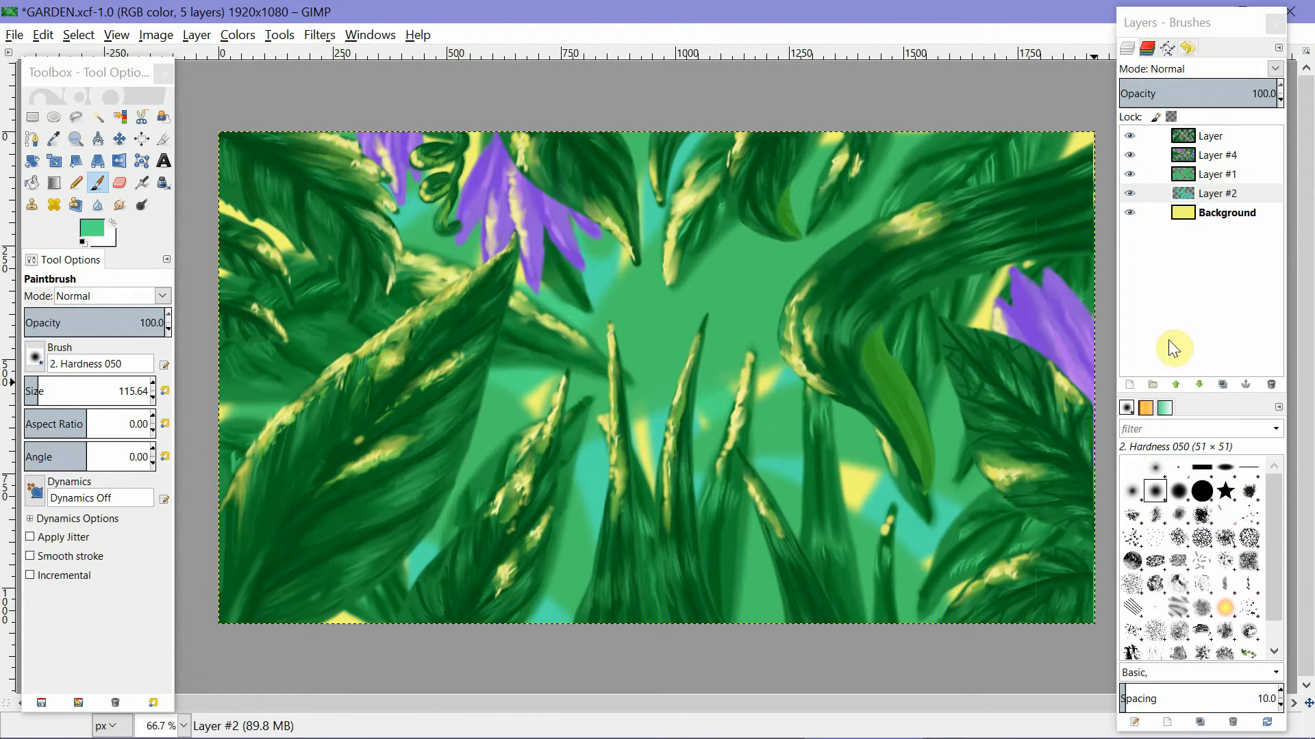
Hide Layer, Layer #4 and Layer #1, and fill out the arching green leaf on Layer #2.
{"action": "left_click", "coordinate": [1129, 155]}
{"action": "left_click", "coordinate": [1130, 136]}
{"action": "left_click", "coordinate": [1130, 174]}
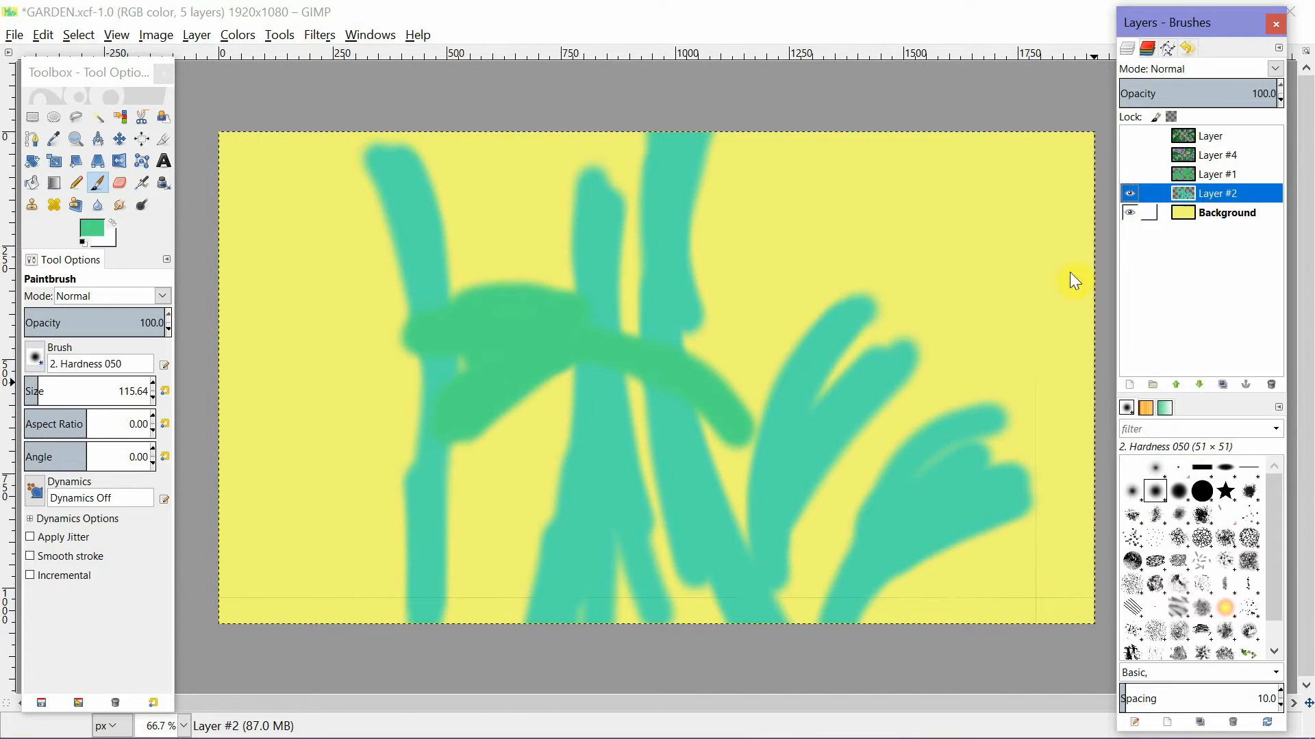
{"action": "left_click_drag", "start_coordinate": [919, 478], "coordinate": [961, 453]}
{"action": "key", "text": "ctrl+z"}
{"action": "left_click", "coordinate": [442, 334]}
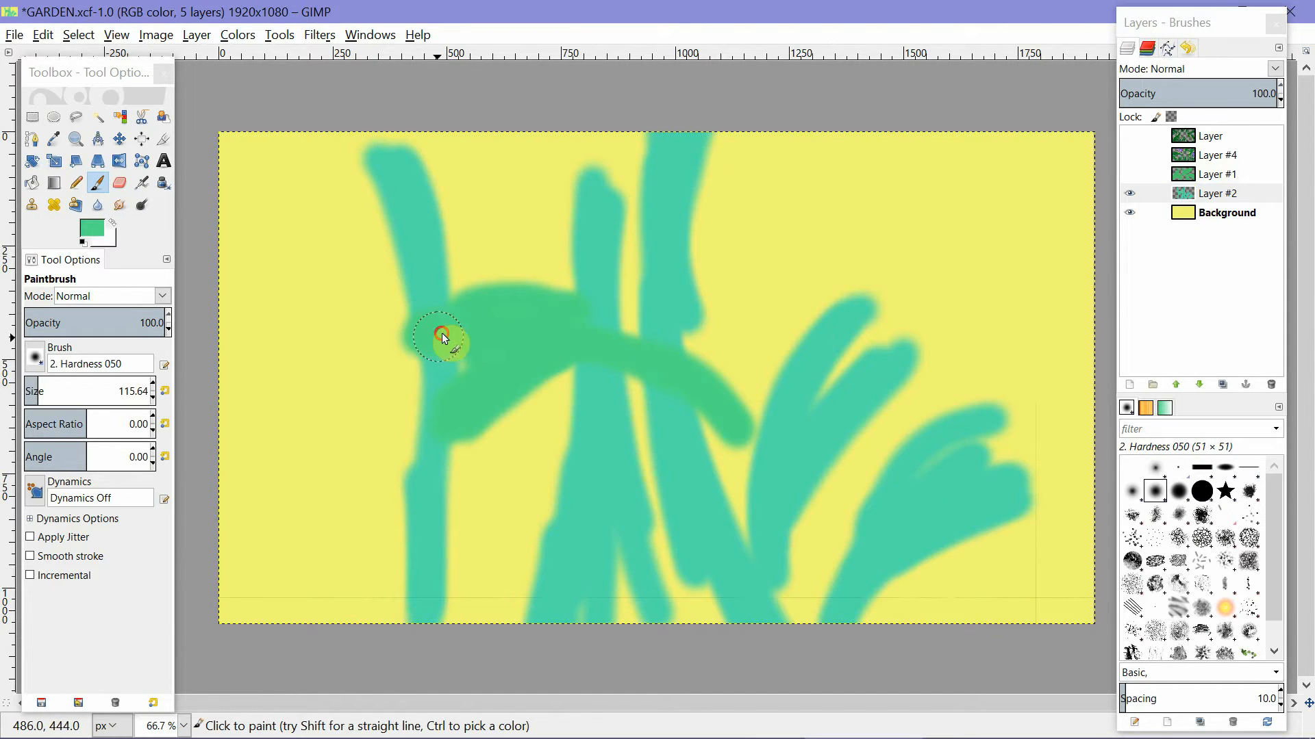
{"action": "mouse_move", "coordinate": [442, 335]}
{"action": "left_mouse_down"}
{"action": "mouse_move", "coordinate": [641, 358]}
{"action": "mouse_move", "coordinate": [634, 325]}
{"action": "mouse_move", "coordinate": [721, 409]}
{"action": "left_mouse_up"}
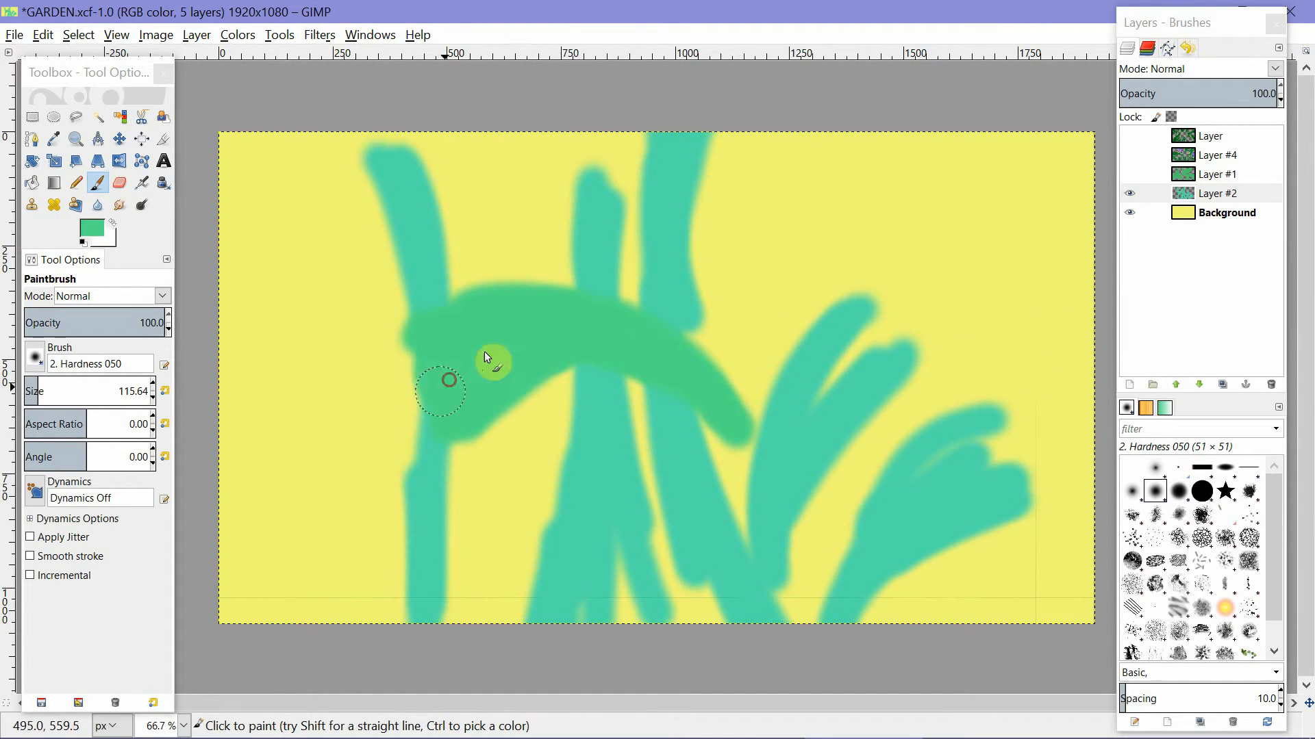
Widen the stalks and lower-right leaves on Layer #2 with the sampled teal, and extend the green arching leaf over the left stalk.
{"action": "left_click", "coordinate": [111, 220]}
{"action": "left_click", "coordinate": [99, 182]}
{"action": "left_click", "coordinate": [54, 139]}
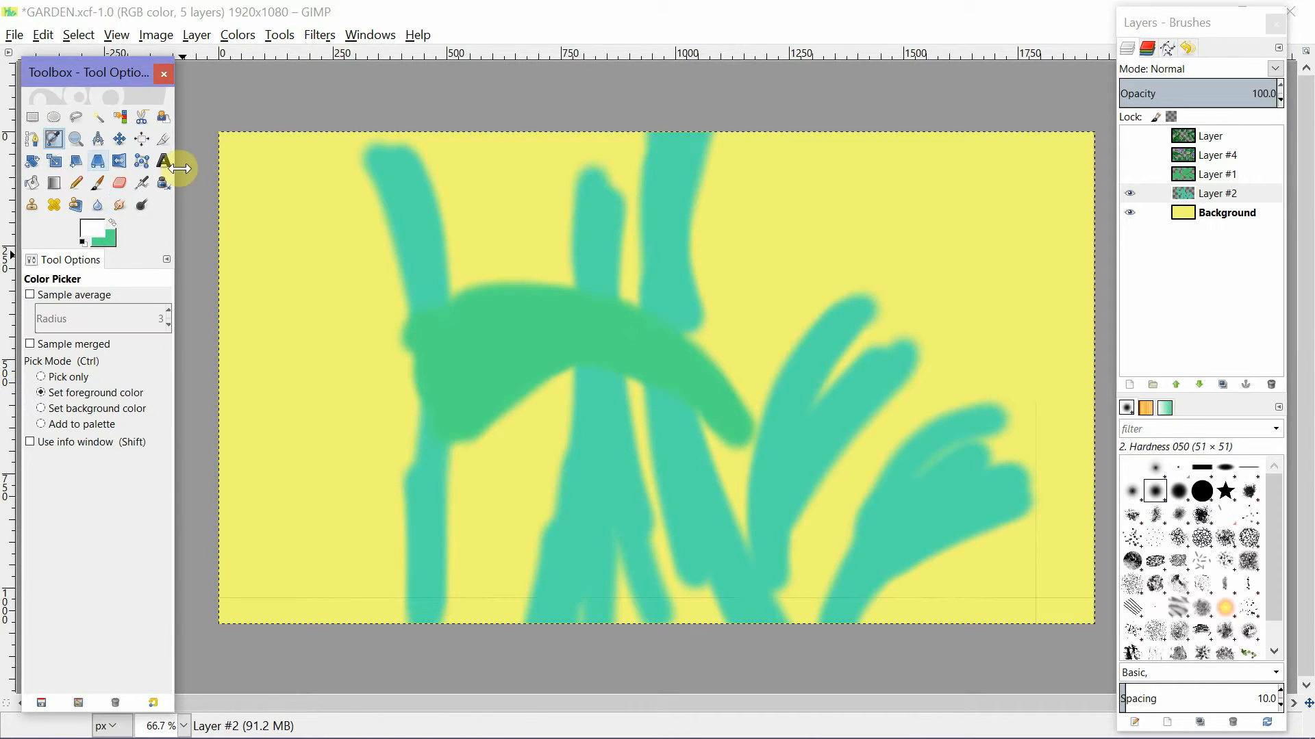
{"action": "left_click", "coordinate": [599, 231]}
{"action": "left_click", "coordinate": [97, 182]}
{"action": "mouse_move", "coordinate": [604, 298]}
{"action": "left_mouse_down"}
{"action": "mouse_move", "coordinate": [589, 133]}
{"action": "mouse_move", "coordinate": [607, 479]}
{"action": "mouse_move", "coordinate": [652, 628]}
{"action": "mouse_move", "coordinate": [692, 534]}
{"action": "mouse_move", "coordinate": [763, 548]}
{"action": "mouse_move", "coordinate": [830, 629]}
{"action": "mouse_move", "coordinate": [964, 446]}
{"action": "mouse_move", "coordinate": [998, 494]}
{"action": "mouse_move", "coordinate": [1048, 469]}
{"action": "left_mouse_up"}
{"action": "mouse_move", "coordinate": [375, 142]}
{"action": "left_mouse_down"}
{"action": "mouse_move", "coordinate": [413, 178]}
{"action": "mouse_move", "coordinate": [415, 419]}
{"action": "mouse_move", "coordinate": [373, 603]}
{"action": "left_mouse_up"}
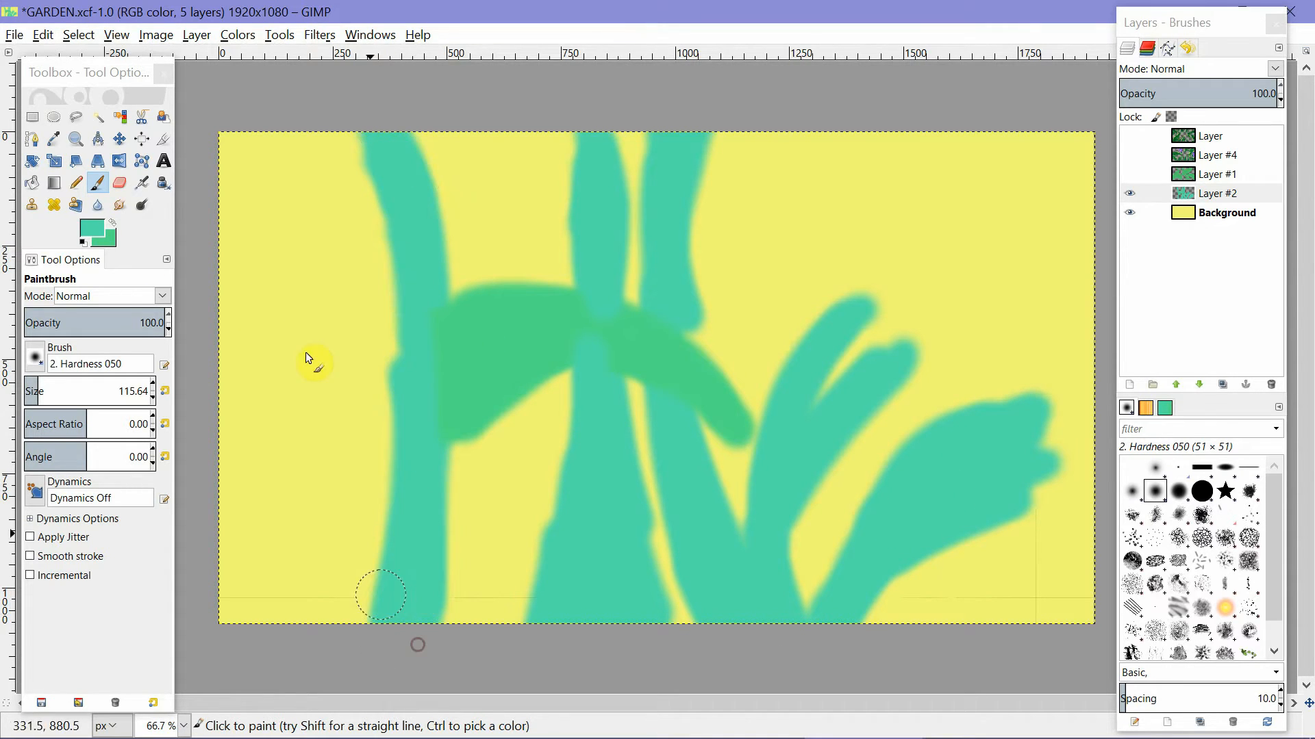
{"action": "left_click", "coordinate": [112, 221]}
{"action": "mouse_move", "coordinate": [459, 321]}
{"action": "left_mouse_down"}
{"action": "mouse_move", "coordinate": [385, 383]}
{"action": "mouse_move", "coordinate": [502, 401]}
{"action": "left_mouse_up"}
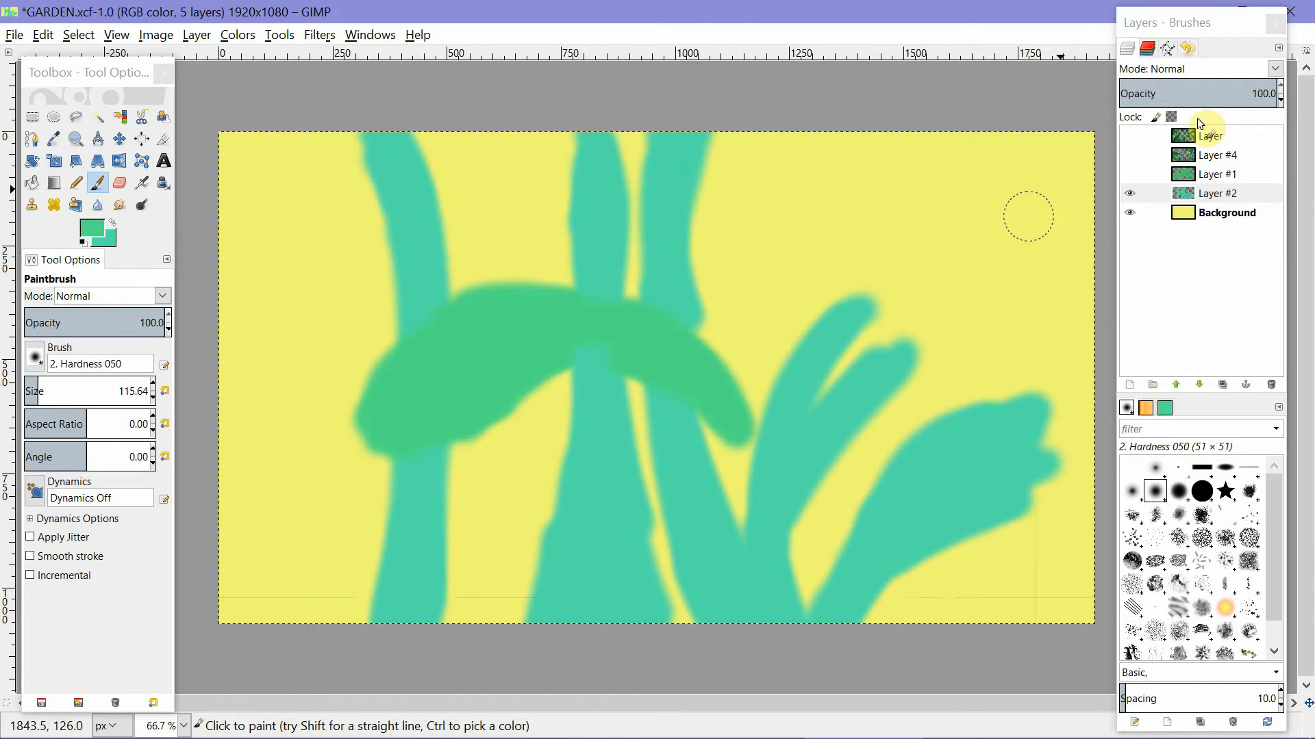
Show Layer #1 again and make it the active layer, keeping Layer #4 and Layer hidden.
{"action": "left_click", "coordinate": [1130, 173]}
{"action": "left_click", "coordinate": [1130, 155]}
{"action": "left_click", "coordinate": [1130, 135]}
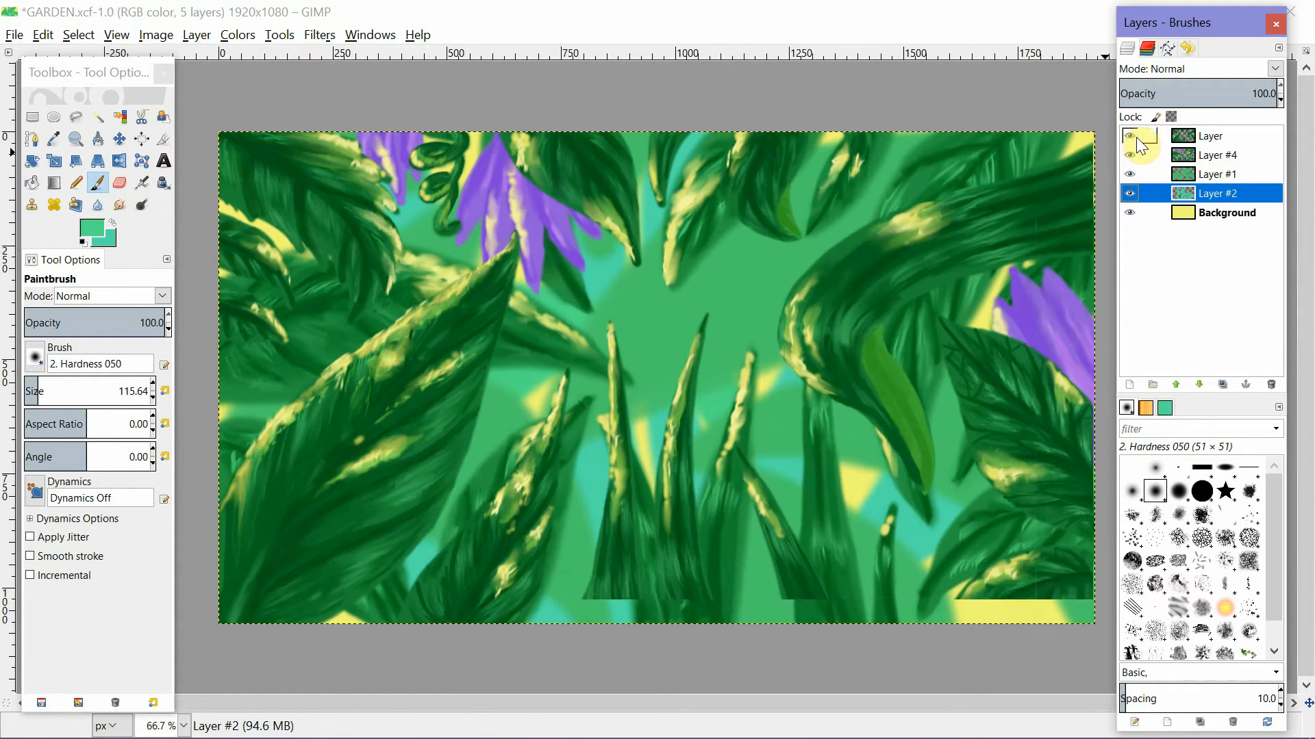
{"action": "left_click", "coordinate": [1204, 175]}
{"action": "left_click", "coordinate": [1130, 155]}
{"action": "left_click", "coordinate": [1130, 135]}
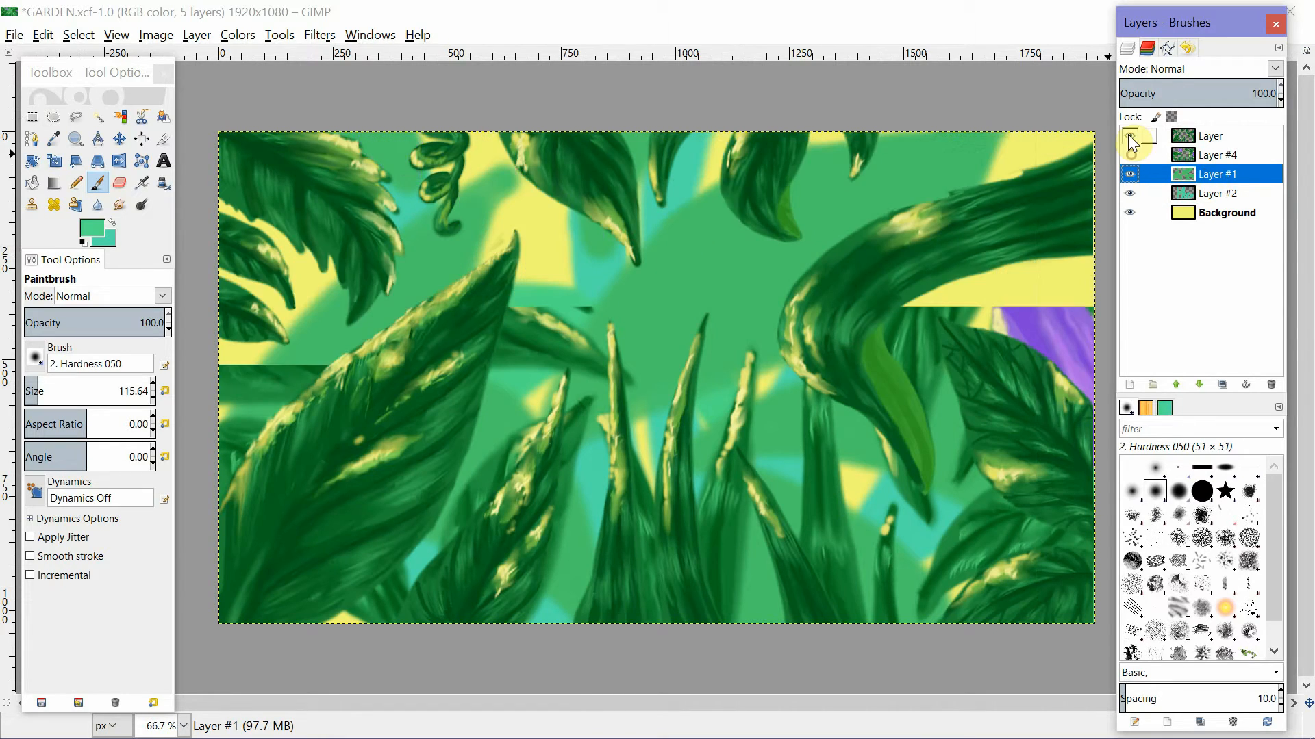
Set a darker shade of the sampled leaf green and paint the midrib and first side vein of the large upper leaf at brush size 44.67.
{"action": "left_click", "coordinate": [53, 139]}
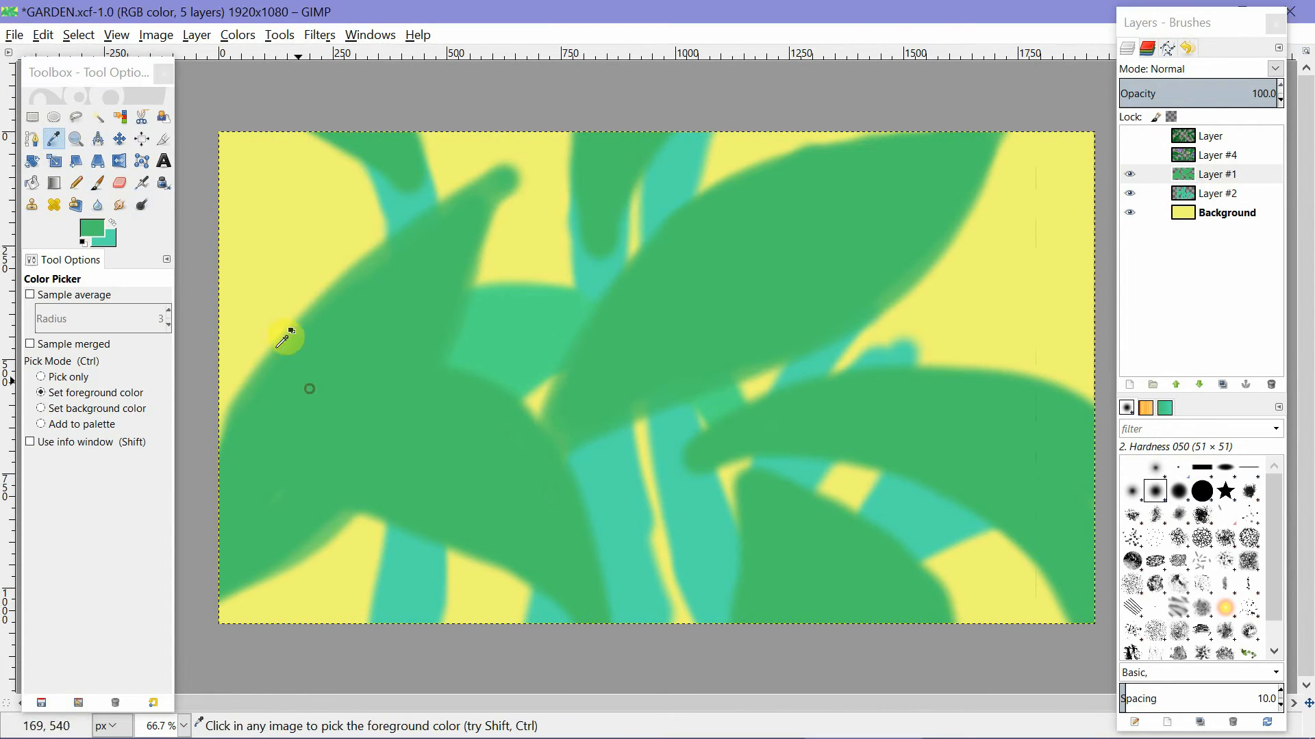
{"action": "left_click", "coordinate": [93, 228]}
{"action": "left_click_drag", "start_coordinate": [590, 191], "coordinate": [585, 184]}
{"action": "left_click", "coordinate": [705, 359]}
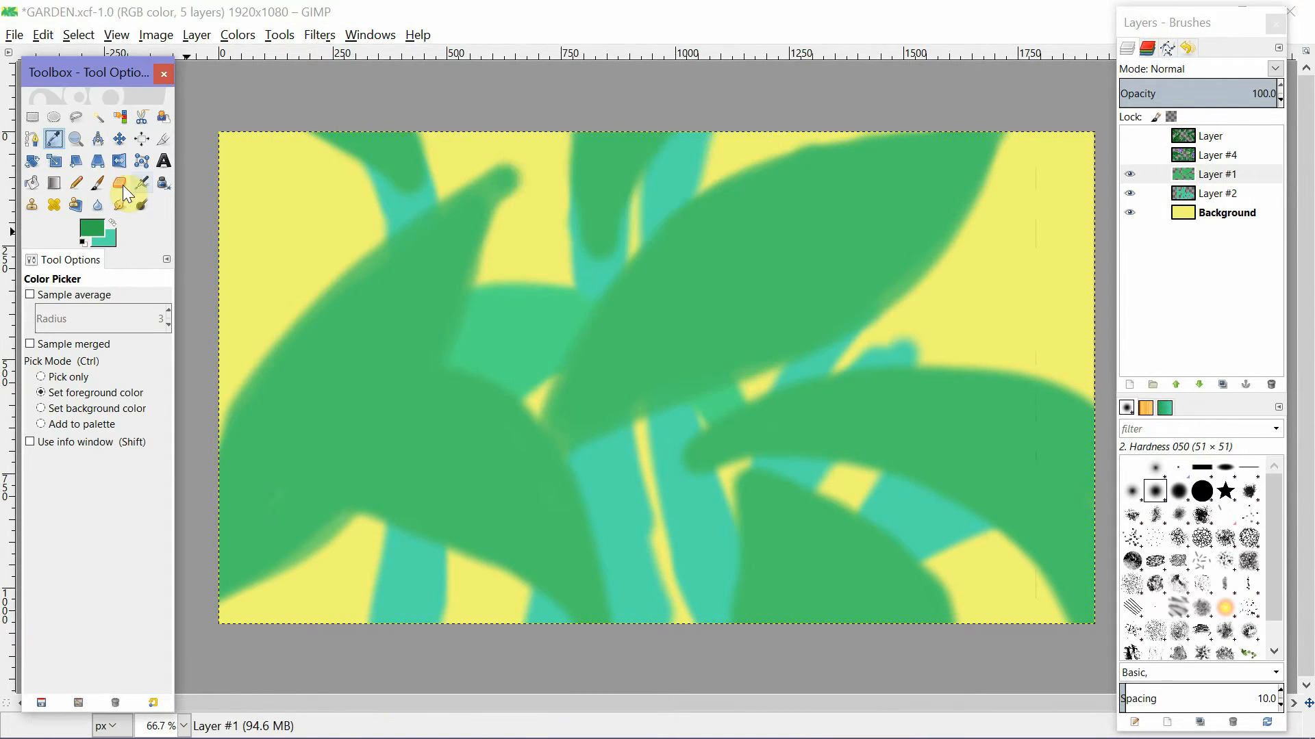
{"action": "left_click", "coordinate": [97, 183]}
{"action": "left_click_drag", "start_coordinate": [35, 393], "coordinate": [28, 391]}
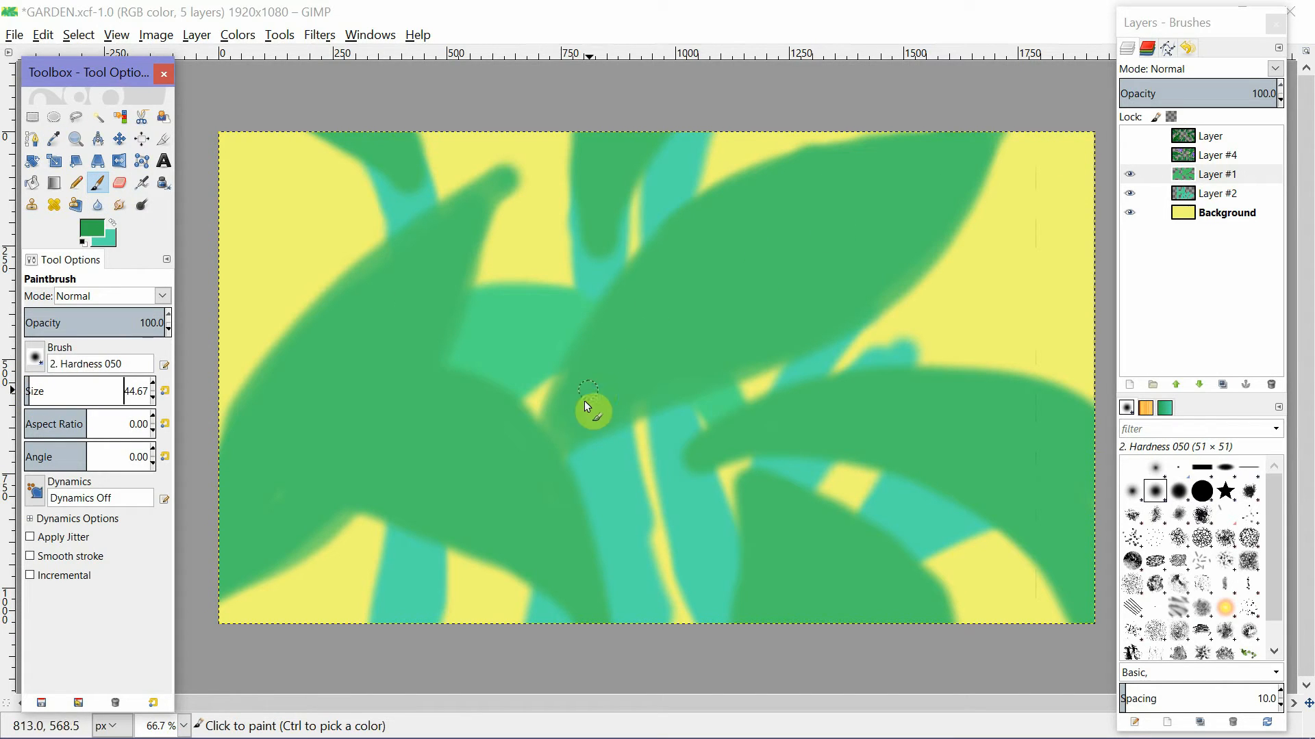
{"action": "mouse_move", "coordinate": [962, 135]}
{"action": "left_mouse_down"}
{"action": "mouse_move", "coordinate": [695, 285]}
{"action": "mouse_move", "coordinate": [580, 396]}
{"action": "mouse_move", "coordinate": [557, 439]}
{"action": "mouse_move", "coordinate": [616, 355]}
{"action": "mouse_move", "coordinate": [884, 192]}
{"action": "mouse_move", "coordinate": [964, 130]}
{"action": "left_mouse_up"}
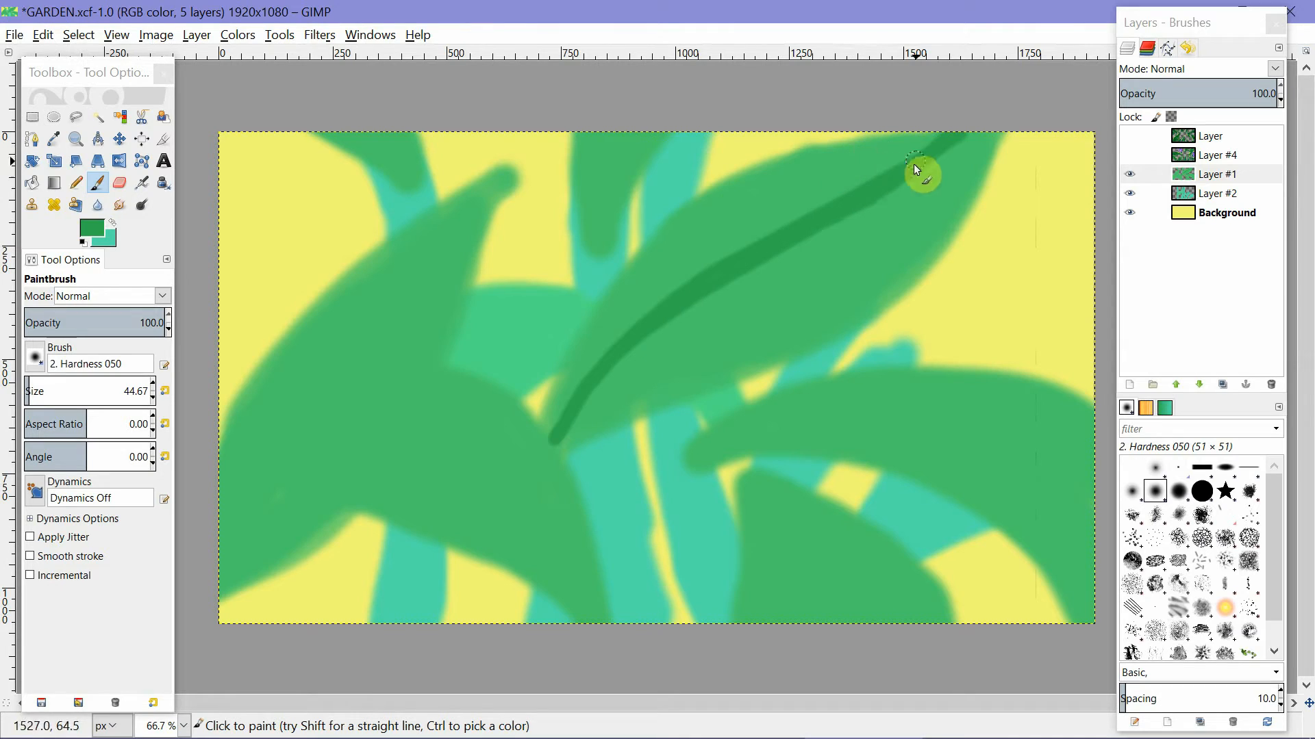
{"action": "mouse_move", "coordinate": [915, 170]}
{"action": "left_mouse_down"}
{"action": "mouse_move", "coordinate": [784, 187]}
{"action": "mouse_move", "coordinate": [699, 217]}
{"action": "mouse_move", "coordinate": [642, 257]}
{"action": "left_mouse_up"}
Paint the remaining side veins on both halves of the large upper leaf at brush size 33.75.
{"action": "left_click_drag", "start_coordinate": [34, 391], "coordinate": [28, 392]}
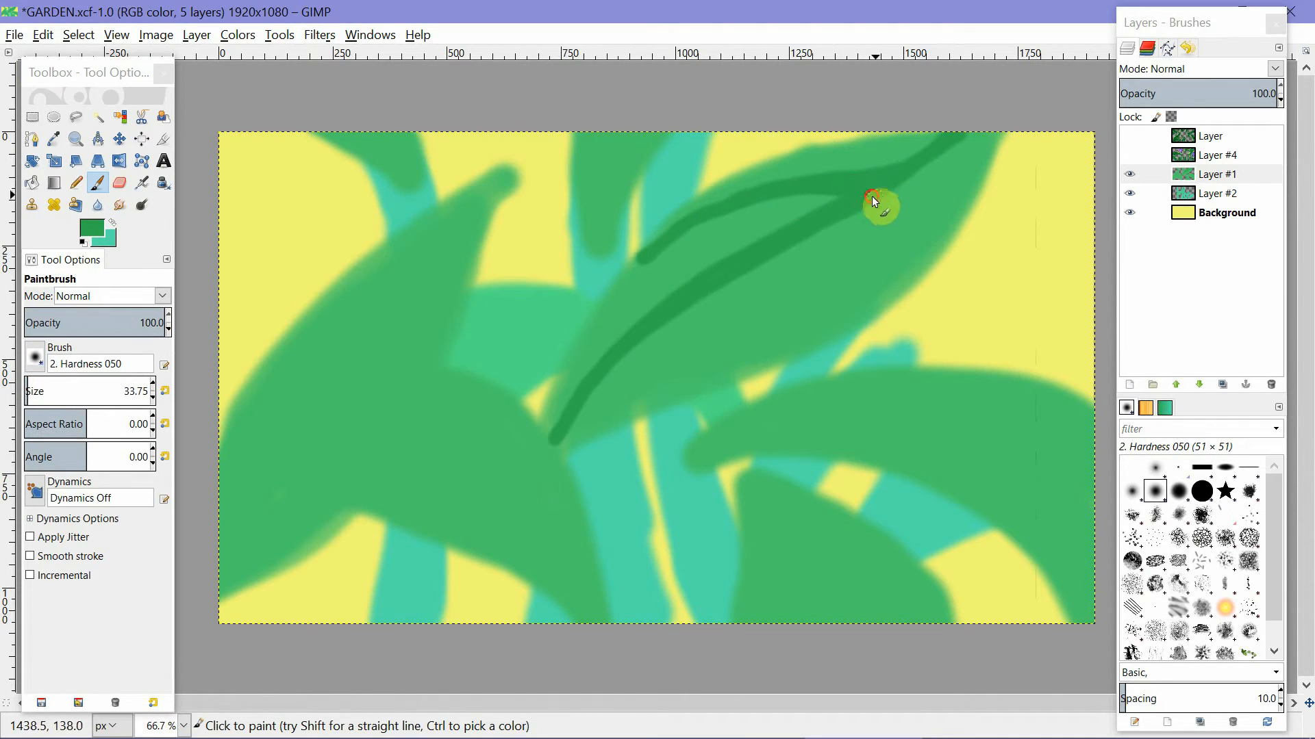
{"action": "left_click_drag", "start_coordinate": [872, 196], "coordinate": [756, 368]}
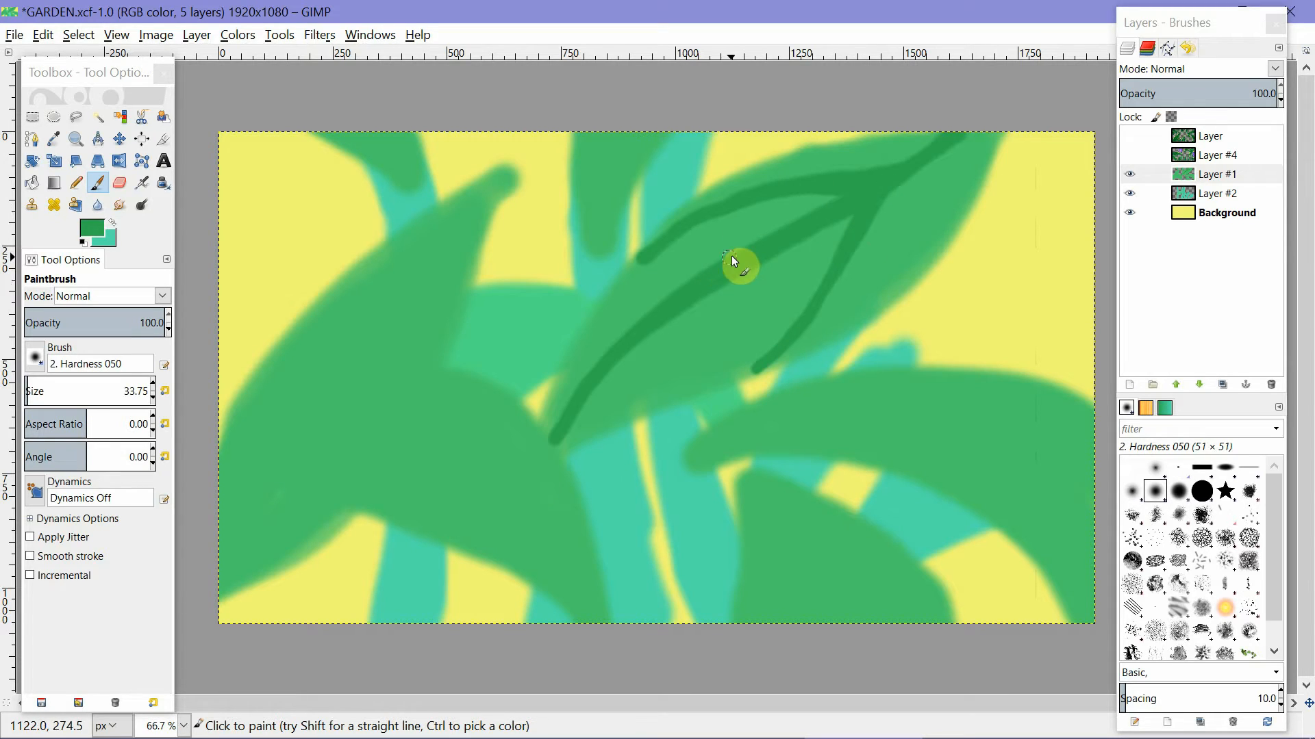
{"action": "left_click_drag", "start_coordinate": [738, 263], "coordinate": [597, 315]}
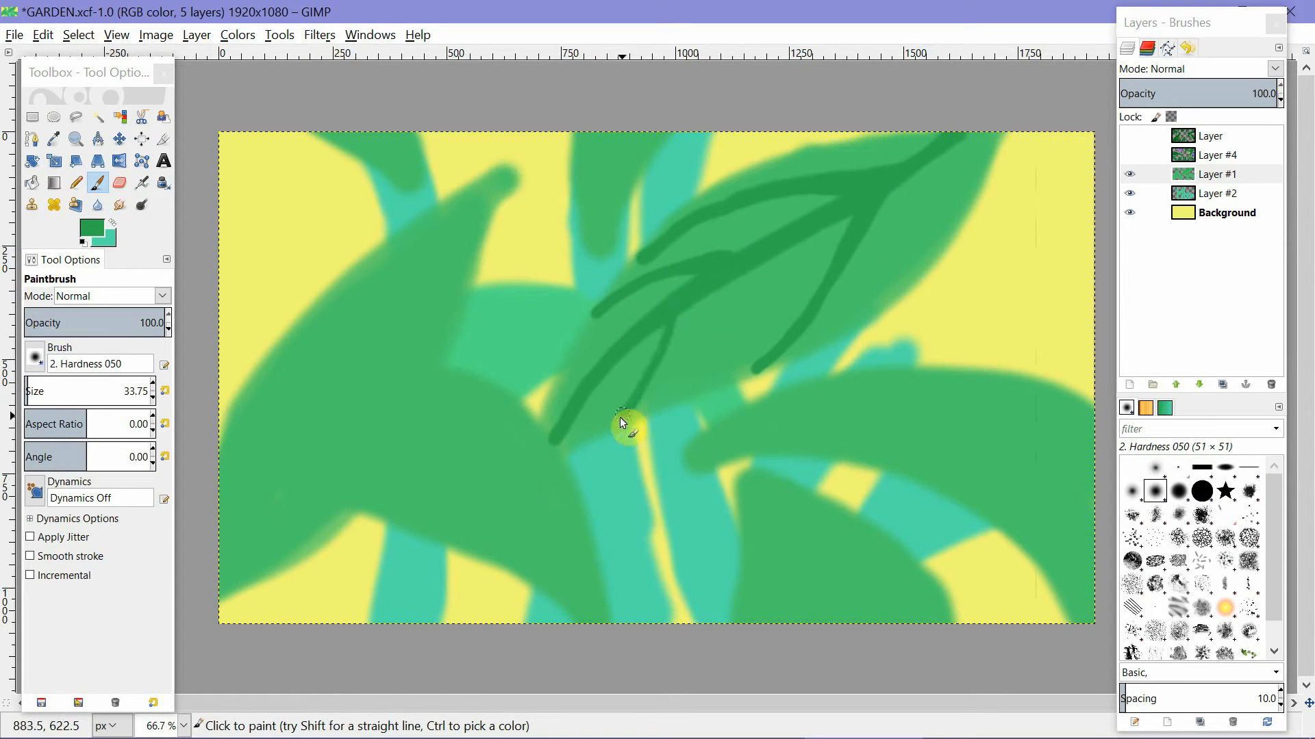
{"action": "left_click_drag", "start_coordinate": [619, 417], "coordinate": [688, 312]}
{"action": "mouse_move", "coordinate": [783, 253]}
{"action": "left_mouse_down"}
{"action": "mouse_move", "coordinate": [750, 332]}
{"action": "mouse_move", "coordinate": [701, 385]}
{"action": "left_mouse_up"}
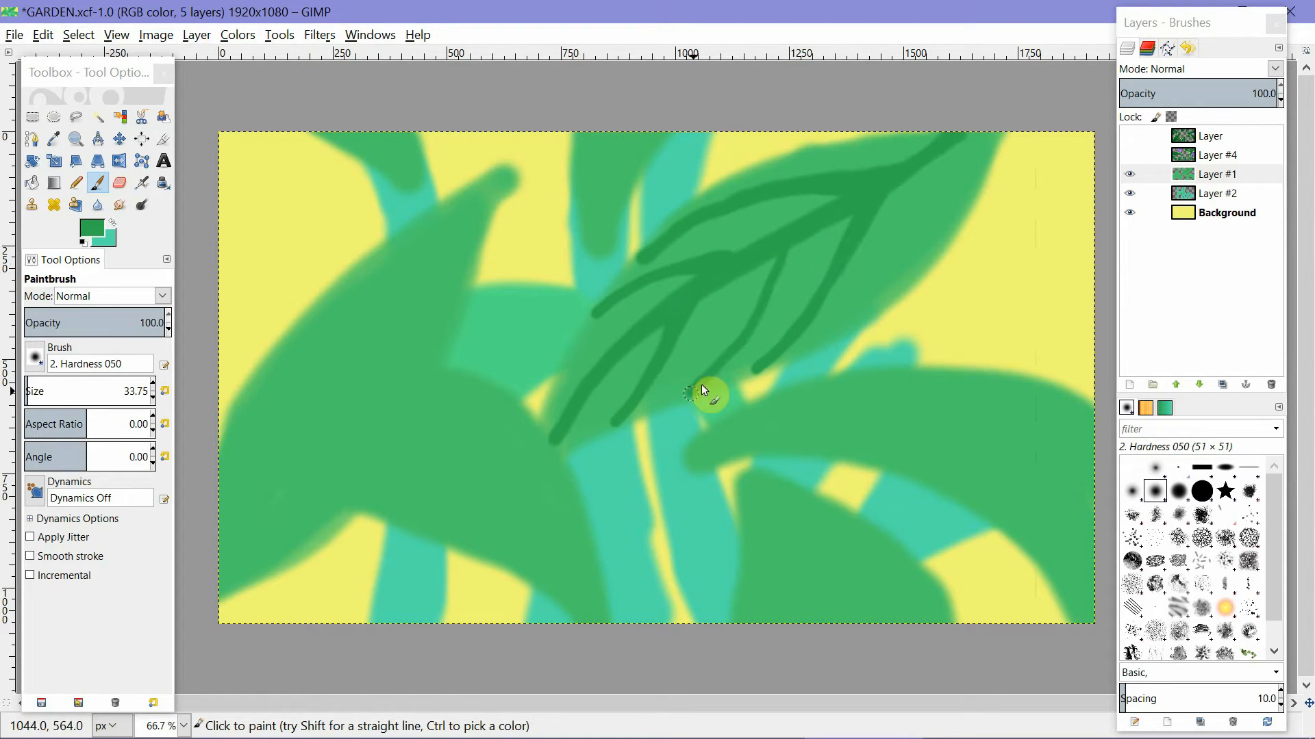
{"action": "left_click_drag", "start_coordinate": [938, 150], "coordinate": [904, 293]}
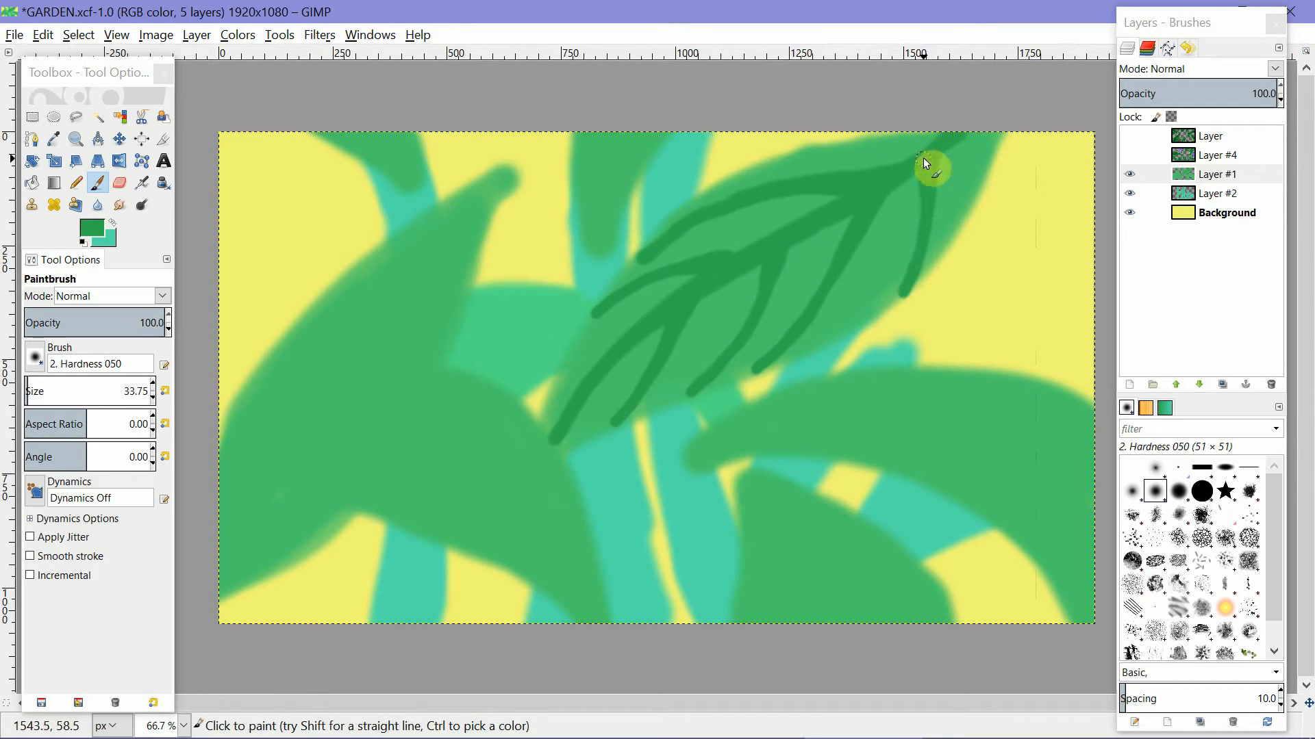
{"action": "left_click_drag", "start_coordinate": [830, 147], "coordinate": [949, 138]}
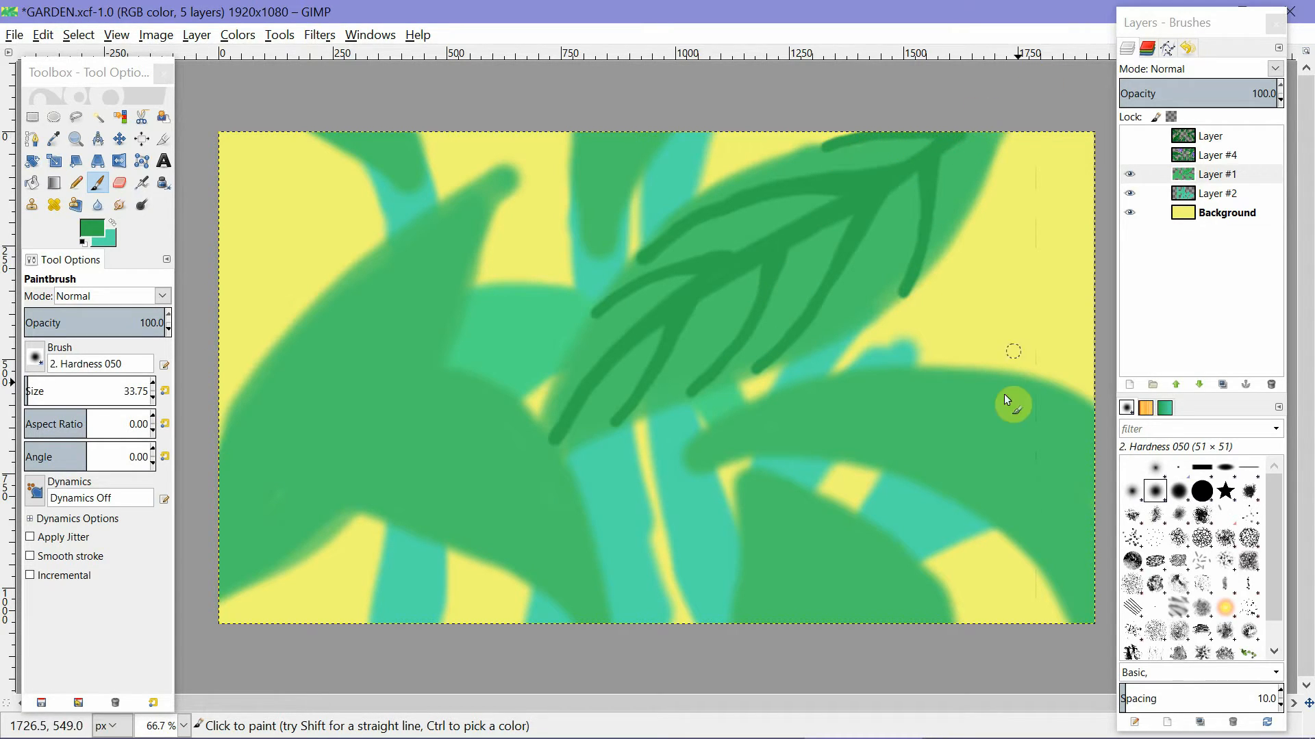
Paint a dark green midrib and curved upper vein along the arching leaf at the lower right of Layer #1, thickening them towards the canvas edge.
{"action": "mouse_move", "coordinate": [702, 452]}
{"action": "left_mouse_down"}
{"action": "mouse_move", "coordinate": [790, 424]}
{"action": "mouse_move", "coordinate": [919, 426]}
{"action": "left_mouse_up"}
{"action": "left_click_drag", "start_coordinate": [981, 454], "coordinate": [1100, 594]}
{"action": "mouse_move", "coordinate": [699, 454]}
{"action": "left_mouse_down"}
{"action": "mouse_move", "coordinate": [763, 429]}
{"action": "mouse_move", "coordinate": [942, 396]}
{"action": "mouse_move", "coordinate": [886, 411]}
{"action": "mouse_move", "coordinate": [1008, 435]}
{"action": "mouse_move", "coordinate": [994, 438]}
{"action": "mouse_move", "coordinate": [1114, 523]}
{"action": "left_mouse_up"}
{"action": "mouse_move", "coordinate": [1058, 481]}
{"action": "left_mouse_down"}
{"action": "mouse_move", "coordinate": [957, 430]}
{"action": "mouse_move", "coordinate": [1032, 458]}
{"action": "mouse_move", "coordinate": [1099, 589]}
{"action": "left_mouse_up"}
{"action": "mouse_move", "coordinate": [853, 378]}
{"action": "left_mouse_down"}
{"action": "mouse_move", "coordinate": [1068, 410]}
{"action": "mouse_move", "coordinate": [1111, 449]}
{"action": "left_mouse_up"}
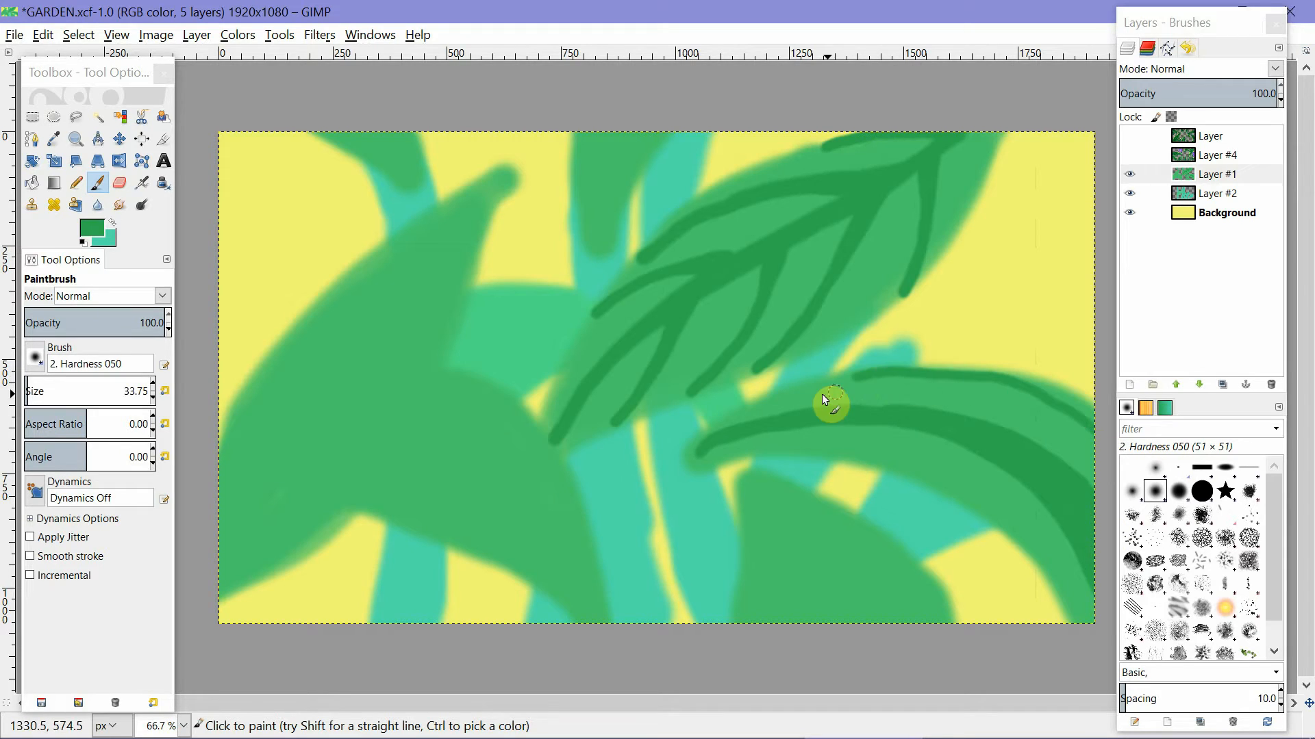
{"action": "mouse_move", "coordinate": [816, 391]}
{"action": "left_mouse_down"}
{"action": "mouse_move", "coordinate": [1007, 384]}
{"action": "mouse_move", "coordinate": [1101, 452]}
{"action": "left_mouse_up"}
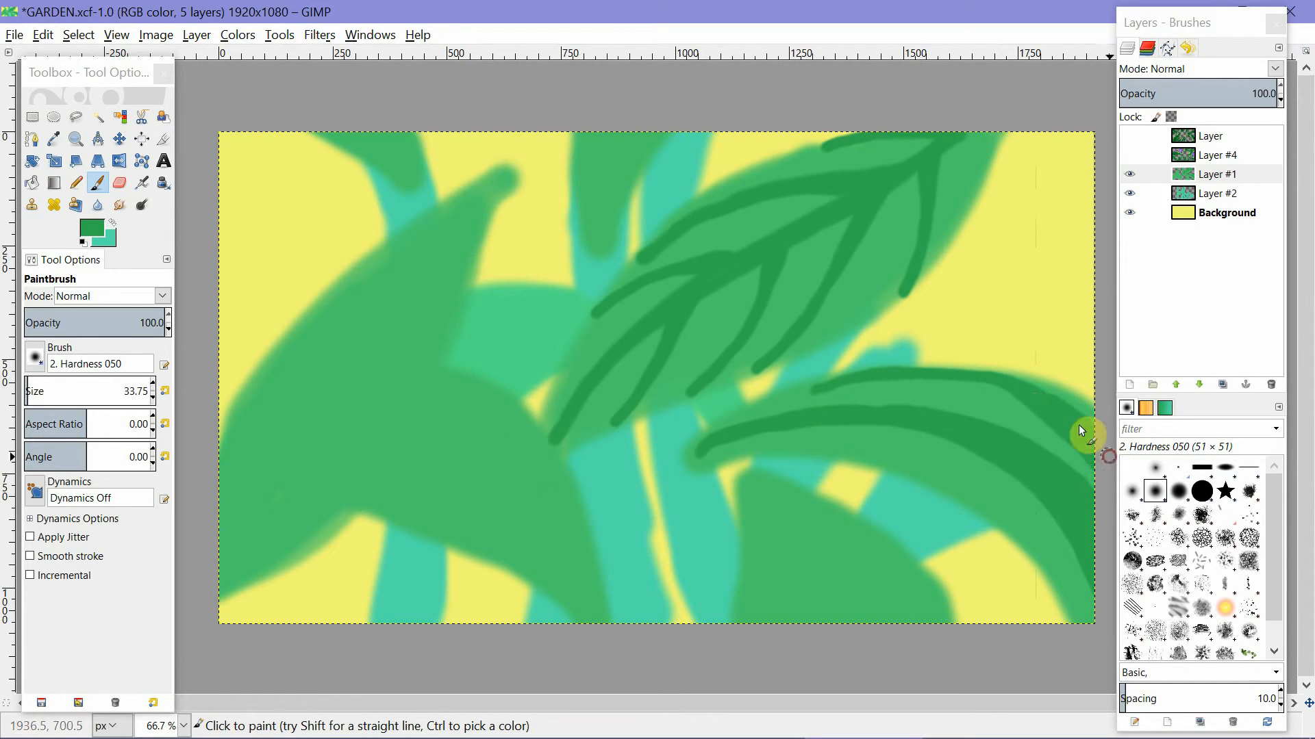
Paint a dark green midrib and its side veins on the rounded leaf at the canvas's lower edge, at brush size 33.75.
{"action": "left_click_drag", "start_coordinate": [750, 480], "coordinate": [860, 634]}
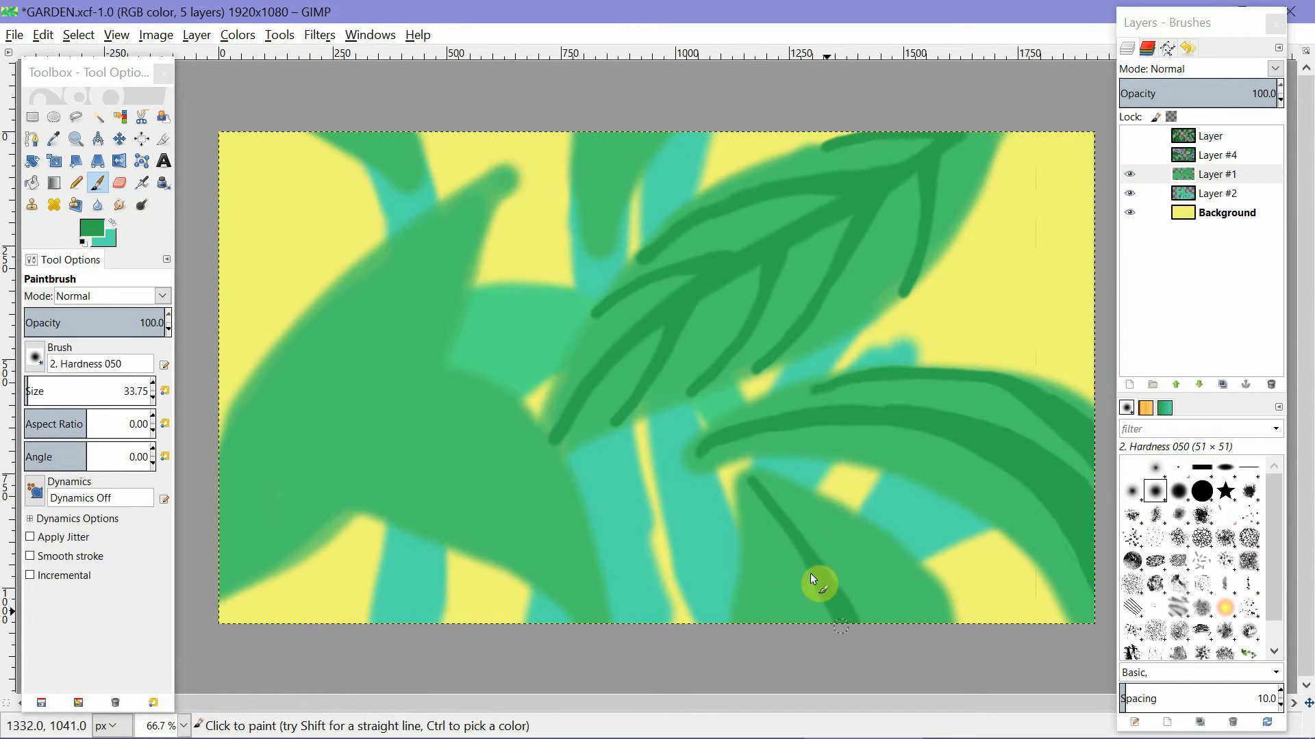
{"action": "left_click_drag", "start_coordinate": [752, 541], "coordinate": [832, 590]}
{"action": "left_click_drag", "start_coordinate": [820, 499], "coordinate": [832, 579]}
{"action": "left_click_drag", "start_coordinate": [743, 600], "coordinate": [843, 621]}
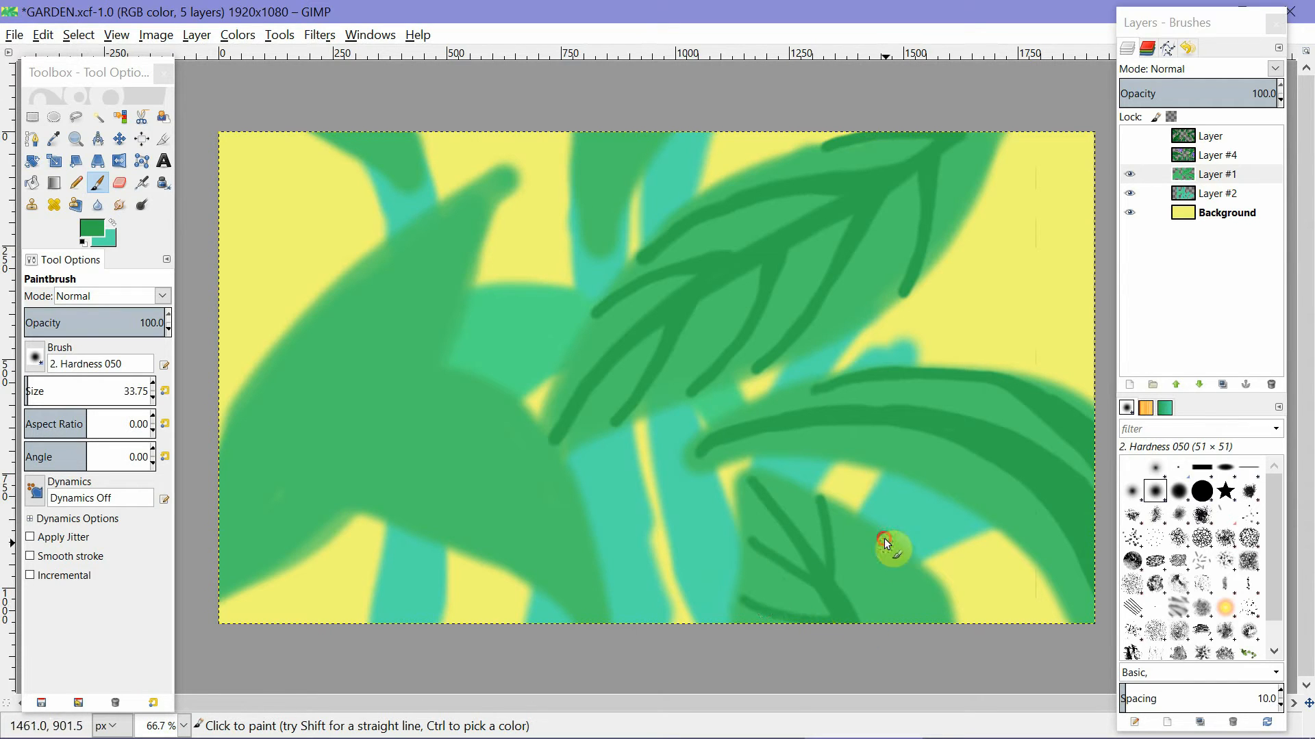
{"action": "mouse_move", "coordinate": [885, 539]}
{"action": "left_mouse_down"}
{"action": "mouse_move", "coordinate": [880, 592]}
{"action": "mouse_move", "coordinate": [864, 625]}
{"action": "left_mouse_up"}
Paint the midrib and side veins of the large pointed leaf on the canvas's left half in the same dark green.
{"action": "mouse_move", "coordinate": [510, 179]}
{"action": "left_mouse_down"}
{"action": "mouse_move", "coordinate": [315, 382]}
{"action": "mouse_move", "coordinate": [230, 503]}
{"action": "mouse_move", "coordinate": [285, 404]}
{"action": "mouse_move", "coordinate": [407, 258]}
{"action": "mouse_move", "coordinate": [338, 333]}
{"action": "left_mouse_up"}
{"action": "mouse_move", "coordinate": [365, 261]}
{"action": "left_mouse_down"}
{"action": "mouse_move", "coordinate": [340, 339]}
{"action": "mouse_move", "coordinate": [298, 350]}
{"action": "mouse_move", "coordinate": [279, 415]}
{"action": "left_mouse_up"}
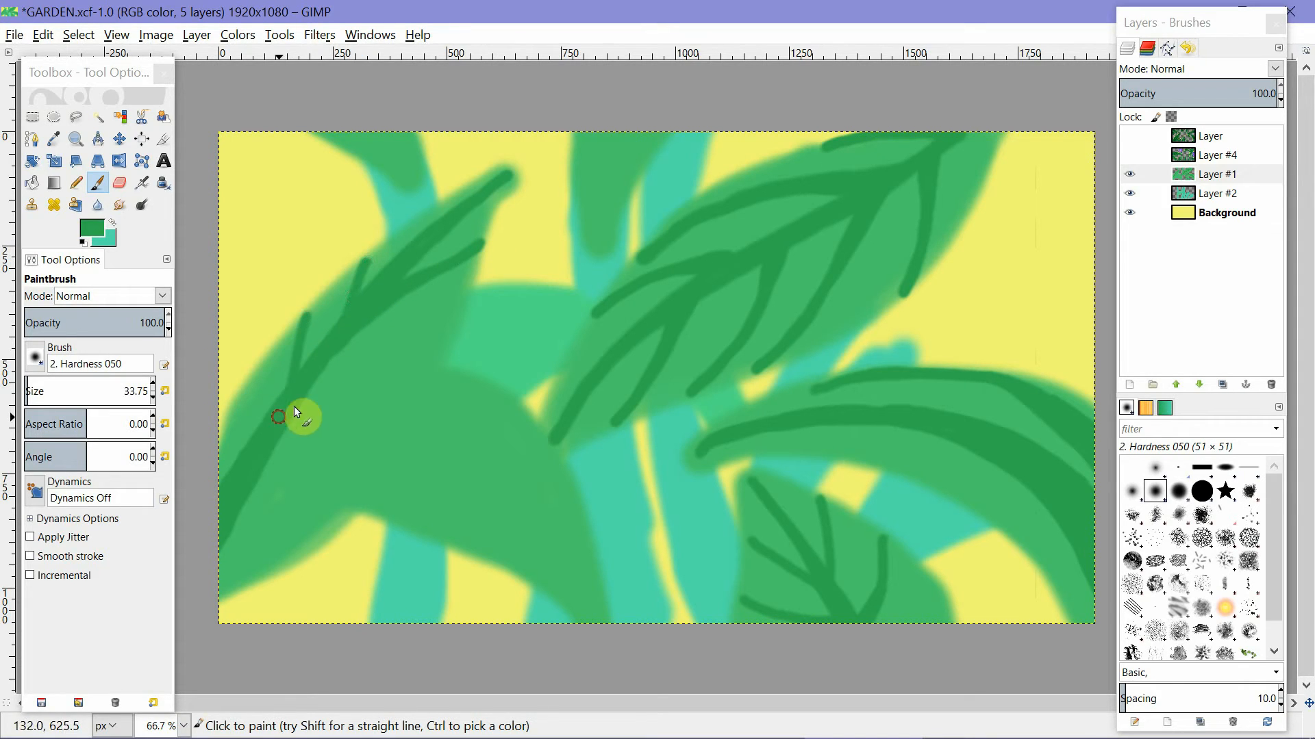
{"action": "left_click_drag", "start_coordinate": [330, 378], "coordinate": [442, 327]}
{"action": "left_click_drag", "start_coordinate": [242, 437], "coordinate": [246, 397]}
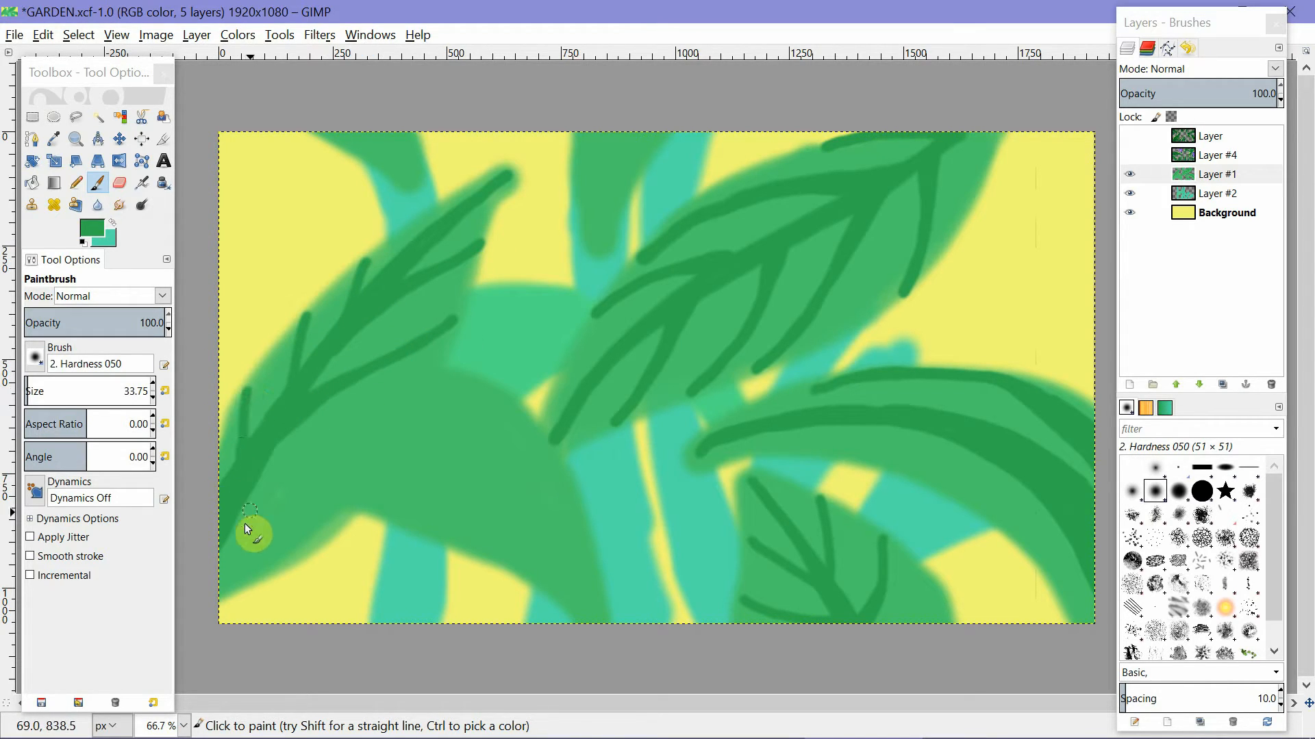
{"action": "mouse_move", "coordinate": [240, 503]}
{"action": "left_mouse_down"}
{"action": "mouse_move", "coordinate": [367, 464]}
{"action": "mouse_move", "coordinate": [241, 515]}
{"action": "left_mouse_up"}
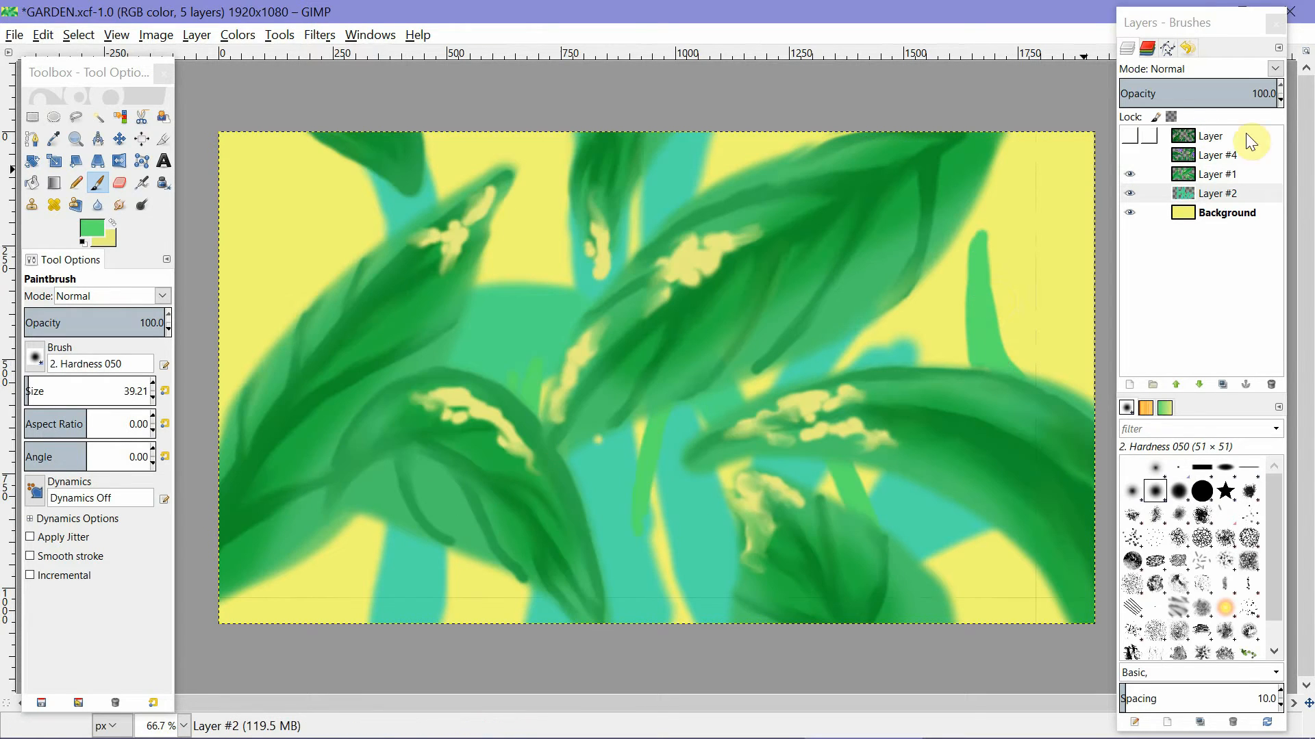
Show Layer and Layer #4 again and add a new transparent layer at the top of the stack.
{"action": "left_click", "coordinate": [1130, 135]}
{"action": "left_click", "coordinate": [1129, 155]}
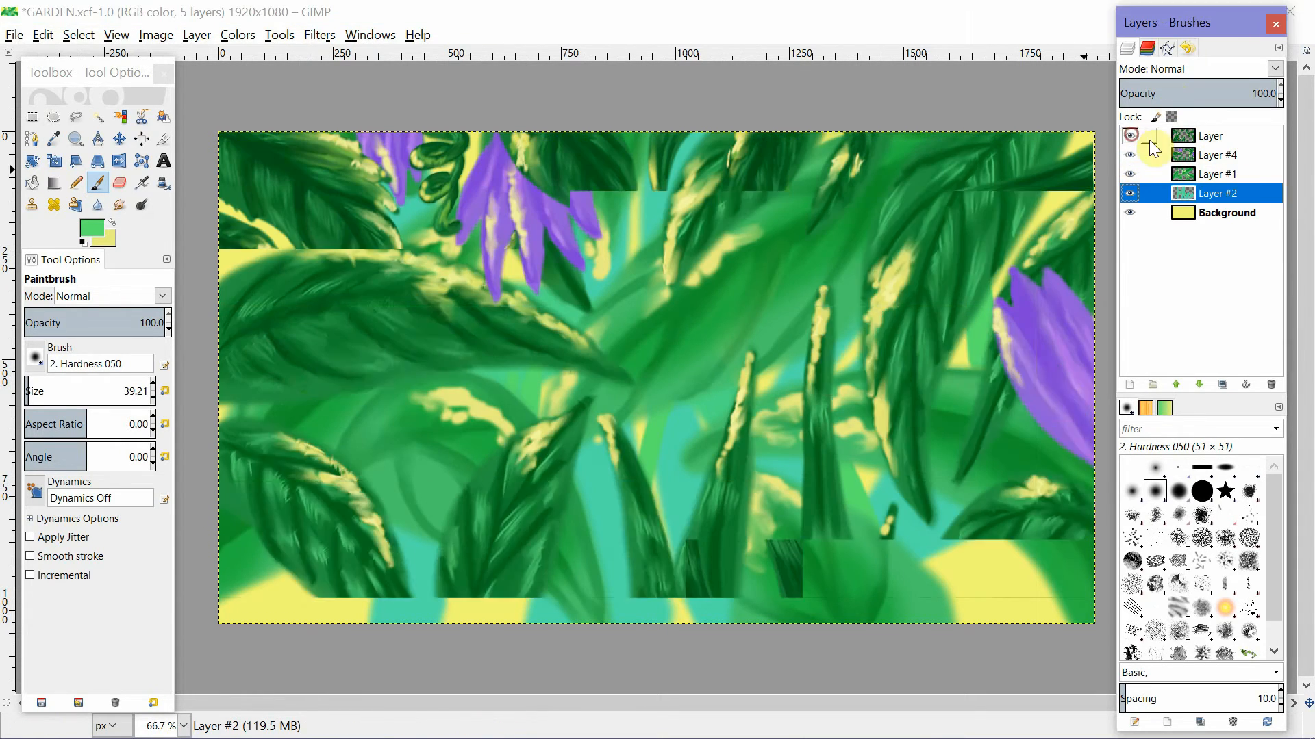
{"action": "left_click", "coordinate": [1129, 384]}
{"action": "left_click", "coordinate": [1143, 531]}
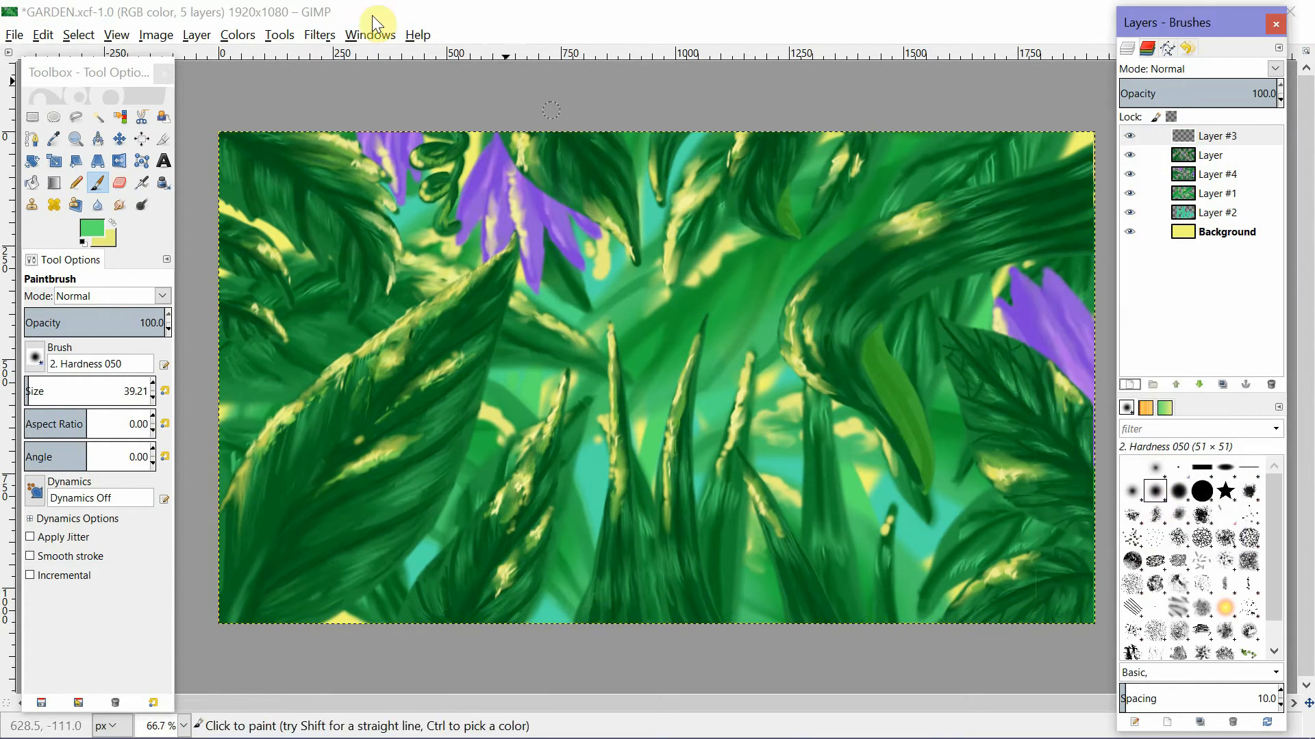
Draw a large elliptical selection over the upper-left leaves and fill it with red c83838 on the new layer.
{"action": "left_click", "coordinate": [55, 117]}
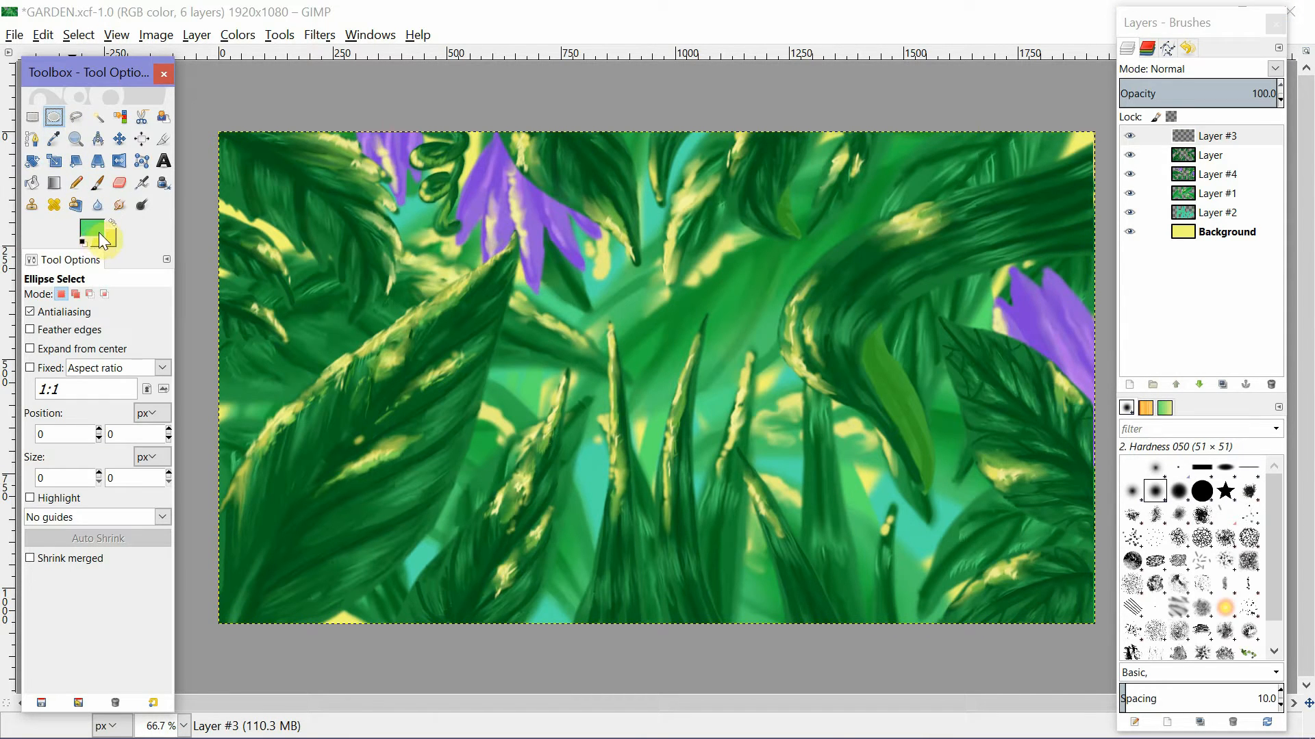
{"action": "left_click", "coordinate": [93, 229]}
{"action": "left_click_drag", "start_coordinate": [628, 152], "coordinate": [628, 141]}
{"action": "left_click_drag", "start_coordinate": [606, 195], "coordinate": [592, 182]}
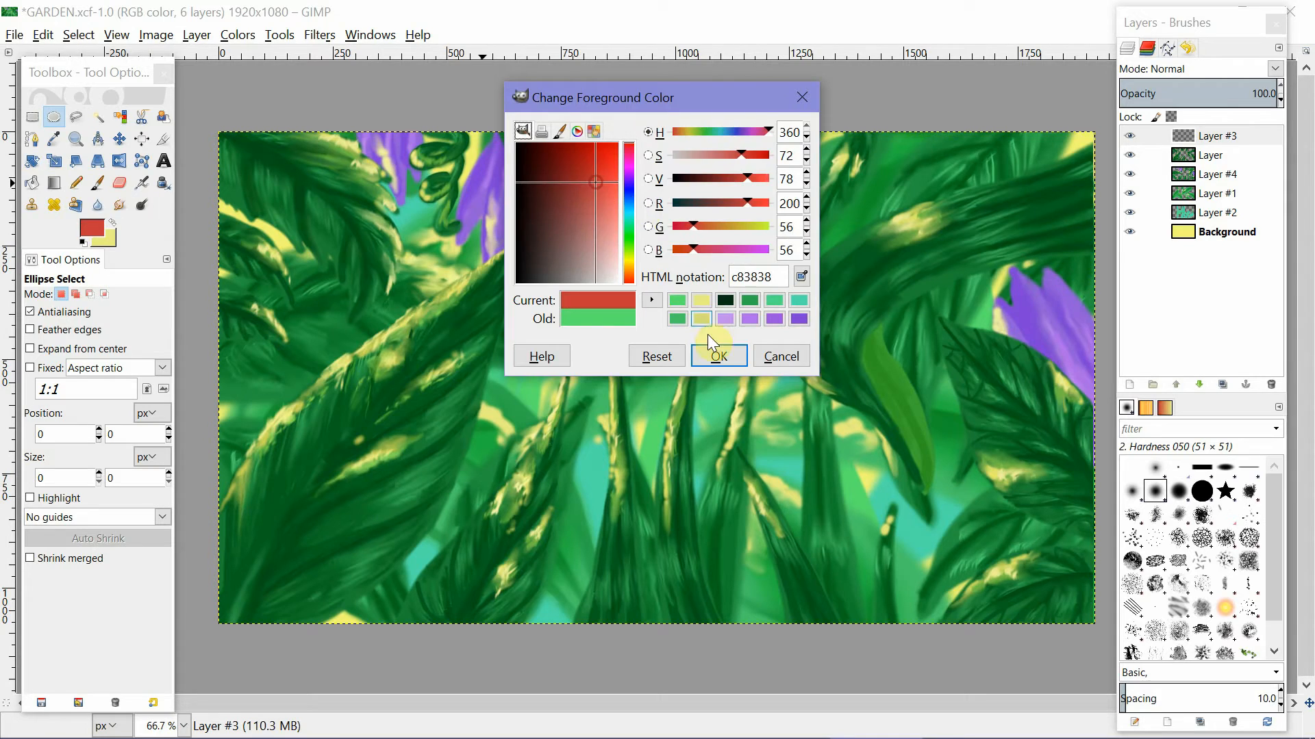
{"action": "left_click", "coordinate": [718, 356]}
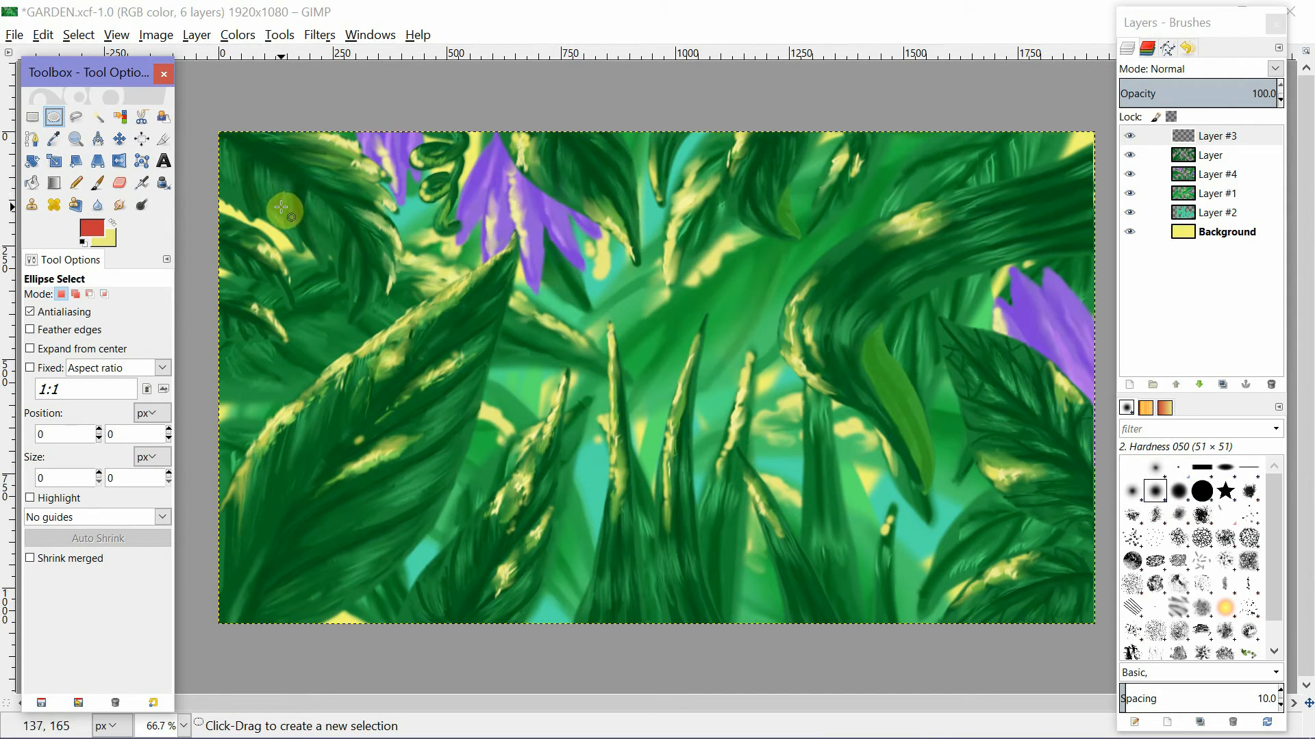
{"action": "left_click_drag", "start_coordinate": [239, 194], "coordinate": [547, 437]}
{"action": "left_click", "coordinate": [32, 183]}
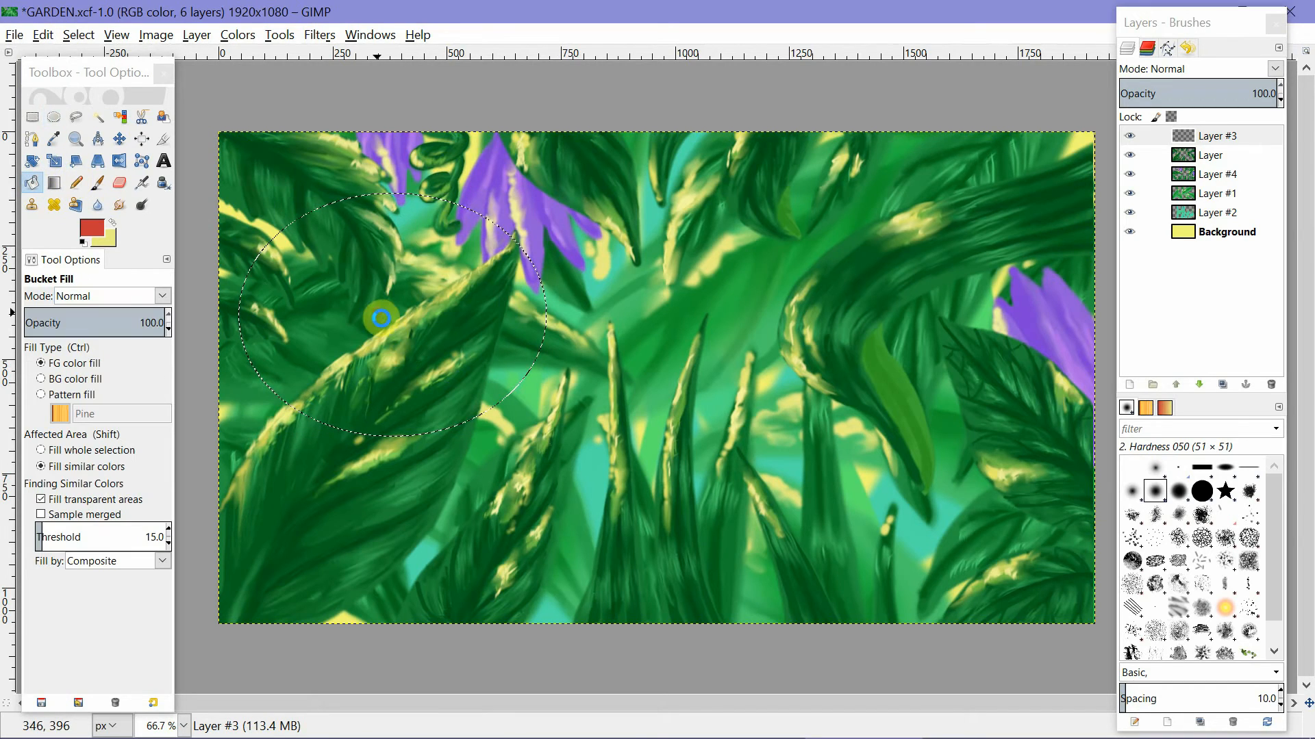
{"action": "left_click", "coordinate": [382, 317]}
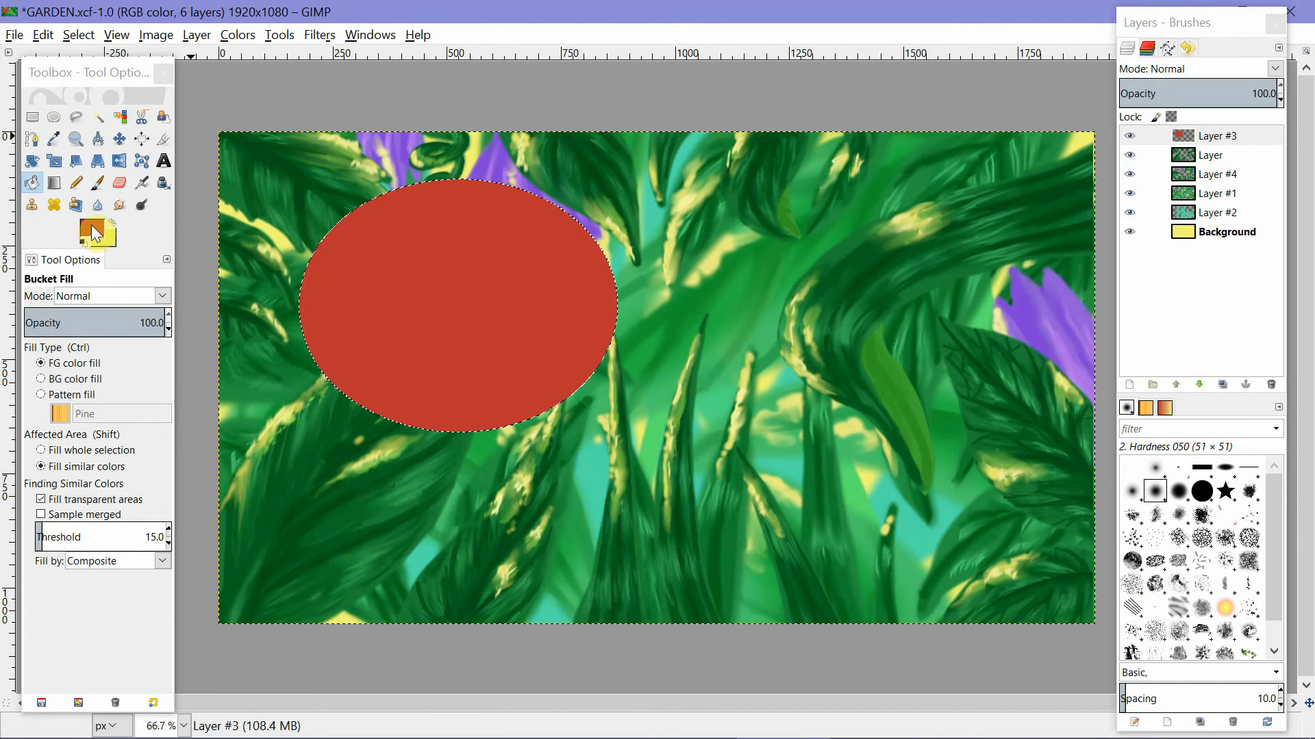
Add another transparent layer and paint a dark red shadow around the inside of the ellipse at brush size 137.48.
{"action": "left_click", "coordinate": [92, 229]}
{"action": "left_click_drag", "start_coordinate": [602, 171], "coordinate": [570, 160]}
{"action": "left_click", "coordinate": [718, 356]}
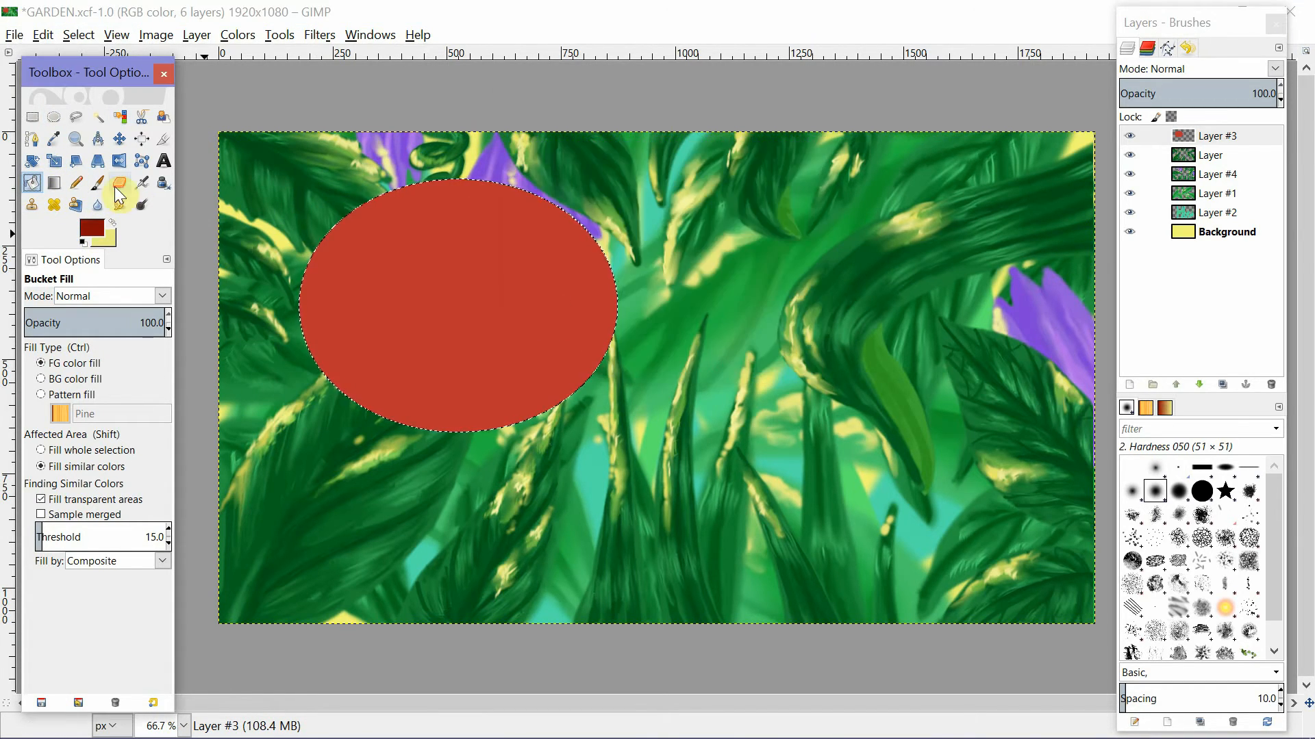
{"action": "left_click", "coordinate": [98, 183]}
{"action": "left_click_drag", "start_coordinate": [41, 387], "coordinate": [51, 387]}
{"action": "left_click", "coordinate": [1130, 385]}
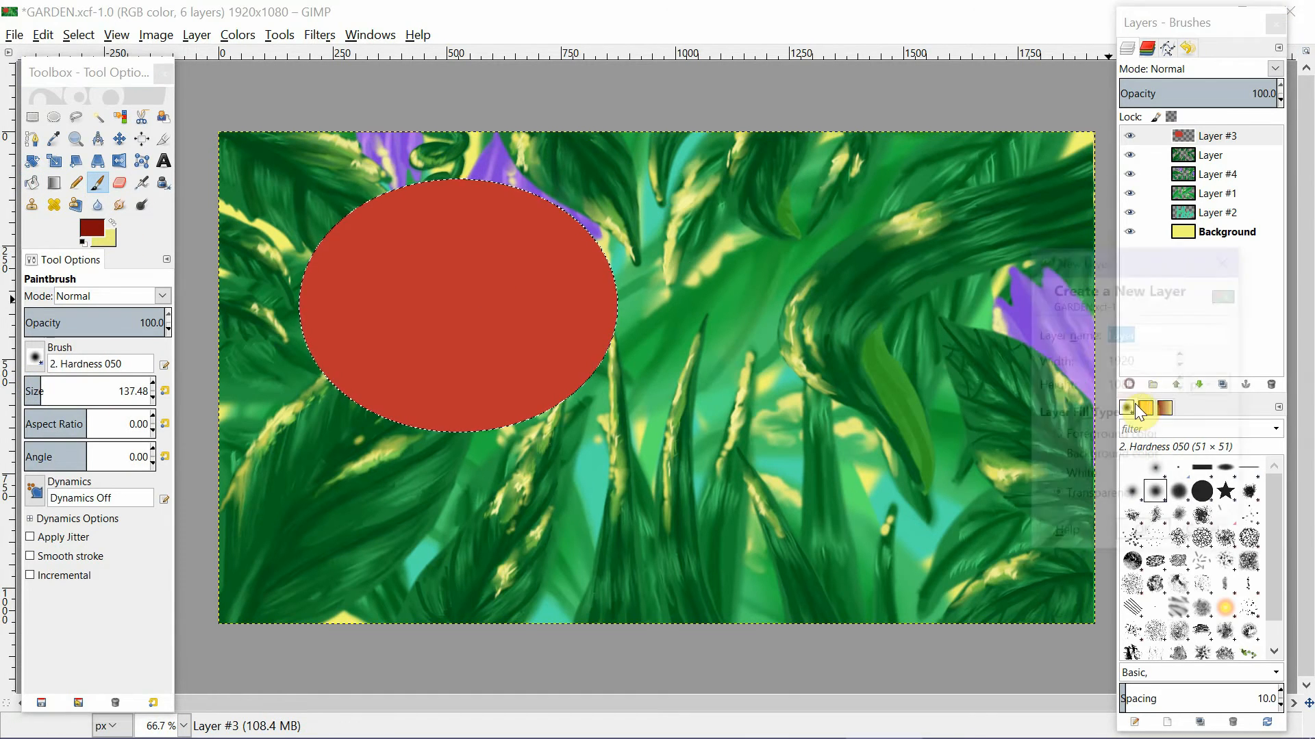
{"action": "left_click", "coordinate": [1147, 532]}
{"action": "mouse_move", "coordinate": [414, 202]}
{"action": "left_mouse_down"}
{"action": "mouse_move", "coordinate": [356, 220]}
{"action": "mouse_move", "coordinate": [312, 269]}
{"action": "mouse_move", "coordinate": [374, 406]}
{"action": "mouse_move", "coordinate": [470, 429]}
{"action": "mouse_move", "coordinate": [545, 415]}
{"action": "mouse_move", "coordinate": [623, 298]}
{"action": "left_mouse_up"}
{"action": "mouse_move", "coordinate": [339, 258]}
{"action": "left_mouse_down"}
{"action": "mouse_move", "coordinate": [521, 386]}
{"action": "mouse_move", "coordinate": [603, 312]}
{"action": "mouse_move", "coordinate": [571, 125]}
{"action": "mouse_move", "coordinate": [599, 163]}
{"action": "left_mouse_up"}
{"action": "left_click", "coordinate": [119, 208]}
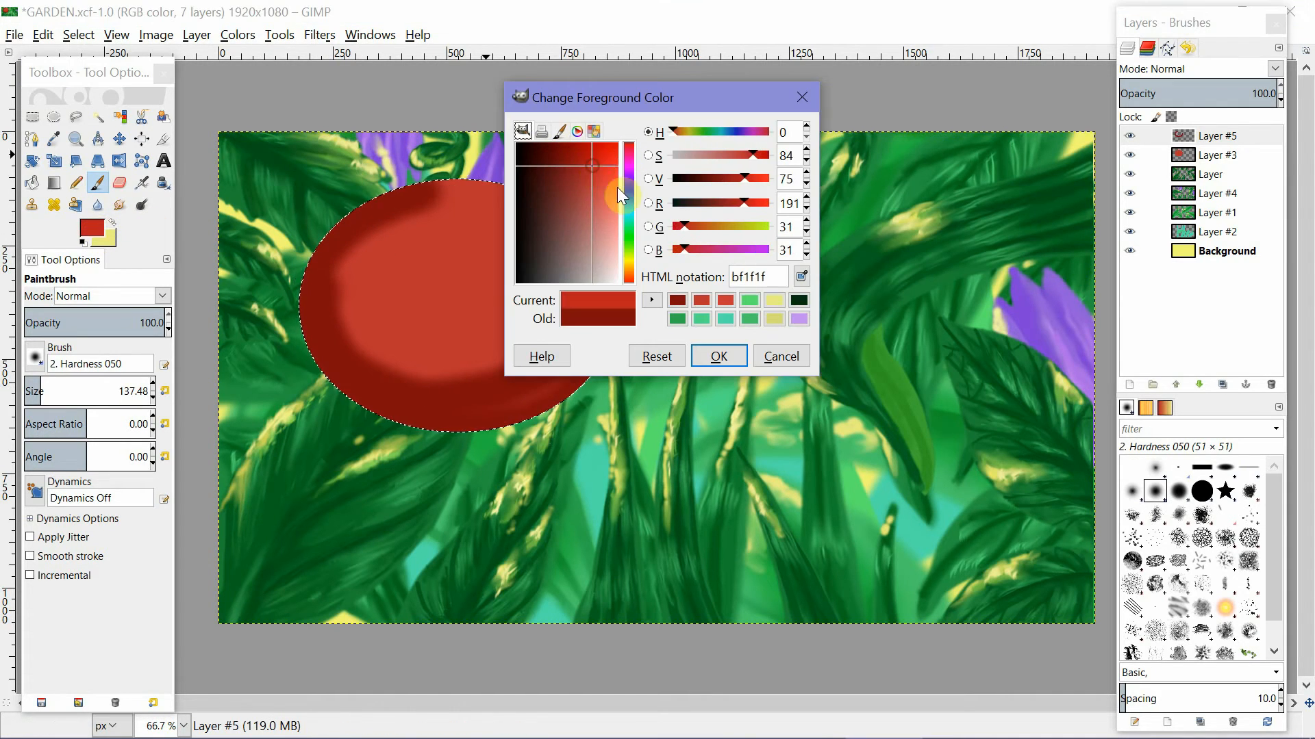
{"action": "left_click", "coordinate": [718, 358]}
{"action": "mouse_move", "coordinate": [419, 214]}
{"action": "left_mouse_down"}
{"action": "mouse_move", "coordinate": [403, 233]}
{"action": "mouse_move", "coordinate": [483, 232]}
{"action": "mouse_move", "coordinate": [474, 211]}
{"action": "left_mouse_up"}
{"action": "key", "text": "ctrl+z"}
Set the foreground colour to a vivid orange and paint a broad highlight patch on the upper part of the red ellipse.
{"action": "left_click", "coordinate": [94, 229]}
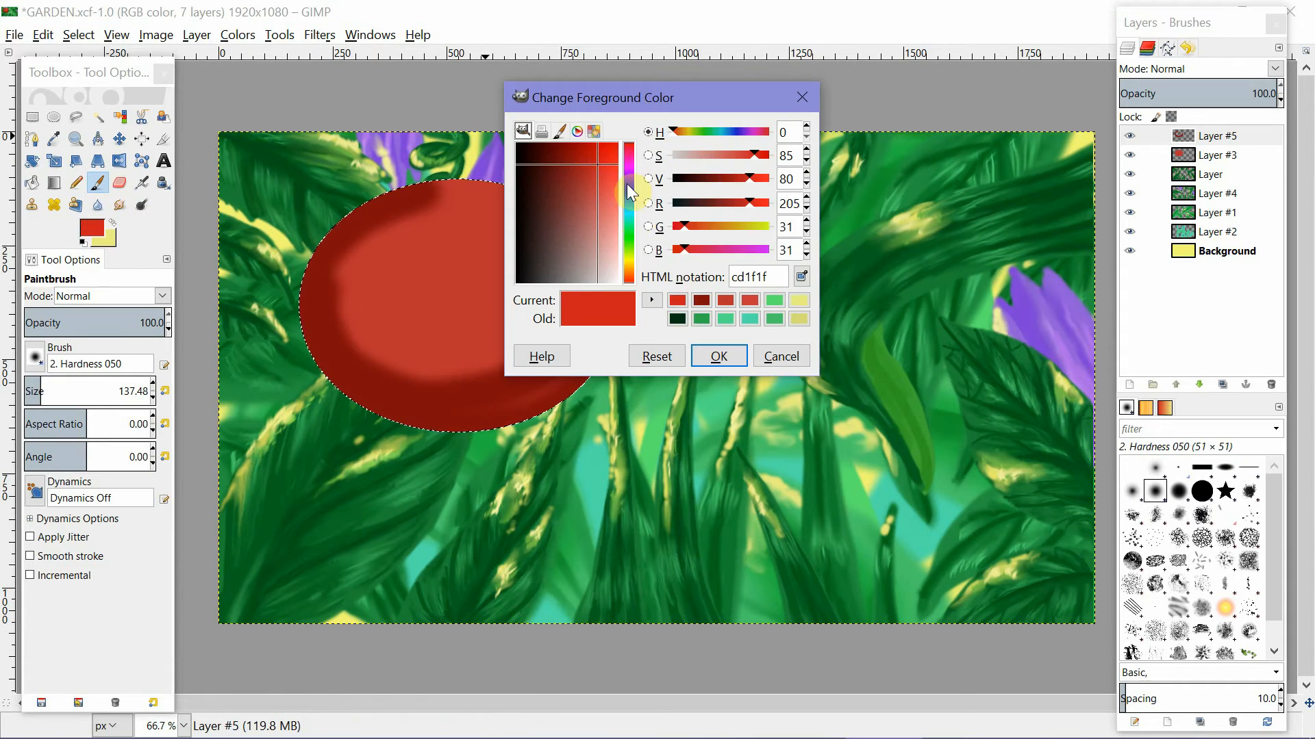
{"action": "left_click_drag", "start_coordinate": [628, 253], "coordinate": [631, 271]}
{"action": "left_click_drag", "start_coordinate": [606, 222], "coordinate": [603, 154]}
{"action": "left_click_drag", "start_coordinate": [629, 272], "coordinate": [635, 279]}
{"action": "key", "text": "Return"}
{"action": "mouse_move", "coordinate": [483, 212]}
{"action": "left_mouse_down"}
{"action": "mouse_move", "coordinate": [493, 210]}
{"action": "mouse_move", "coordinate": [458, 280]}
{"action": "mouse_move", "coordinate": [525, 280]}
{"action": "left_mouse_up"}
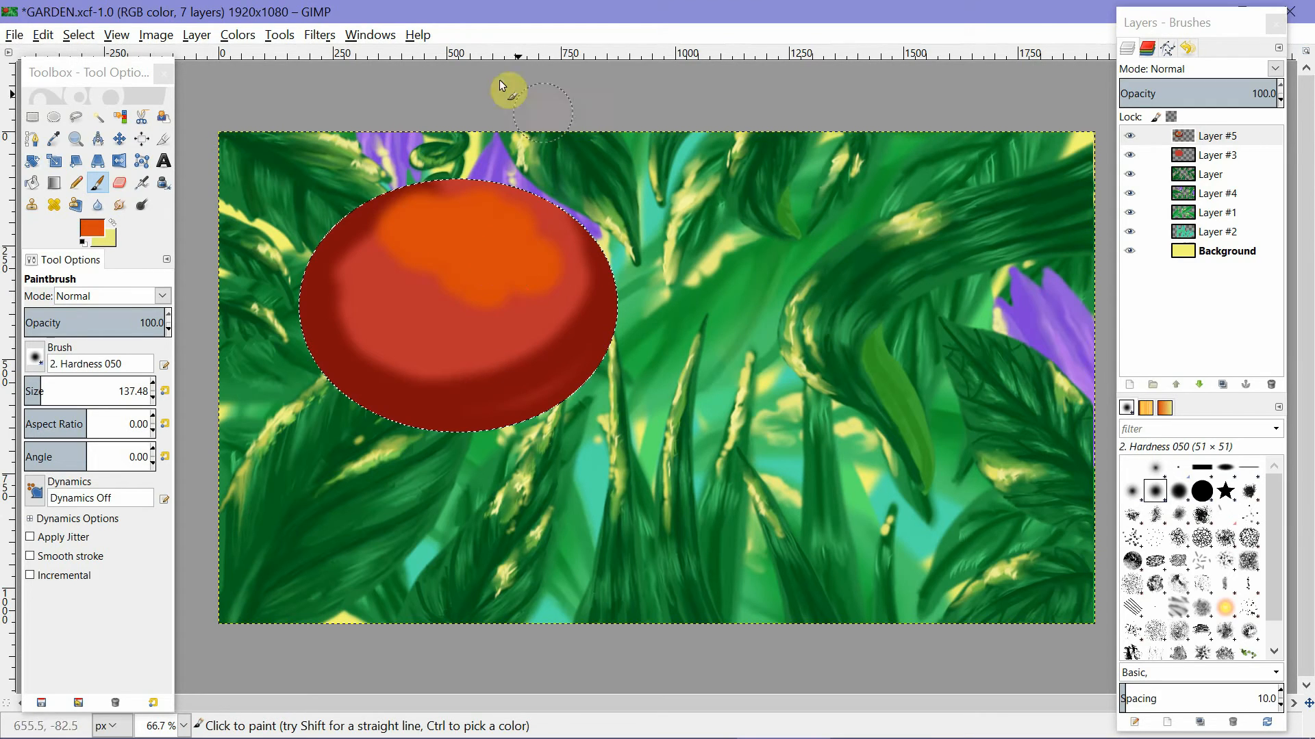
Set the foreground colour to the lighter orange d76a3f and paint a smaller highlight within the orange patch.
{"action": "left_click", "coordinate": [93, 229]}
{"action": "left_click", "coordinate": [663, 291]}
{"action": "key", "text": "Return"}
{"action": "mouse_move", "coordinate": [467, 209]}
{"action": "left_mouse_down"}
{"action": "mouse_move", "coordinate": [491, 229]}
{"action": "mouse_move", "coordinate": [528, 225]}
{"action": "left_mouse_up"}
Apply a Gaussian Blur with a radius of 100 px both horizontally and vertically to the shading on Layer #5.
{"action": "left_click", "coordinate": [319, 35]}
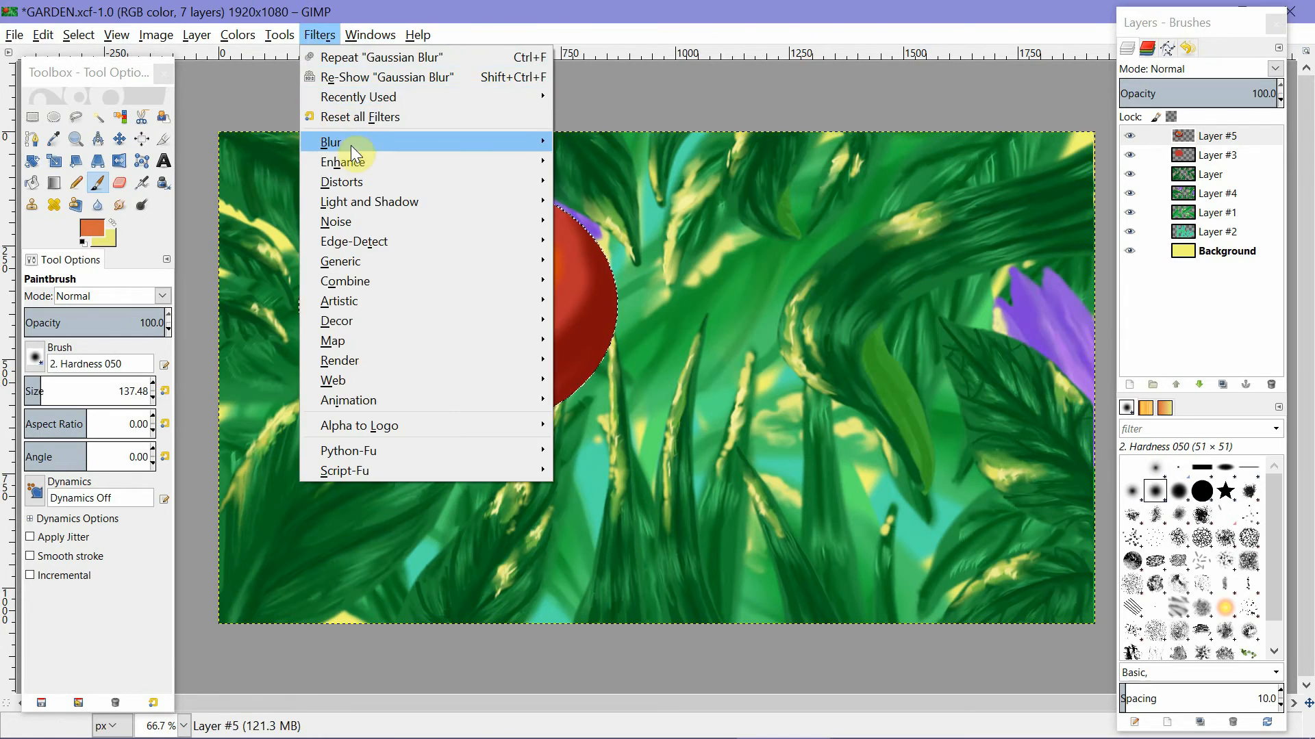
{"action": "mouse_move", "coordinate": [351, 145]}
{"action": "left_click", "coordinate": [603, 160]}
{"action": "left_click_drag", "start_coordinate": [593, 401], "coordinate": [610, 399]}
{"action": "left_click_drag", "start_coordinate": [672, 293], "coordinate": [673, 308]}
{"action": "left_click_drag", "start_coordinate": [610, 475], "coordinate": [601, 475]}
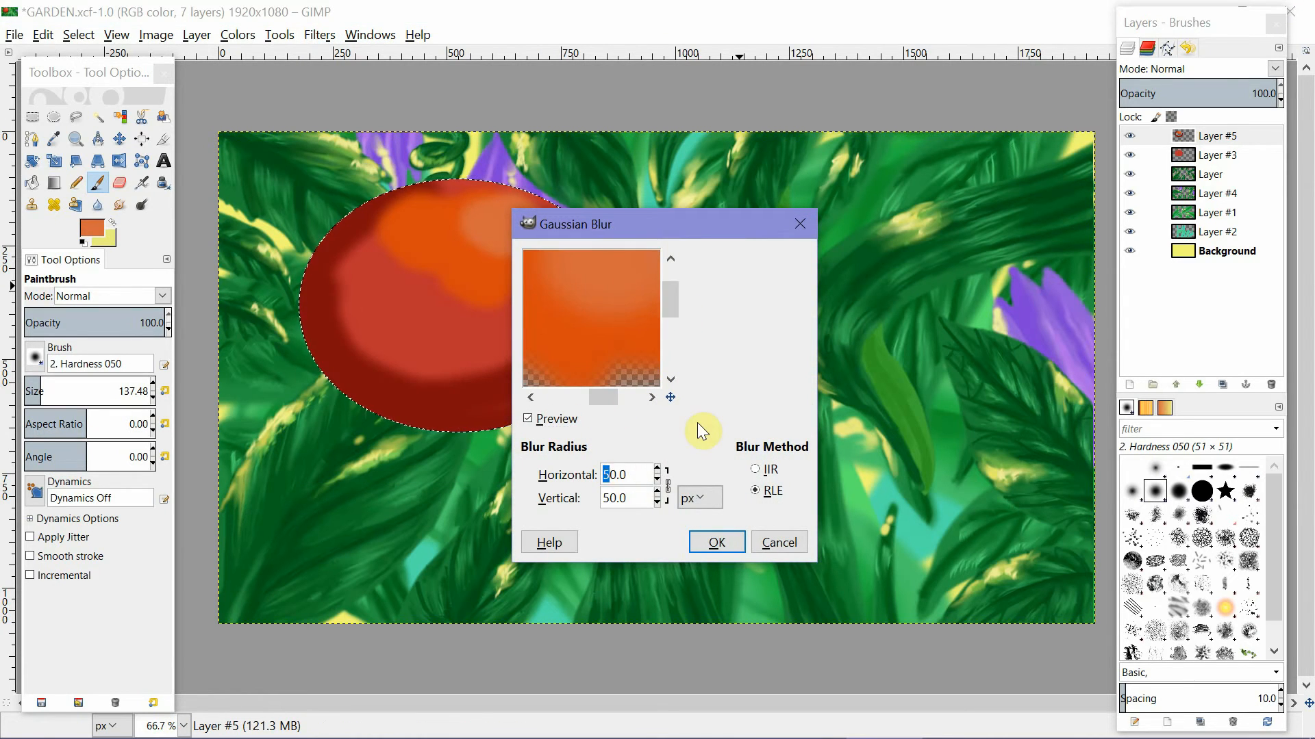
{"action": "type", "text": "10"}
{"action": "left_click", "coordinate": [645, 498]}
{"action": "left_click", "coordinate": [714, 541]}
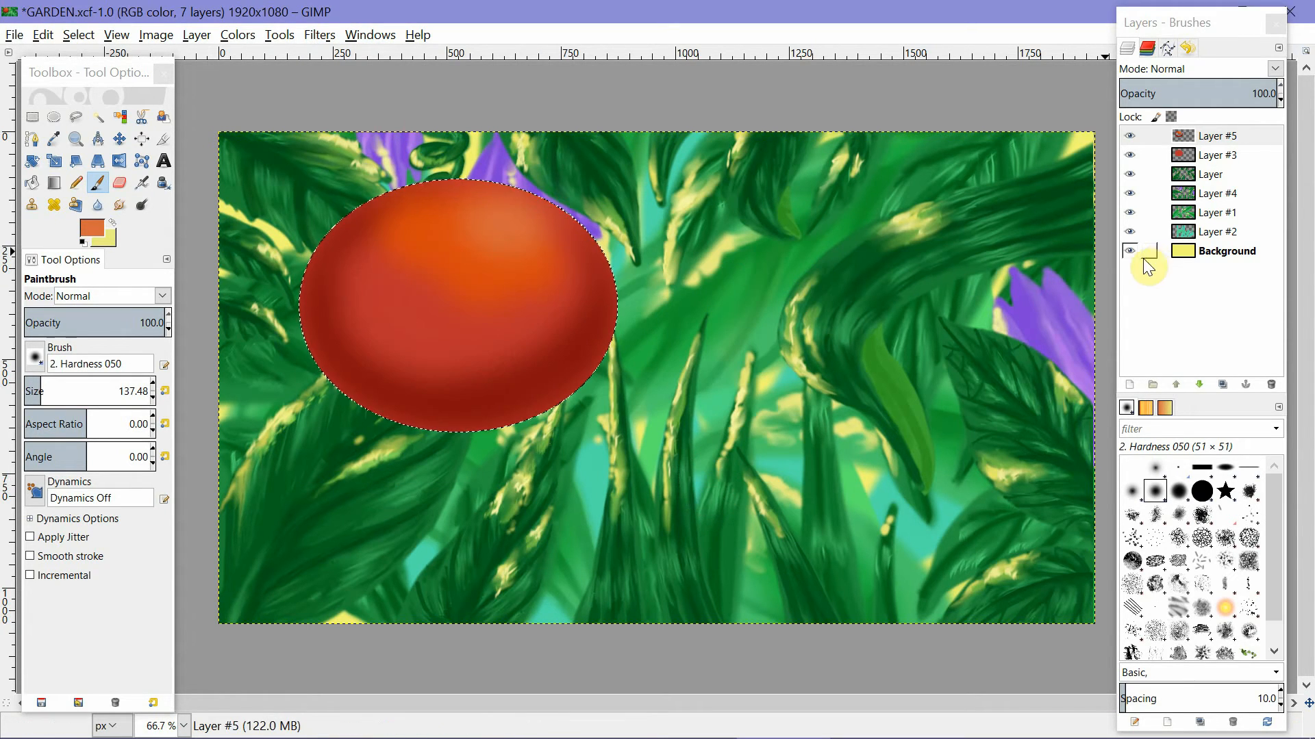
Apply a further Gaussian Blur to the tomato's shading on Layer #5.
{"action": "left_click", "coordinate": [320, 35]}
{"action": "left_click", "coordinate": [603, 160]}
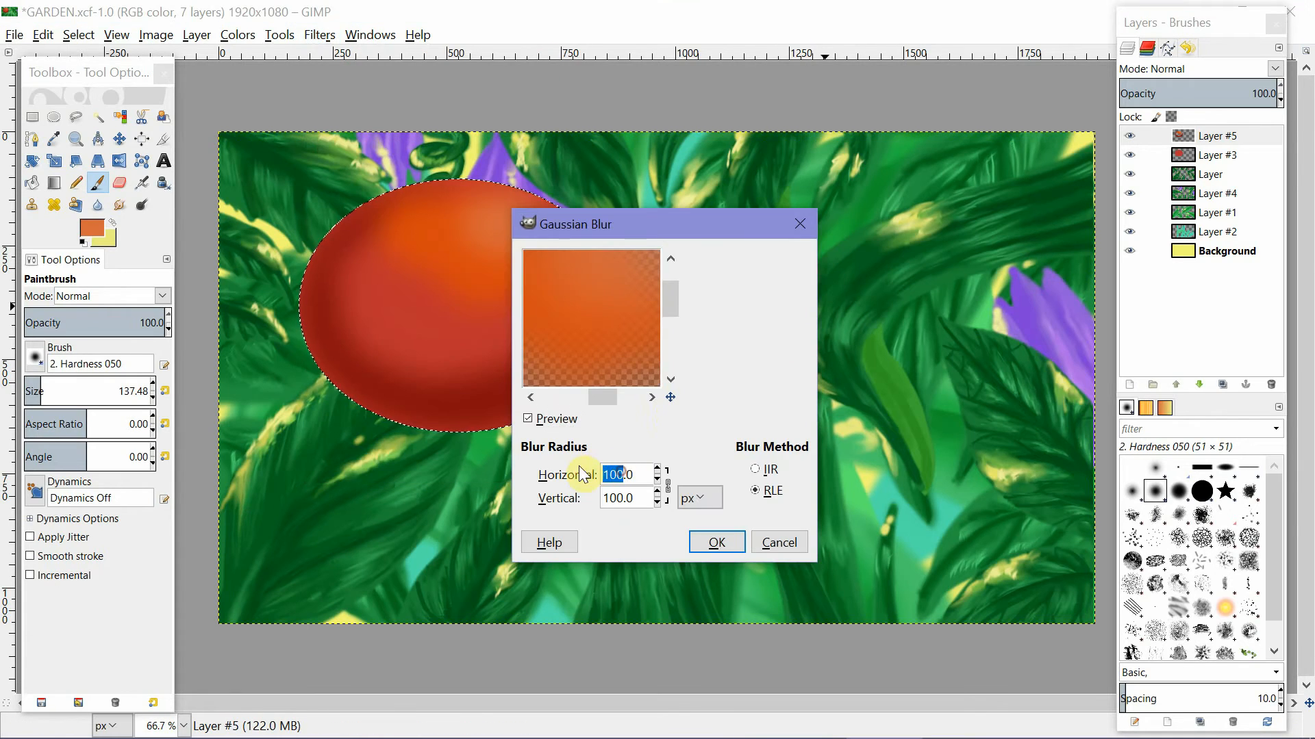
{"action": "left_click", "coordinate": [712, 542]}
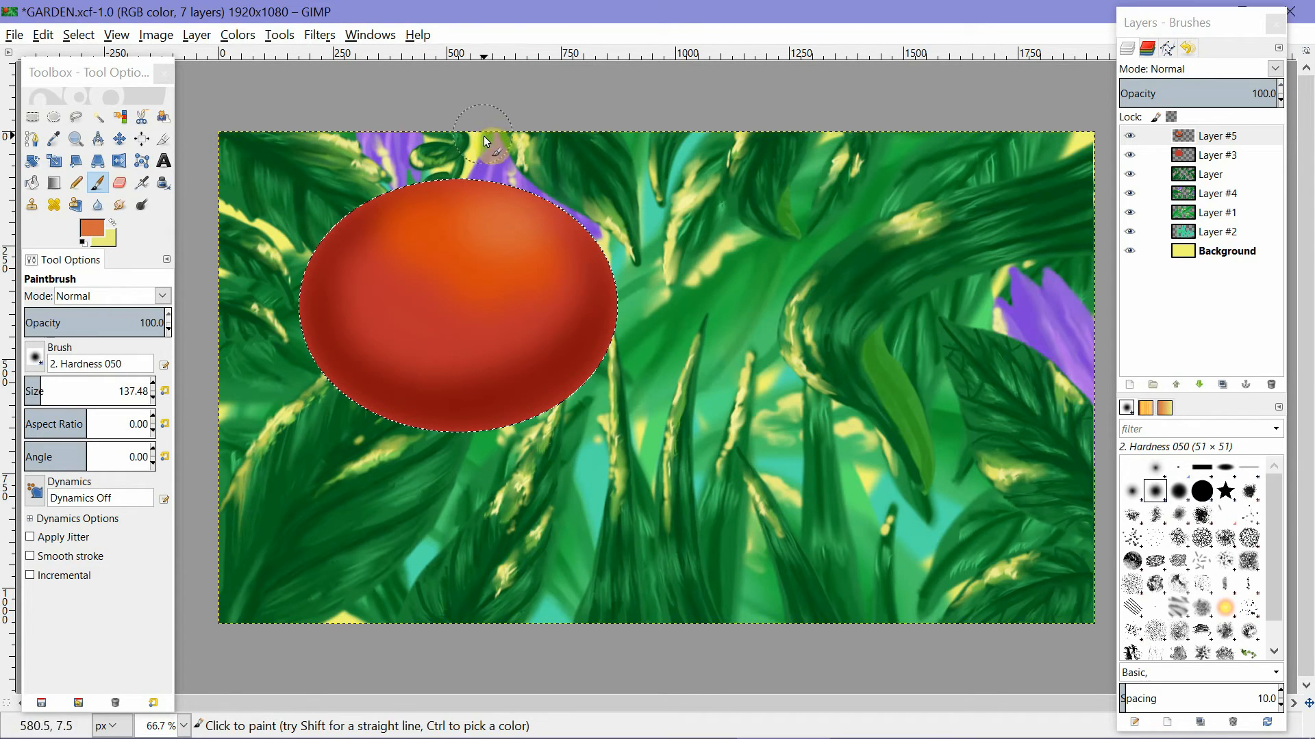
Remove the elliptical selection and merge the shading layer down into Layer #3.
{"action": "left_click", "coordinate": [81, 35]}
{"action": "left_click", "coordinate": [96, 77]}
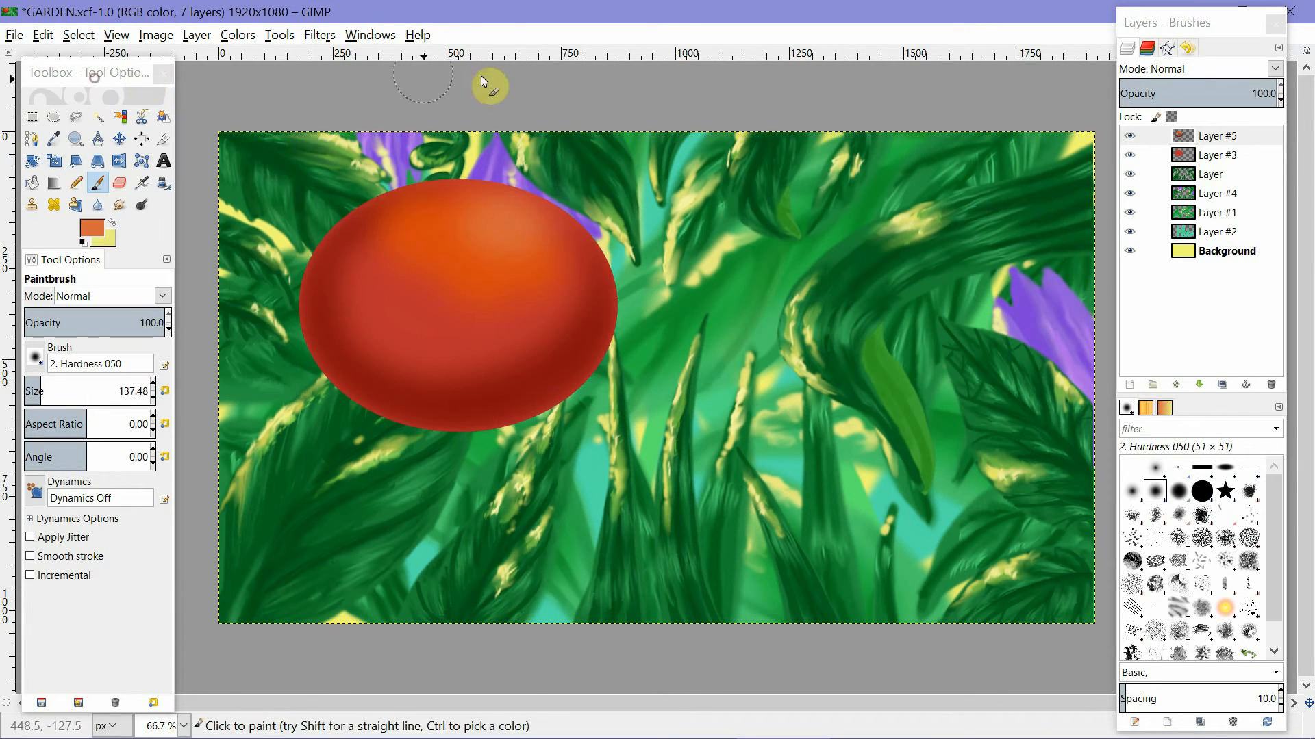
{"action": "left_click", "coordinate": [1238, 136]}
{"action": "right_click", "coordinate": [1261, 141]}
{"action": "left_click", "coordinate": [1189, 277]}
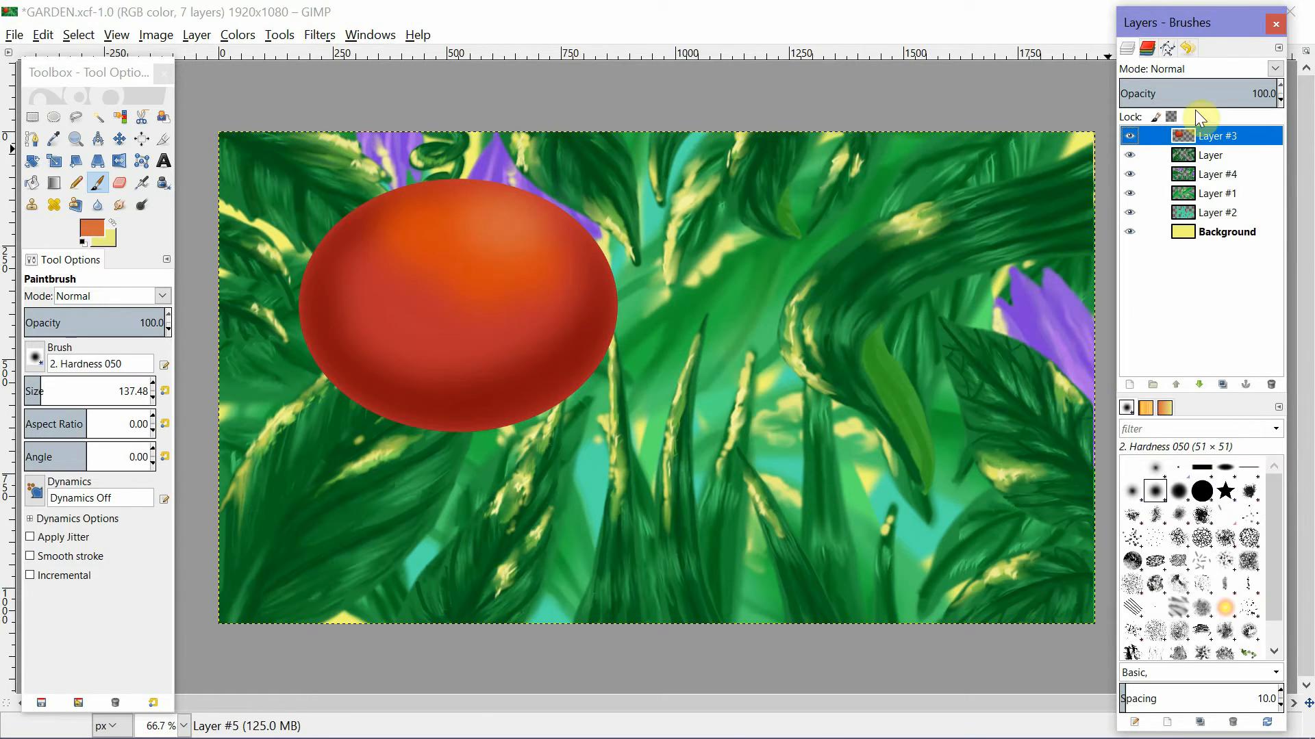
Move the tomato down and slightly past the canvas's left edge, and add a new 1920 × 1080 transparent layer above it.
{"action": "left_click", "coordinate": [119, 139]}
{"action": "mouse_move", "coordinate": [453, 303]}
{"action": "left_mouse_down"}
{"action": "mouse_move", "coordinate": [312, 320]}
{"action": "mouse_move", "coordinate": [273, 352]}
{"action": "mouse_move", "coordinate": [352, 331]}
{"action": "left_mouse_up"}
{"action": "left_click", "coordinate": [99, 192]}
{"action": "left_click", "coordinate": [1129, 384]}
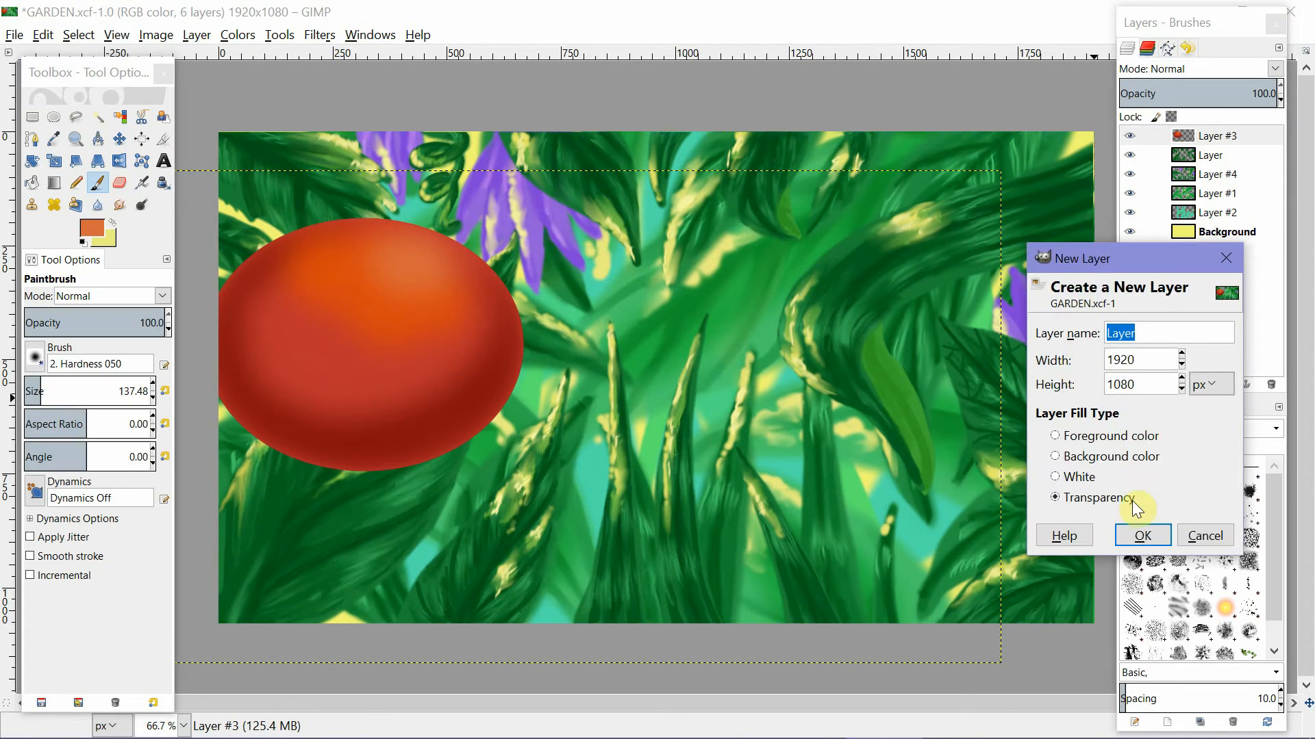
{"action": "left_click", "coordinate": [1140, 612]}
Choose a deep green and paint curled sepals on top of the tomato, with brush sizes 28.30 and 17.38.
{"action": "left_click", "coordinate": [93, 226]}
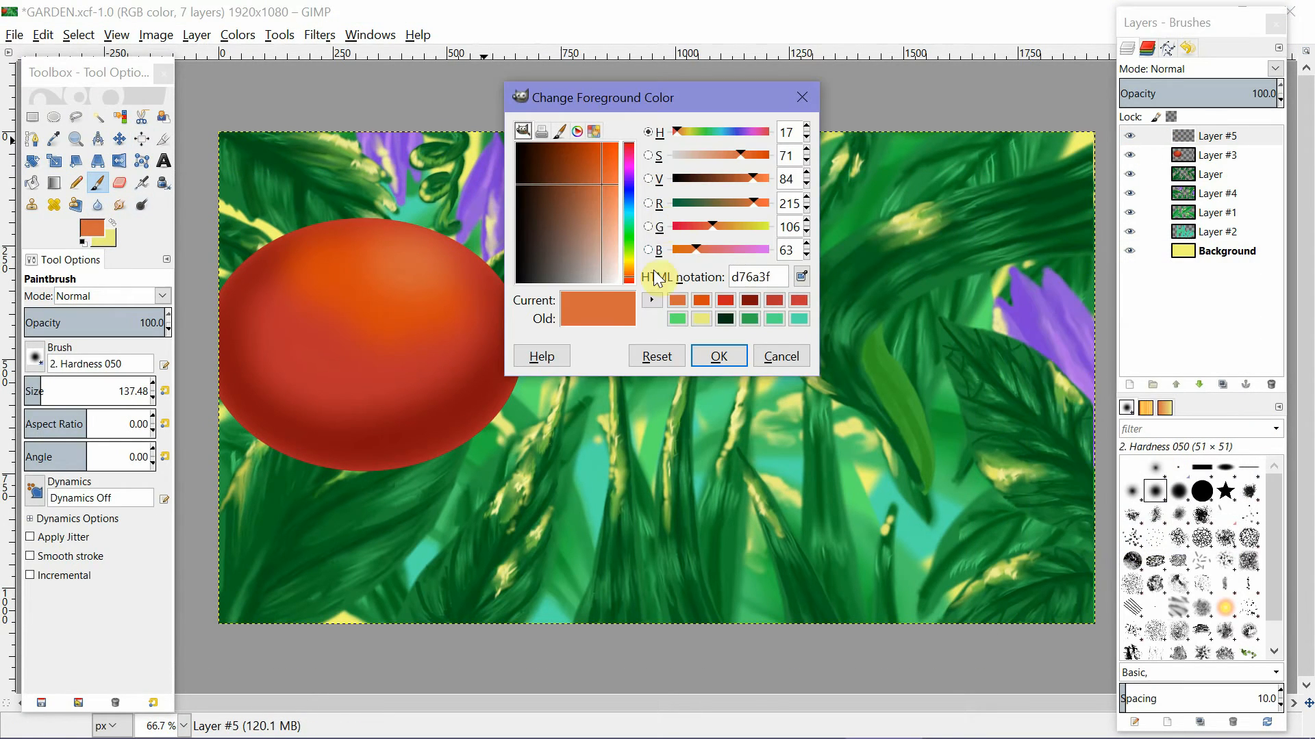
{"action": "left_click", "coordinate": [749, 319]}
{"action": "left_click_drag", "start_coordinate": [584, 176], "coordinate": [576, 163]}
{"action": "left_click", "coordinate": [718, 356]}
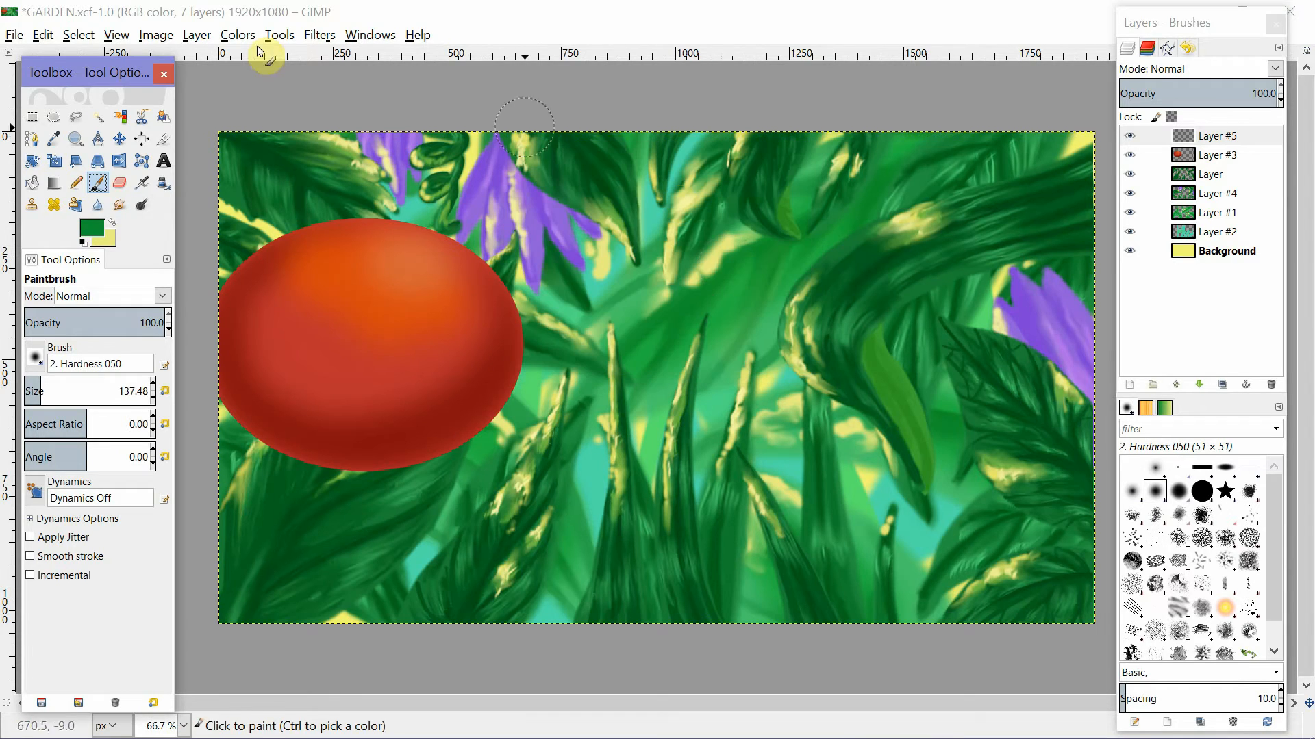
{"action": "left_click", "coordinate": [41, 390]}
{"action": "left_click_drag", "start_coordinate": [41, 390], "coordinate": [24, 381]}
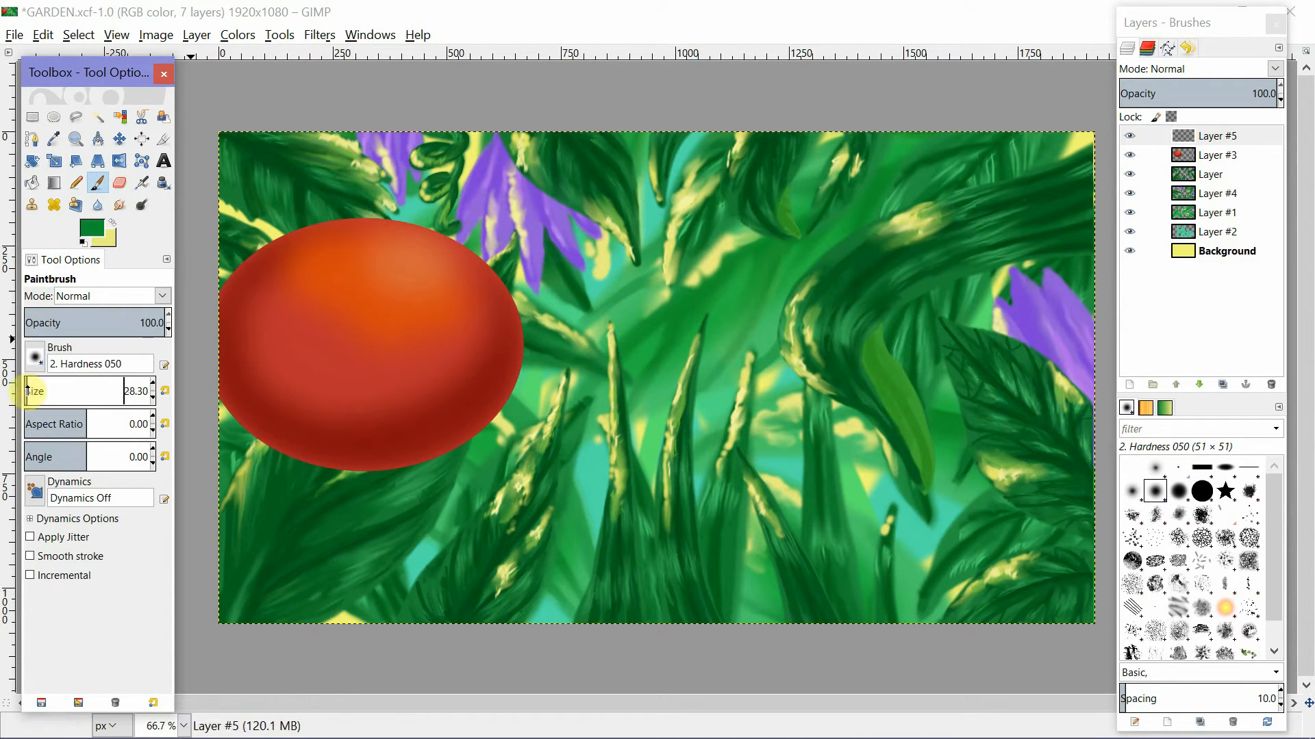
{"action": "mouse_move", "coordinate": [351, 233]}
{"action": "left_mouse_down"}
{"action": "mouse_move", "coordinate": [415, 213]}
{"action": "mouse_move", "coordinate": [353, 235]}
{"action": "left_mouse_up"}
{"action": "mouse_move", "coordinate": [349, 229]}
{"action": "left_mouse_down"}
{"action": "mouse_move", "coordinate": [268, 225]}
{"action": "mouse_move", "coordinate": [401, 200]}
{"action": "mouse_move", "coordinate": [377, 202]}
{"action": "mouse_move", "coordinate": [363, 261]}
{"action": "mouse_move", "coordinate": [302, 204]}
{"action": "mouse_move", "coordinate": [320, 199]}
{"action": "left_mouse_up"}
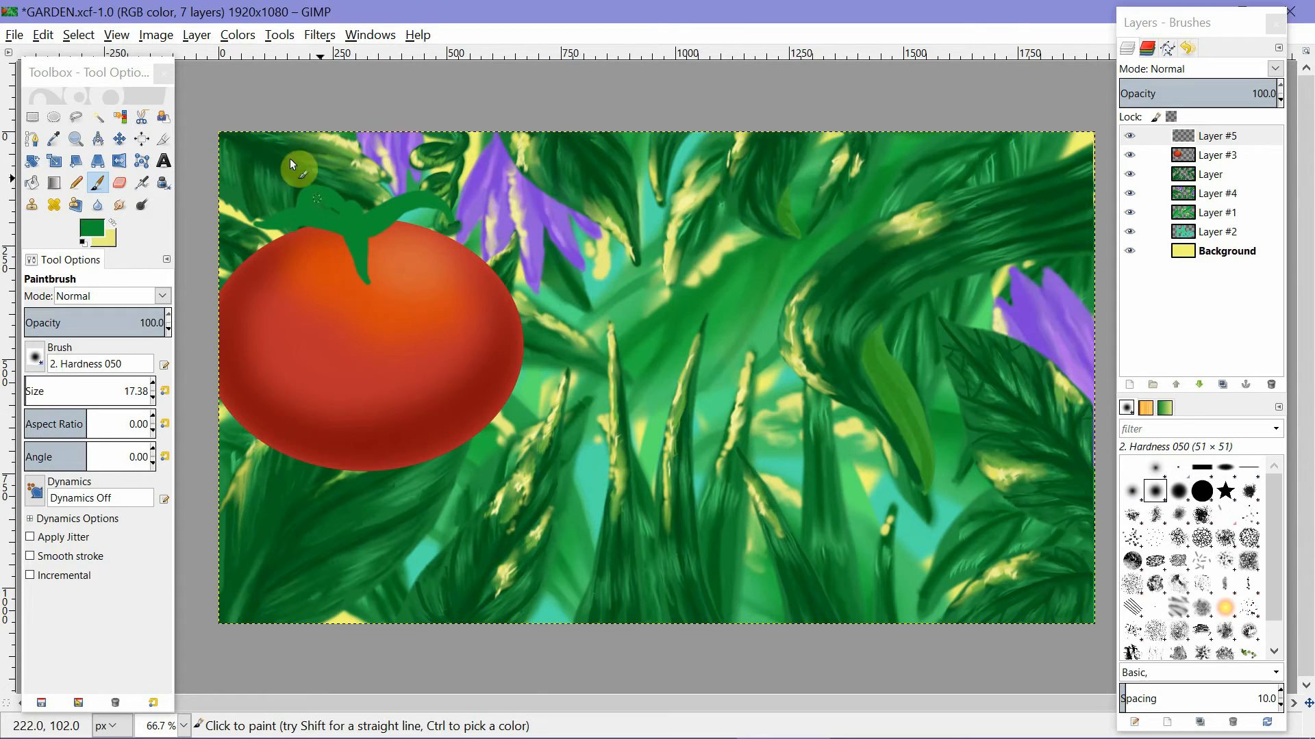
Darken the foreground green and paint shadow lines along the edges of the tomato's sepals at brush size 17.38.
{"action": "left_click", "coordinate": [92, 228]}
{"action": "left_click", "coordinate": [549, 150]}
{"action": "key", "text": "Return"}
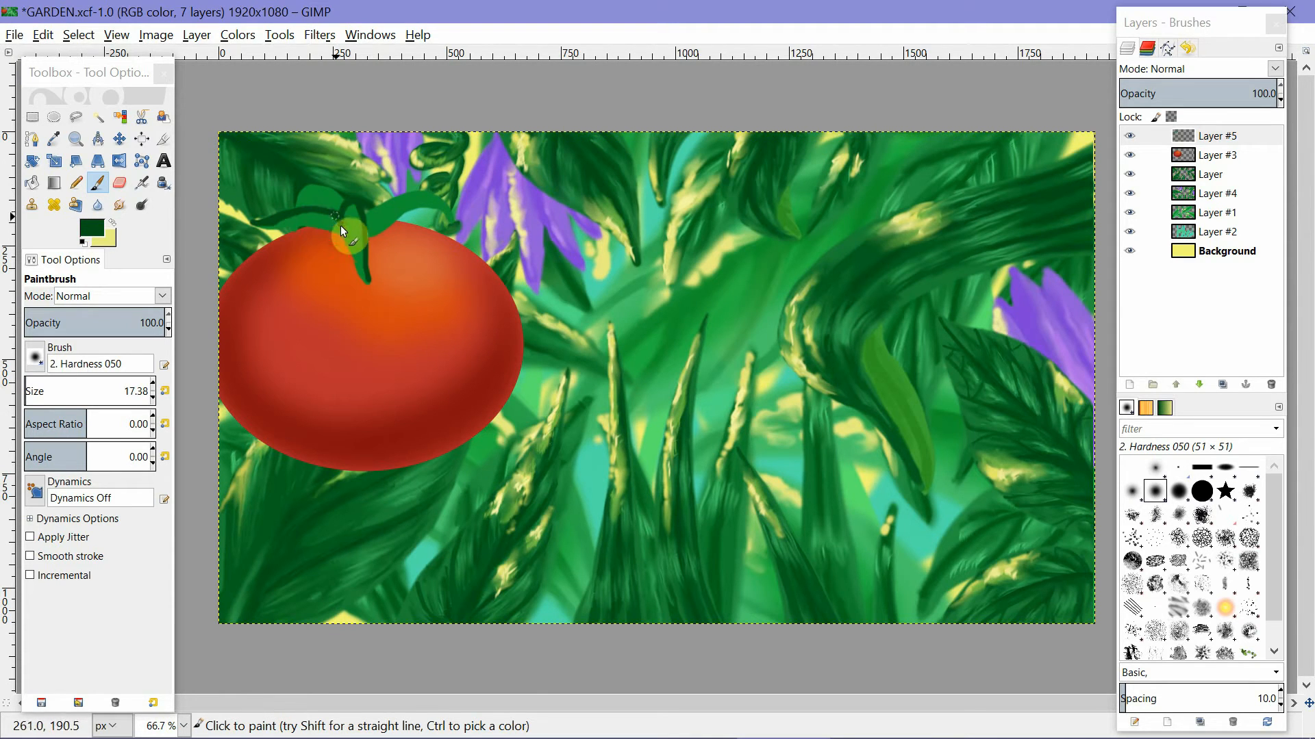
{"action": "mouse_move", "coordinate": [342, 204]}
{"action": "left_mouse_down"}
{"action": "mouse_move", "coordinate": [332, 194]}
{"action": "mouse_move", "coordinate": [296, 226]}
{"action": "left_mouse_up"}
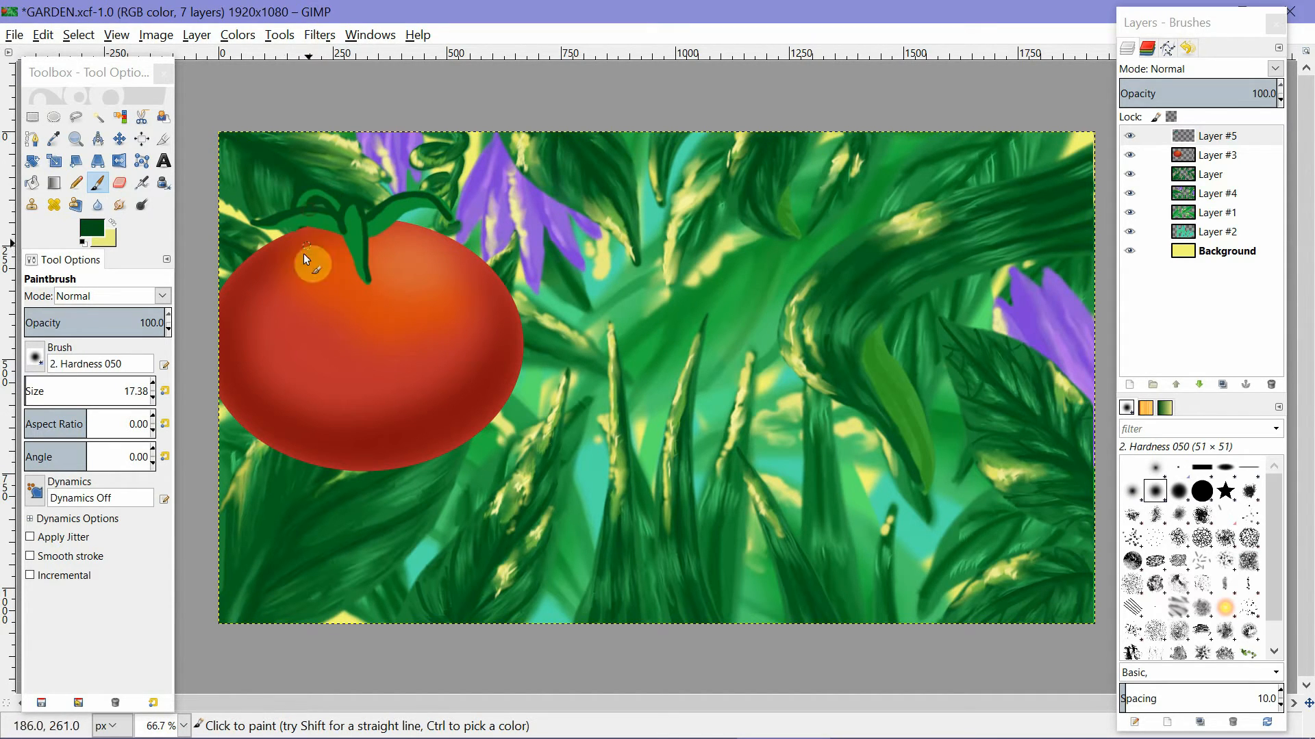
Paint a green stem rising from the sepals in the lighter and darker greens, working at 100% zoom.
{"action": "left_click", "coordinate": [76, 139]}
{"action": "left_click", "coordinate": [329, 200]}
{"action": "left_click", "coordinate": [98, 183]}
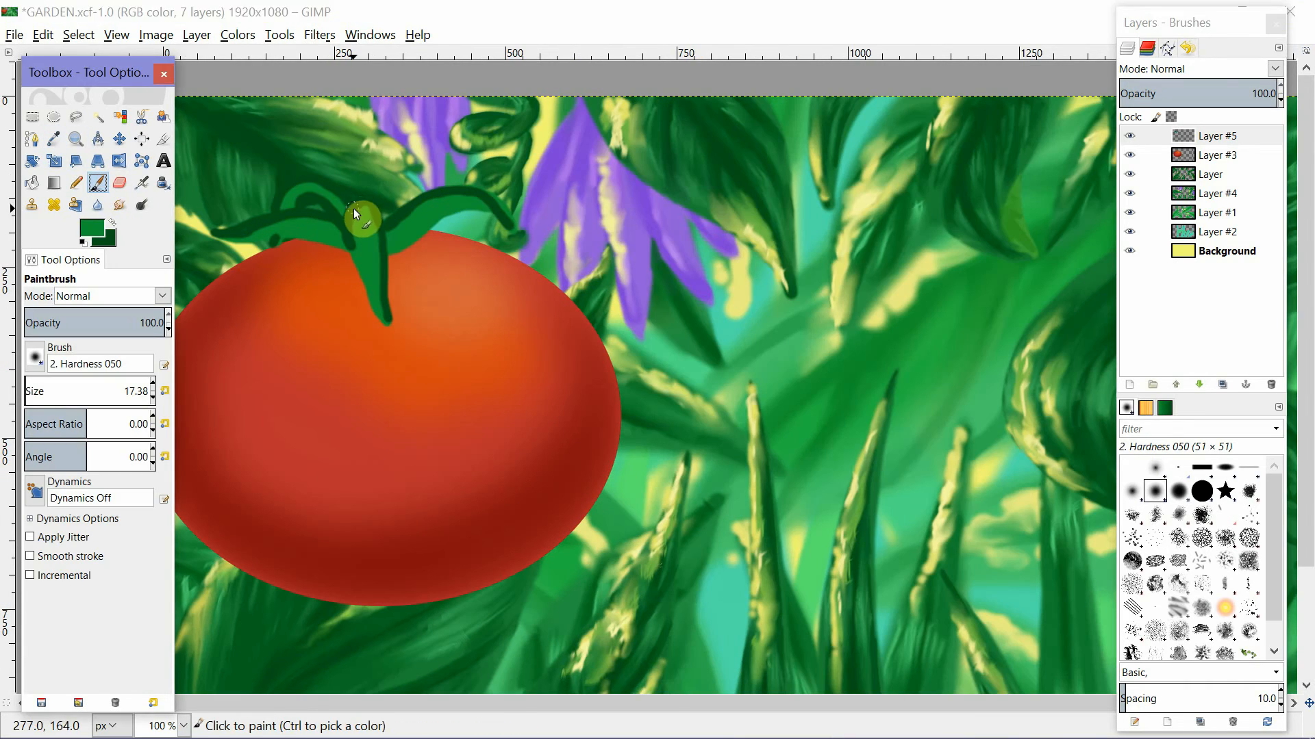
{"action": "left_click", "coordinate": [112, 222]}
{"action": "mouse_move", "coordinate": [374, 117]}
{"action": "left_mouse_down"}
{"action": "mouse_move", "coordinate": [353, 232]}
{"action": "mouse_move", "coordinate": [320, 217]}
{"action": "mouse_move", "coordinate": [384, 234]}
{"action": "mouse_move", "coordinate": [504, 209]}
{"action": "mouse_move", "coordinate": [299, 198]}
{"action": "left_mouse_up"}
Smudge the two greens of the sepals and stem together on Layer #5 at brush size 28.30.
{"action": "left_click", "coordinate": [119, 205]}
{"action": "left_click", "coordinate": [28, 382]}
{"action": "key", "text": "shift+e"}
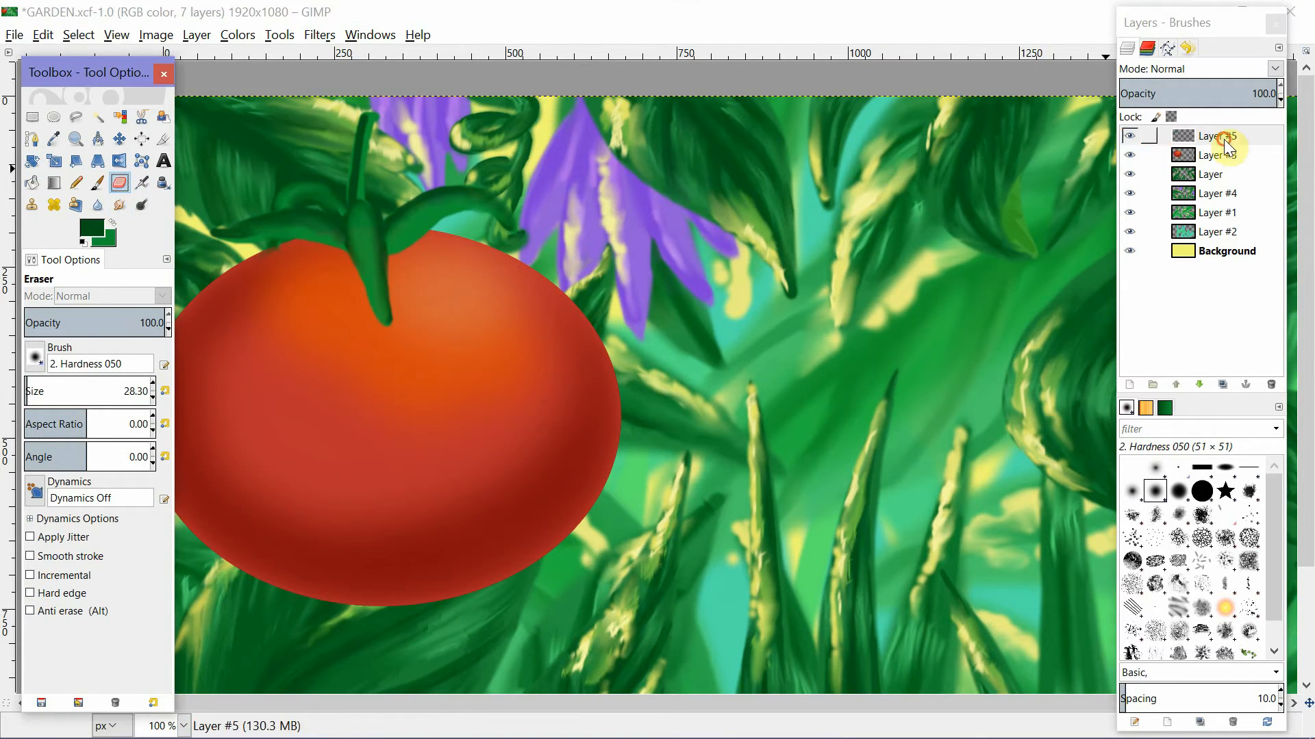
{"action": "left_click", "coordinate": [119, 205]}
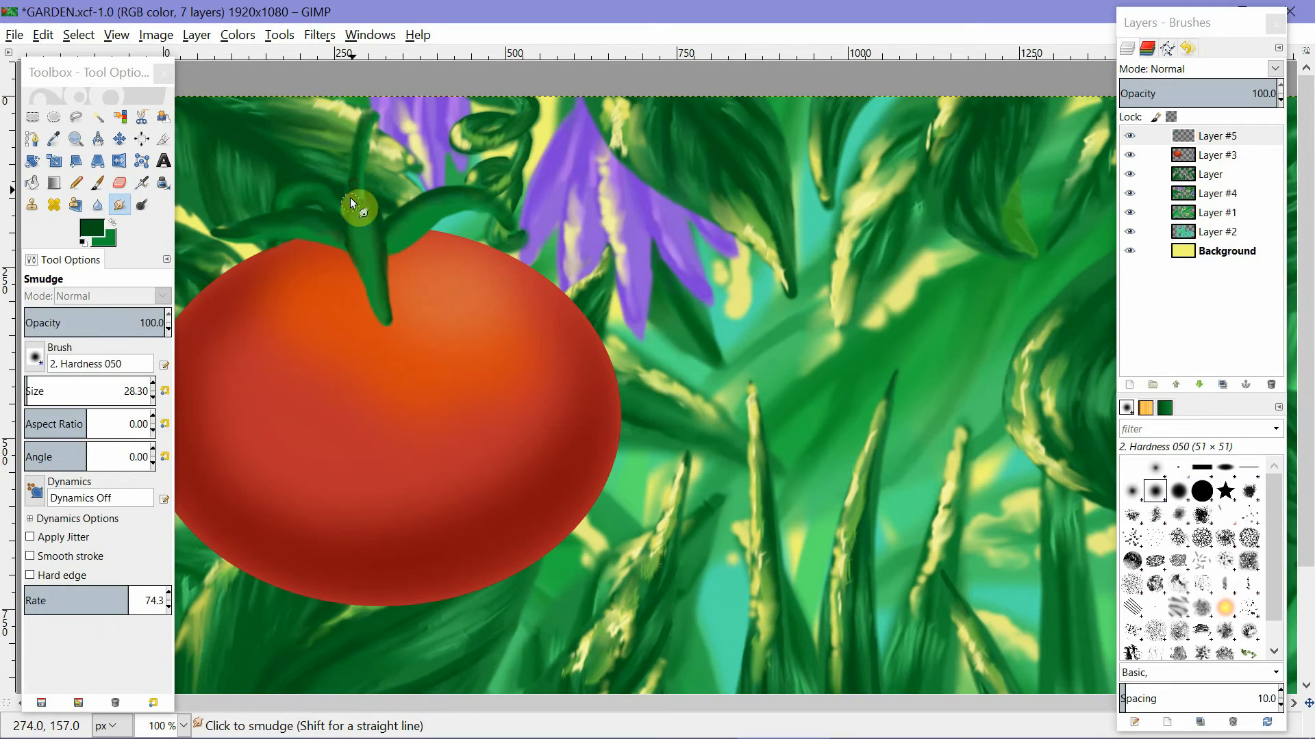
Clean up the tomato's stem and sepals with the Eraser at size 28.30 and the Smudge tool, and swap the two greens.
{"action": "left_click", "coordinate": [119, 183]}
{"action": "mouse_move", "coordinate": [353, 272]}
{"action": "left_mouse_down"}
{"action": "mouse_move", "coordinate": [371, 301]}
{"action": "mouse_move", "coordinate": [355, 262]}
{"action": "mouse_move", "coordinate": [370, 285]}
{"action": "left_mouse_up"}
{"action": "left_click", "coordinate": [98, 183]}
{"action": "left_click", "coordinate": [112, 222]}
{"action": "key", "text": "s"}
{"action": "key", "text": "shift+e"}
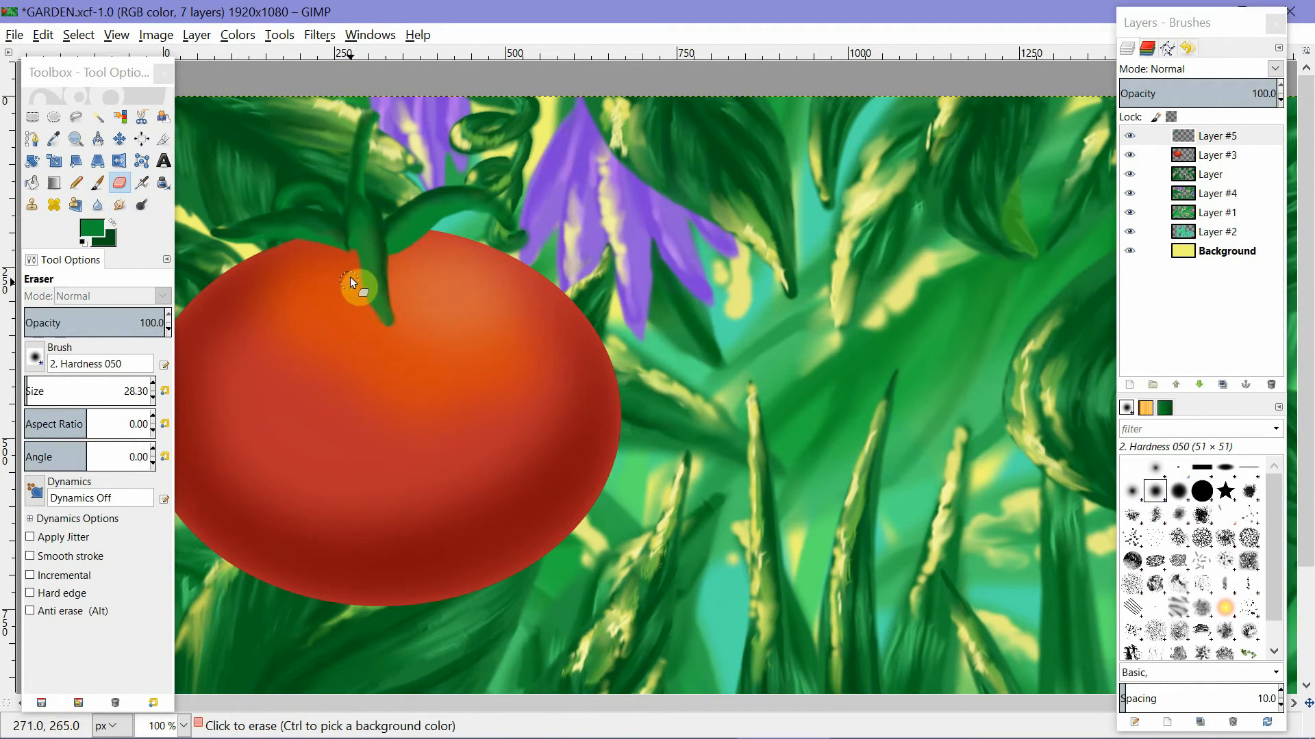
Shift the sepals and stem on Layer #5 slightly down onto the tomato and merge them down into Layer #3.
{"action": "left_click", "coordinate": [76, 139]}
{"action": "left_click", "coordinate": [41, 345]}
{"action": "left_click", "coordinate": [383, 295]}
{"action": "left_click", "coordinate": [1211, 136]}
{"action": "left_click", "coordinate": [119, 139]}
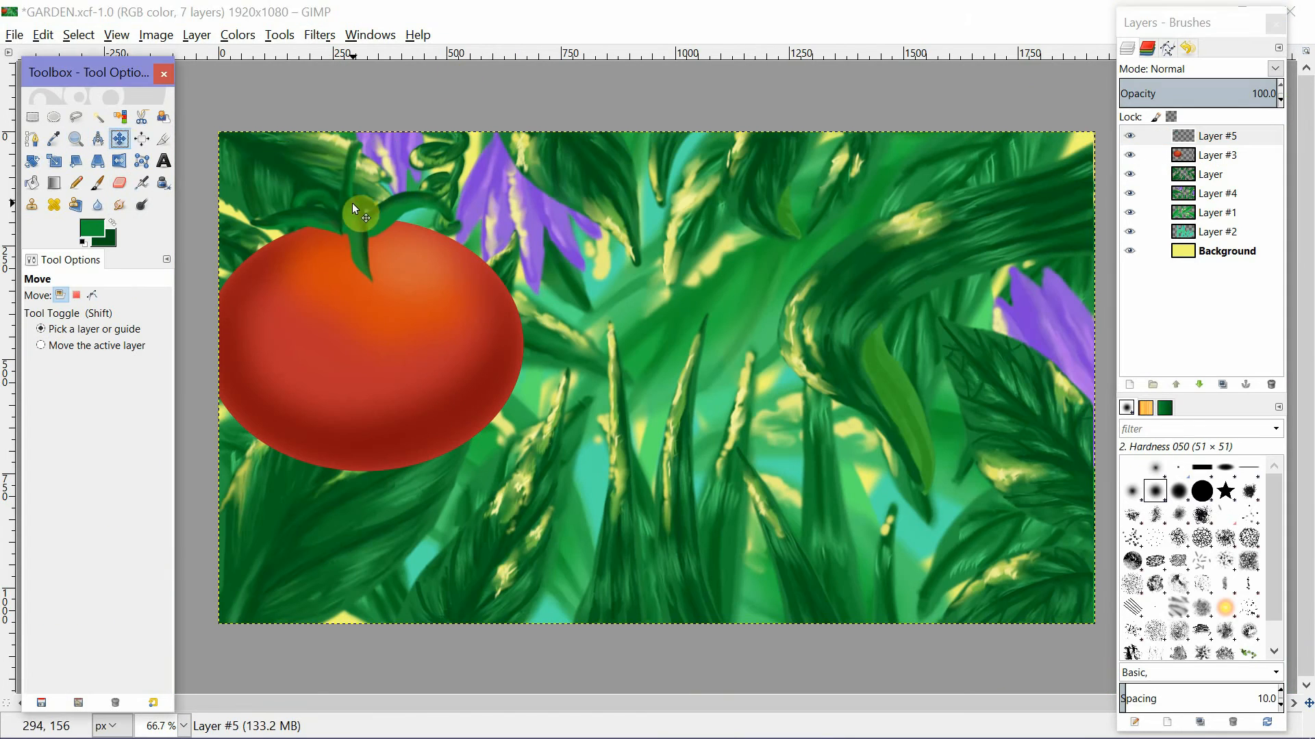
{"action": "left_click_drag", "start_coordinate": [353, 206], "coordinate": [361, 213]}
{"action": "left_click_drag", "start_coordinate": [359, 221], "coordinate": [359, 219]}
{"action": "right_click", "coordinate": [1245, 137]}
{"action": "left_click", "coordinate": [1191, 235]}
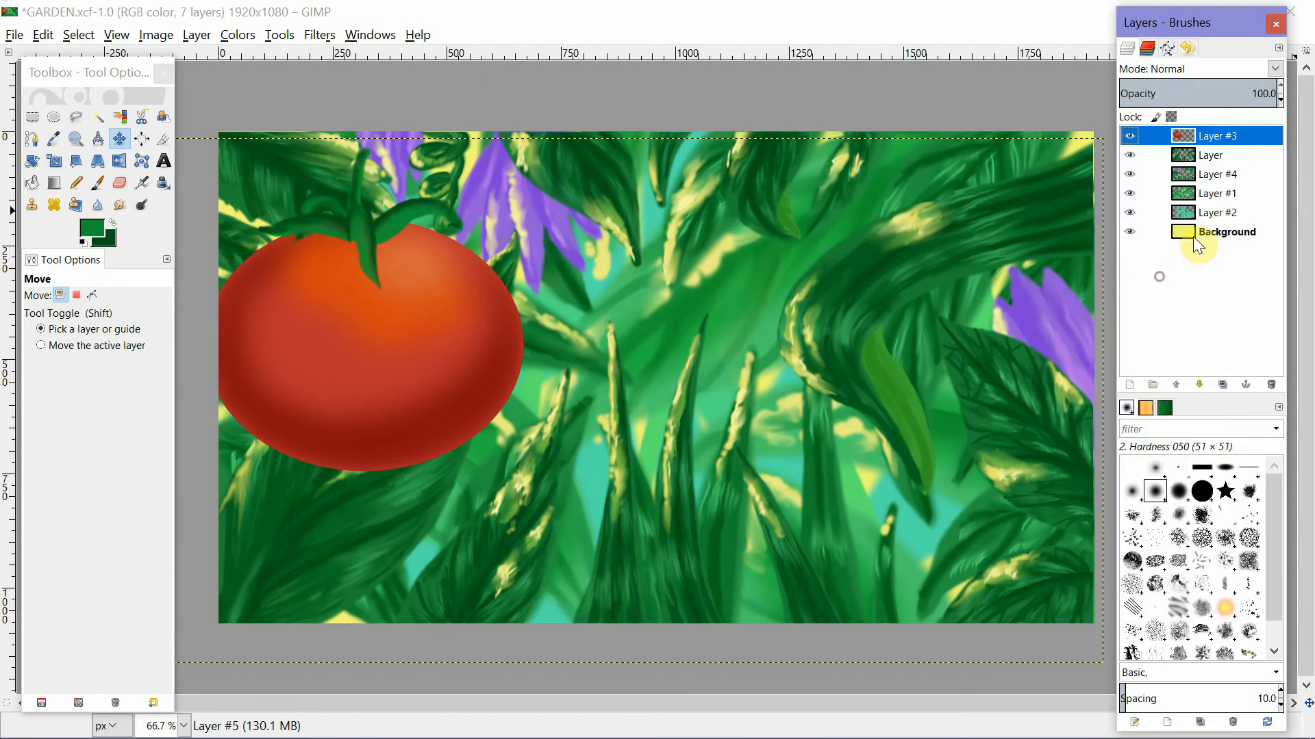
Scale the tomato layer down from its upper-right corner and move it slightly up over the large leaf.
{"action": "key", "text": "shift+t"}
{"action": "left_click", "coordinate": [389, 307]}
{"action": "key", "text": "Tab"}
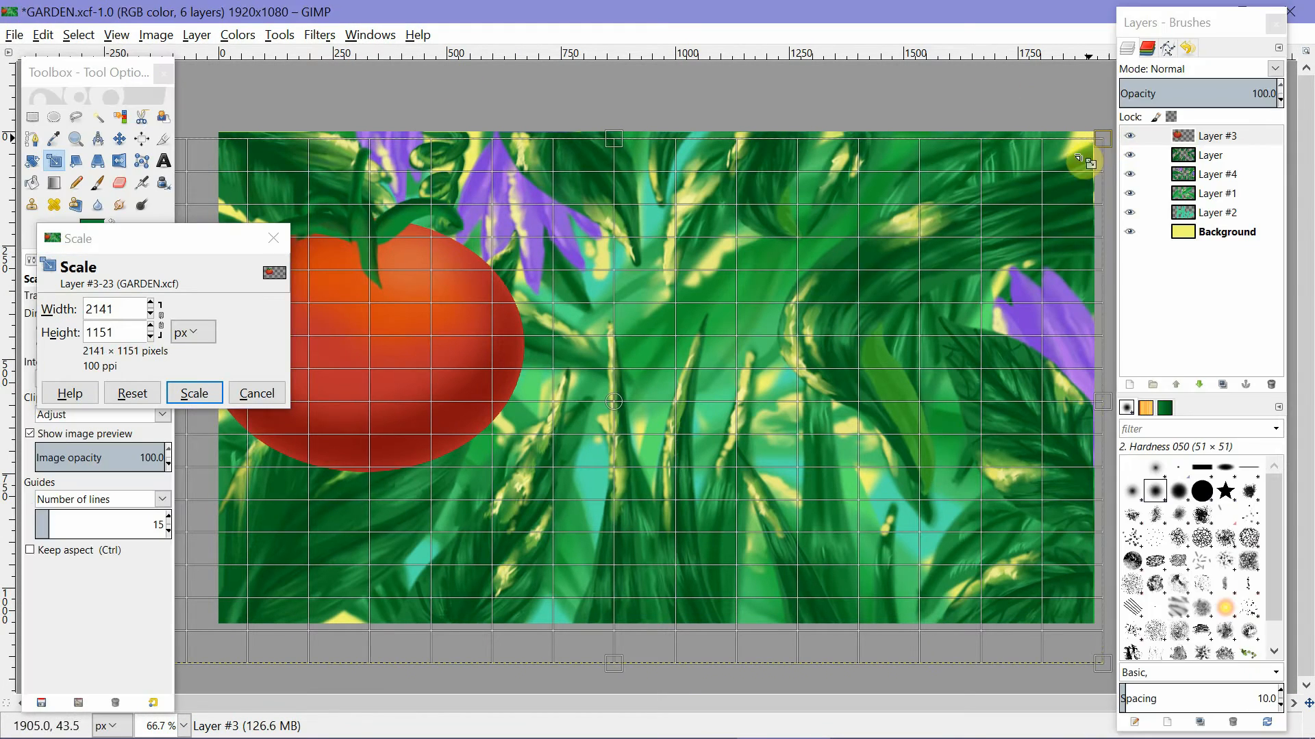
{"action": "left_click_drag", "start_coordinate": [1103, 138], "coordinate": [913, 220]}
{"action": "key", "text": "Return"}
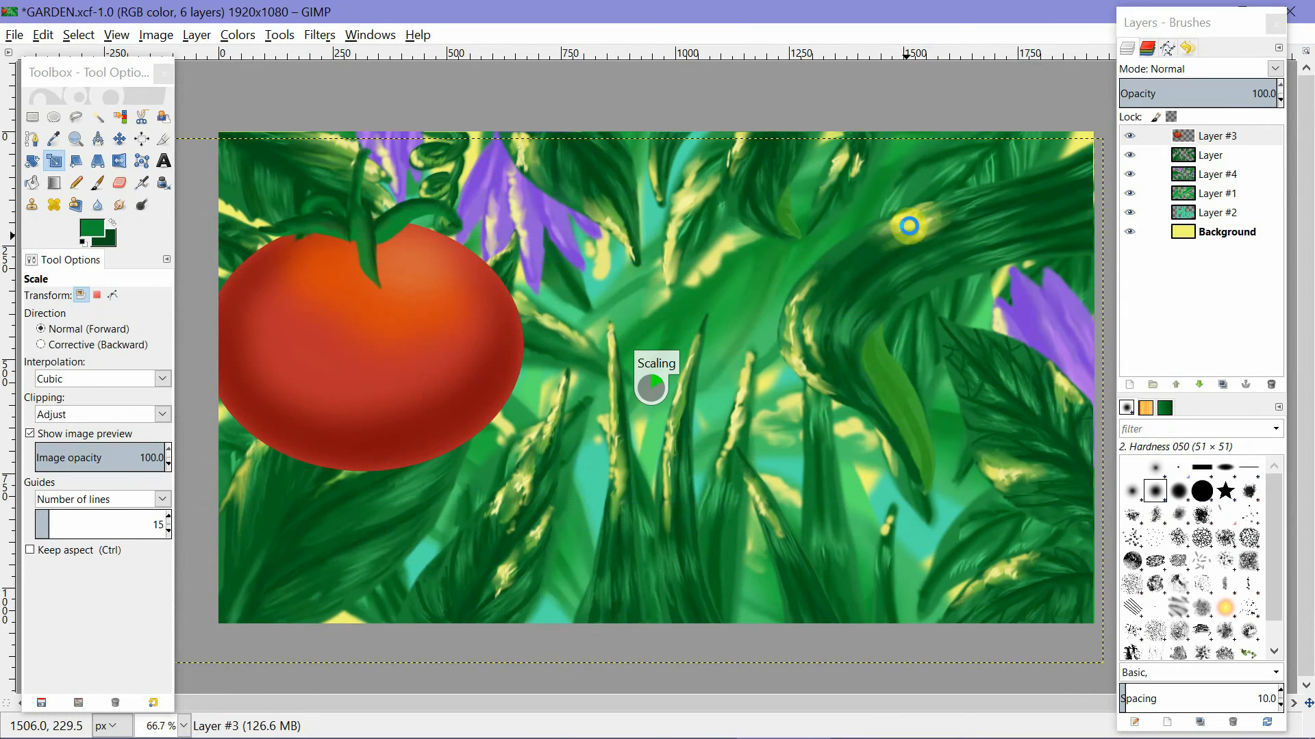
{"action": "left_click", "coordinate": [119, 139]}
{"action": "left_click_drag", "start_coordinate": [335, 364], "coordinate": [341, 305]}
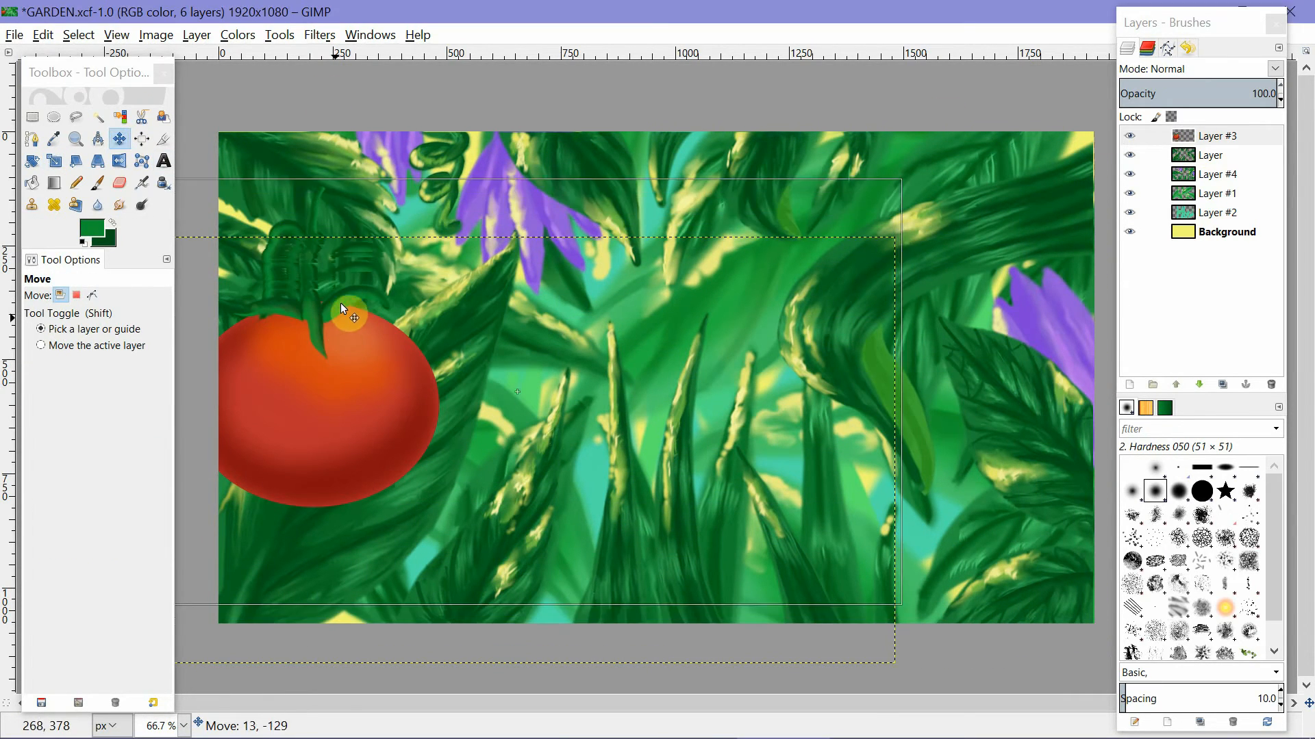
Flip the tomato layer horizontally and move it back to the left edge of the canvas.
{"action": "left_click", "coordinate": [119, 180]}
{"action": "left_click", "coordinate": [314, 340]}
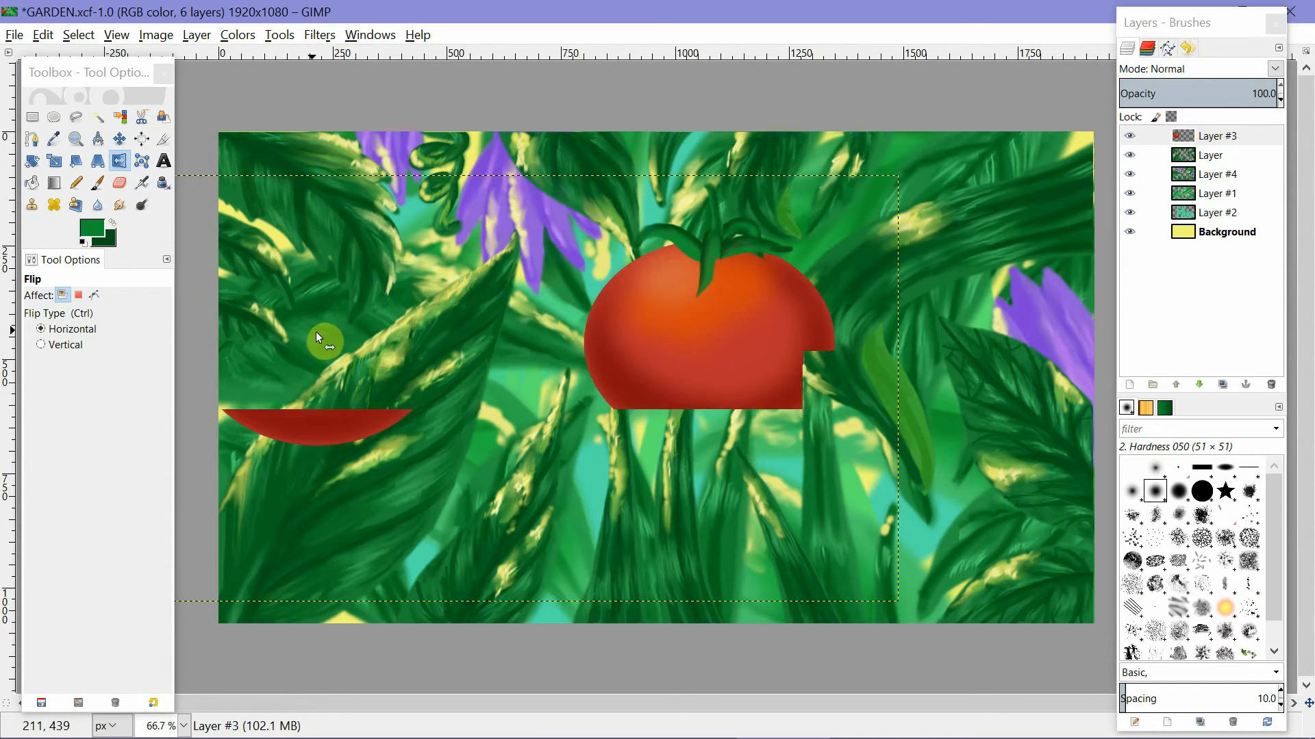
{"action": "left_click", "coordinate": [120, 142]}
{"action": "left_click_drag", "start_coordinate": [668, 349], "coordinate": [293, 349]}
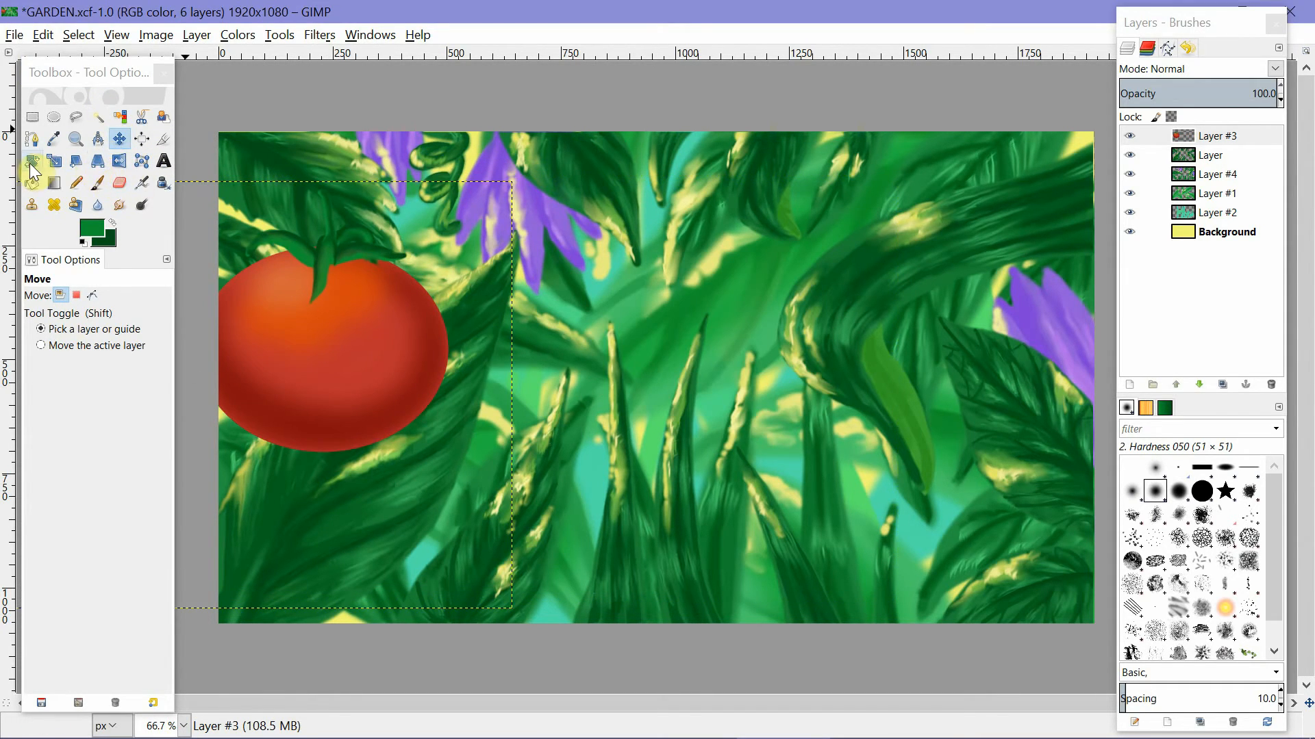
Rotate the tomato layer counterclockwise and shift it down and left.
{"action": "left_click", "coordinate": [32, 162]}
{"action": "left_click", "coordinate": [338, 331]}
{"action": "left_click_drag", "start_coordinate": [225, 119], "coordinate": [831, 100]}
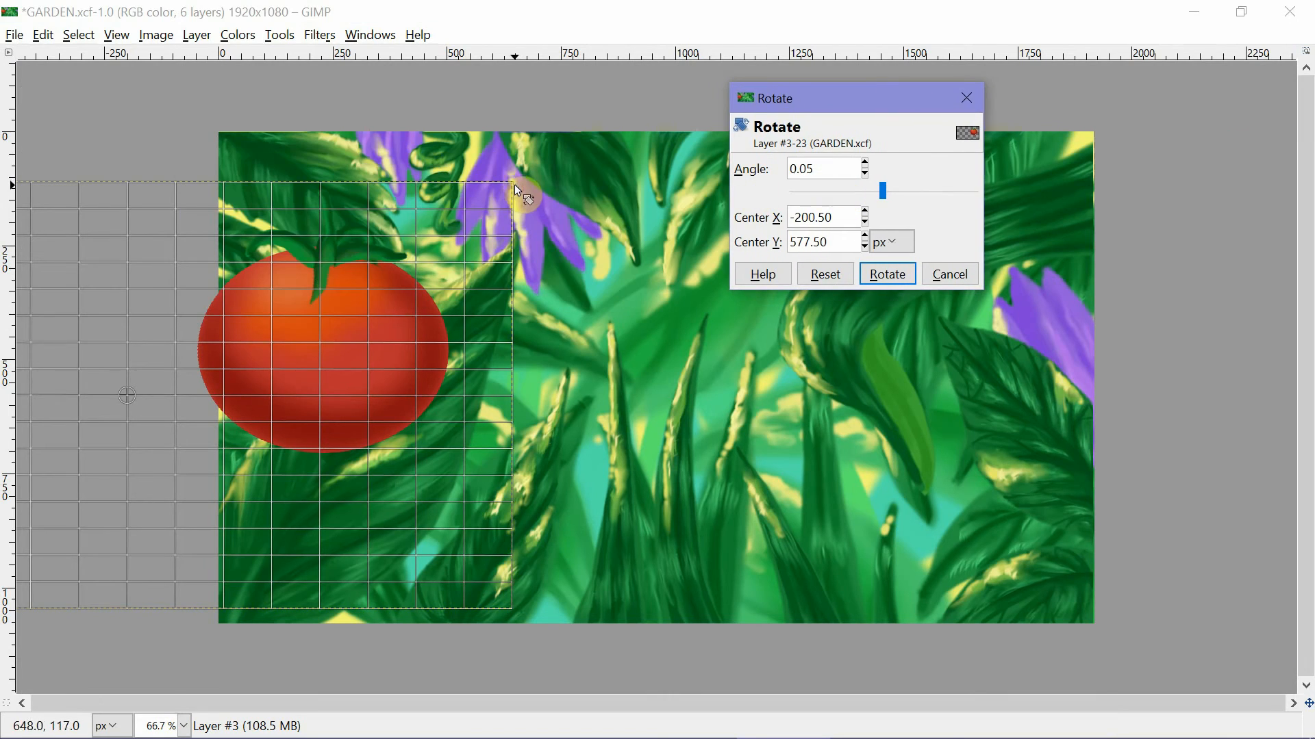
{"action": "left_click_drag", "start_coordinate": [516, 186], "coordinate": [432, 126]}
{"action": "left_click", "coordinate": [887, 274]}
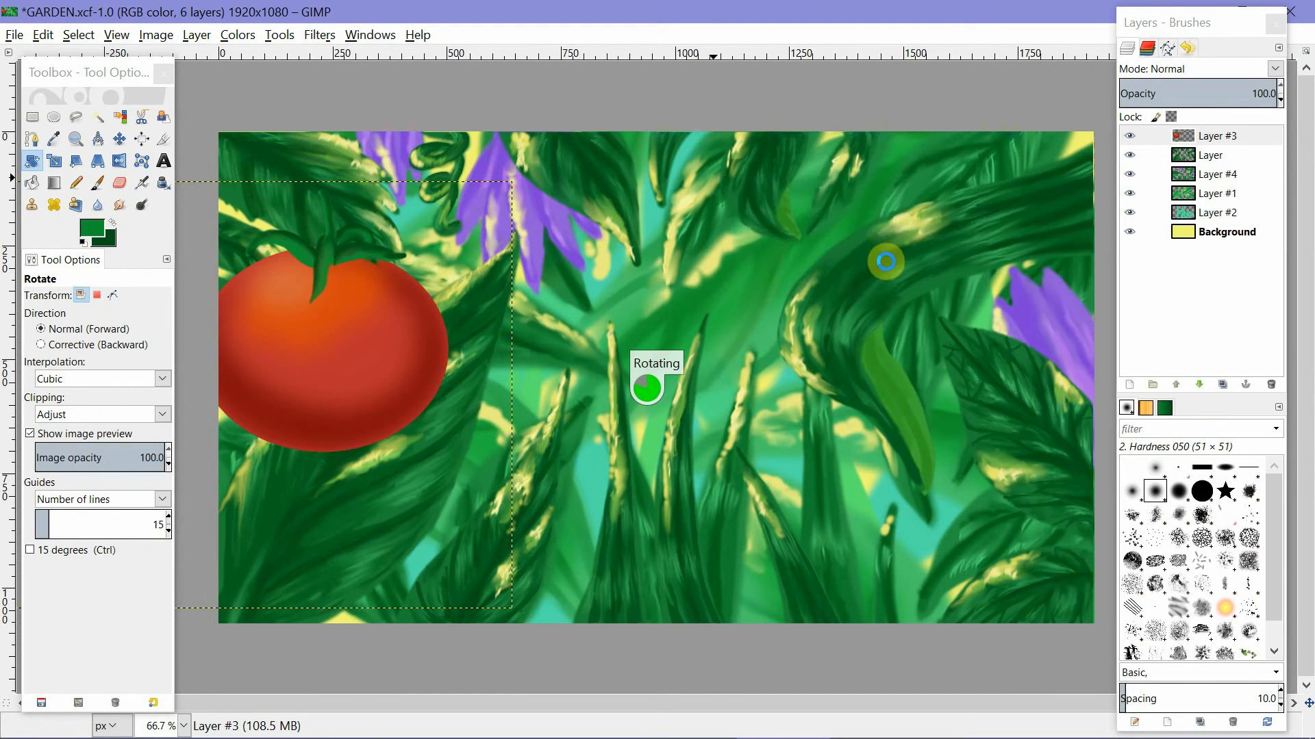
{"action": "left_click", "coordinate": [120, 139]}
{"action": "left_click_drag", "start_coordinate": [274, 246], "coordinate": [236, 285]}
Scale the tomato layer down, move it beside the purple flower, and fine-tune its size.
{"action": "key", "text": "shift+s"}
{"action": "left_click_drag", "start_coordinate": [514, 109], "coordinate": [340, 301]}
{"action": "left_click", "coordinate": [194, 393]}
{"action": "left_click", "coordinate": [120, 139]}
{"action": "left_click_drag", "start_coordinate": [229, 427], "coordinate": [425, 277]}
{"action": "left_click_drag", "start_coordinate": [322, 283], "coordinate": [382, 293]}
{"action": "left_click", "coordinate": [54, 161]}
{"action": "left_click_drag", "start_coordinate": [425, 573], "coordinate": [430, 623]}
{"action": "left_click", "coordinate": [195, 393]}
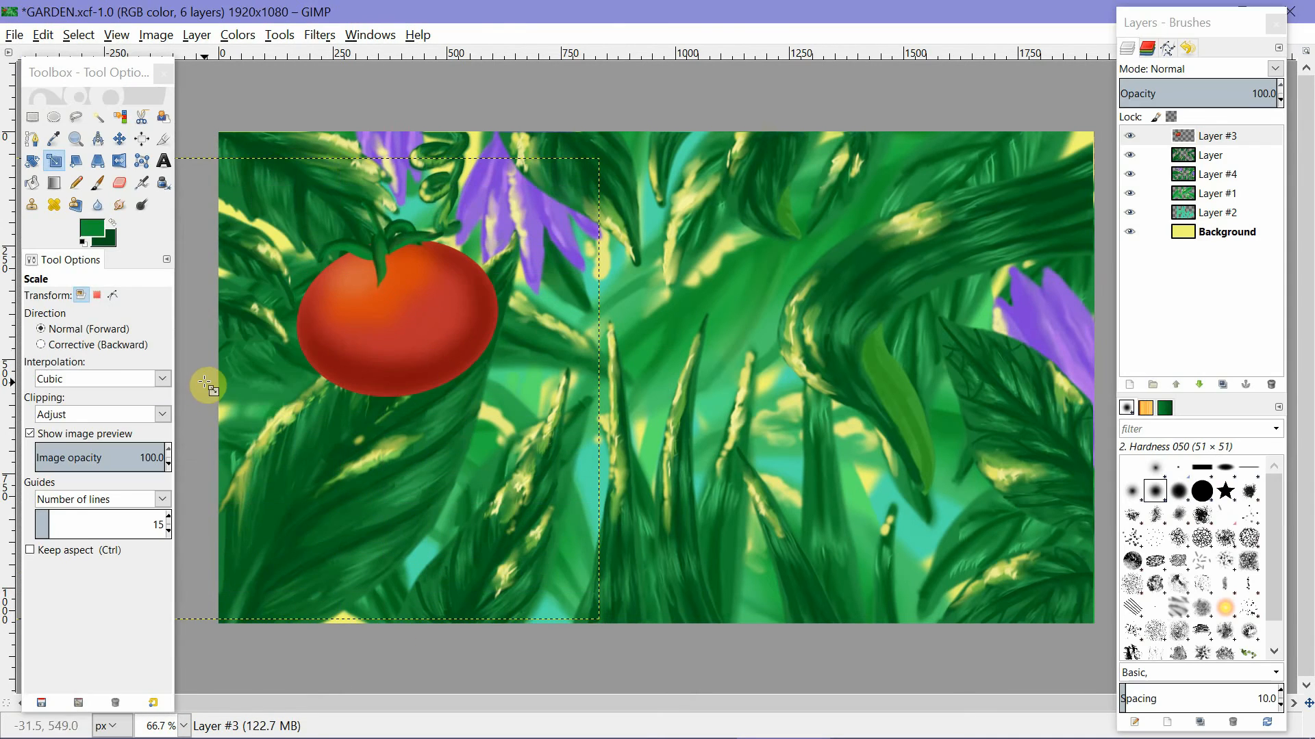
Move the tomato toward the canvas's left edge and place Layer #3 beneath the leaf layer named Layer.
{"action": "key", "text": "m"}
{"action": "left_click_drag", "start_coordinate": [382, 313], "coordinate": [229, 474]}
{"action": "left_click_drag", "start_coordinate": [1218, 135], "coordinate": [1233, 164]}
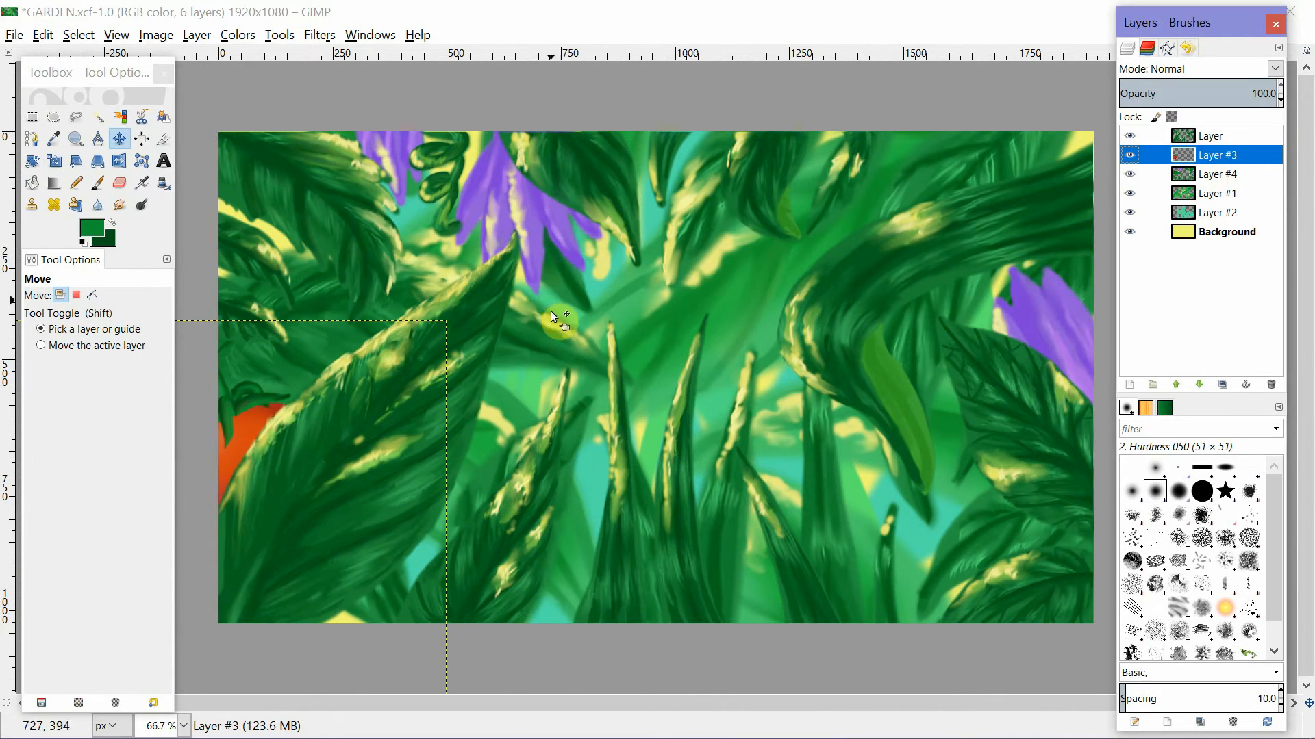
{"action": "left_click_drag", "start_coordinate": [252, 351], "coordinate": [282, 314]}
Scale the tomato layer up to 1944 × 1299 pixels and move it partly past the canvas's left edge.
{"action": "key", "text": "shift+s"}
{"action": "left_click", "coordinate": [331, 338]}
{"action": "left_click_drag", "start_coordinate": [467, 215], "coordinate": [634, 104]}
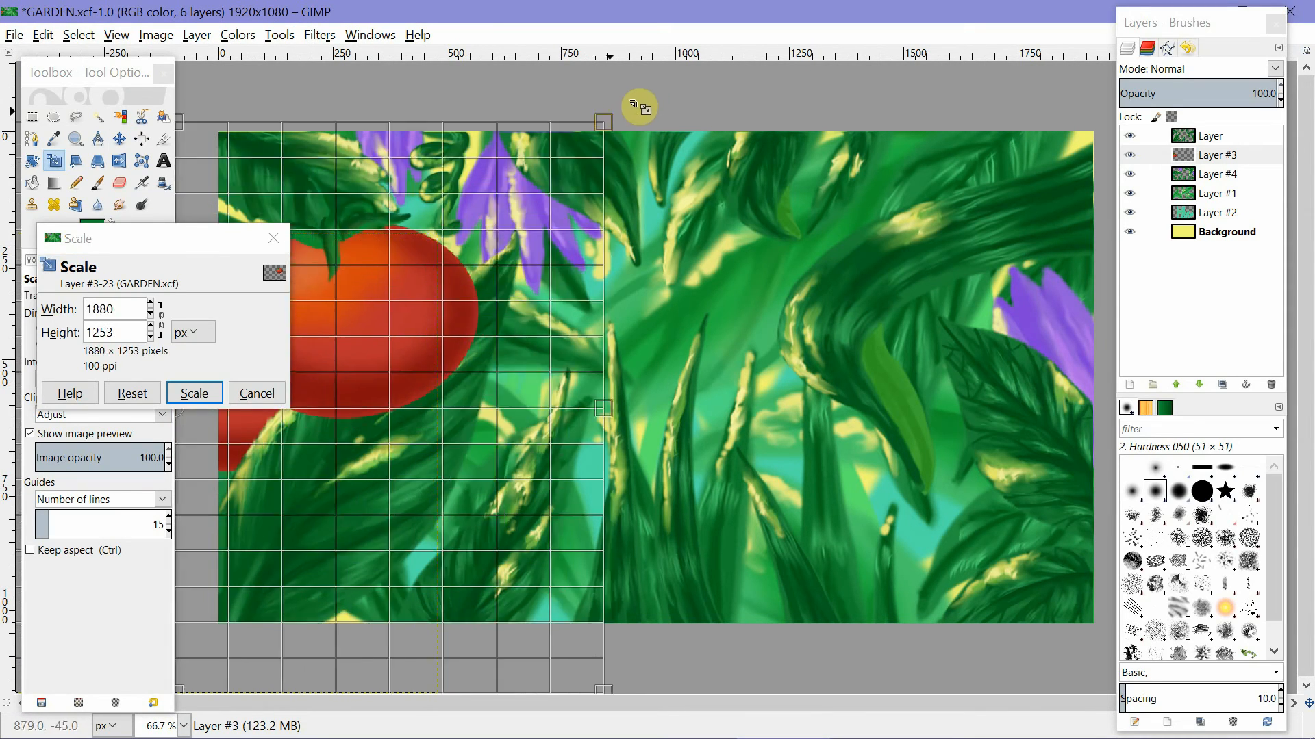
{"action": "key", "text": "Return"}
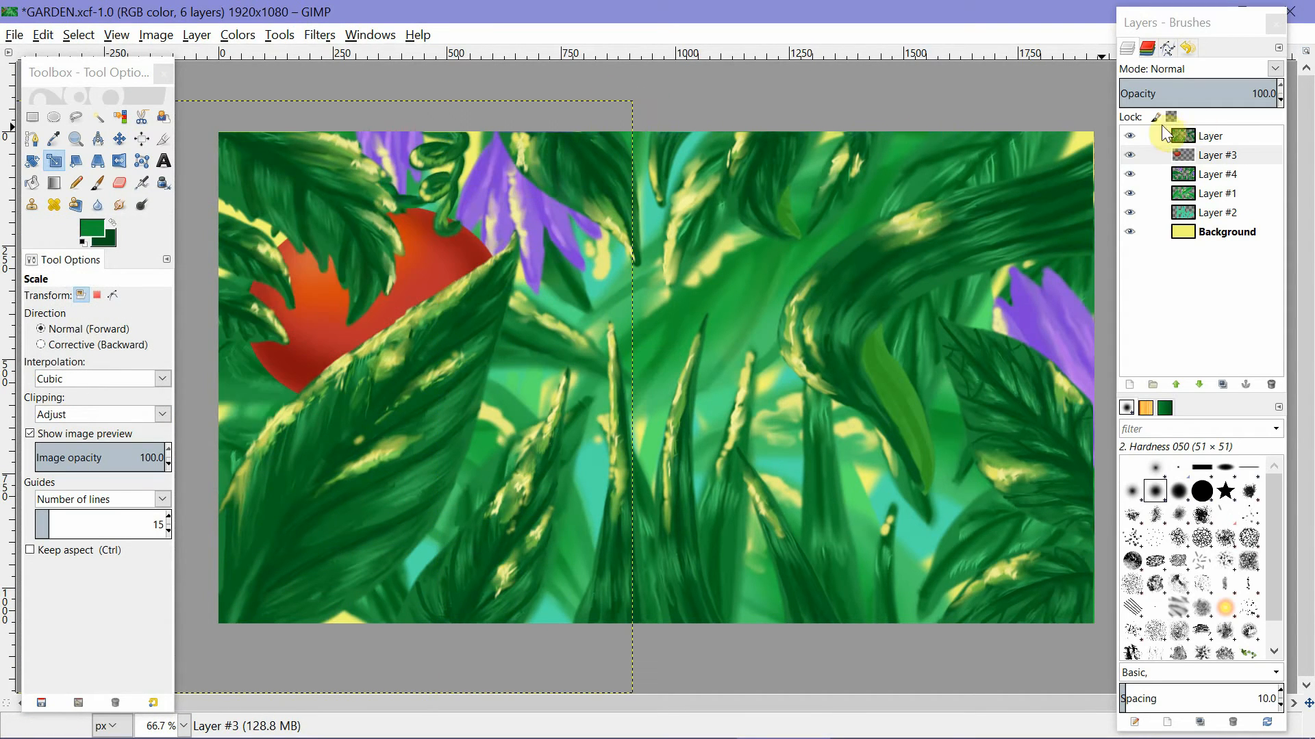
{"action": "left_click", "coordinate": [1130, 135]}
{"action": "left_click", "coordinate": [1130, 135]}
{"action": "left_click", "coordinate": [119, 138]}
{"action": "left_click_drag", "start_coordinate": [319, 284], "coordinate": [212, 324]}
Hide the top leaf layer and paint a pale yellow ebef83 highlight on the tomato's upper edge on a new layer at 79% opacity.
{"action": "left_click", "coordinate": [1129, 136]}
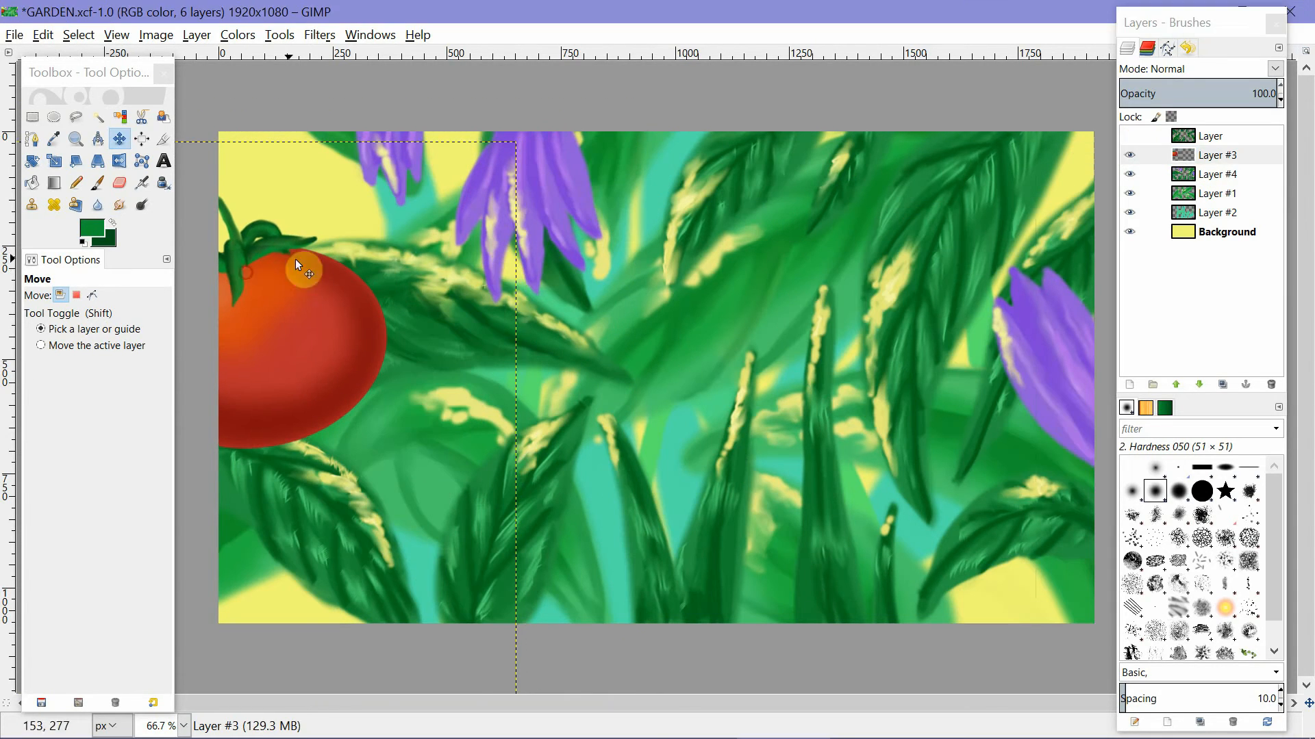
{"action": "left_click", "coordinate": [1129, 384]}
{"action": "left_click", "coordinate": [1147, 531]}
{"action": "left_click", "coordinate": [97, 182]}
{"action": "left_click", "coordinate": [92, 227]}
{"action": "left_click", "coordinate": [749, 318]}
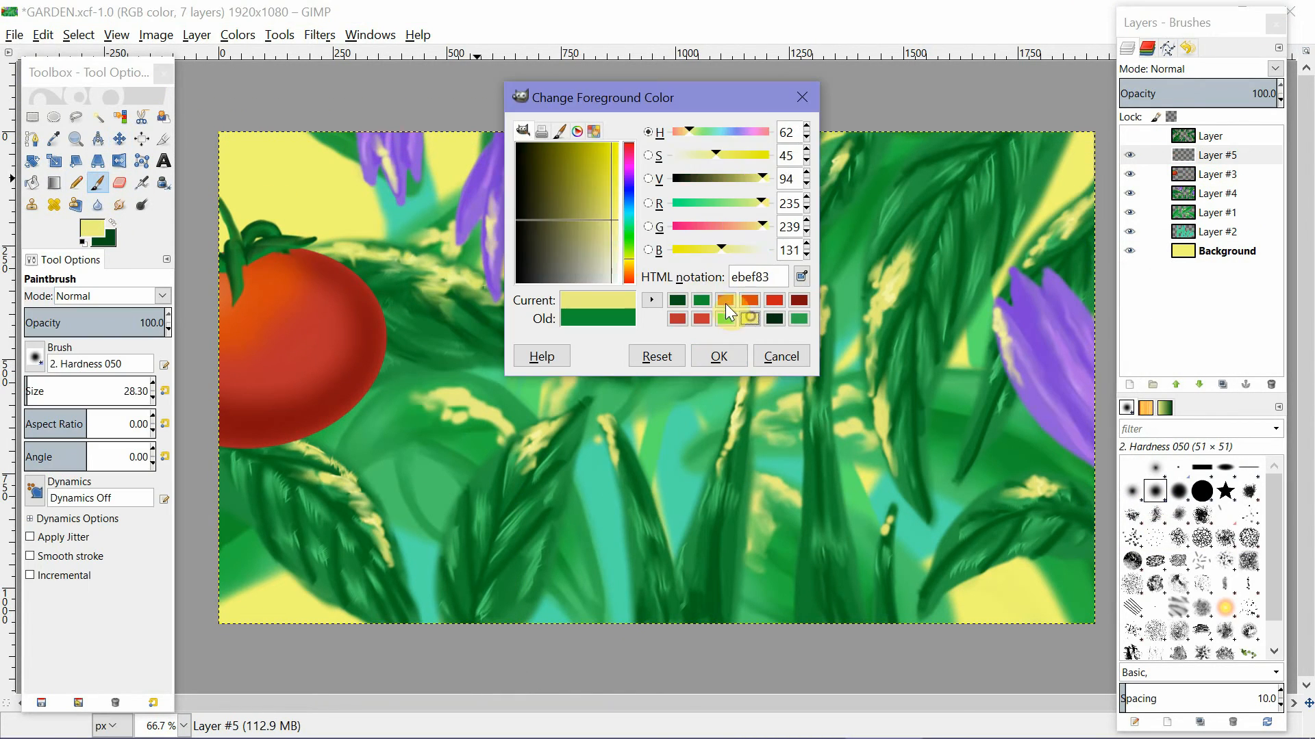
{"action": "left_click", "coordinate": [720, 356]}
{"action": "left_click", "coordinate": [135, 321]}
{"action": "mouse_move", "coordinate": [288, 274]}
{"action": "left_mouse_down"}
{"action": "mouse_move", "coordinate": [359, 299]}
{"action": "mouse_move", "coordinate": [259, 283]}
{"action": "mouse_move", "coordinate": [320, 282]}
{"action": "mouse_move", "coordinate": [284, 291]}
{"action": "left_mouse_up"}
Choose a paler yellow, brighten the tomato's highlight, and blend it with the Smudge tool at size 44.67.
{"action": "left_click", "coordinate": [91, 227]}
{"action": "left_click", "coordinate": [612, 255]}
{"action": "left_click", "coordinate": [717, 356]}
{"action": "left_click", "coordinate": [30, 391]}
{"action": "left_click", "coordinate": [119, 204]}
{"action": "left_click_drag", "start_coordinate": [31, 397], "coordinate": [100, 397]}
{"action": "mouse_move", "coordinate": [279, 285]}
{"action": "left_mouse_down"}
{"action": "mouse_move", "coordinate": [322, 274]}
{"action": "mouse_move", "coordinate": [271, 280]}
{"action": "left_mouse_up"}
{"action": "left_click", "coordinate": [97, 183]}
{"action": "left_click", "coordinate": [30, 392]}
{"action": "left_click", "coordinate": [119, 183]}
{"action": "left_click", "coordinate": [119, 204]}
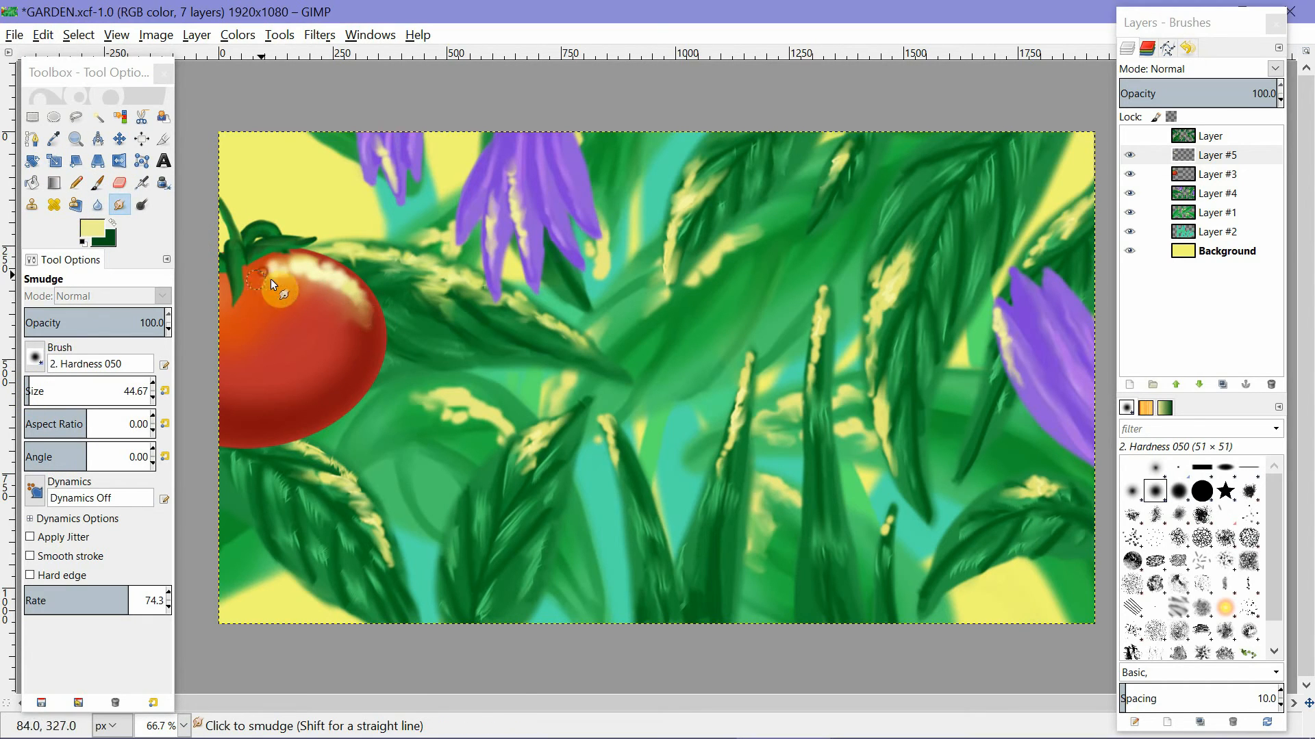
Show the top leaf layer and move a tomato copy, Layer #6 beneath Layer #4, to the upper right of the painting.
{"action": "left_click", "coordinate": [1129, 136]}
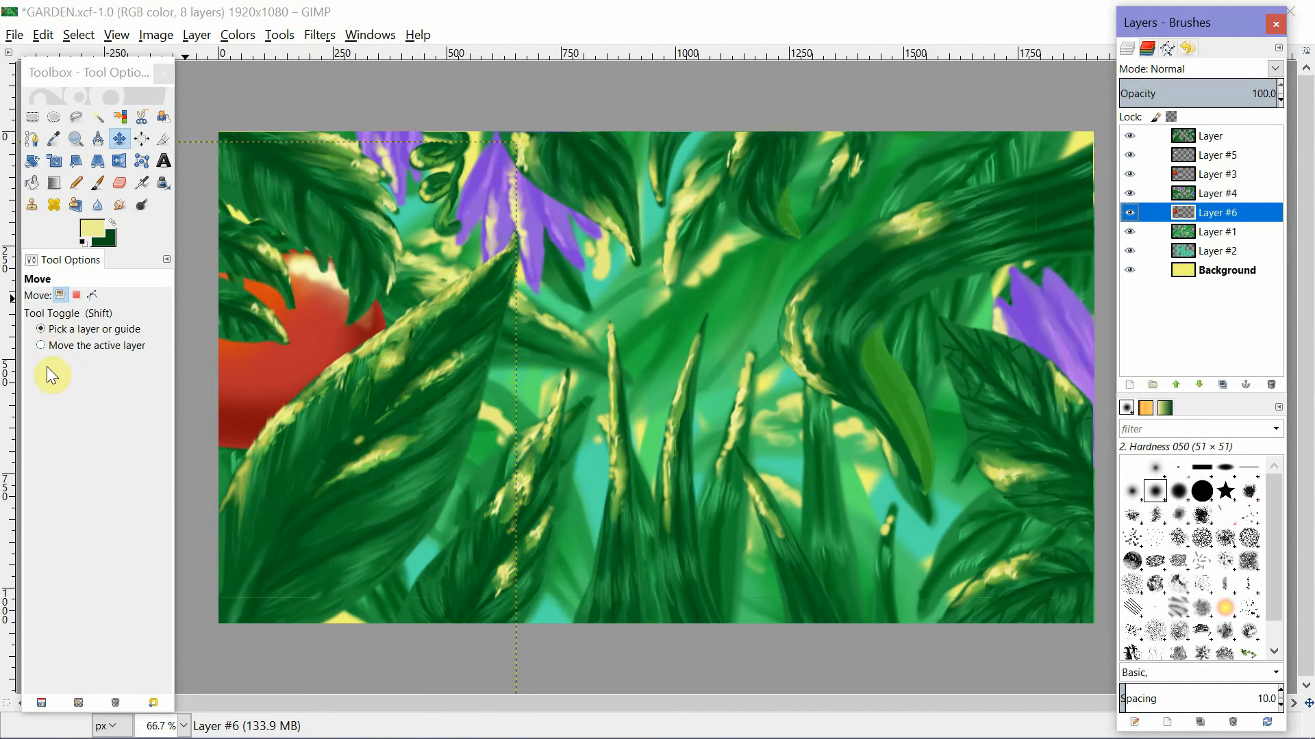
{"action": "left_click", "coordinate": [41, 345]}
{"action": "left_click", "coordinate": [1217, 214]}
{"action": "left_click_drag", "start_coordinate": [317, 314], "coordinate": [952, 218]}
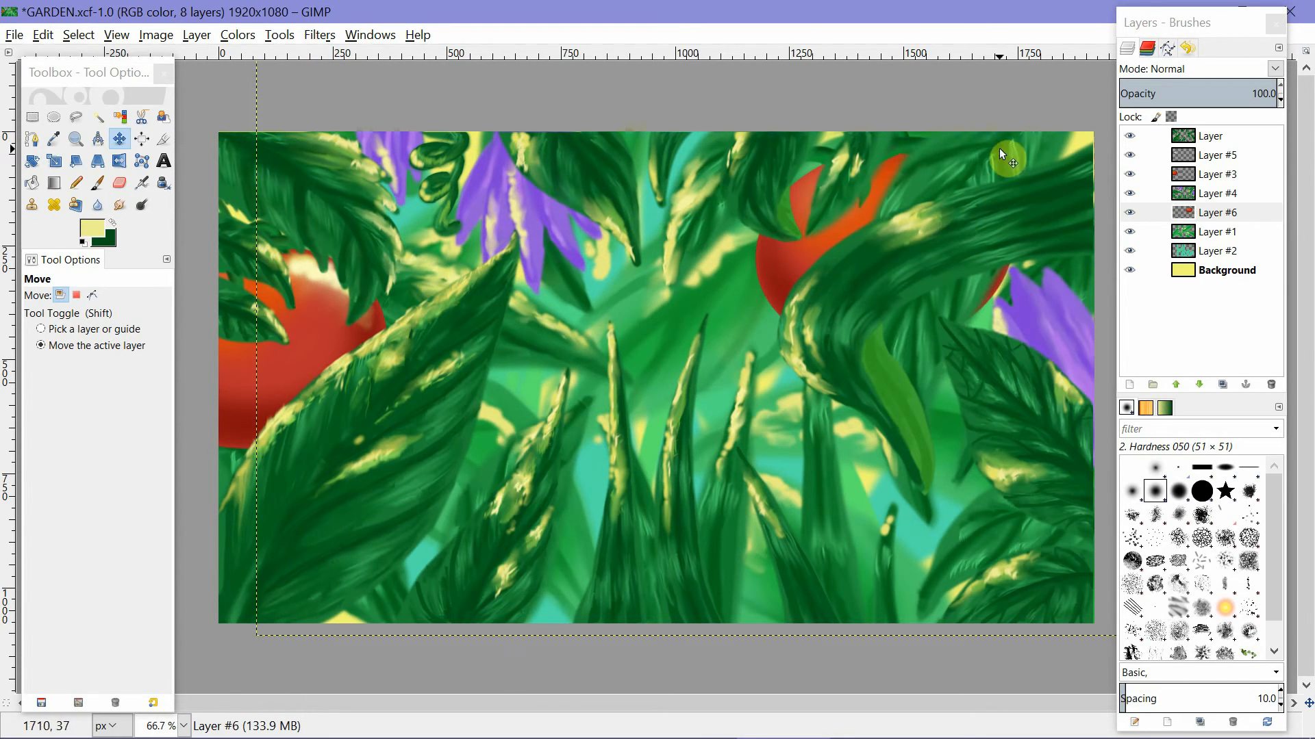
Merge the highlight on Layer #5 down into the tomato on Layer #3.
{"action": "left_click", "coordinate": [1230, 214]}
{"action": "left_click", "coordinate": [1223, 156]}
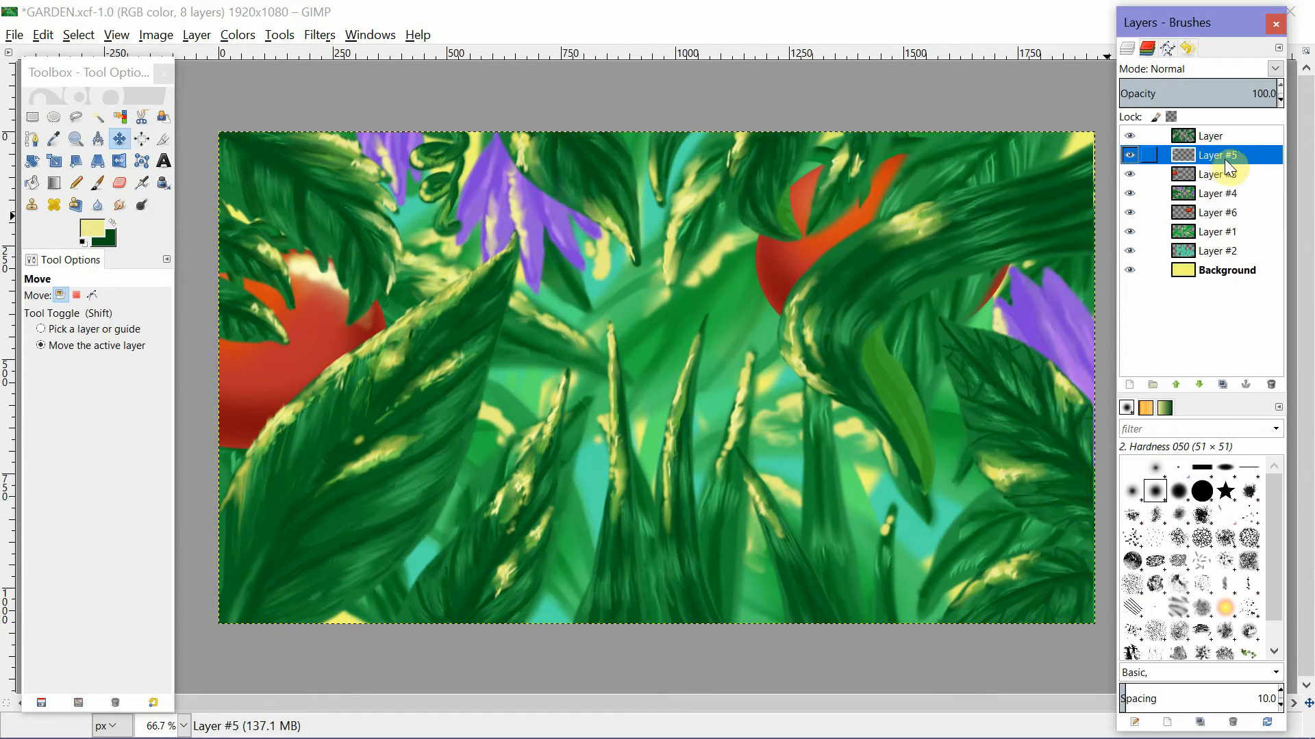
{"action": "right_click", "coordinate": [1224, 158]}
{"action": "left_click", "coordinate": [1153, 287]}
Scale the tomato copy on Layer #6 down from its lower-left corner and move it left behind the curved leaf.
{"action": "key", "text": "shift+s"}
{"action": "key", "text": "Tab"}
{"action": "left_click", "coordinate": [673, 344]}
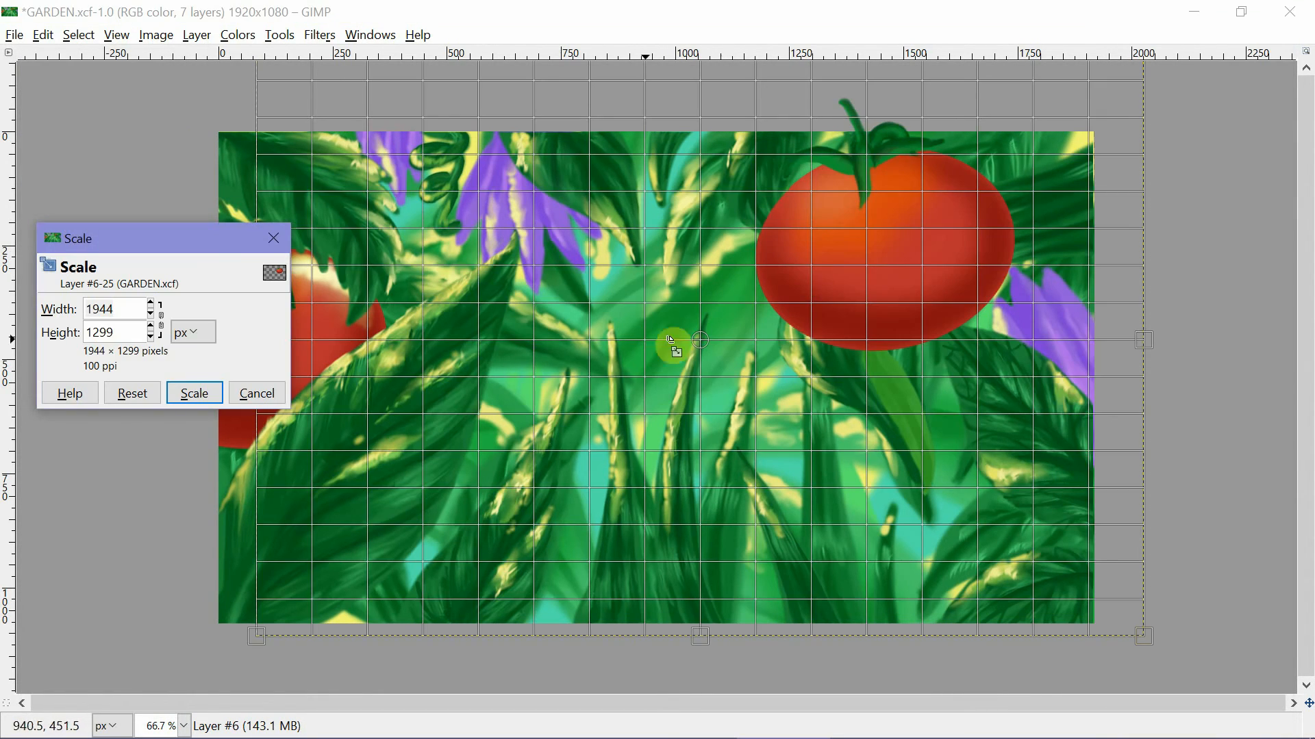
{"action": "left_click_drag", "start_coordinate": [256, 637], "coordinate": [426, 494]}
{"action": "key", "text": "Return"}
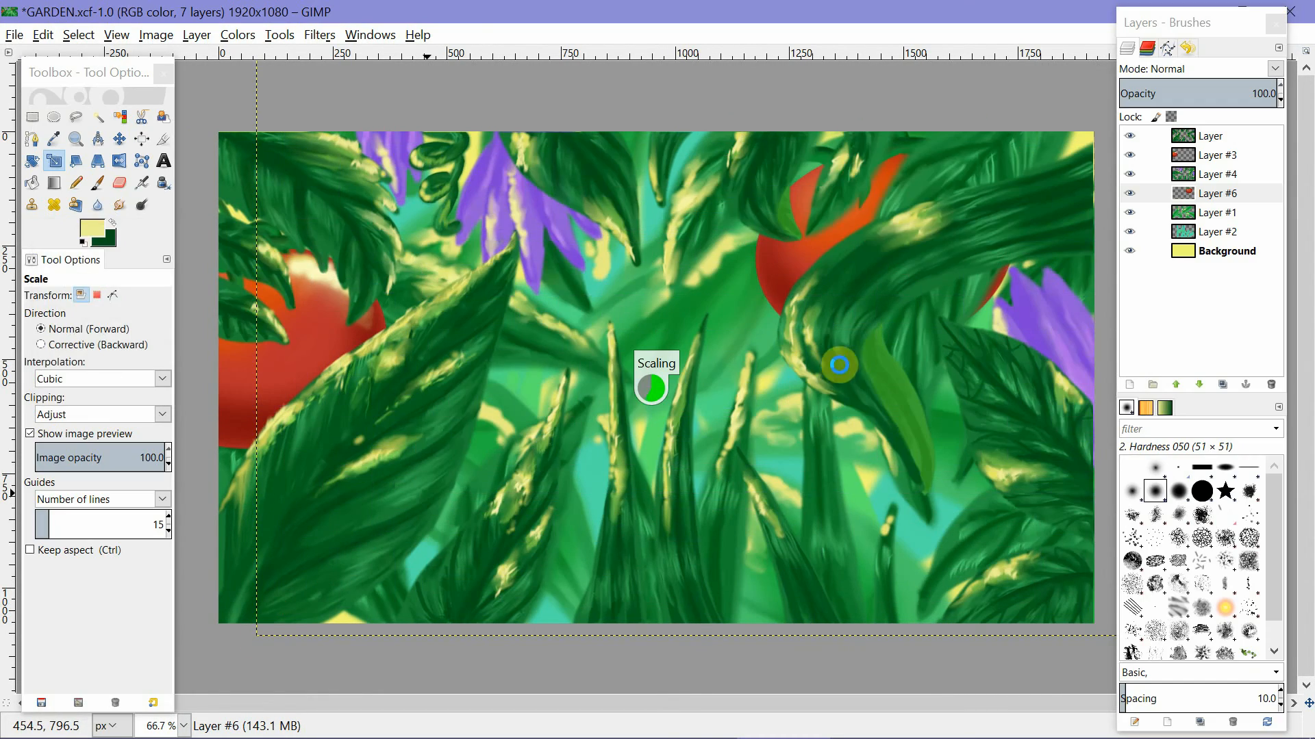
{"action": "left_click", "coordinate": [119, 138]}
{"action": "left_click_drag", "start_coordinate": [866, 219], "coordinate": [780, 239]}
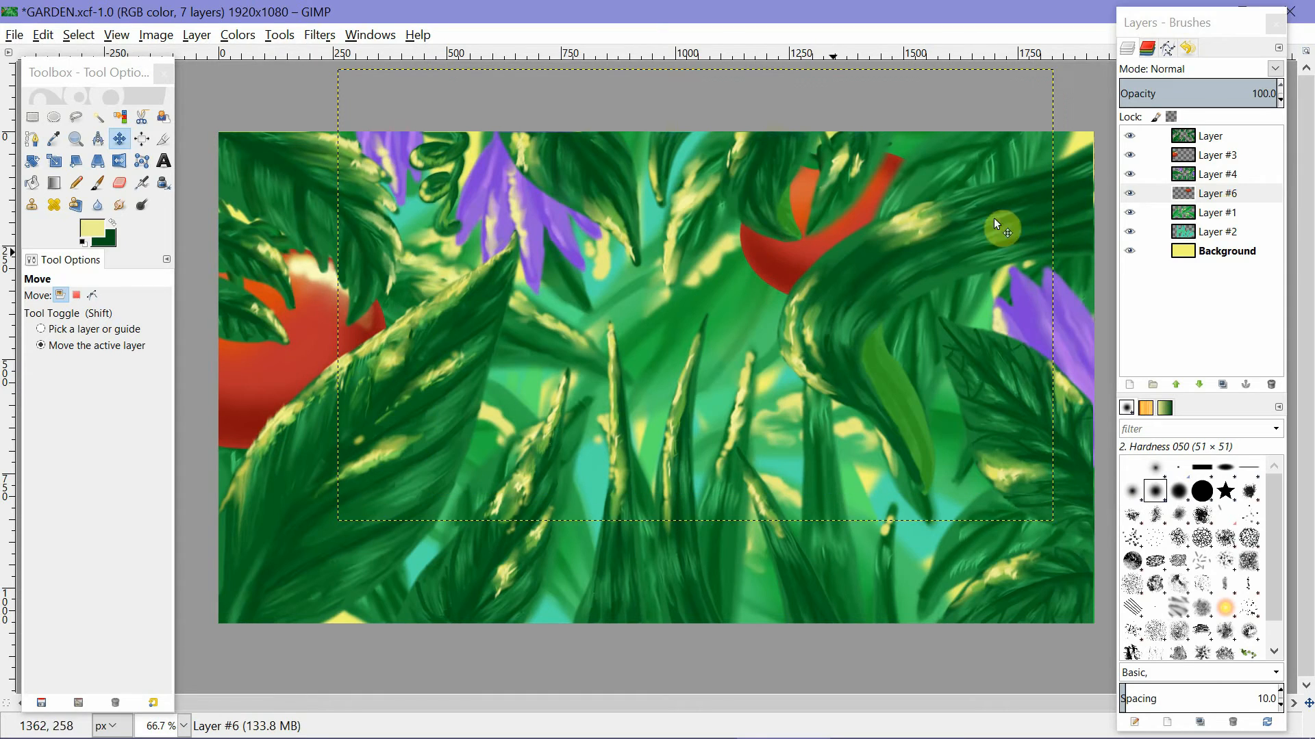
Paint a pale yellow highlight on the Layer #6 tomato's upper-left edge with the layers above hidden, and show them again.
{"action": "left_click", "coordinate": [1129, 174]}
{"action": "left_click", "coordinate": [1130, 155]}
{"action": "left_click", "coordinate": [1130, 136]}
{"action": "left_click", "coordinate": [1185, 195]}
{"action": "left_click", "coordinate": [97, 183]}
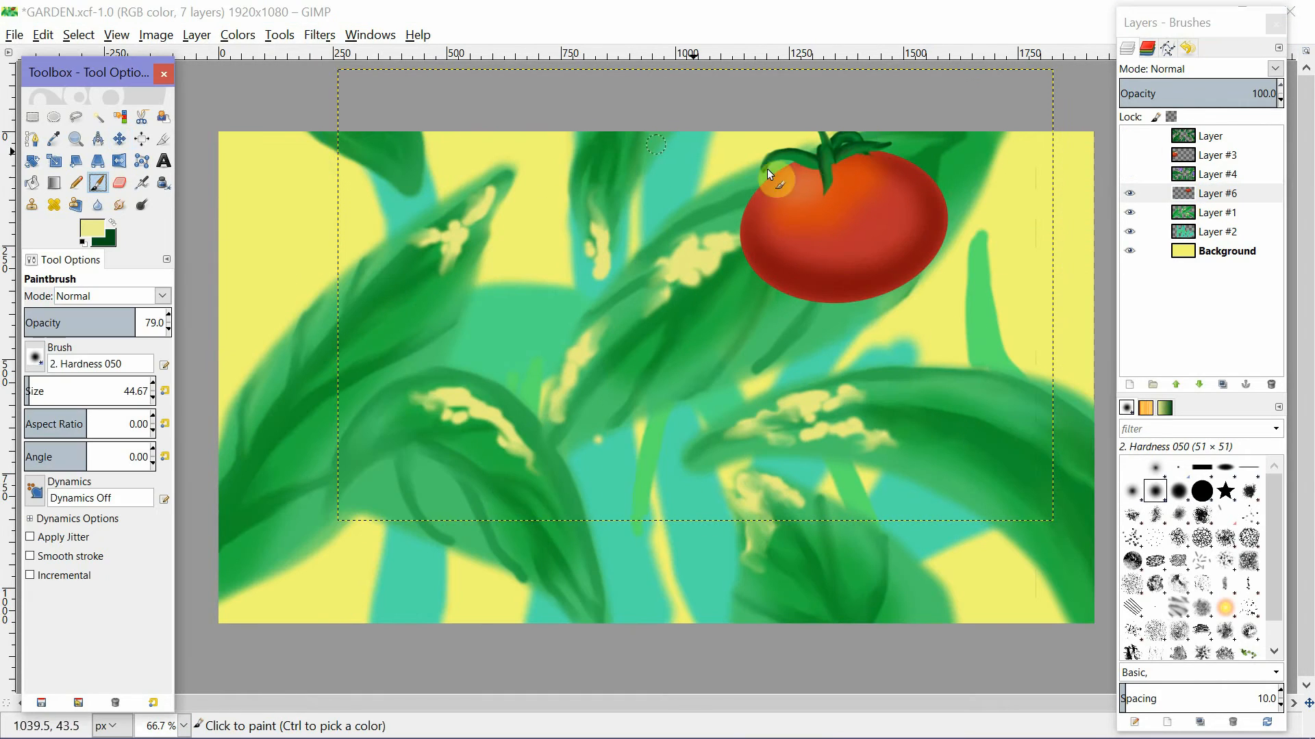
{"action": "left_click", "coordinate": [776, 185]}
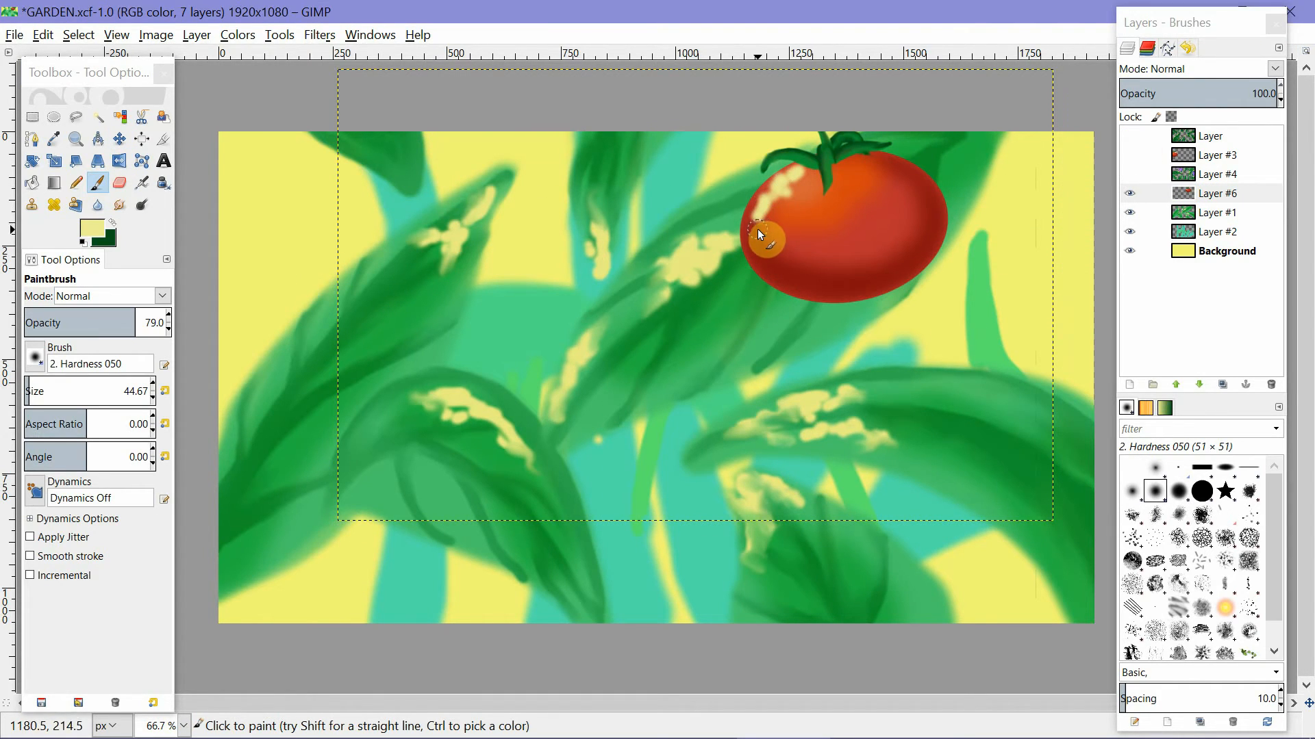
{"action": "left_click", "coordinate": [1130, 174]}
{"action": "left_click", "coordinate": [1130, 155]}
{"action": "left_click", "coordinate": [1130, 136]}
{"action": "left_click", "coordinate": [1218, 233]}
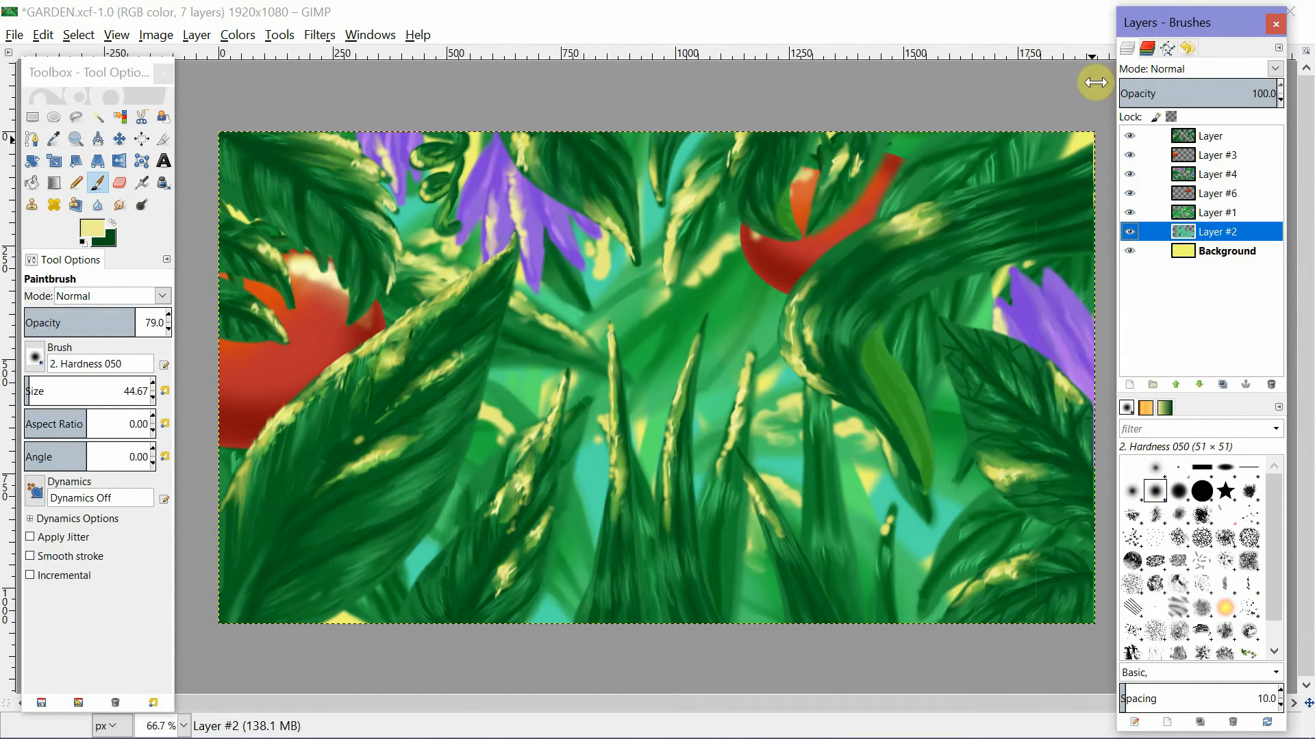
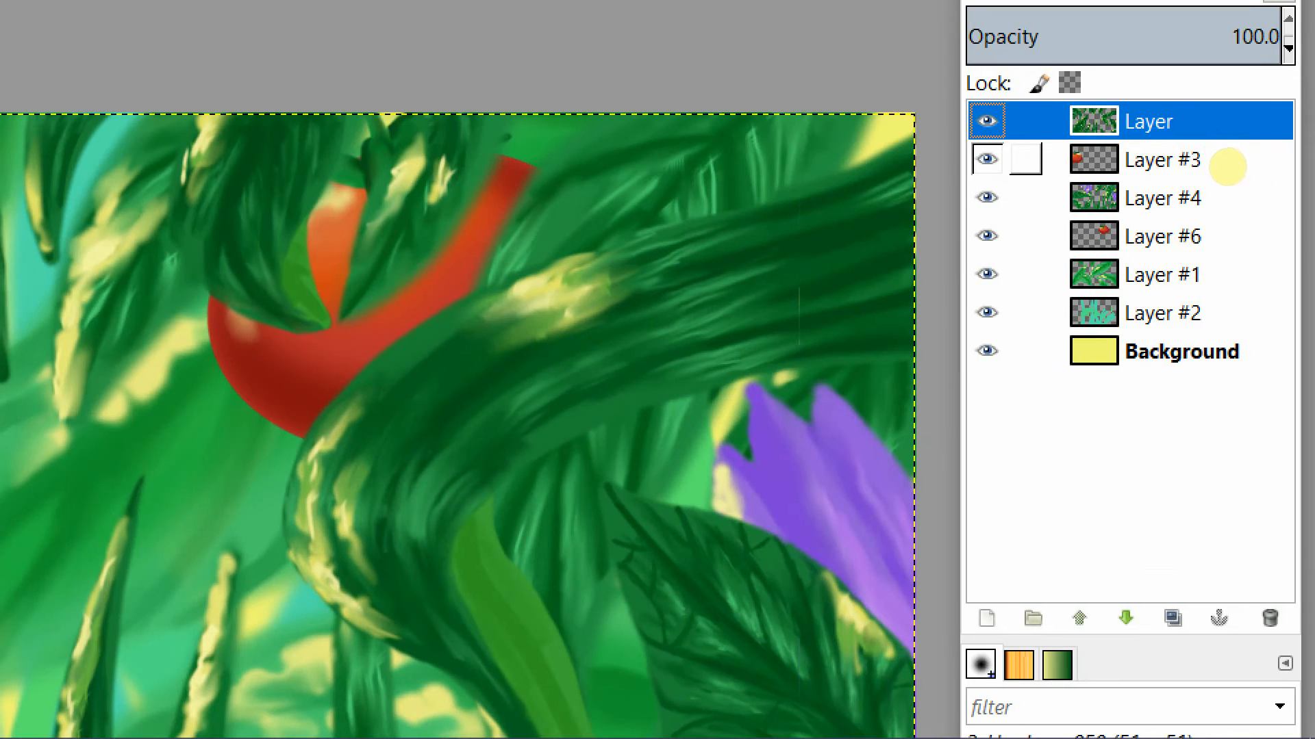
Merge the top leaf layer down into Layer #3 and Layer #4 down into Layer #6.
{"action": "left_click_drag", "start_coordinate": [1217, 118], "coordinate": [1216, 256]}
{"action": "key", "text": "Escape"}
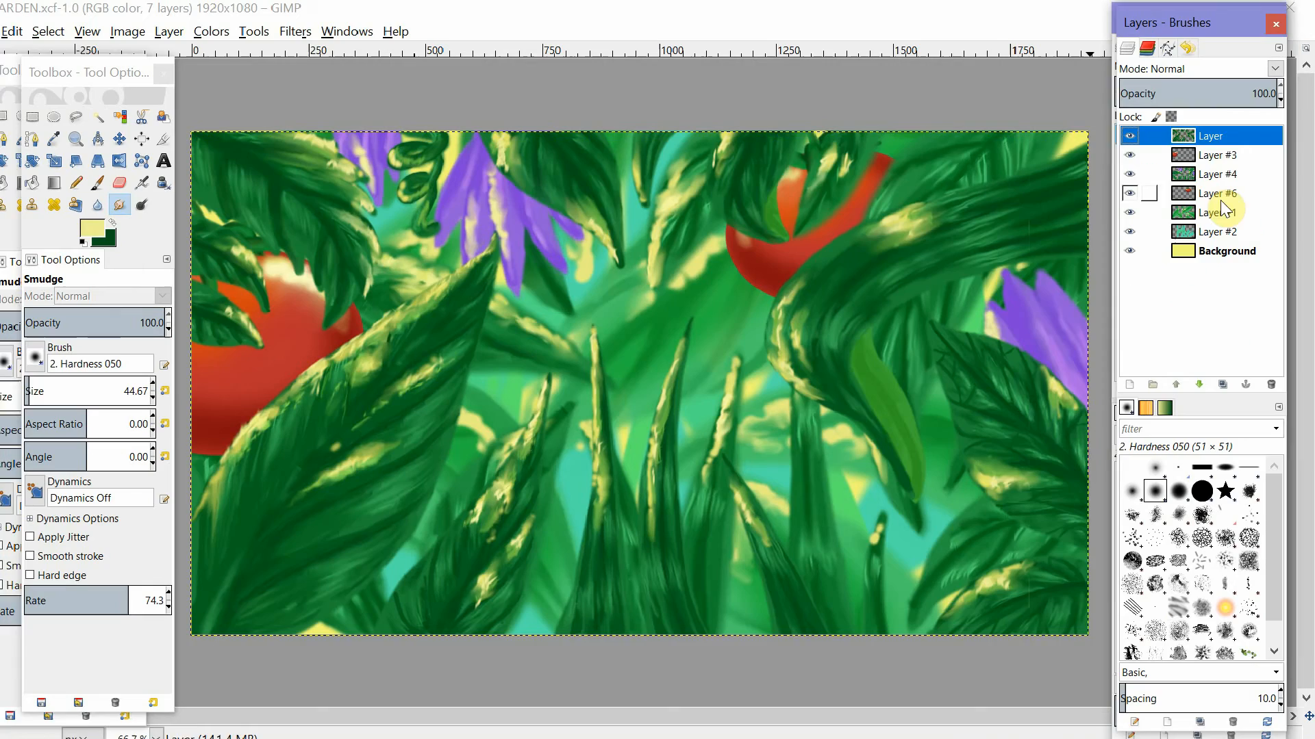
{"action": "right_click", "coordinate": [1212, 137]}
{"action": "left_click", "coordinate": [1116, 274]}
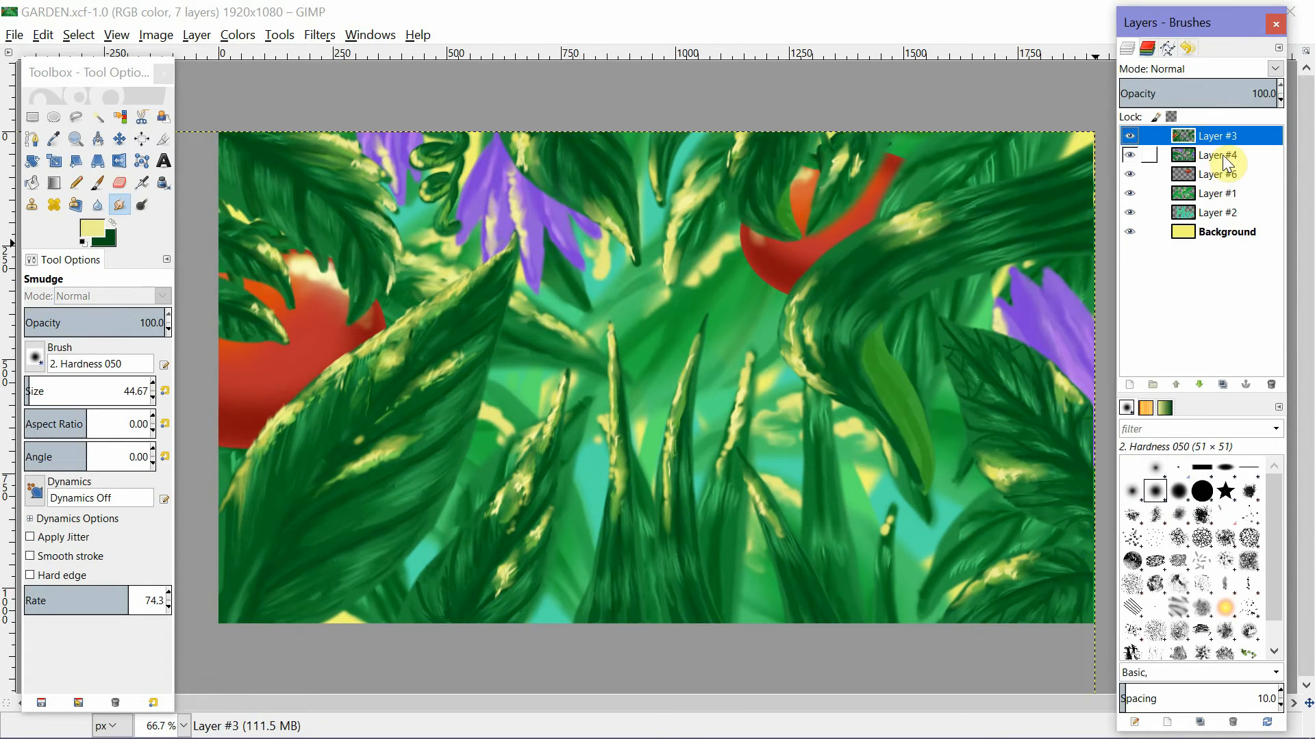
{"action": "right_click", "coordinate": [1225, 156]}
{"action": "left_click", "coordinate": [1157, 293]}
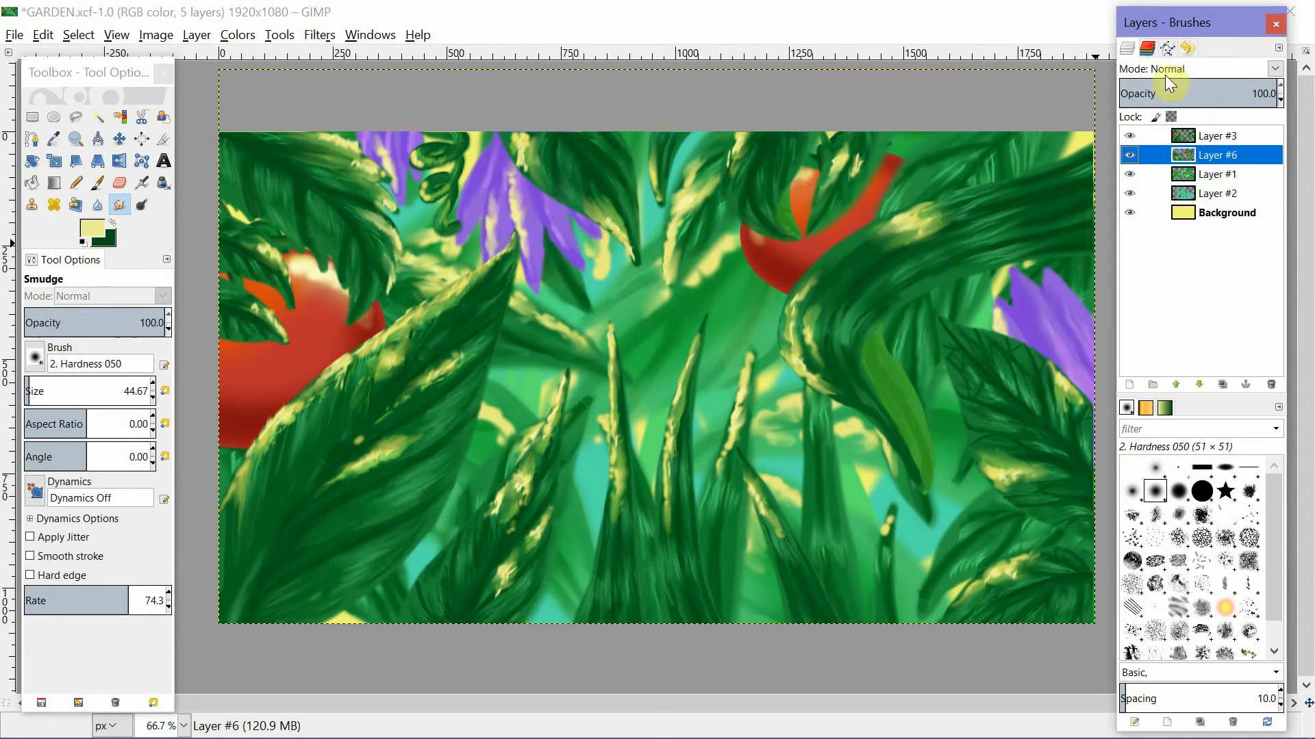
Add a new top layer, reset the colours to black and white, and paint a black shadow at the base of the lower-left leaves.
{"action": "left_click", "coordinate": [1129, 384]}
{"action": "left_click", "coordinate": [1140, 538]}
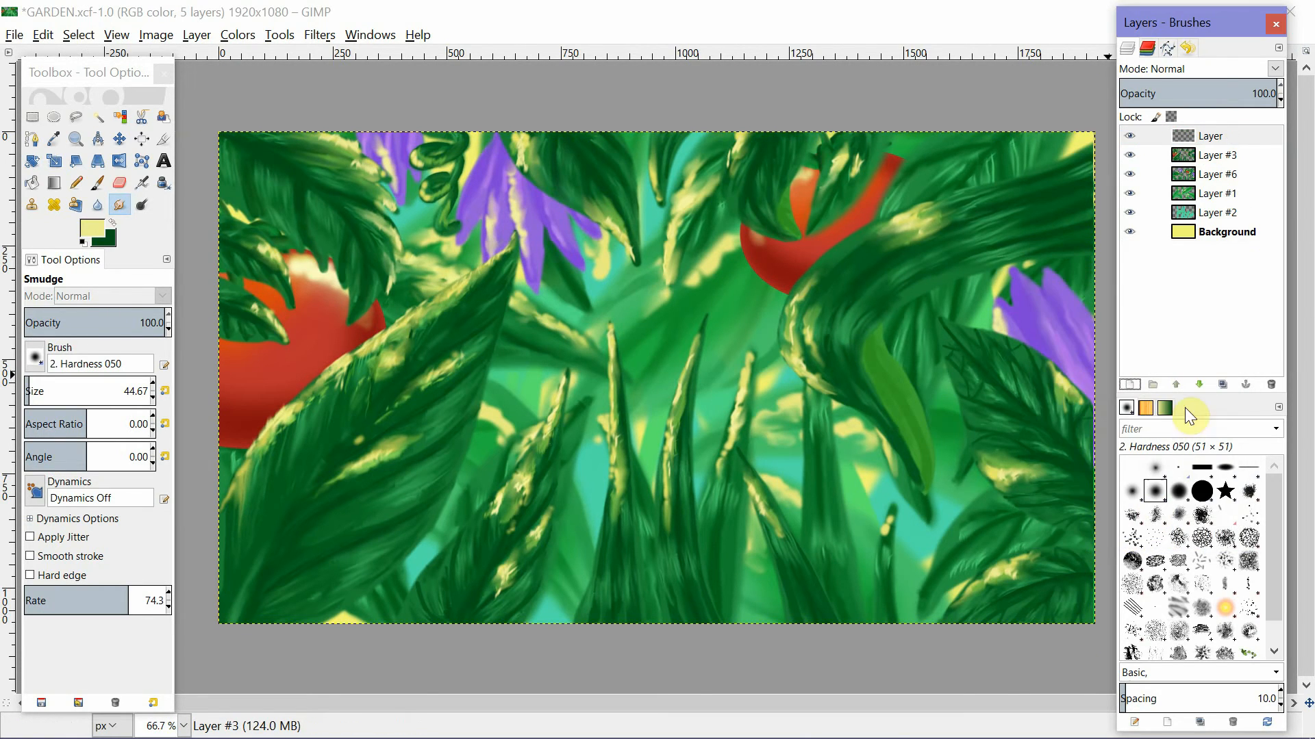
{"action": "left_click", "coordinate": [83, 243]}
{"action": "left_click", "coordinate": [97, 183]}
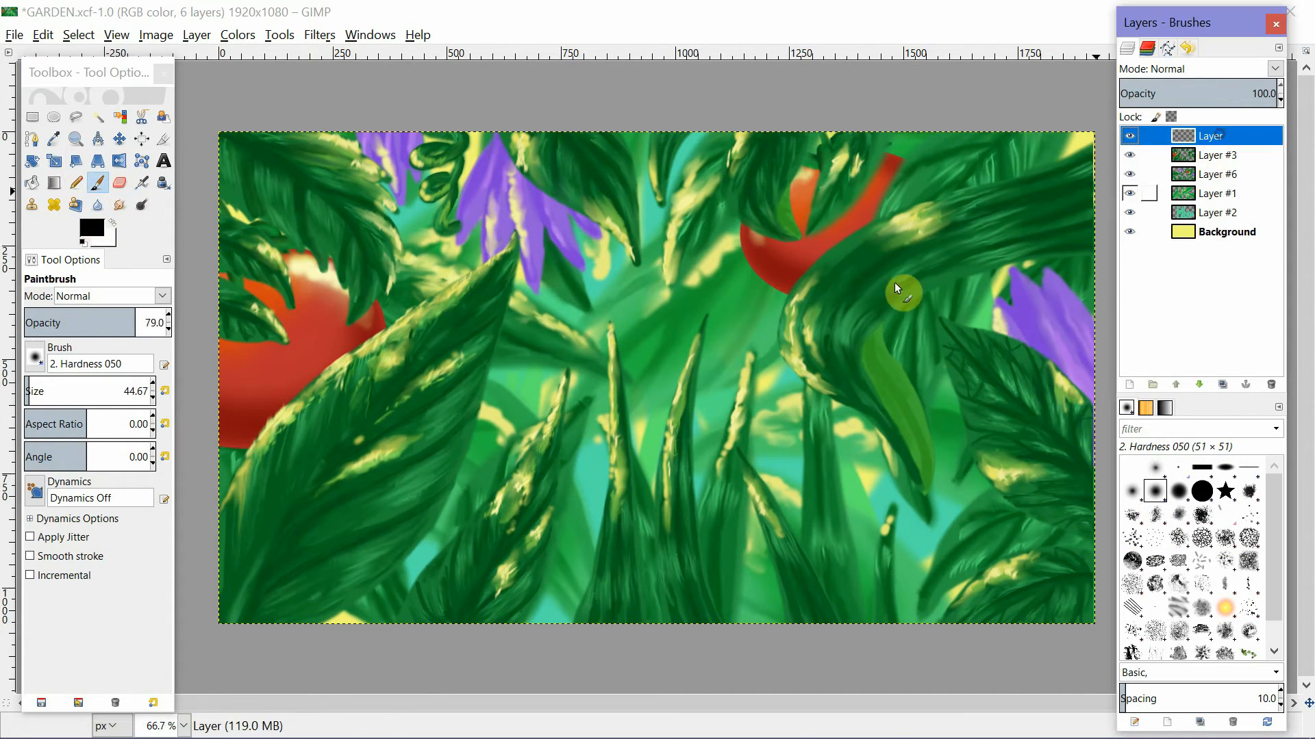
{"action": "left_click_drag", "start_coordinate": [474, 567], "coordinate": [477, 537]}
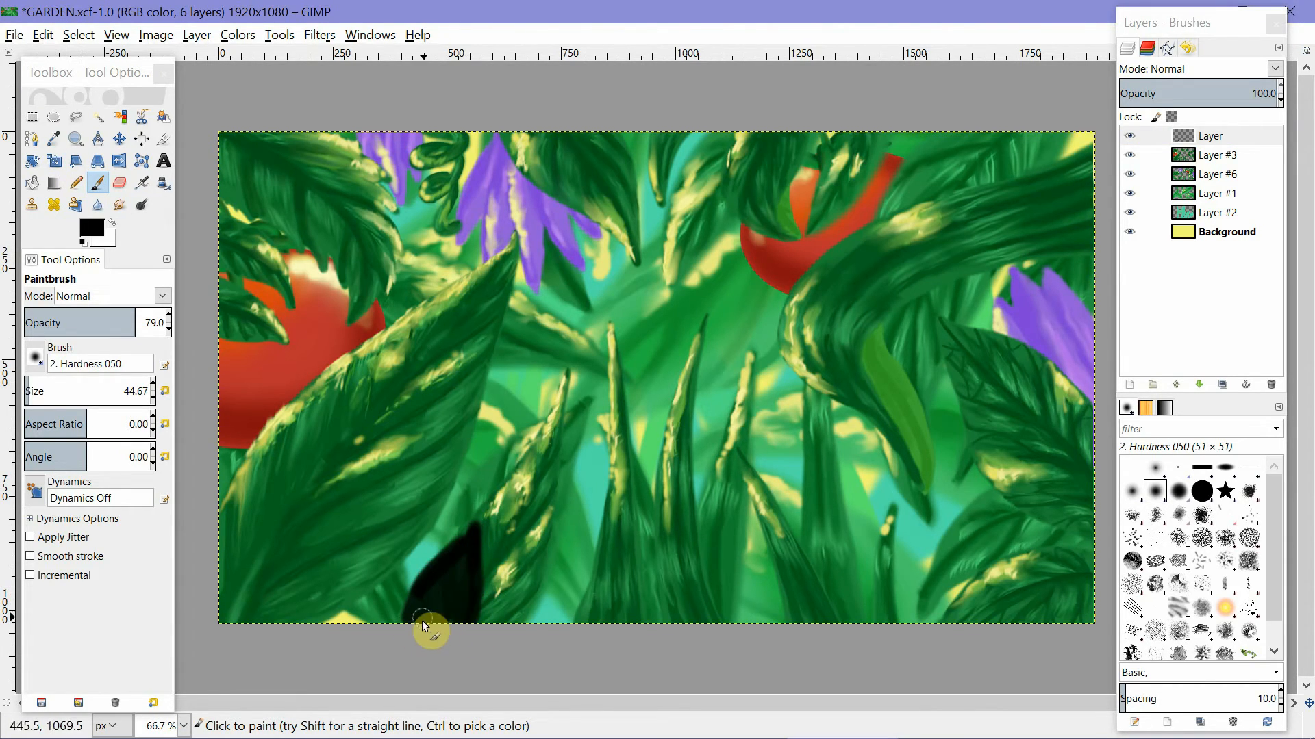
Set the shadow layer's mode to Overlay and paint black shadows on the lower leaves and the light green leaf.
{"action": "left_click", "coordinate": [1272, 68]}
{"action": "left_click", "coordinate": [1193, 301]}
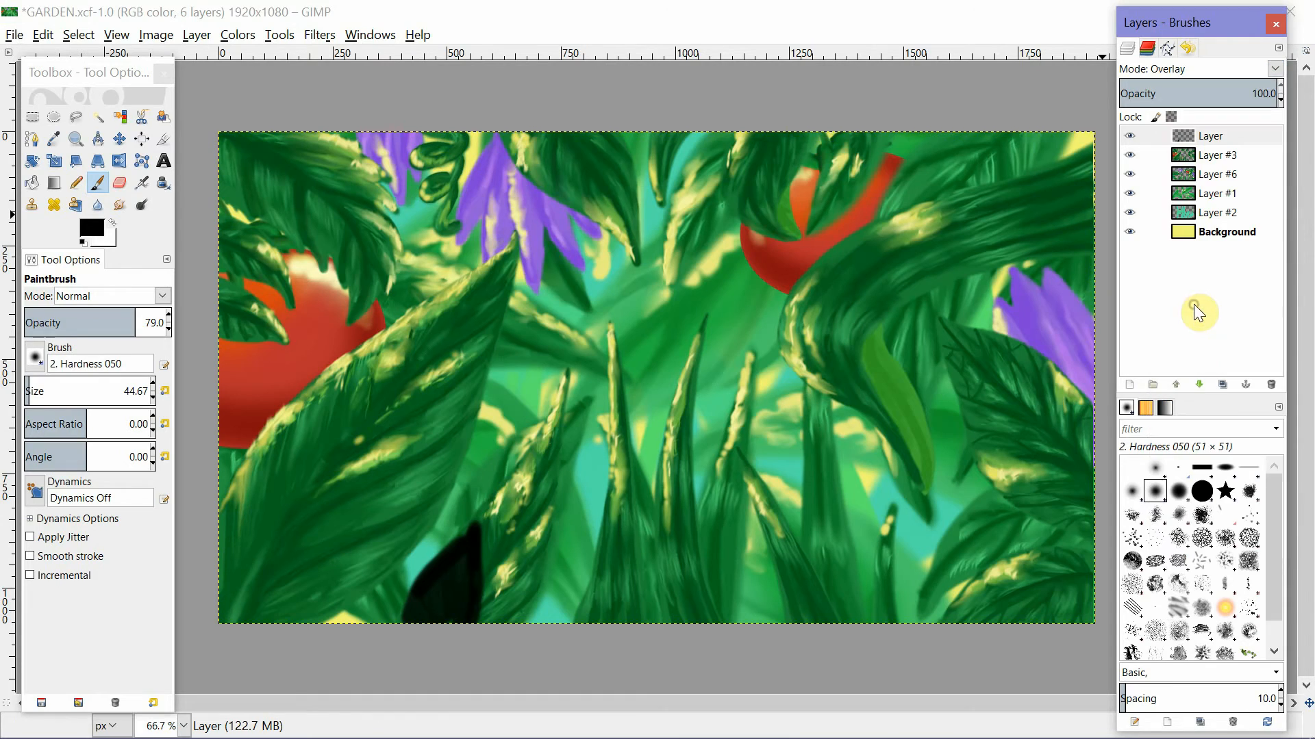
{"action": "left_click", "coordinate": [469, 533]}
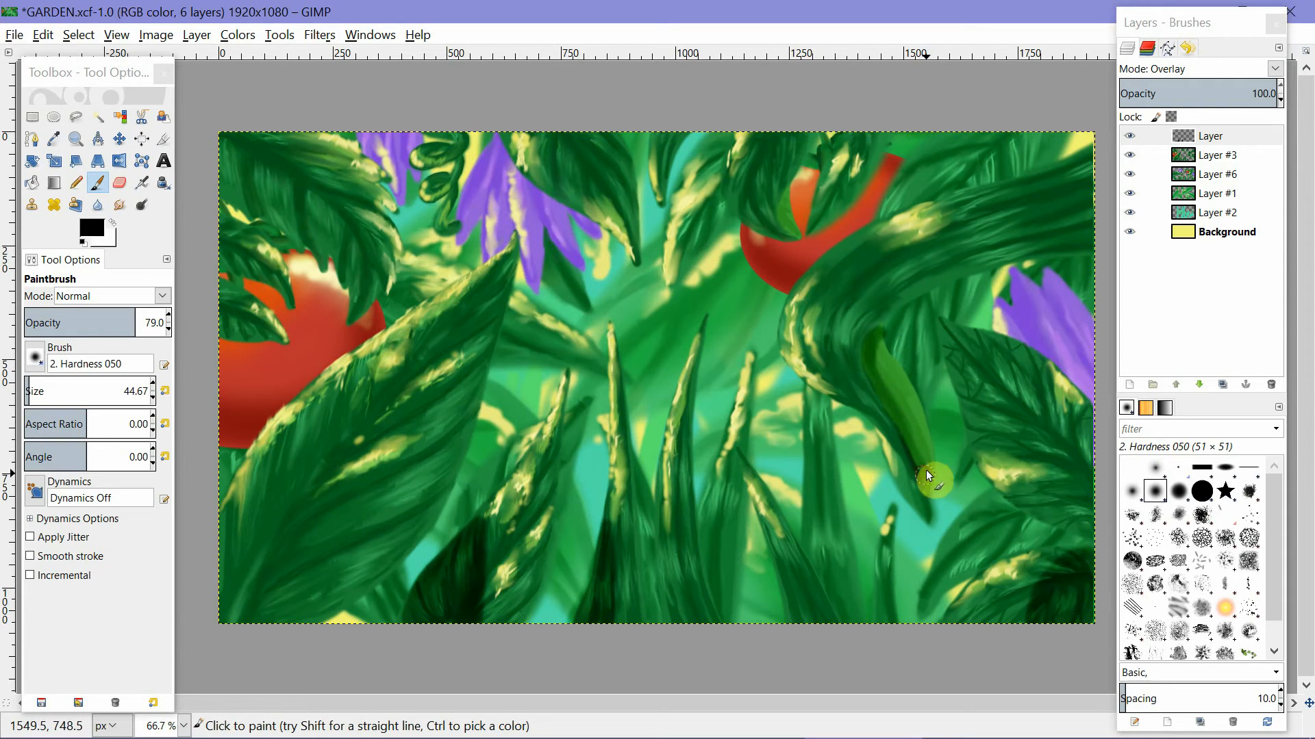
Erase and smudge the black shadow on the light green leaf to soften it.
{"action": "key", "text": "shift+e"}
{"action": "key", "text": "s"}
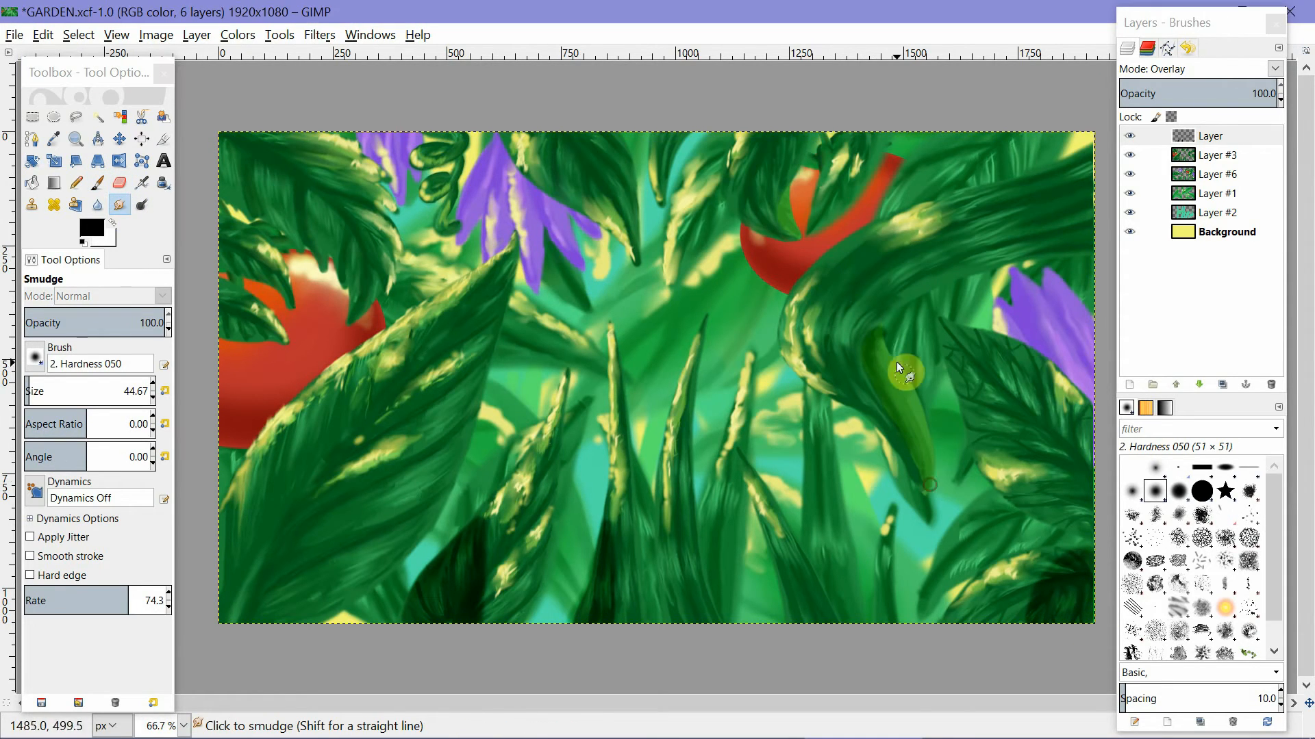
Hide Layer #6 and Layer #1, and paint black shadows on the large tomato and the upper leaves around it.
{"action": "left_click", "coordinate": [98, 183]}
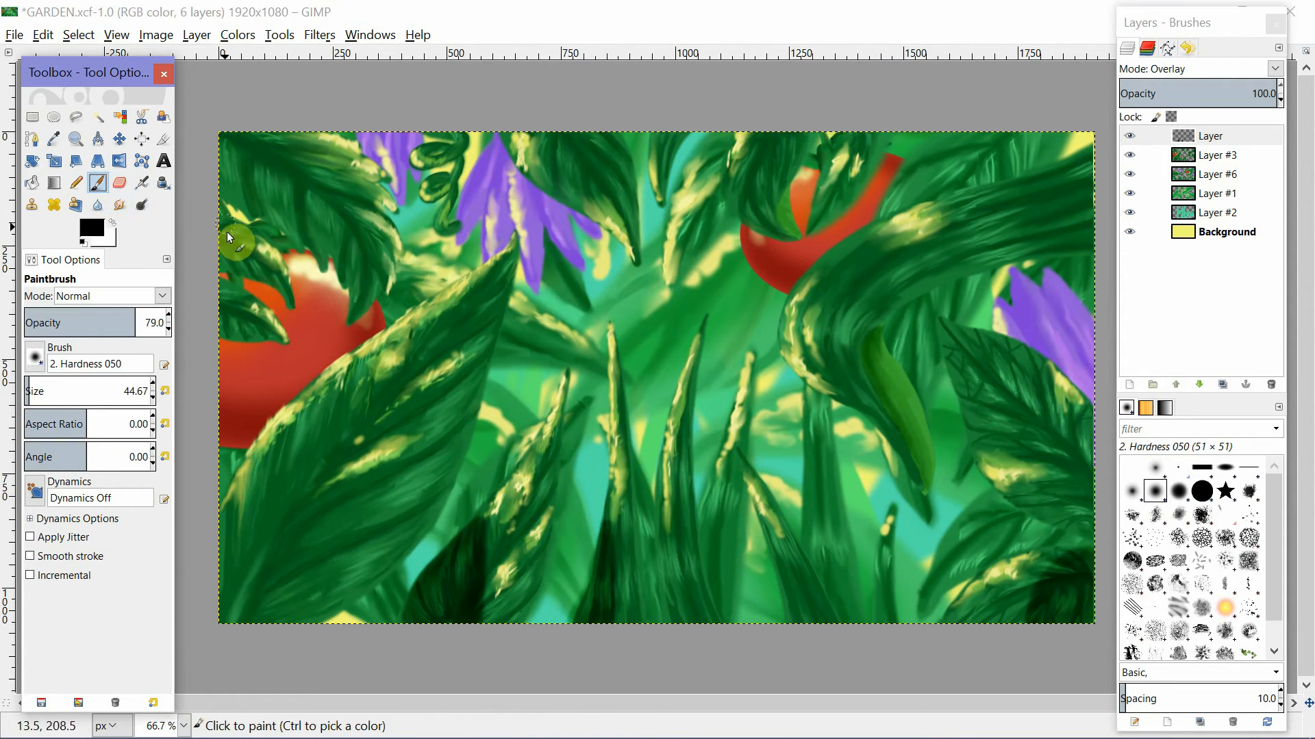
{"action": "left_click_drag", "start_coordinate": [1130, 174], "coordinate": [1130, 193]}
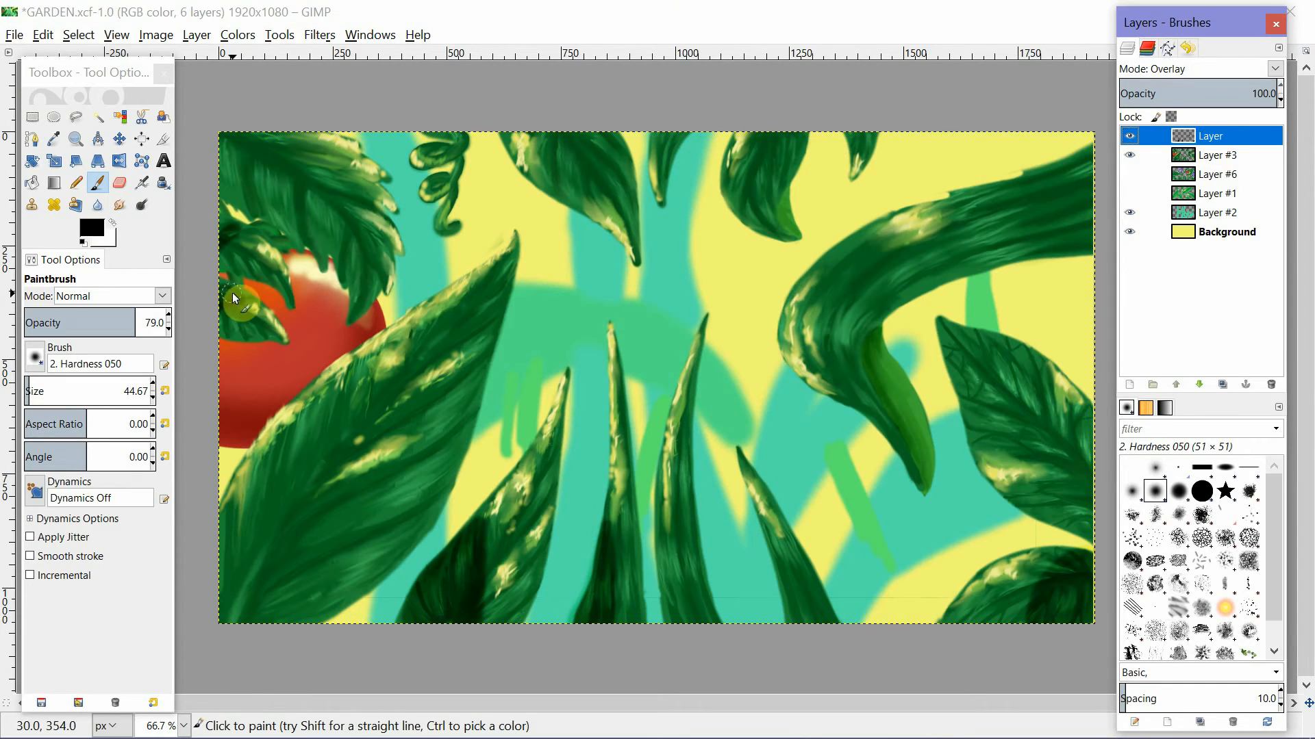
{"action": "left_click", "coordinate": [231, 356]}
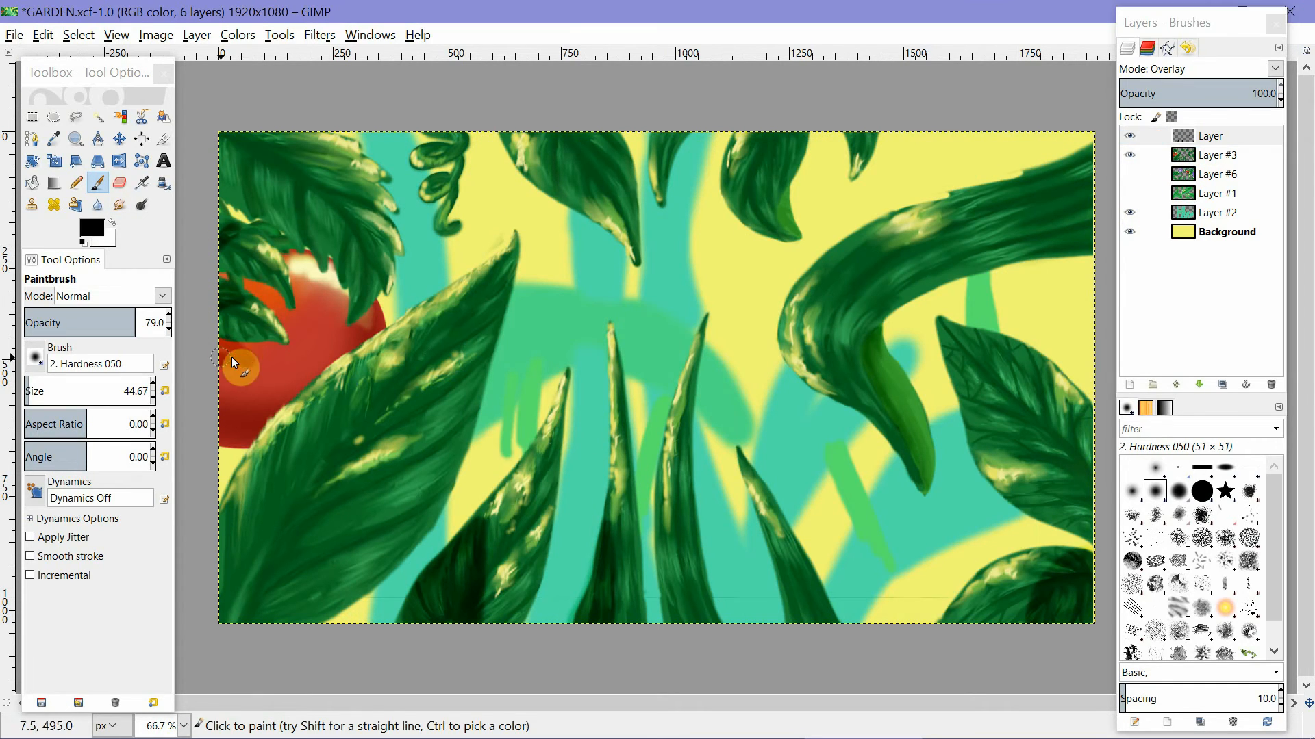
{"action": "left_click", "coordinate": [120, 183]}
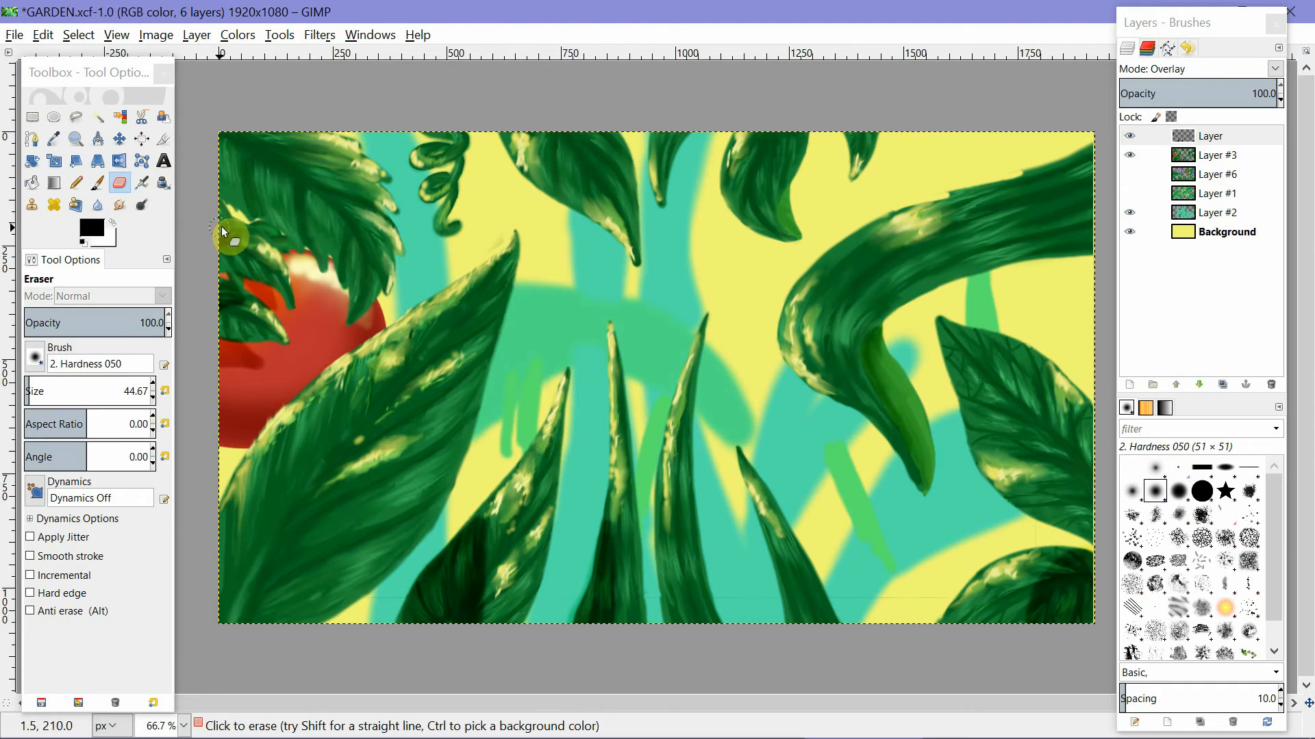
{"action": "left_click", "coordinate": [98, 183]}
{"action": "left_click", "coordinate": [26, 384]}
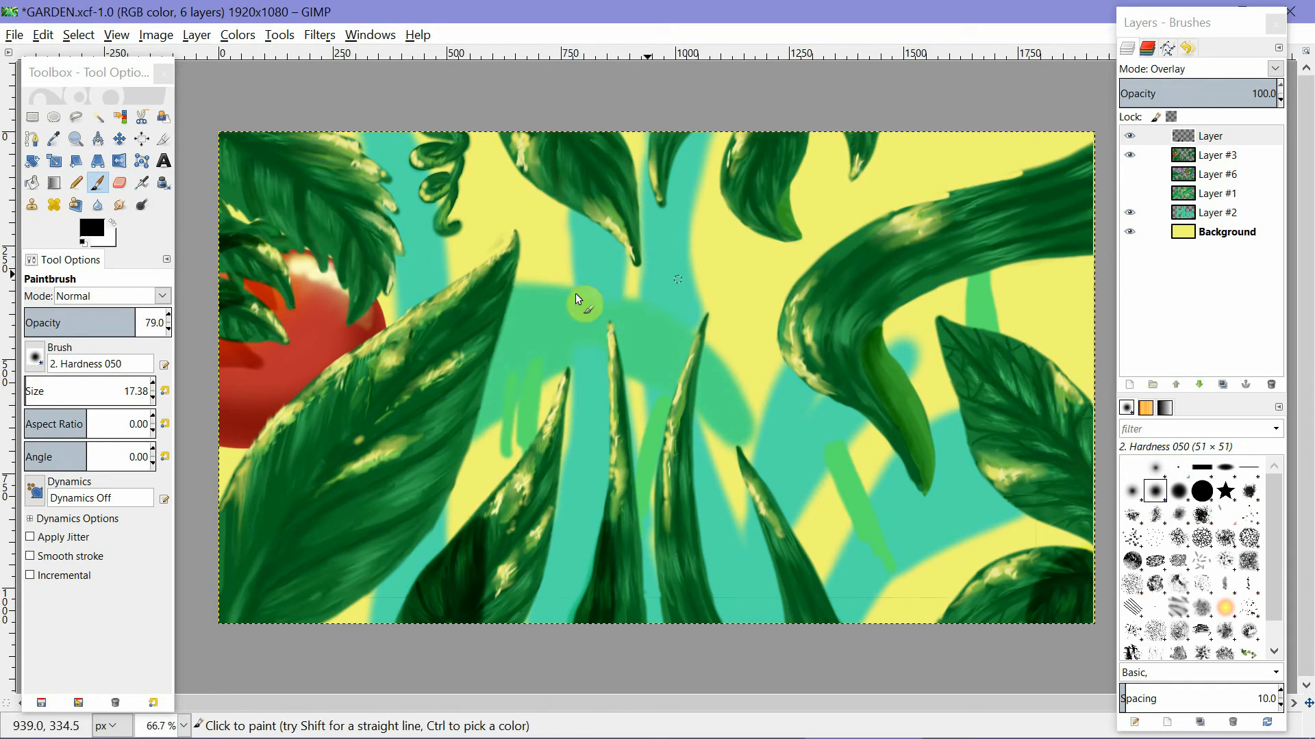
{"action": "left_click", "coordinate": [35, 384]}
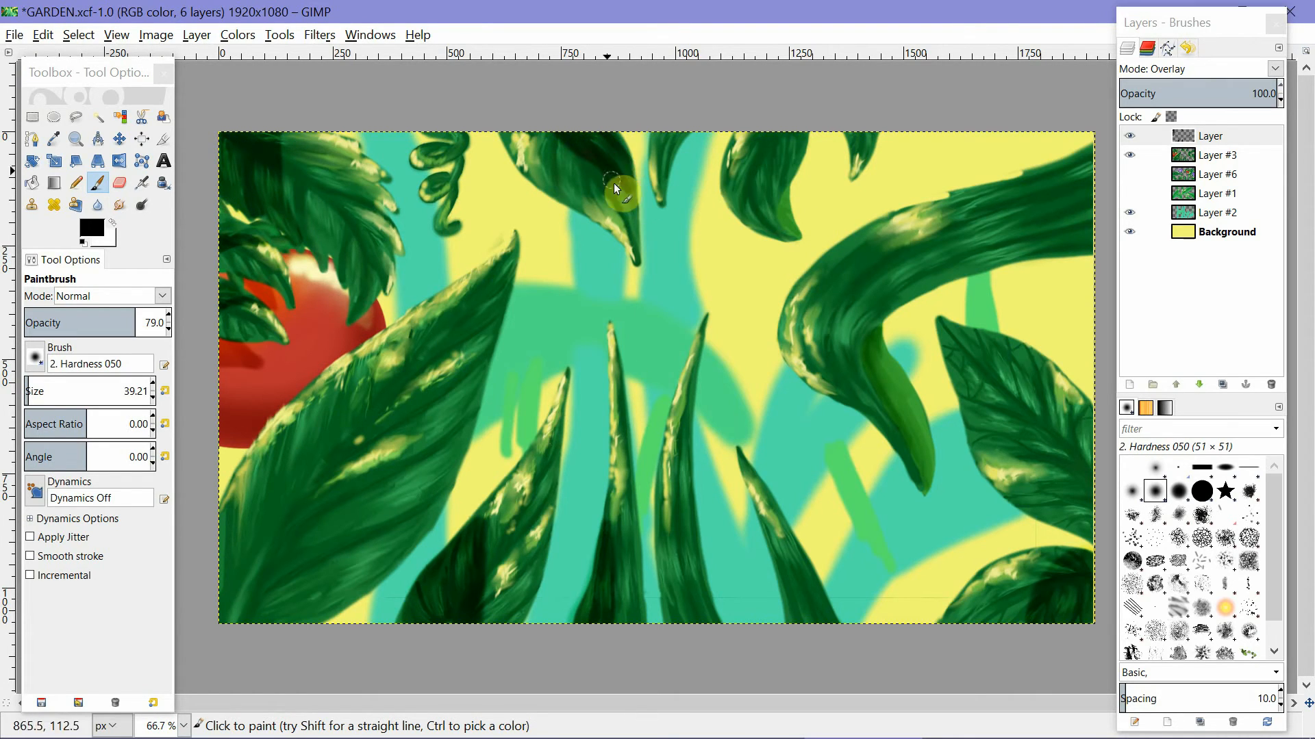
On Layer #3, paint over the curved leaf's rough upper edge with its sampled dark green and smudge it, with the shadow layer hidden.
{"action": "left_click", "coordinate": [1182, 155]}
{"action": "left_click", "coordinate": [112, 223]}
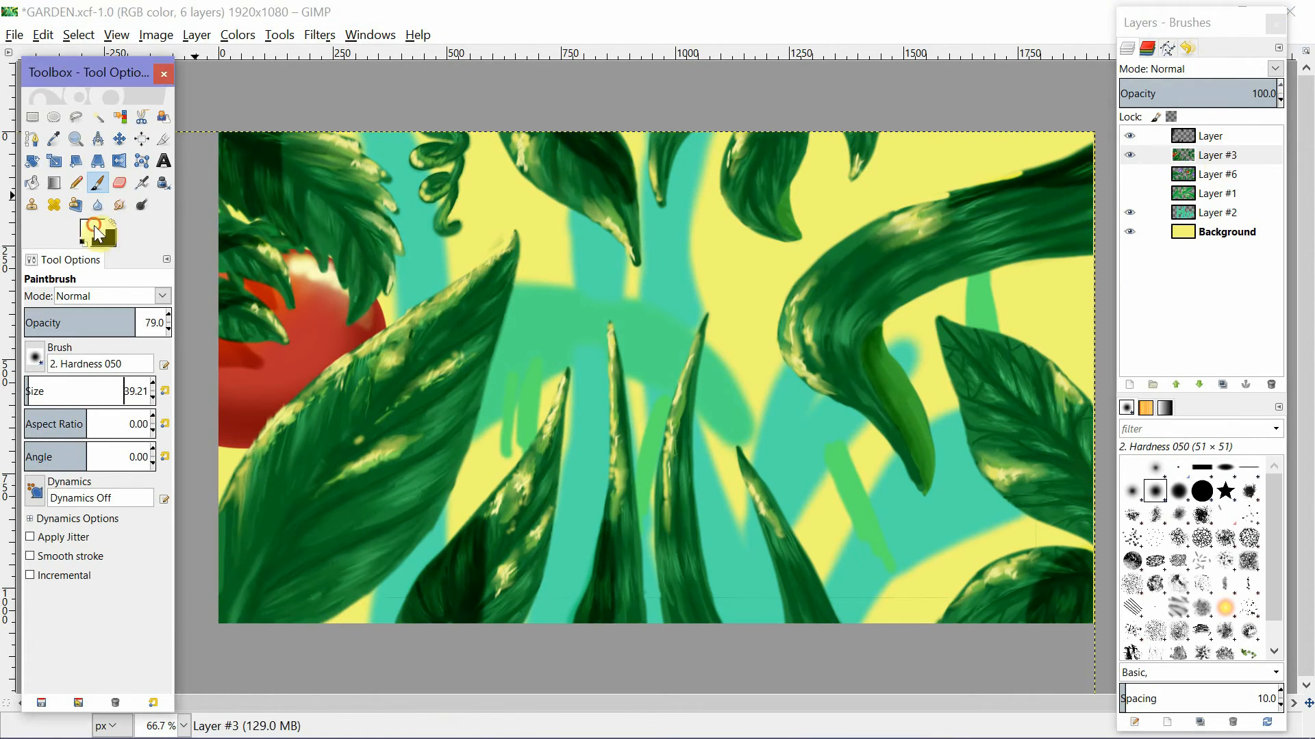
{"action": "left_click", "coordinate": [94, 230]}
{"action": "left_click", "coordinate": [560, 173]}
{"action": "left_click", "coordinate": [781, 356]}
{"action": "left_click", "coordinate": [54, 139]}
{"action": "left_click", "coordinate": [1037, 190]}
{"action": "left_click", "coordinate": [98, 183]}
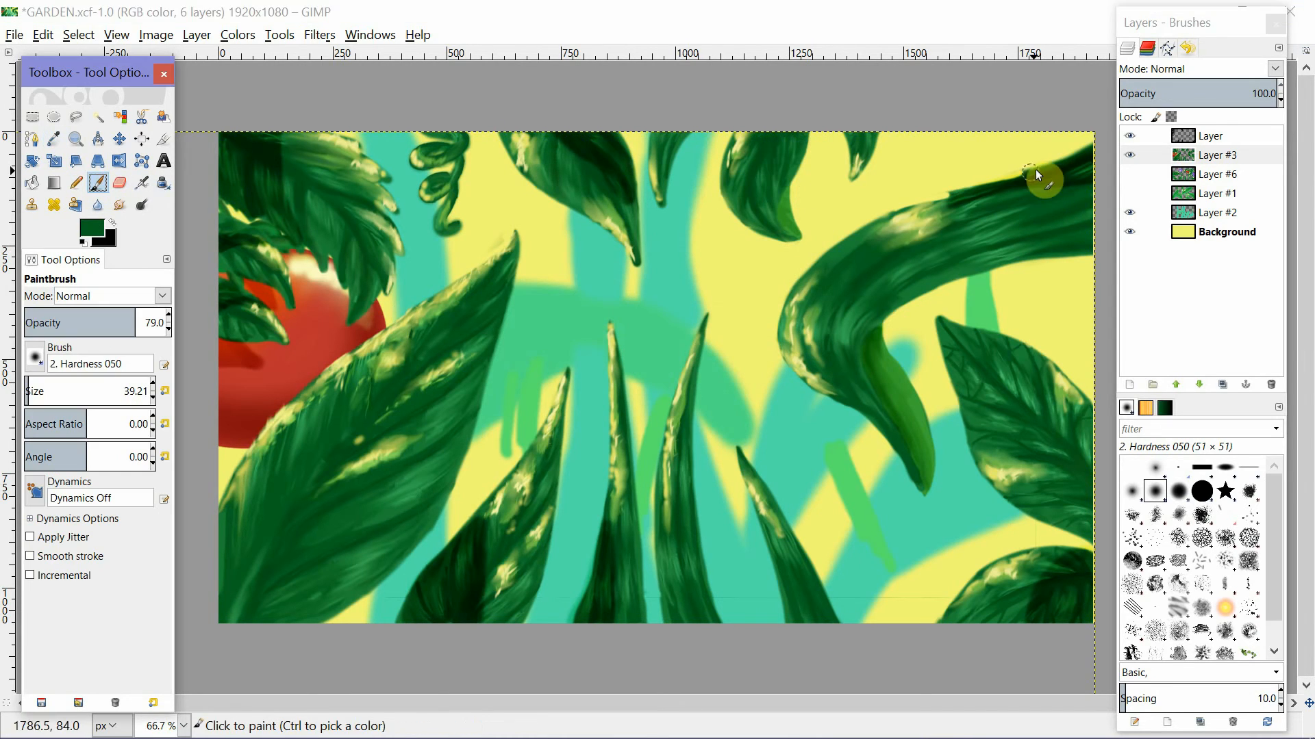
{"action": "left_click", "coordinate": [1036, 170]}
{"action": "left_click", "coordinate": [1129, 136]}
{"action": "left_click", "coordinate": [1018, 175]}
{"action": "key", "text": "s"}
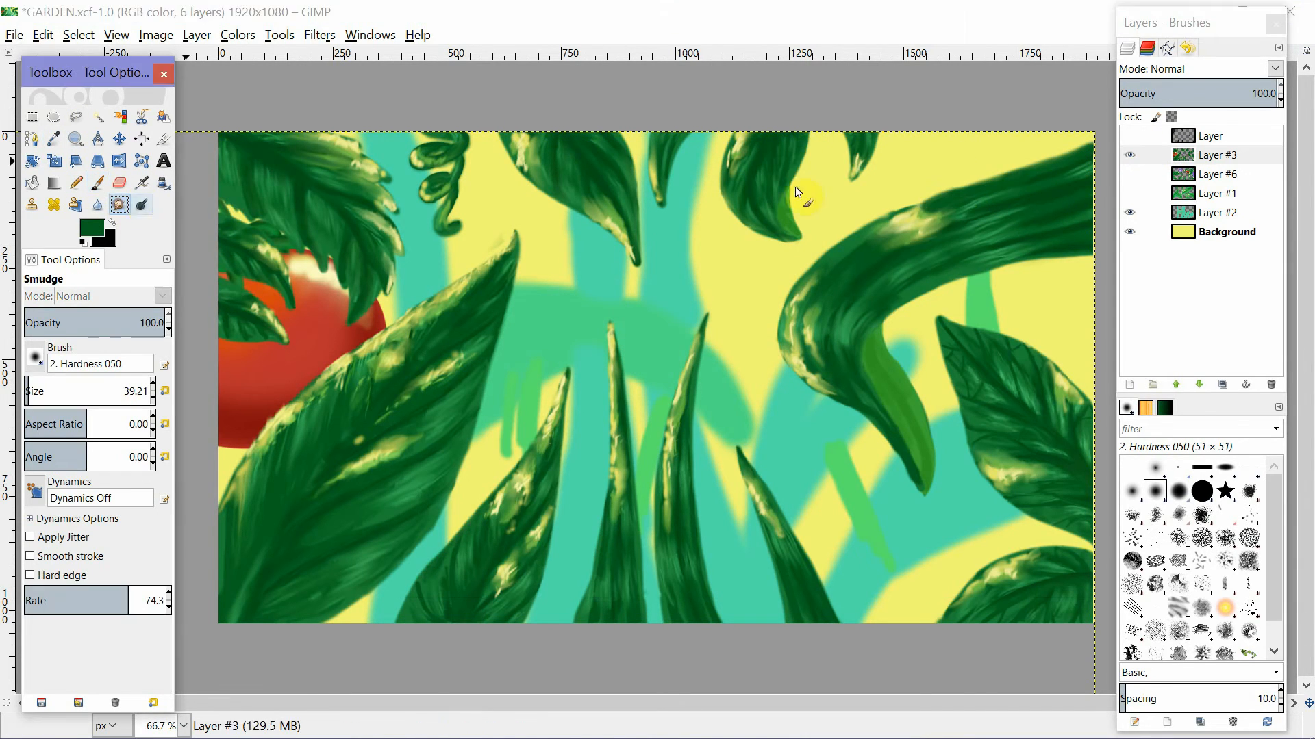
Show the shadow layer again and paint black shadows on the curved leaf, the veined right leaf and the large lower-left leaf.
{"action": "left_click", "coordinate": [1182, 135]}
{"action": "left_click", "coordinate": [1129, 136]}
{"action": "left_click", "coordinate": [97, 183]}
{"action": "left_click", "coordinate": [113, 223]}
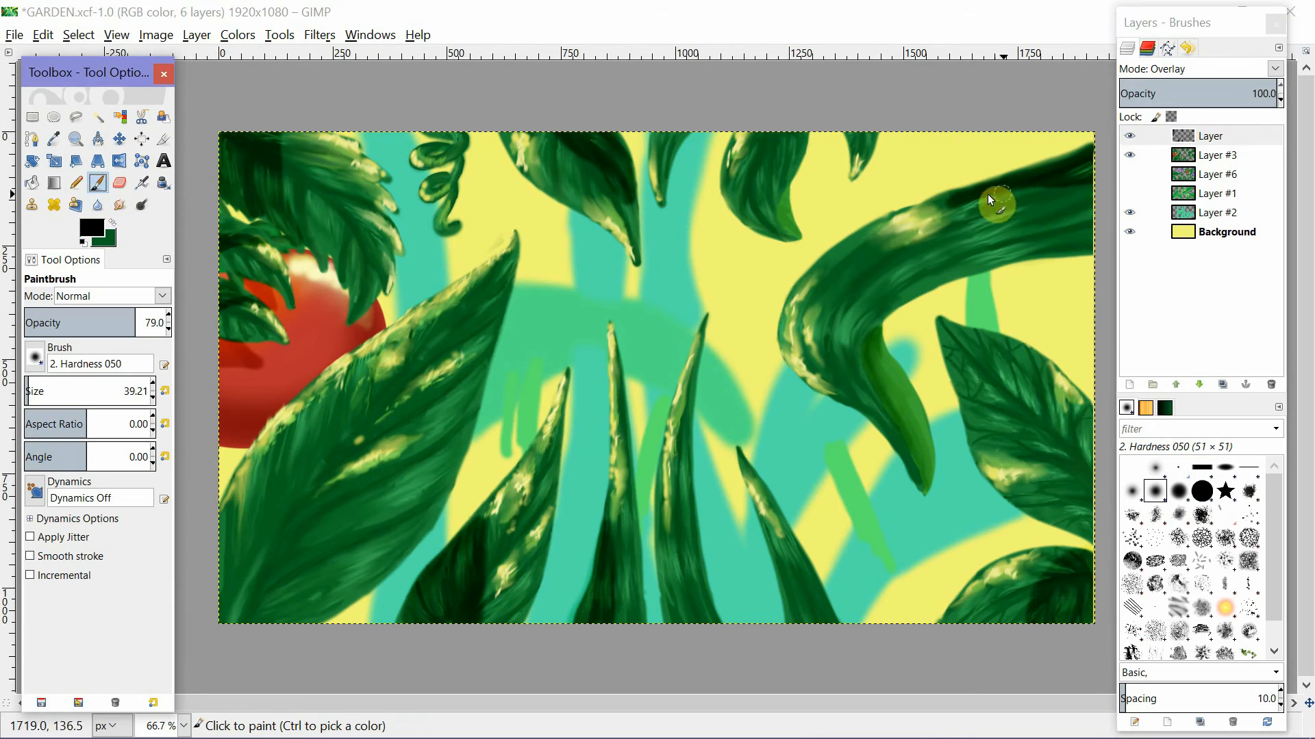
{"action": "left_click", "coordinate": [1003, 194]}
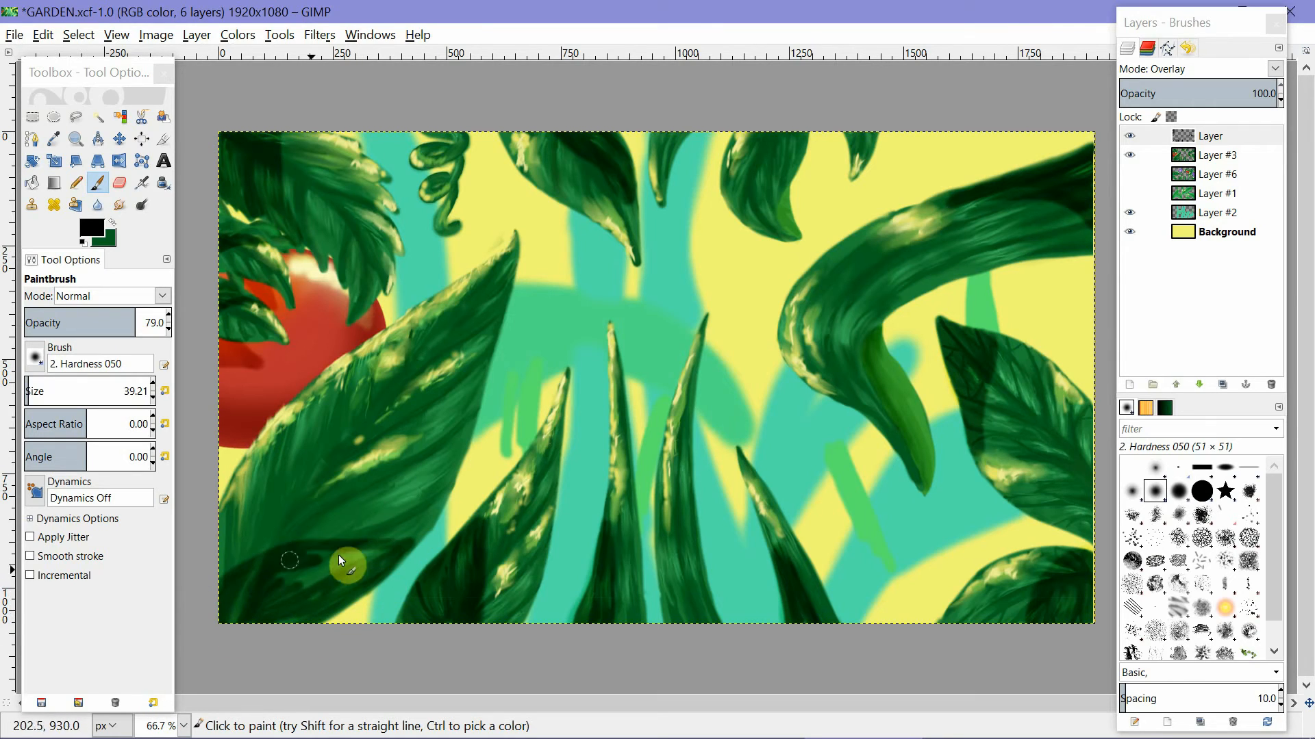
Smudge the leaf shadows at brush sizes 132.02 and 55.59, and soften them with the Eraser at 5 opacity.
{"action": "left_click", "coordinate": [119, 204]}
{"action": "mouse_move", "coordinate": [240, 557]}
{"action": "left_mouse_down"}
{"action": "mouse_move", "coordinate": [293, 530]}
{"action": "mouse_move", "coordinate": [367, 524]}
{"action": "left_mouse_up"}
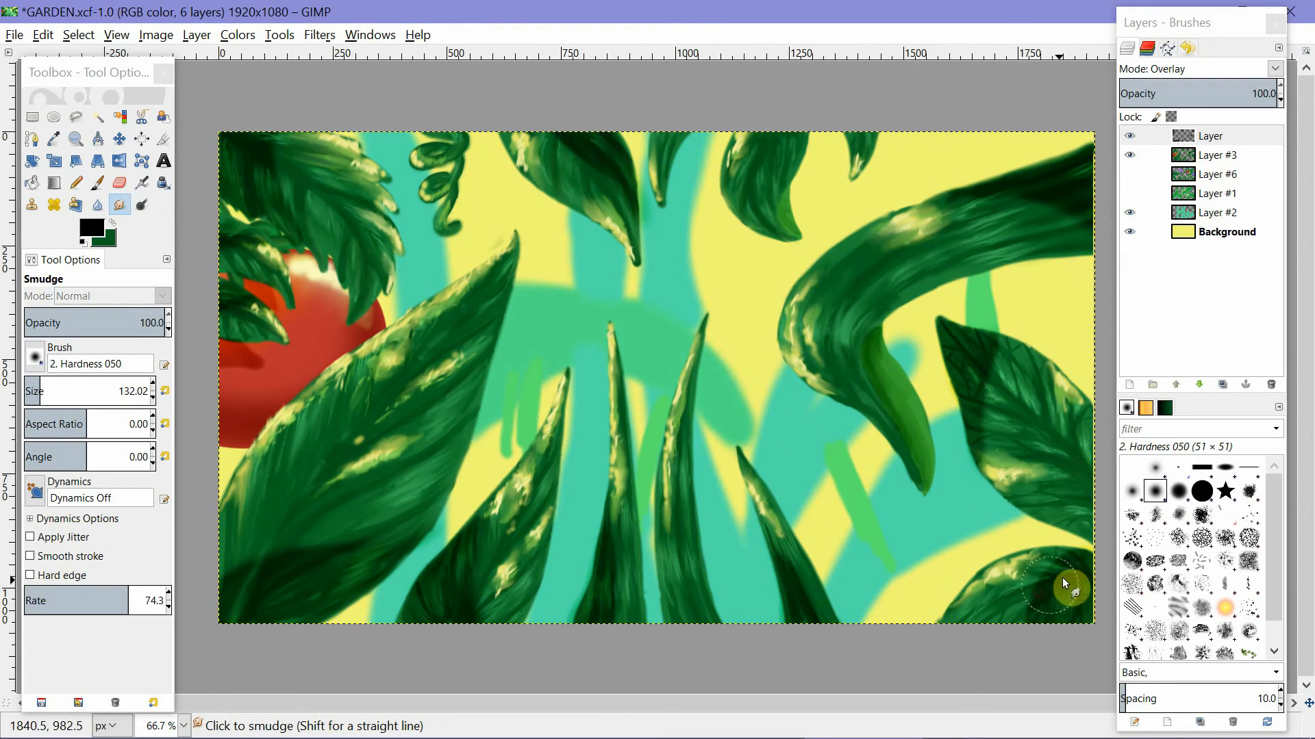
{"action": "left_click", "coordinate": [31, 385]}
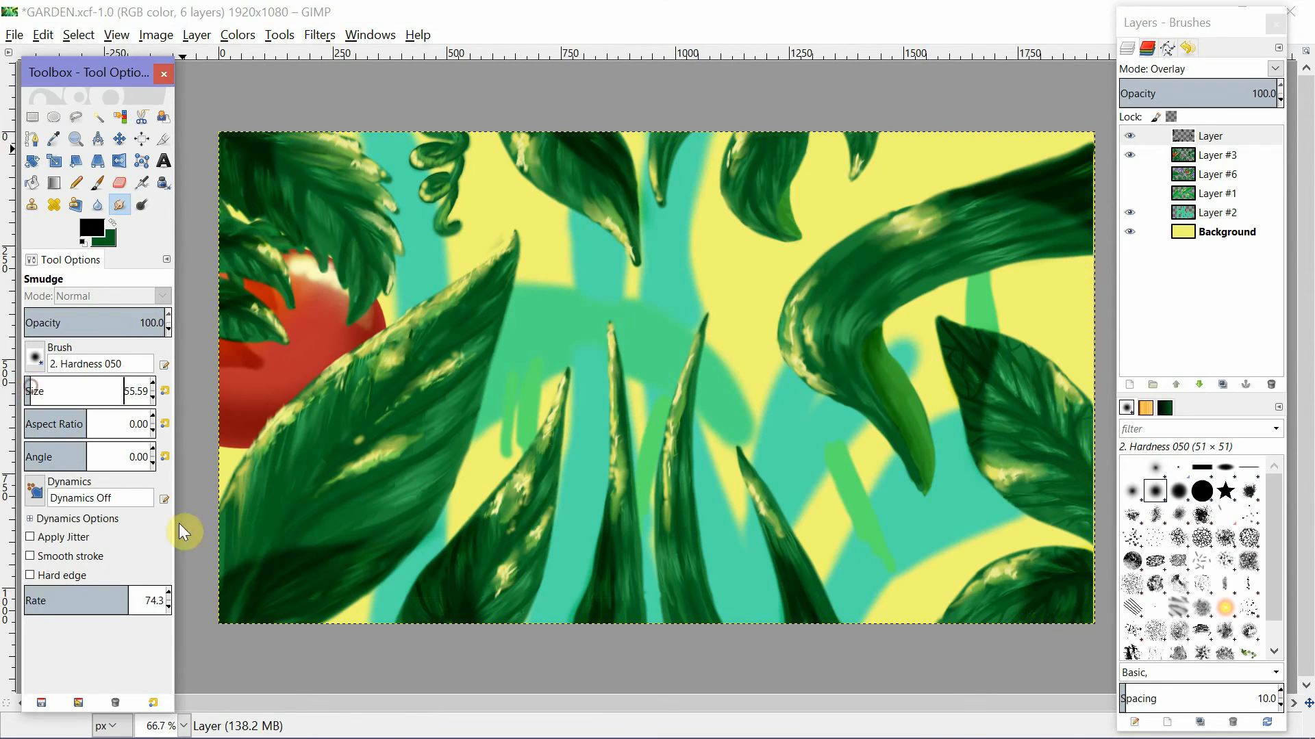
{"action": "left_click", "coordinate": [98, 183]}
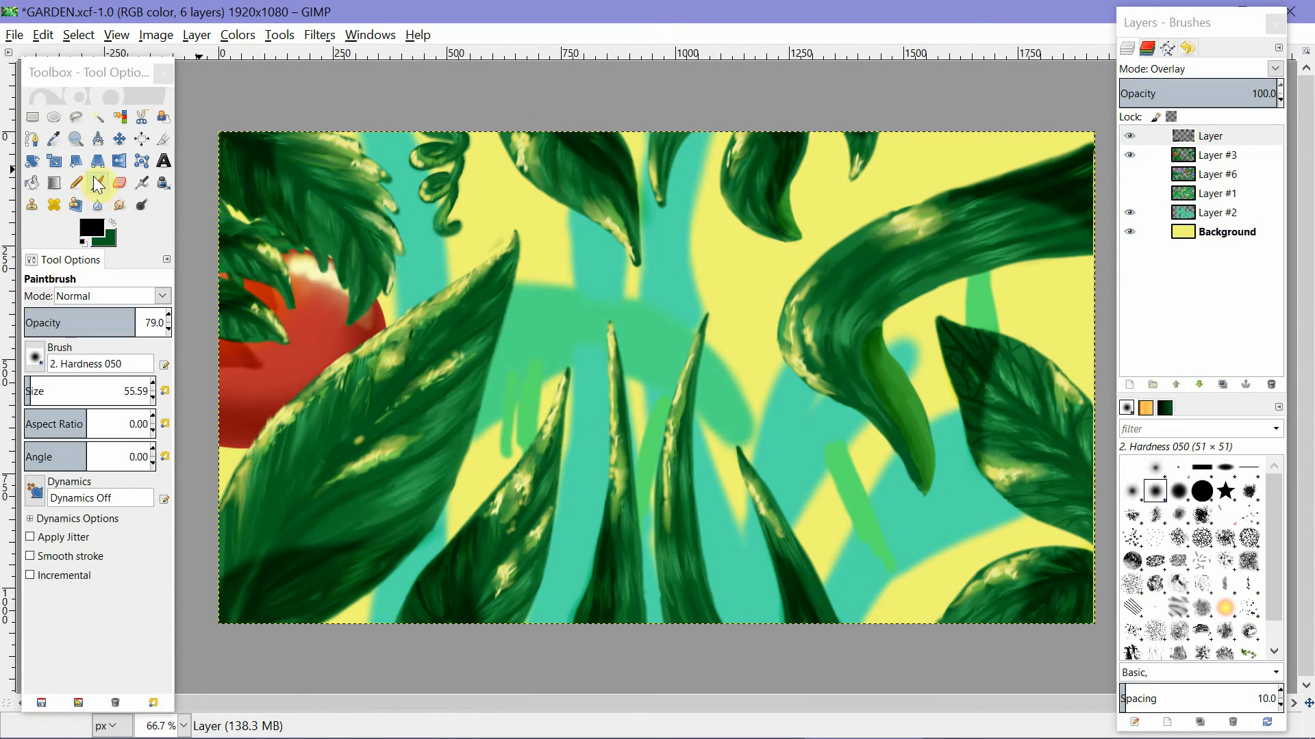
{"action": "key", "text": "s"}
{"action": "key", "text": "shift+e"}
Set the Overlay shadow layer's opacity to 80 and merge it down into Layer #3.
{"action": "left_click", "coordinate": [1280, 100]}
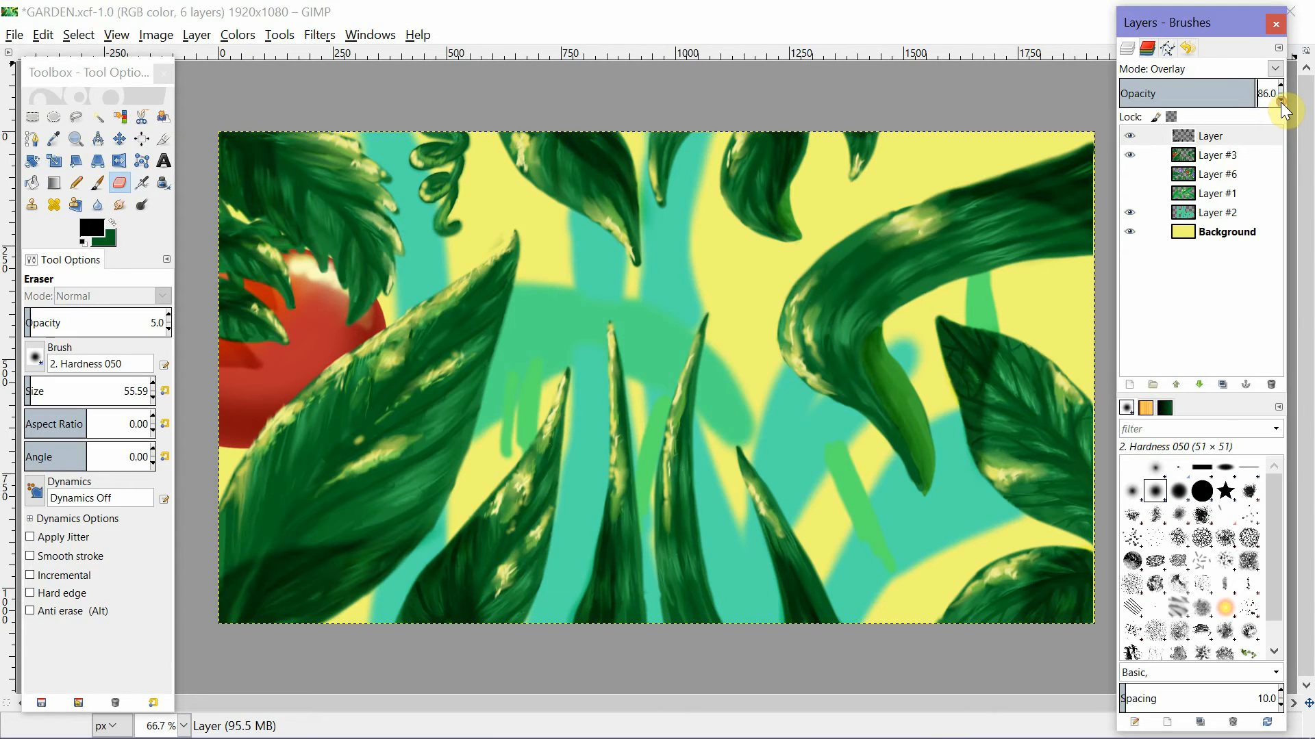
{"action": "right_click", "coordinate": [1222, 138]}
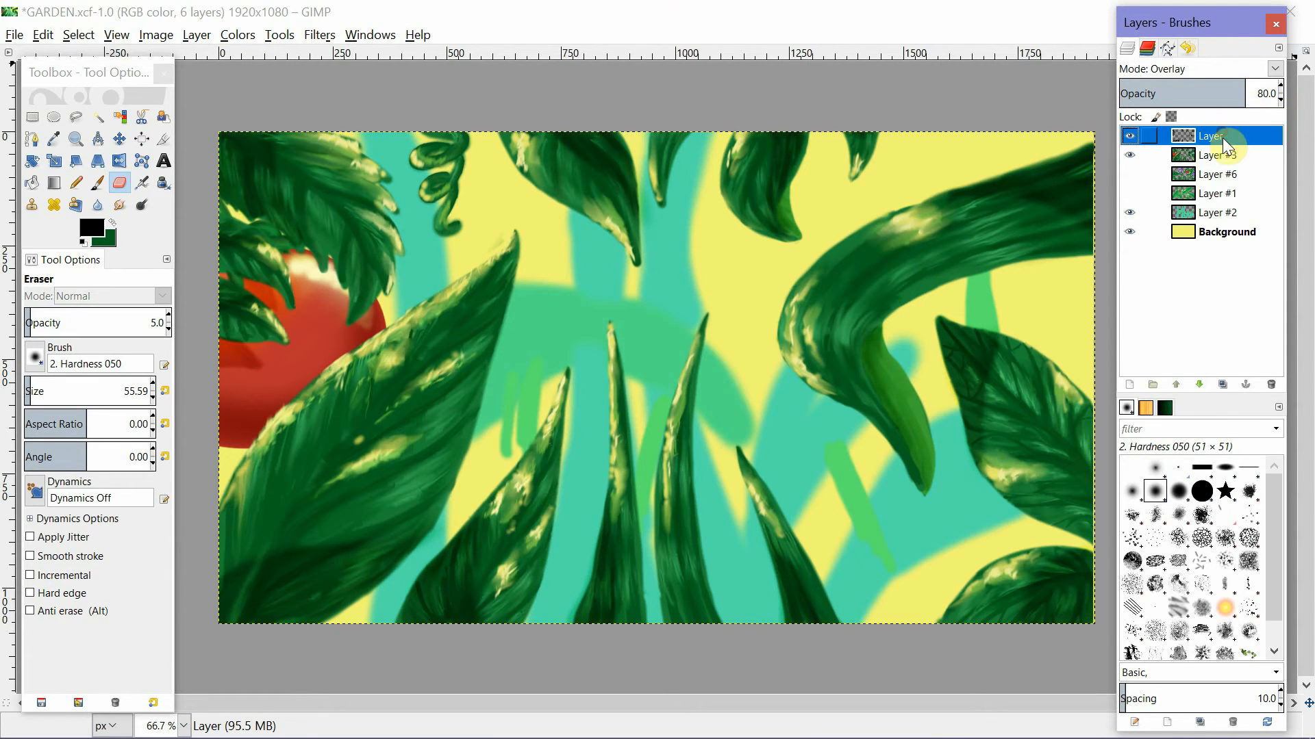
{"action": "left_click", "coordinate": [1141, 276]}
Show Layer #6 and Layer #1 again.
{"action": "left_click", "coordinate": [1130, 155]}
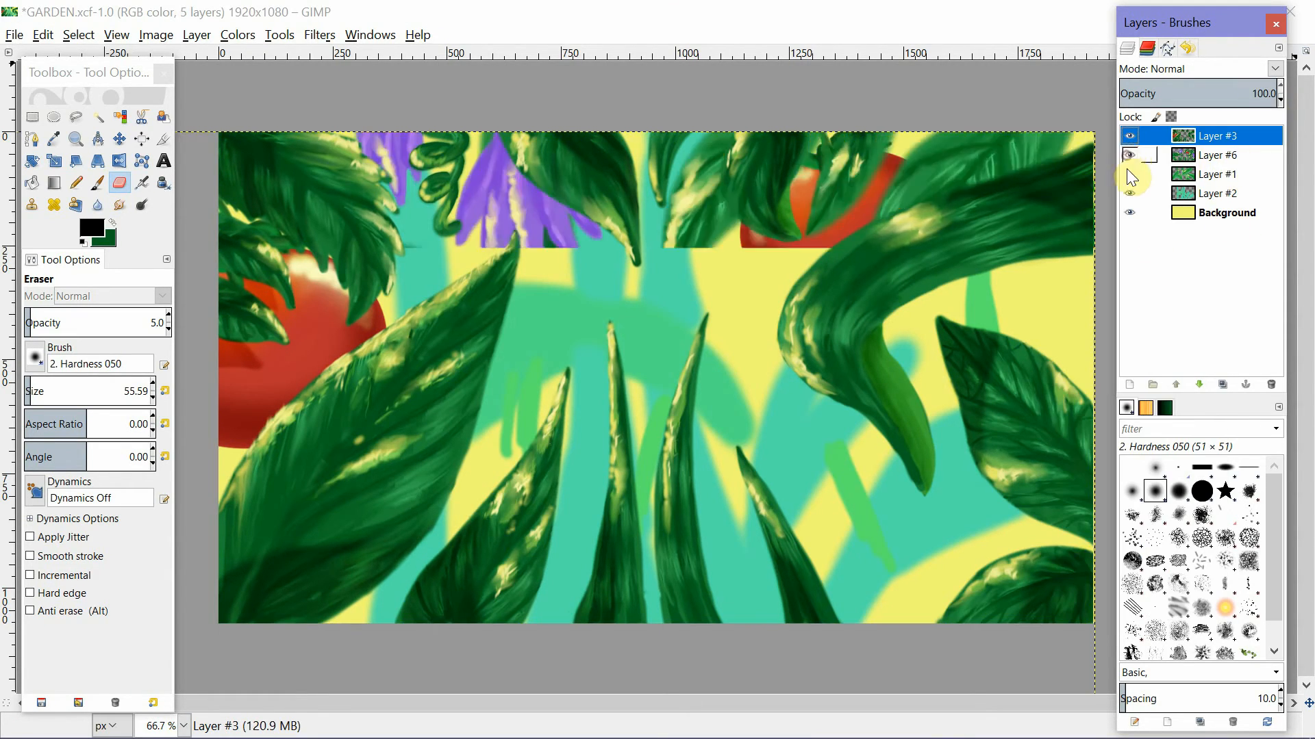
{"action": "left_click", "coordinate": [1129, 174]}
{"action": "left_click", "coordinate": [1130, 193]}
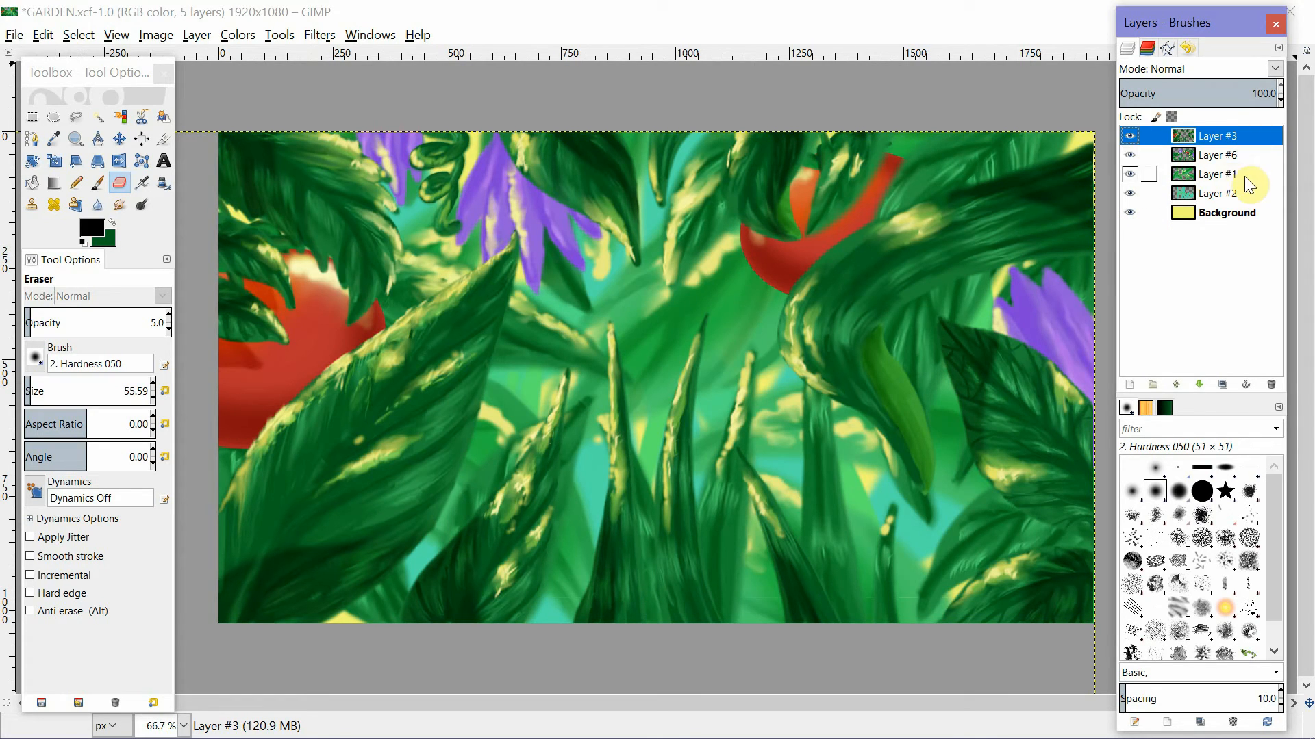
Hide Layer #3, deepen the shadows on Layer #6's leaves and purple flowers, and show Layer #3 again.
{"action": "left_click", "coordinate": [1178, 157]}
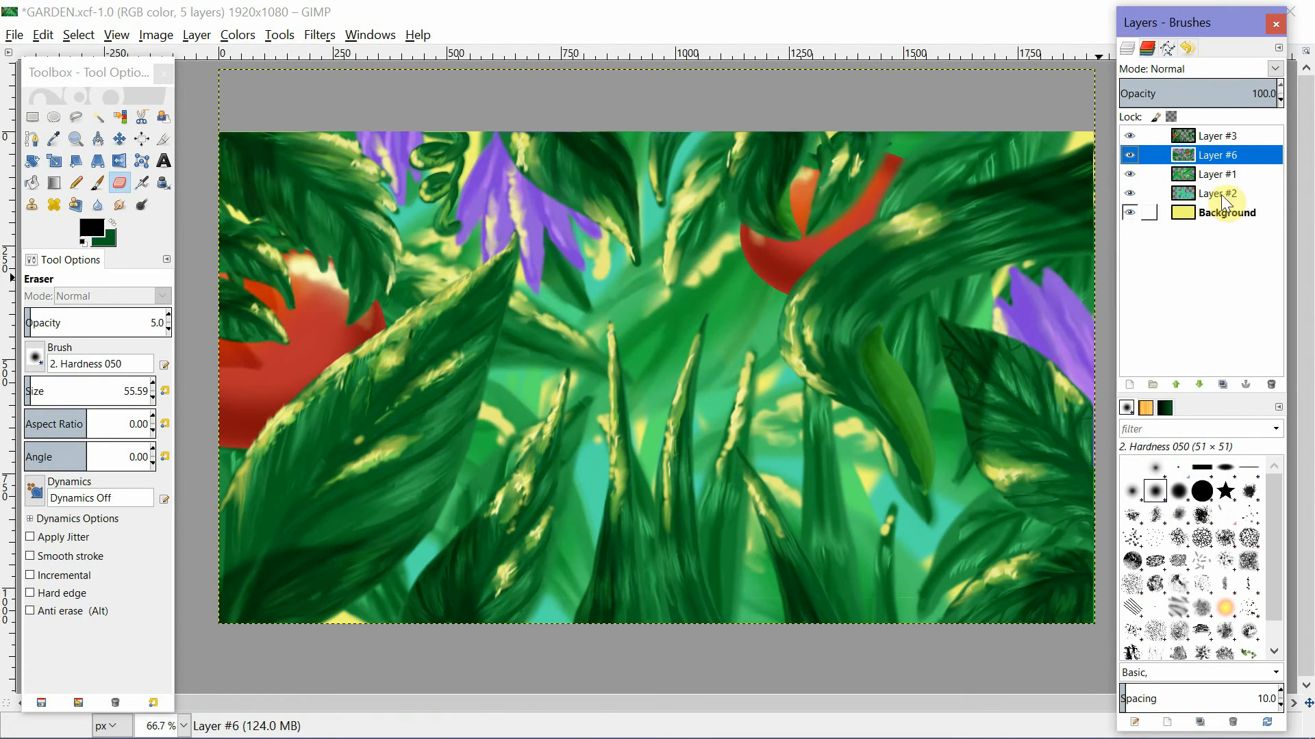
{"action": "left_click", "coordinate": [1130, 136]}
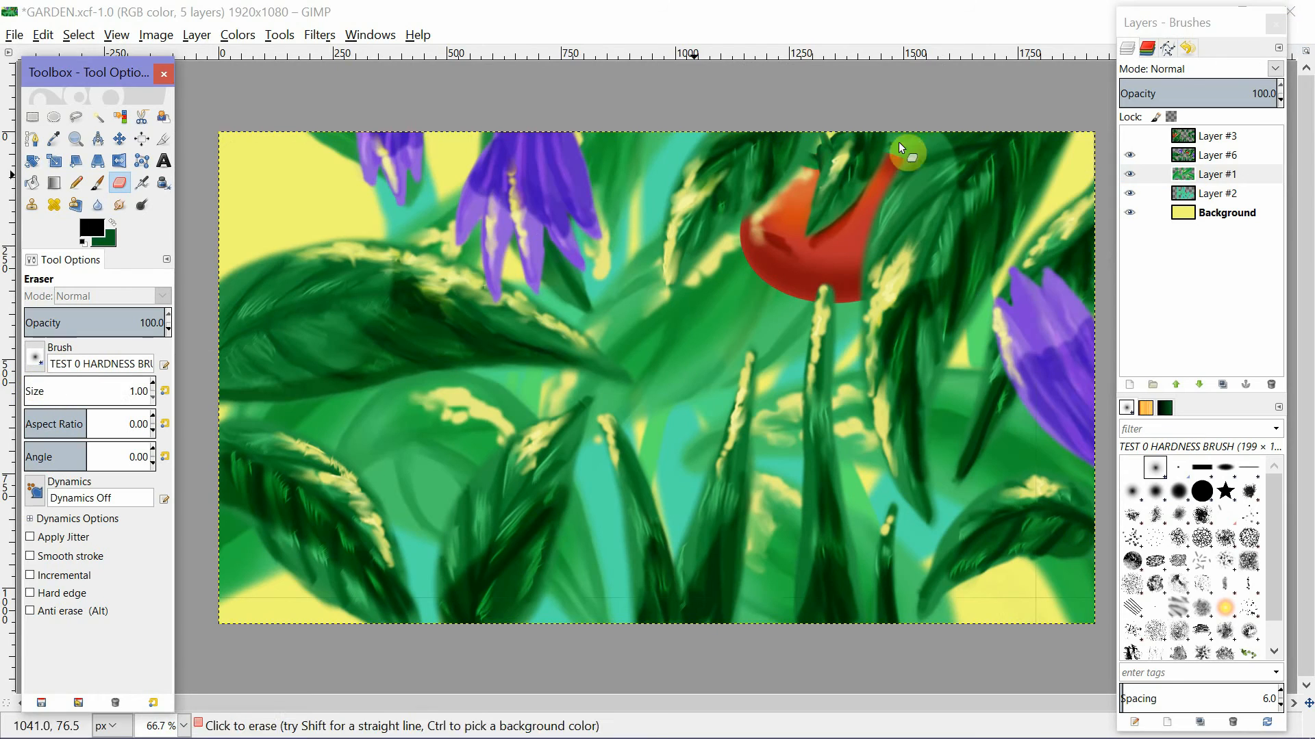
{"action": "left_click", "coordinate": [1130, 135]}
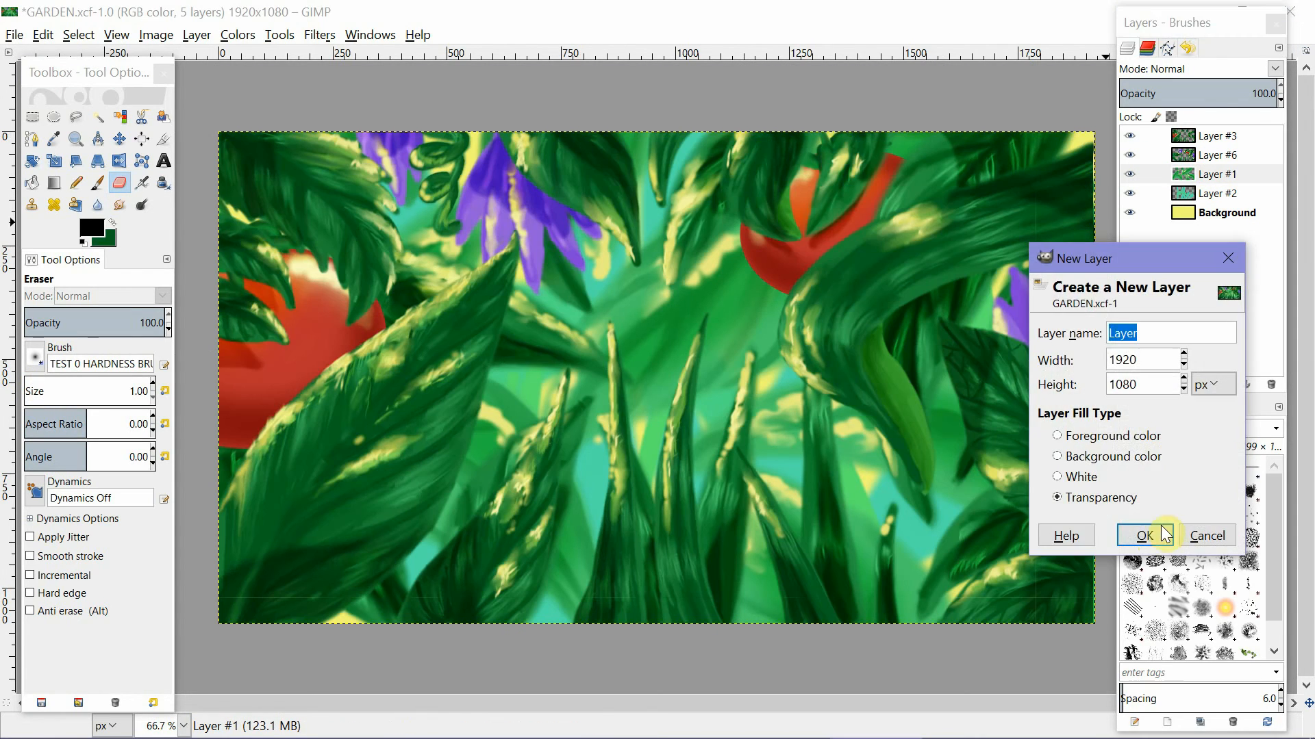
Add a transparent layer above Layer #1 and set the Paintbrush to size 443.18 with the TEST 0 HARDNESS BRUSH.
{"action": "left_click", "coordinate": [1144, 535]}
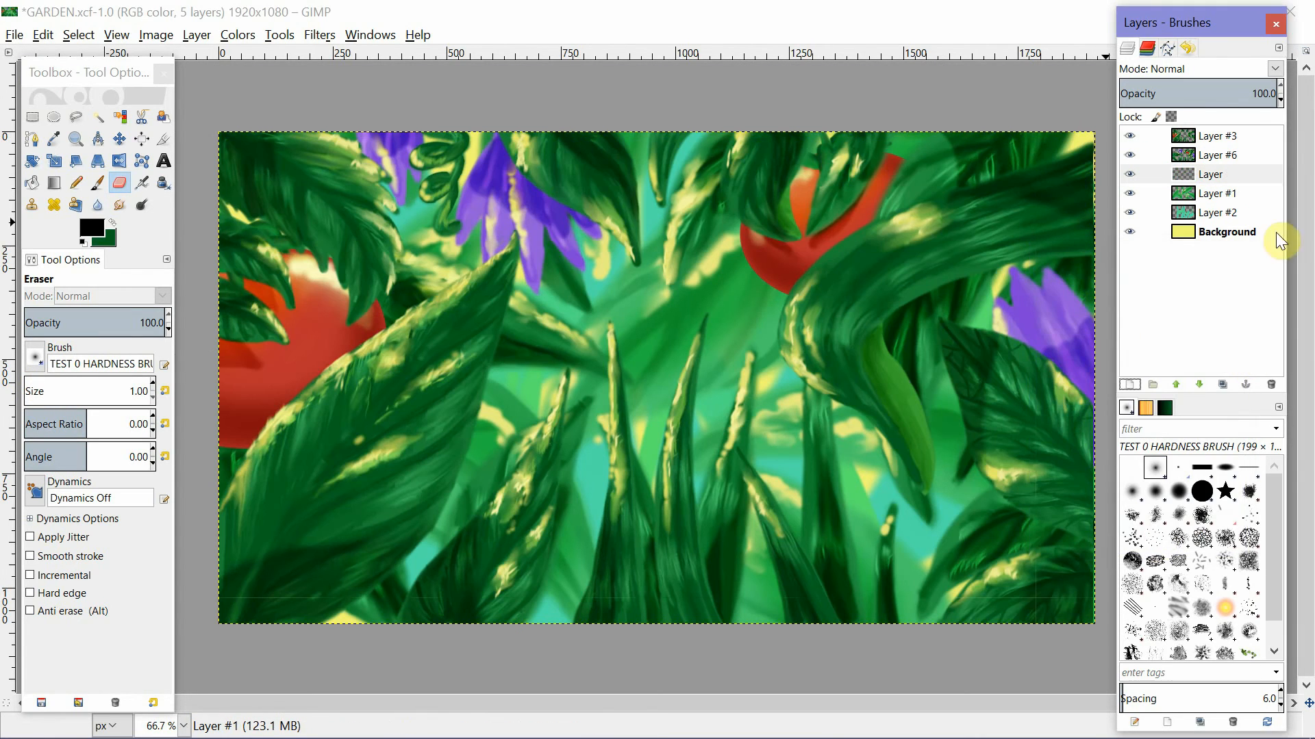
{"action": "left_click", "coordinate": [52, 390]}
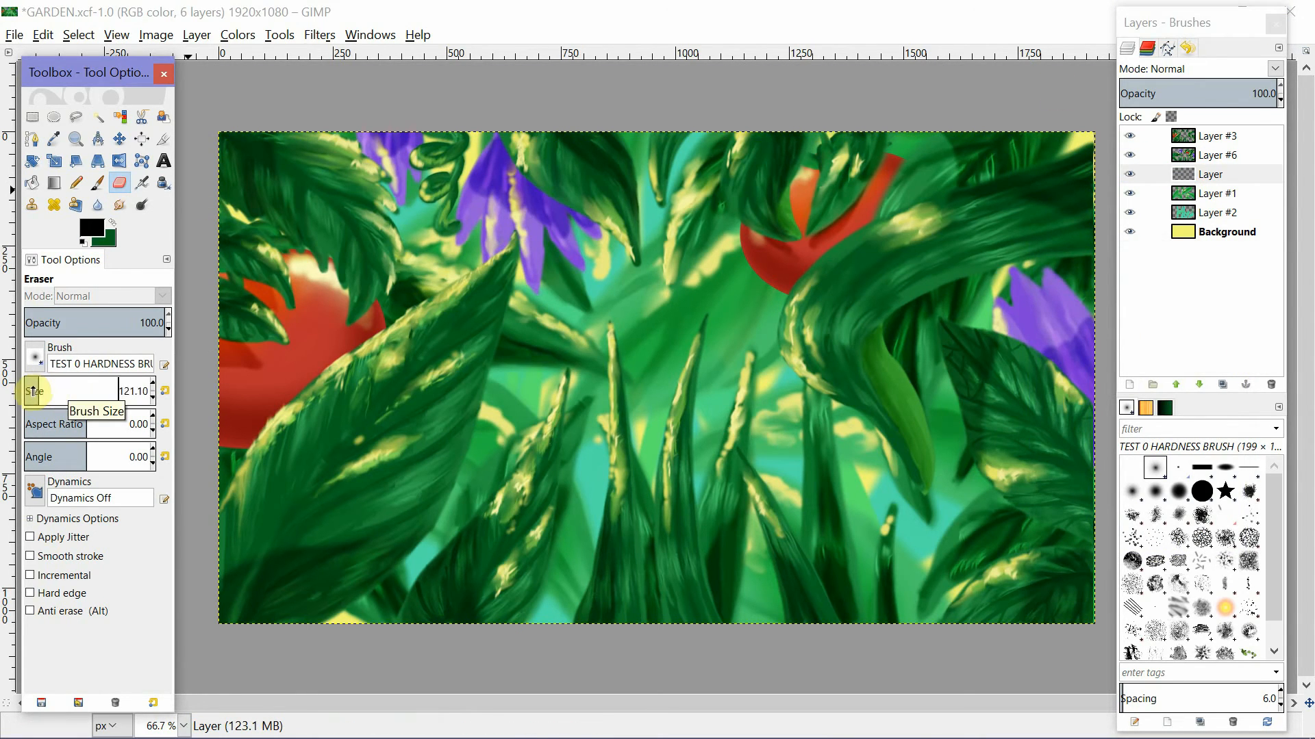
{"action": "left_click_drag", "start_coordinate": [32, 377], "coordinate": [50, 392]}
{"action": "left_click", "coordinate": [100, 183]}
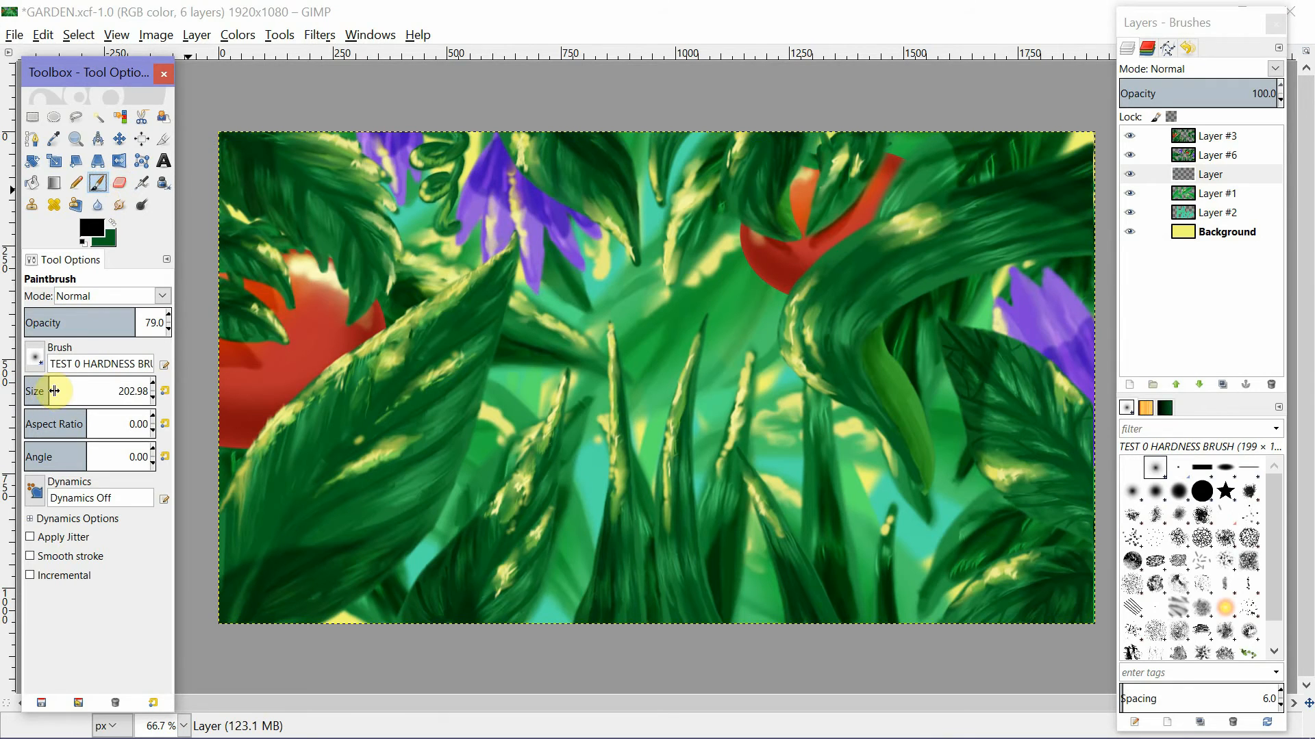
{"action": "left_click", "coordinate": [81, 393]}
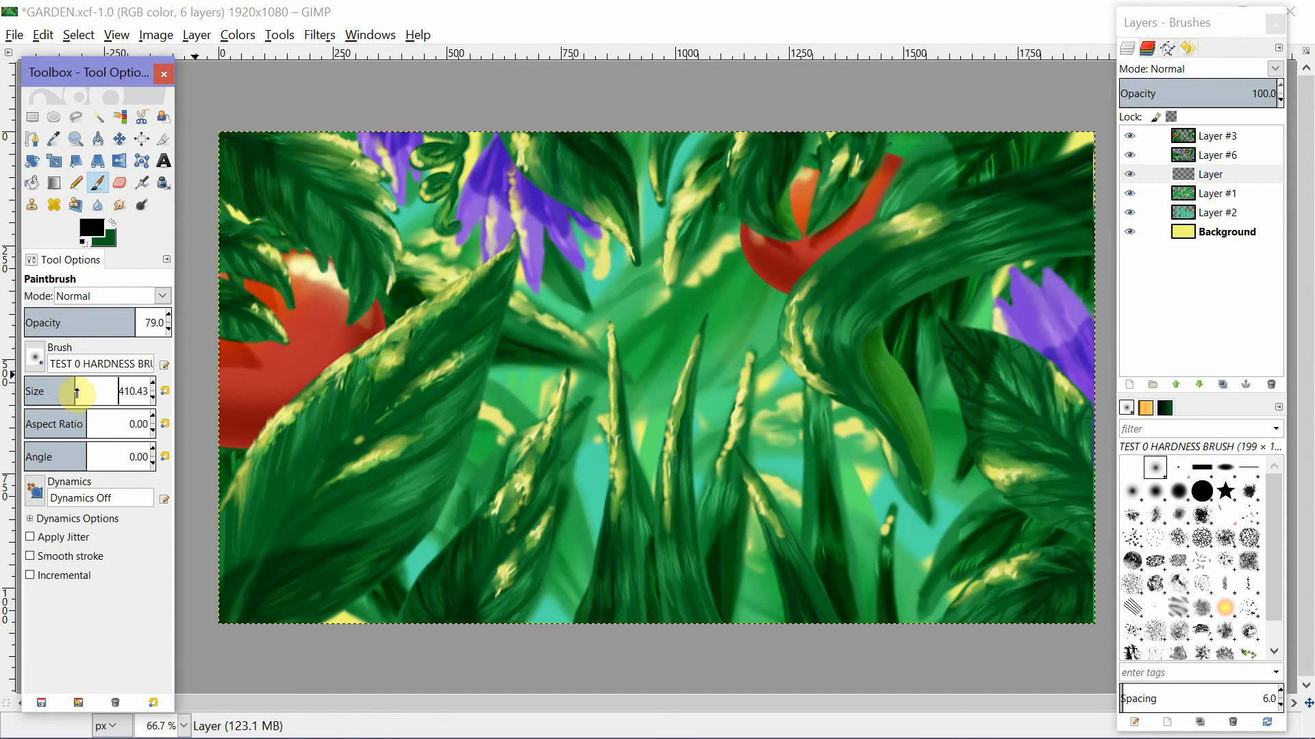
{"action": "left_click_drag", "start_coordinate": [77, 393], "coordinate": [79, 393]}
{"action": "left_click", "coordinate": [1181, 177]}
Paint a soft black vignette around all edges of the canvas on the new layer behind Layer #6.
{"action": "left_click", "coordinate": [509, 131]}
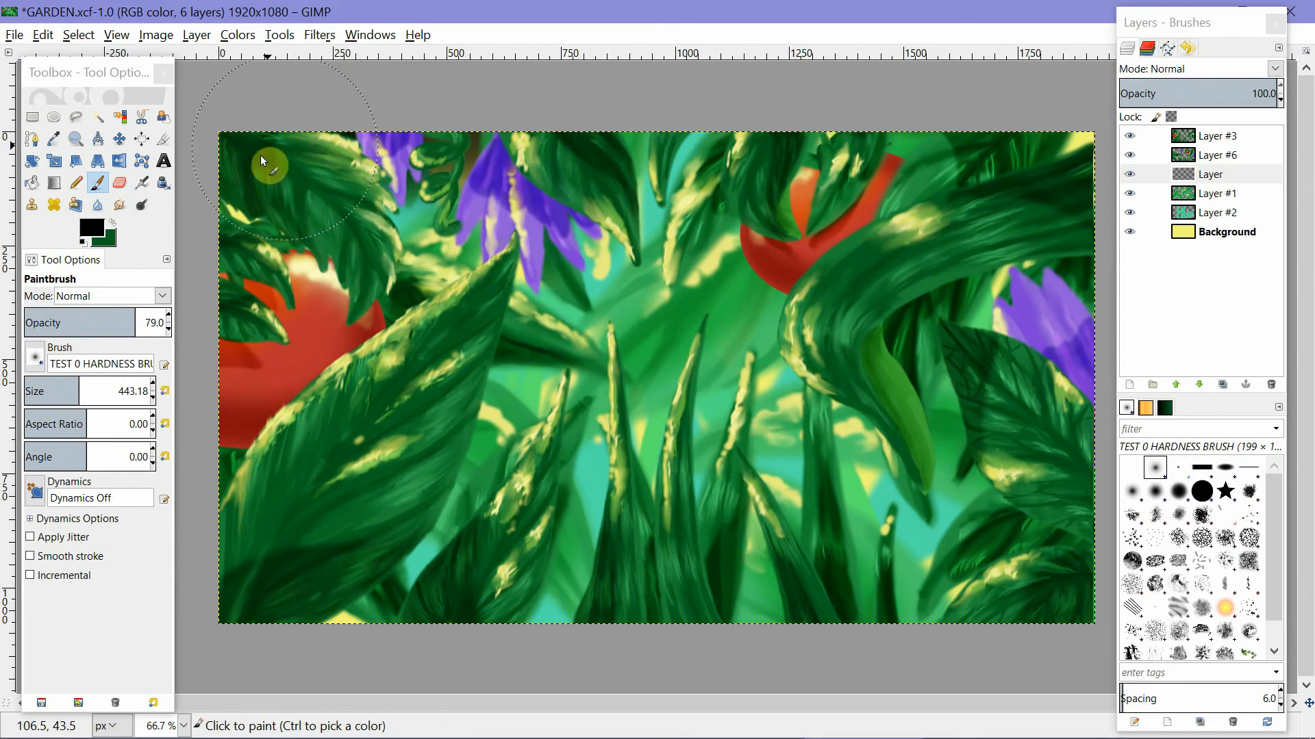
{"action": "mouse_move", "coordinate": [631, 127]}
{"action": "left_mouse_down"}
{"action": "mouse_move", "coordinate": [834, 145]}
{"action": "mouse_move", "coordinate": [1040, 204]}
{"action": "left_mouse_up"}
{"action": "mouse_move", "coordinate": [1032, 154]}
{"action": "left_mouse_down"}
{"action": "mouse_move", "coordinate": [305, 220]}
{"action": "mouse_move", "coordinate": [227, 354]}
{"action": "left_mouse_up"}
{"action": "mouse_move", "coordinate": [430, 597]}
{"action": "left_mouse_down"}
{"action": "mouse_move", "coordinate": [775, 611]}
{"action": "mouse_move", "coordinate": [1081, 591]}
{"action": "mouse_move", "coordinate": [976, 610]}
{"action": "mouse_move", "coordinate": [1062, 475]}
{"action": "left_mouse_up"}
{"action": "mouse_move", "coordinate": [1045, 165]}
{"action": "left_mouse_down"}
{"action": "mouse_move", "coordinate": [843, 605]}
{"action": "mouse_move", "coordinate": [785, 625]}
{"action": "mouse_move", "coordinate": [1070, 447]}
{"action": "mouse_move", "coordinate": [1083, 269]}
{"action": "mouse_move", "coordinate": [861, 117]}
{"action": "left_mouse_up"}
{"action": "left_click_drag", "start_coordinate": [387, 565], "coordinate": [712, 612]}
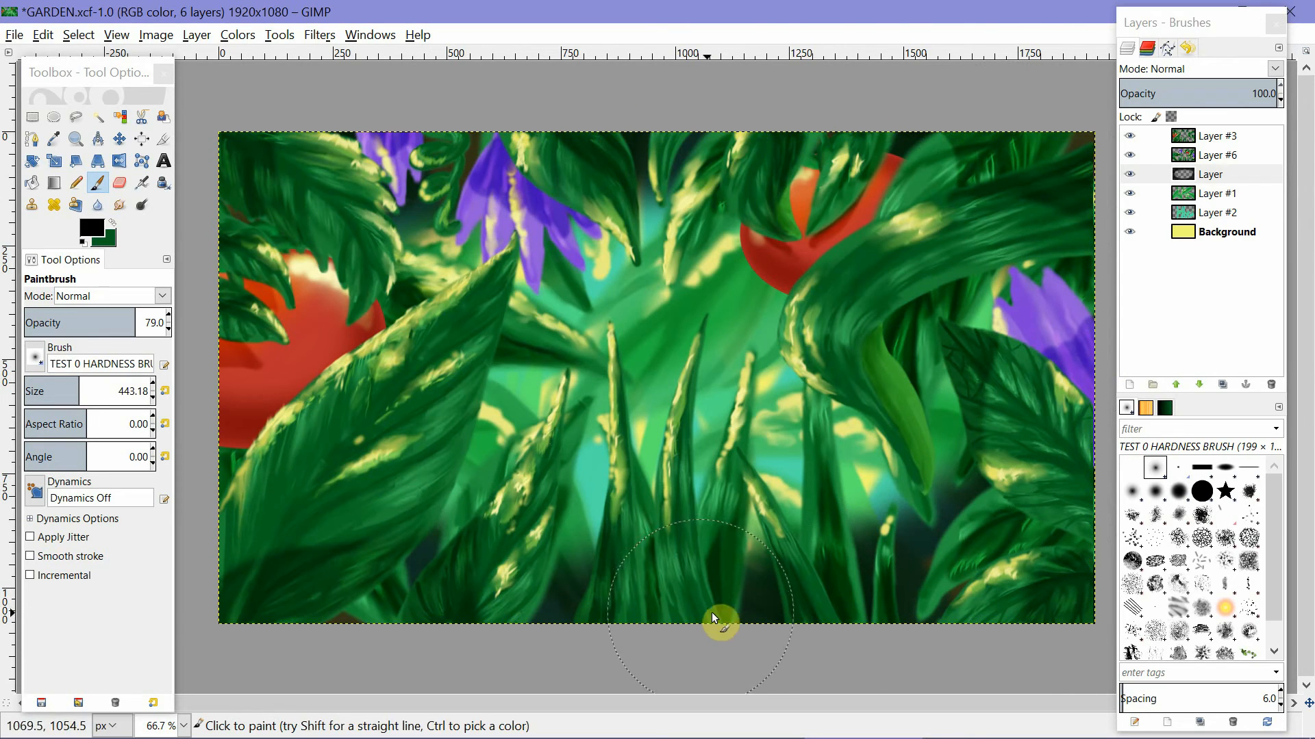
Apply a Gaussian Blur to the black vignette layer with a 500 px horizontal and vertical radius, using the RLE method.
{"action": "left_click", "coordinate": [320, 35]}
{"action": "mouse_move", "coordinate": [488, 143]}
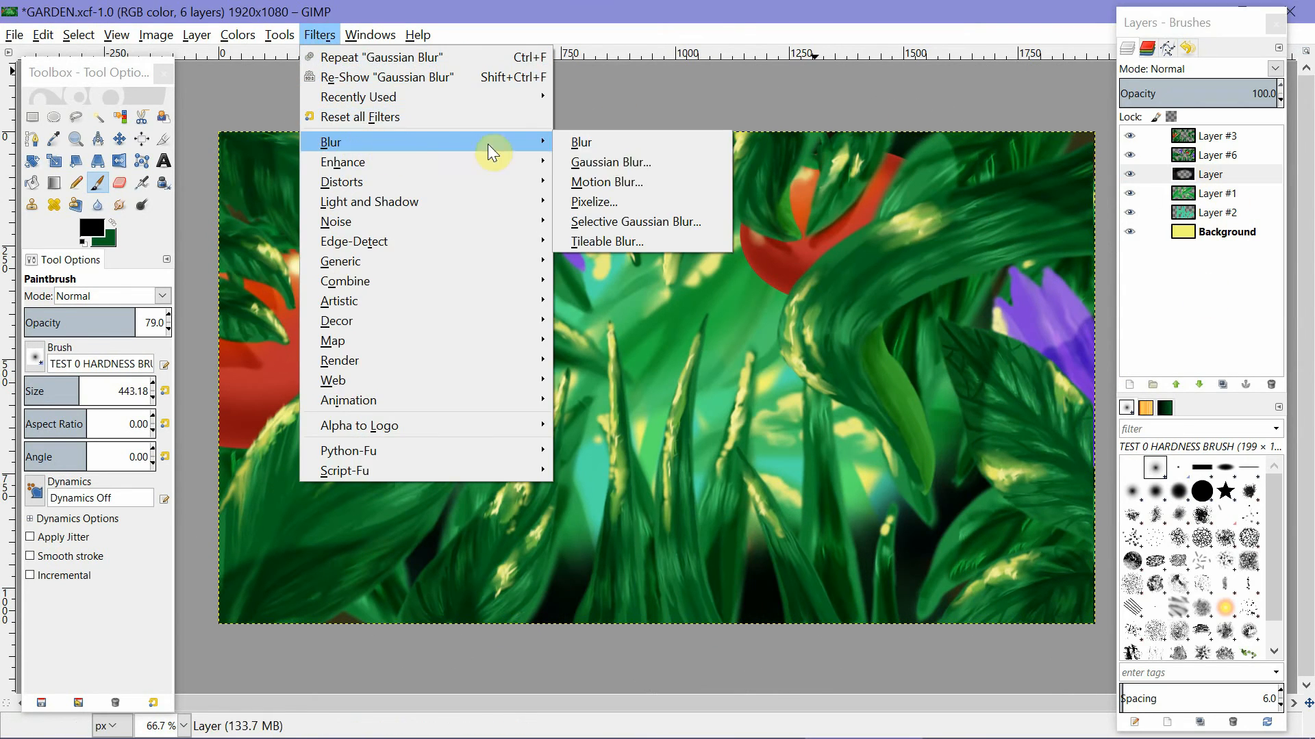
{"action": "left_click", "coordinate": [616, 161]}
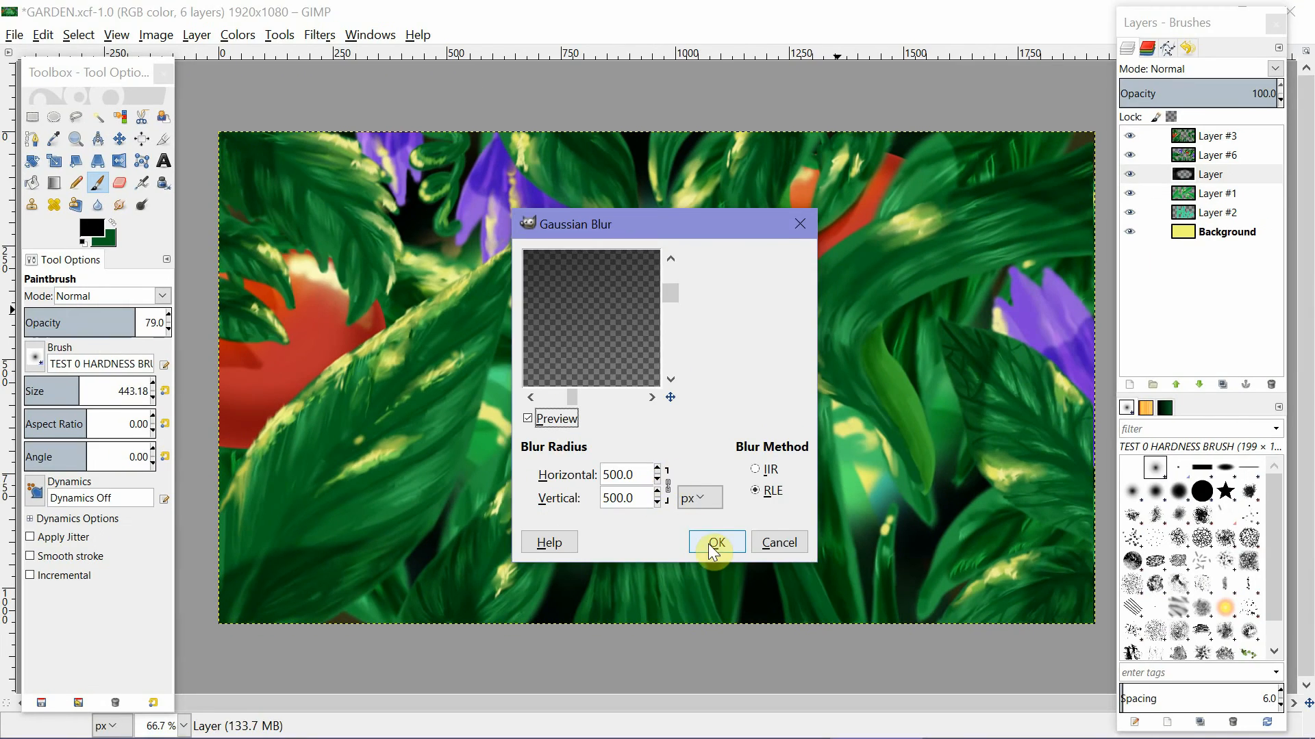
{"action": "left_click", "coordinate": [715, 544]}
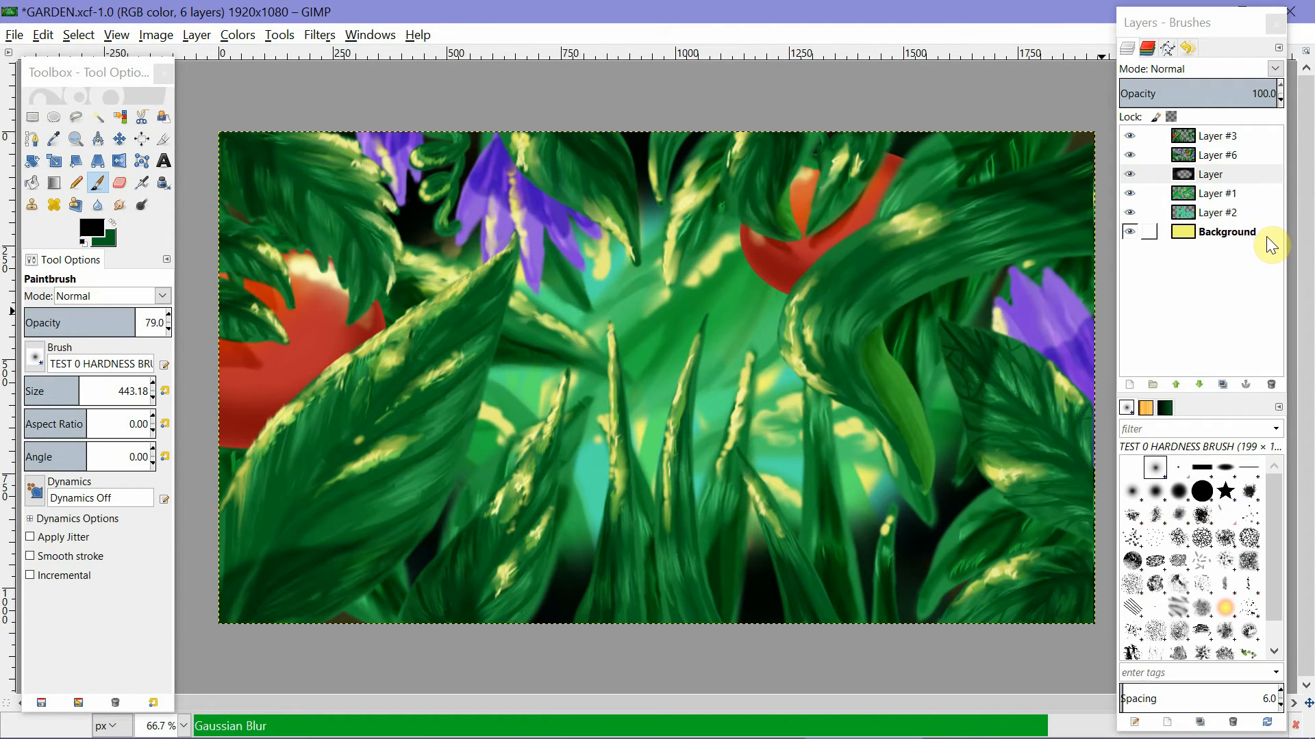
Erase the blurred black vignette from the centre of the scene.
{"action": "key", "text": "shift+e"}
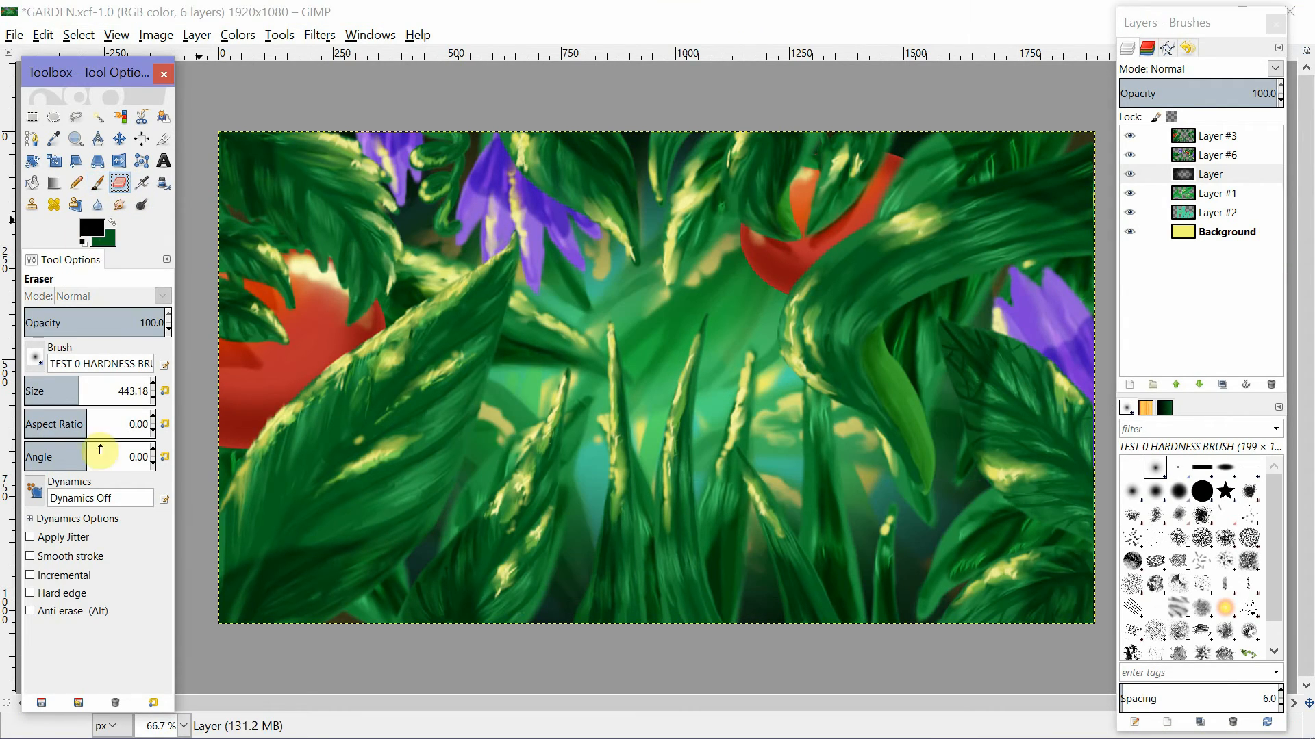
{"action": "left_click", "coordinate": [1183, 174]}
{"action": "mouse_move", "coordinate": [656, 289]}
{"action": "left_mouse_down"}
{"action": "mouse_move", "coordinate": [627, 373]}
{"action": "mouse_move", "coordinate": [754, 362]}
{"action": "mouse_move", "coordinate": [826, 371]}
{"action": "mouse_move", "coordinate": [819, 394]}
{"action": "mouse_move", "coordinate": [554, 300]}
{"action": "left_mouse_up"}
Lower the opacity of the blurred black vignette layer.
{"action": "left_click", "coordinate": [1279, 99]}
{"action": "left_click", "coordinate": [1280, 100]}
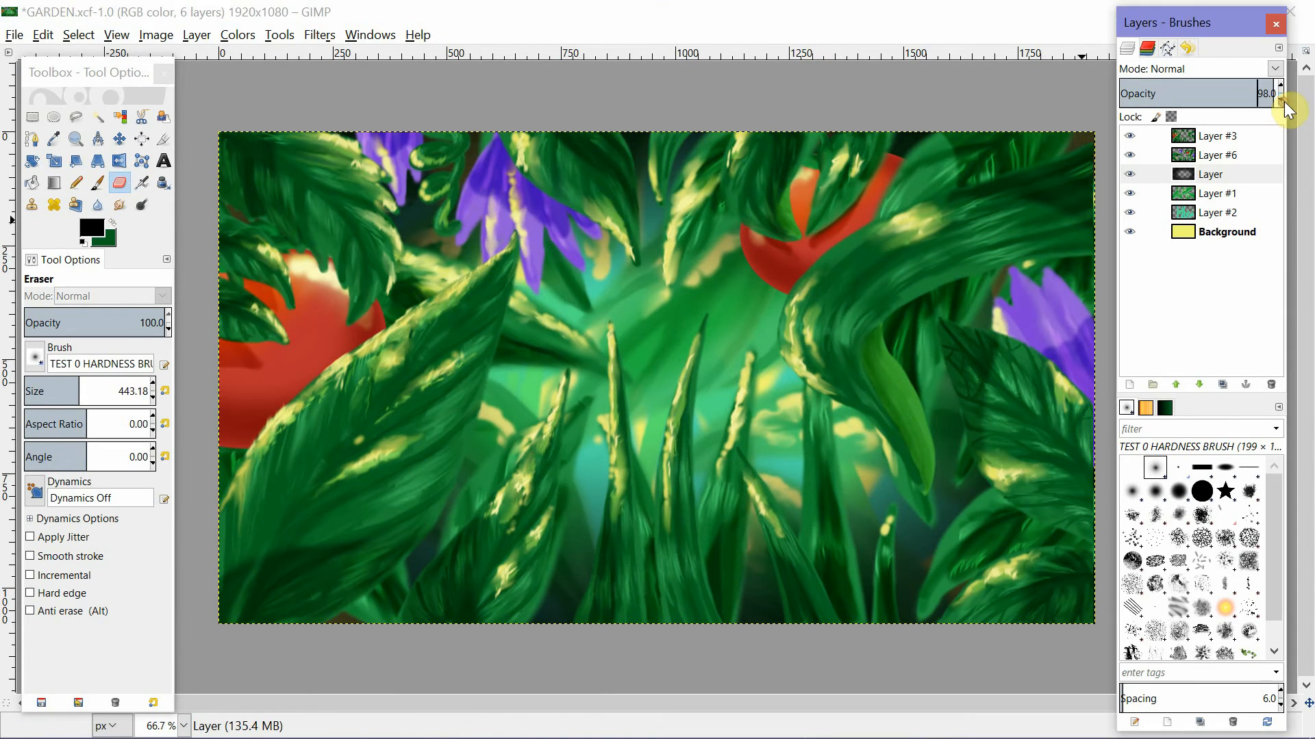
{"action": "left_click", "coordinate": [1279, 100]}
{"action": "left_click", "coordinate": [1280, 100]}
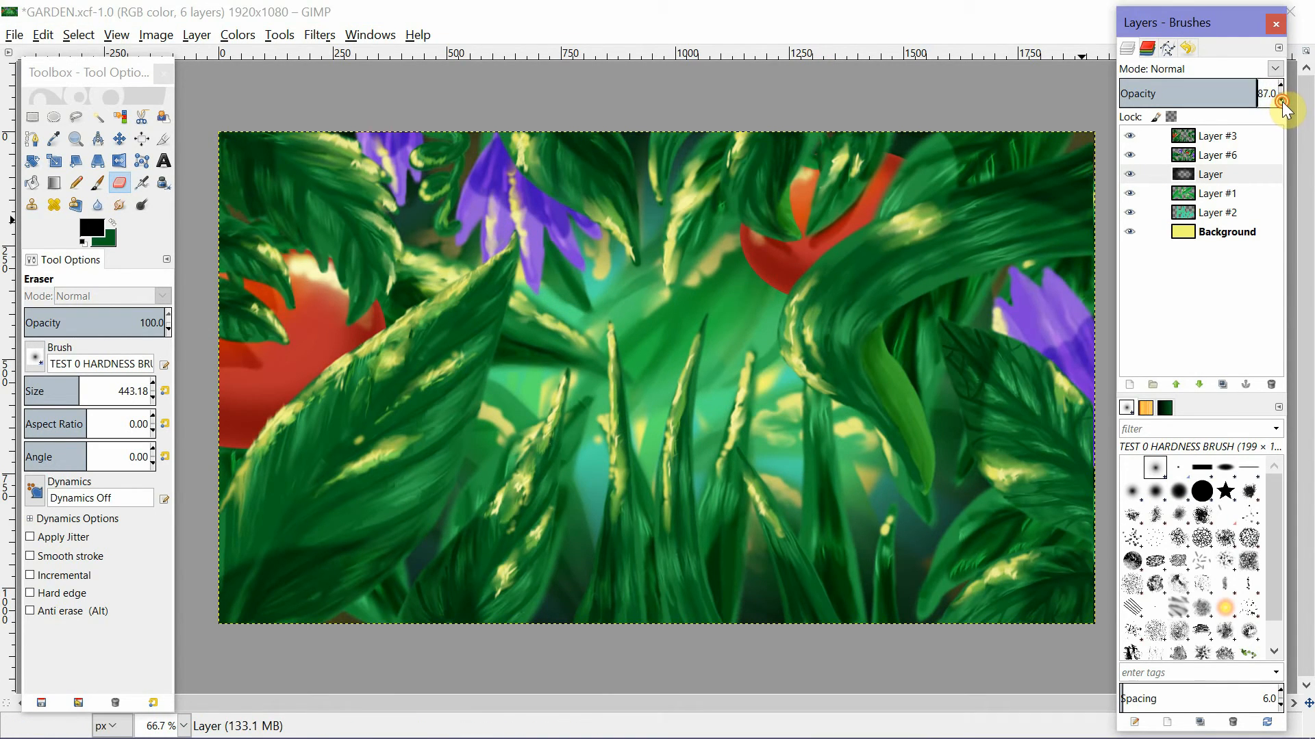
{"action": "left_click", "coordinate": [1280, 101]}
{"action": "left_click", "coordinate": [1281, 101]}
{"action": "left_click", "coordinate": [1280, 101]}
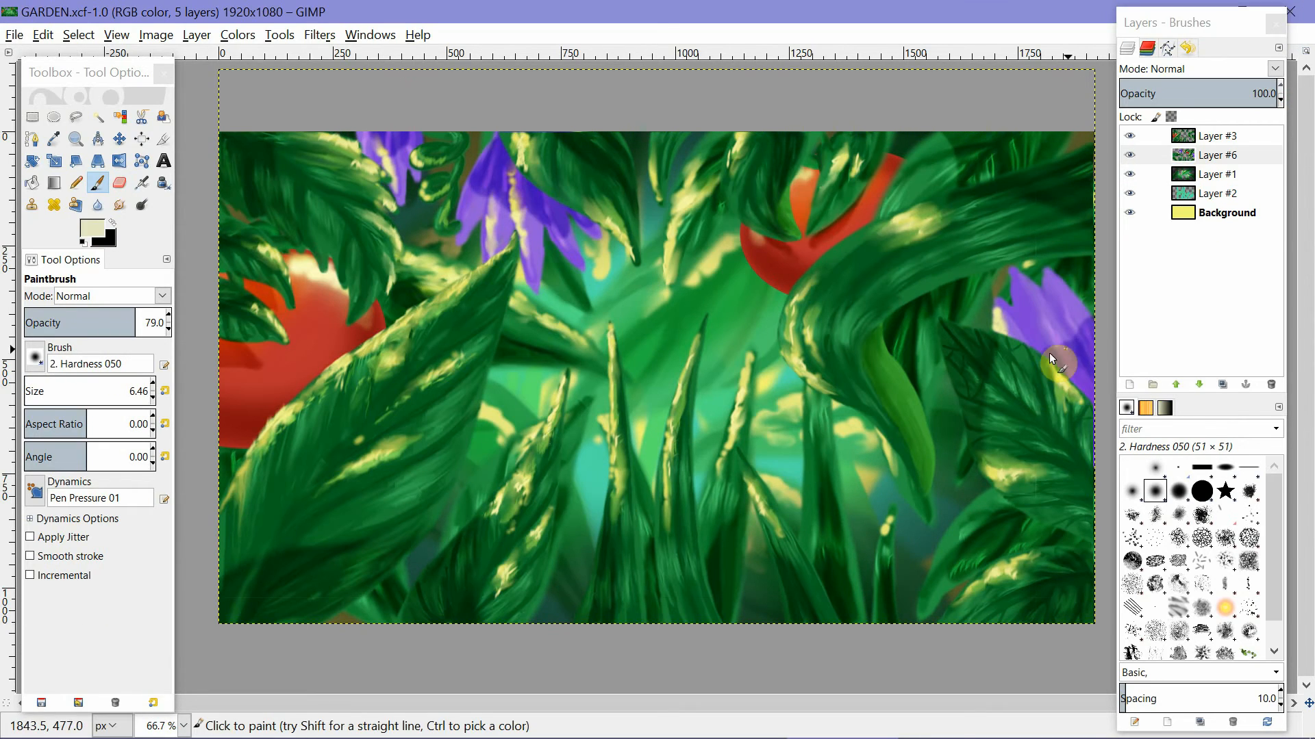
Add a transparent 1920 × 1080 px layer above Layer #6 and set the Paintbrush size to 10.
{"action": "left_click", "coordinate": [1130, 385]}
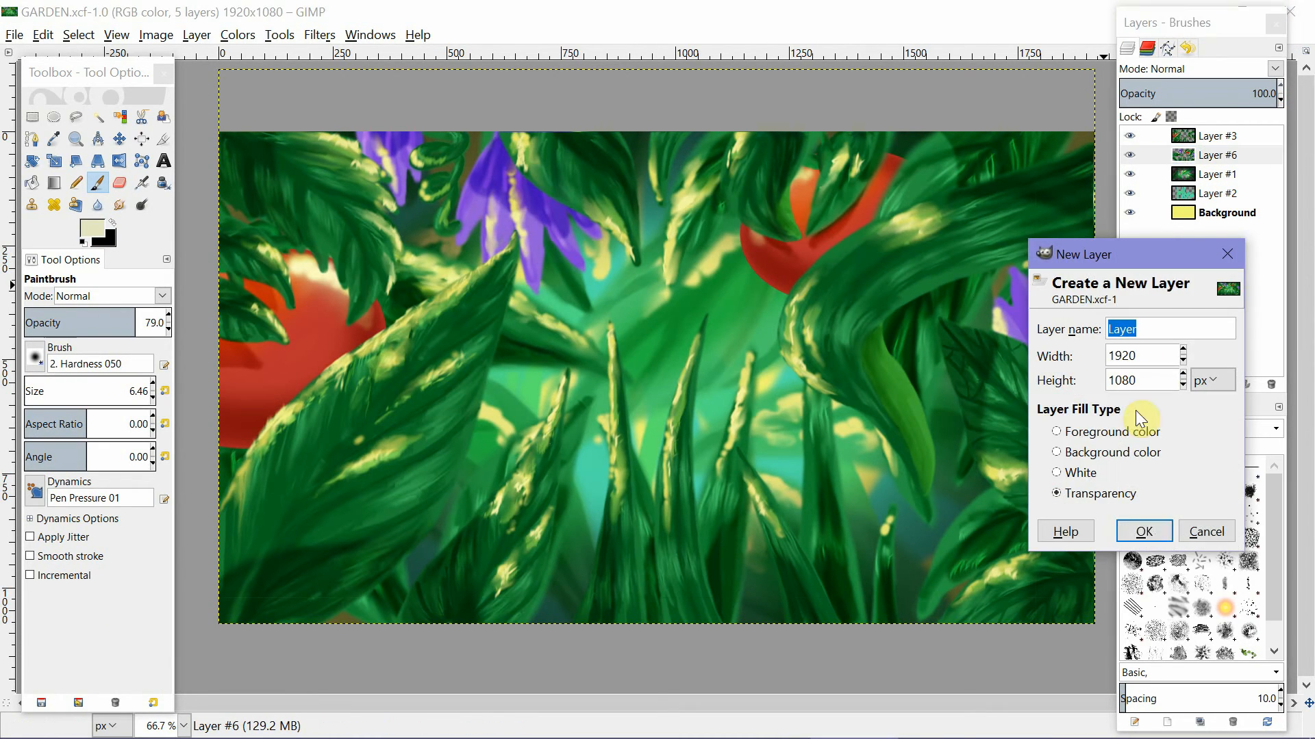
{"action": "left_click", "coordinate": [1150, 528]}
{"action": "left_click", "coordinate": [153, 386]}
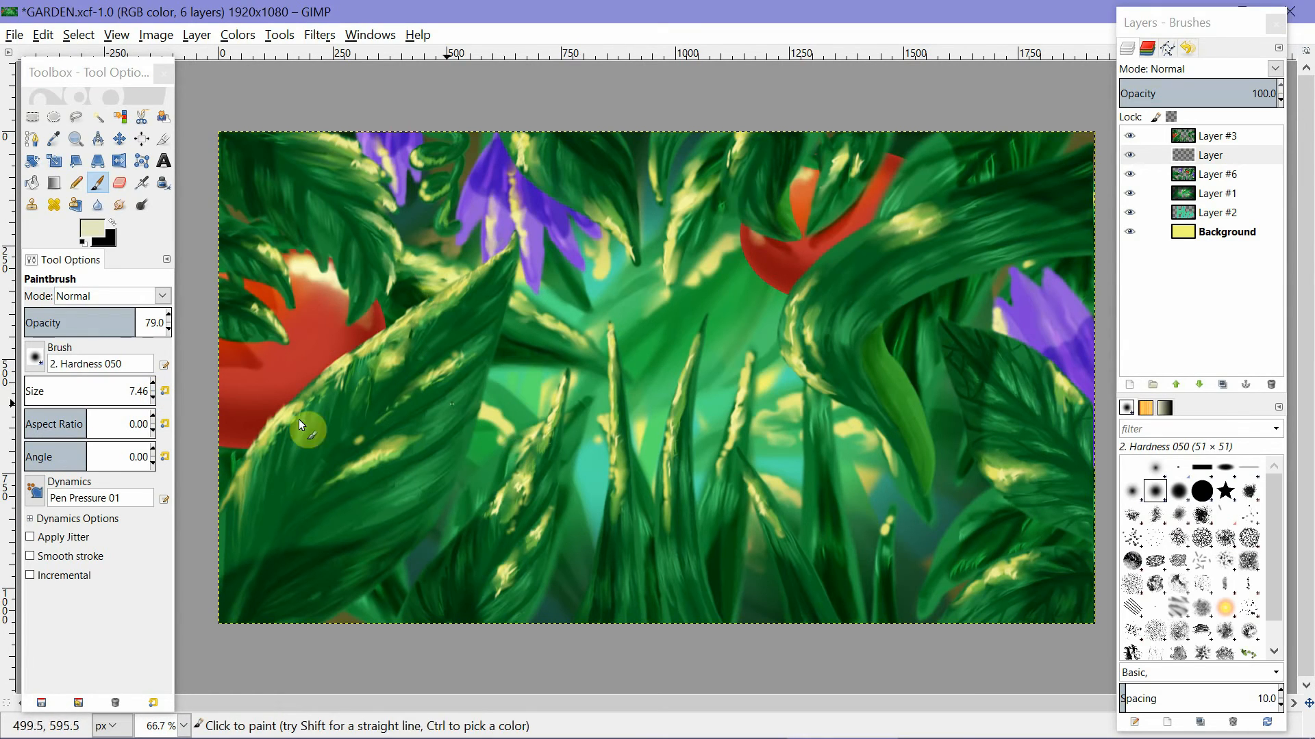
{"action": "left_click", "coordinate": [153, 383]}
{"action": "left_click", "coordinate": [153, 383]}
{"action": "left_click", "coordinate": [153, 384]}
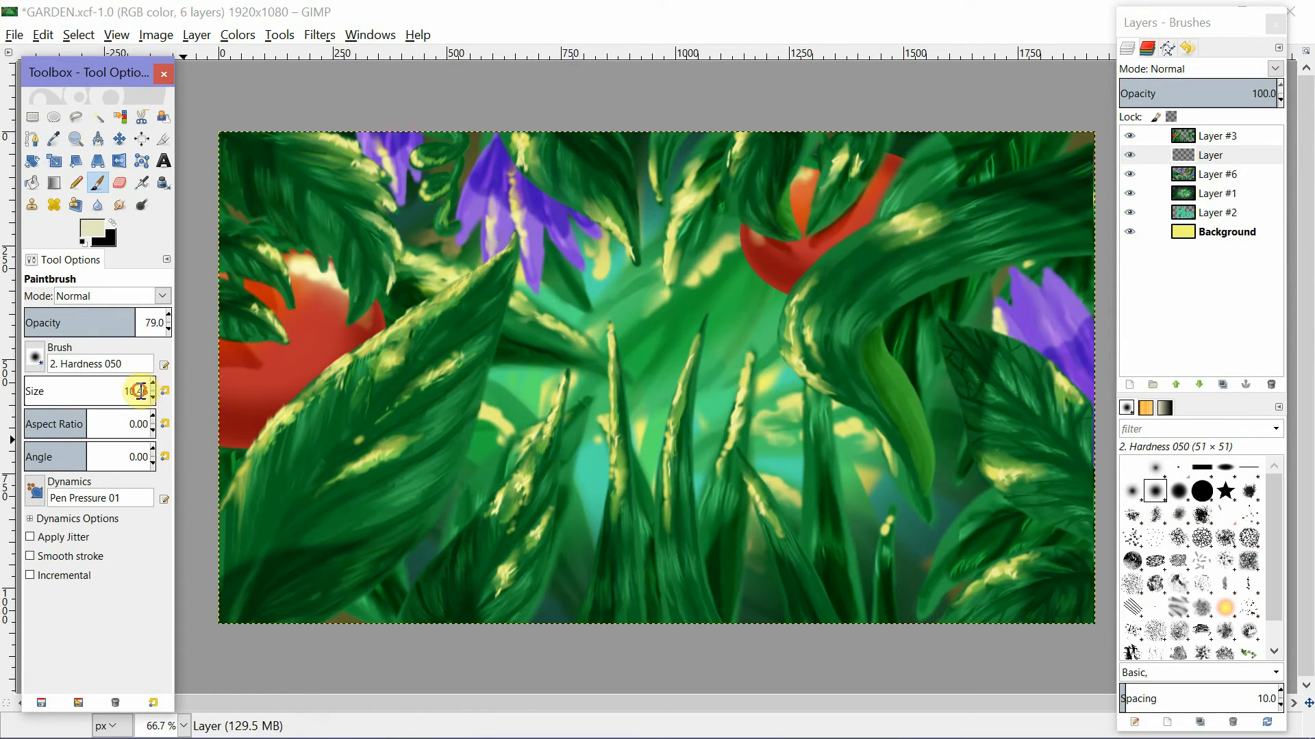
{"action": "left_click_drag", "start_coordinate": [138, 392], "coordinate": [154, 457]}
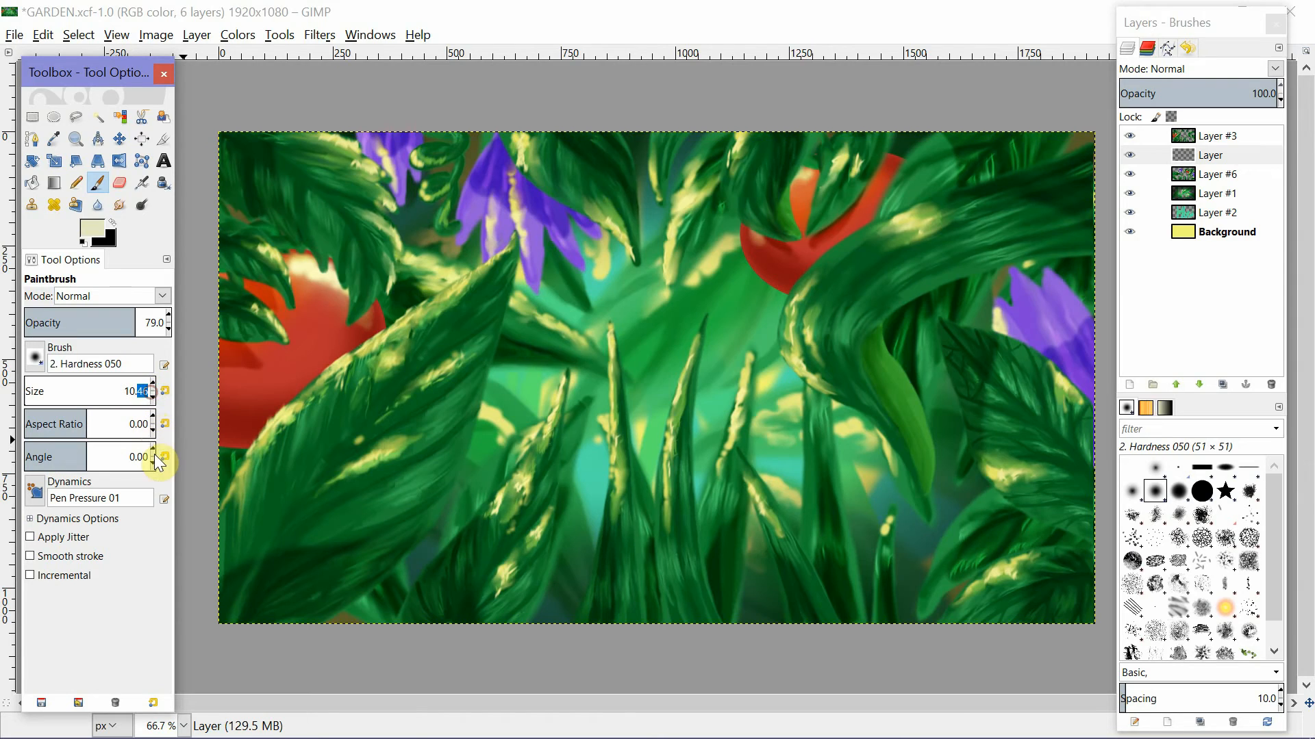
{"action": "type", "text": "0"}
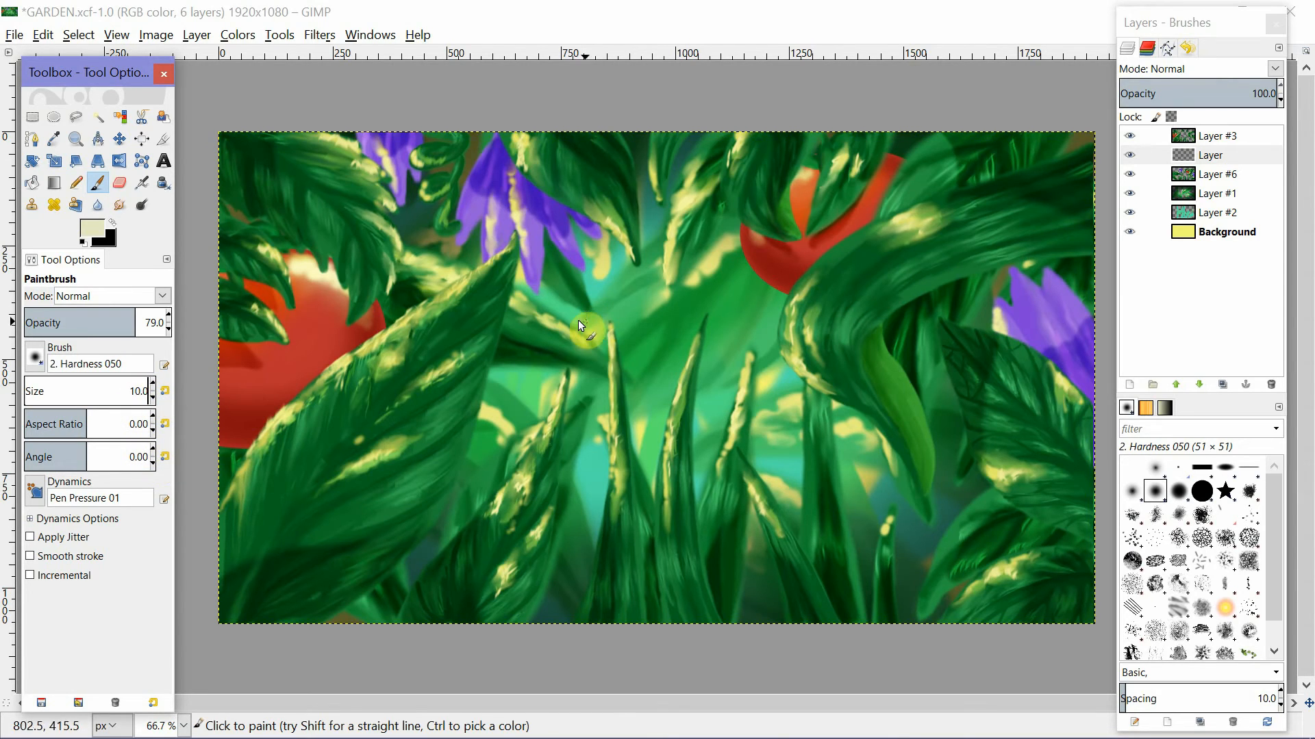
{"action": "left_click_drag", "start_coordinate": [577, 319], "coordinate": [718, 403]}
{"action": "key", "text": "ctrl+z"}
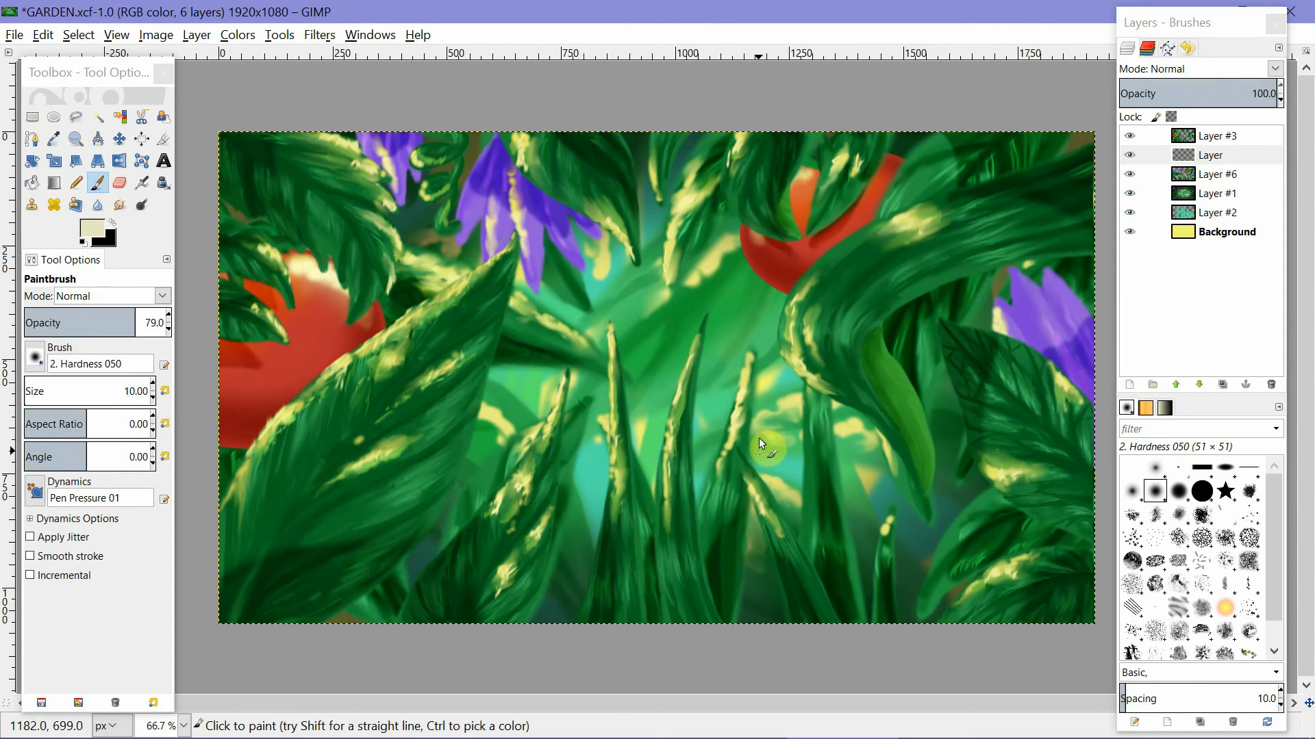
Set the foreground colour to pale yellow ebedc4 and hide Layer #3.
{"action": "left_click", "coordinate": [95, 229]}
{"action": "left_click_drag", "start_coordinate": [606, 258], "coordinate": [610, 259]}
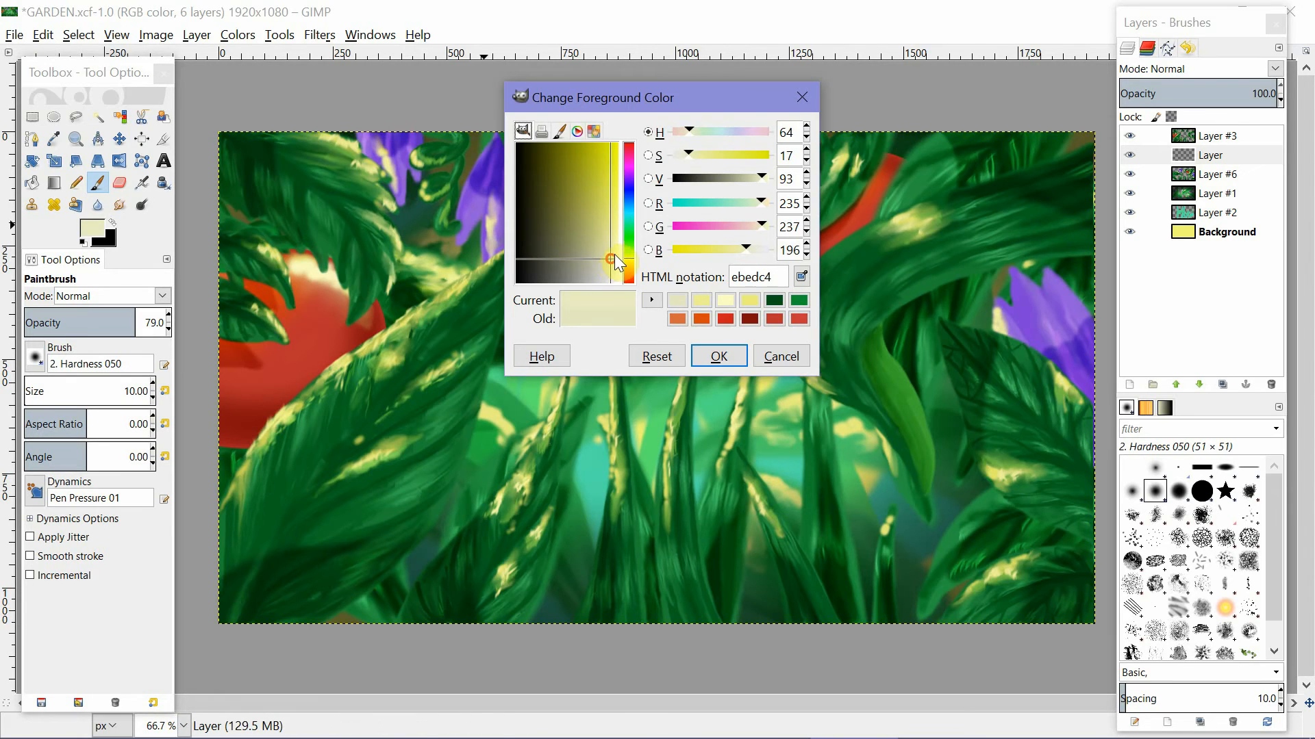
{"action": "left_click", "coordinate": [719, 356]}
{"action": "left_click", "coordinate": [1212, 157]}
{"action": "left_click", "coordinate": [1129, 136]}
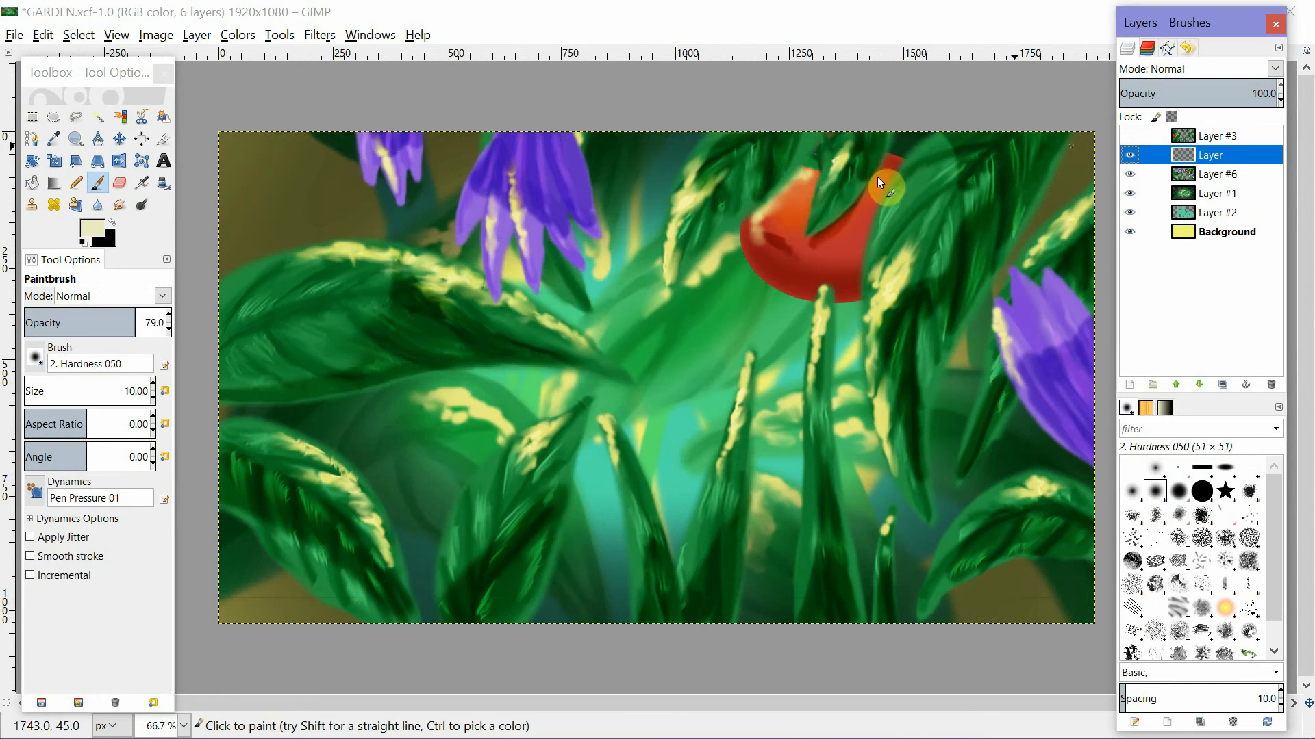
Paint two long diagonal spiderweb threads crossing near the canvas centre on the new layer.
{"action": "left_click_drag", "start_coordinate": [217, 129], "coordinate": [1130, 596]}
{"action": "left_click", "coordinate": [1131, 136]}
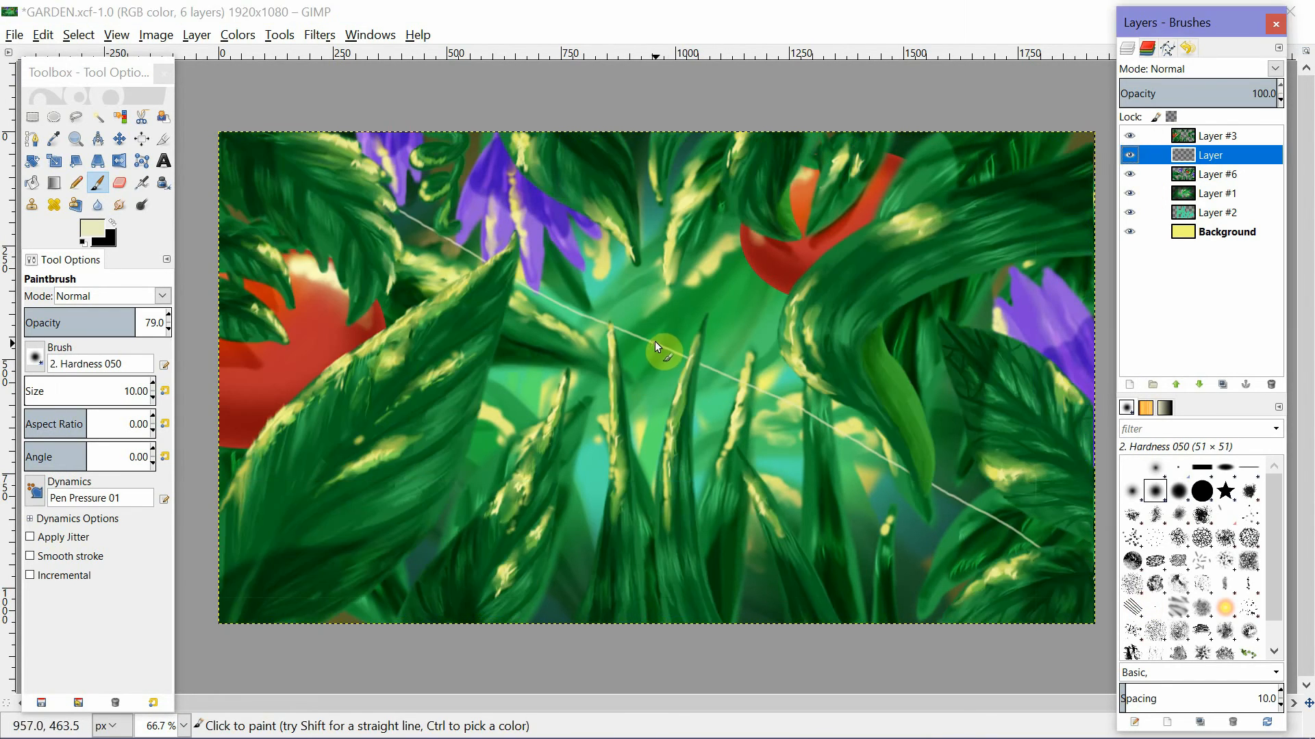
{"action": "mouse_move", "coordinate": [631, 356]}
{"action": "left_mouse_down"}
{"action": "mouse_move", "coordinate": [850, 261]}
{"action": "mouse_move", "coordinate": [1099, 129]}
{"action": "left_mouse_up"}
{"action": "left_click", "coordinate": [1129, 136]}
{"action": "left_click_drag", "start_coordinate": [597, 380], "coordinate": [216, 592]}
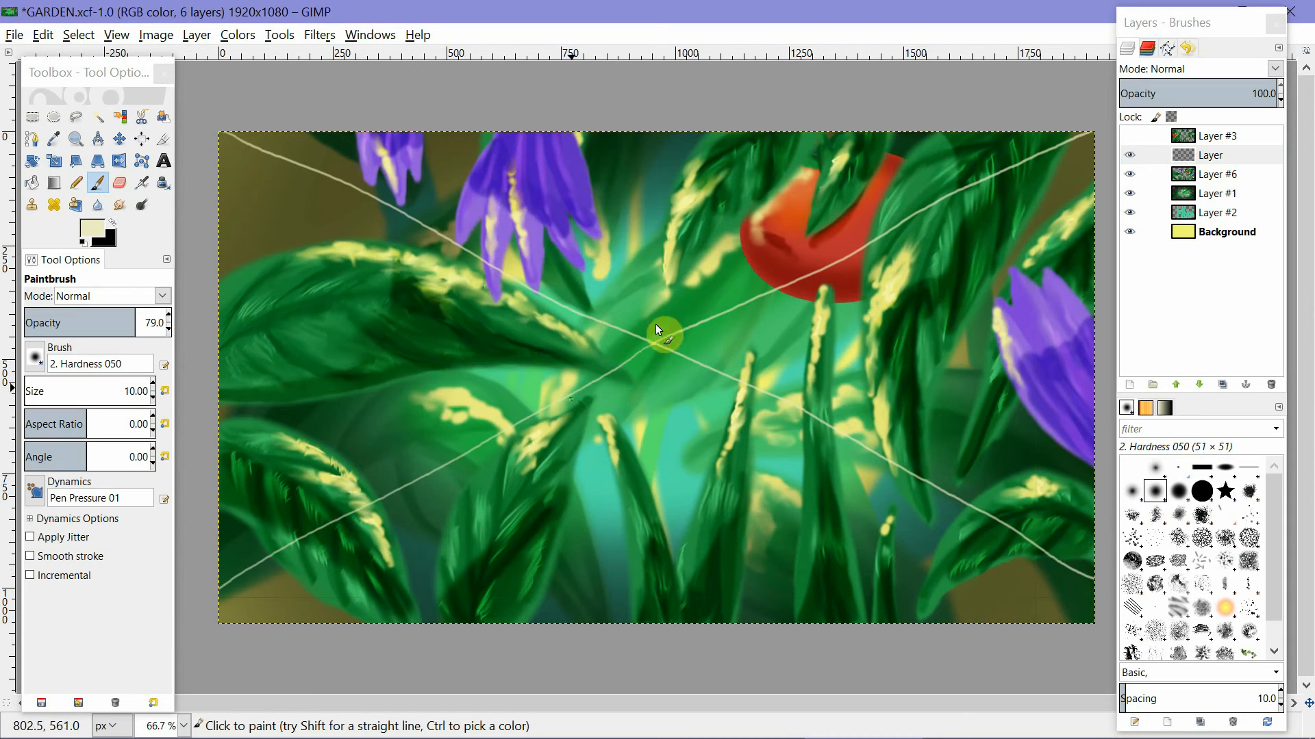
Paint the remaining radial web threads out to the canvas edges and connect them with concentric rings around the centre.
{"action": "mouse_move", "coordinate": [655, 340]}
{"action": "left_mouse_down"}
{"action": "mouse_move", "coordinate": [656, 242]}
{"action": "mouse_move", "coordinate": [639, 610]}
{"action": "mouse_move", "coordinate": [767, 344]}
{"action": "mouse_move", "coordinate": [199, 370]}
{"action": "left_mouse_up"}
{"action": "mouse_move", "coordinate": [654, 340]}
{"action": "left_mouse_down"}
{"action": "mouse_move", "coordinate": [815, 132]}
{"action": "mouse_move", "coordinate": [448, 624]}
{"action": "mouse_move", "coordinate": [489, 131]}
{"action": "mouse_move", "coordinate": [824, 624]}
{"action": "left_mouse_up"}
{"action": "mouse_move", "coordinate": [650, 340]}
{"action": "left_mouse_down"}
{"action": "mouse_move", "coordinate": [189, 226]}
{"action": "mouse_move", "coordinate": [1116, 474]}
{"action": "left_mouse_up"}
{"action": "key", "text": "ctrl+z"}
{"action": "mouse_move", "coordinate": [656, 342]}
{"action": "left_mouse_down"}
{"action": "mouse_move", "coordinate": [1112, 482]}
{"action": "mouse_move", "coordinate": [1112, 219]}
{"action": "mouse_move", "coordinate": [935, 103]}
{"action": "mouse_move", "coordinate": [585, 102]}
{"action": "mouse_move", "coordinate": [567, 625]}
{"action": "mouse_move", "coordinate": [715, 575]}
{"action": "mouse_move", "coordinate": [968, 625]}
{"action": "mouse_move", "coordinate": [219, 465]}
{"action": "left_mouse_up"}
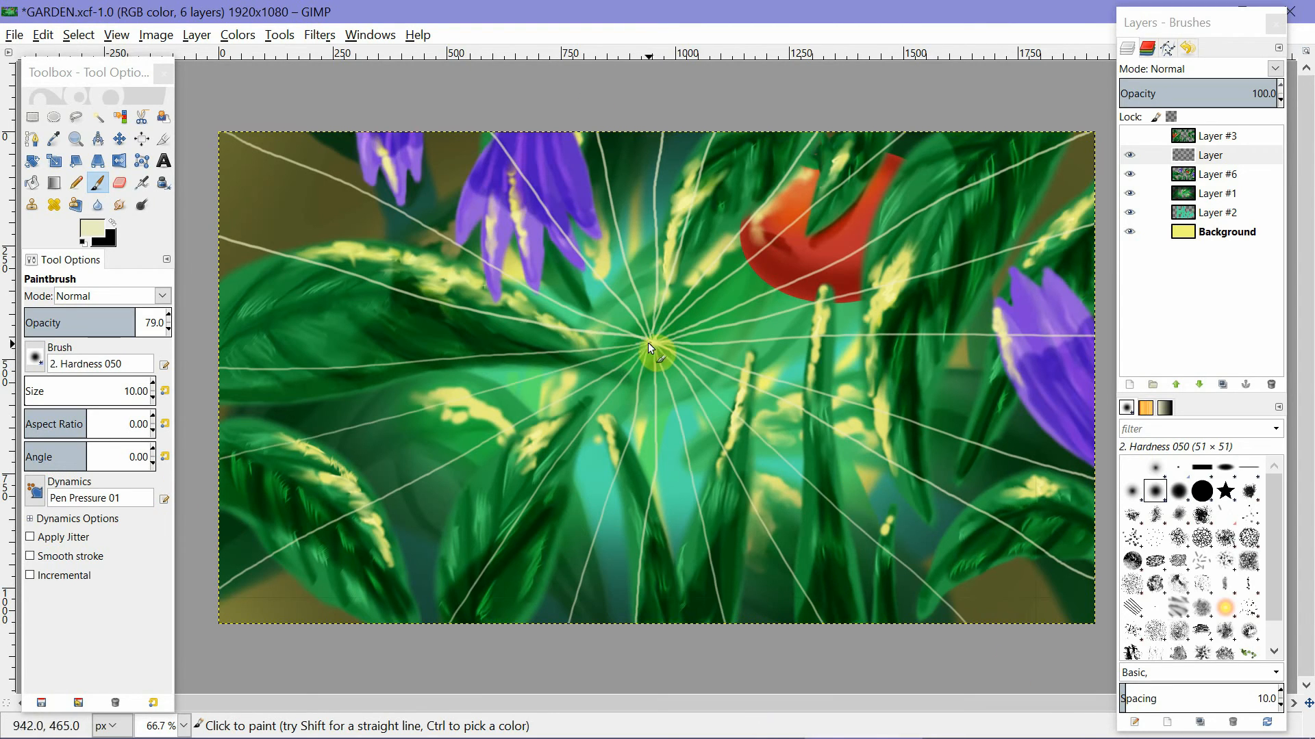
{"action": "mouse_move", "coordinate": [651, 343]}
{"action": "left_mouse_down"}
{"action": "mouse_move", "coordinate": [219, 308]}
{"action": "mouse_move", "coordinate": [1094, 428]}
{"action": "left_mouse_up"}
{"action": "mouse_move", "coordinate": [652, 345]}
{"action": "left_mouse_down"}
{"action": "mouse_move", "coordinate": [623, 337]}
{"action": "mouse_move", "coordinate": [654, 311]}
{"action": "mouse_move", "coordinate": [683, 332]}
{"action": "mouse_move", "coordinate": [675, 367]}
{"action": "mouse_move", "coordinate": [616, 364]}
{"action": "mouse_move", "coordinate": [613, 322]}
{"action": "mouse_move", "coordinate": [652, 298]}
{"action": "mouse_move", "coordinate": [687, 319]}
{"action": "mouse_move", "coordinate": [685, 370]}
{"action": "mouse_move", "coordinate": [636, 387]}
{"action": "mouse_move", "coordinate": [597, 359]}
{"action": "mouse_move", "coordinate": [613, 300]}
{"action": "mouse_move", "coordinate": [652, 291]}
{"action": "mouse_move", "coordinate": [693, 309]}
{"action": "mouse_move", "coordinate": [706, 360]}
{"action": "mouse_move", "coordinate": [656, 401]}
{"action": "mouse_move", "coordinate": [601, 390]}
{"action": "mouse_move", "coordinate": [580, 339]}
{"action": "mouse_move", "coordinate": [611, 284]}
{"action": "mouse_move", "coordinate": [665, 285]}
{"action": "mouse_move", "coordinate": [648, 323]}
{"action": "left_mouse_up"}
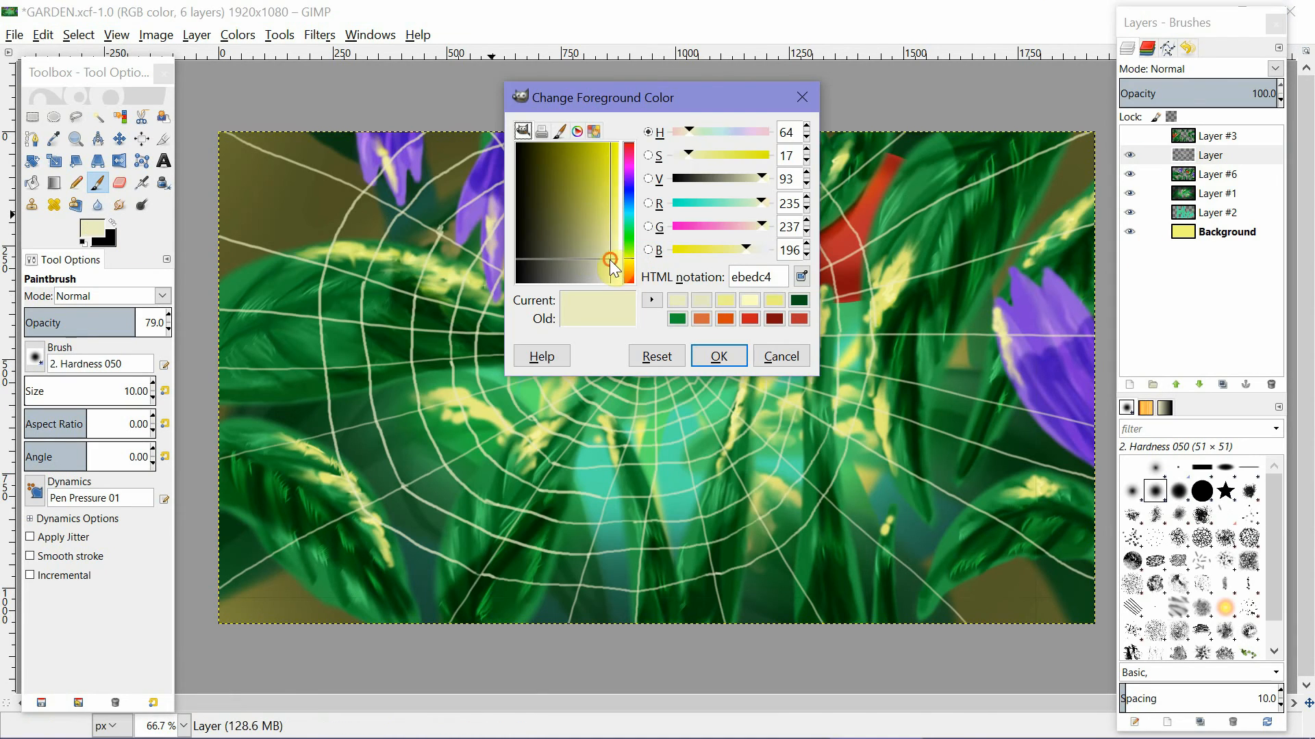
Change the foreground colour to near-white and paint a highlight on a web thread left of the centre.
{"action": "left_click", "coordinate": [617, 272]}
{"action": "left_click", "coordinate": [717, 356]}
{"action": "left_click_drag", "start_coordinate": [358, 276], "coordinate": [385, 282]}
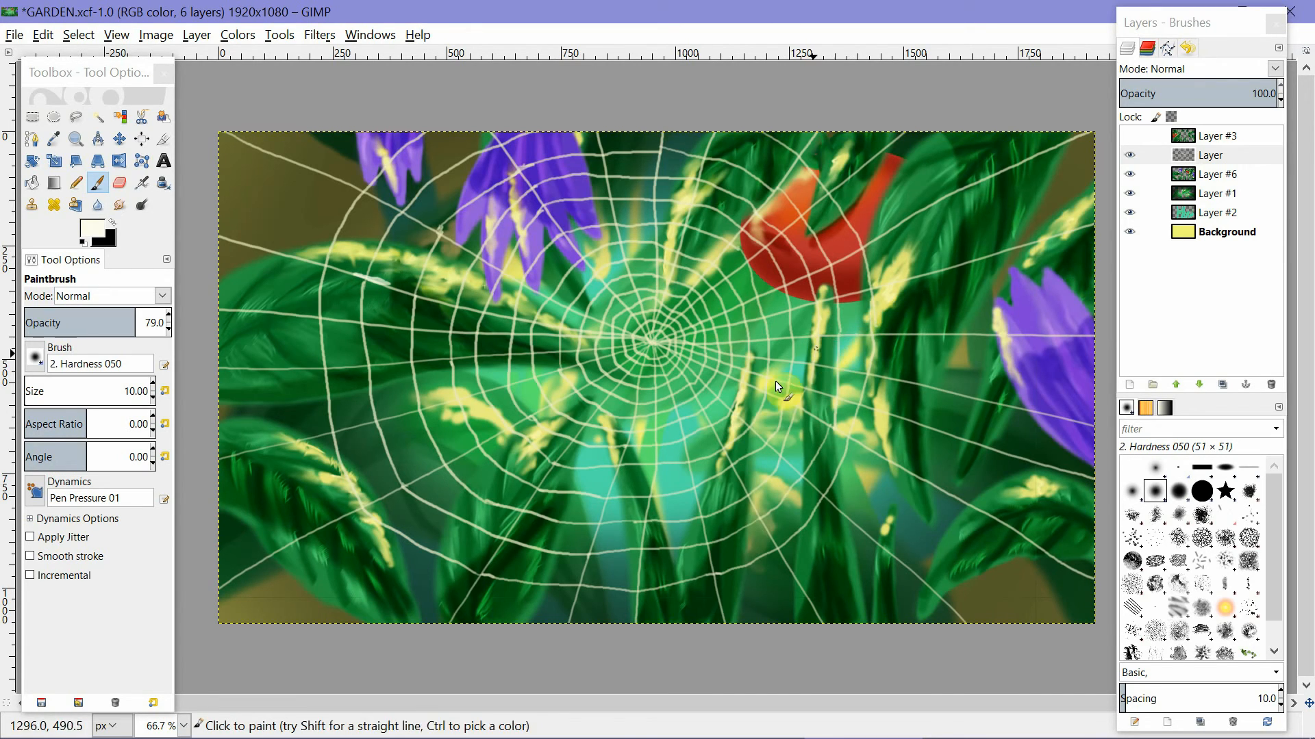
Set the brush size to 14 and paint further near-white highlights on the left-hand web threads.
{"action": "left_click", "coordinate": [152, 384]}
{"action": "left_click", "coordinate": [152, 384]}
{"action": "left_click", "coordinate": [152, 382]}
{"action": "left_click", "coordinate": [152, 382]}
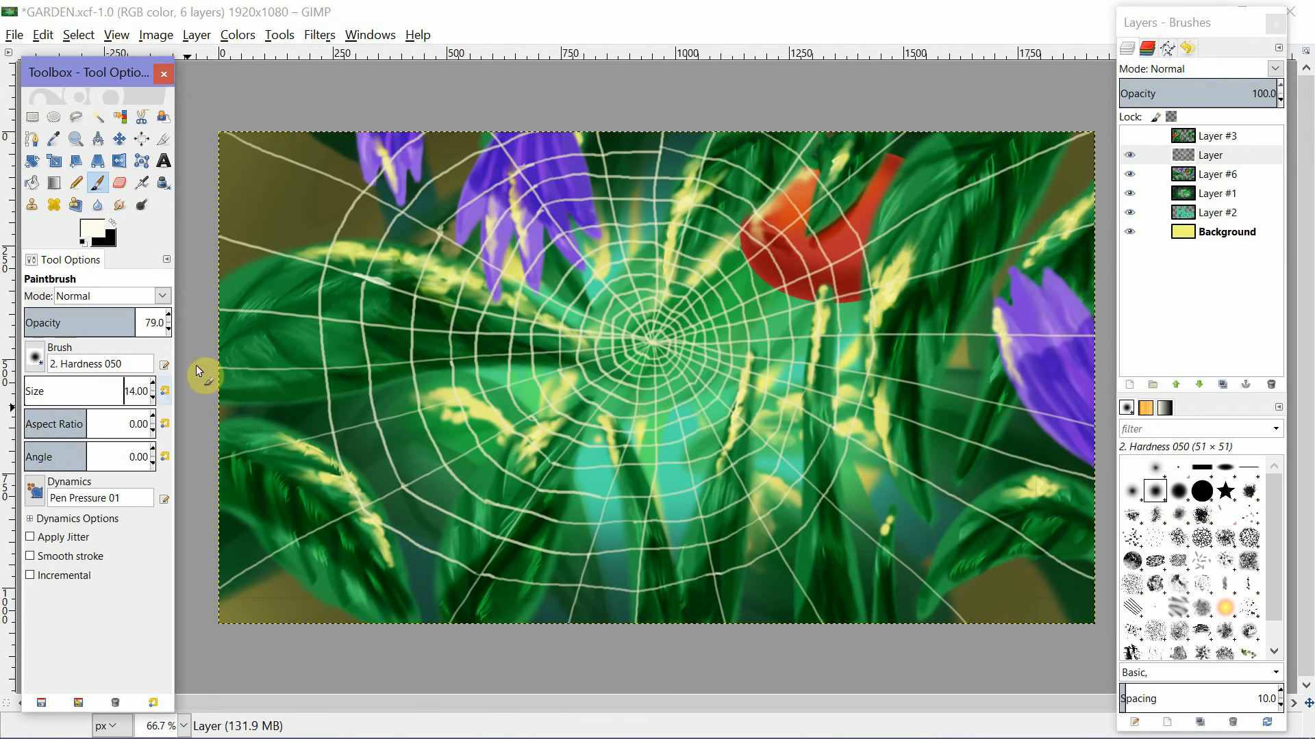
{"action": "left_click_drag", "start_coordinate": [433, 233], "coordinate": [455, 239]}
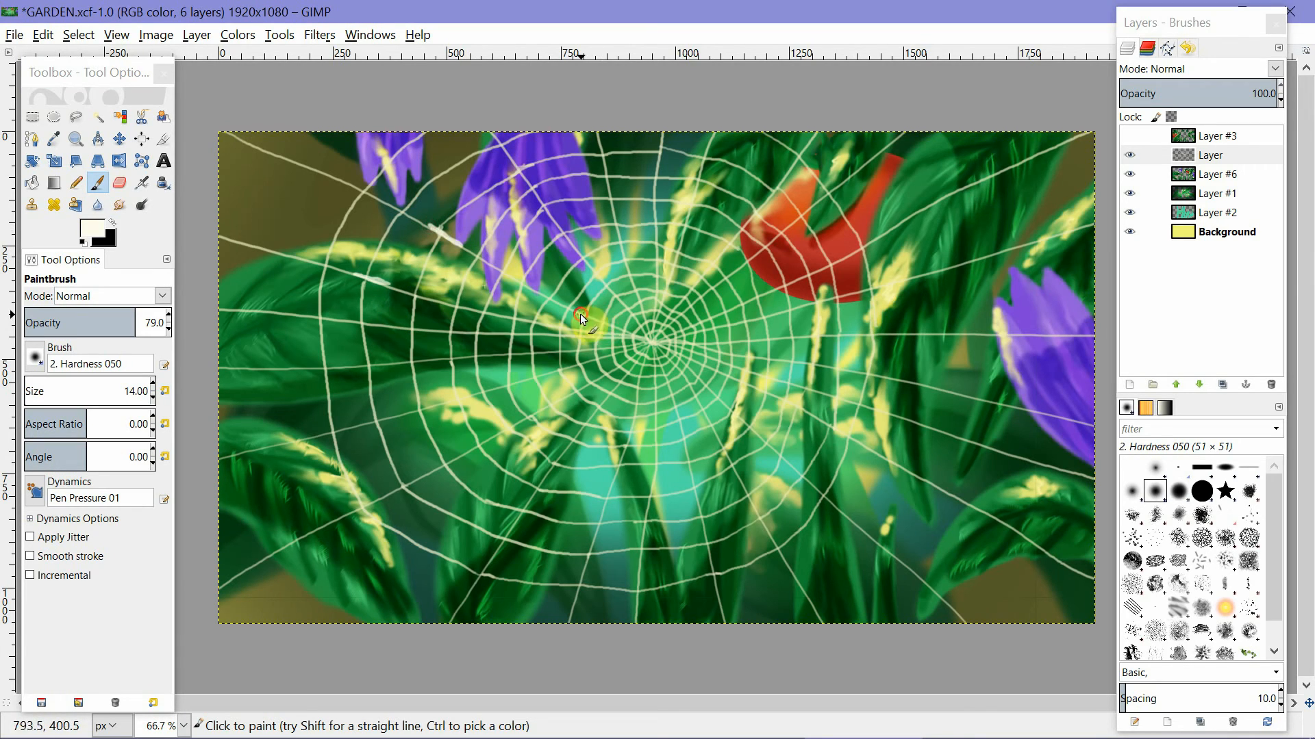
{"action": "left_click_drag", "start_coordinate": [580, 315], "coordinate": [611, 324]}
{"action": "left_click_drag", "start_coordinate": [438, 469], "coordinate": [409, 487]}
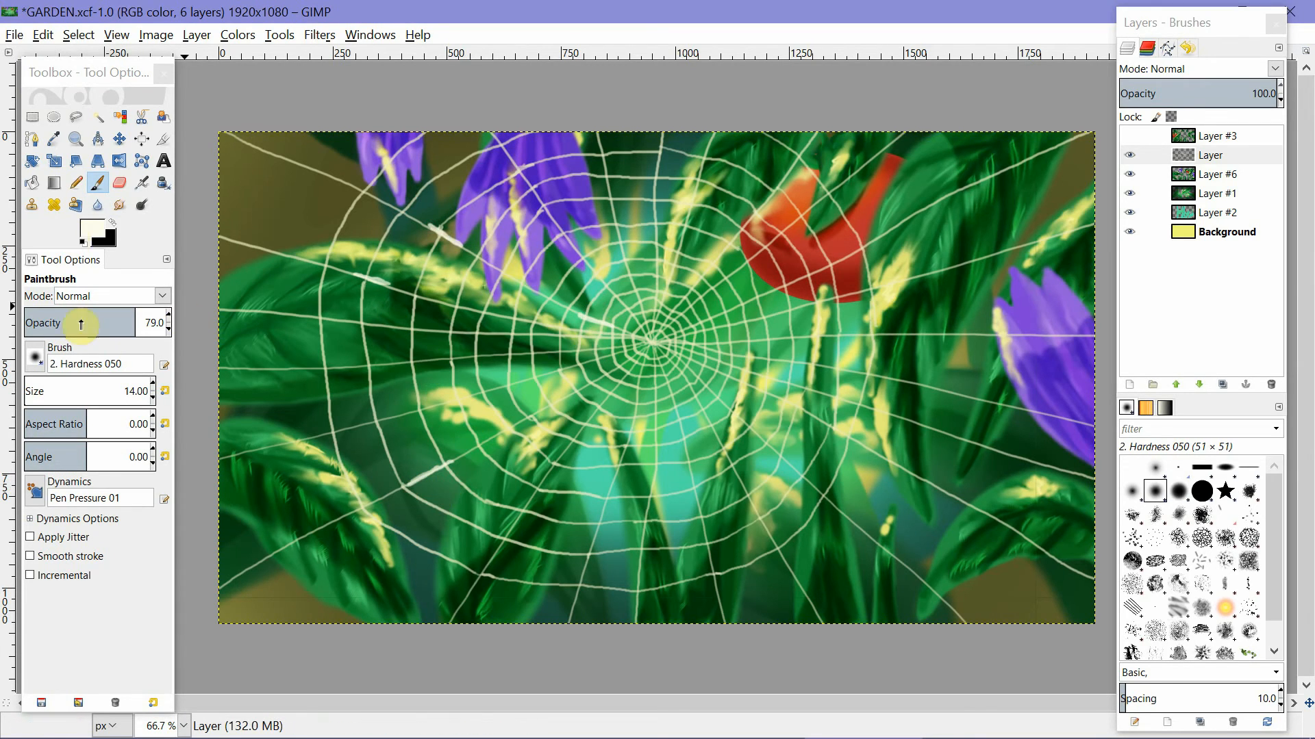
Smudge the near-white highlights along the upper-left web threads.
{"action": "left_click", "coordinate": [119, 205]}
{"action": "mouse_move", "coordinate": [375, 277]}
{"action": "left_mouse_down"}
{"action": "mouse_move", "coordinate": [396, 289]}
{"action": "mouse_move", "coordinate": [353, 274]}
{"action": "mouse_move", "coordinate": [401, 290]}
{"action": "left_mouse_up"}
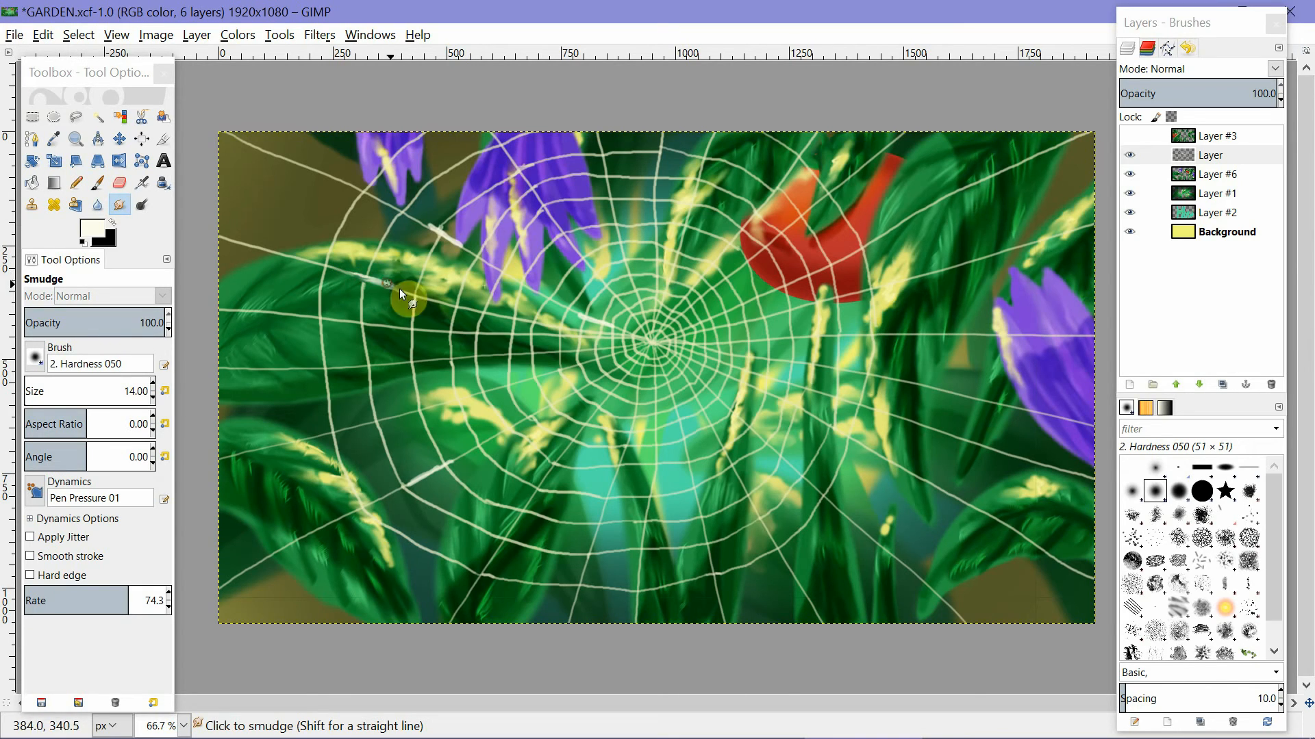
{"action": "left_click_drag", "start_coordinate": [429, 223], "coordinate": [463, 248]}
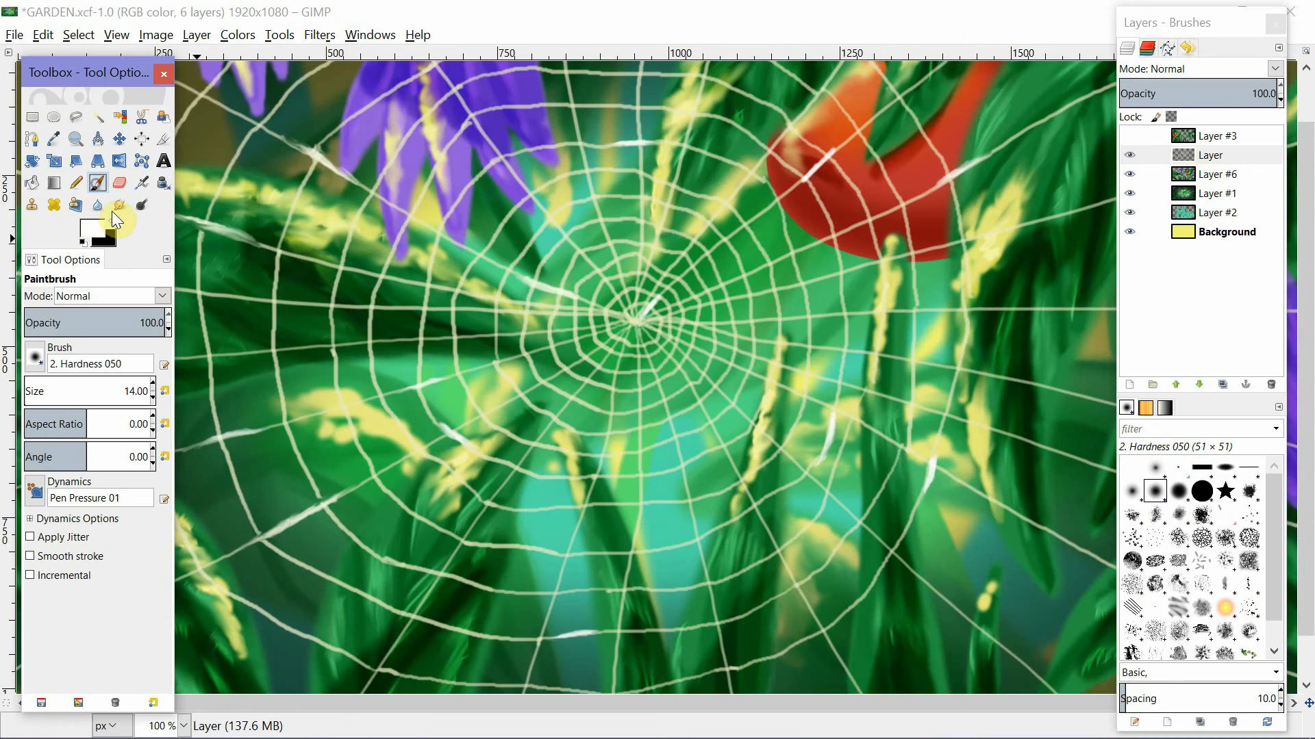
Outline a dewdrop at the web's centre in black, using brush size 4 and 80% opacity.
{"action": "left_click", "coordinate": [112, 222]}
{"action": "left_click", "coordinate": [623, 321]}
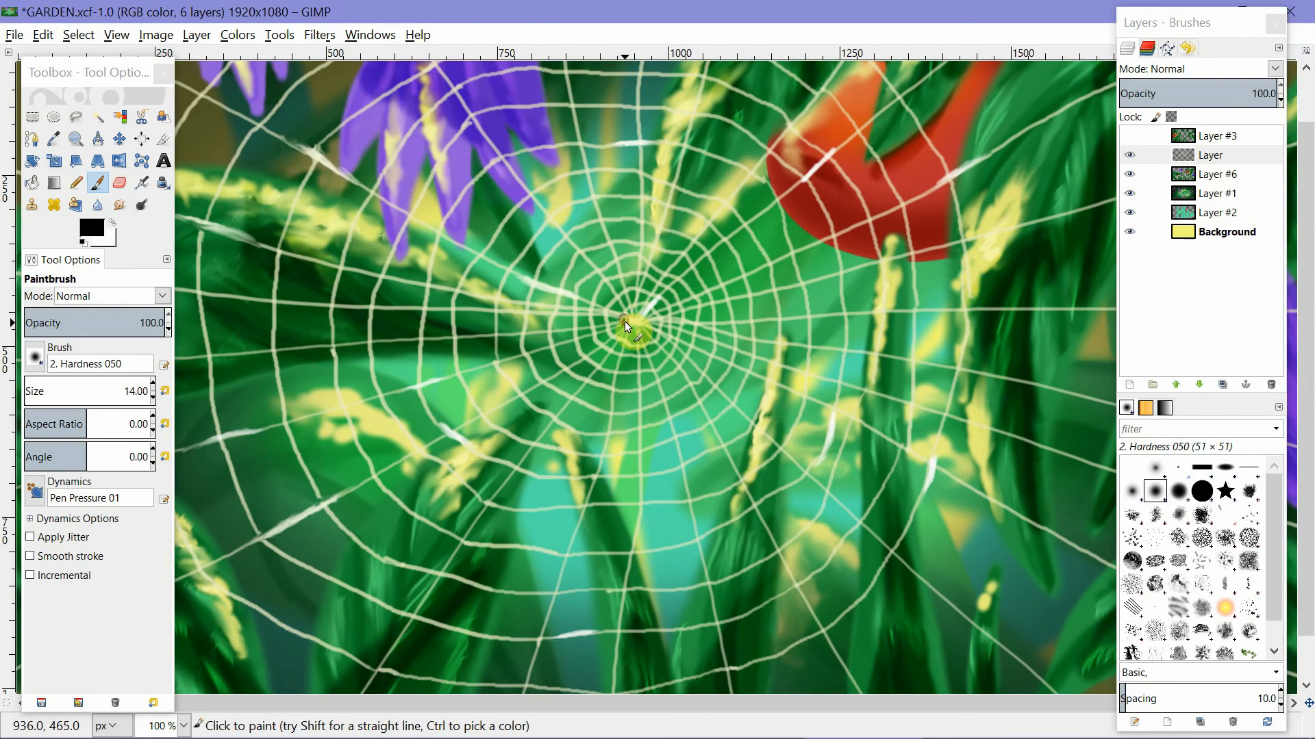
{"action": "left_click", "coordinate": [153, 396]}
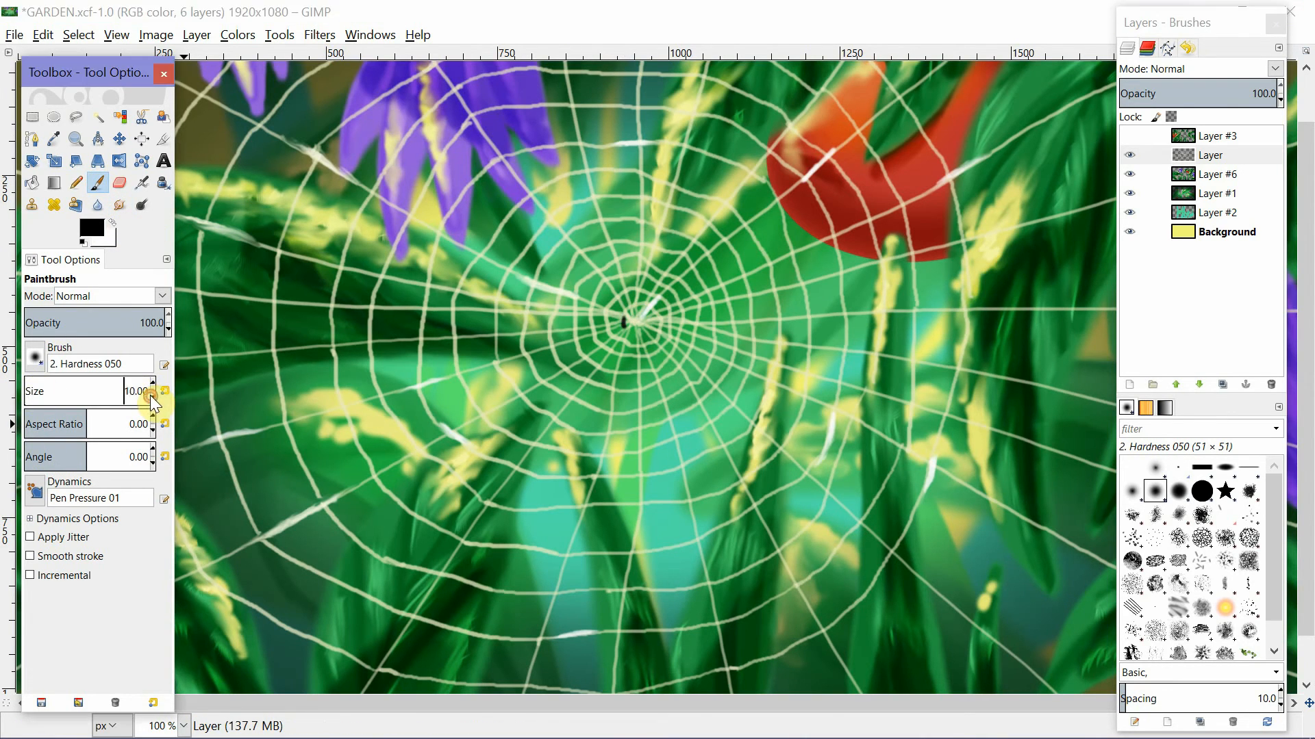
{"action": "left_click", "coordinate": [152, 396]}
{"action": "left_click", "coordinate": [152, 396]}
{"action": "left_click", "coordinate": [168, 329]}
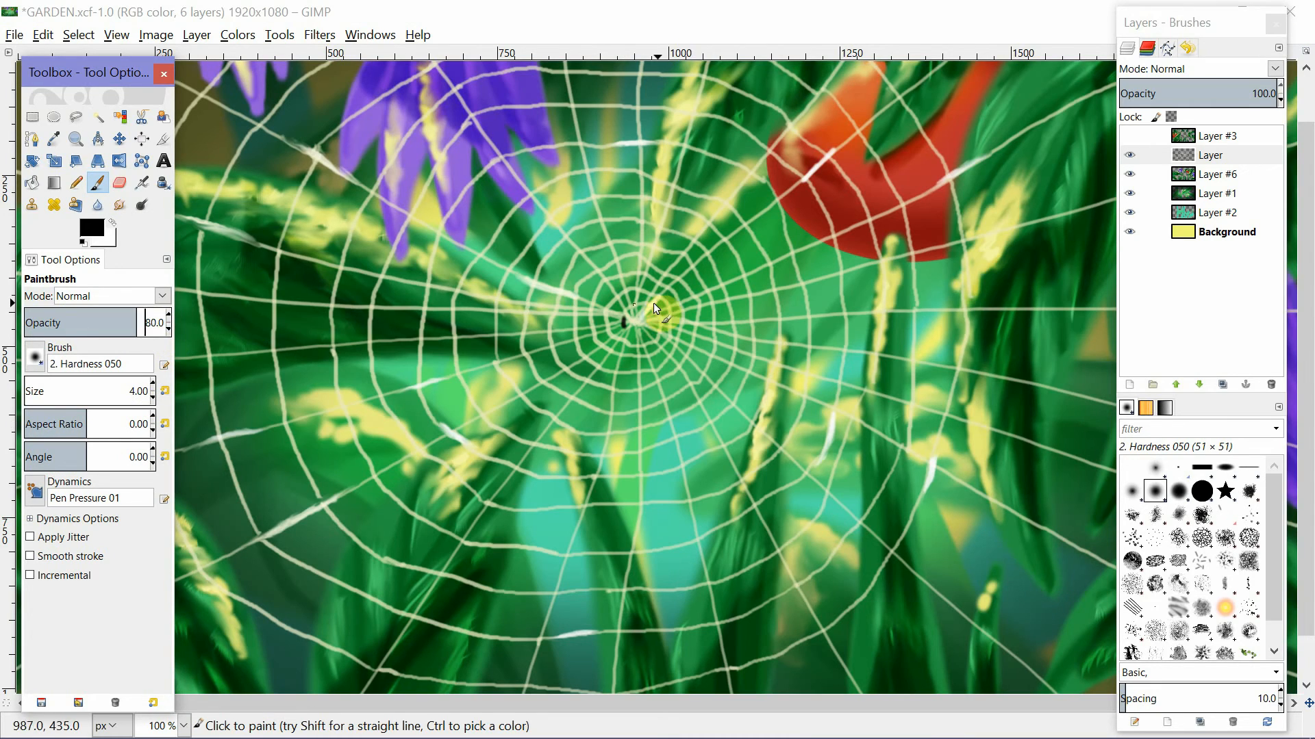
{"action": "mouse_move", "coordinate": [626, 325]}
{"action": "left_mouse_down"}
{"action": "mouse_move", "coordinate": [654, 323]}
{"action": "mouse_move", "coordinate": [629, 312]}
{"action": "mouse_move", "coordinate": [656, 314]}
{"action": "mouse_move", "coordinate": [627, 330]}
{"action": "mouse_move", "coordinate": [656, 326]}
{"action": "mouse_move", "coordinate": [626, 312]}
{"action": "mouse_move", "coordinate": [639, 327]}
{"action": "left_mouse_up"}
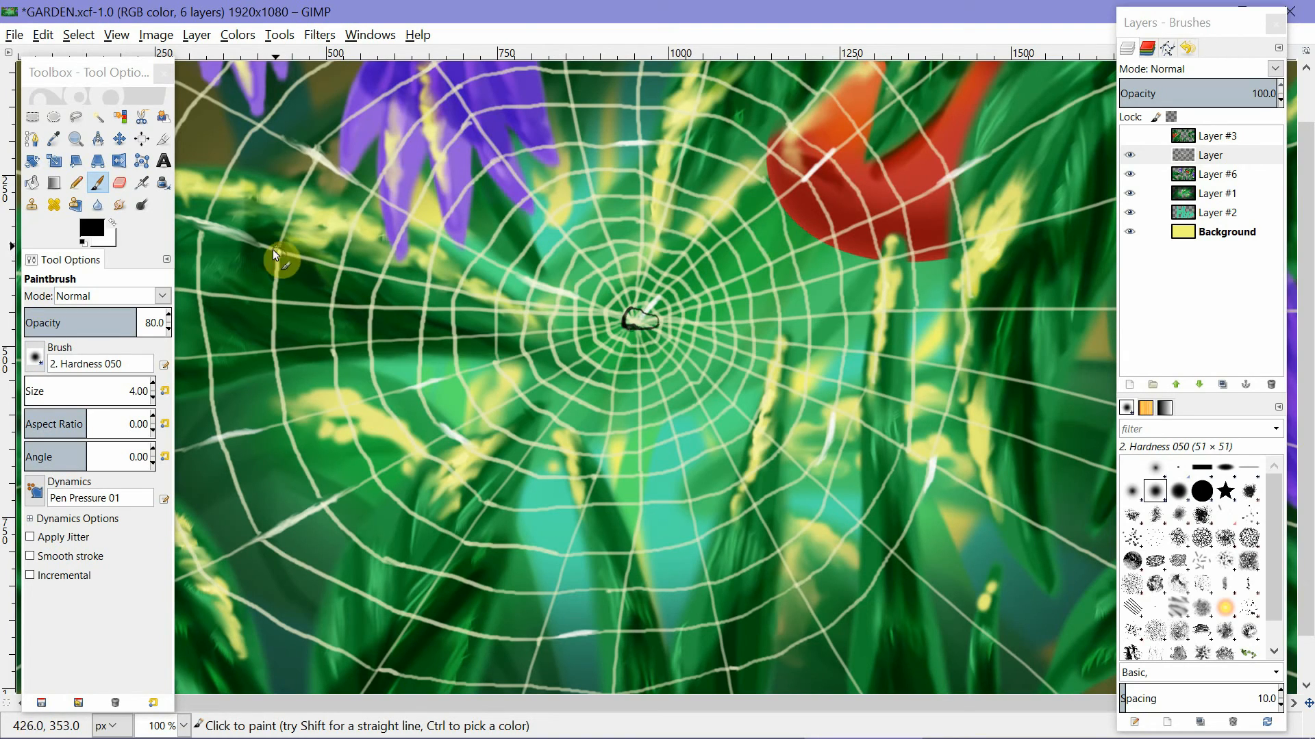
Paint small black-outlined dewdrops with white highlights where the web threads cross.
{"action": "left_click_drag", "start_coordinate": [273, 249], "coordinate": [281, 244]}
{"action": "left_click", "coordinate": [522, 395]}
{"action": "left_click", "coordinate": [323, 503]}
{"action": "left_click", "coordinate": [376, 474]}
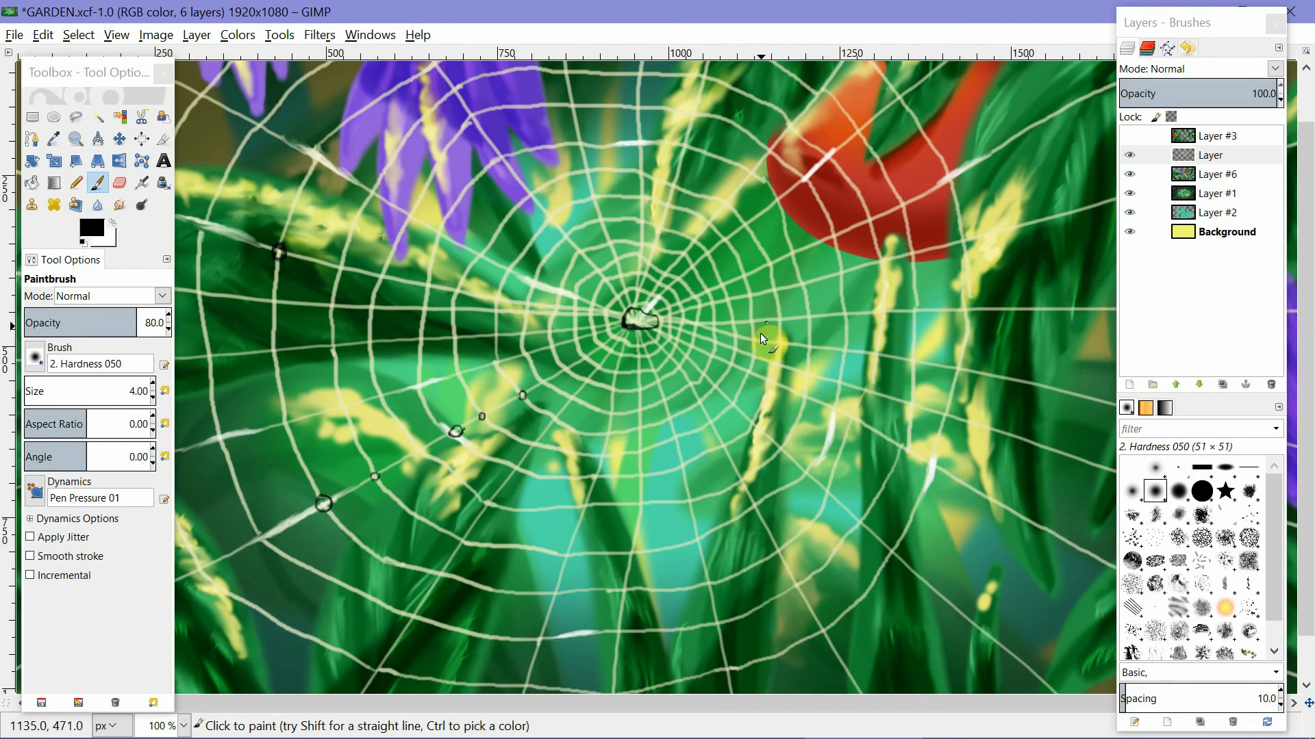
{"action": "key", "text": "x"}
{"action": "key", "text": "z"}
{"action": "left_click", "coordinate": [654, 369]}
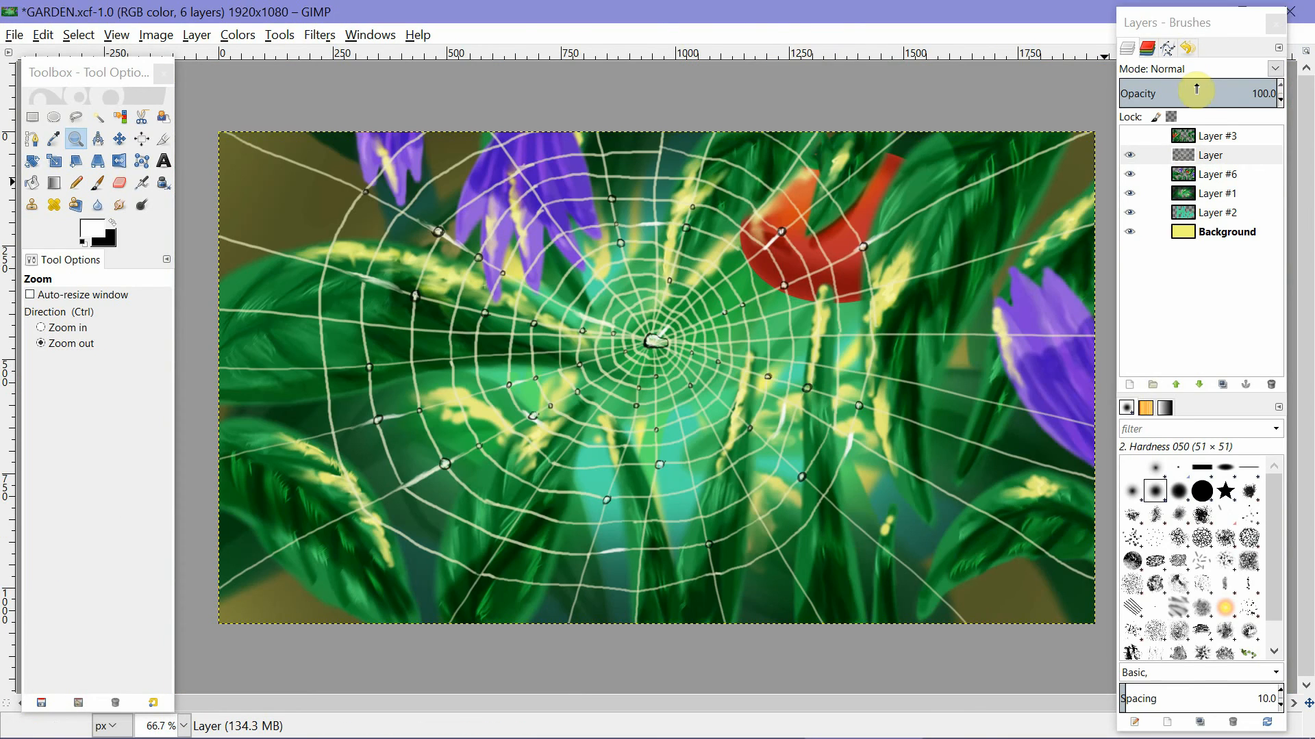
Compare the web with Layer #3 and Layer #1 shown and hidden, leaving both layers visible.
{"action": "left_click", "coordinate": [1130, 137]}
{"action": "left_click", "coordinate": [1129, 137]}
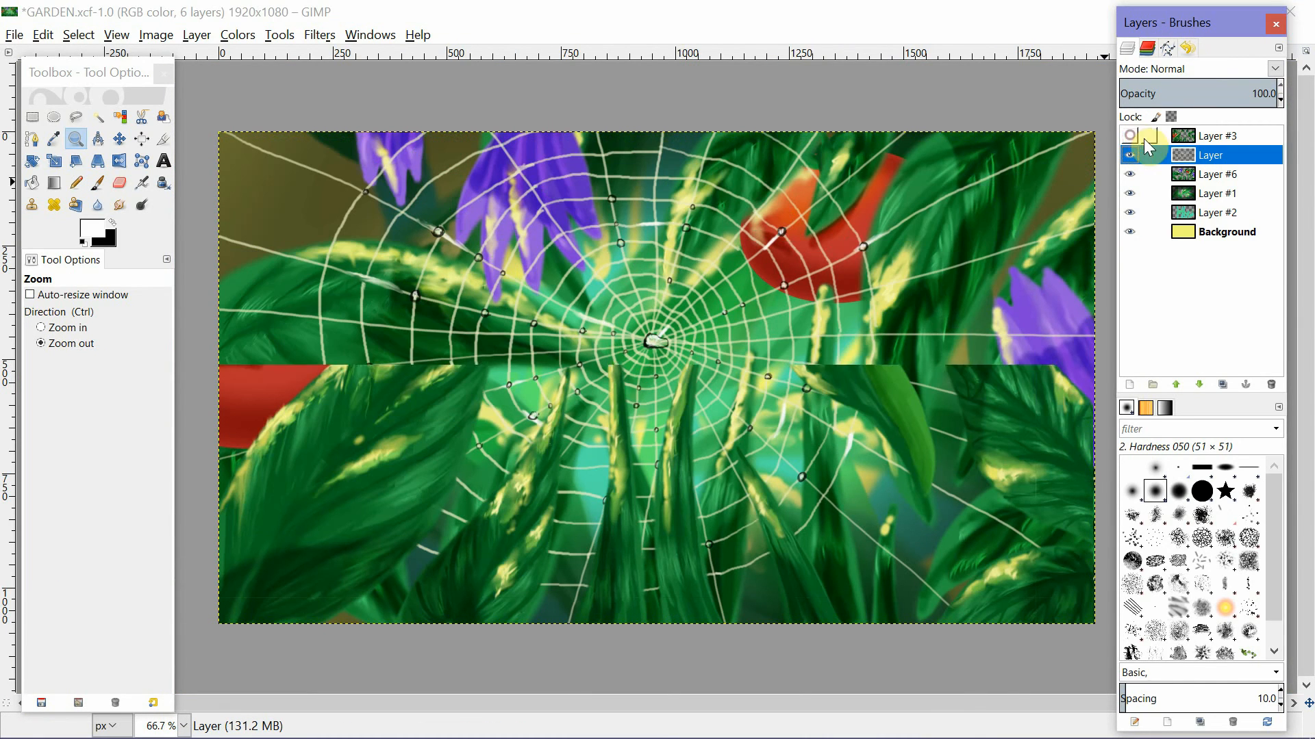
{"action": "left_click", "coordinate": [1130, 194]}
{"action": "left_click", "coordinate": [1132, 195]}
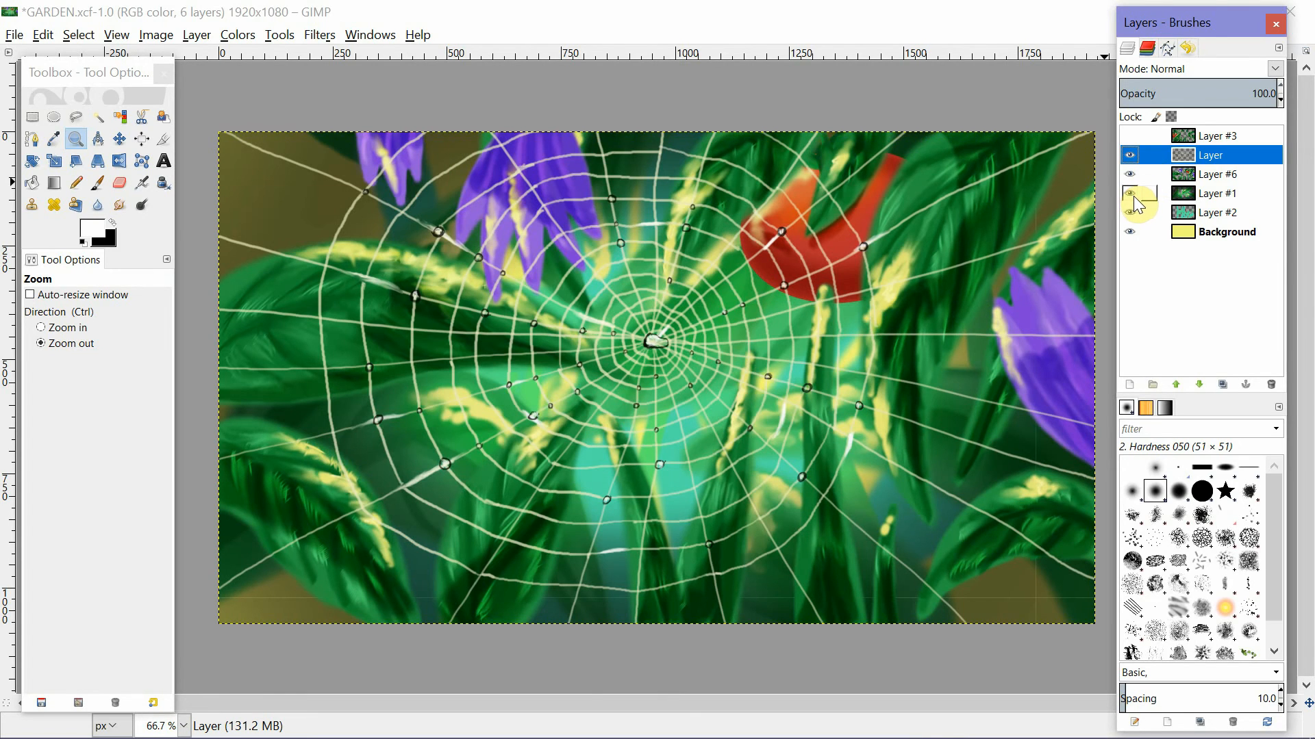
{"action": "left_click", "coordinate": [1130, 136]}
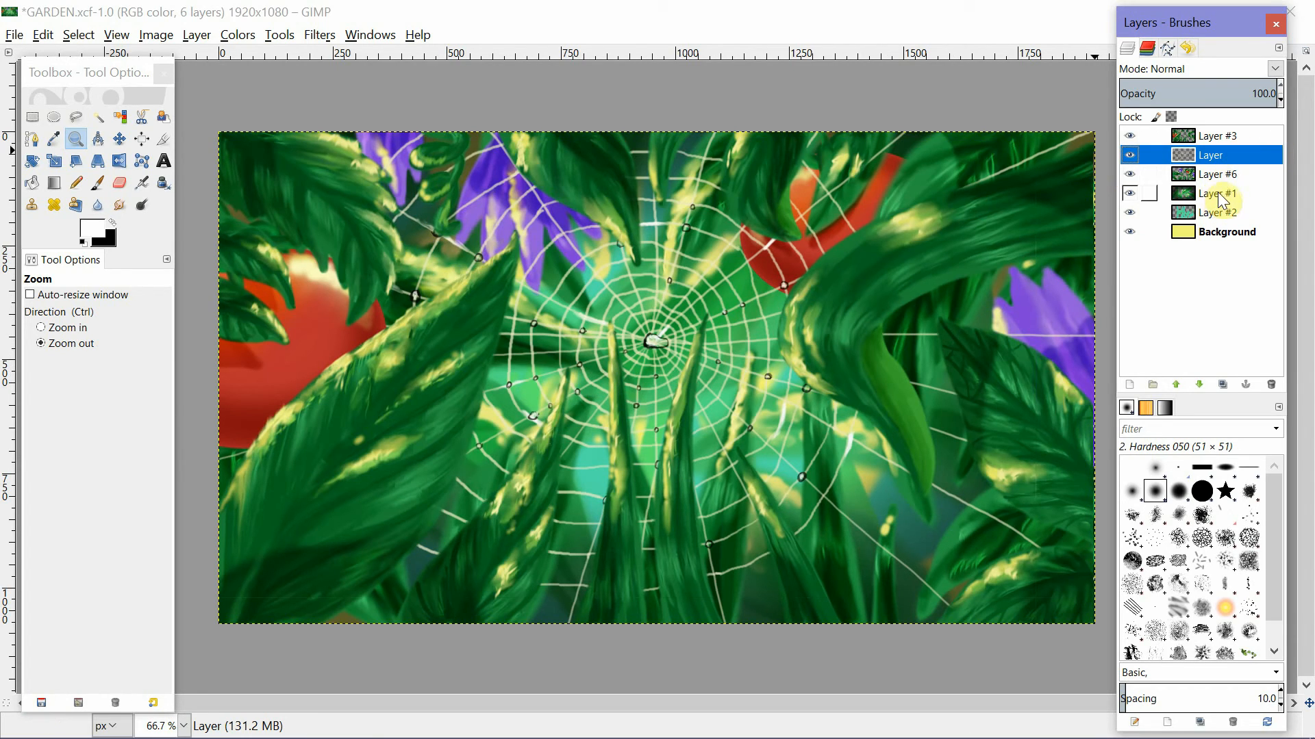
Add a transparent 1920 × 1080 px layer above Layer #3.
{"action": "left_click", "coordinate": [1217, 136]}
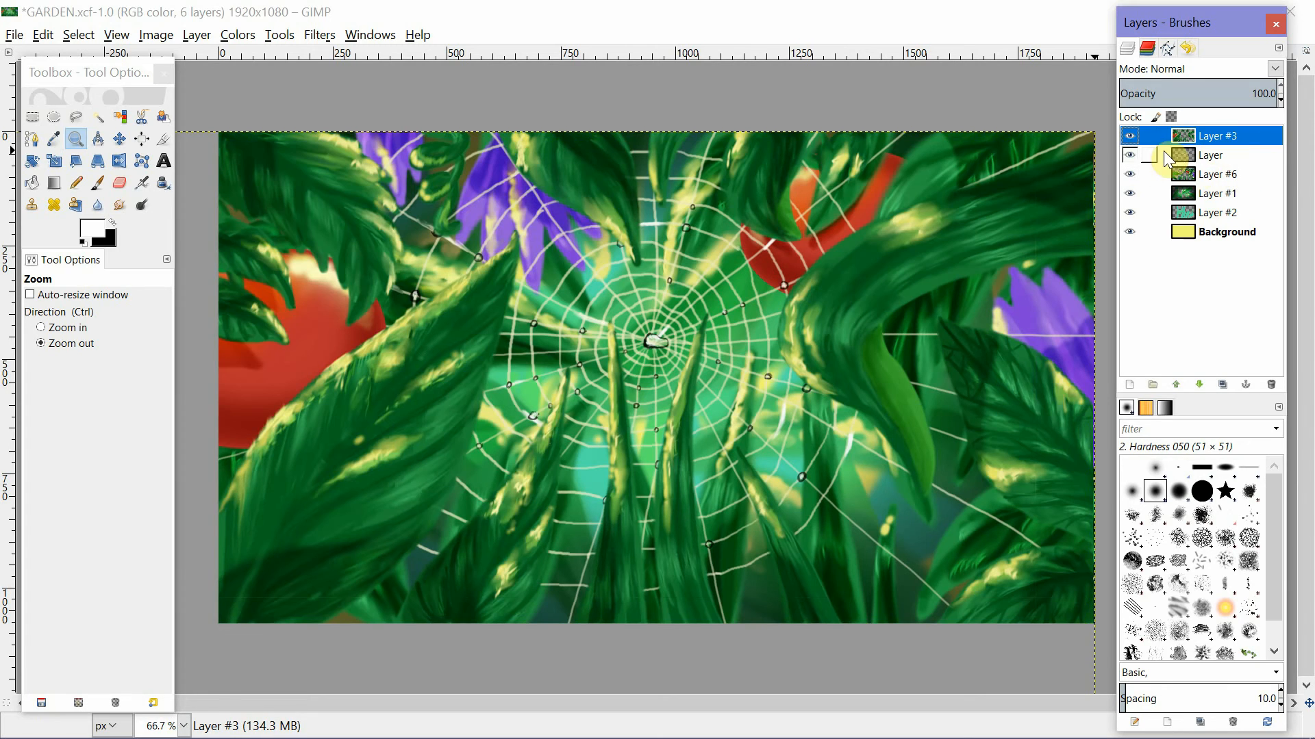
{"action": "left_click", "coordinate": [1129, 136]}
{"action": "left_click", "coordinate": [1129, 136]}
{"action": "left_click", "coordinate": [1129, 385]}
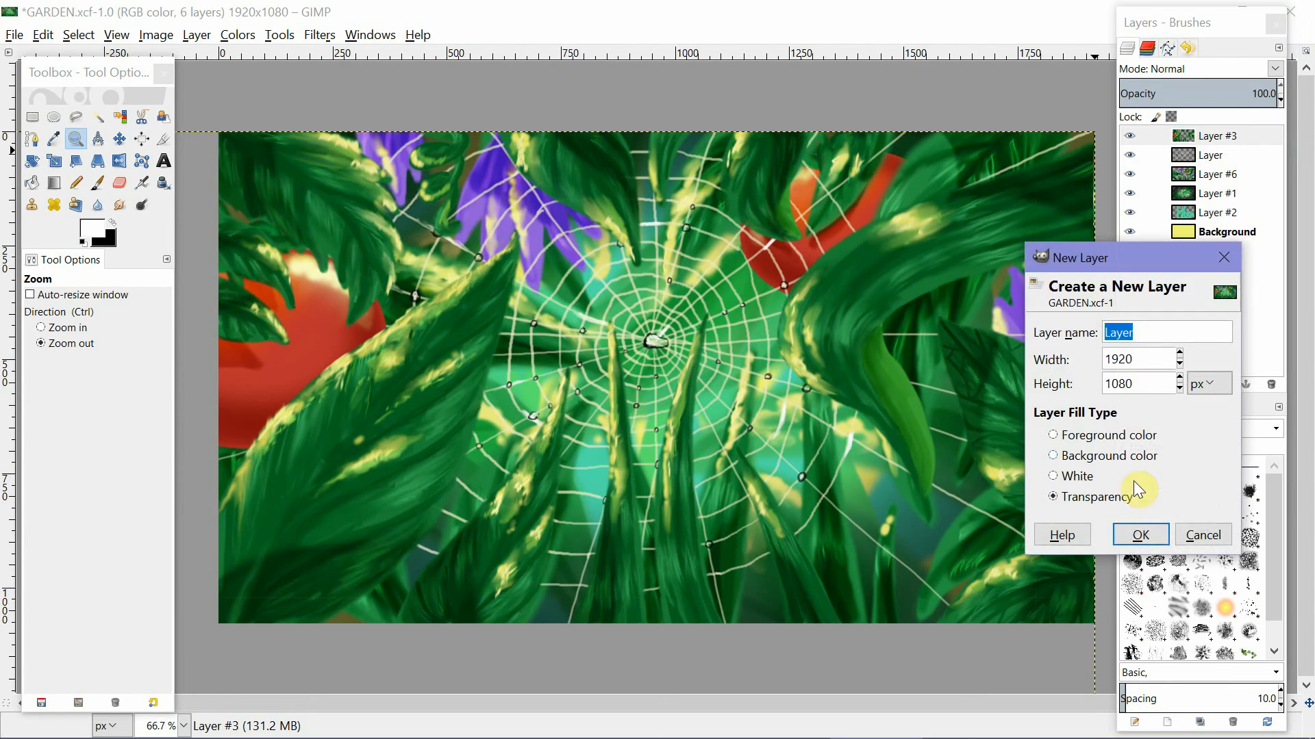
{"action": "left_click", "coordinate": [1130, 611]}
Outline three dewdrops in black on the large left leaf with a Paintbrush of size 7.
{"action": "left_click", "coordinate": [113, 222]}
{"action": "left_click", "coordinate": [97, 183]}
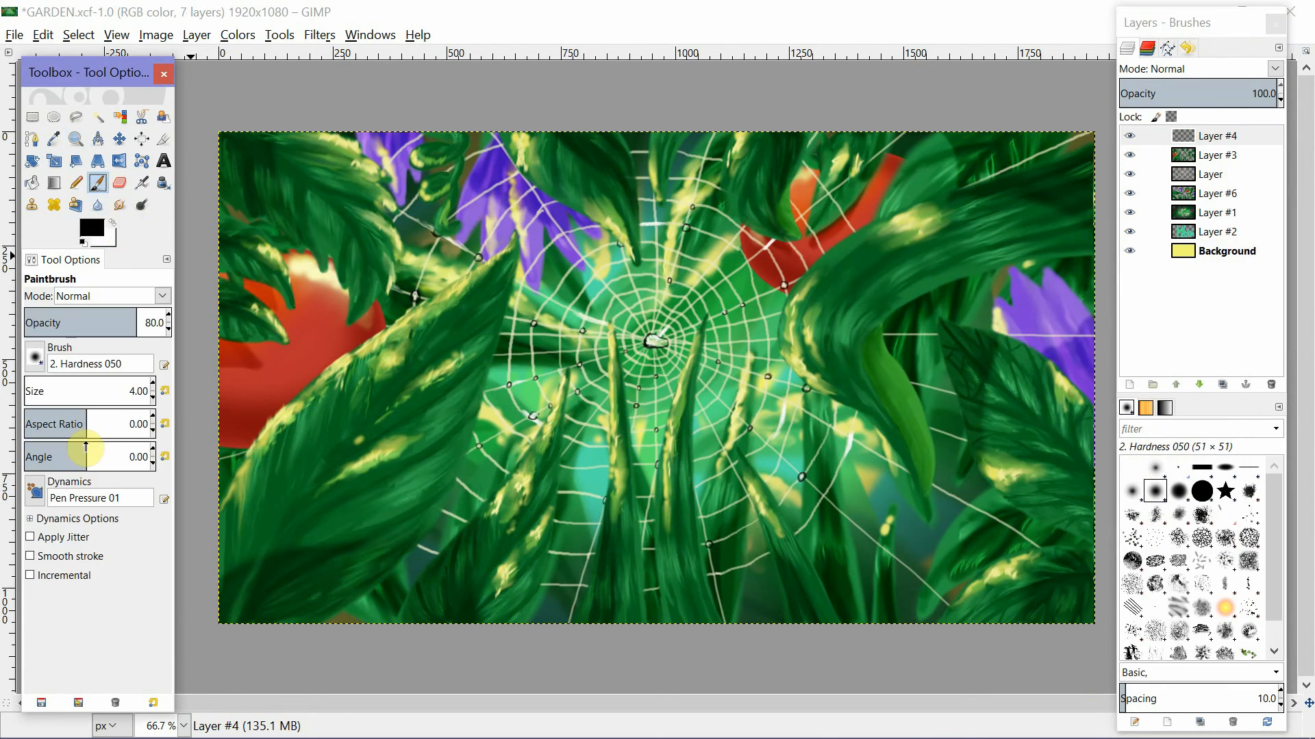
{"action": "triple_click", "coordinate": [152, 382]}
{"action": "mouse_move", "coordinate": [331, 415]}
{"action": "left_mouse_down"}
{"action": "mouse_move", "coordinate": [309, 444]}
{"action": "mouse_move", "coordinate": [319, 438]}
{"action": "left_mouse_up"}
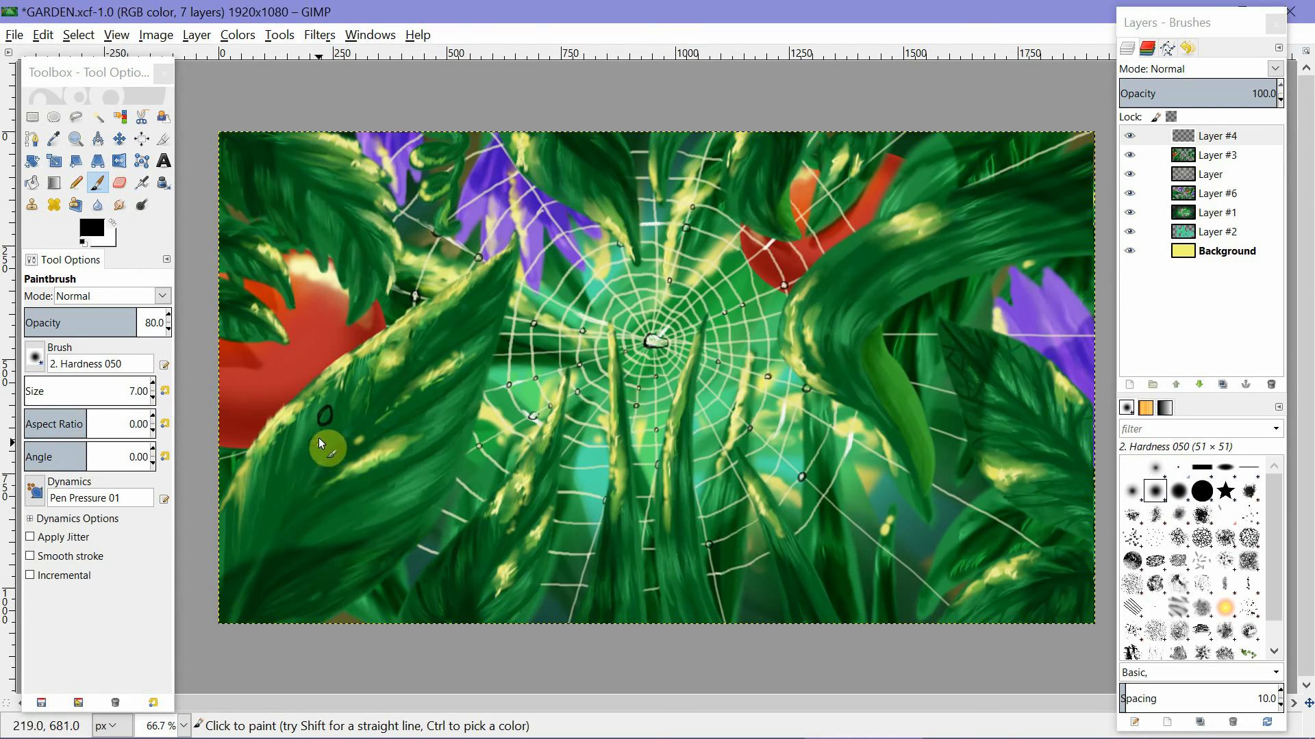
{"action": "mouse_move", "coordinate": [342, 506]}
{"action": "left_mouse_down"}
{"action": "mouse_move", "coordinate": [334, 527]}
{"action": "mouse_move", "coordinate": [340, 506]}
{"action": "left_mouse_up"}
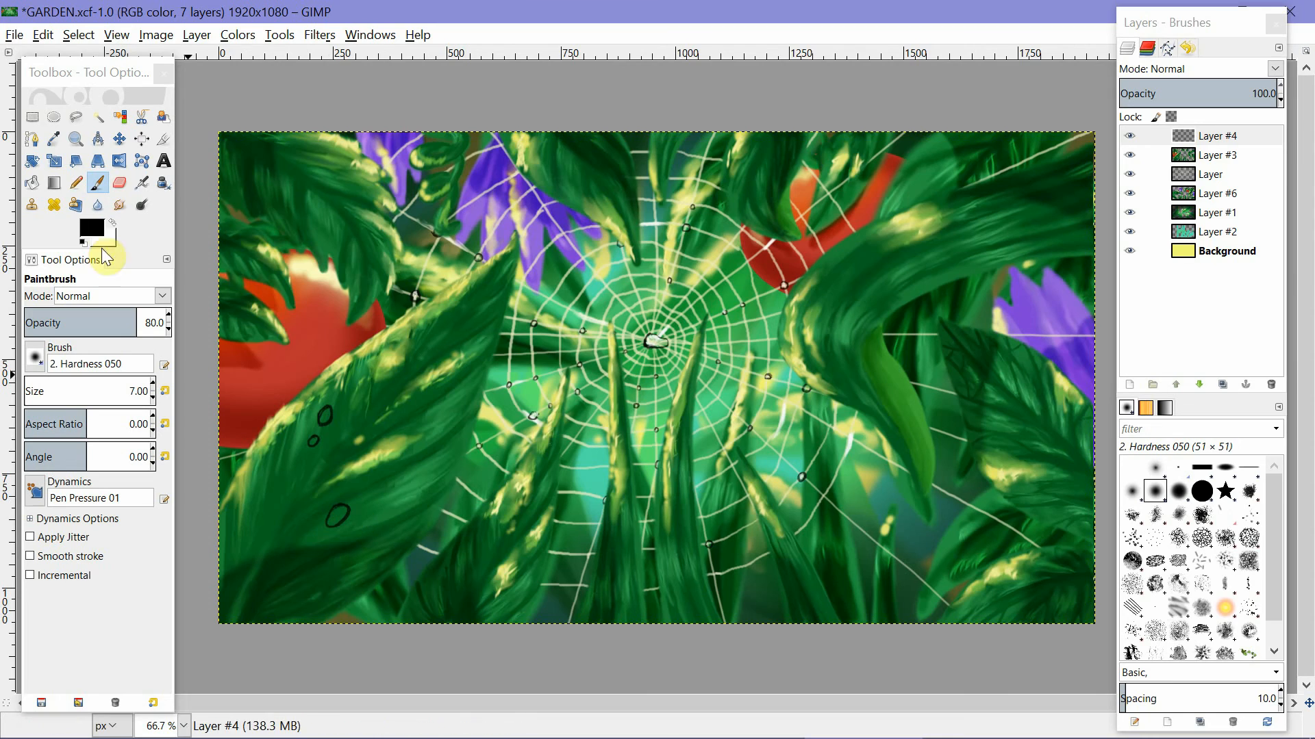
Paint white highlights inside the three dewdrops on the large left leaf.
{"action": "left_click", "coordinate": [113, 224]}
{"action": "left_click_drag", "start_coordinate": [325, 415], "coordinate": [326, 408]}
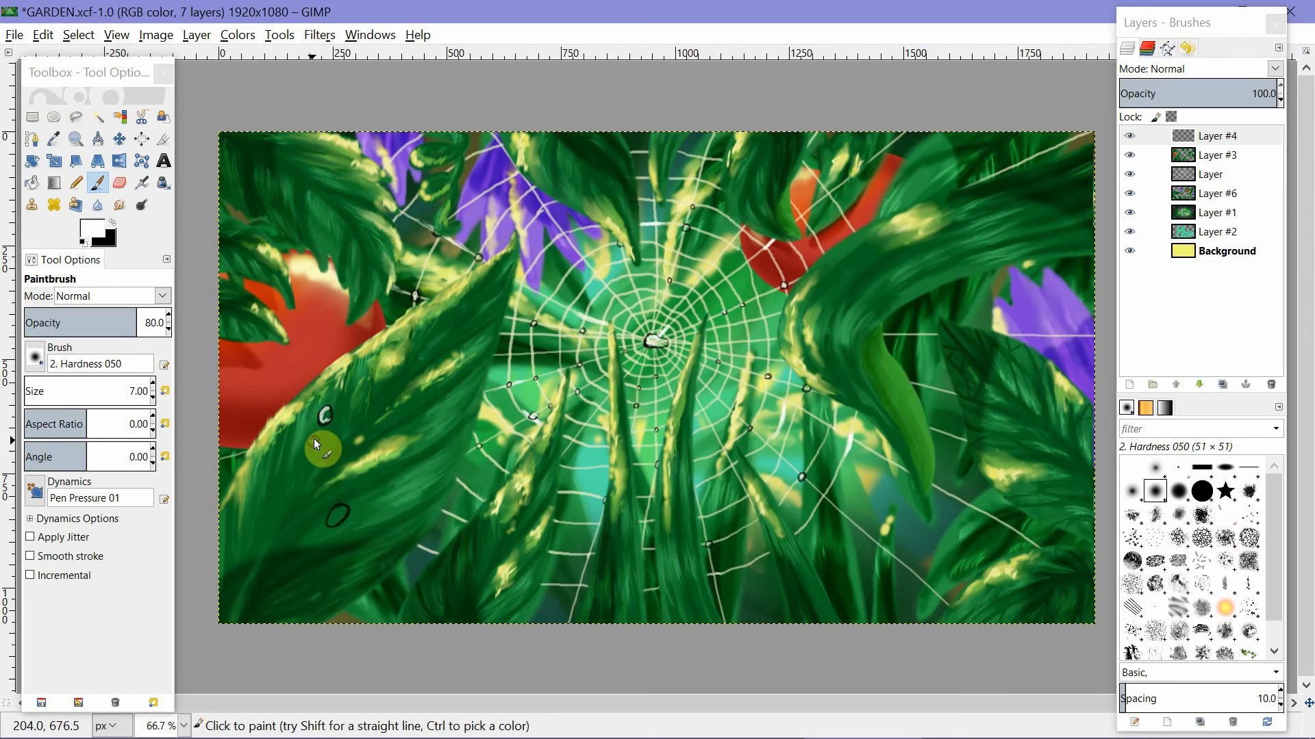
{"action": "left_click", "coordinate": [314, 439]}
{"action": "left_click_drag", "start_coordinate": [339, 507], "coordinate": [335, 515]}
Smudge the white highlights inside the three dewdrops on the large left leaf at brush size 7.
{"action": "left_click", "coordinate": [76, 139]}
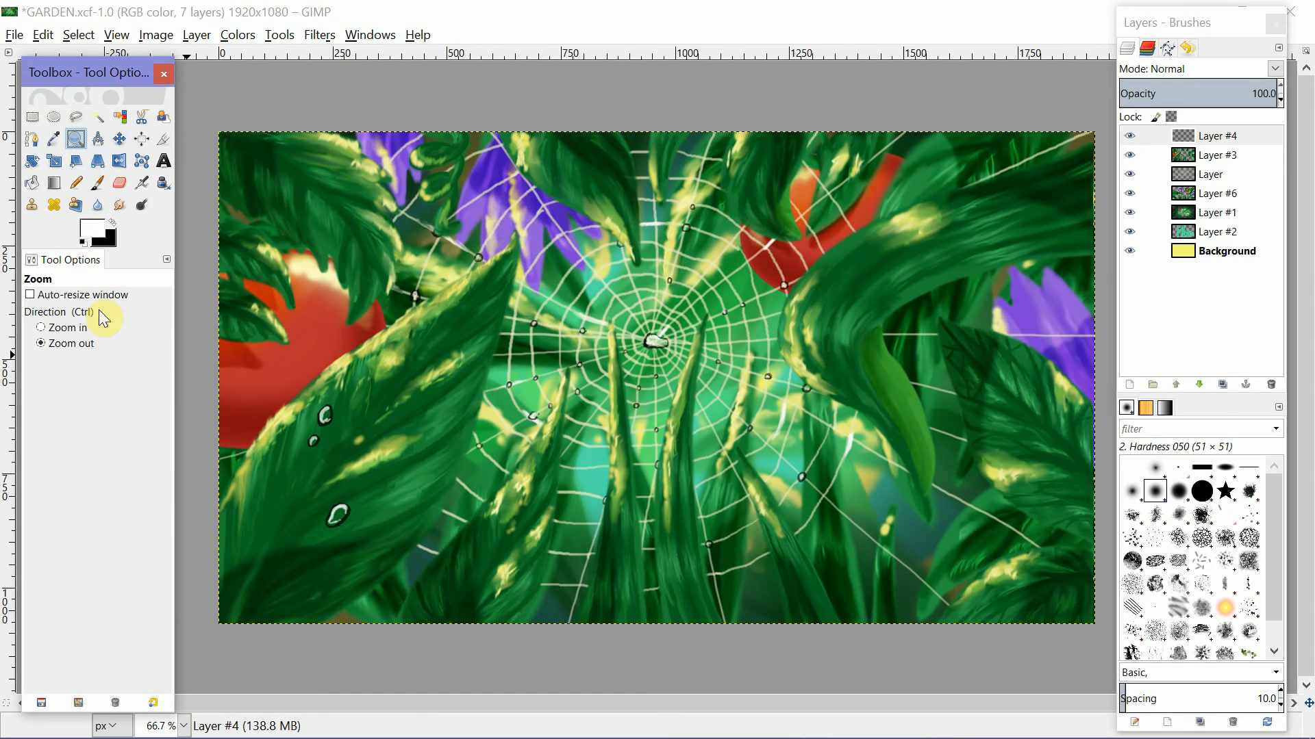
{"action": "left_click", "coordinate": [310, 525]}
{"action": "key", "text": "s"}
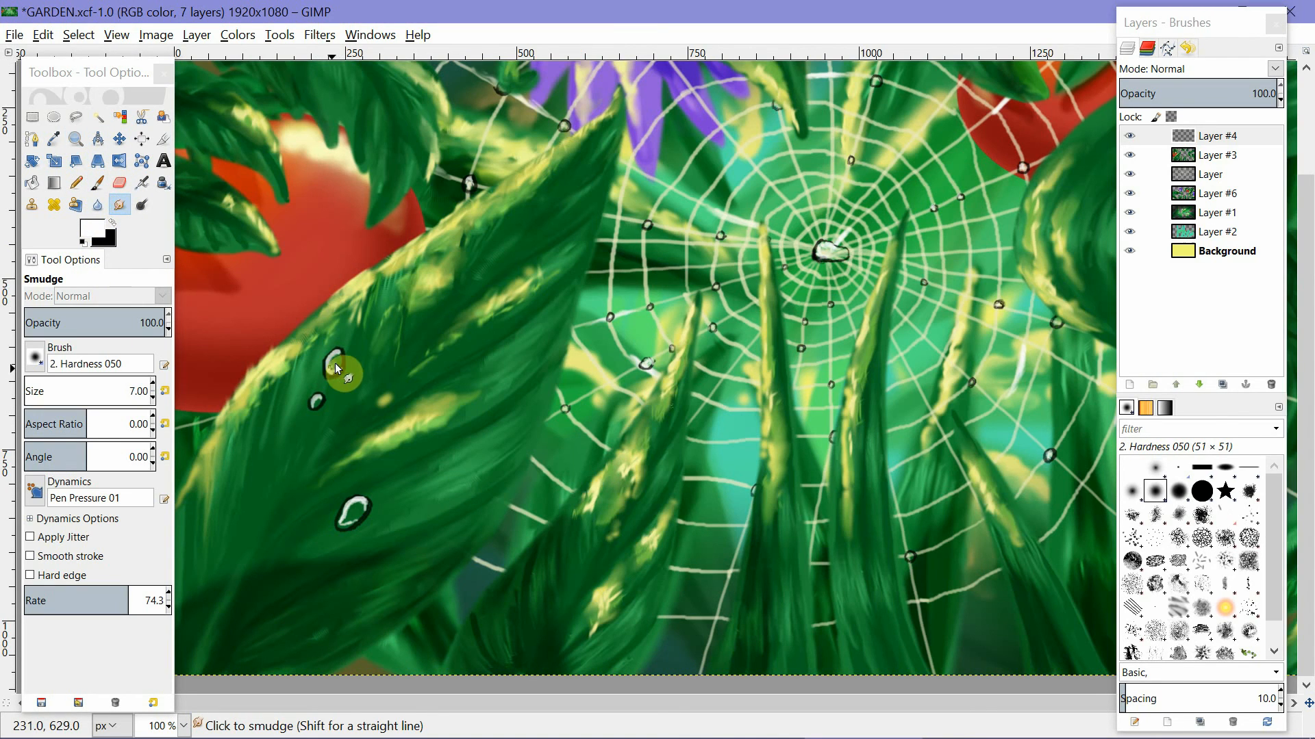
{"action": "mouse_move", "coordinate": [335, 369]}
{"action": "left_mouse_down"}
{"action": "mouse_move", "coordinate": [330, 352]}
{"action": "mouse_move", "coordinate": [340, 370]}
{"action": "mouse_move", "coordinate": [315, 396]}
{"action": "left_mouse_up"}
{"action": "mouse_move", "coordinate": [341, 510]}
{"action": "left_mouse_down"}
{"action": "mouse_move", "coordinate": [363, 503]}
{"action": "mouse_move", "coordinate": [347, 497]}
{"action": "mouse_move", "coordinate": [339, 524]}
{"action": "mouse_move", "coordinate": [363, 496]}
{"action": "mouse_move", "coordinate": [352, 521]}
{"action": "mouse_move", "coordinate": [354, 502]}
{"action": "left_mouse_up"}
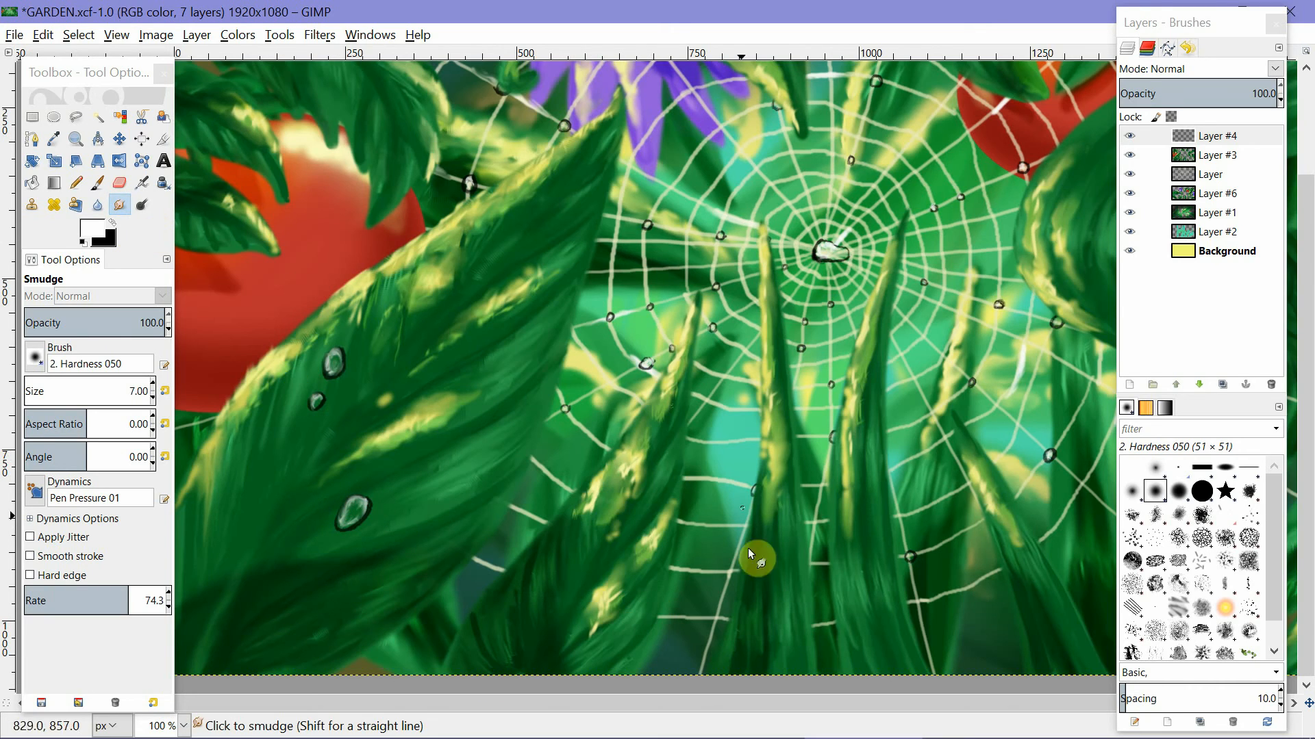
{"action": "left_click", "coordinate": [98, 183]}
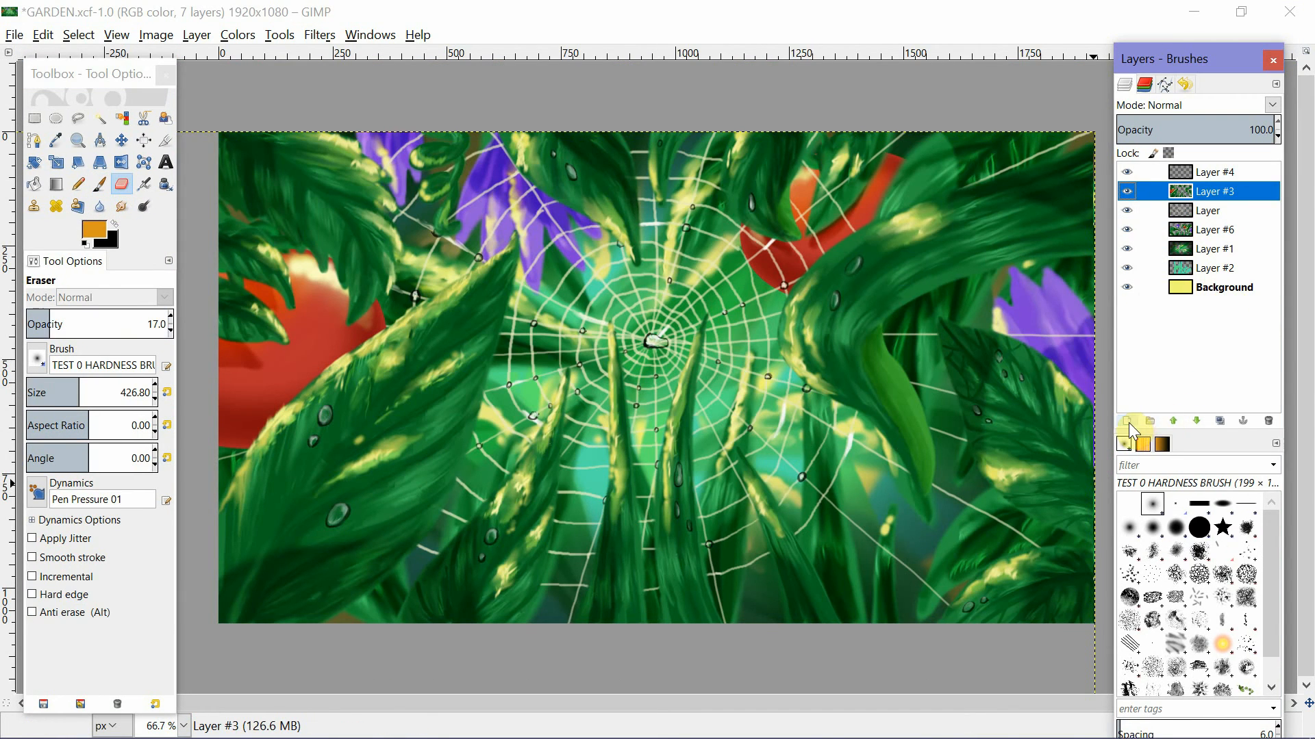
Add a transparent 1920 × 1080 px layer above Layer #3 and bucket-fill it with orange de9517.
{"action": "left_click", "coordinate": [1130, 432]}
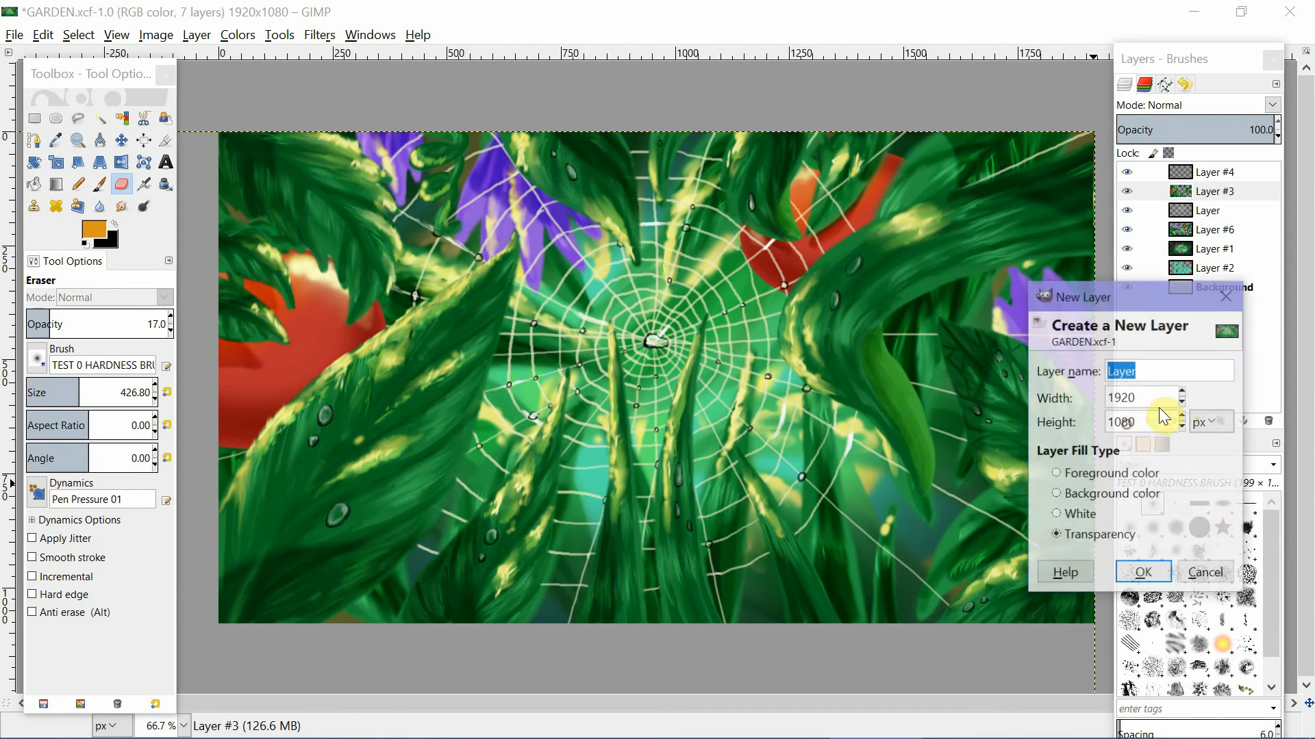
{"action": "left_click", "coordinate": [1149, 576]}
{"action": "left_click", "coordinate": [101, 237]}
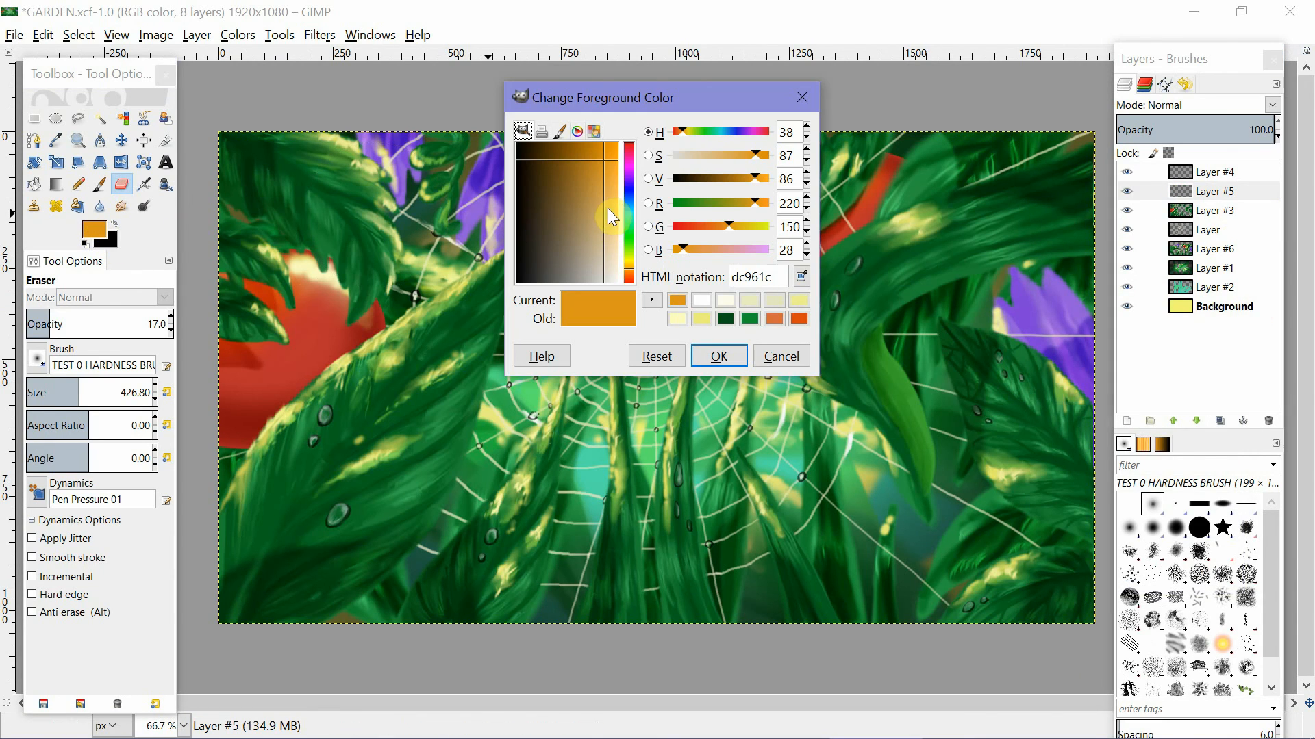
{"action": "left_click_drag", "start_coordinate": [606, 163], "coordinate": [603, 157]}
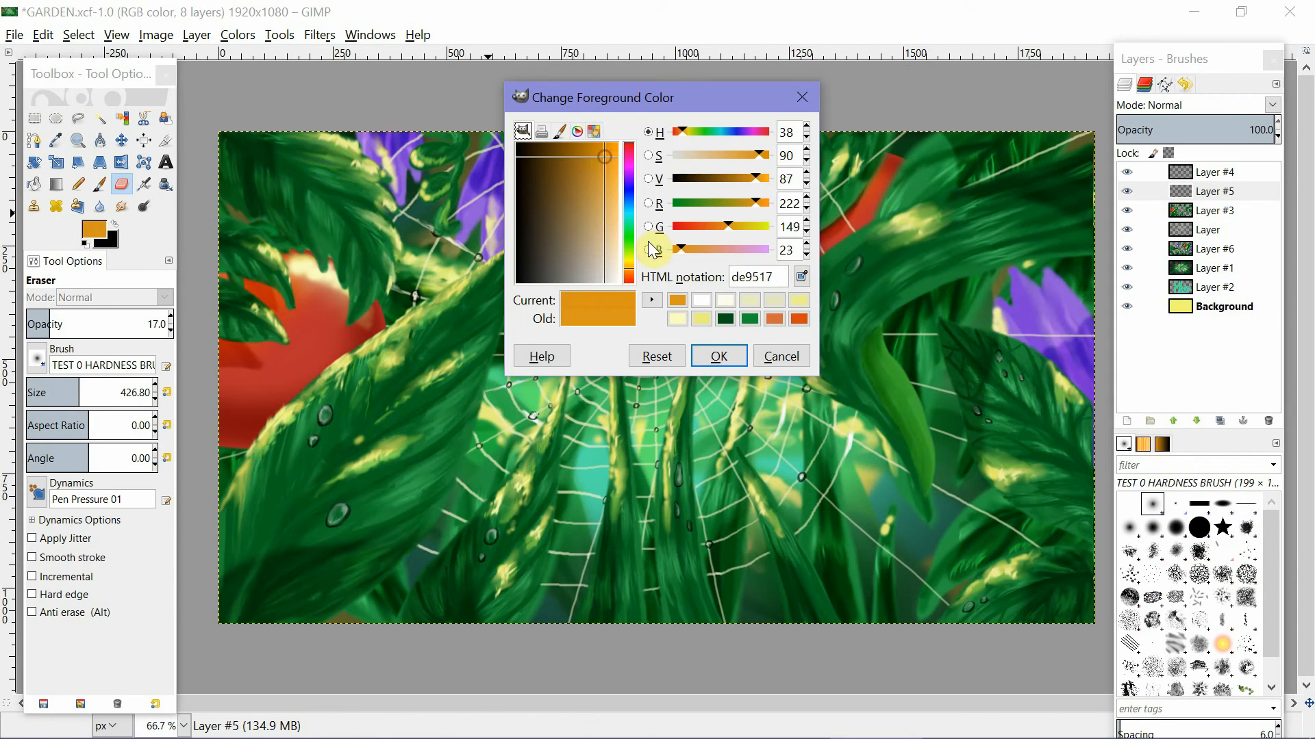
{"action": "left_click", "coordinate": [719, 357]}
{"action": "left_click", "coordinate": [34, 184]}
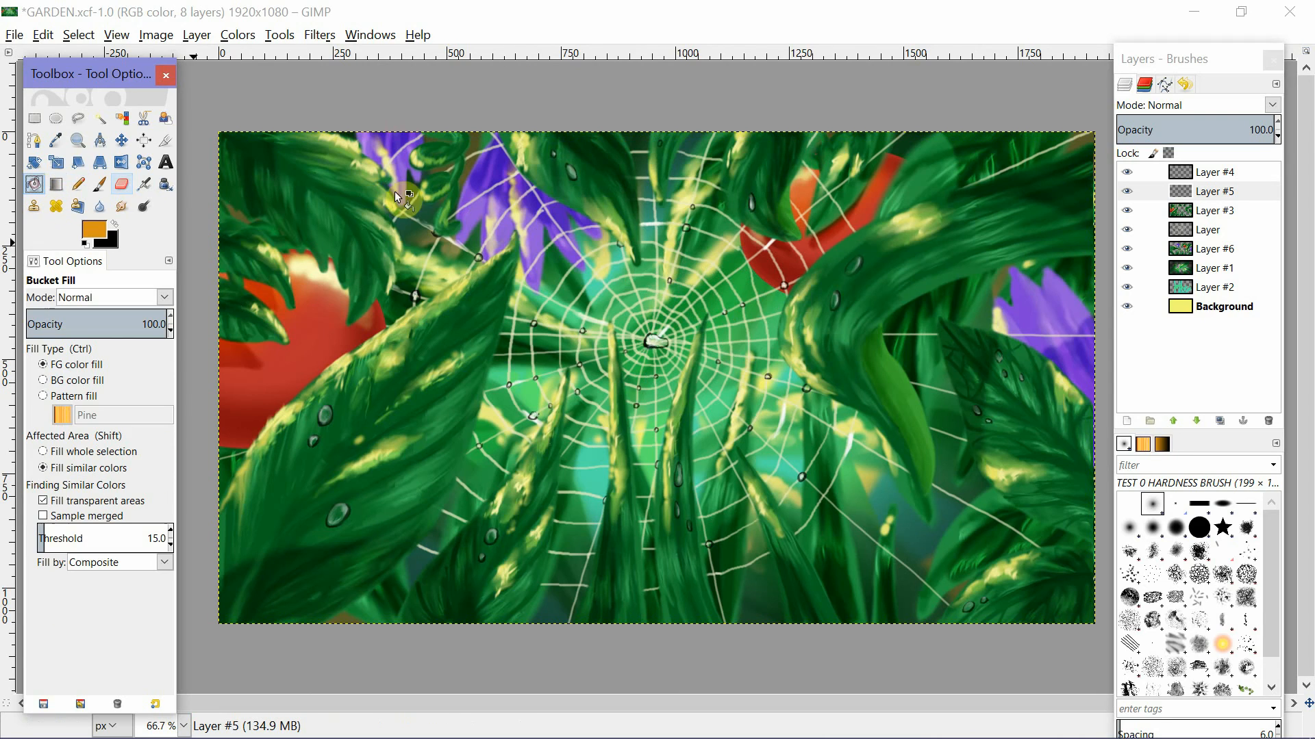
{"action": "left_click", "coordinate": [806, 347]}
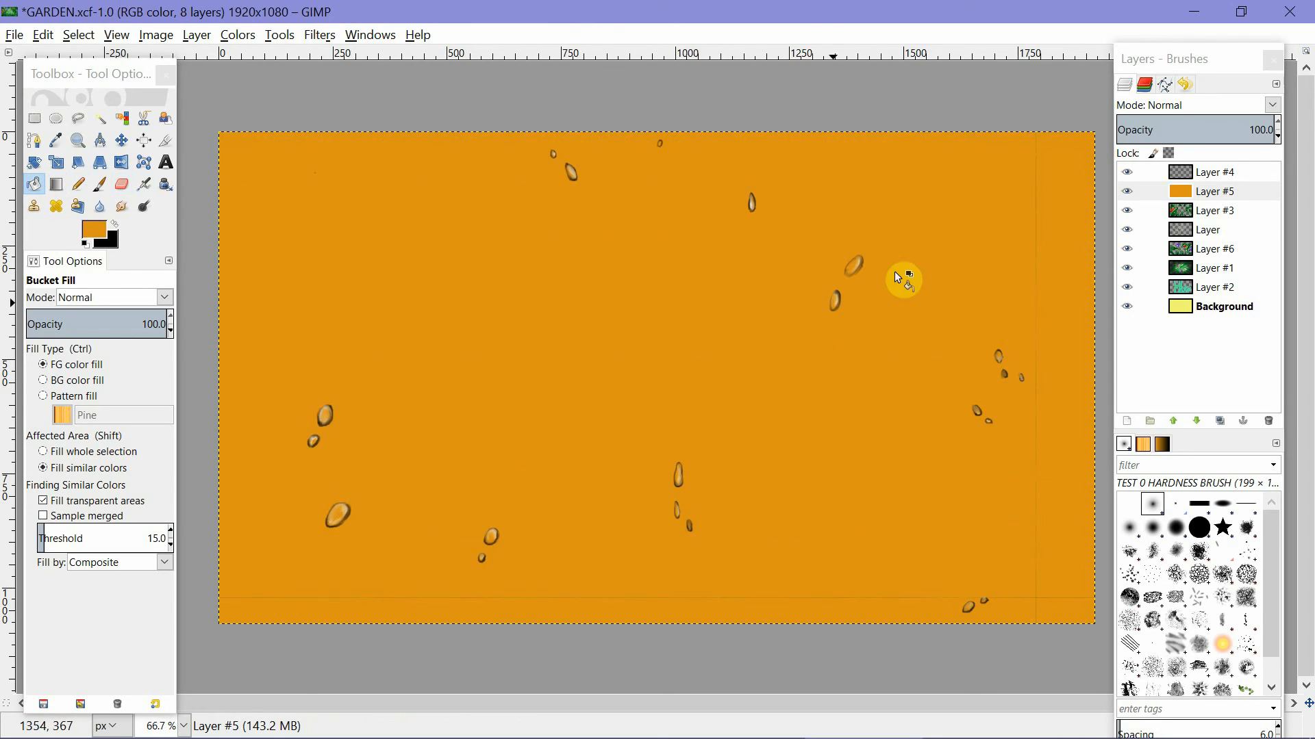
Set the orange fill layer to Overlay mode with 40% opacity.
{"action": "left_click", "coordinate": [1267, 98]}
{"action": "left_click", "coordinate": [1218, 337]}
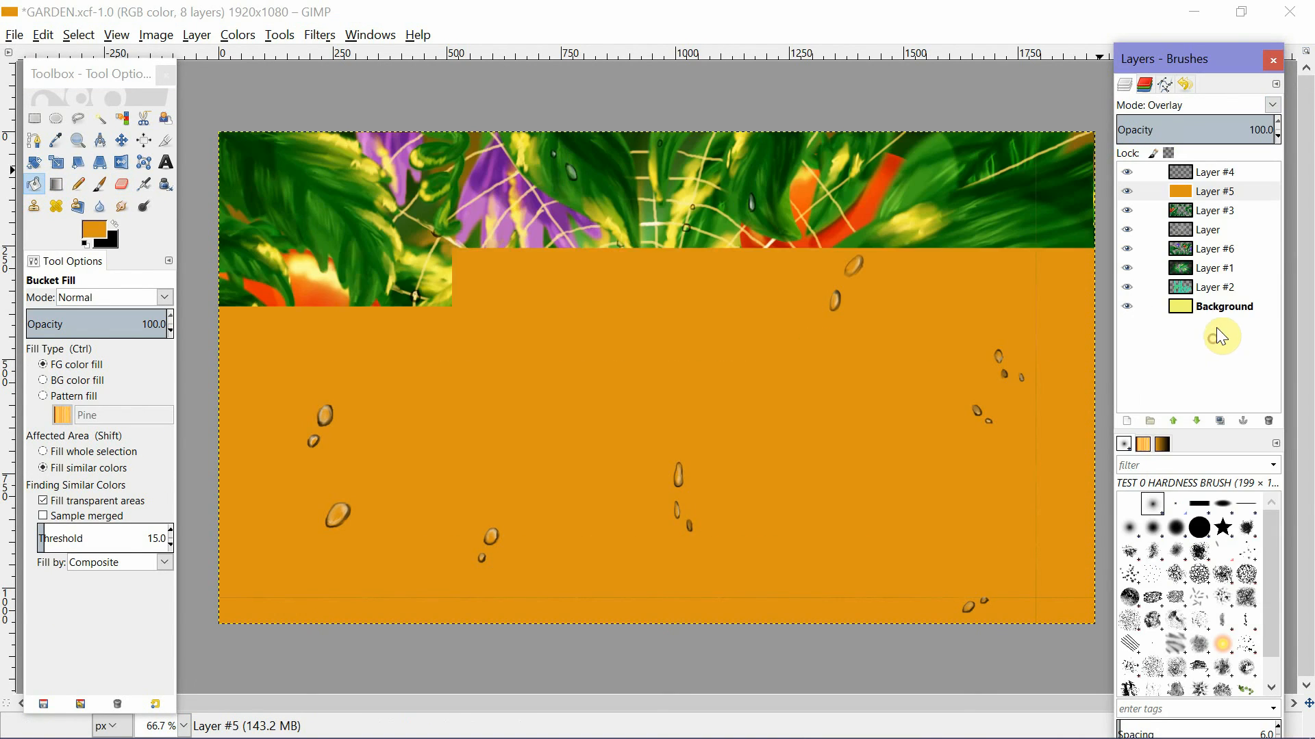
{"action": "left_click", "coordinate": [1278, 138]}
{"action": "left_click_drag", "start_coordinate": [1278, 137], "coordinate": [1278, 138]}
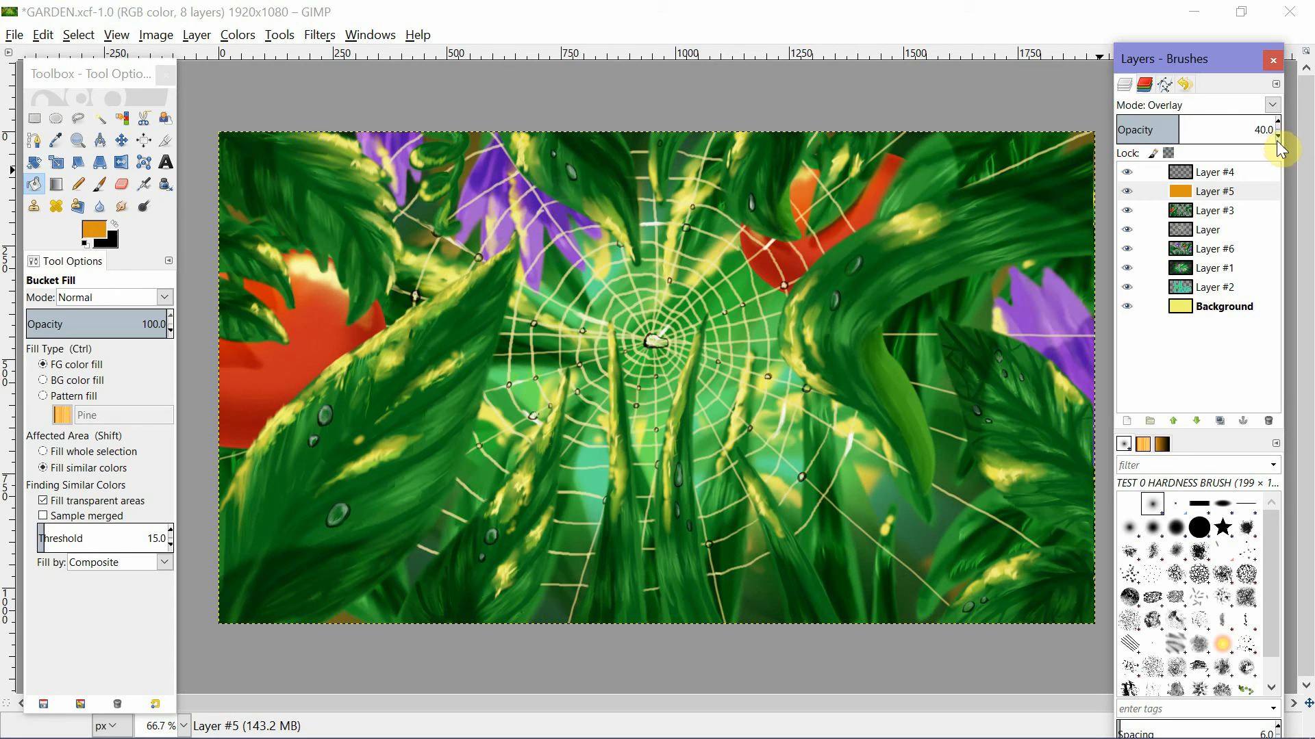
Merge the orange overlay layer down into Layer #3 and compare that layer hidden and shown.
{"action": "left_click", "coordinate": [1147, 194]}
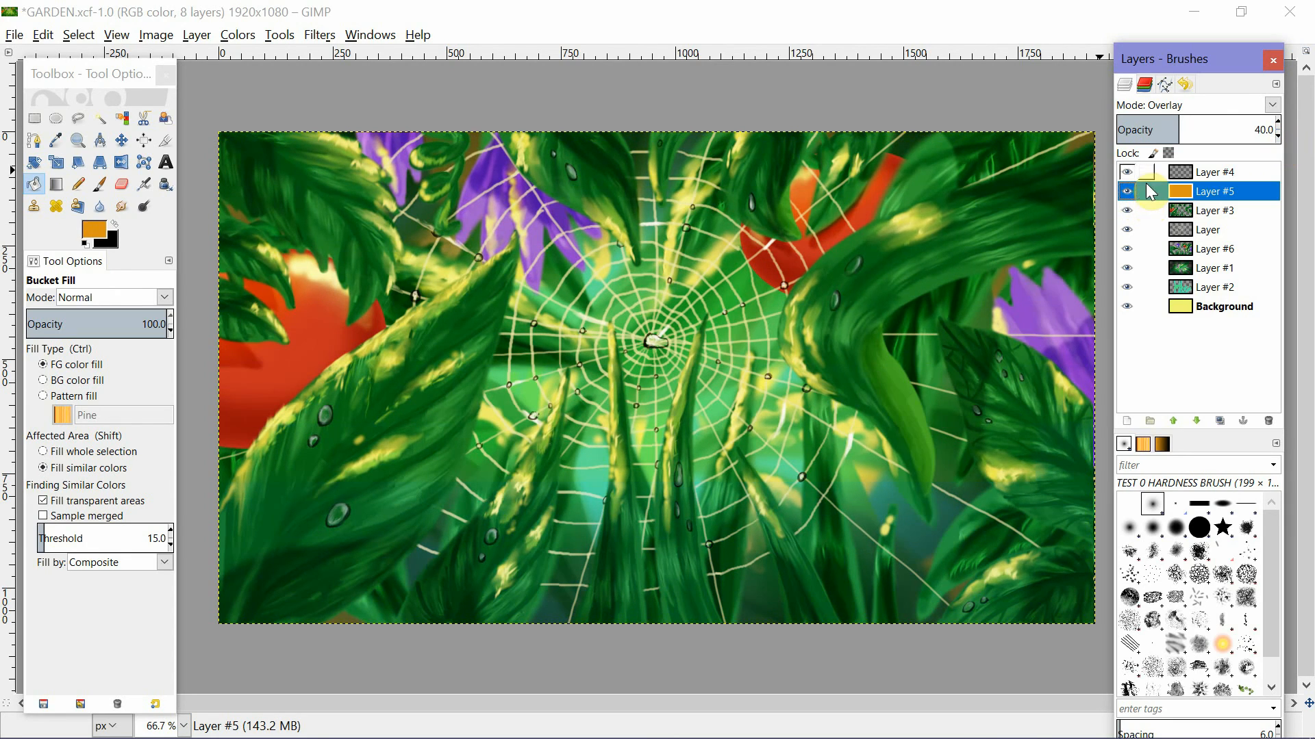
{"action": "right_click", "coordinate": [1235, 191]}
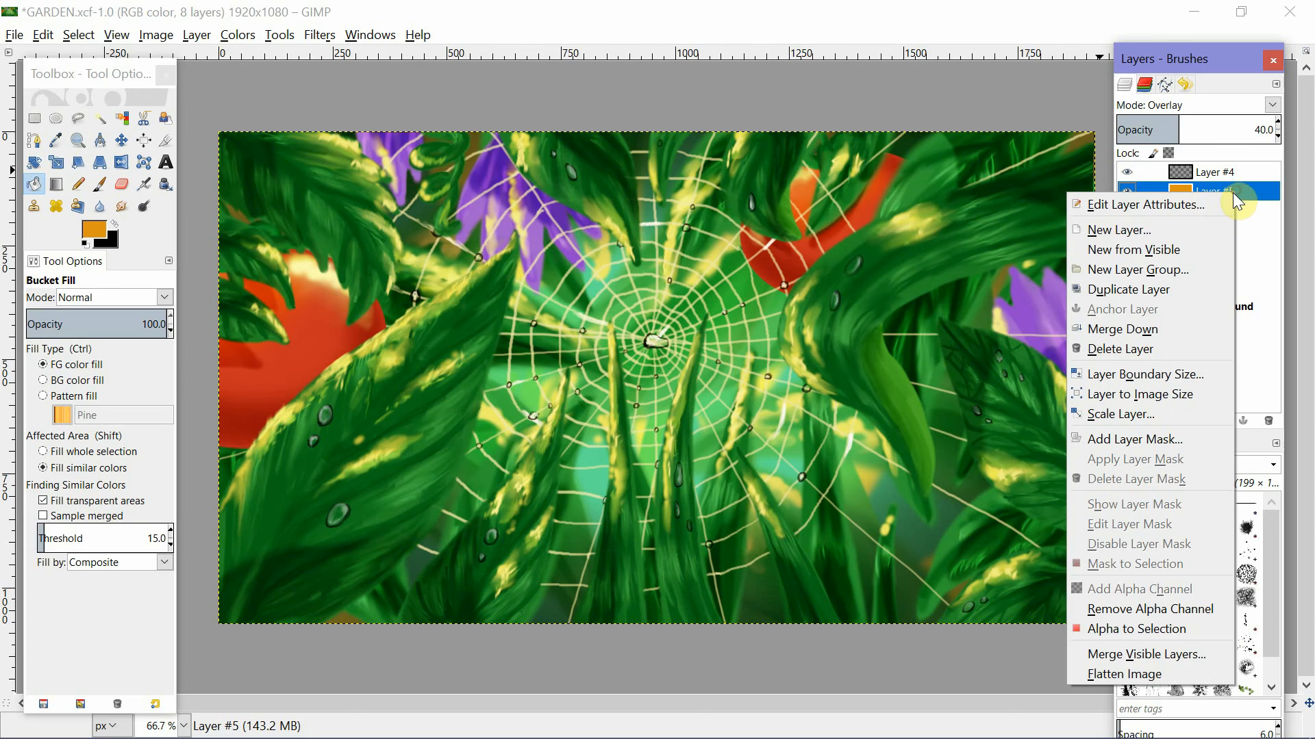
{"action": "left_click", "coordinate": [1158, 329]}
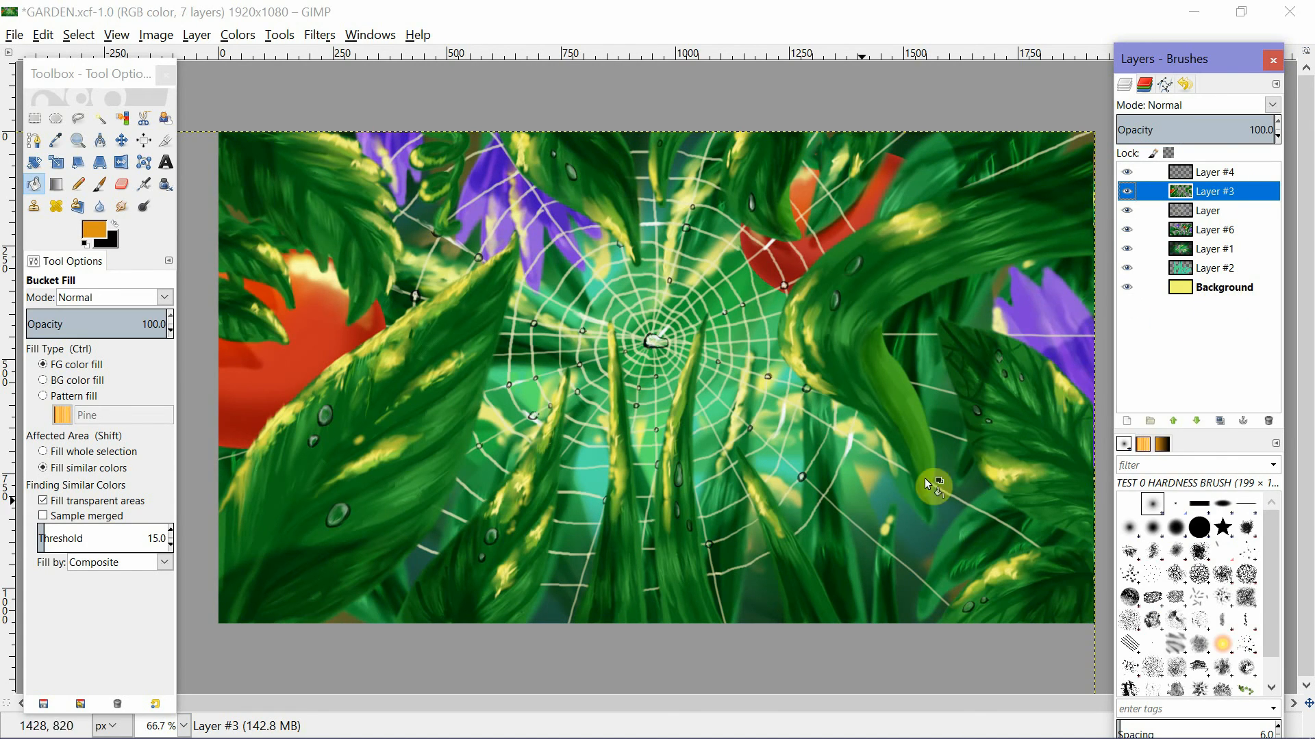
{"action": "left_click", "coordinate": [1128, 194]}
{"action": "left_click", "coordinate": [1128, 193]}
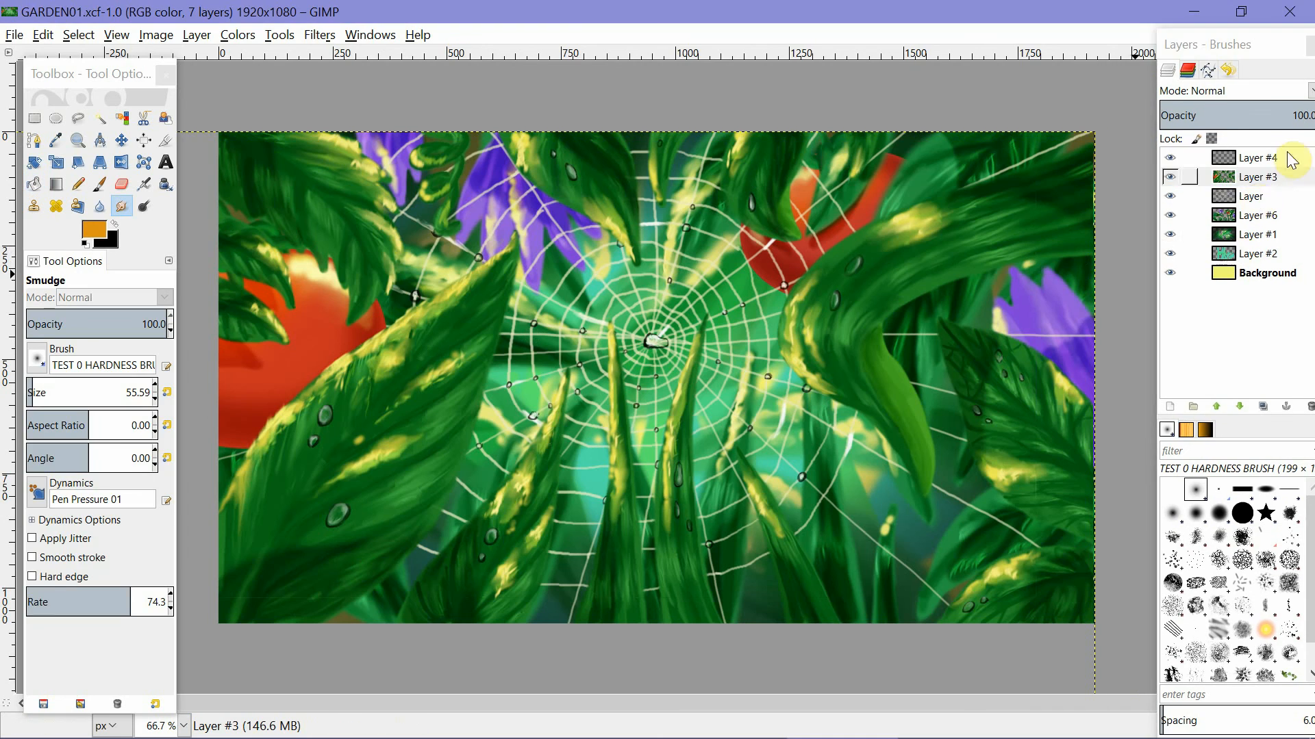
Merge the dewdrop Layer #4 down into Layer #3 and toggle the layers' visibility to check their contents.
{"action": "left_click", "coordinate": [1267, 159]}
{"action": "right_click", "coordinate": [1272, 160]}
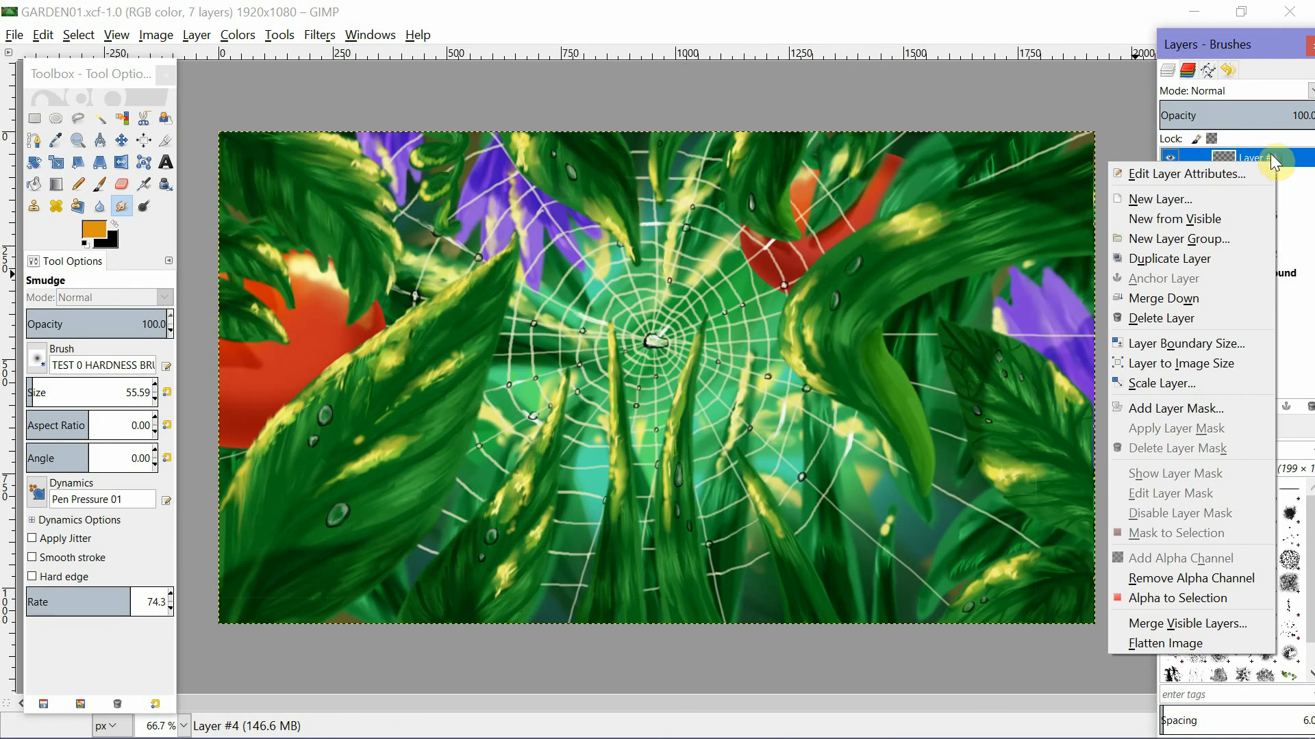
{"action": "left_click", "coordinate": [1162, 318]}
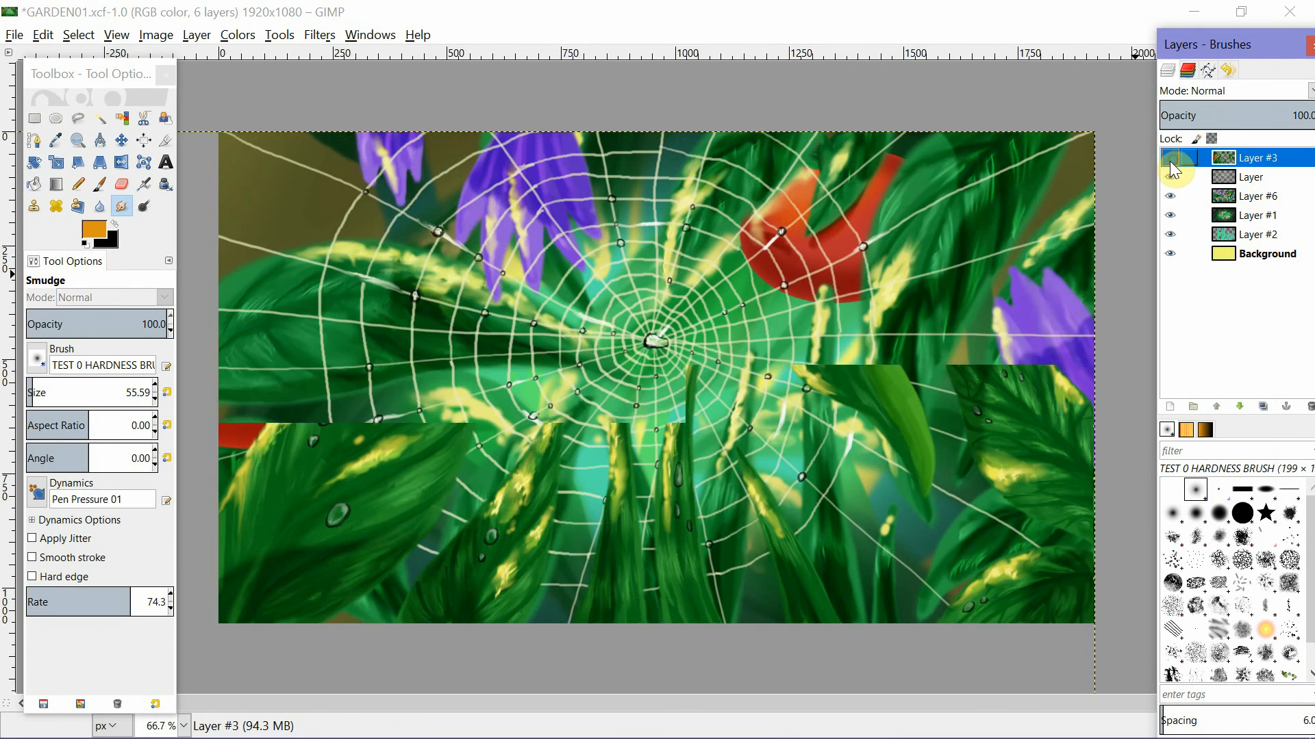
{"action": "left_click", "coordinate": [1171, 158]}
{"action": "left_click", "coordinate": [1171, 197]}
{"action": "left_click", "coordinate": [1169, 197]}
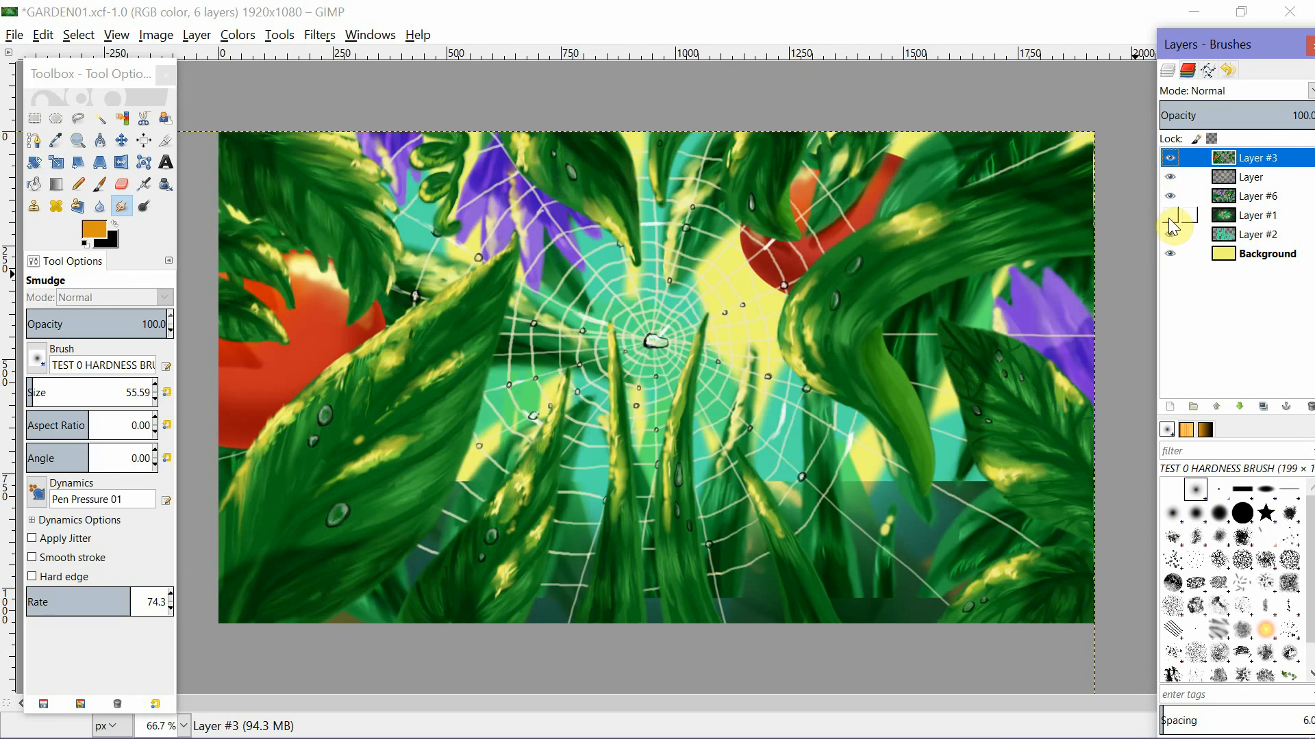
Apply a Gaussian Blur with a 60 px radius to Layer #2.
{"action": "left_click", "coordinate": [1237, 236]}
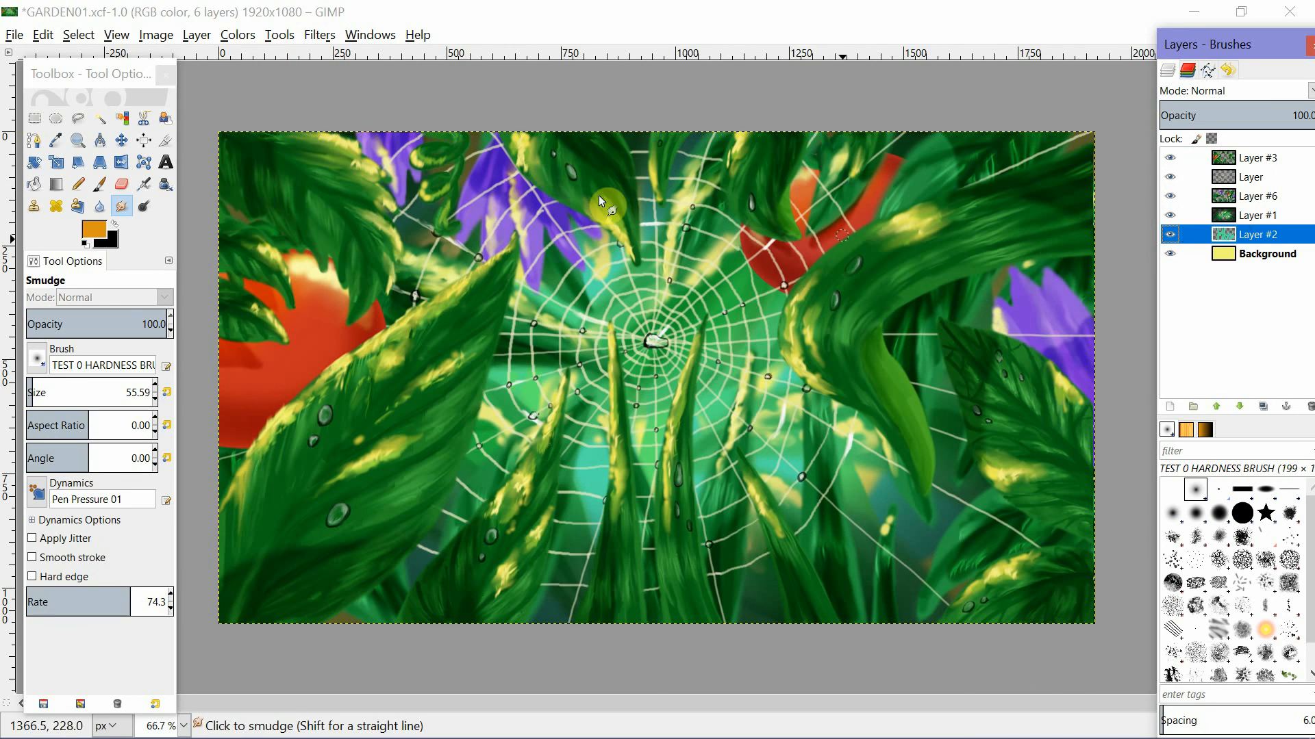
{"action": "left_click", "coordinate": [319, 35]}
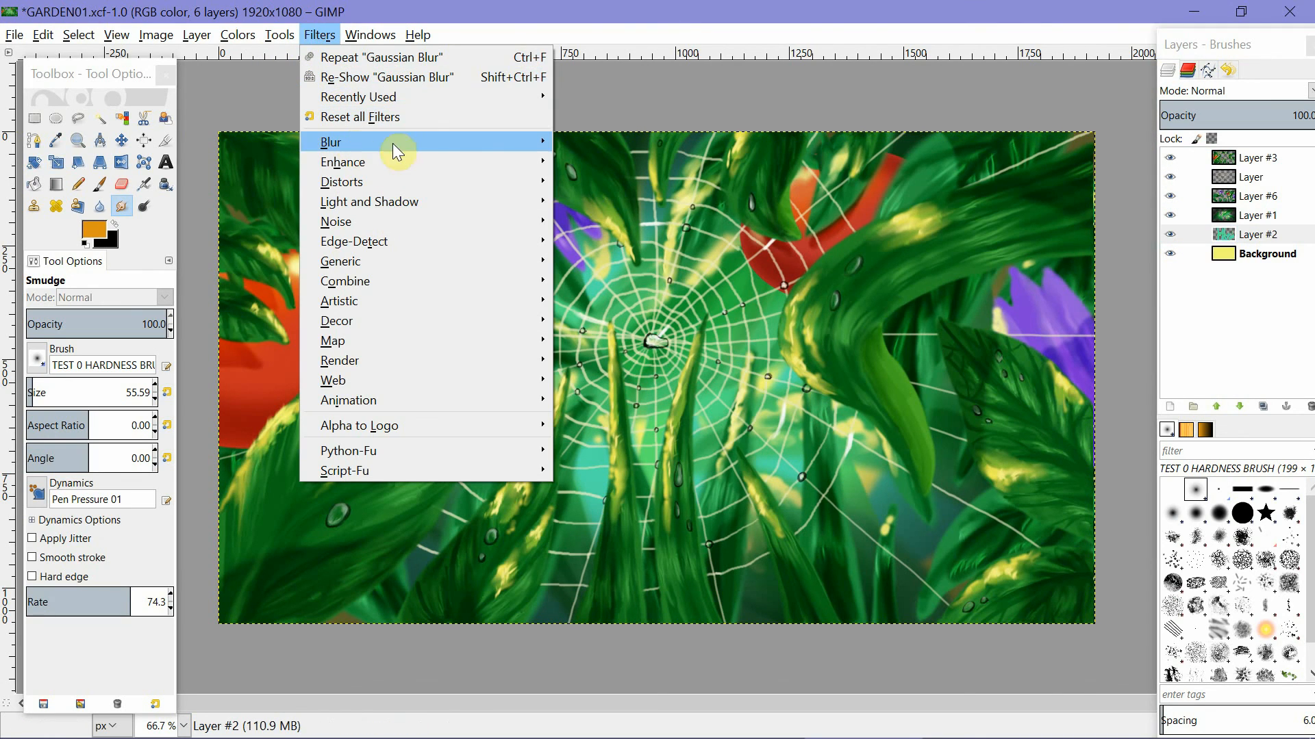
{"action": "left_click", "coordinate": [622, 161]}
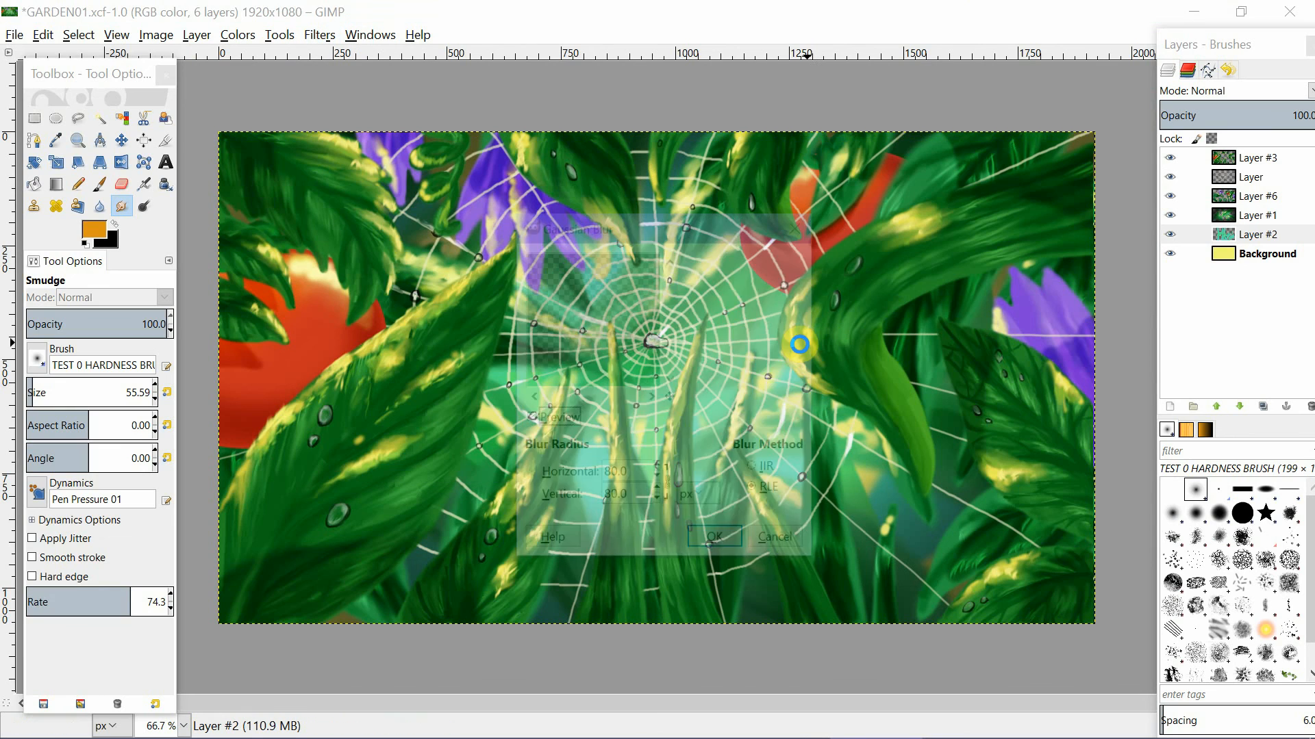
{"action": "left_click", "coordinate": [713, 543]}
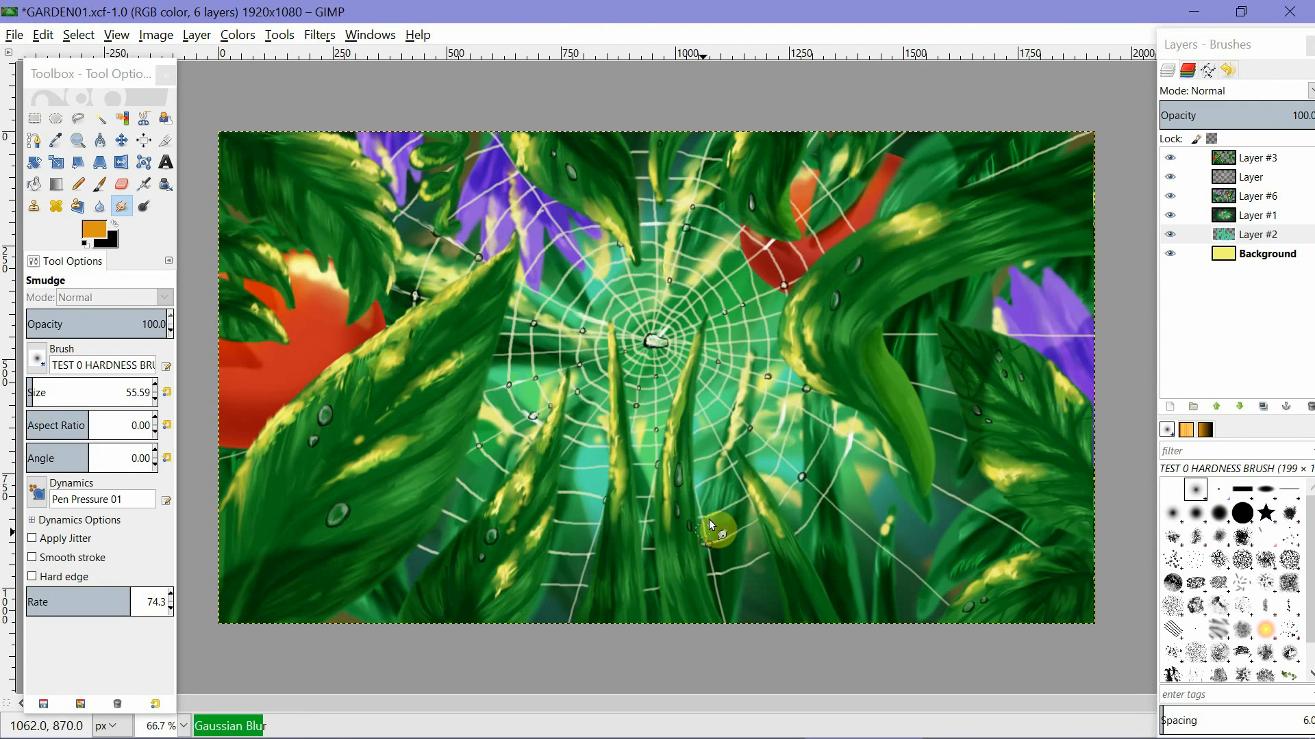
Apply a Gaussian Blur with a 40 px horizontal and vertical radius to Layer #1.
{"action": "left_click", "coordinate": [1260, 217]}
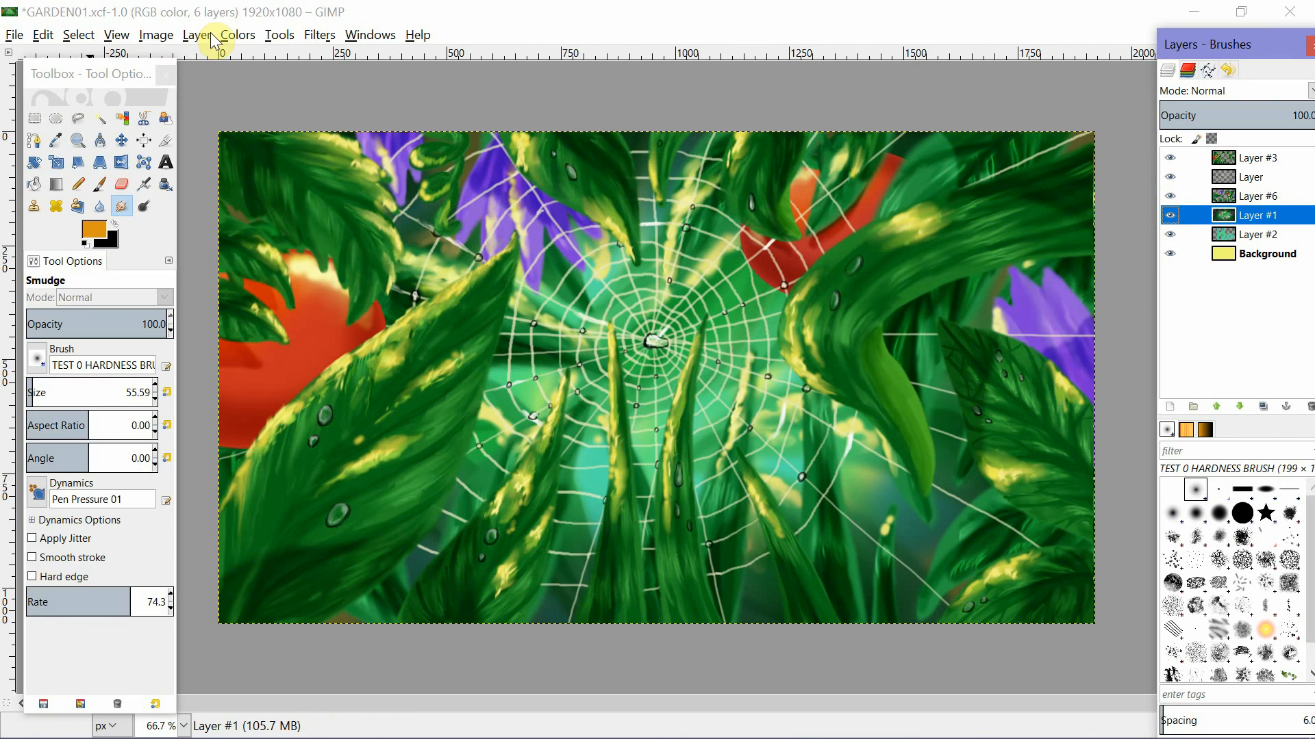
{"action": "left_click", "coordinate": [317, 35]}
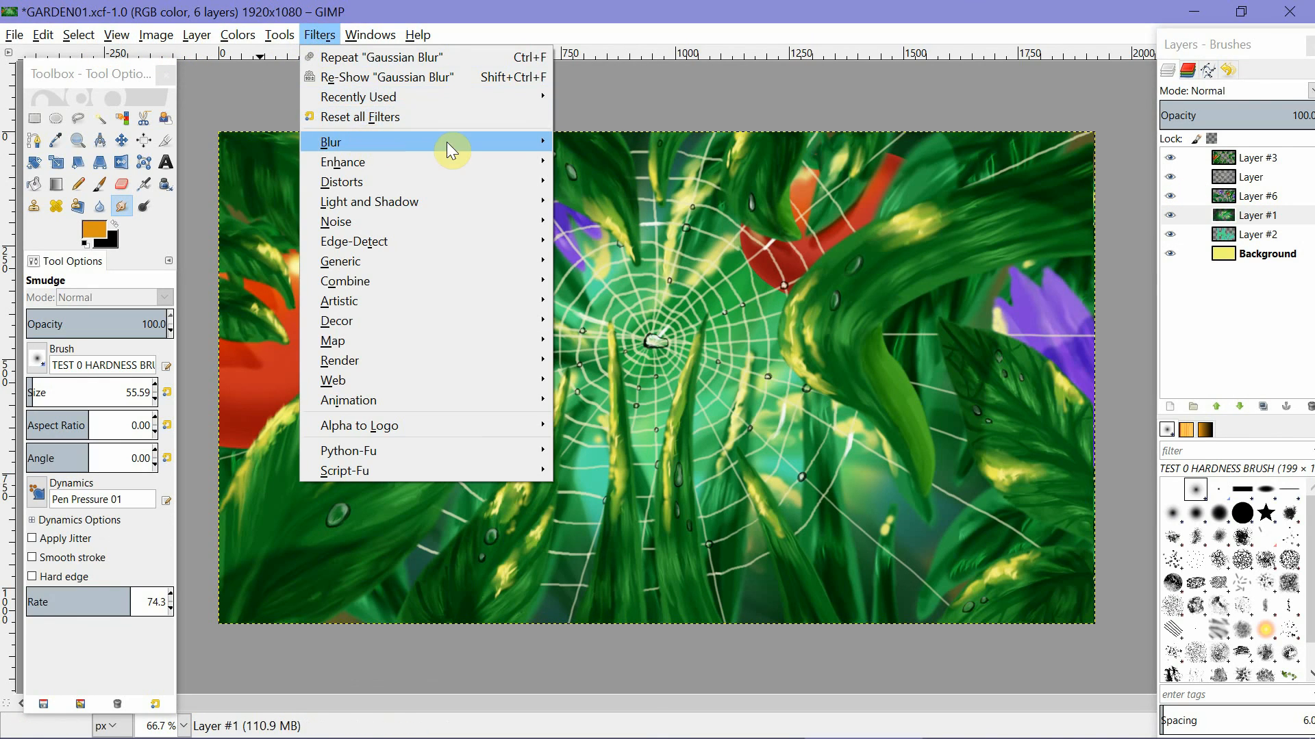
{"action": "mouse_move", "coordinate": [446, 142]}
{"action": "left_click", "coordinate": [626, 162]}
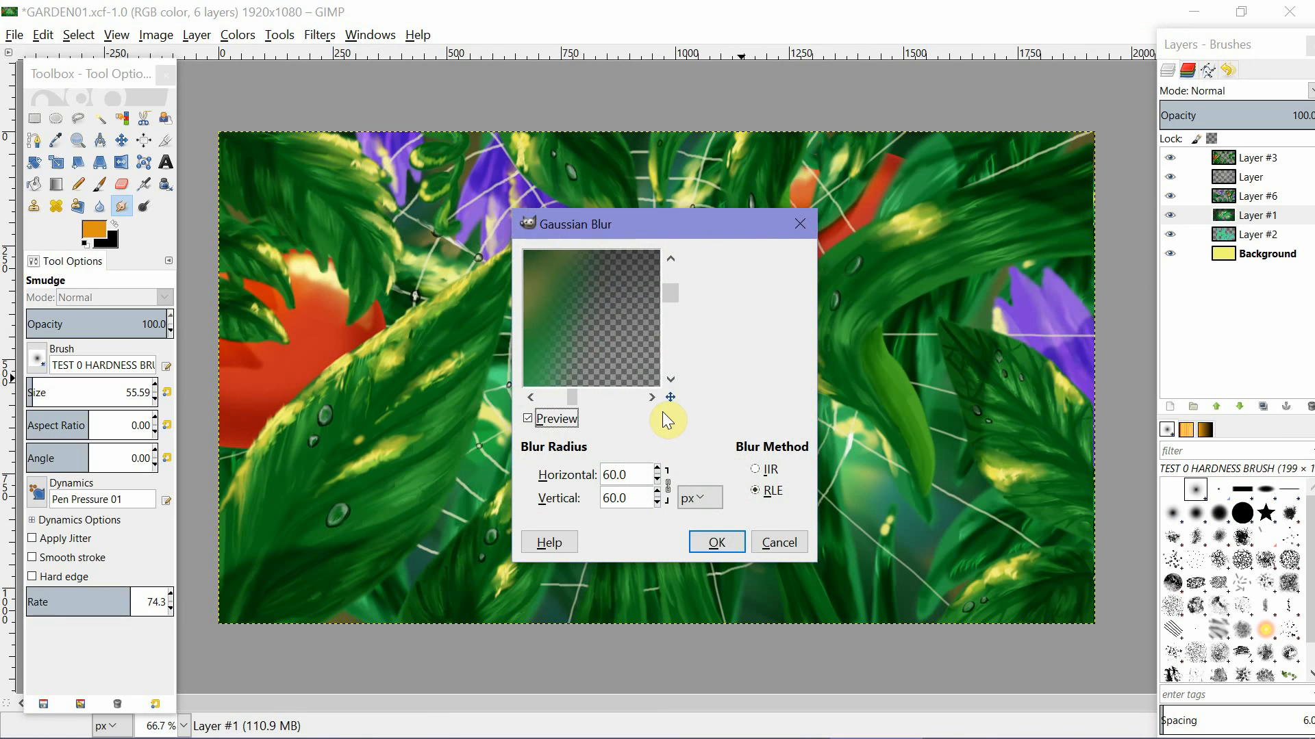
{"action": "left_click_drag", "start_coordinate": [610, 474], "coordinate": [592, 474]}
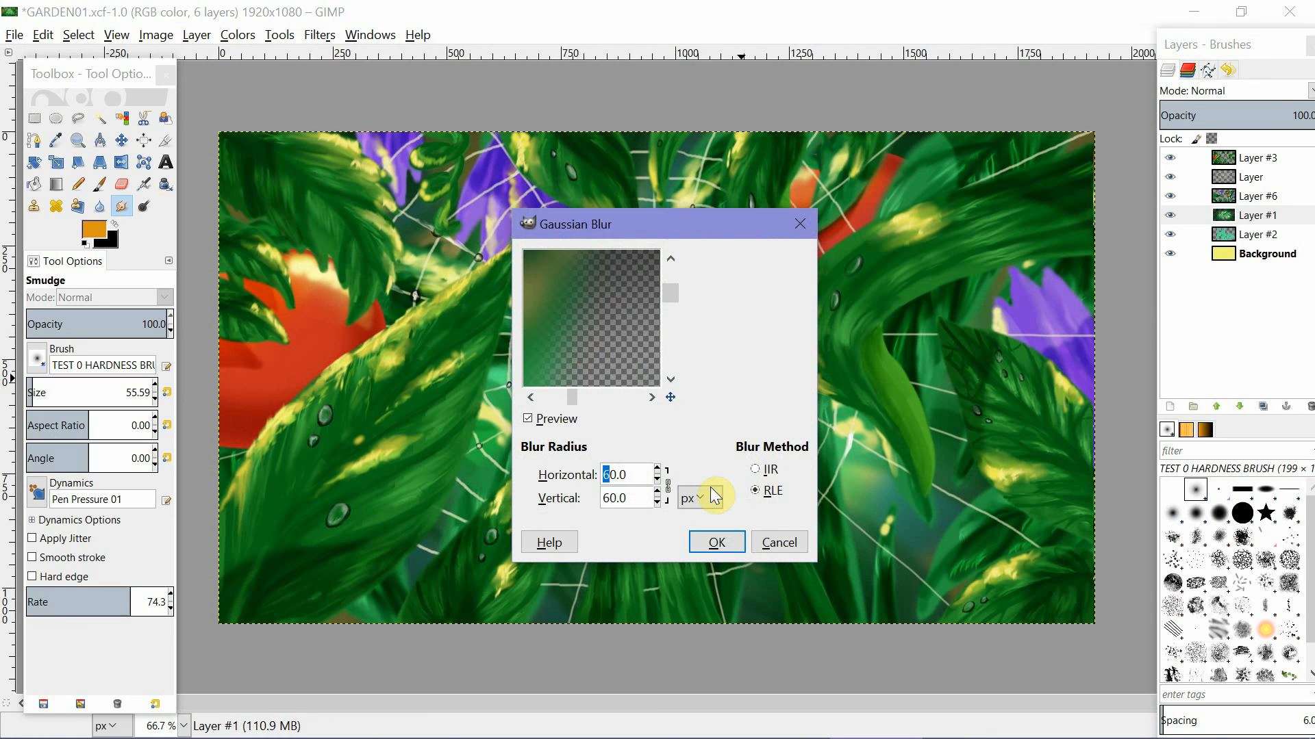
{"action": "type", "text": "4"}
{"action": "left_click", "coordinate": [633, 498]}
{"action": "left_click", "coordinate": [716, 542]}
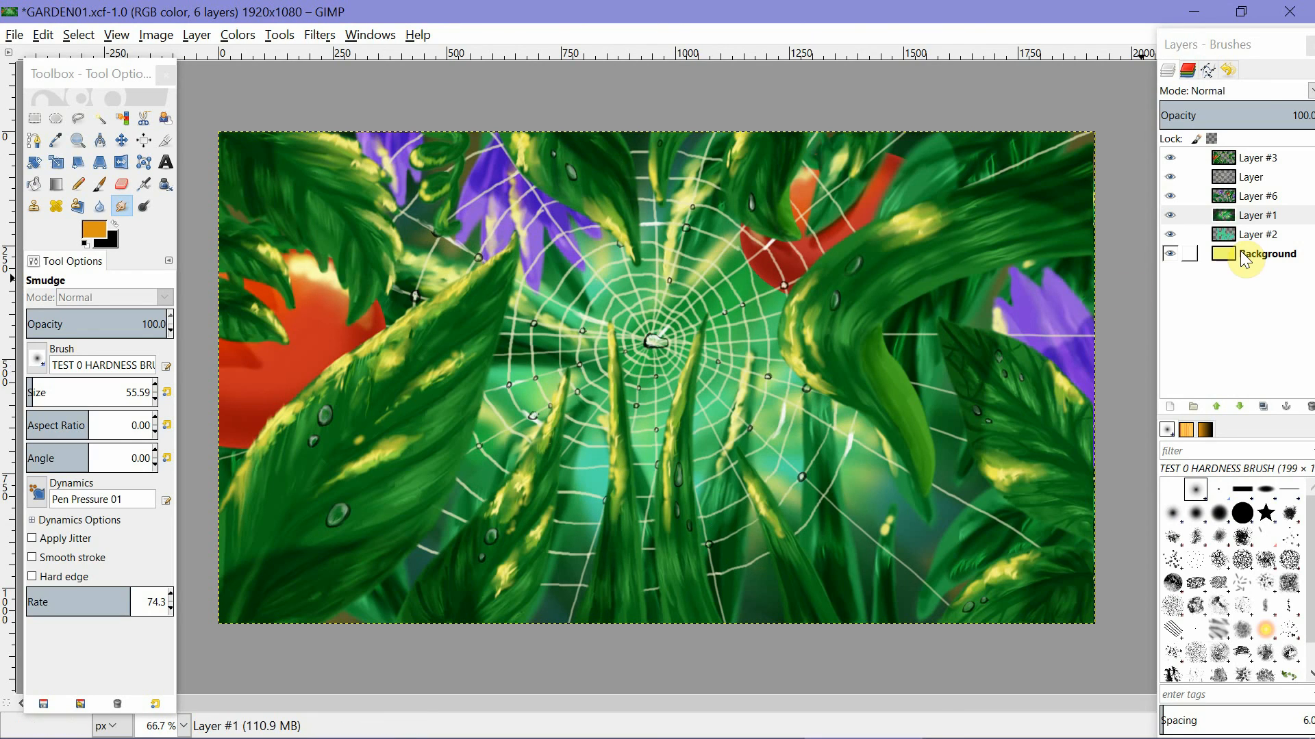
Apply a Gaussian Blur to Layer #6 to soften its flowers and leaves.
{"action": "left_click", "coordinate": [1249, 197]}
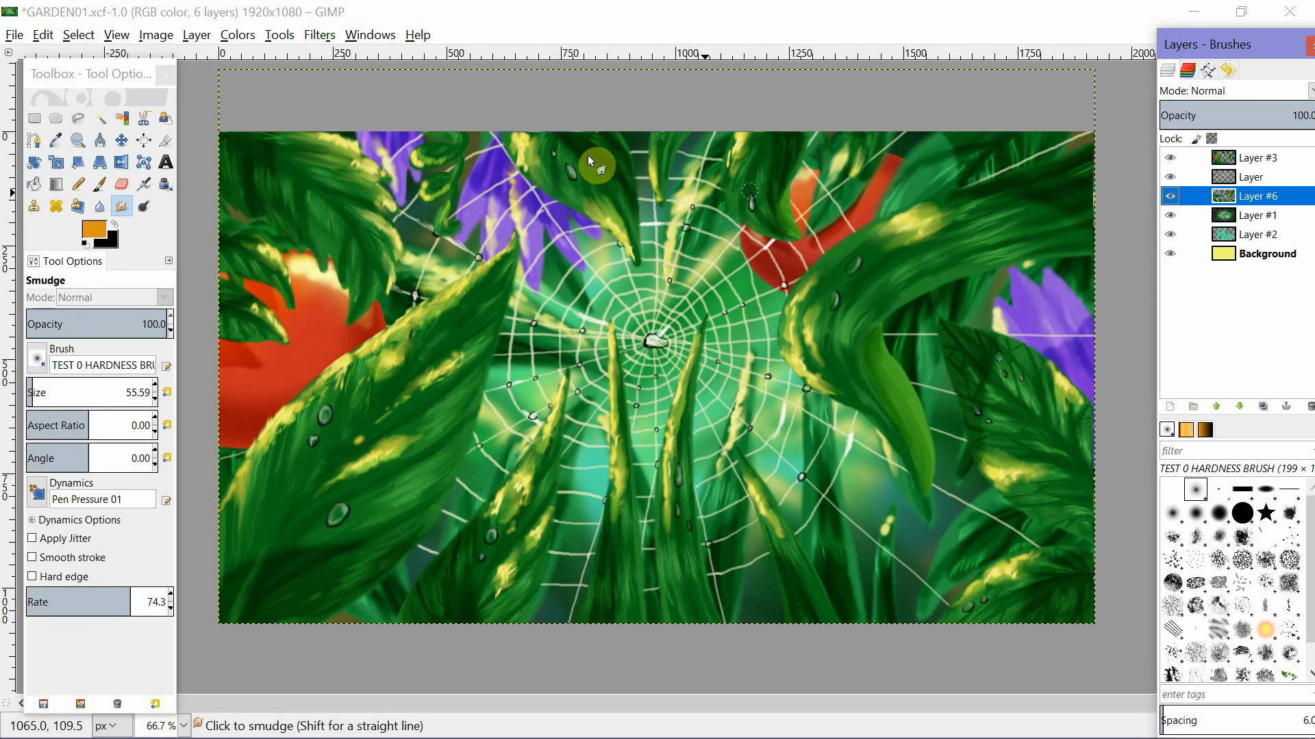
{"action": "left_click", "coordinate": [320, 35]}
{"action": "mouse_move", "coordinate": [411, 143]}
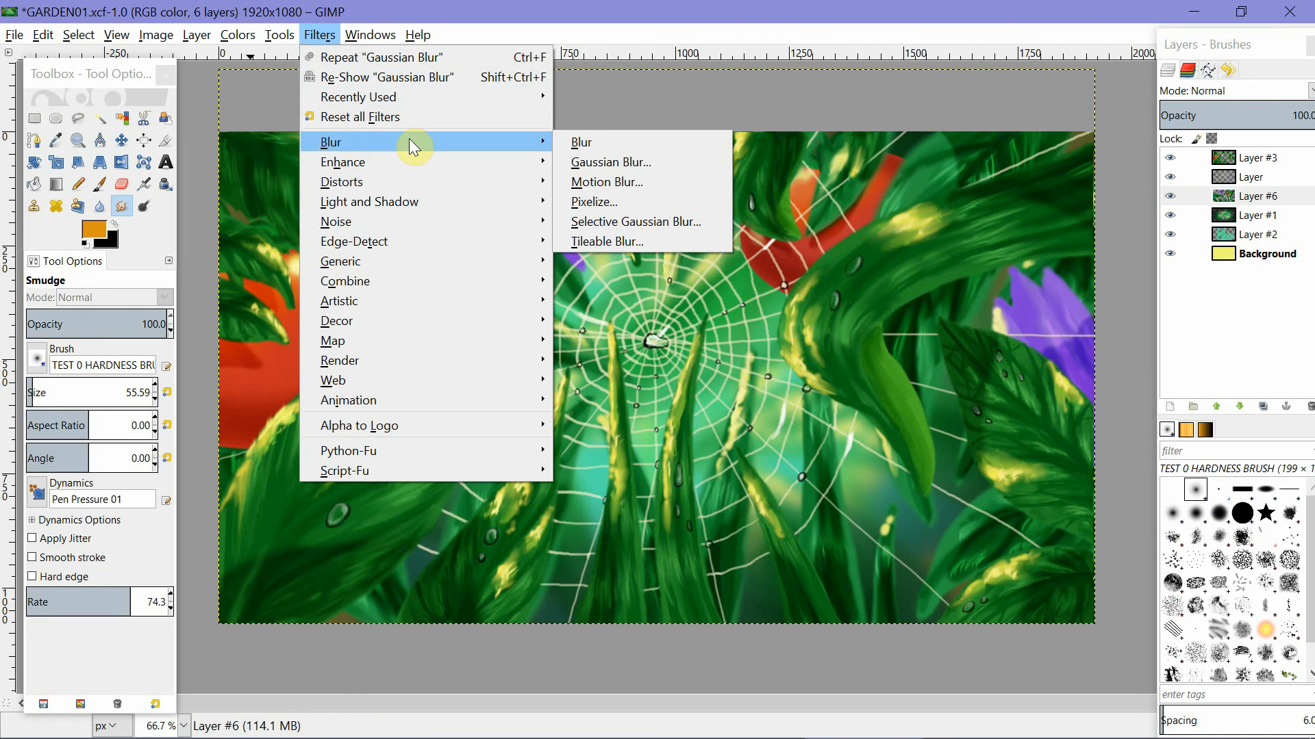
{"action": "left_click", "coordinate": [619, 162]}
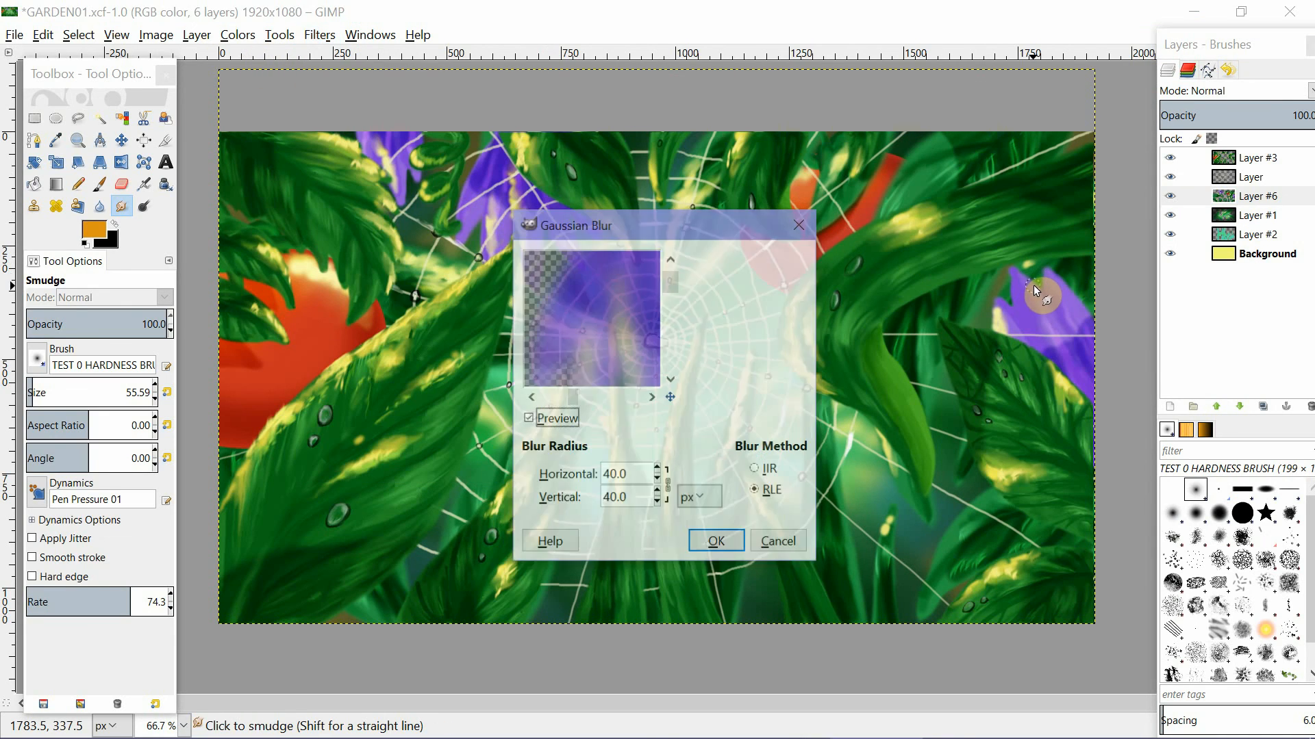
{"action": "left_click_drag", "start_coordinate": [610, 474], "coordinate": [603, 474]}
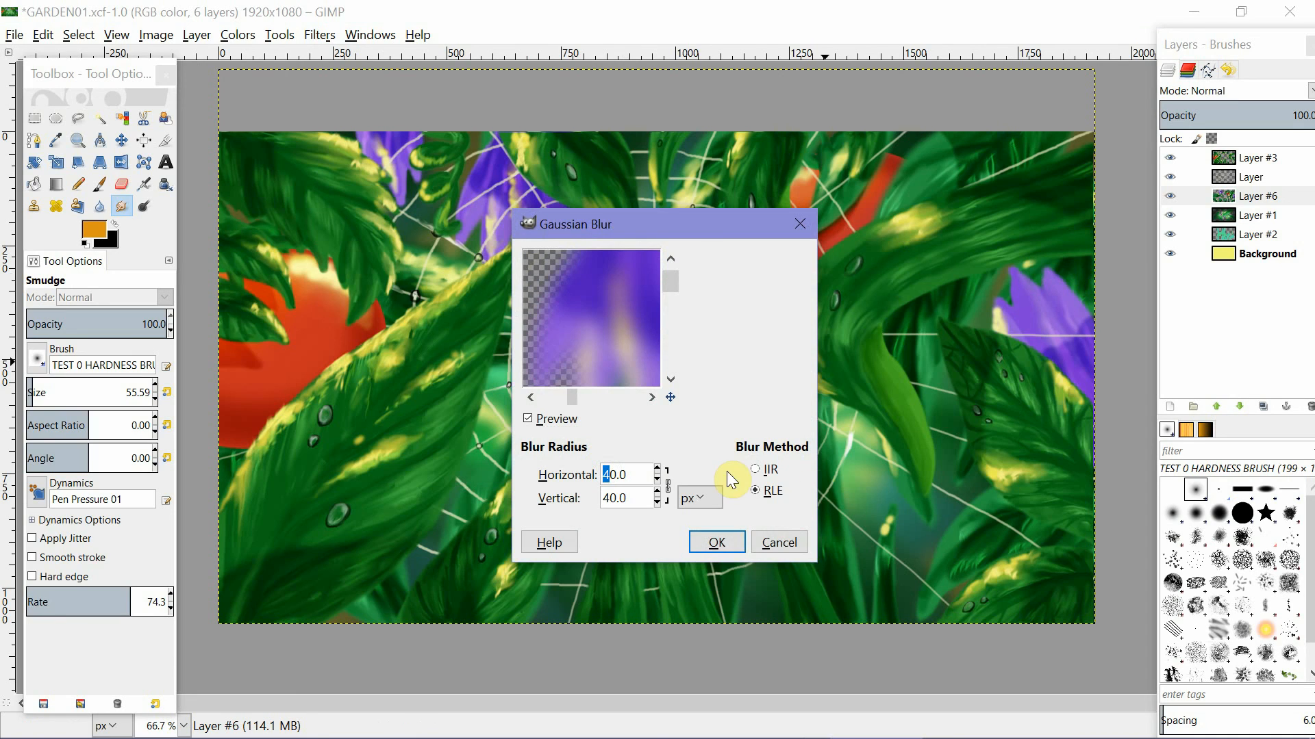
{"action": "left_click", "coordinate": [717, 542]}
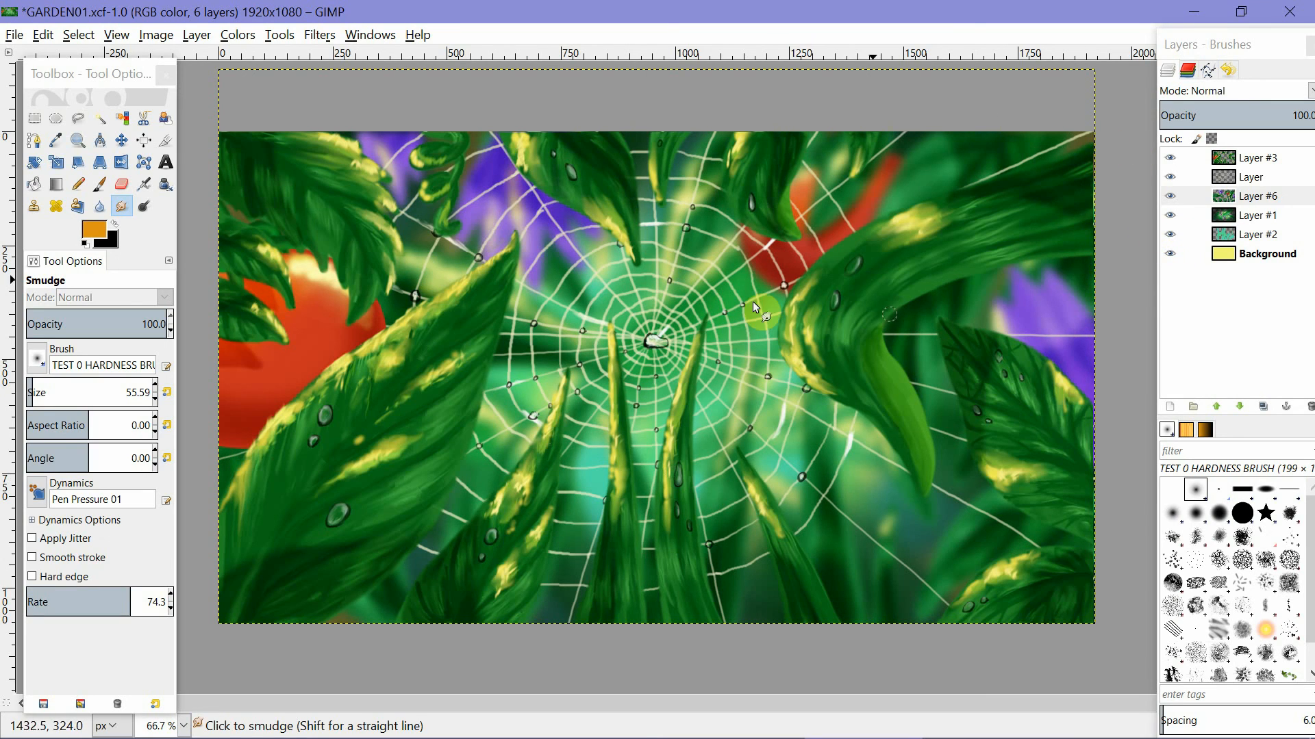
Make Layer #3 the active layer and save the image as GARDEN01.xcf.
{"action": "left_click", "coordinate": [1263, 163]}
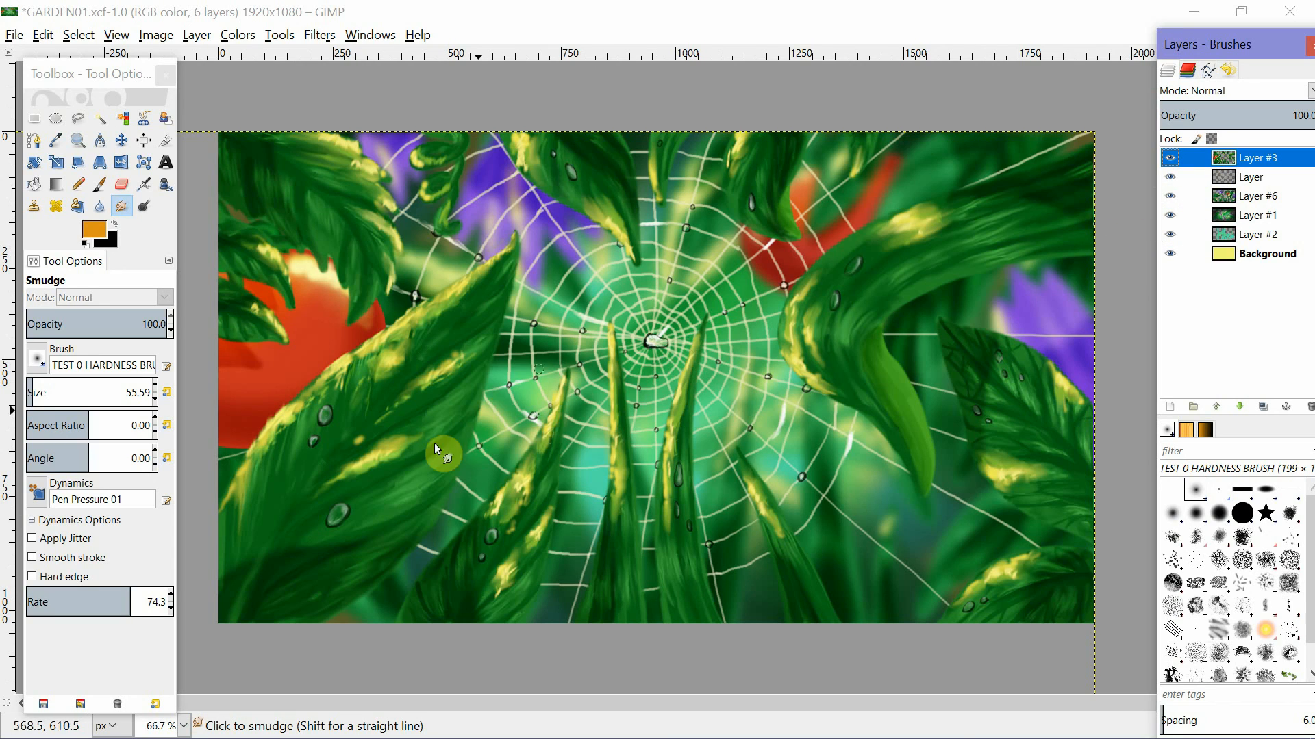
{"action": "left_click", "coordinate": [13, 36]}
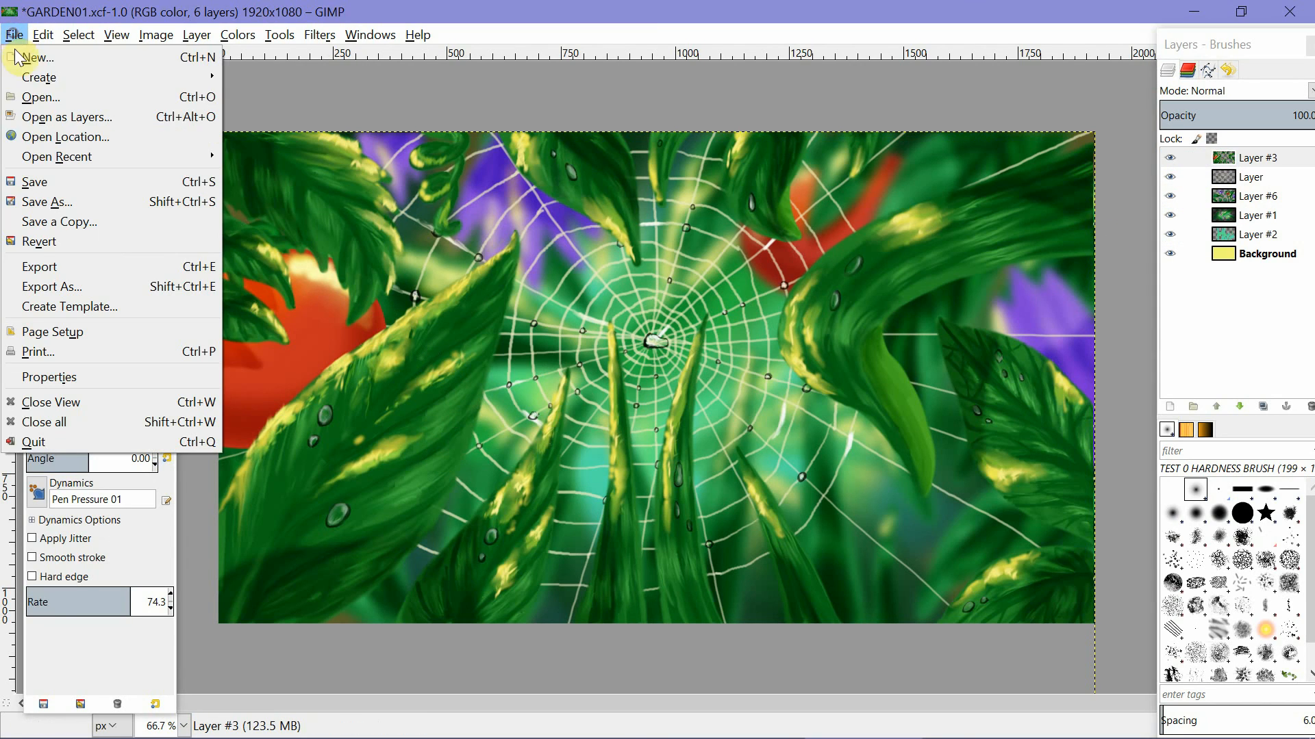
{"action": "left_click", "coordinate": [38, 182]}
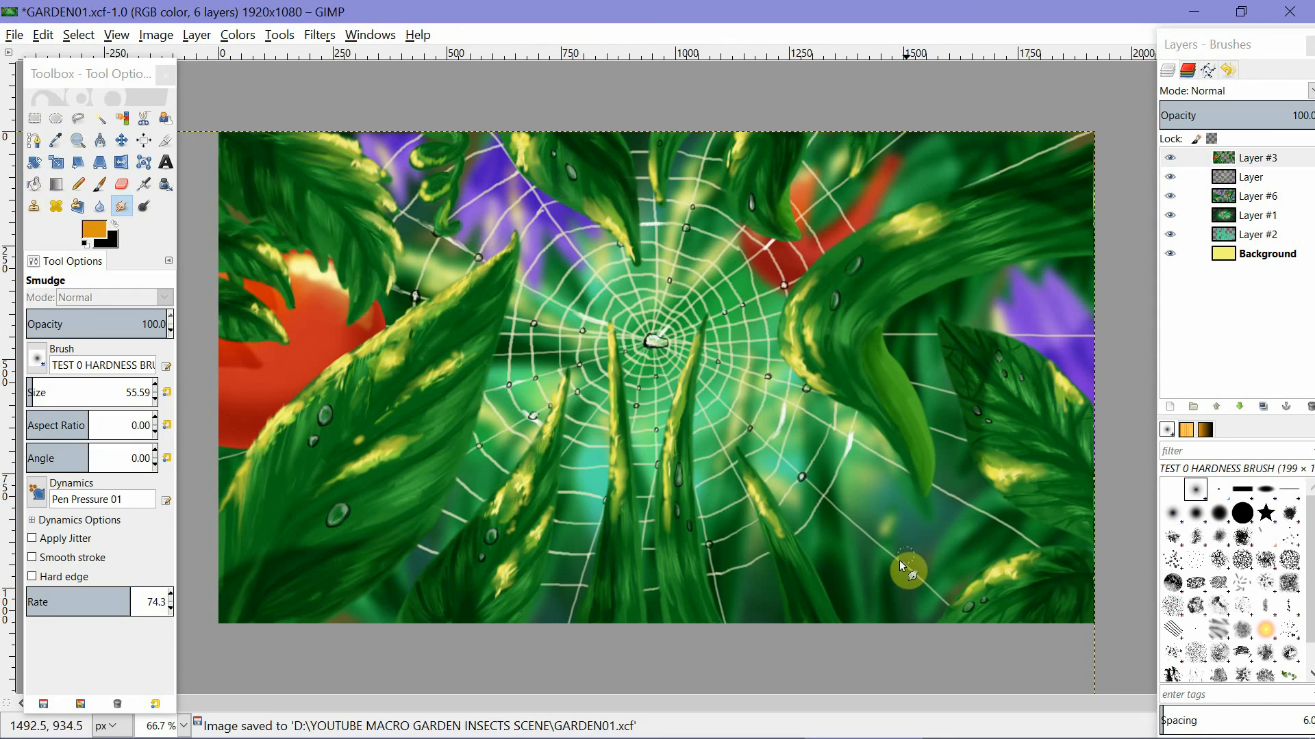